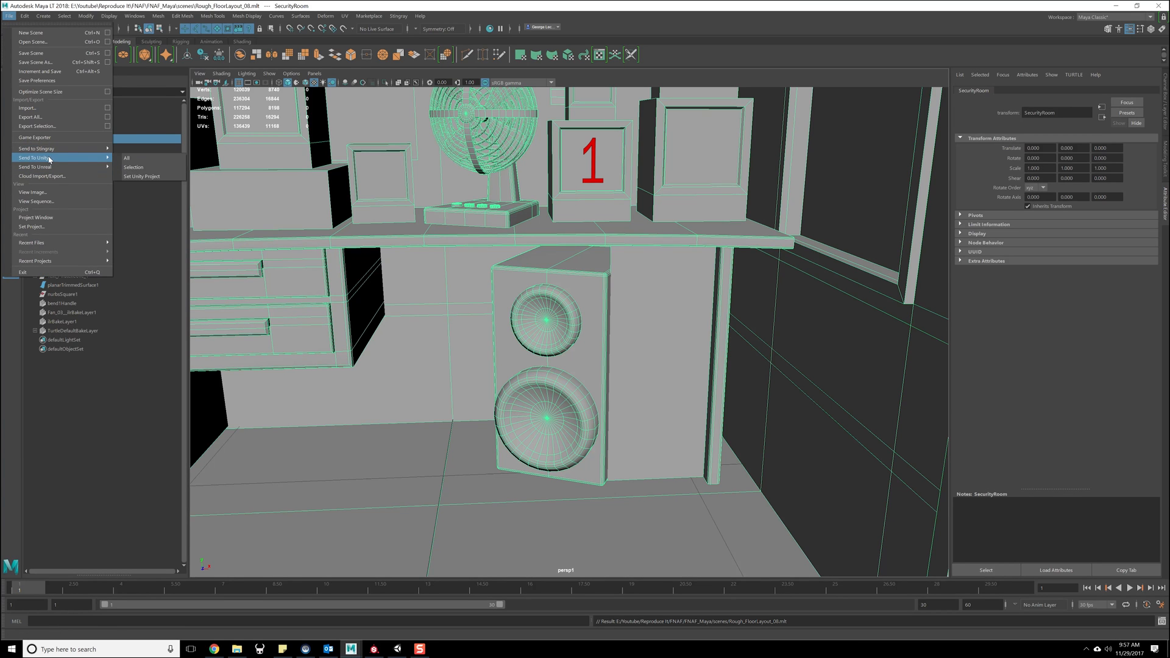
- Set the A Night At Georgies folder as the Unity project that receives the FBX assets
mouse_move(67, 170)
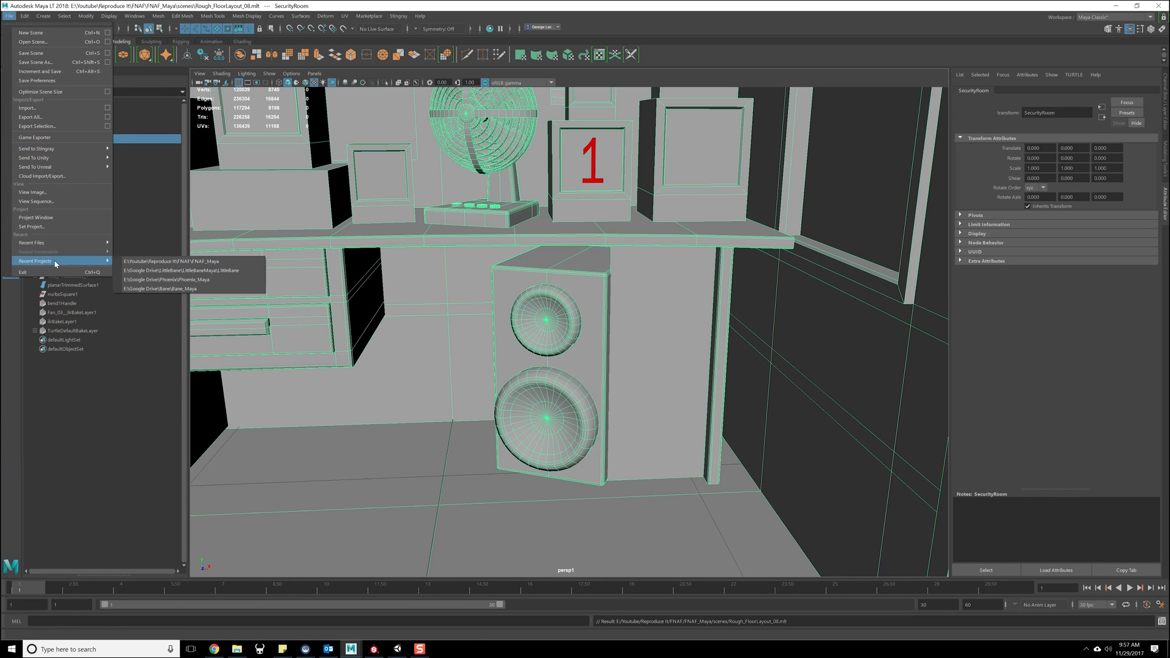
left_click(146, 177)
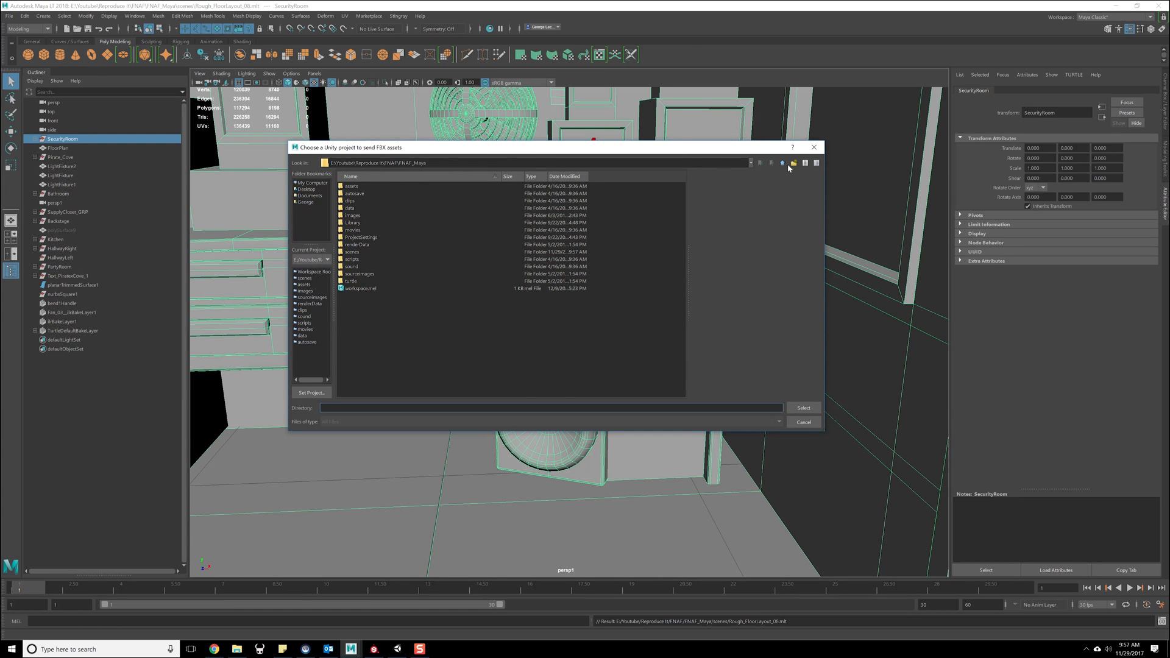
left_click(784, 164)
double_click(375, 185)
left_click(783, 163)
double_click(364, 202)
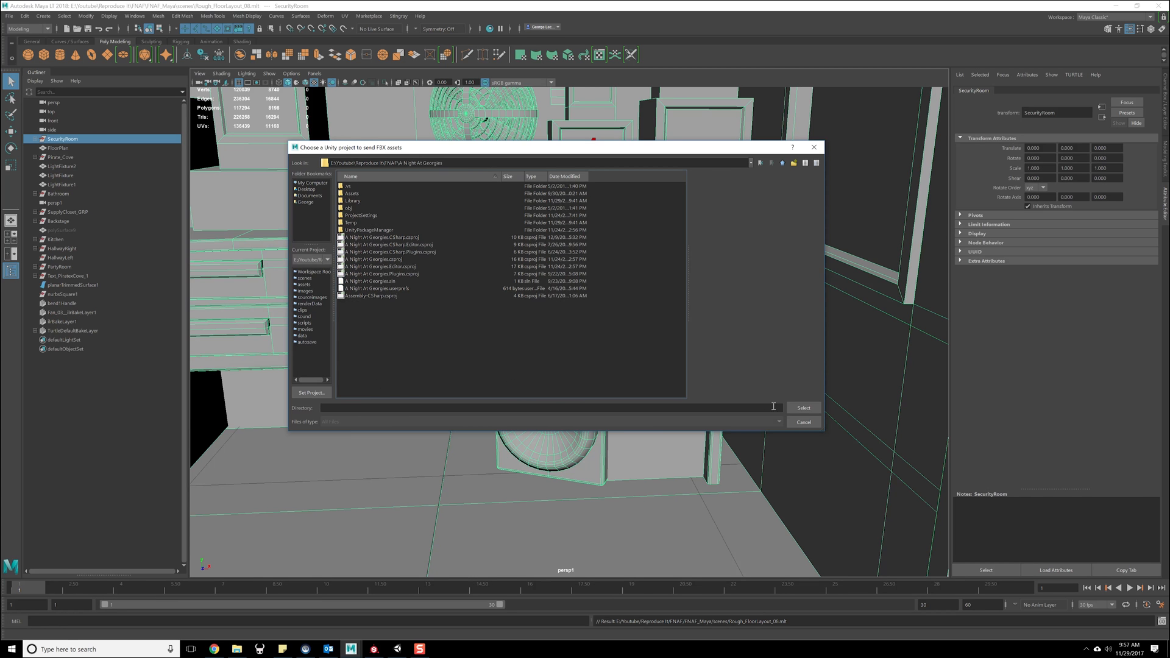
left_click(803, 408)
- Send the selected SecurityRoom group to Unity, replacing SecurityRoom.fbx in the Assets/Level folder
left_click(9, 17)
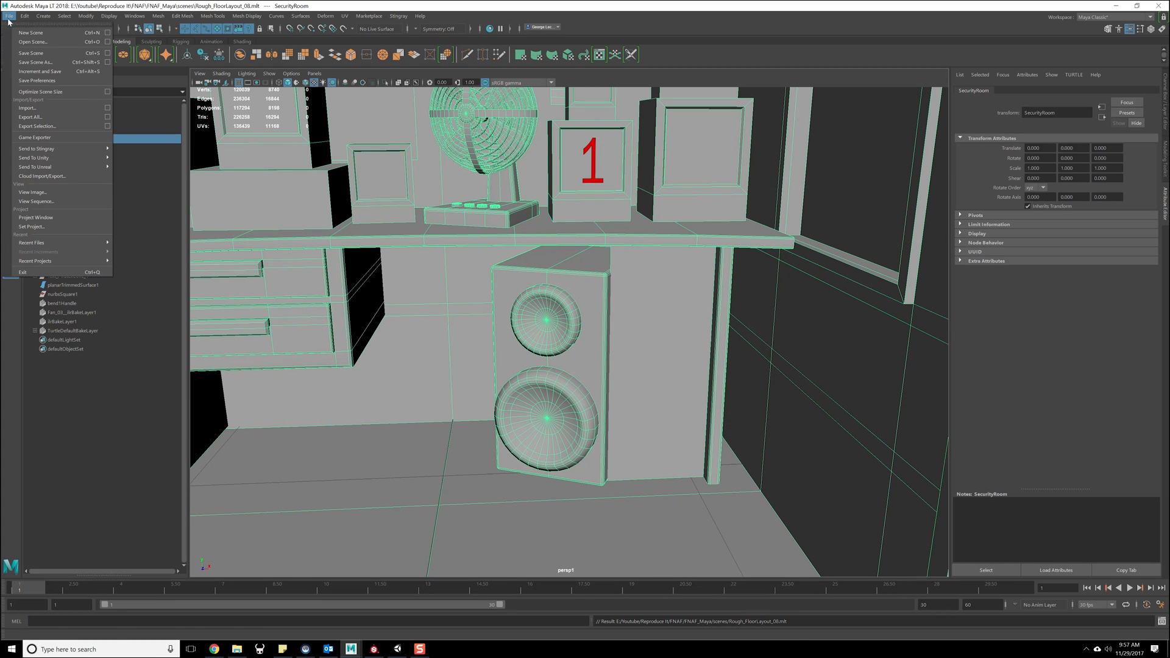
mouse_move(73, 158)
left_click(138, 166)
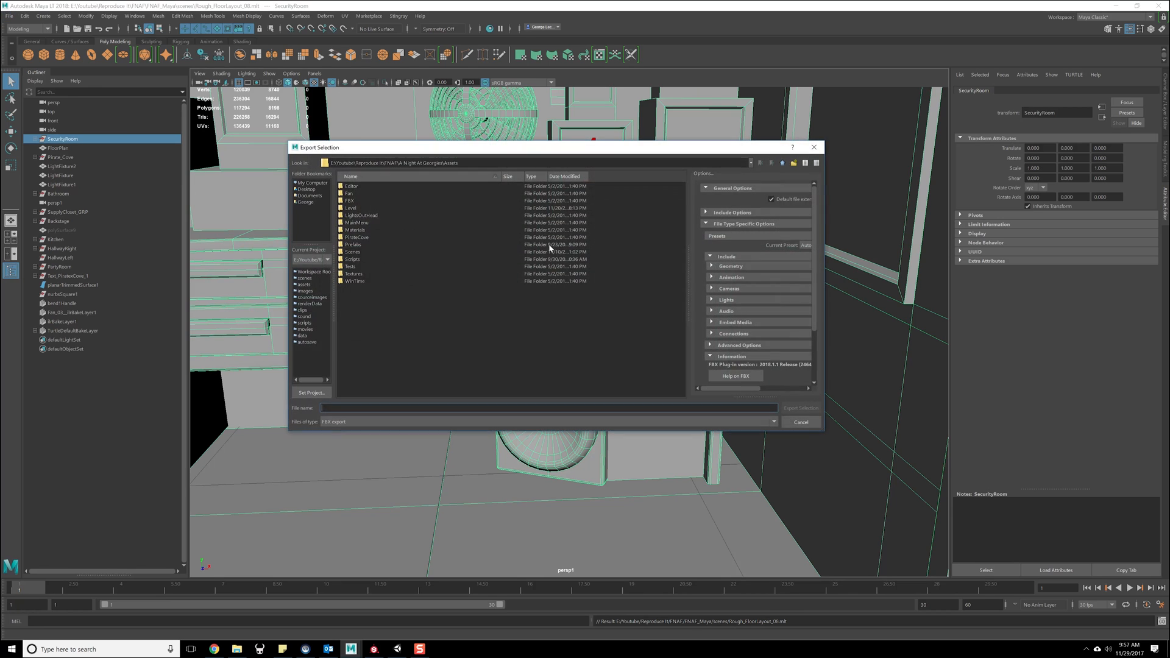
double_click(352, 208)
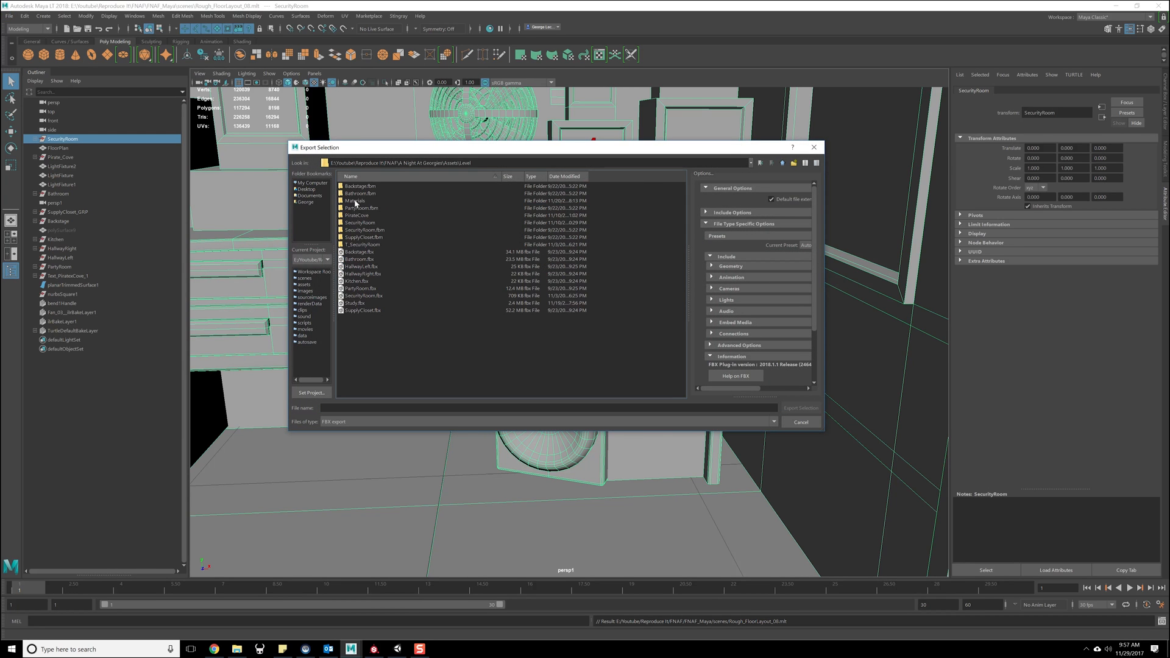
double_click(365, 295)
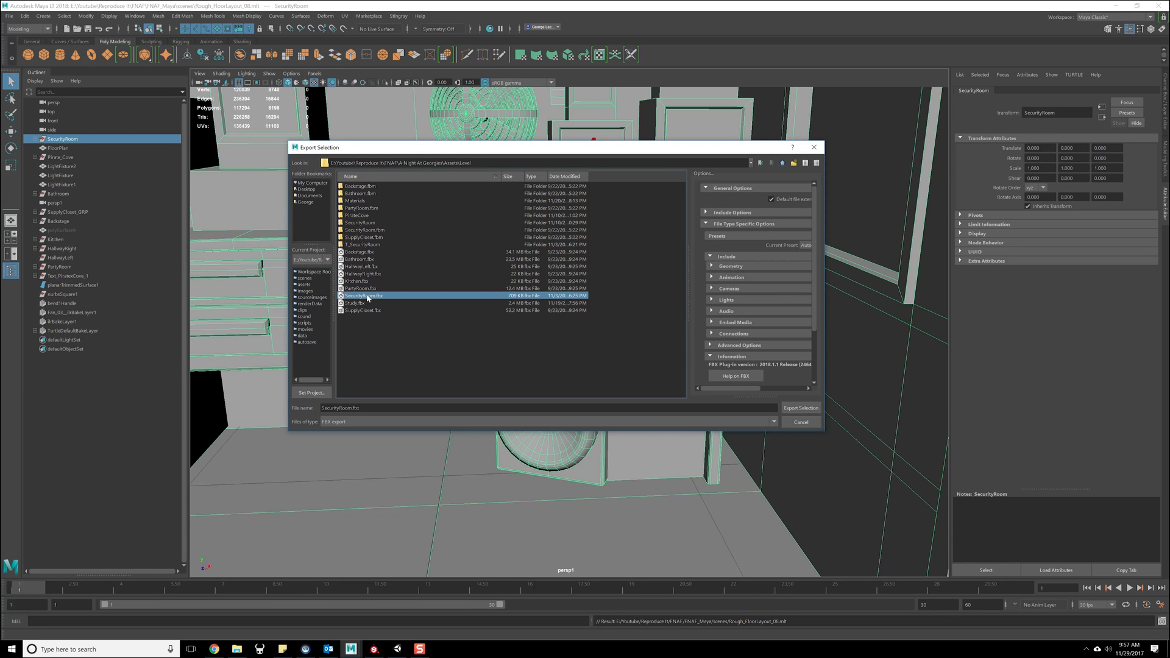
left_click(537, 305)
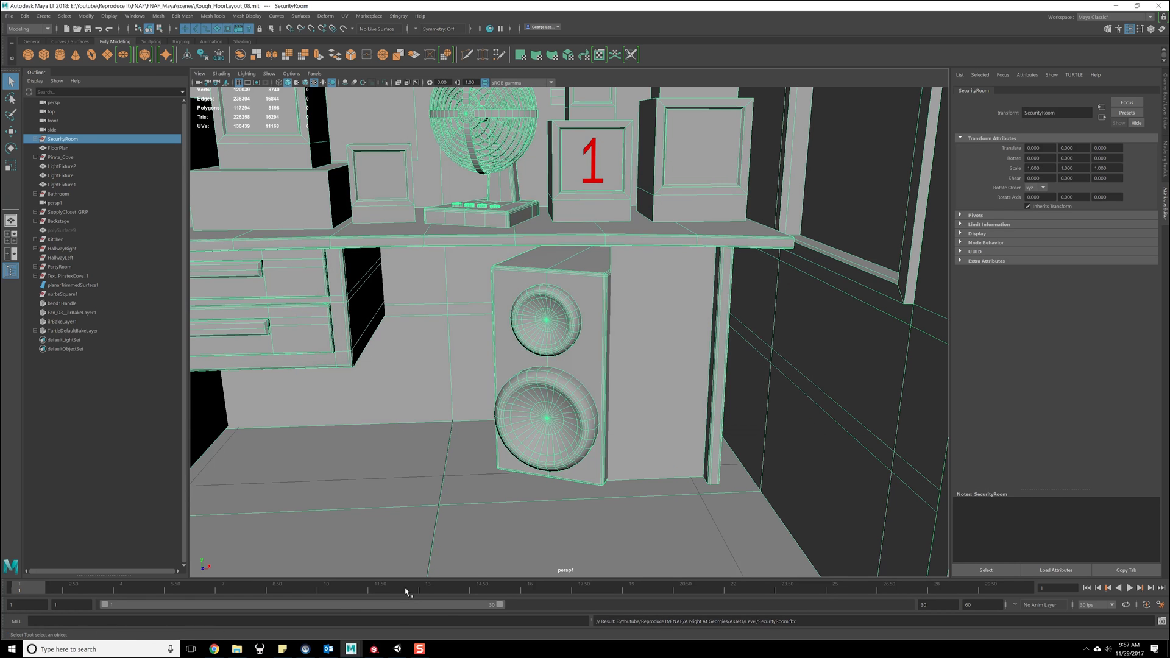
- Switch to Unity and select the web panel and speaker meshes in the scene to inspect their assigned materials
left_click(398, 650)
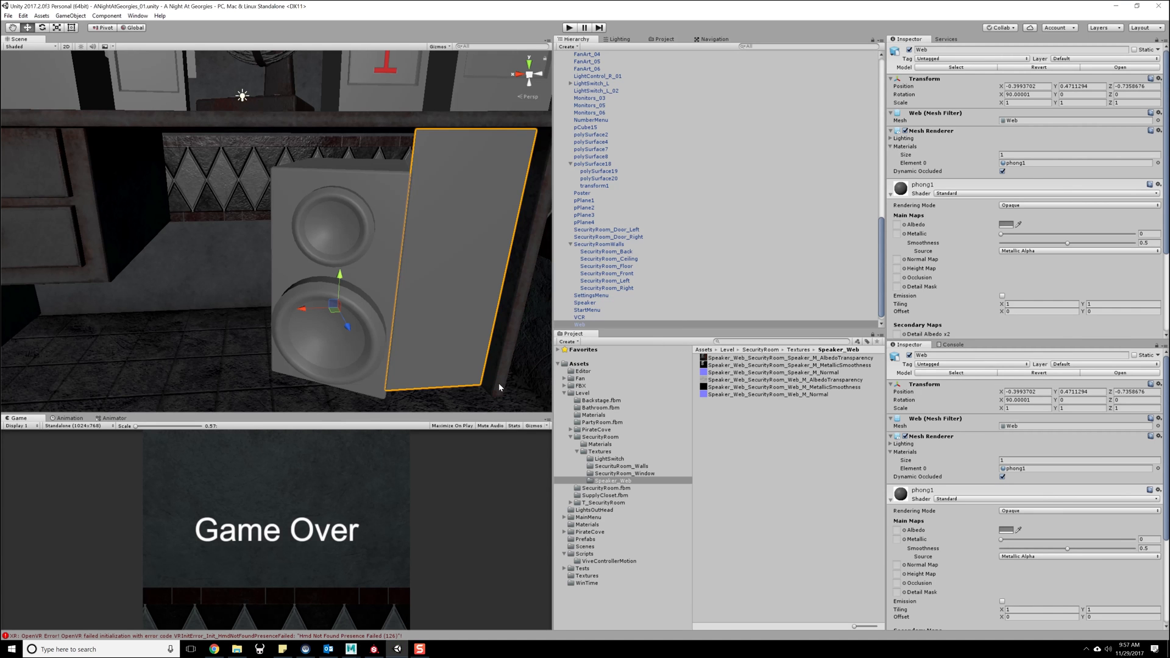
left_click(357, 222)
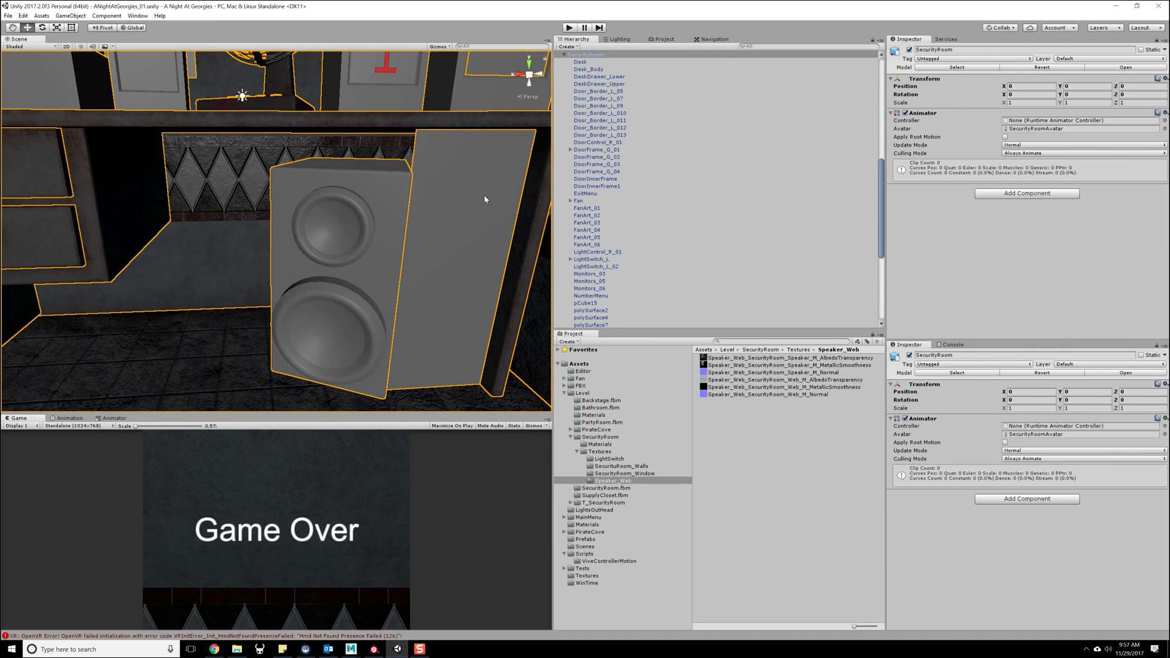
left_click(483, 196)
left_click(407, 199)
left_click(402, 210)
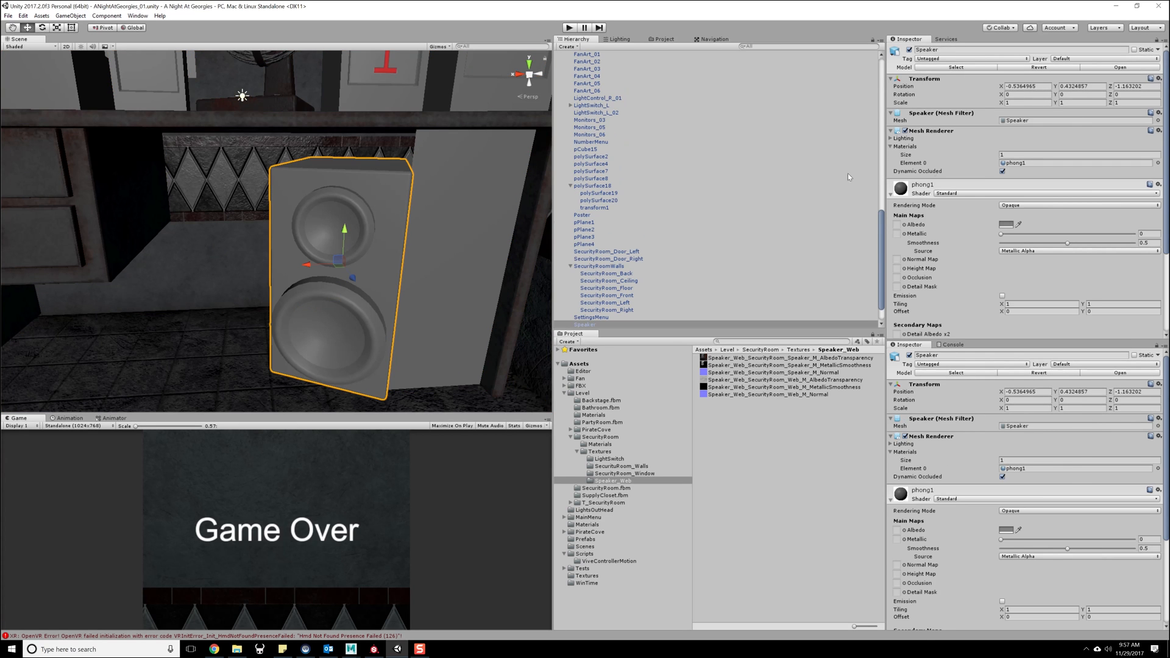
scroll(671, 208, "down", 1)
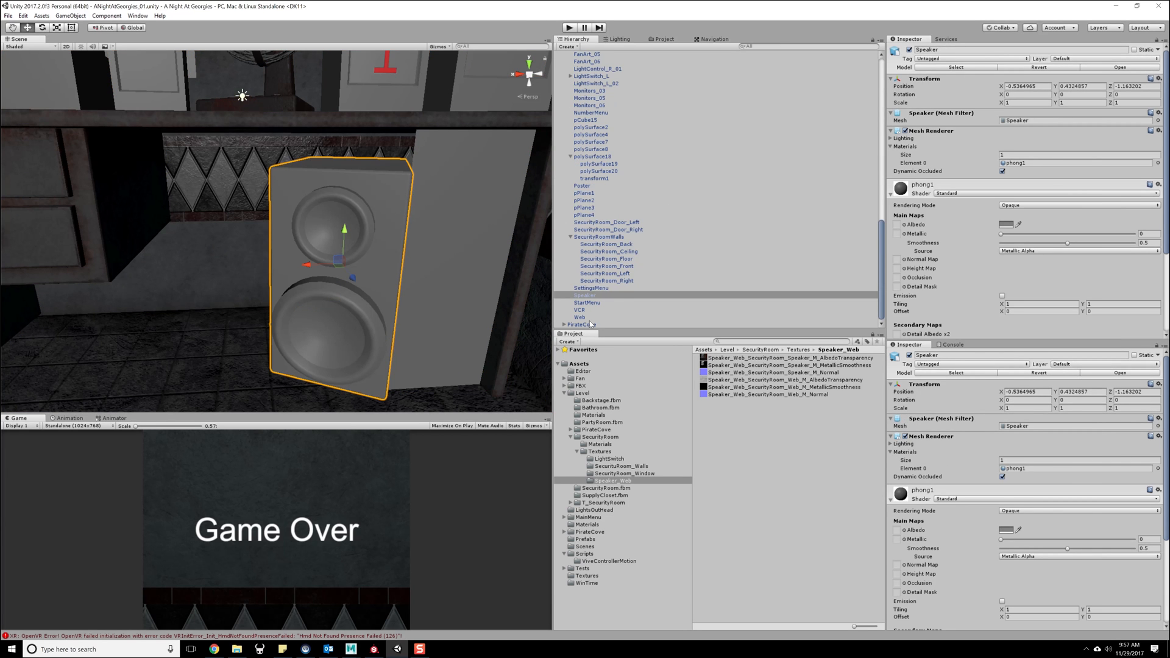
- Look through the SecurityRoom Materials folder for speaker and web materials, and recheck the material on the Web mesh
left_click(605, 446)
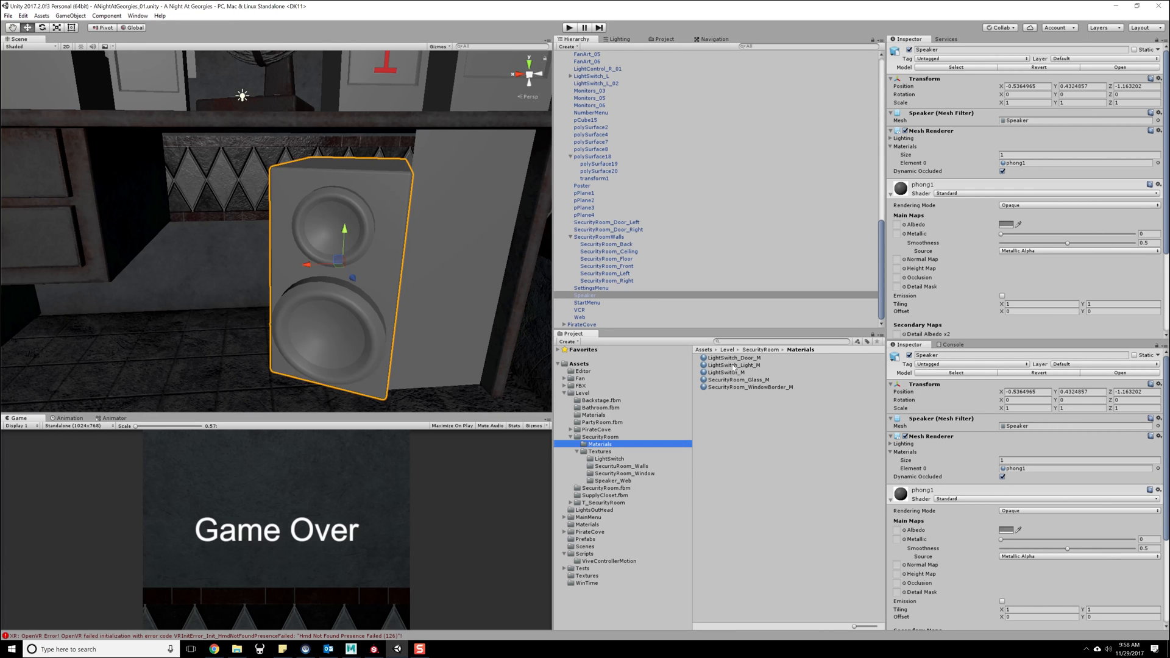
left_click(722, 404)
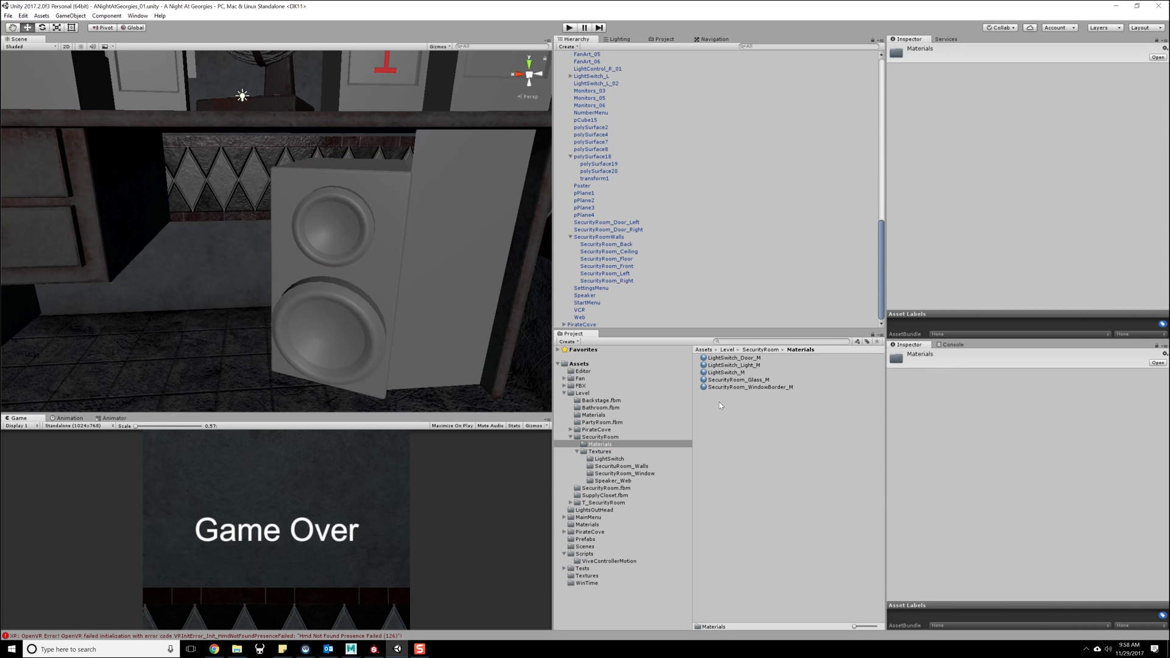
left_click(390, 265)
left_click(391, 257)
left_click(412, 257)
left_click(402, 257)
left_click(590, 451)
left_click(600, 437)
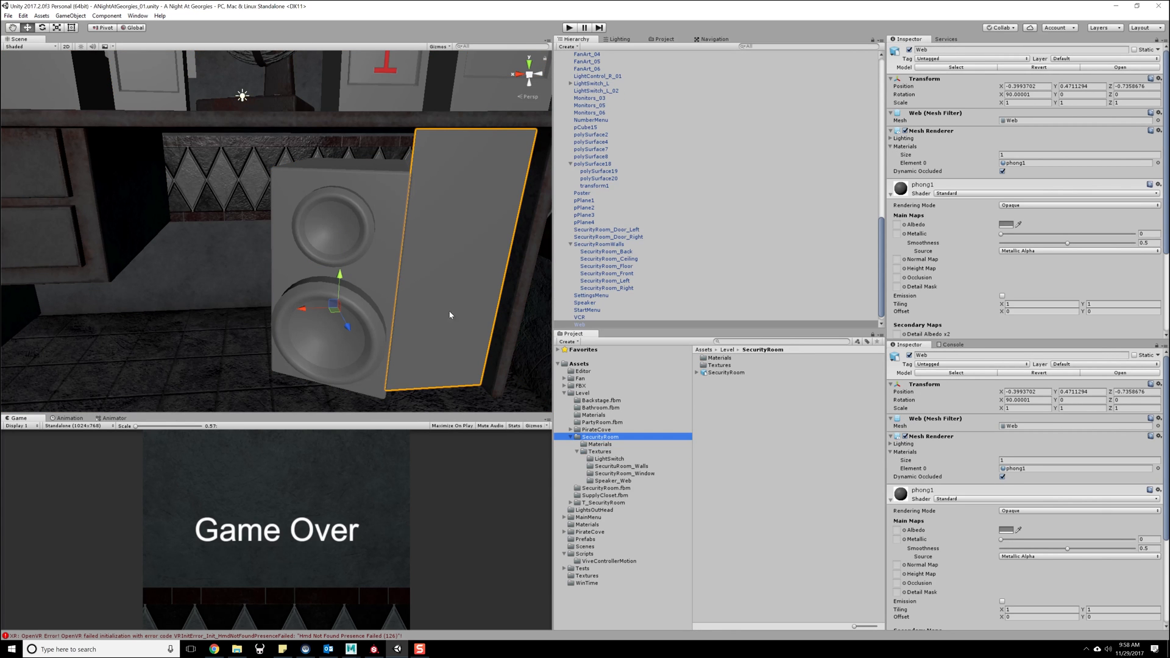
- Switch to Maya and check the materials assigned to the SecurityRoom_Front wall and the Web mesh
key("alt+Tab")
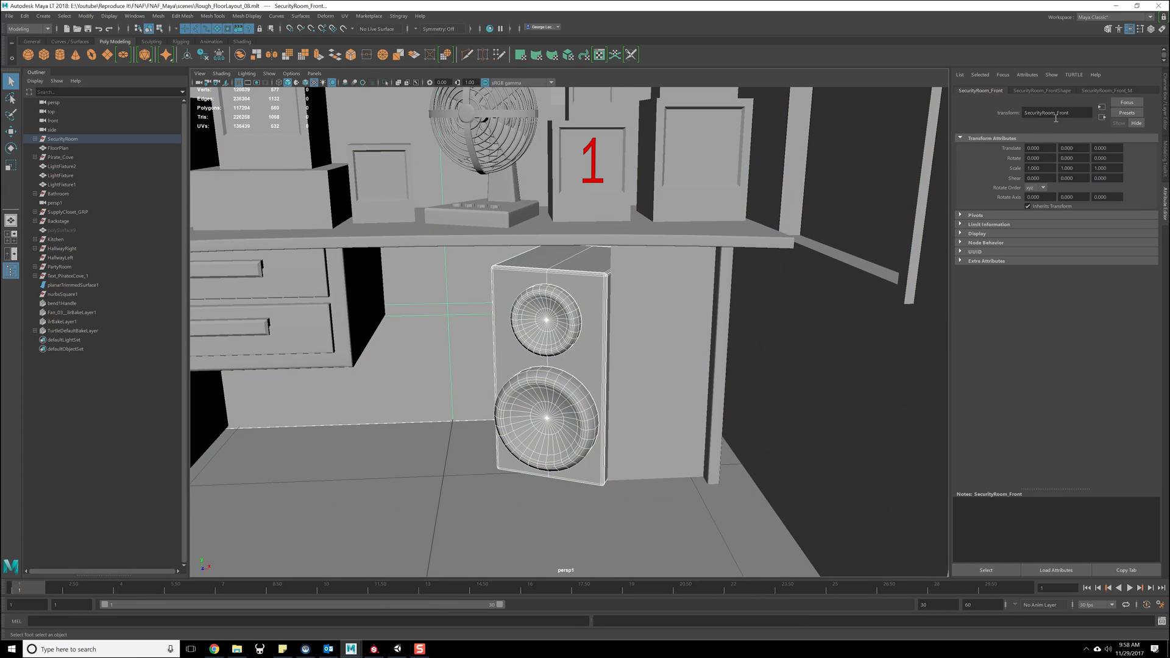
left_click(1106, 91)
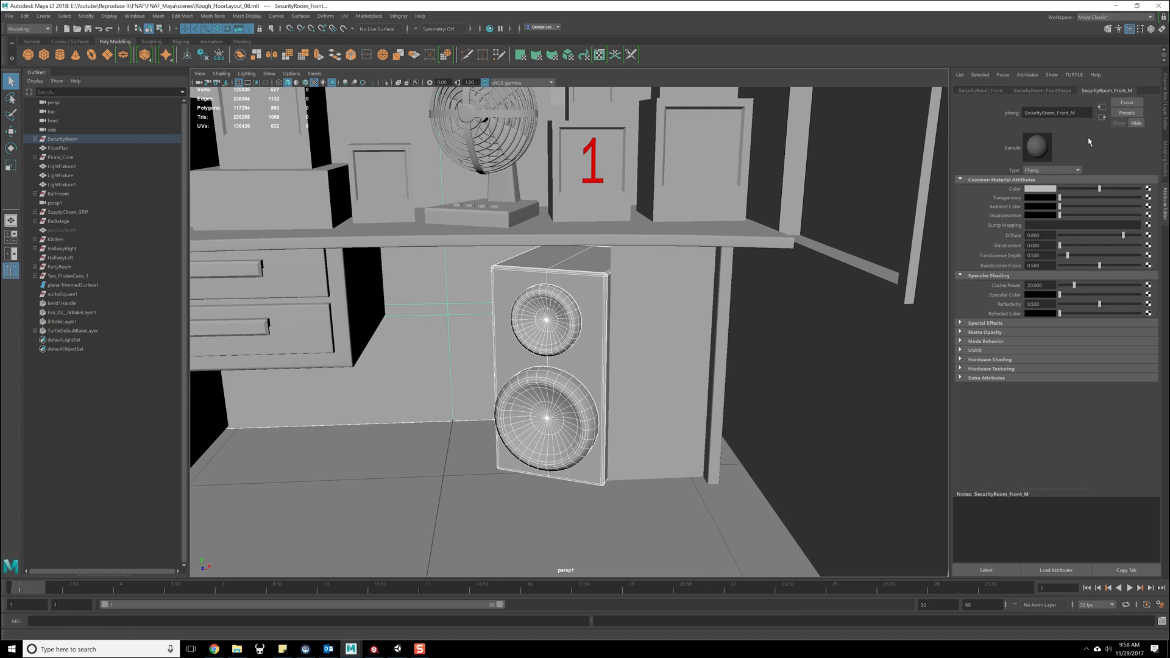
left_click(627, 299)
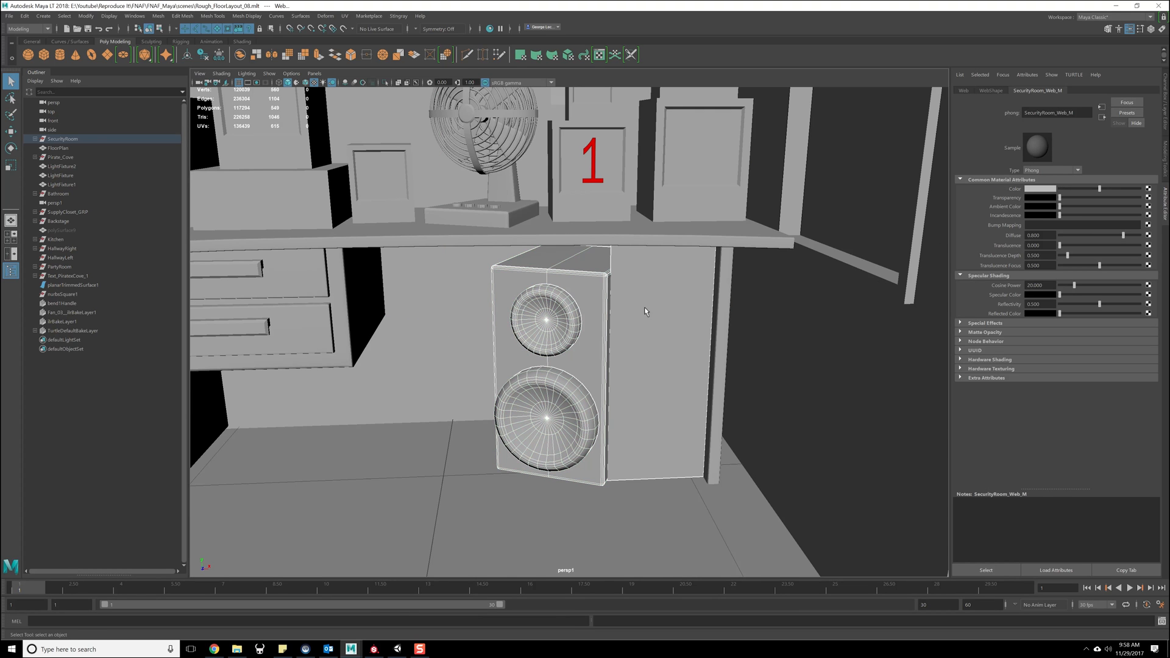
- Expand the SecurityRoom group in the outliner and check whether the Web and Speaker meshes belong to it
left_click(85, 140)
left_click(36, 139)
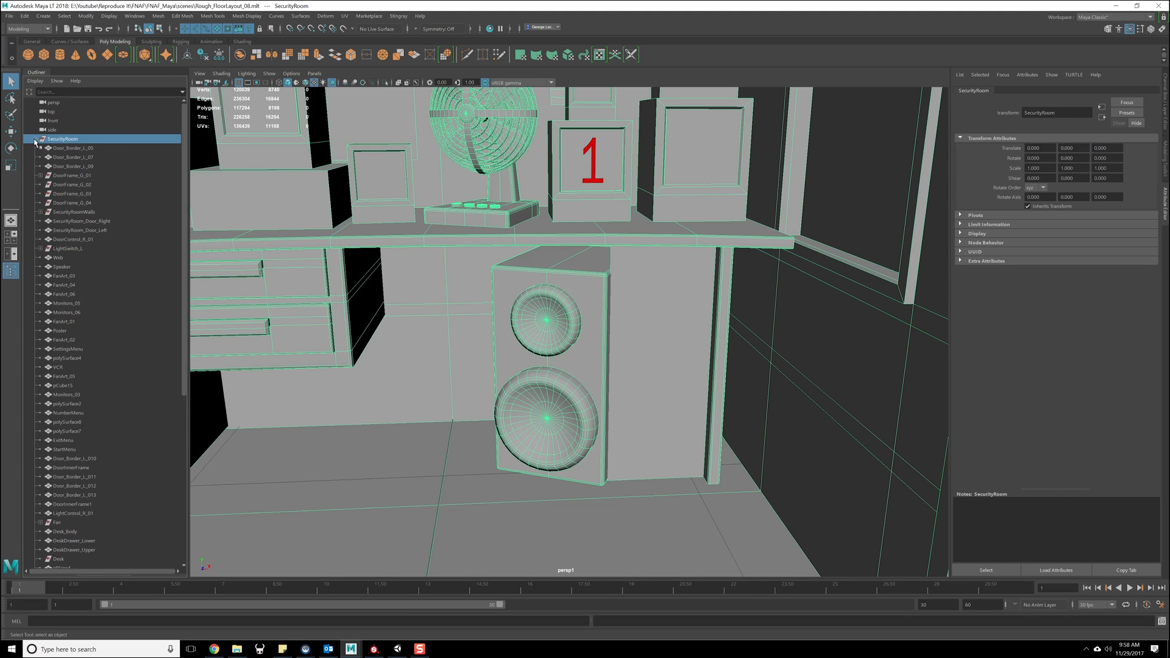
scroll(81, 227, "down", 10)
left_click(583, 305)
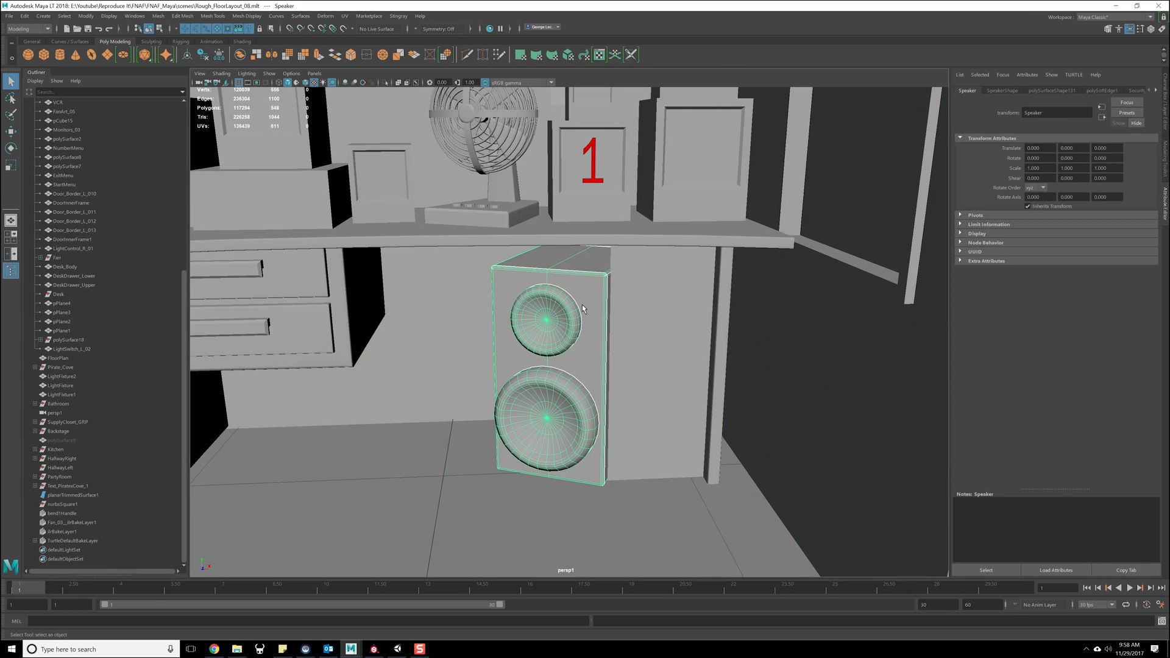
left_click(645, 321)
scroll(125, 256, "up", 6)
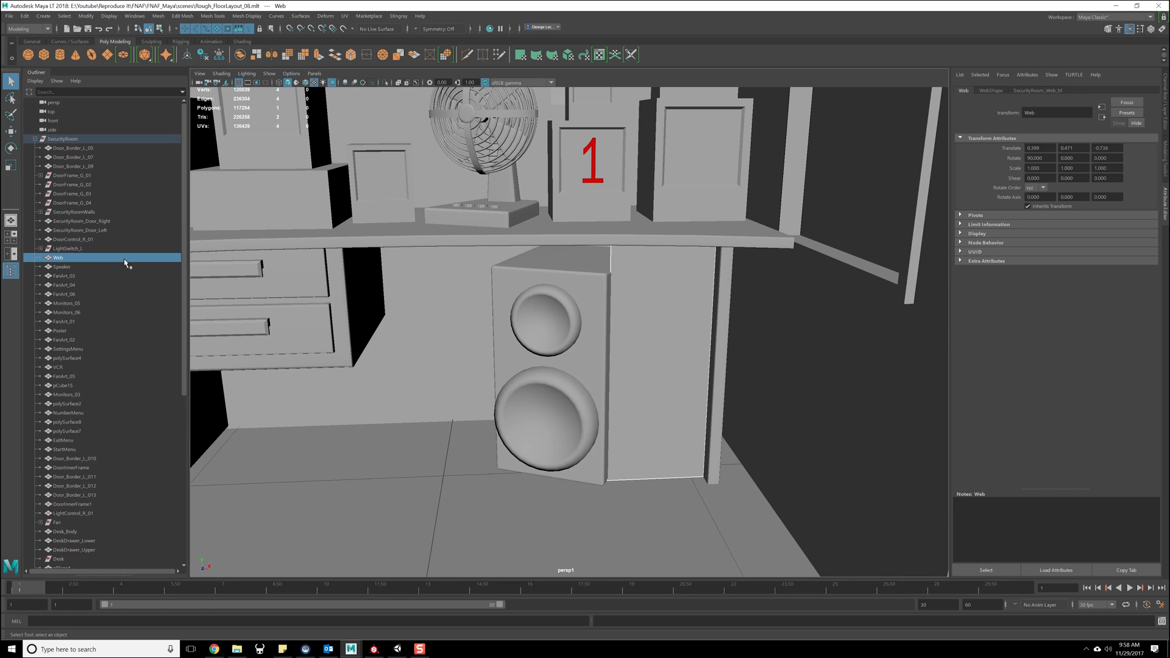
left_click(586, 284)
left_click(653, 291)
left_click(583, 290)
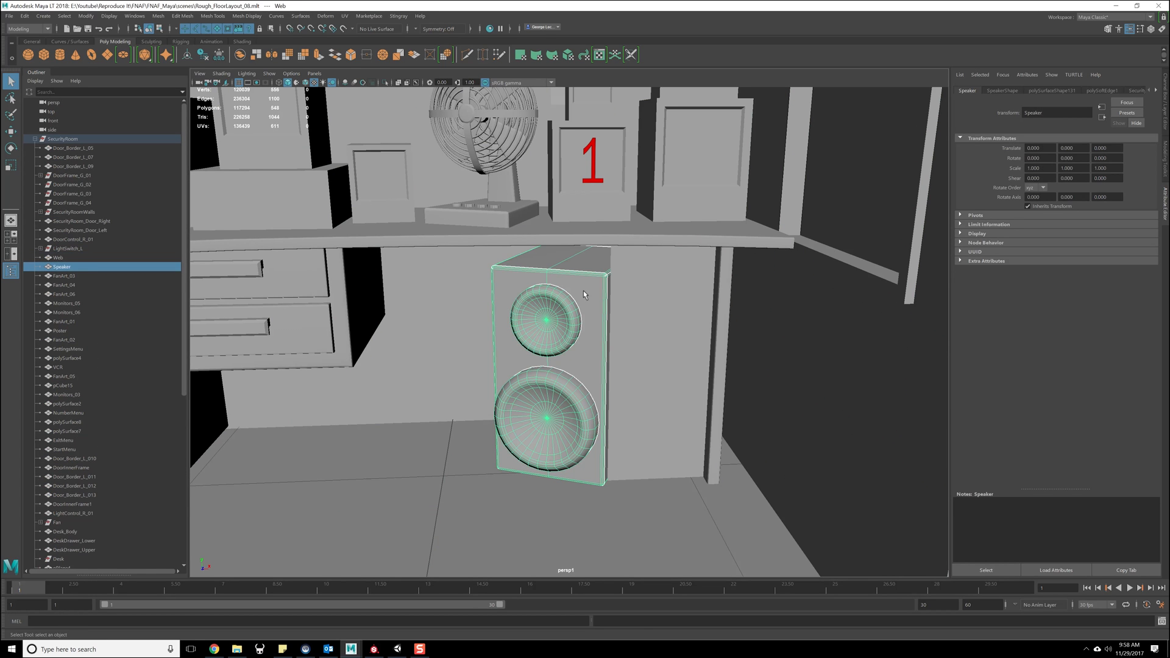
- Export the SecurityRoom group to Unity again, reviewing the Embed Media option and replacing SecurityRoom.fbx in the Level folder
left_click(61, 139)
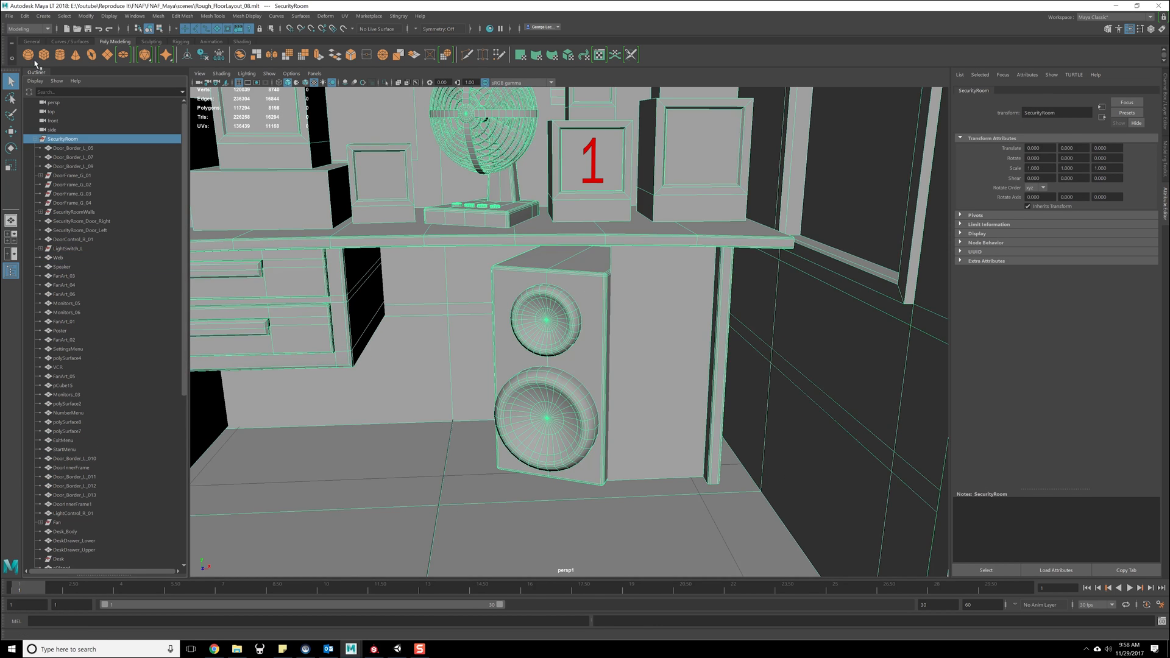
left_click(10, 16)
mouse_move(73, 157)
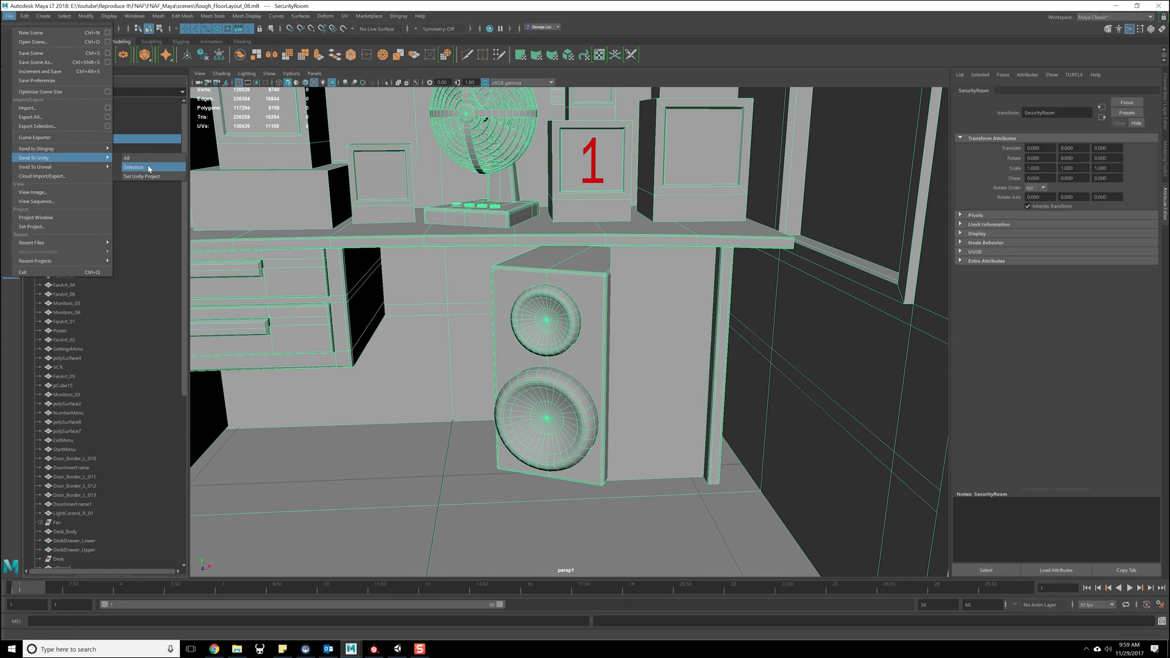
left_click(150, 166)
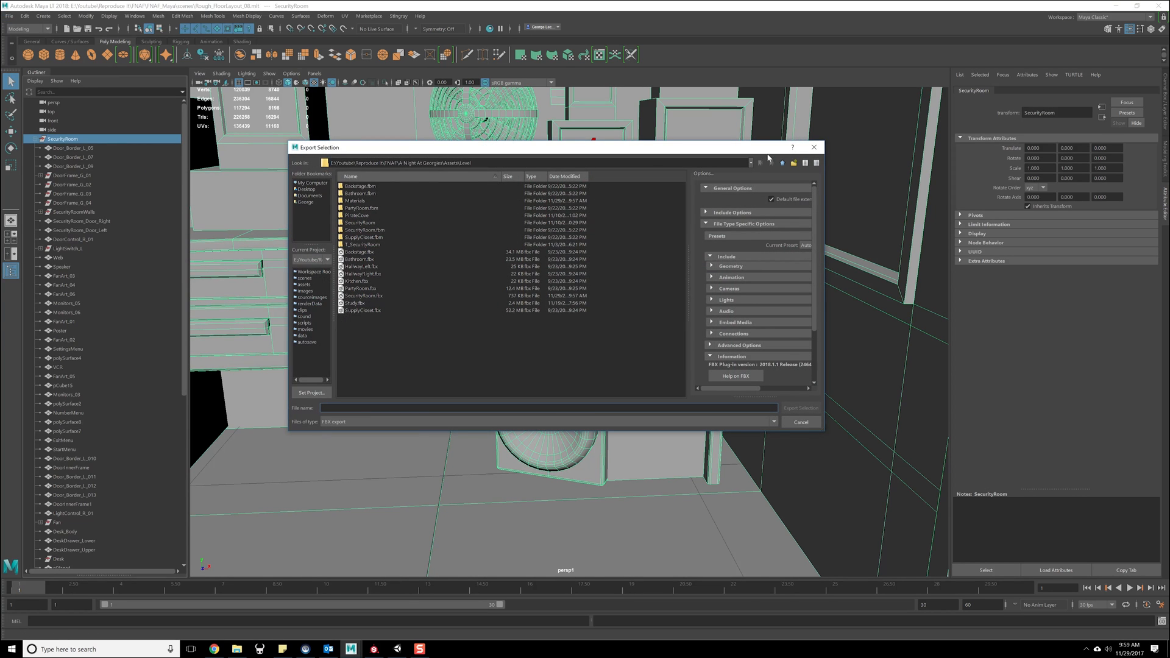
scroll(756, 303, "down", 2)
left_click(737, 268)
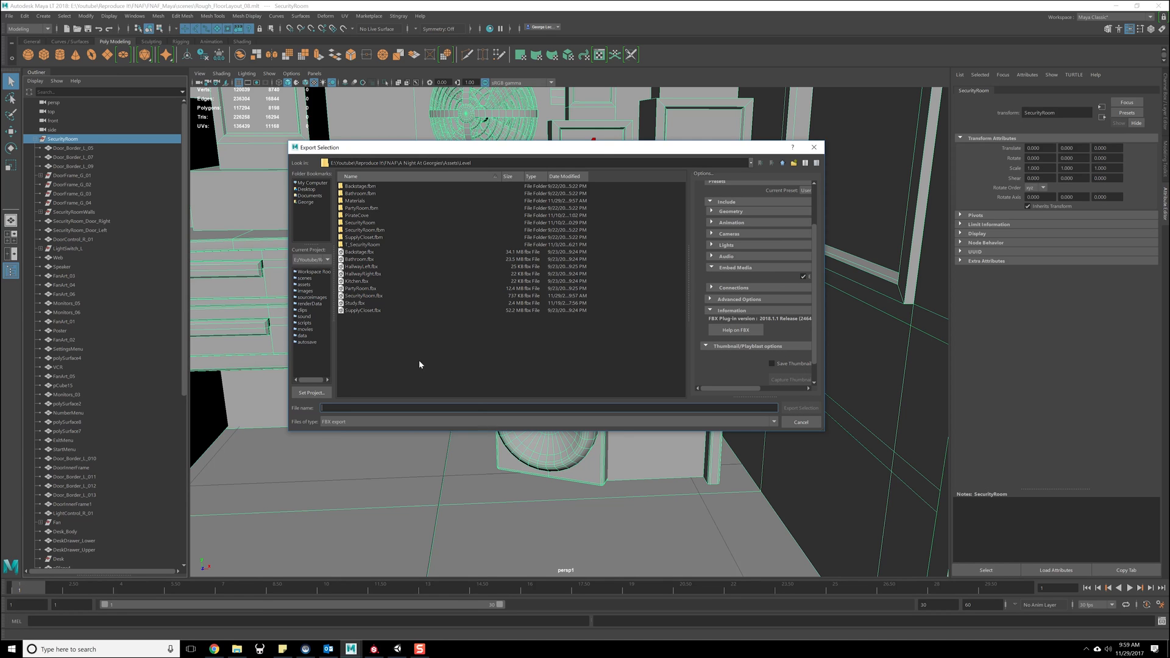
double_click(363, 296)
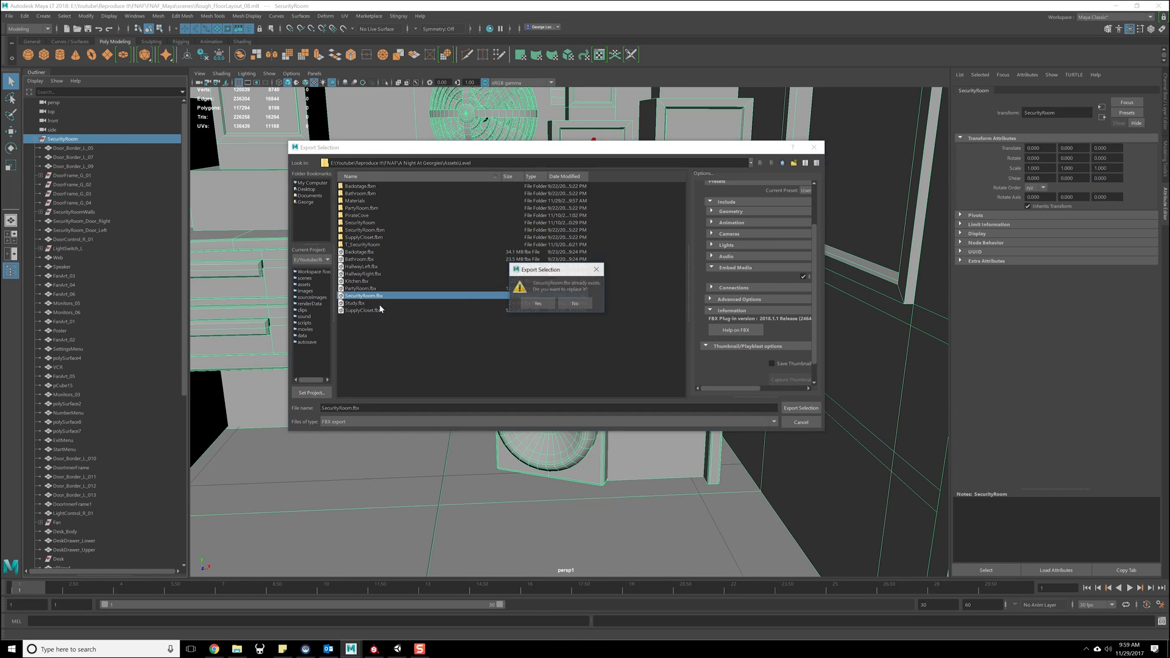
left_click(537, 303)
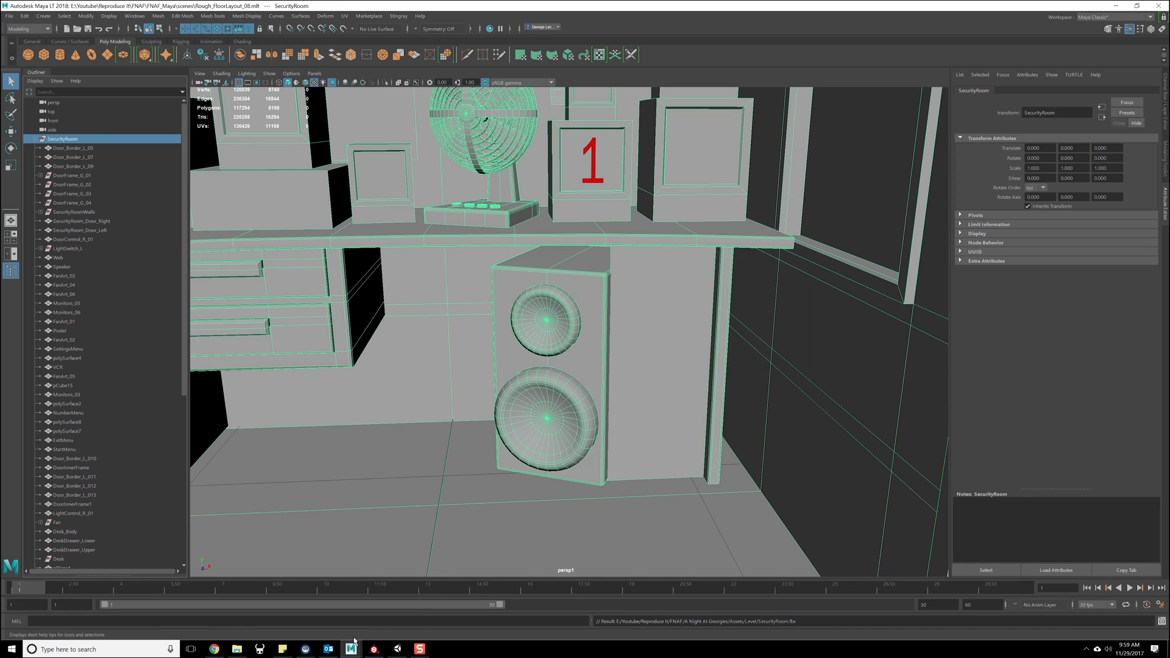
- Switch to Unity and create two new materials in the SecurityRoom Materials folder
left_click(397, 649)
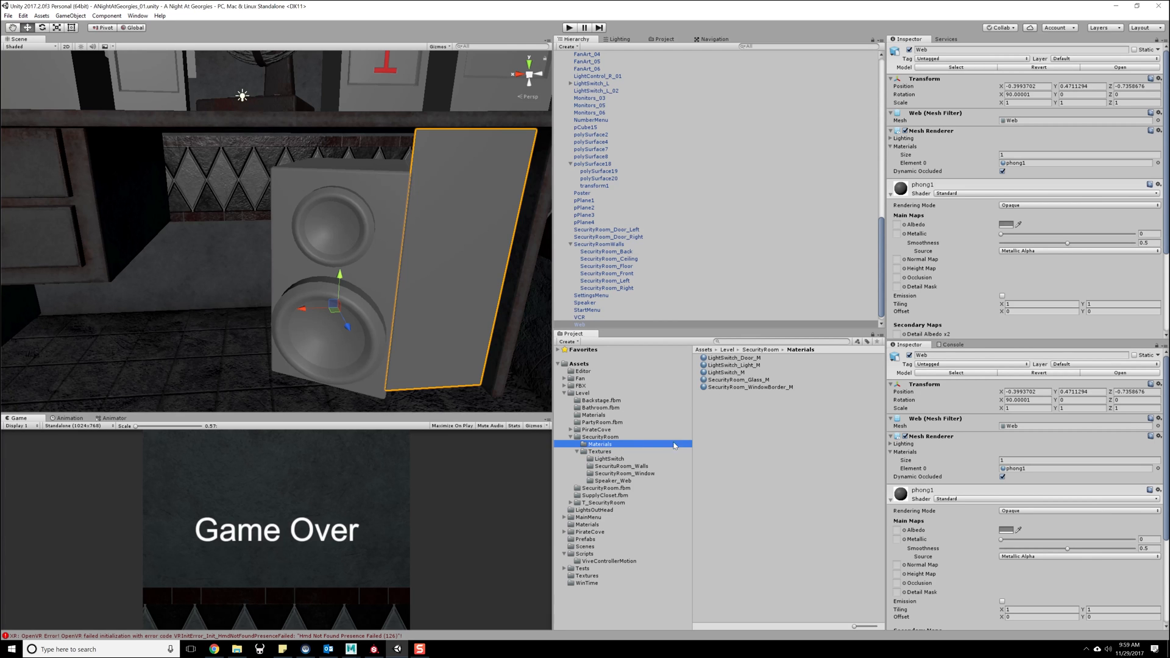
right_click(719, 410)
mouse_move(786, 414)
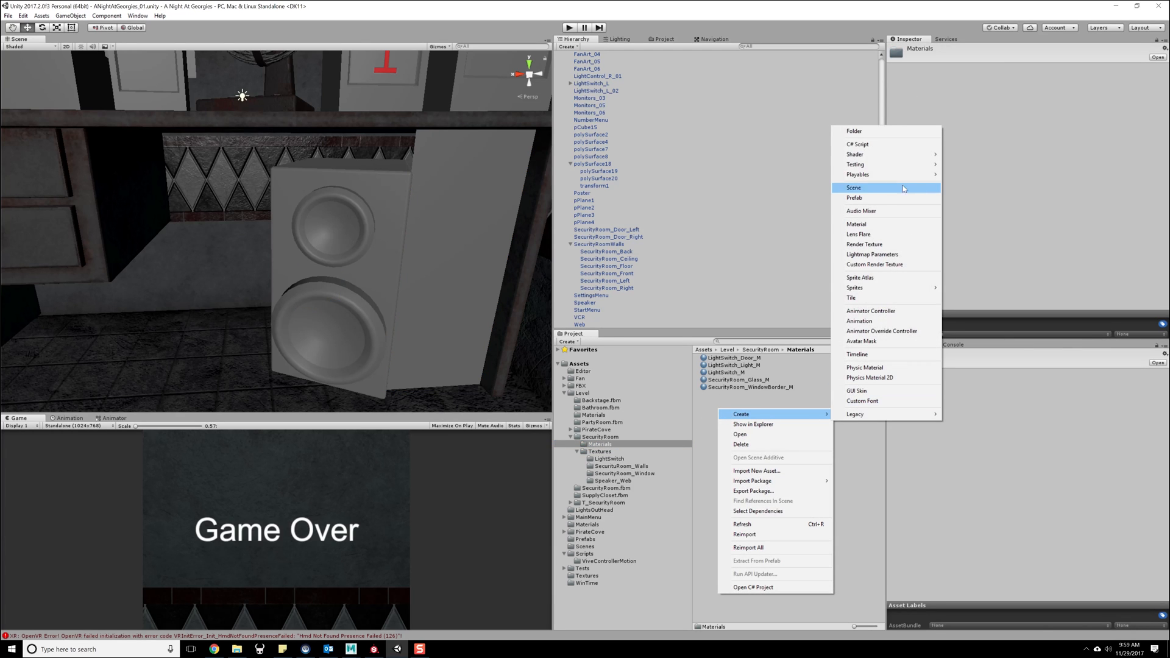
left_click(896, 224)
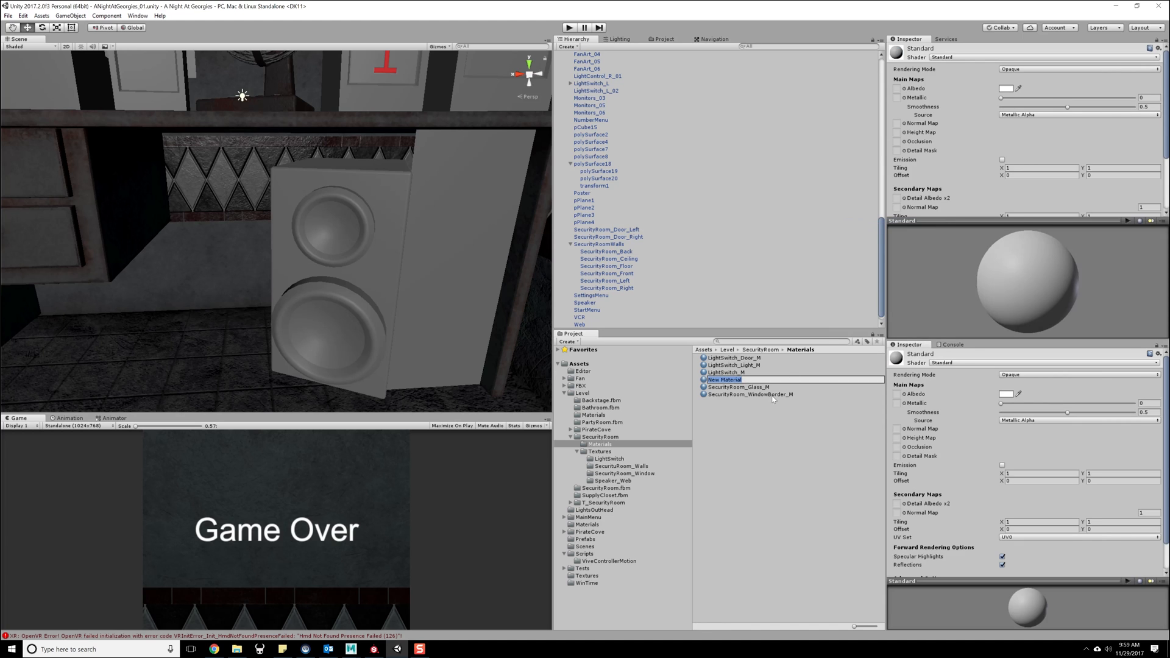
right_click(744, 428)
mouse_move(857, 431)
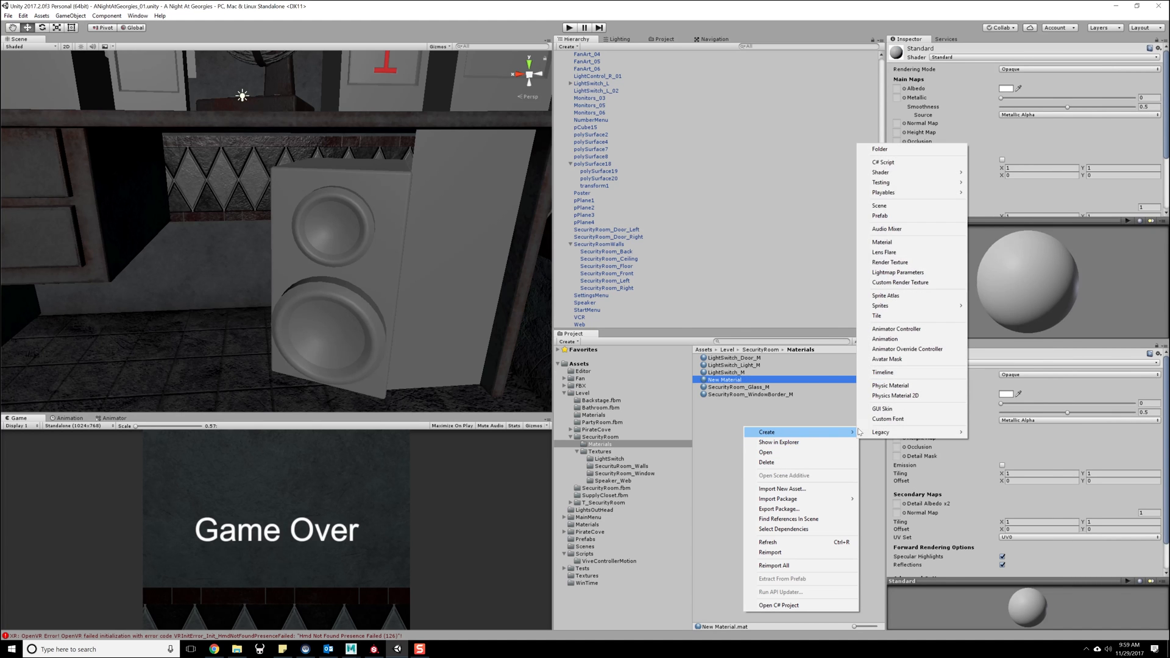
left_click(881, 242)
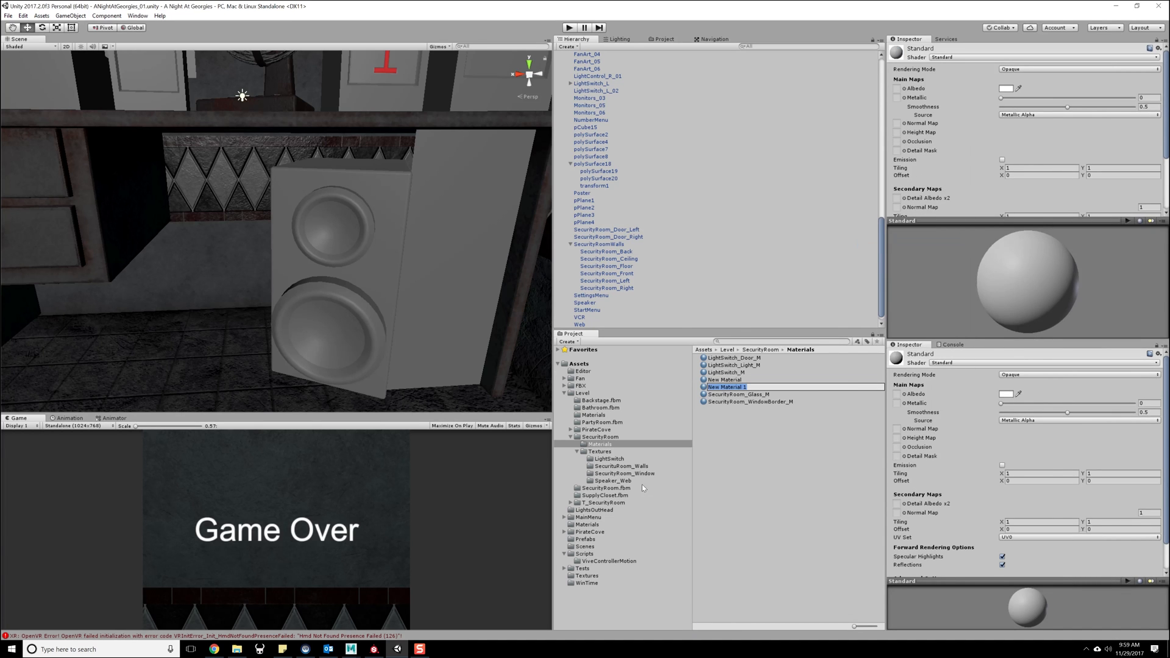
- Copy the Web mesh's material name in Maya and rename one of the new Unity materials as SecurityRoom_Web_M
left_click(351, 649)
left_click(404, 609)
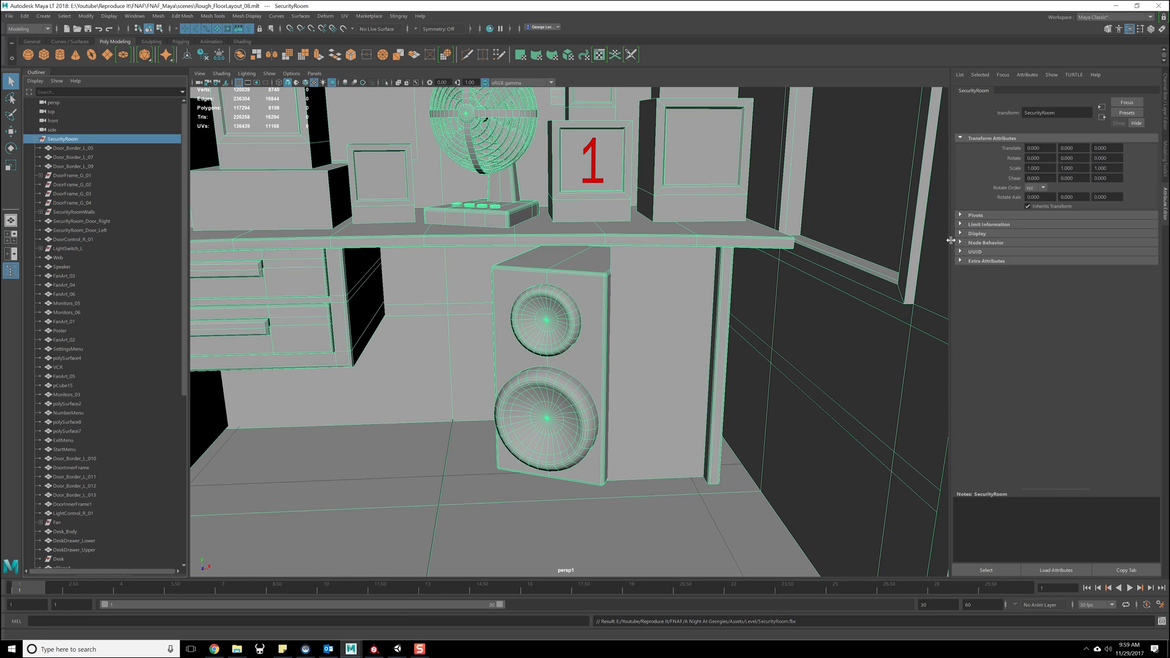
left_click(649, 331)
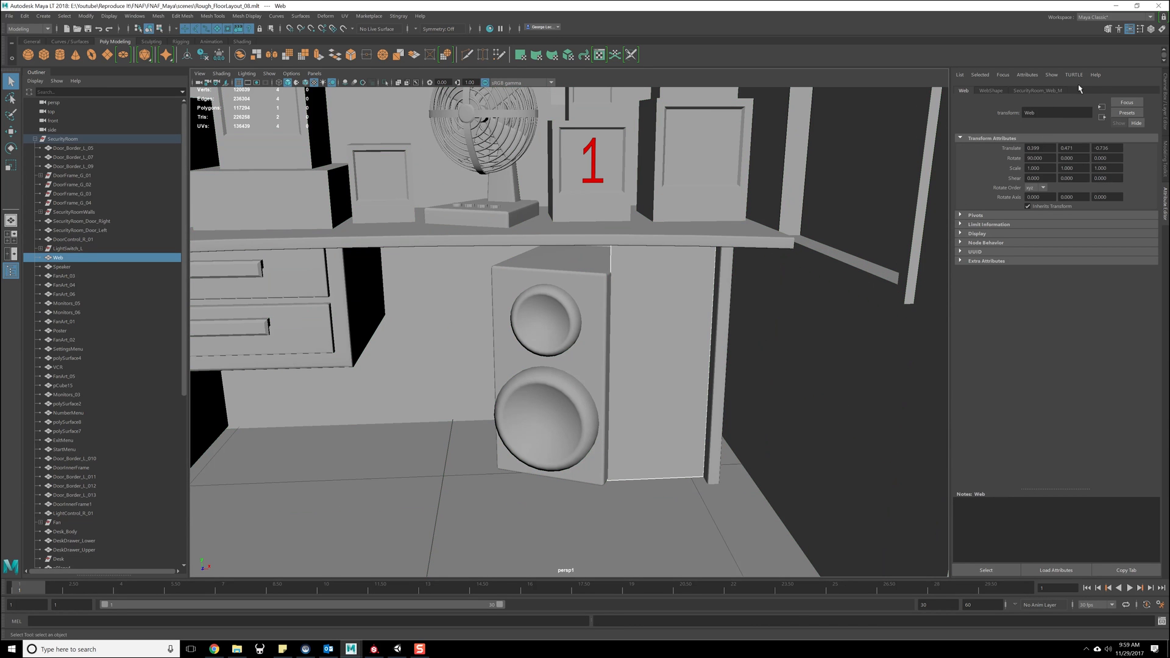
left_click(1059, 90)
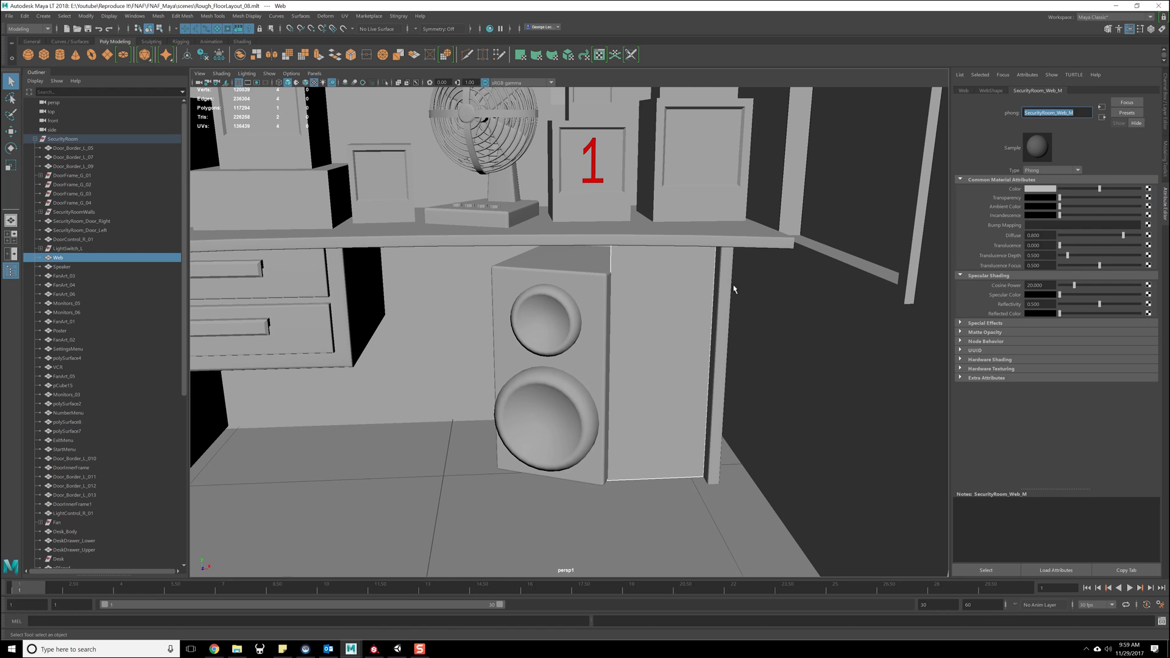
left_click(397, 649)
left_click(739, 380)
key("F2")
type("SecurityRoom_Web_M")
key("Return")
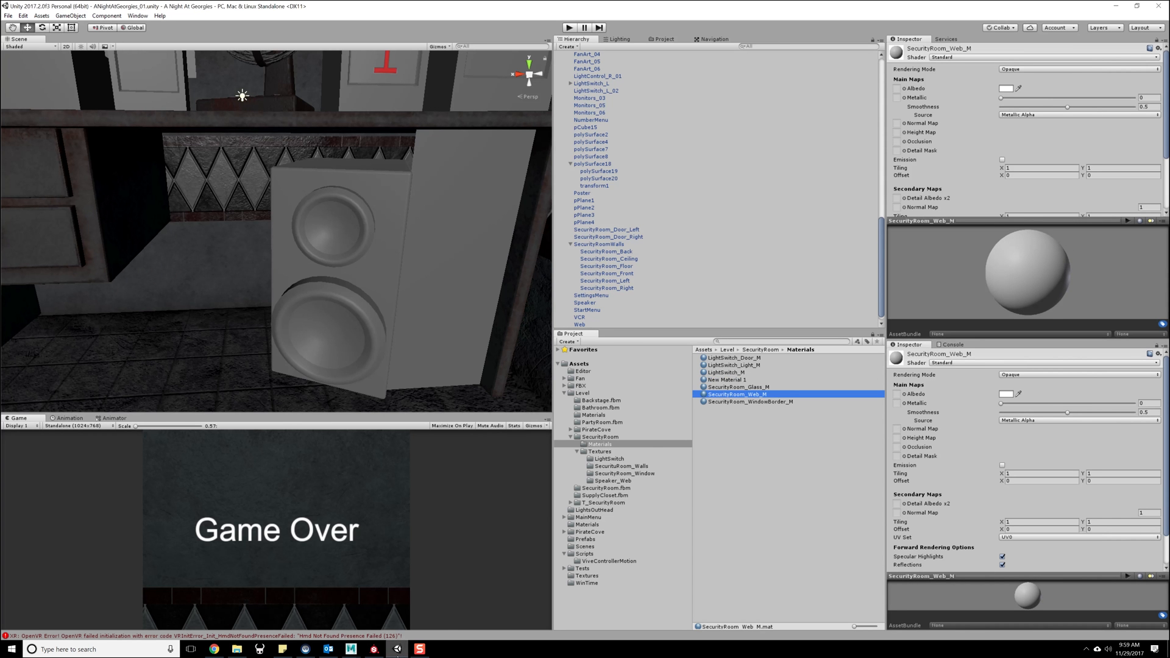
- Copy the Speaker mesh's material name in Maya and rename the remaining new Unity material as SecurityRoom_Speaker_M
left_click(350, 649)
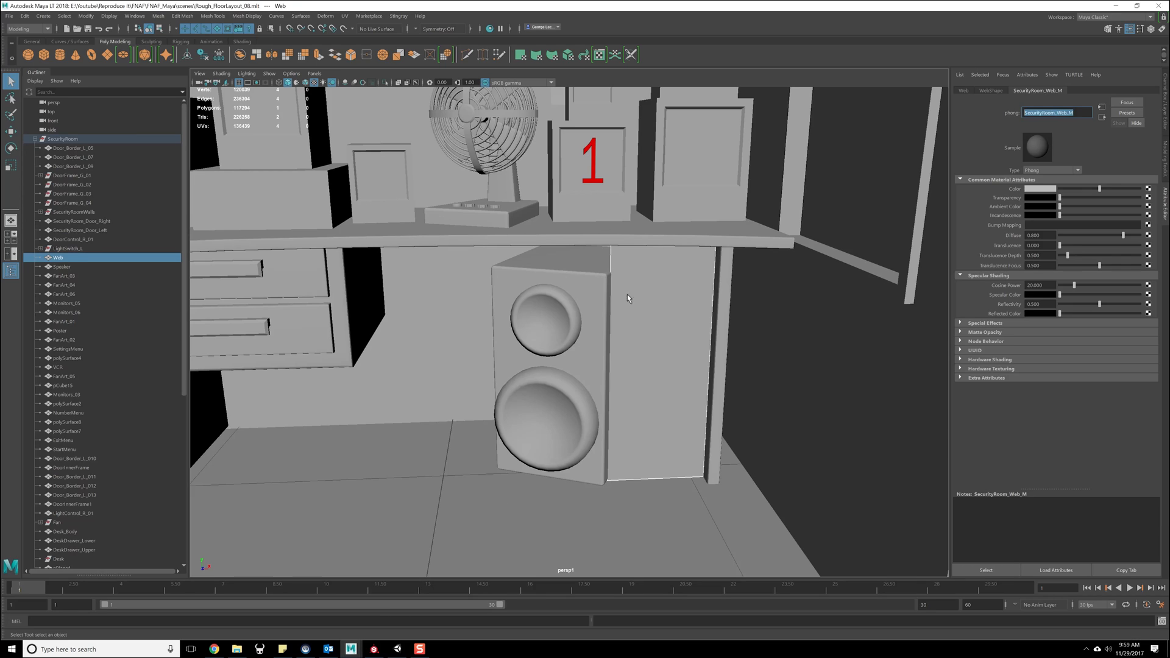
left_click(590, 296)
double_click(1056, 112)
key("ctrl+c")
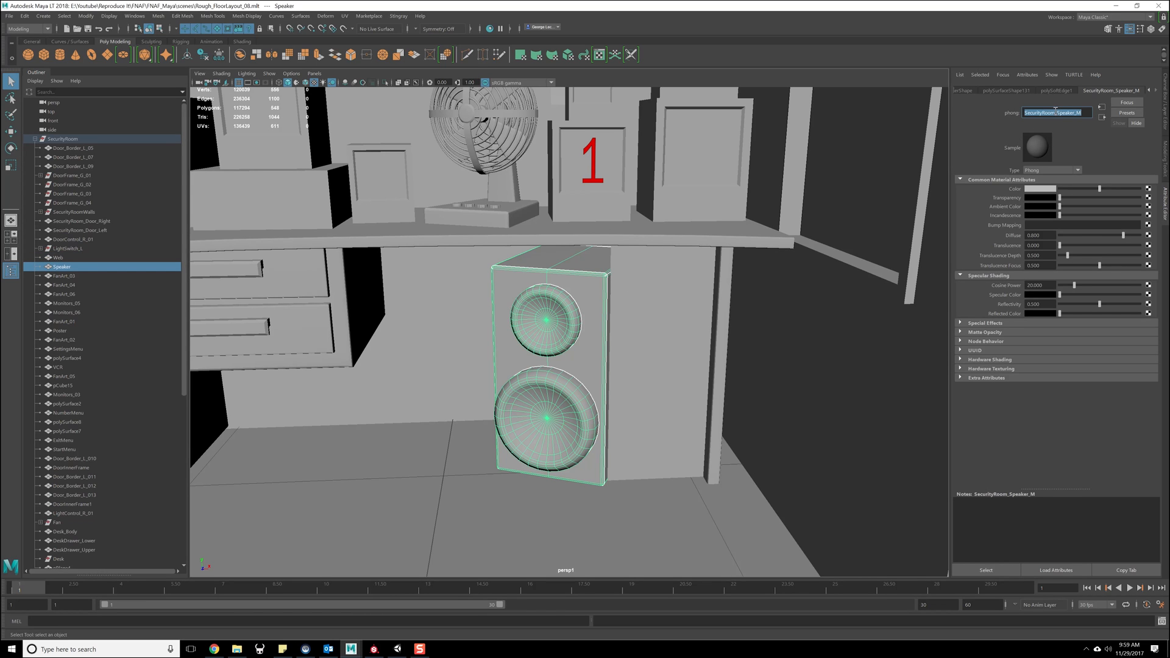
left_click(397, 649)
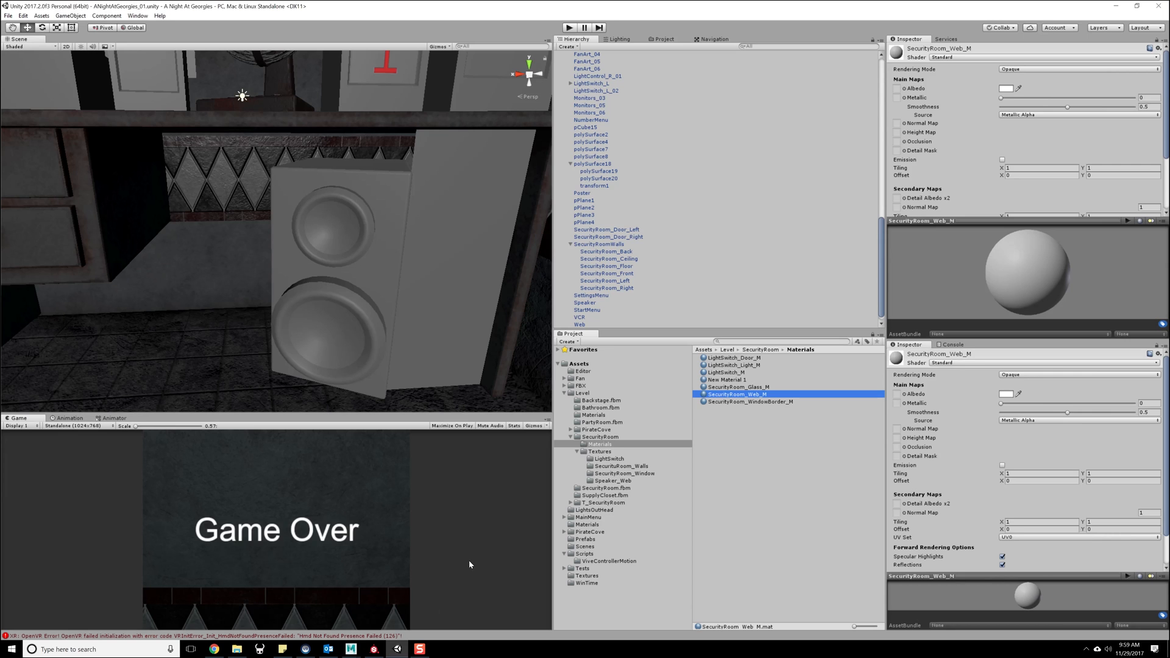
left_click(731, 380)
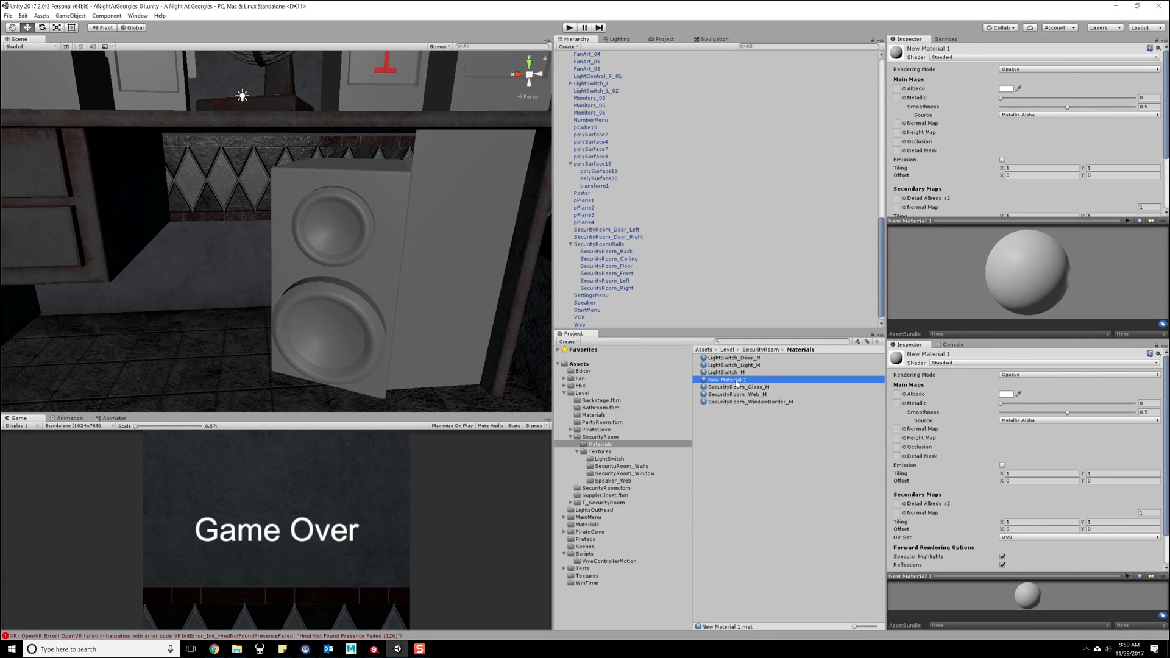
left_click(751, 382)
key("ctrl+v")
key("Return")
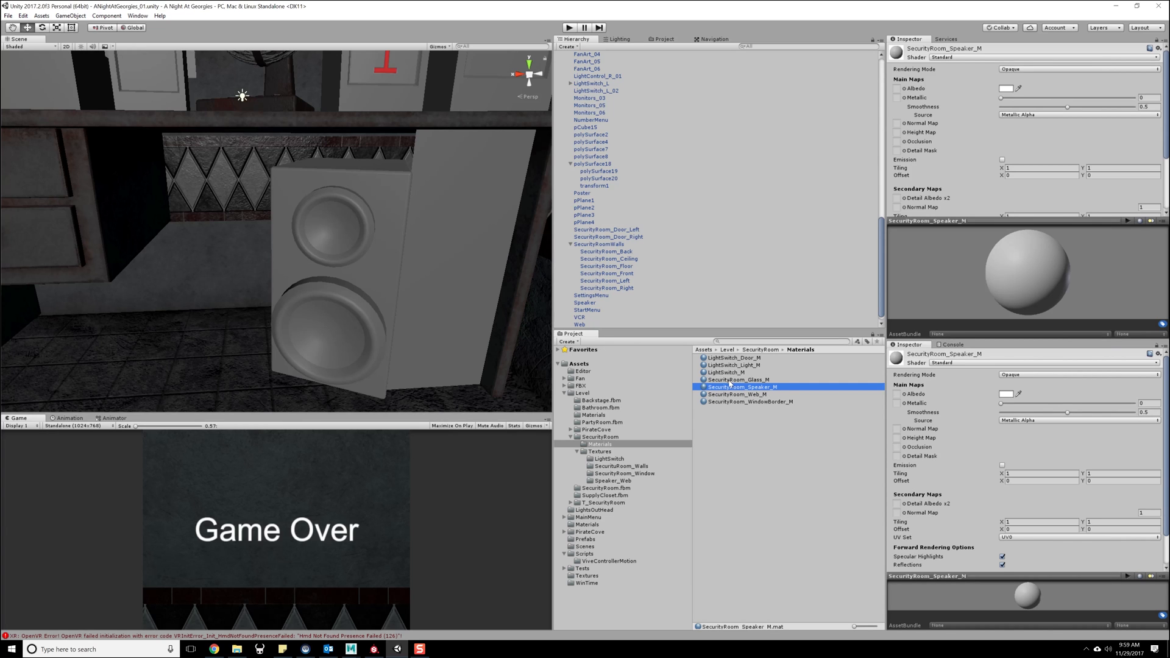
- Apply SecurityRoom_Speaker_M to the speaker and SecurityRoom_Web_M to the flat web panel beside it in the scene
left_click_drag(726, 389, 346, 255)
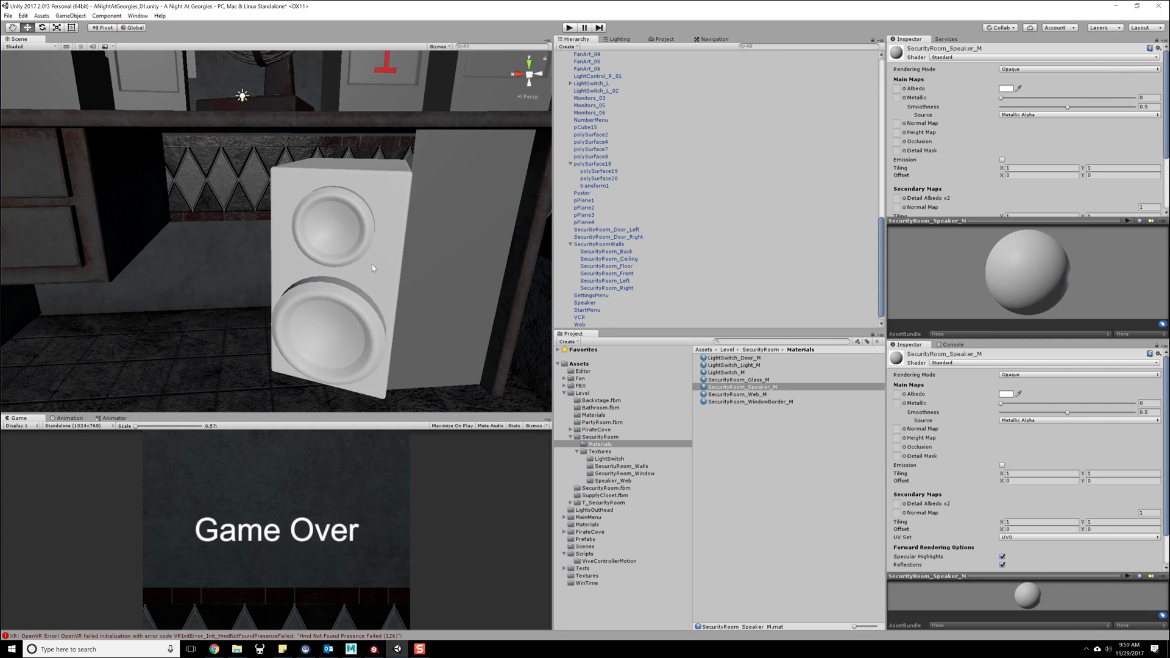
left_click_drag(731, 395, 452, 260)
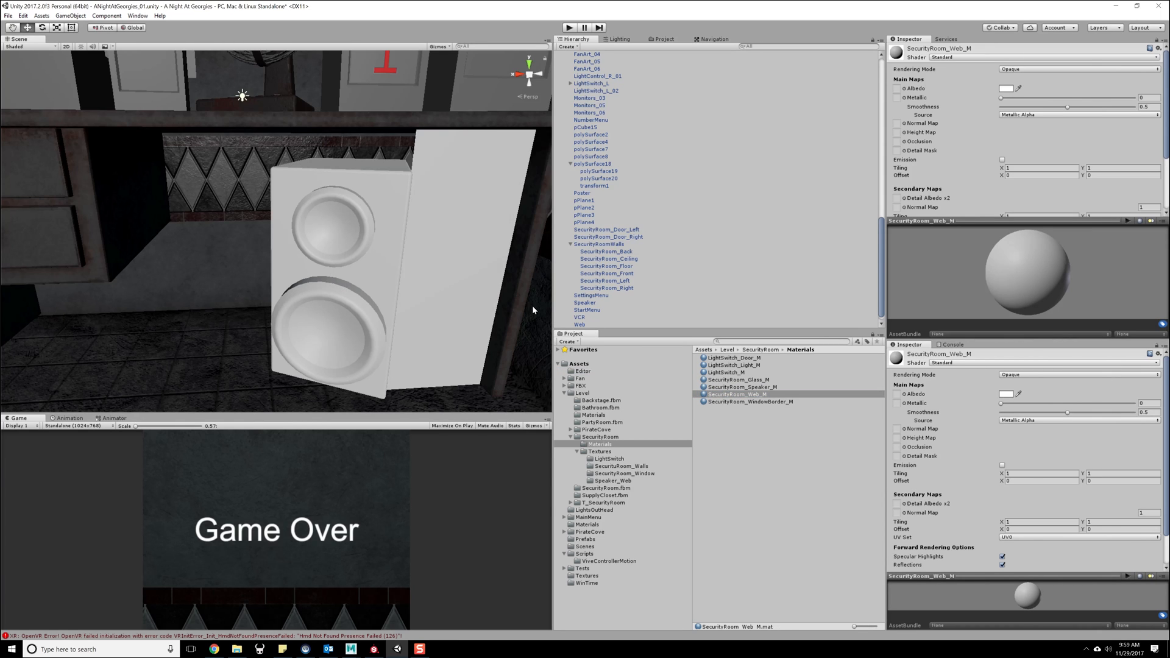
- Darken the albedo colours to mid grey, about RGB 128 for SecurityRoom_Web_M and RGB 131 for SecurityRoom_Speaker_M
left_click(1007, 90)
mouse_move(781, 136)
left_mouse_down()
mouse_move(722, 160)
mouse_move(717, 147)
left_mouse_up()
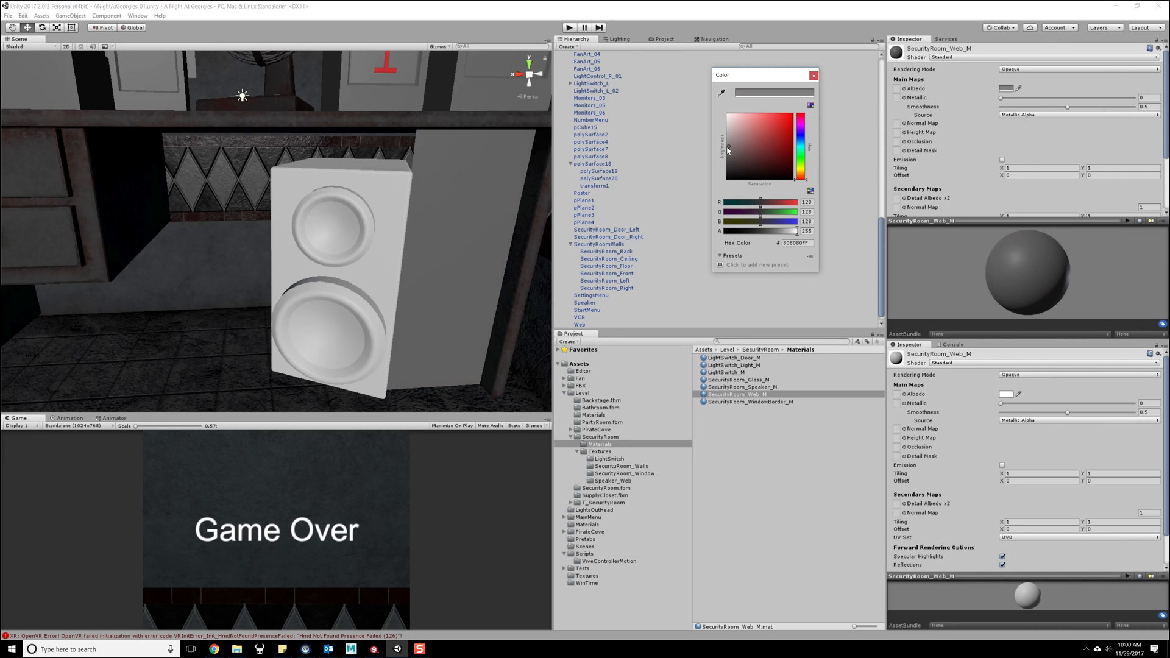
left_click(814, 75)
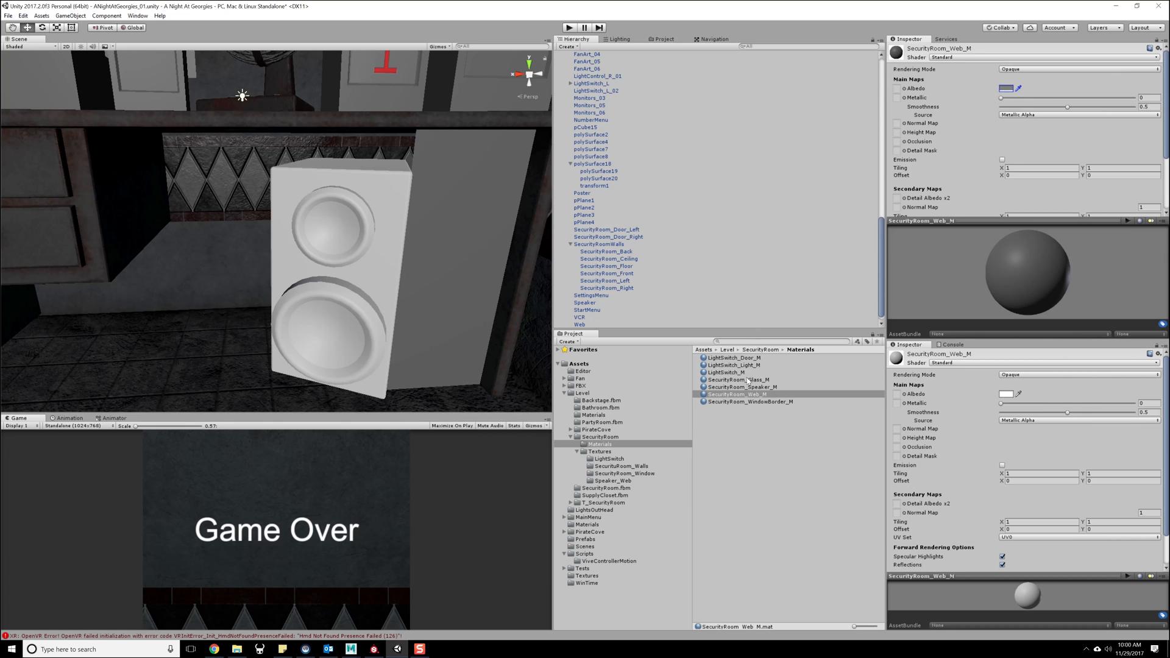
left_click(740, 387)
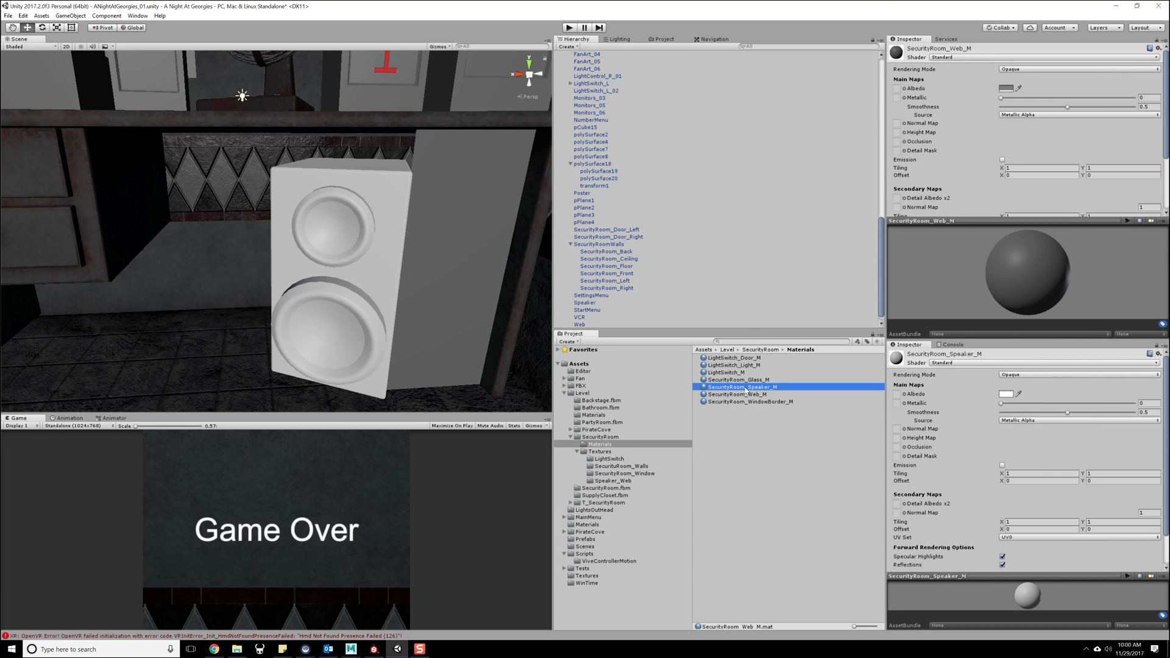
left_click(1007, 89)
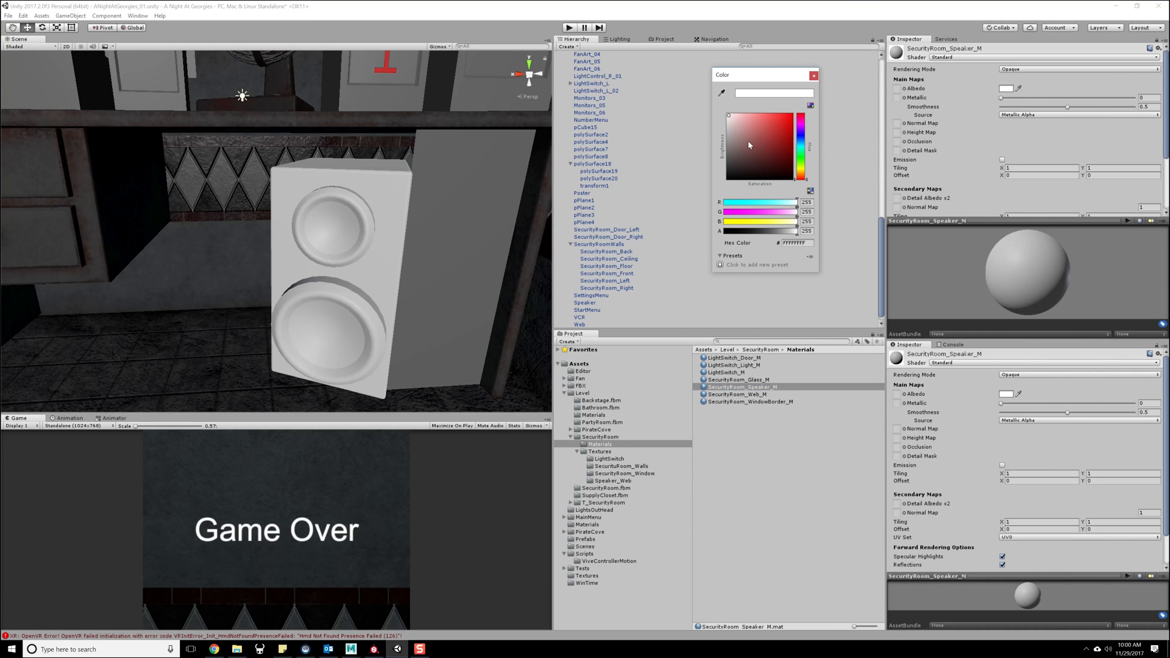
left_click_drag(749, 144, 721, 147)
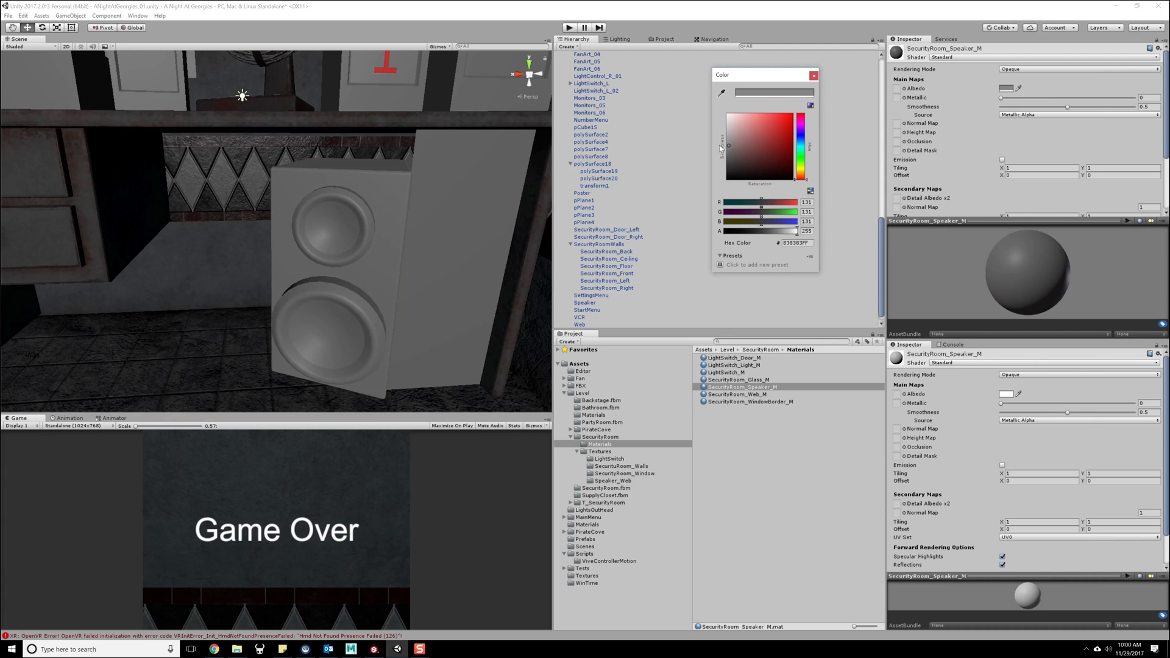
left_click(814, 75)
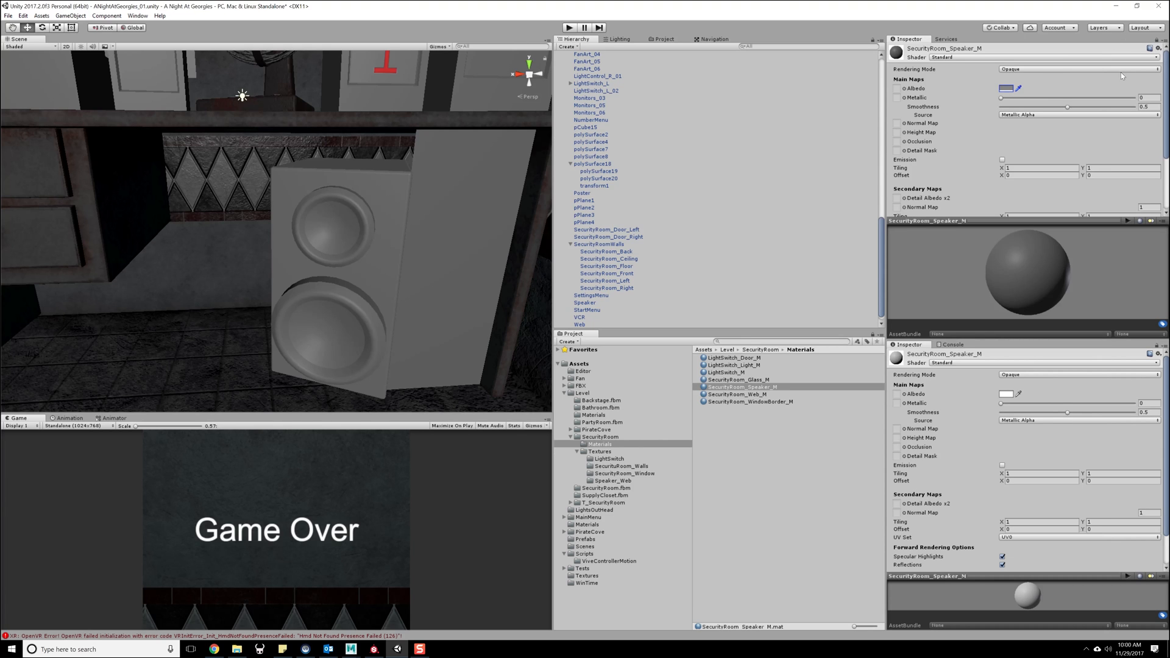
- Assign the Speaker_M textures from the Speaker_Web folder to SecurityRoom_Speaker_M's albedo, metallic and normal map, fixing the normal texture's type
left_click(599, 452)
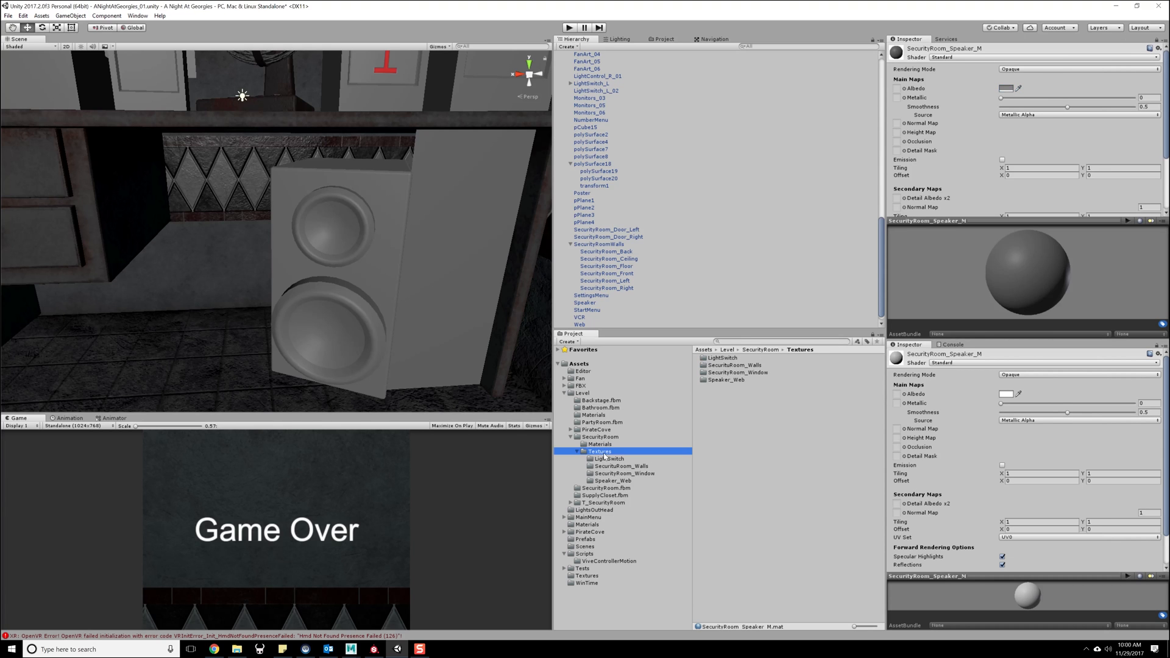
double_click(727, 379)
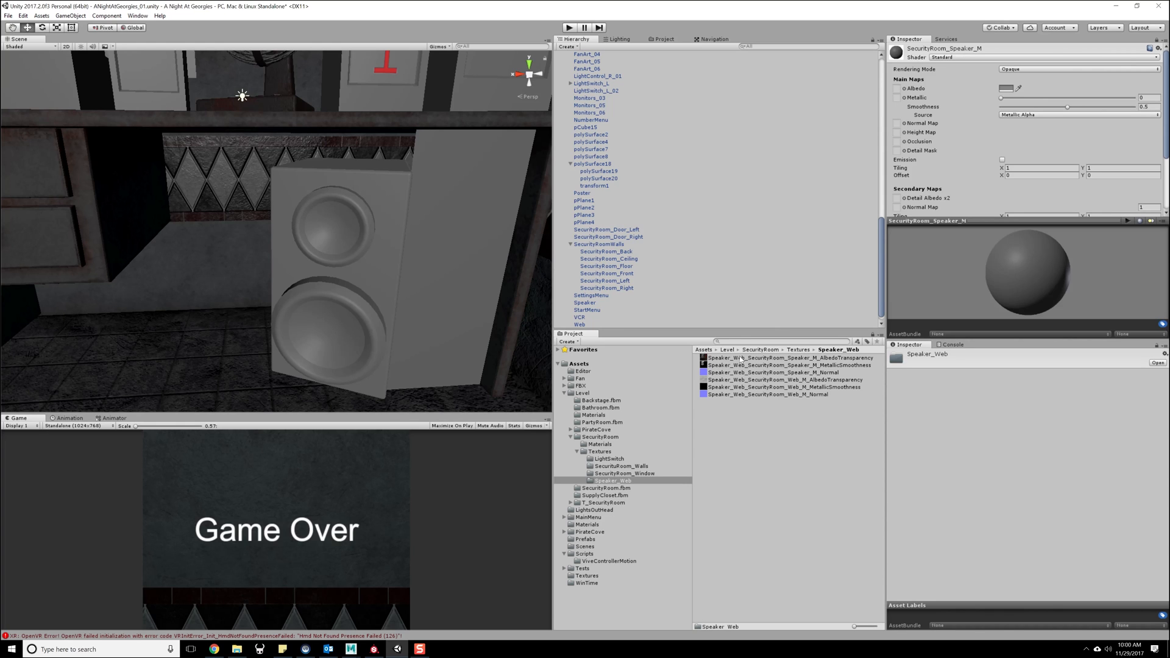
left_click_drag(741, 360, 896, 88)
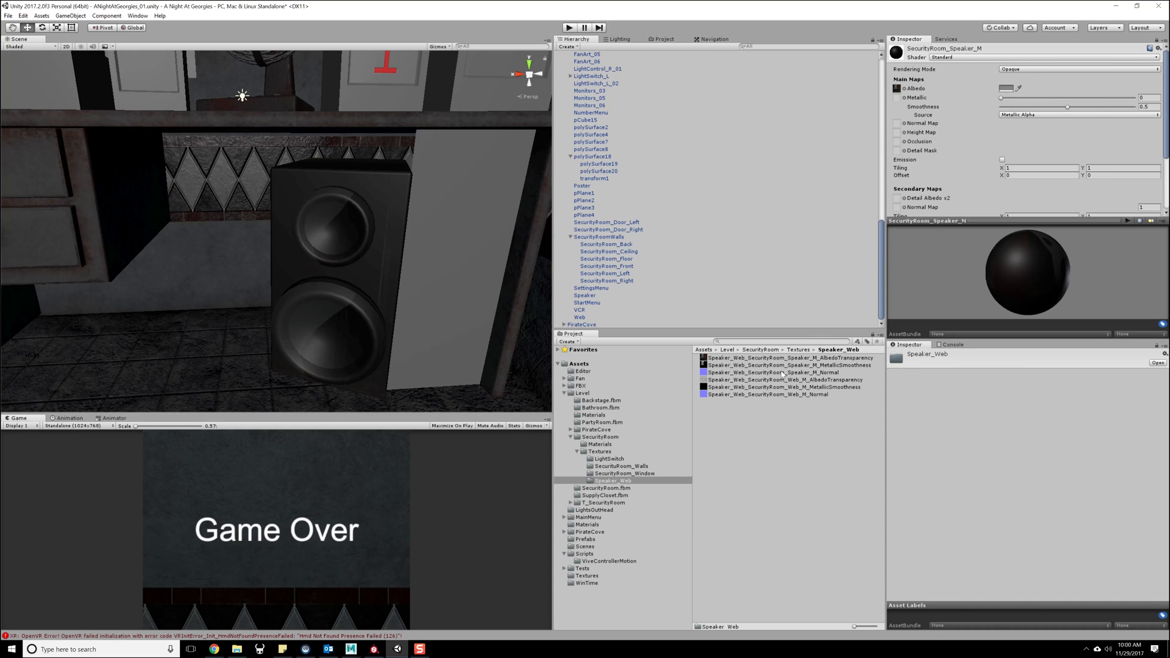
left_click_drag(782, 366, 899, 103)
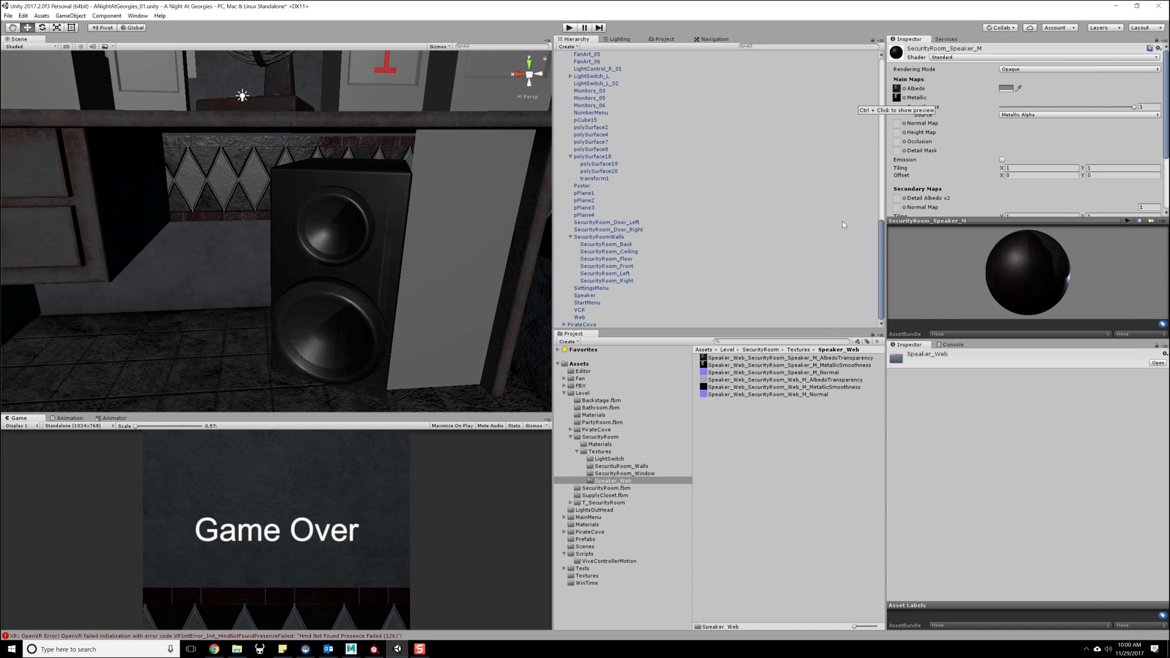
left_click_drag(790, 376, 896, 124)
left_click(1145, 142)
middle_click_drag(437, 285, 361, 278)
left_click_drag(361, 278, 400, 310, "alt")
middle_click_drag(399, 311, 382, 279)
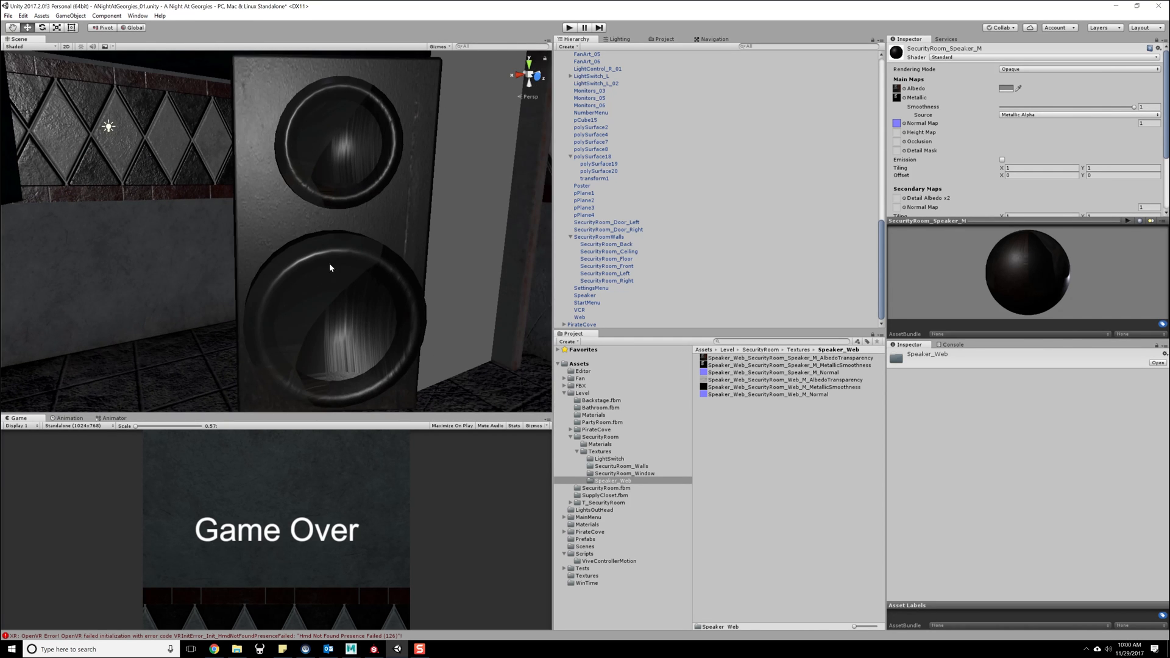
- Select the Web mesh in the scene, unlock the upper inspector and expand the SecurityRoom_Web_M material settings
left_click_drag(321, 315, 261, 279, "alt")
left_click(261, 279)
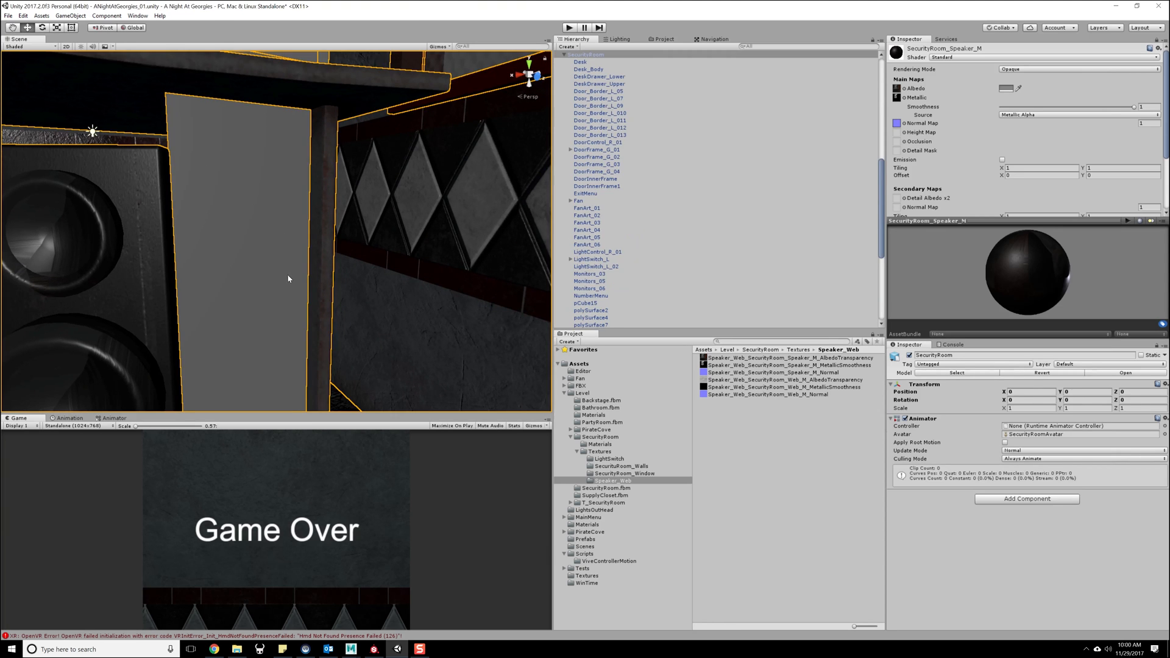
key("f")
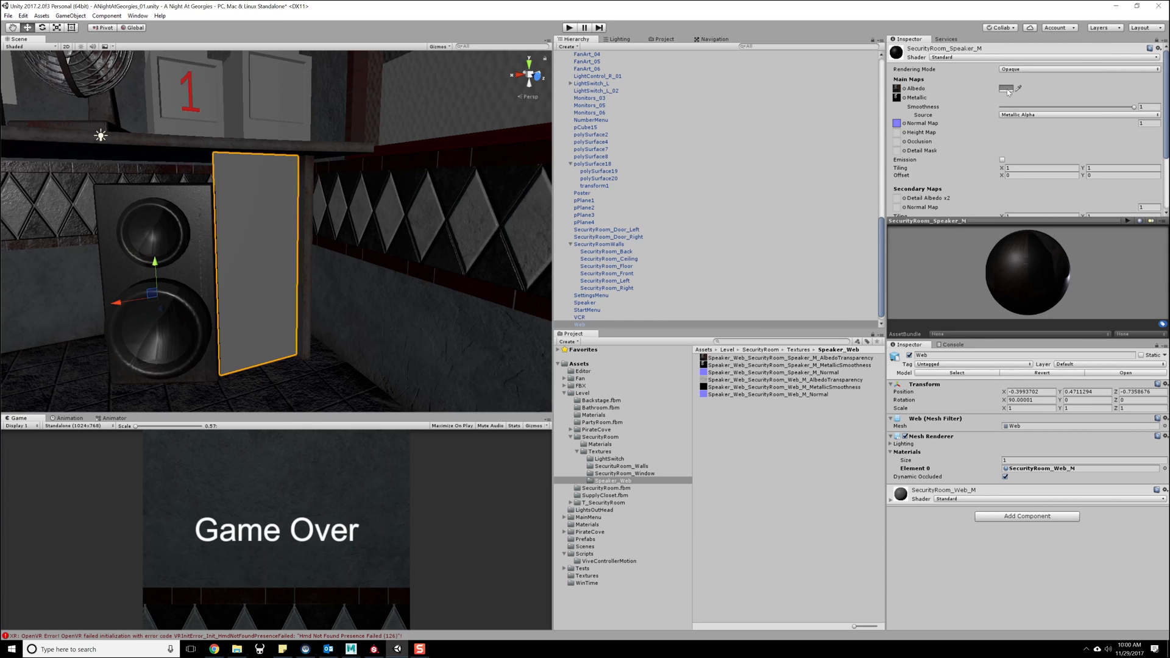
left_click(1157, 40)
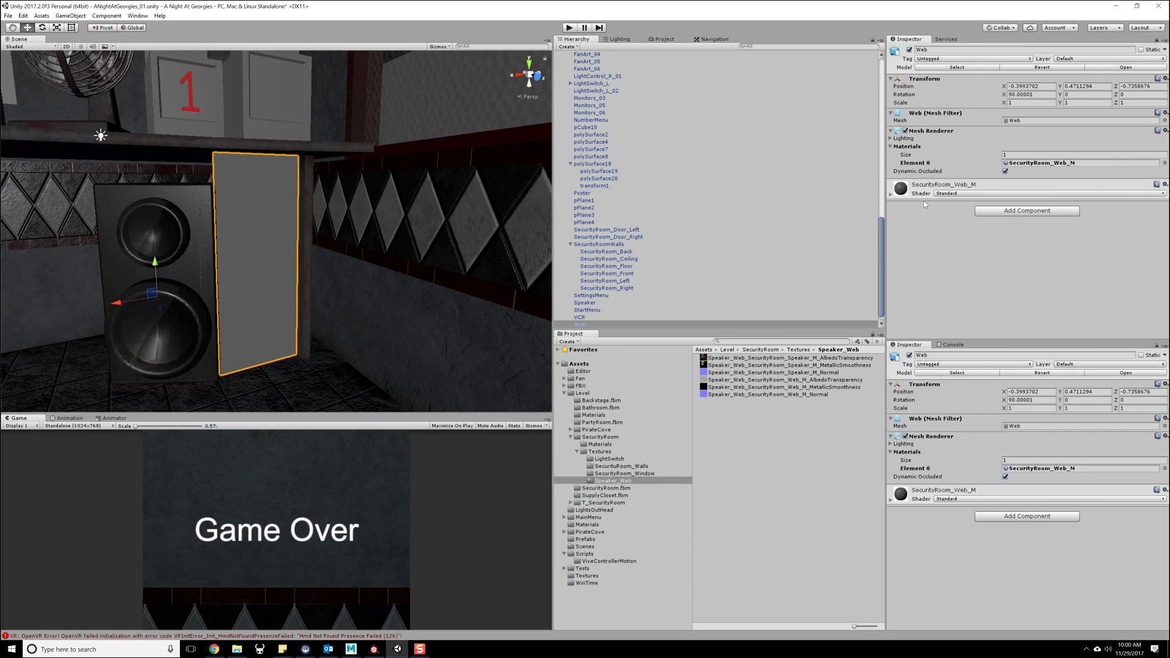
left_click(893, 194)
scroll(959, 259, "down", 3)
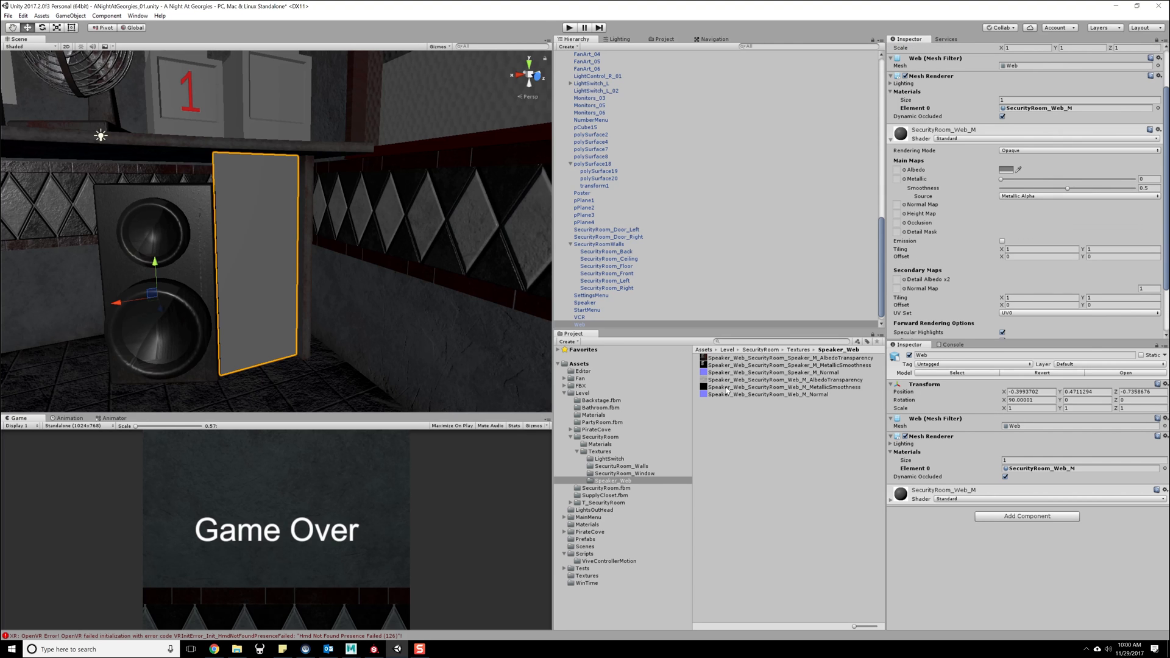
- Assign the Web_M textures from the Speaker_Web folder to SecurityRoom_Web_M's albedo, metallic and normal map, fixing the normal texture's type
left_click_drag(782, 379, 901, 172)
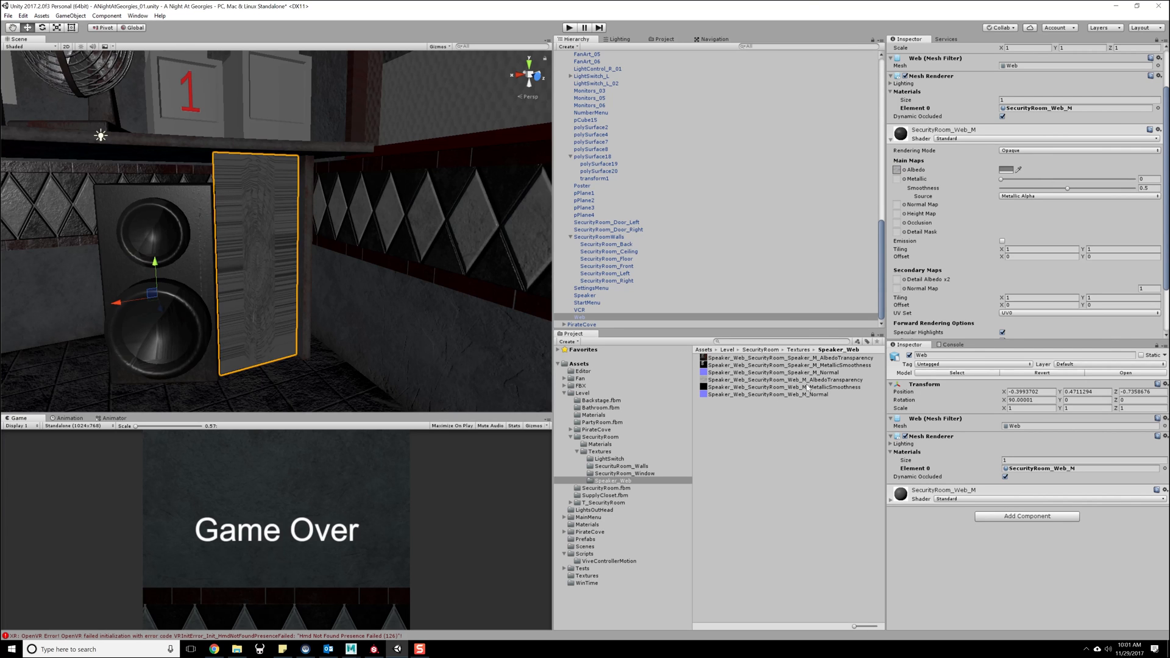
left_click_drag(808, 384, 898, 184)
left_click_drag(810, 395, 899, 206)
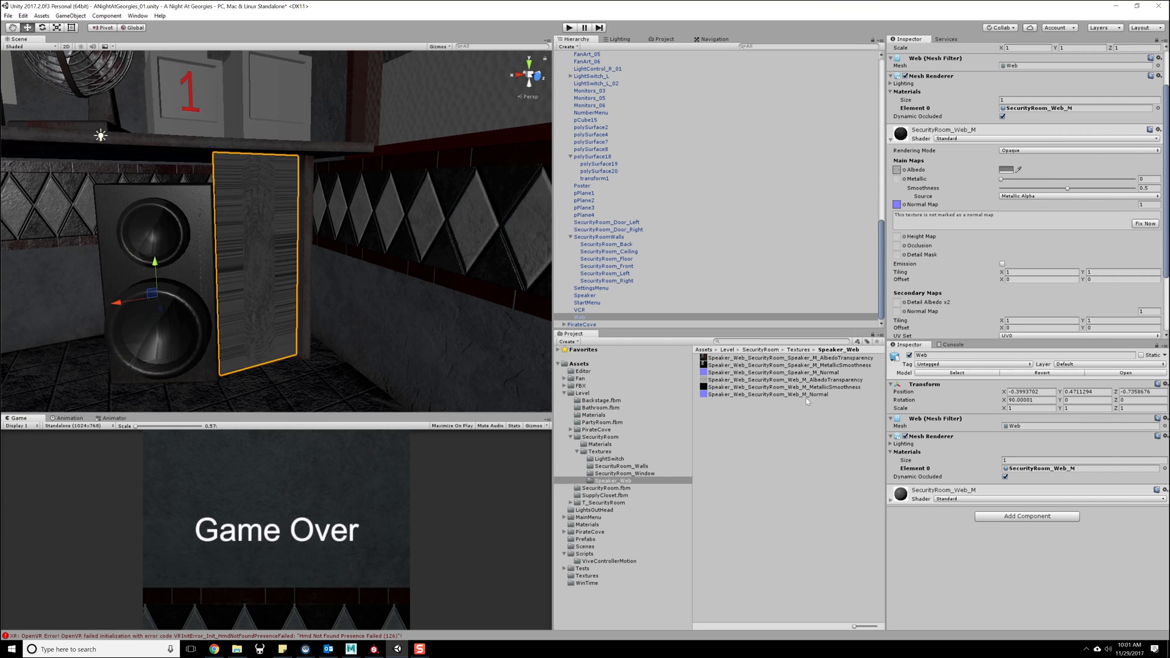
left_click_drag(810, 388, 899, 182)
left_click(1145, 224)
mouse_move(274, 281)
left_mouse_down("alt")
mouse_move(306, 272)
mouse_move(282, 271)
left_mouse_up("alt")
scroll(294, 294, "down", 10)
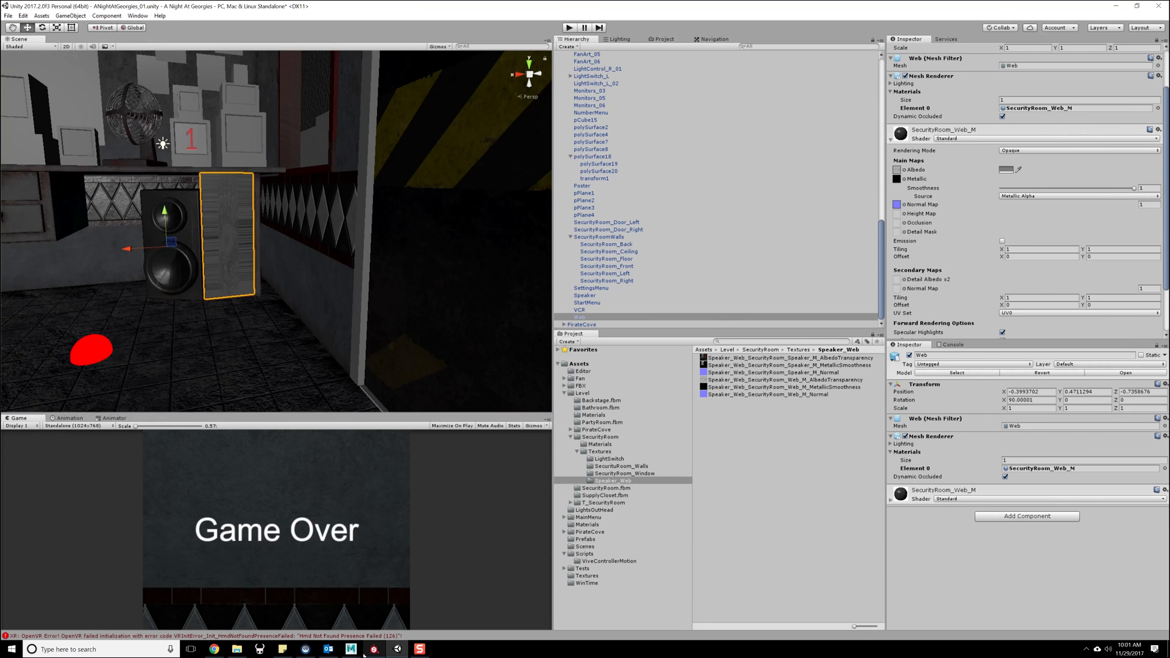
- Switch to Maya LT and list the FNAF_Maya scenes for opening, sorted by date modified with the newest first
left_click(368, 574)
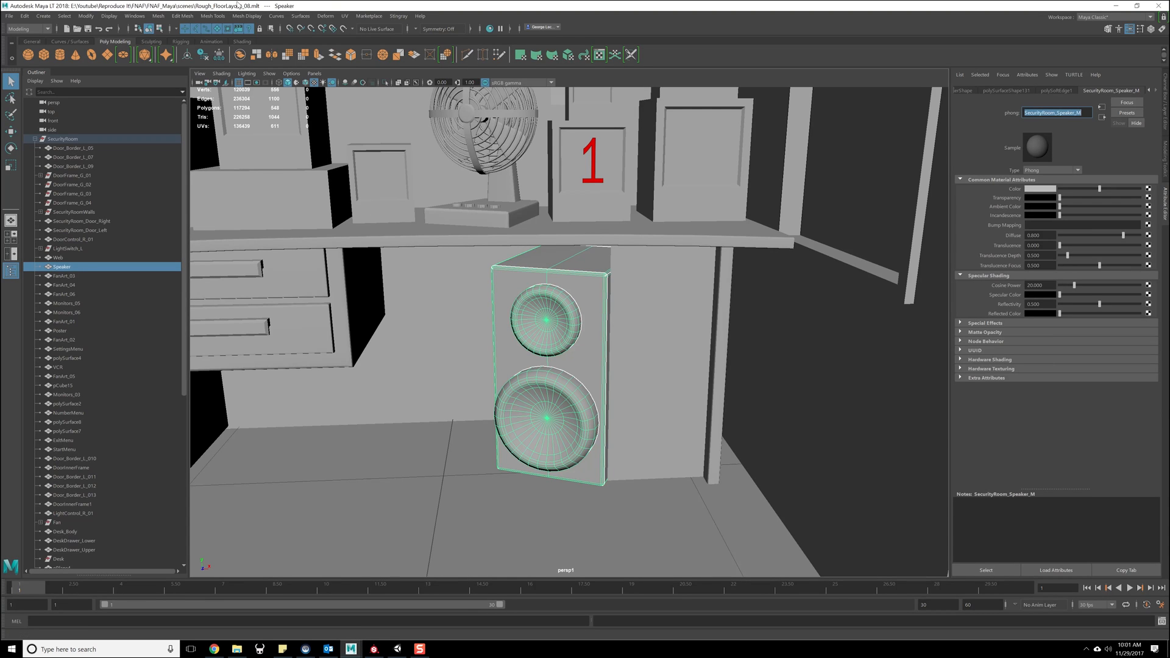
left_click(12, 16)
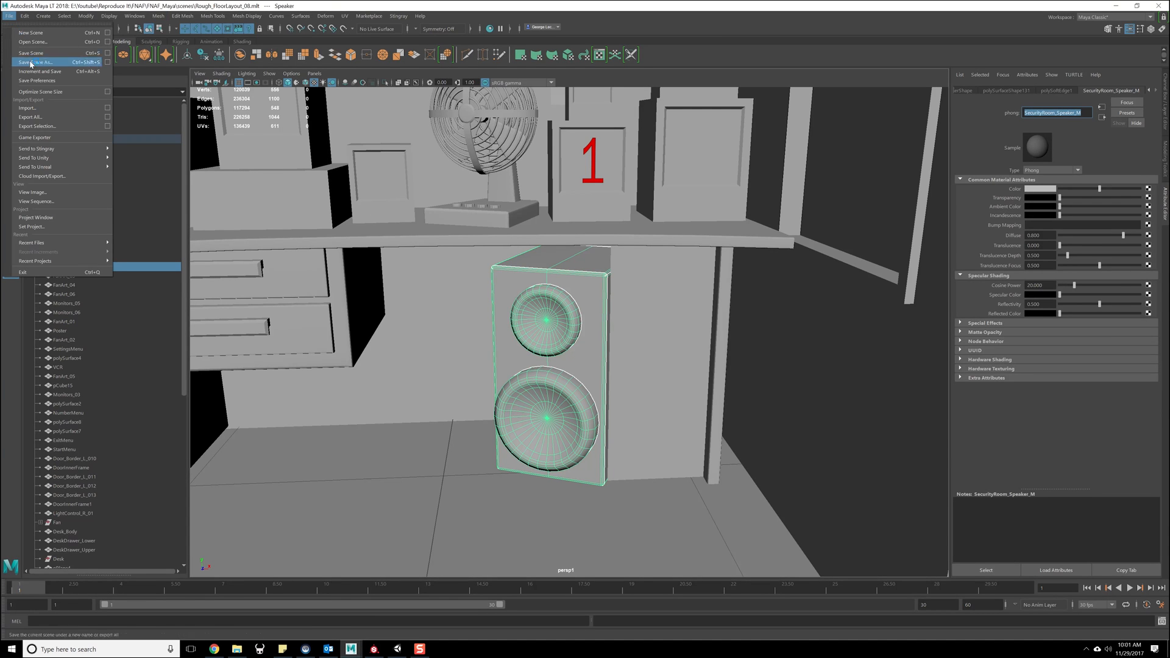
left_click(43, 45)
scroll(393, 332, "down", 3)
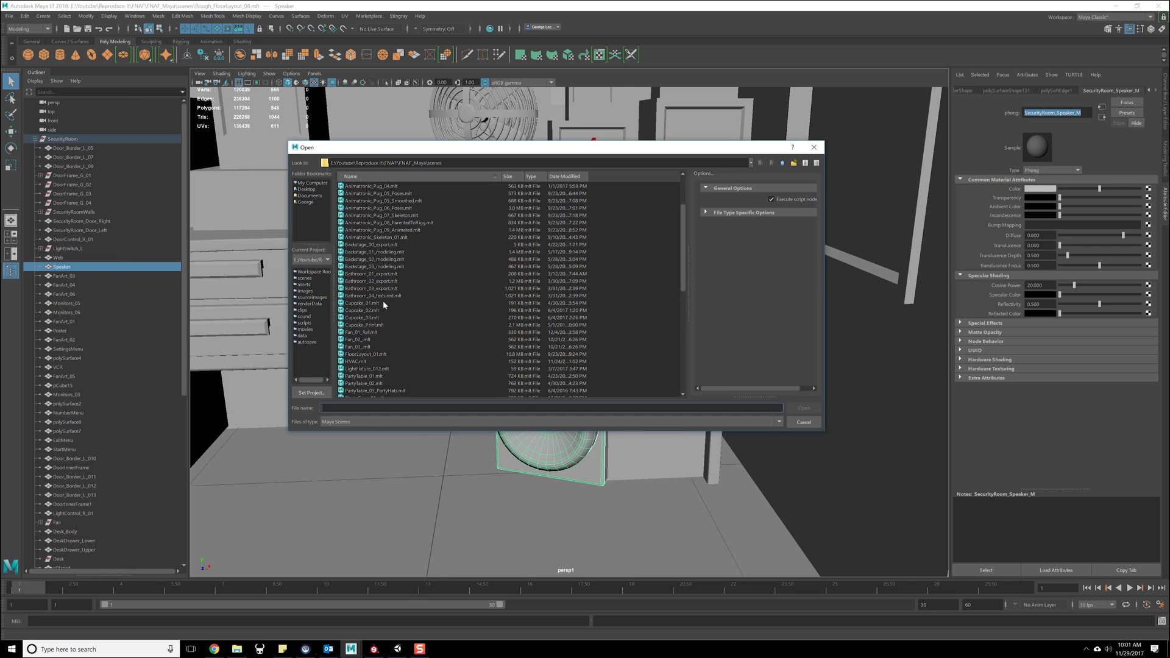
scroll(392, 292, "down", 10)
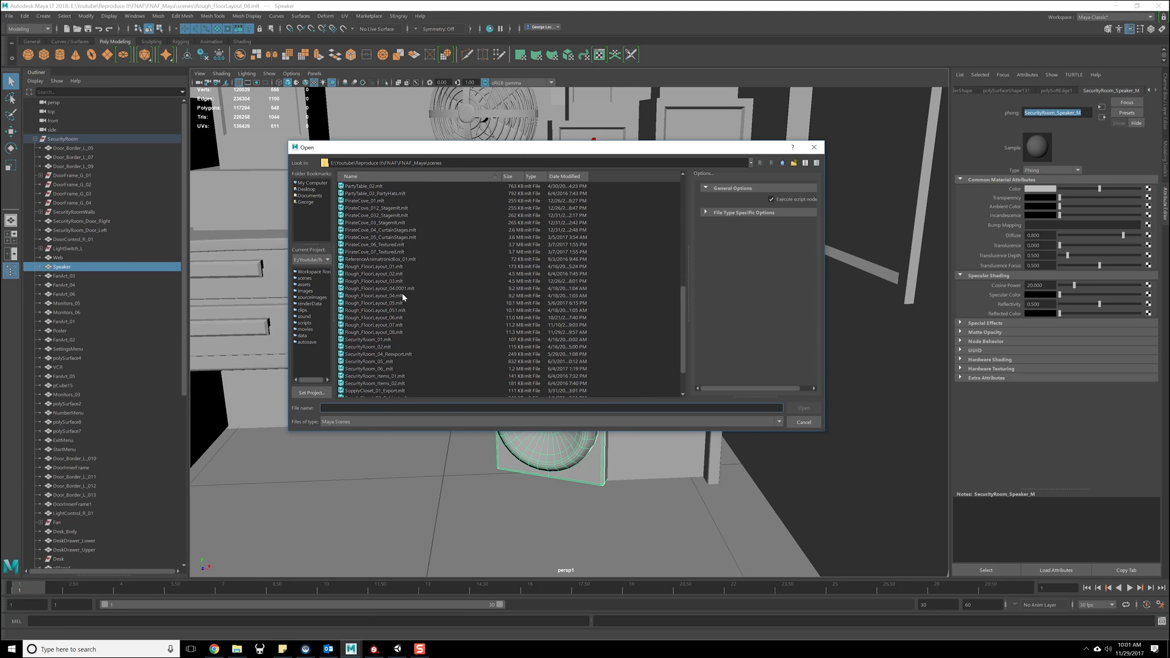
left_click(403, 311)
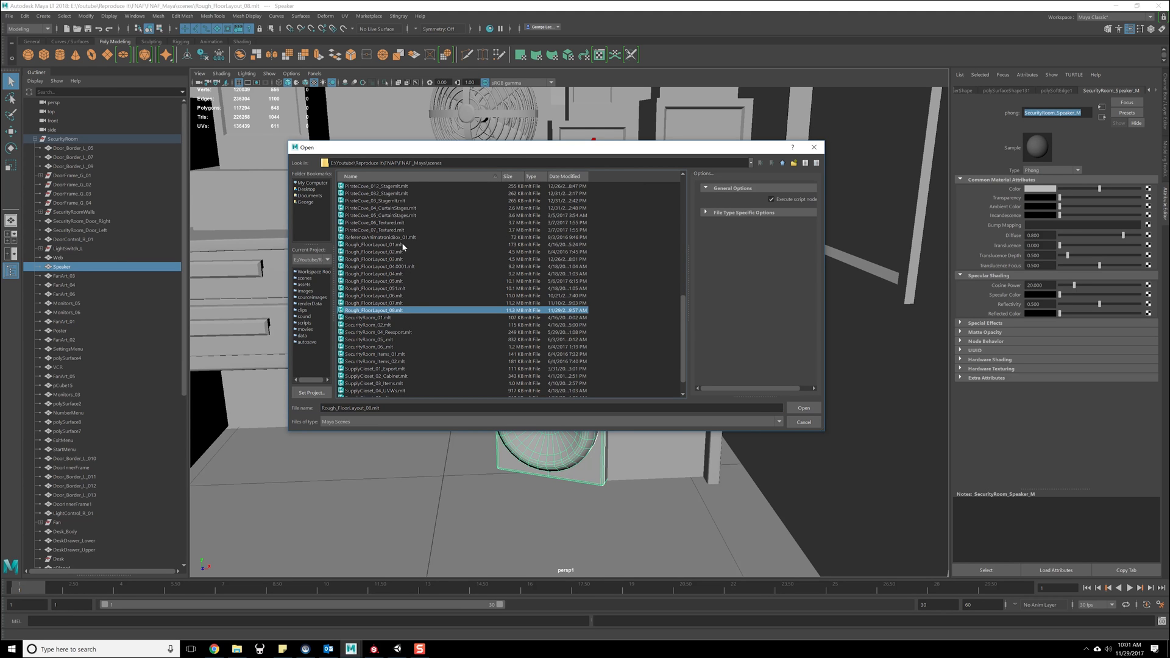
scroll(555, 207, "up", 12)
left_click(552, 176)
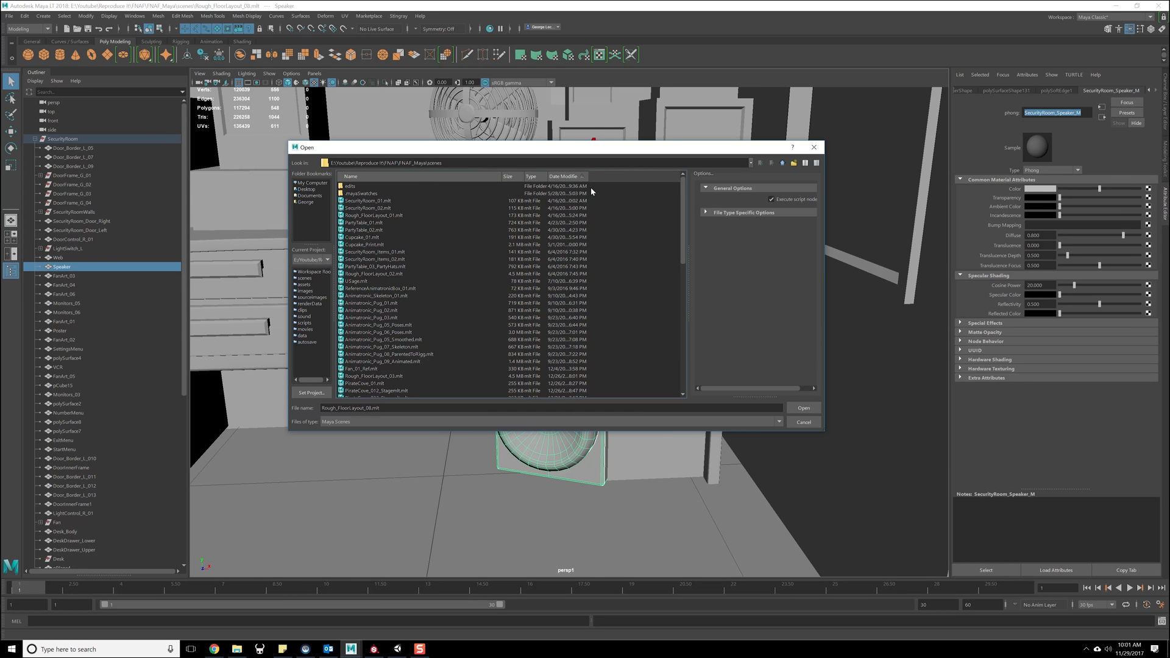
left_click(563, 176)
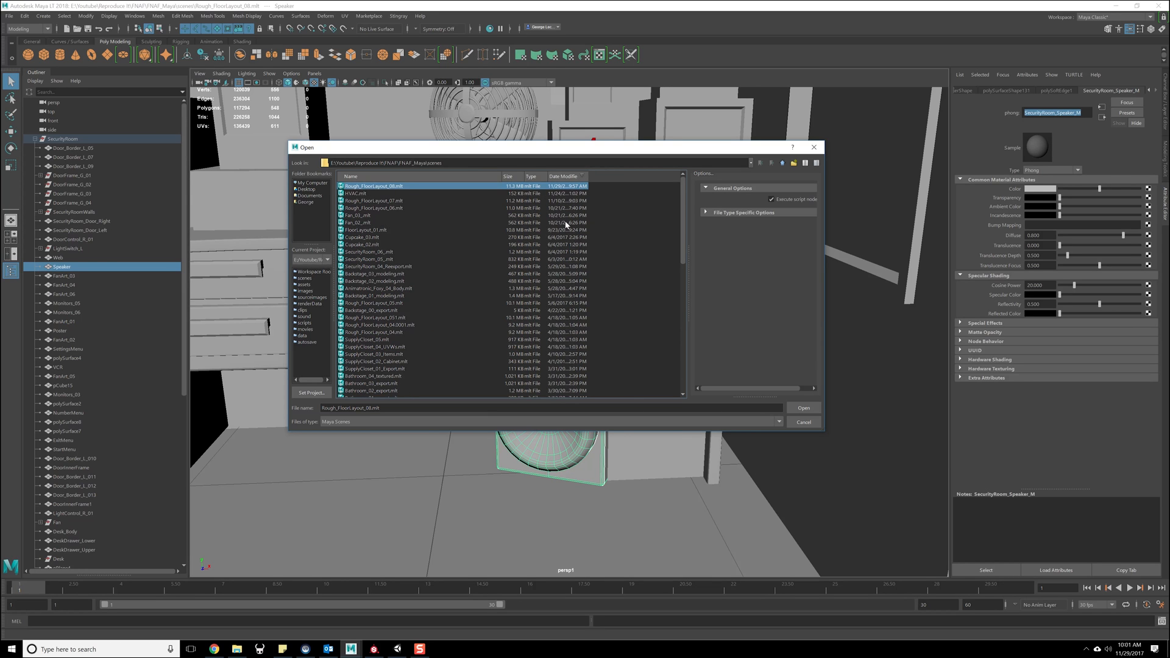
- Open the most recent scene, Rough_FloorLayout_08.mlt
left_click(377, 195)
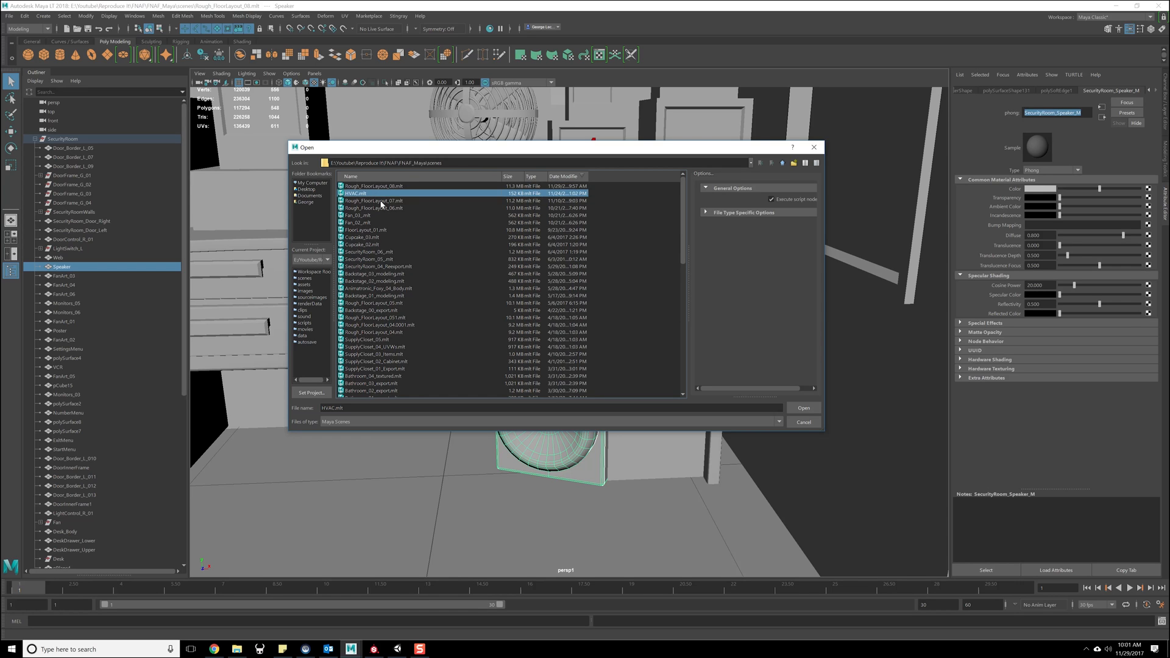
left_click(382, 201)
left_click(405, 187)
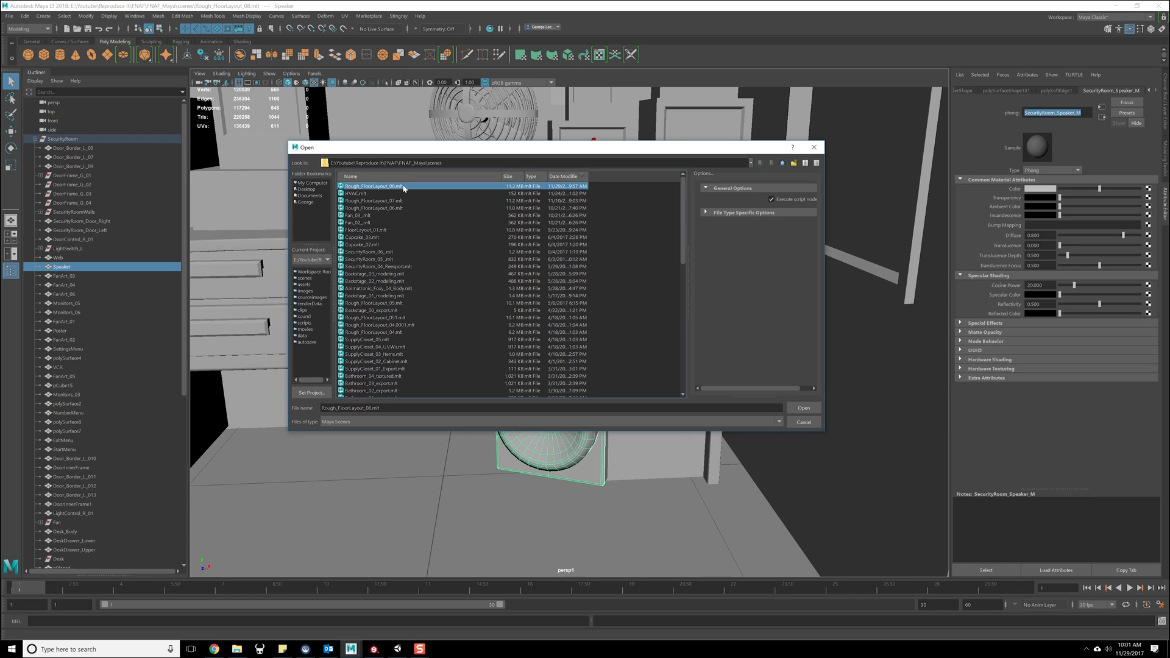
double_click(404, 188)
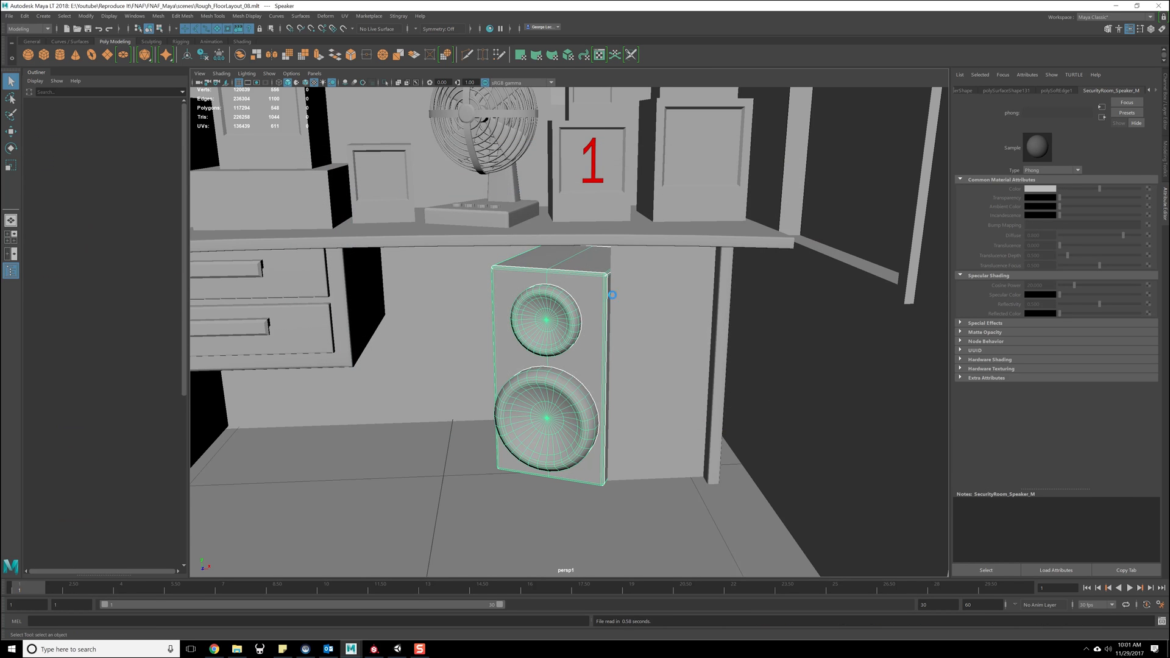
- Open the UV Editor, move it out of the viewport's way and select the Speaker mesh to view its UVs
left_click(347, 18)
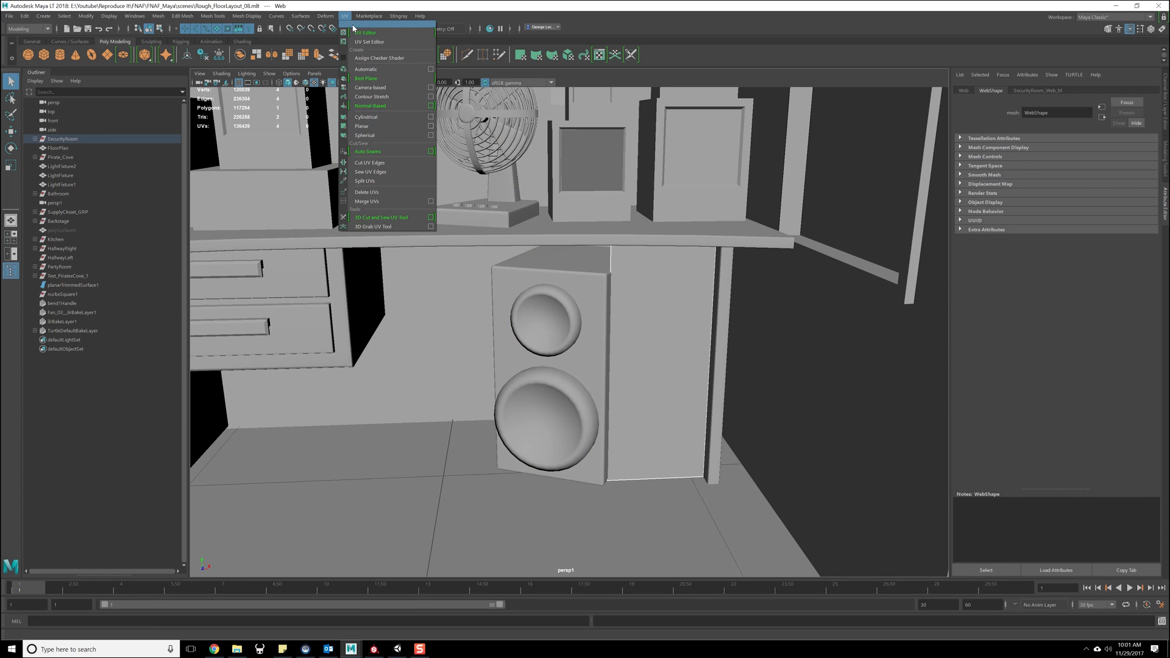
left_click(354, 29)
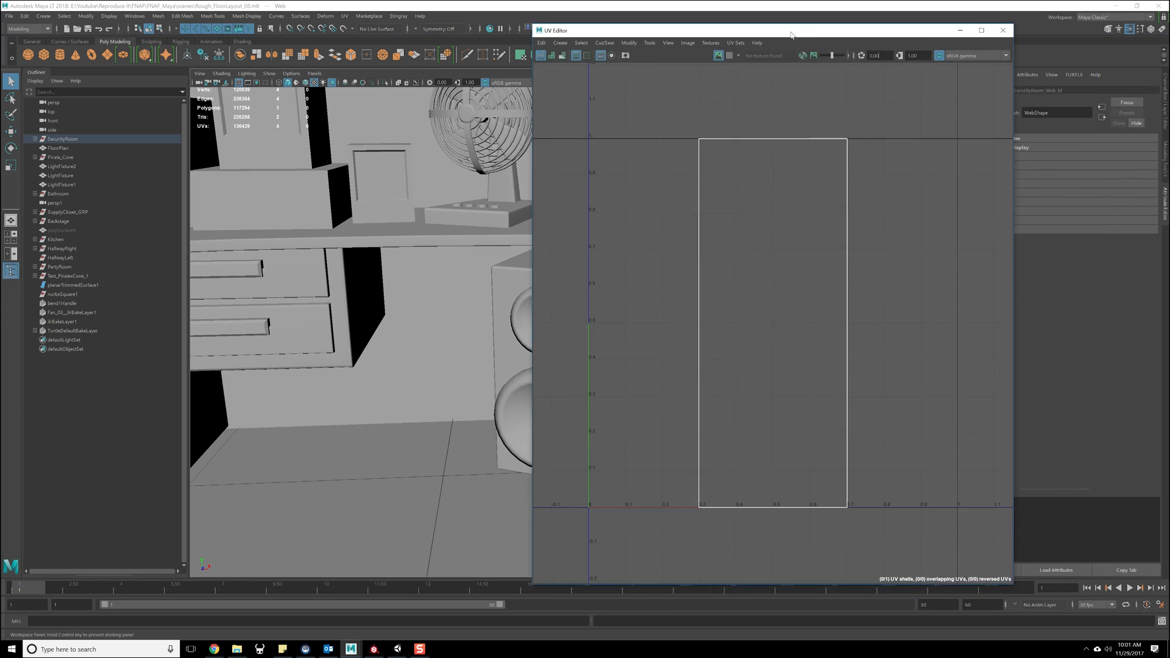
left_click_drag(798, 32, 1169, 46)
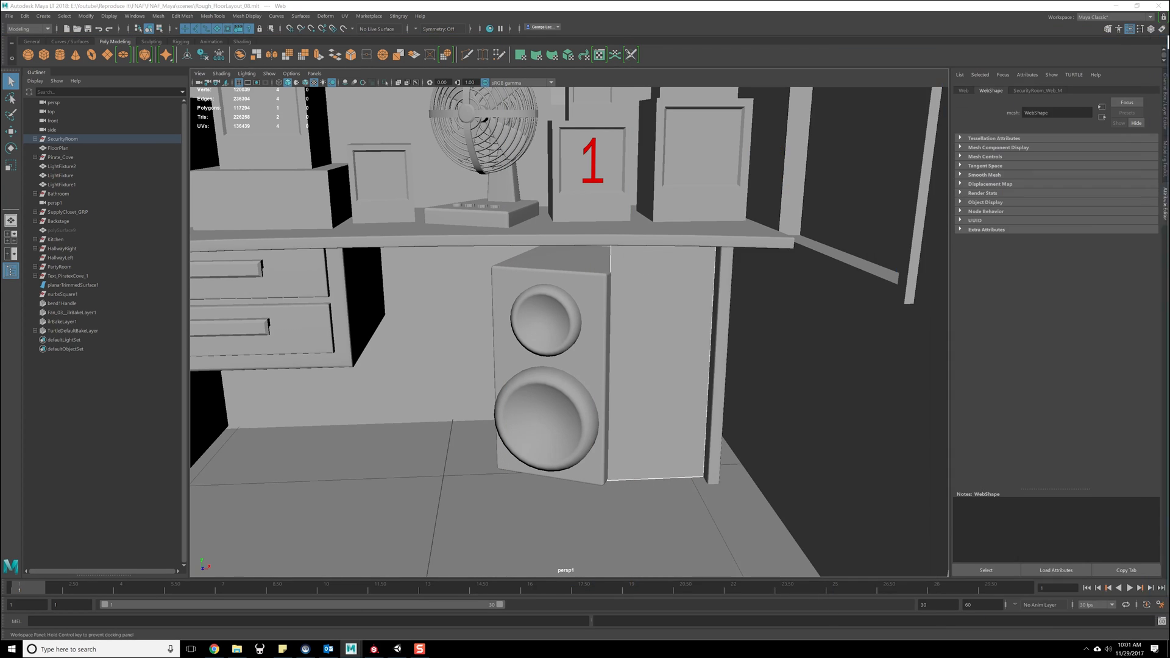
left_click(579, 279)
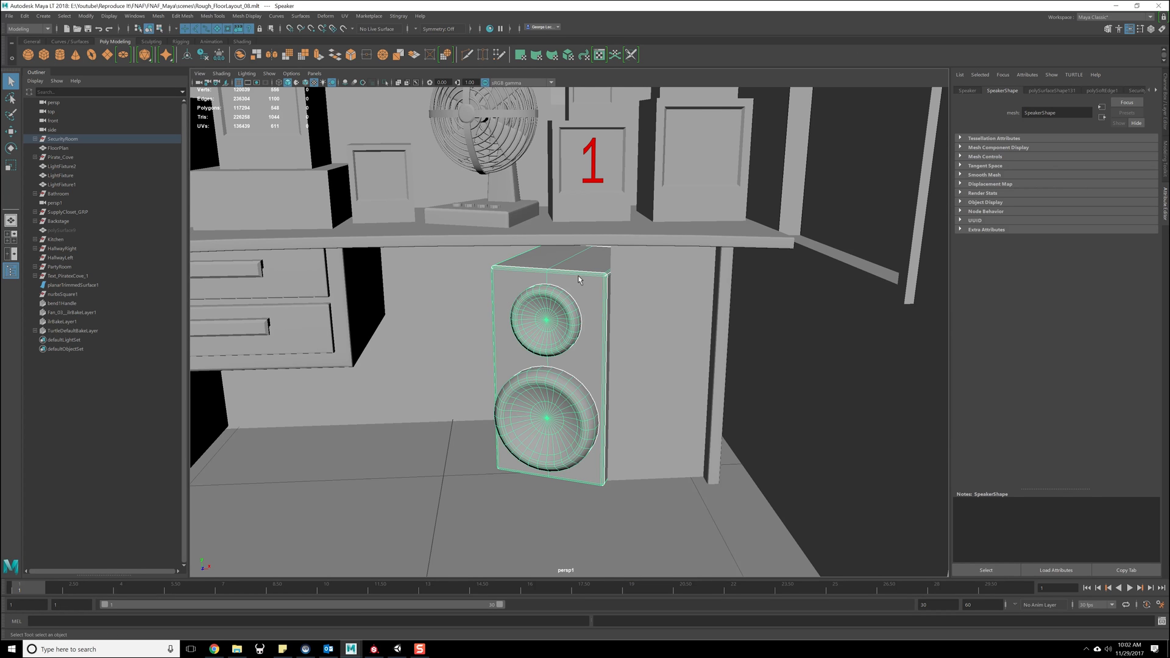
mouse_move(1169, 46)
left_mouse_down()
mouse_move(749, 48)
mouse_move(1169, 48)
left_mouse_up()
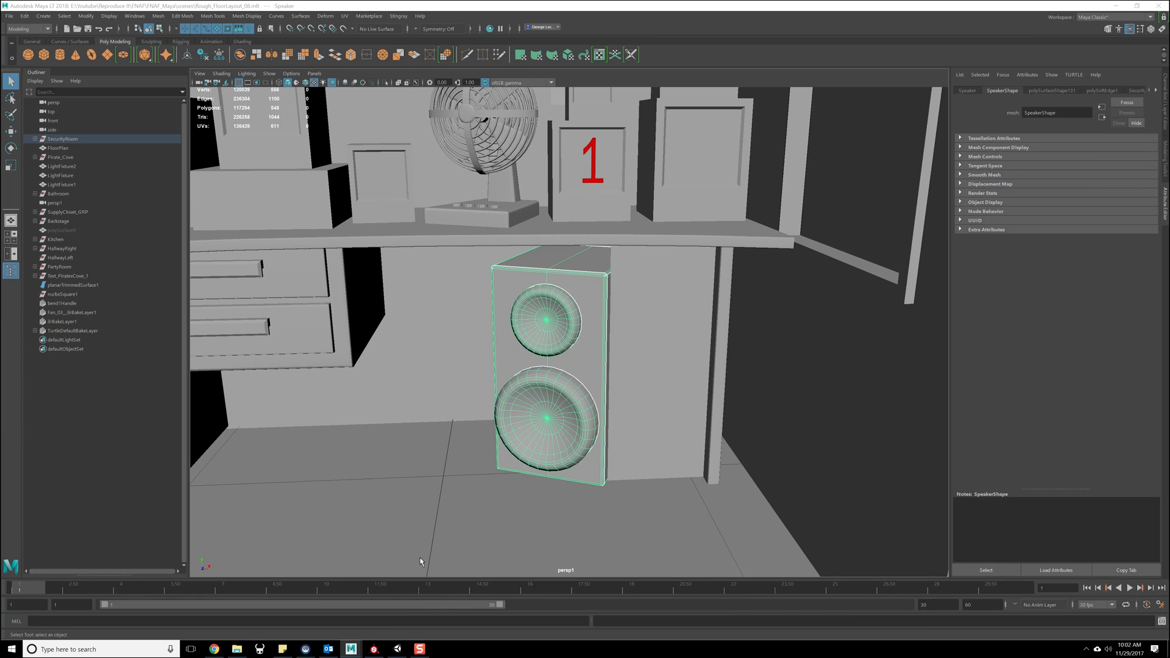
- Switch to Substance Painter, dismiss the welcome window and open the recent project Speaker_Webs.spp
left_click(375, 649)
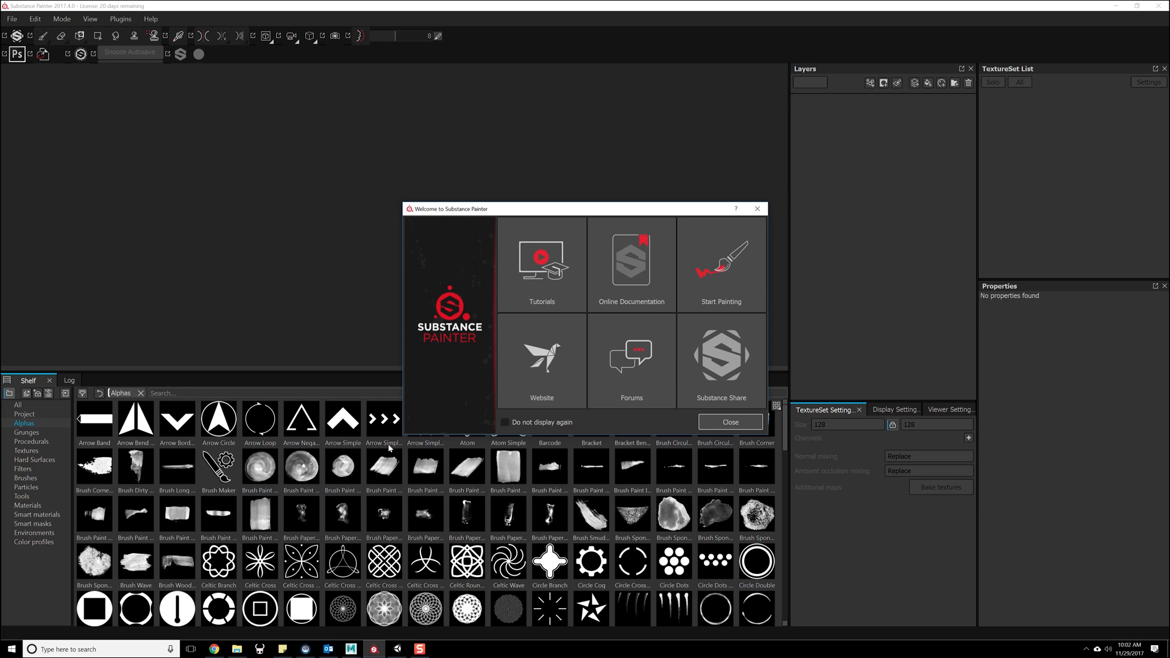
left_click(758, 210)
left_click(12, 19)
mouse_move(42, 59)
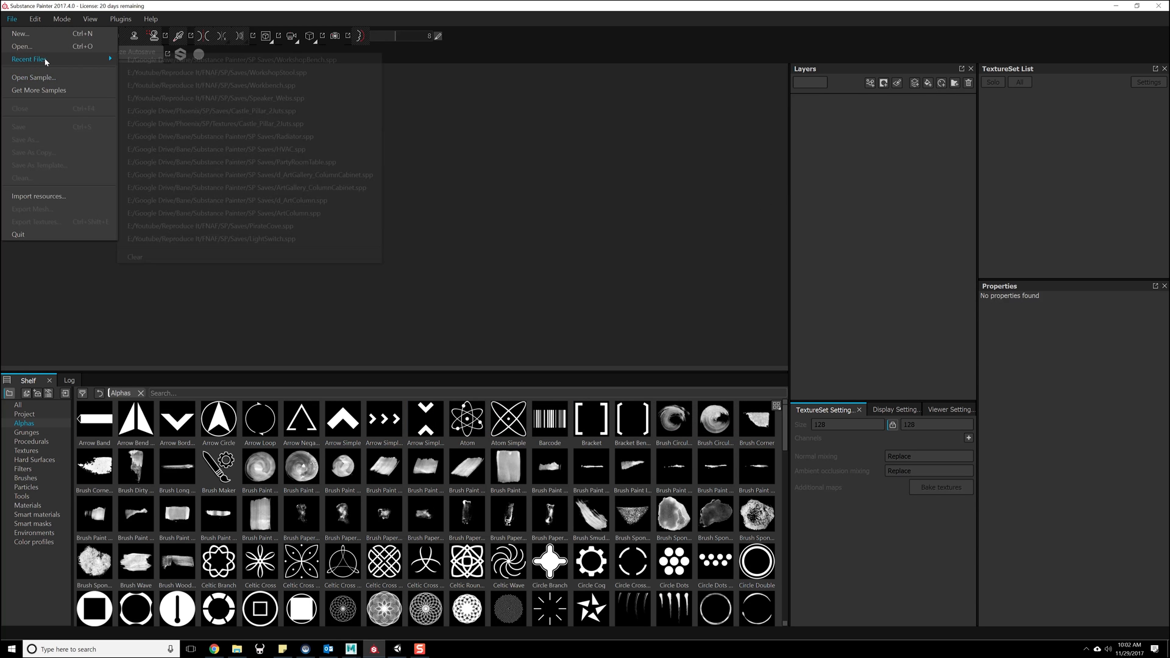
left_click(193, 98)
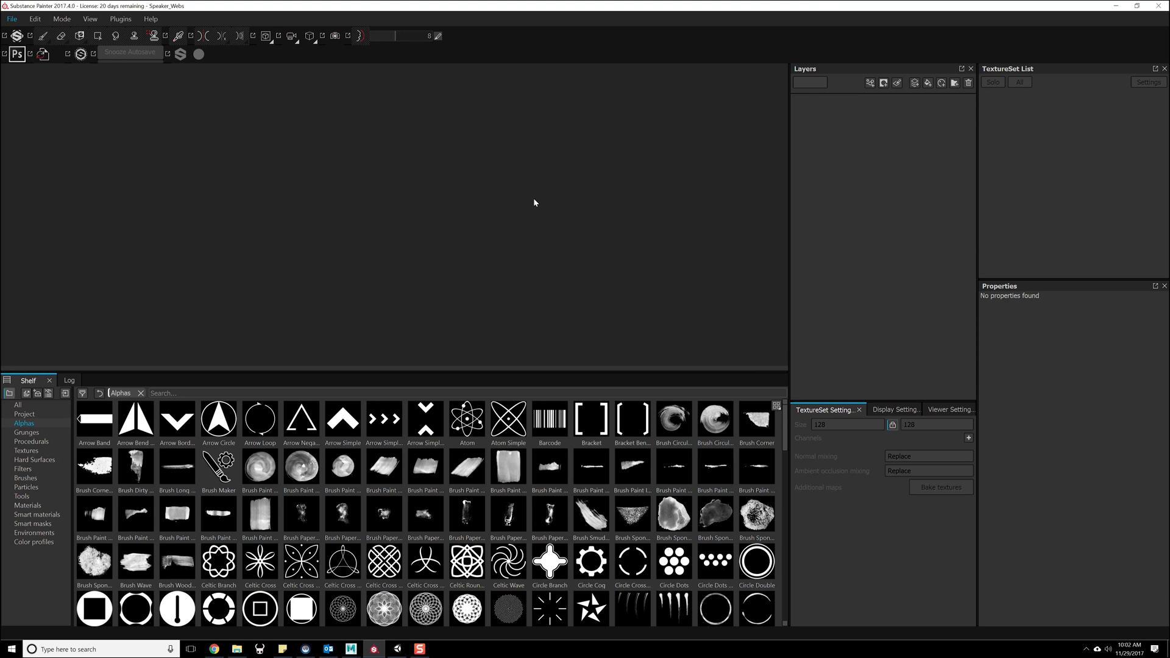
- Show the 3D and 2D views side by side, with the speaker's full texture layout upright in the 2D view
mouse_move(662, 240)
left_mouse_down("alt")
mouse_move(656, 256)
mouse_move(533, 239)
mouse_move(641, 227)
mouse_move(684, 337)
mouse_move(674, 277)
mouse_move(614, 261)
mouse_move(644, 263)
mouse_move(633, 263)
left_mouse_up("alt")
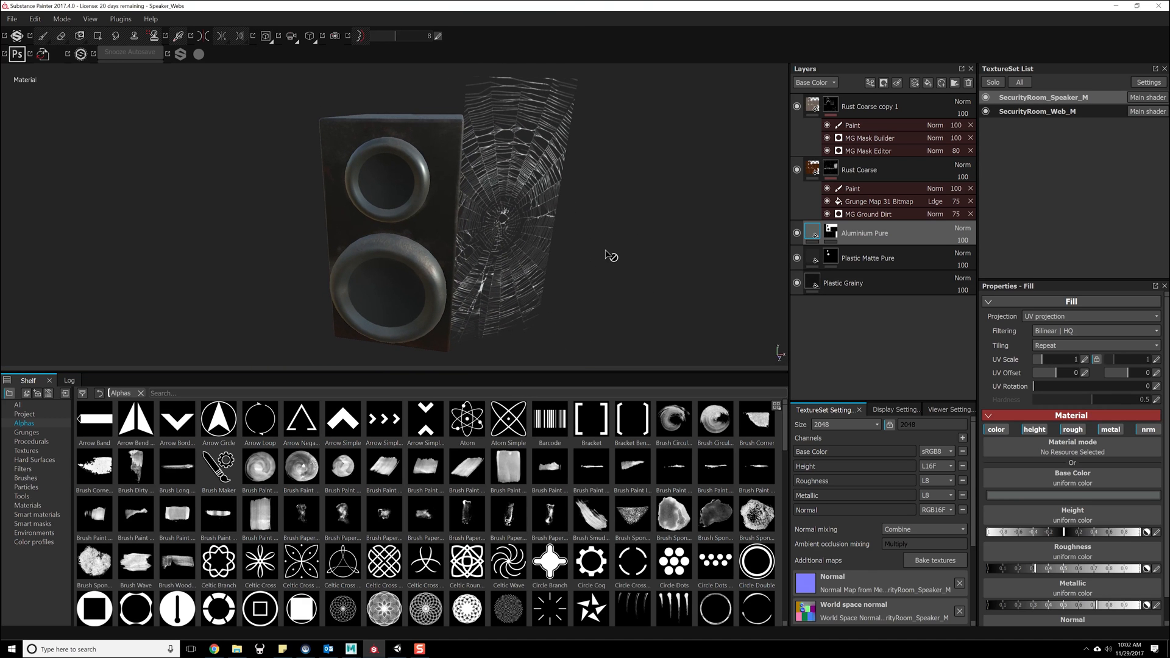
key("F1")
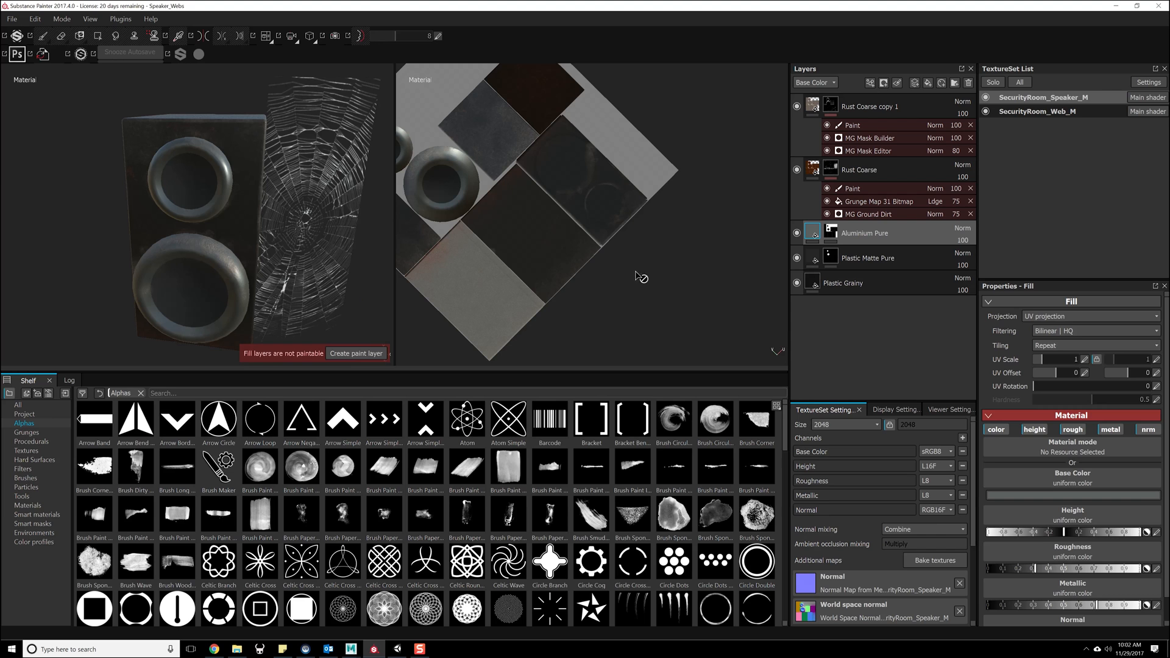
mouse_move(676, 309)
left_mouse_down("alt")
mouse_move(629, 301)
mouse_move(712, 287)
left_mouse_up("alt")
middle_click_drag(668, 201, 570, 297, "alt")
right_click_drag(569, 297, 569, 275, "alt")
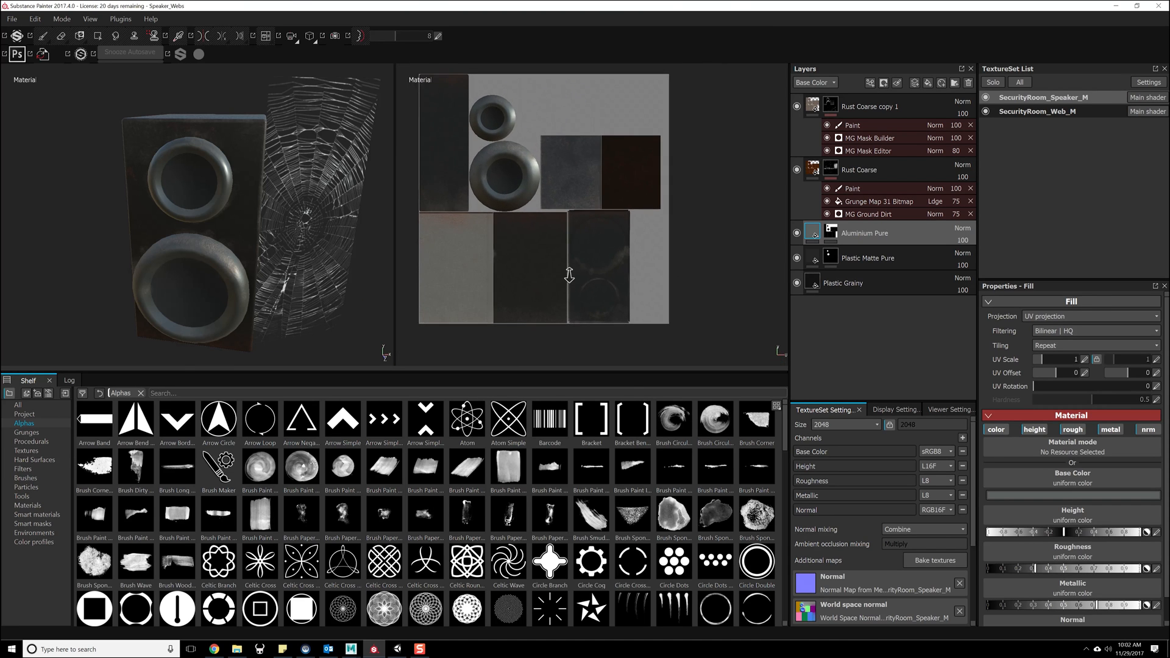
- Bring Maya's UV Editor onto the main screen to compare the Speaker's UV shells with the painted layout, and return to Substance Painter
key("alt+Tab")
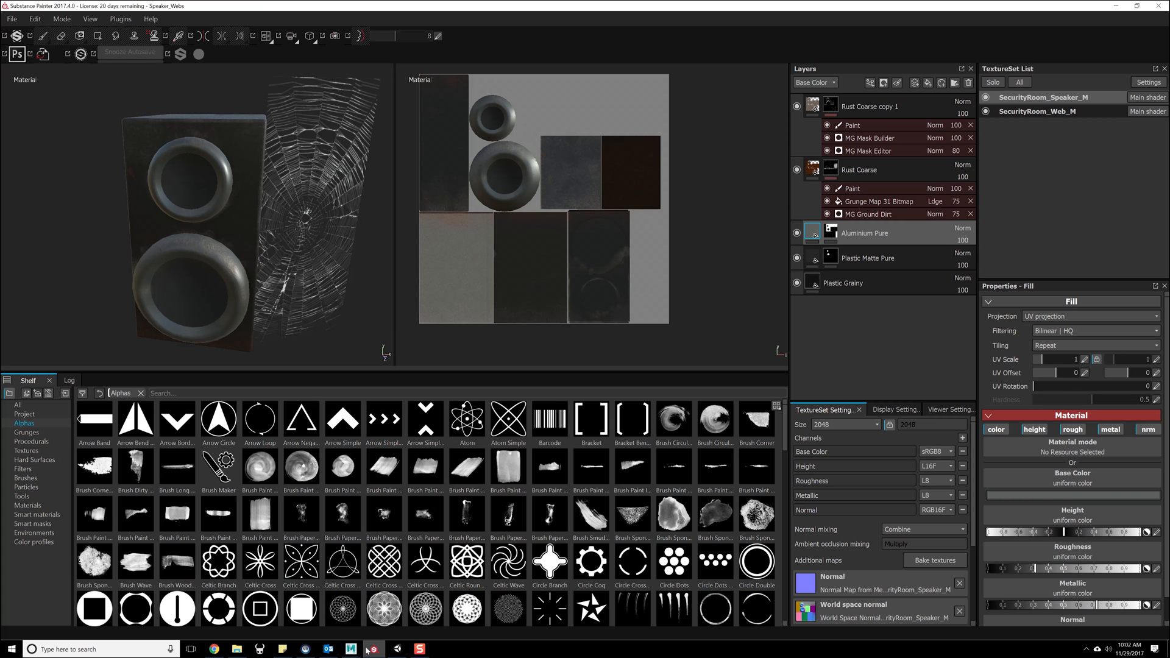
key("alt+Tab")
mouse_move(1169, 83)
left_mouse_down()
mouse_move(743, 91)
mouse_move(779, 55)
left_mouse_up()
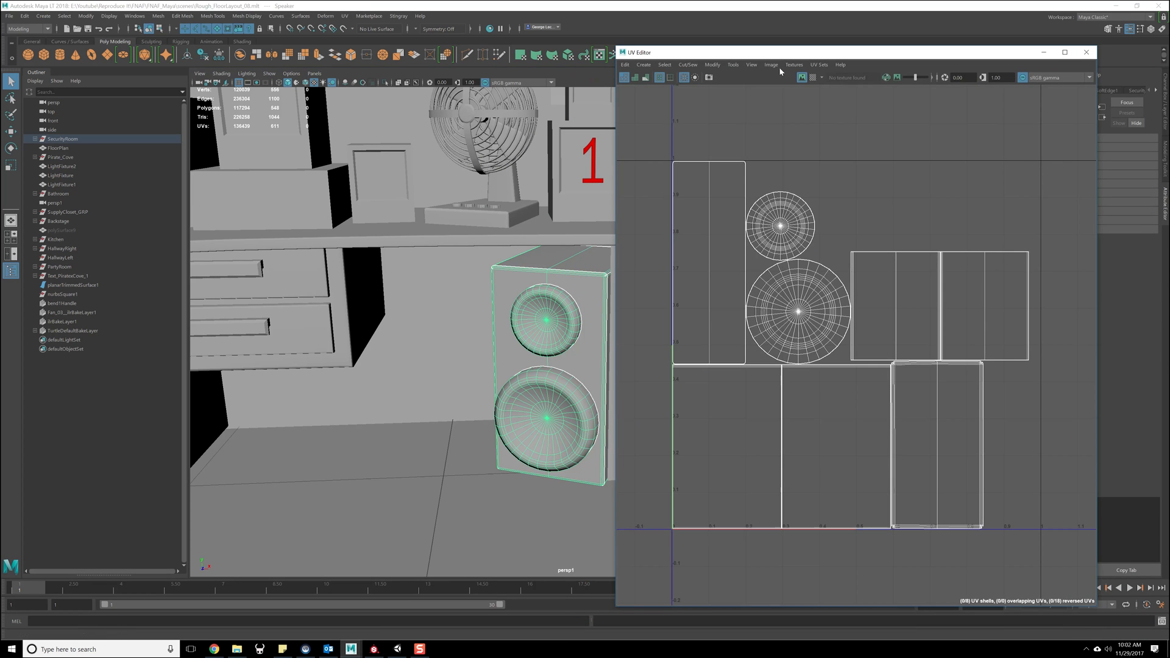
left_click(354, 648)
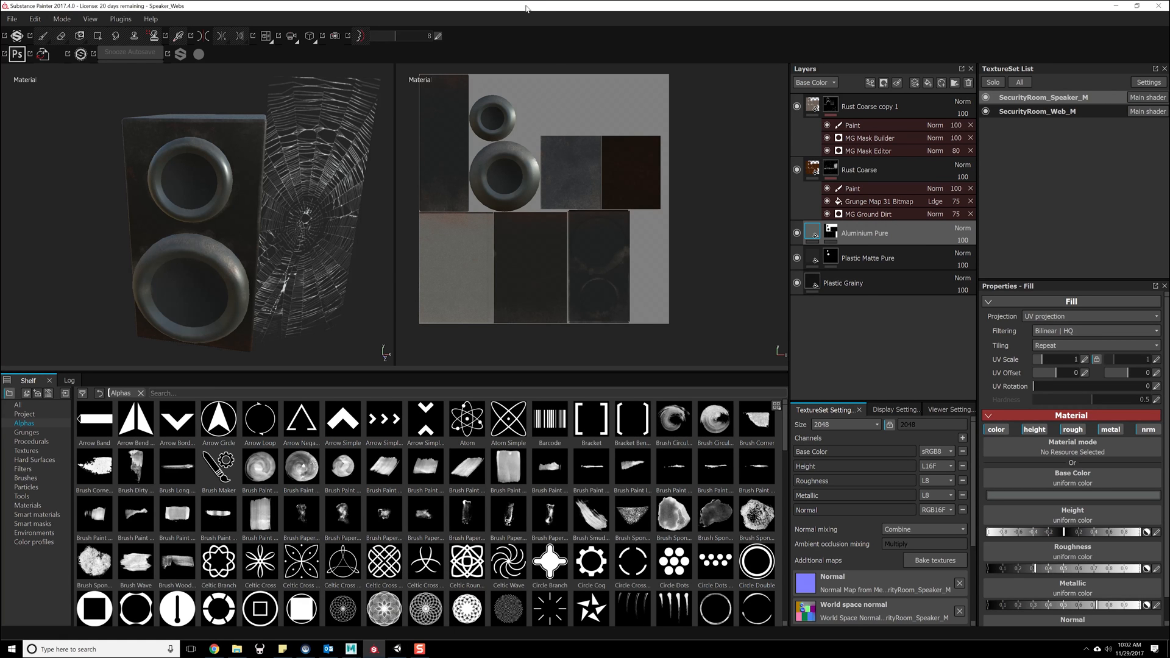
- Export both texture sets as 1024x1024 PNGs with the Unity 5 (Standard Metallic) configuration to SP/Textures/Speaker_Web and open that folder
right_click(708, 154)
left_click(778, 239)
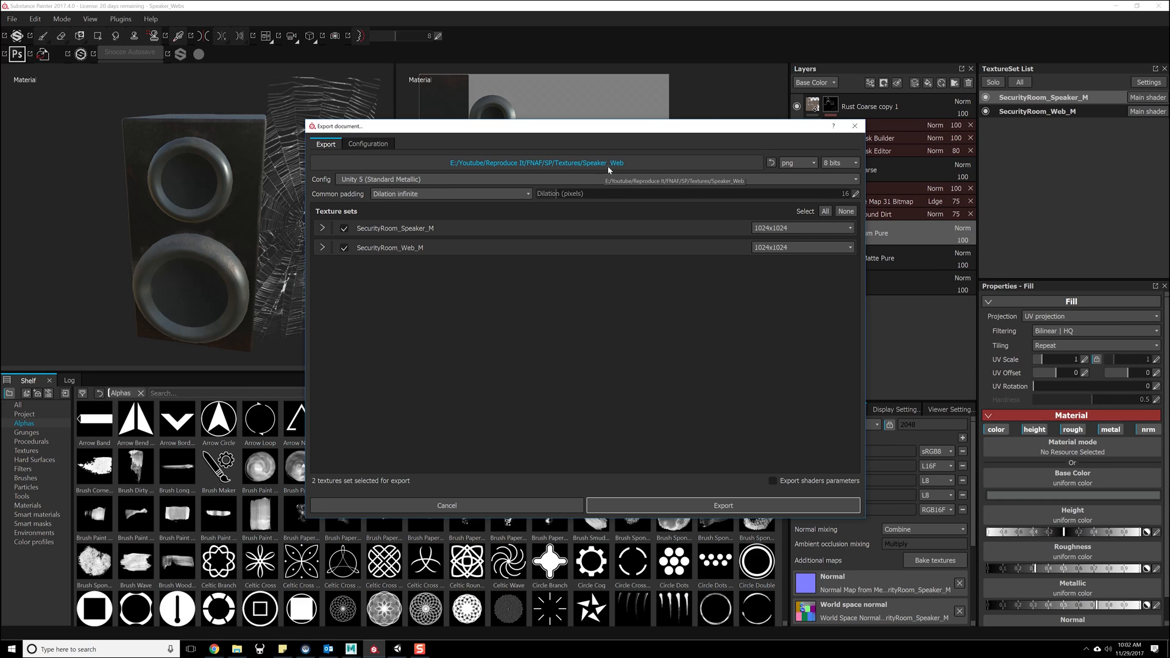
left_click(719, 505)
left_click(558, 332)
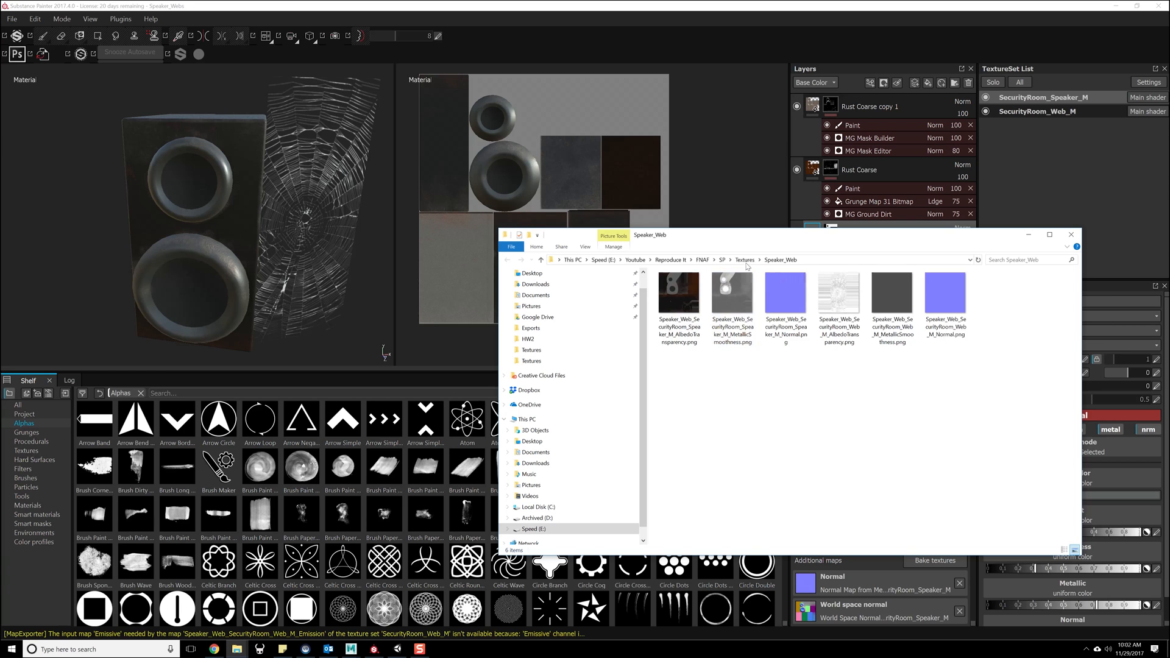
- Copy the exported Speaker_Web folder from the SP Textures directory
left_click(744, 260)
right_click(690, 368)
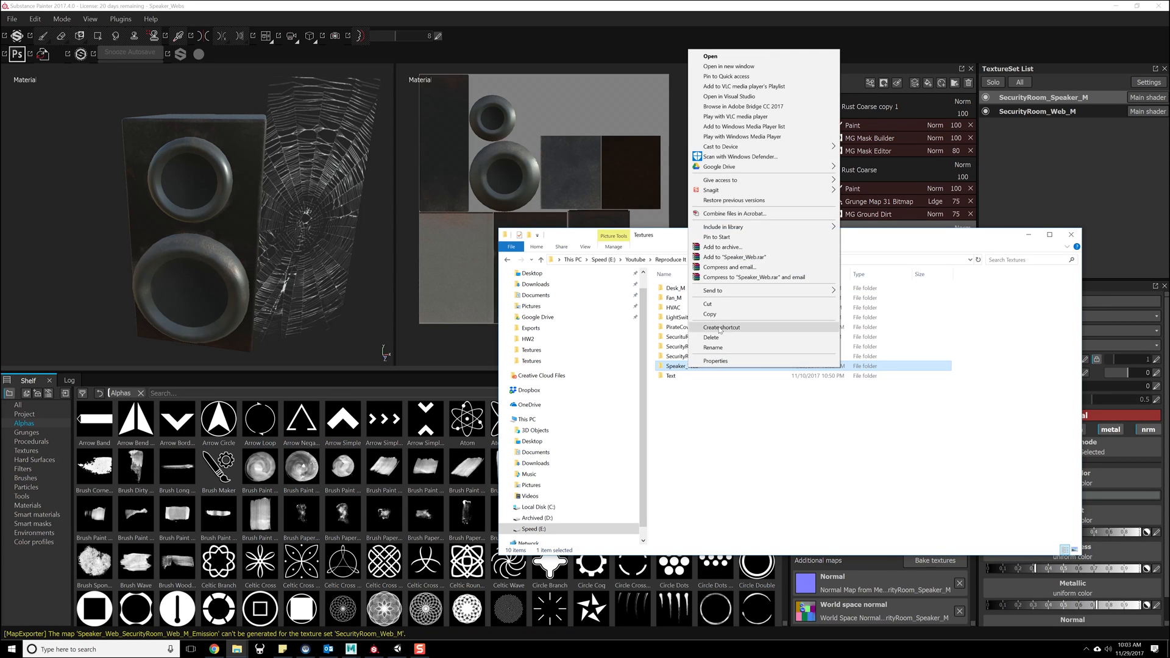
key("Escape")
- Browse to the Unity project's texture folder at FNAF/A Night At Georgies/Assets/Level/SecurityRoom/Textures
left_click(704, 260)
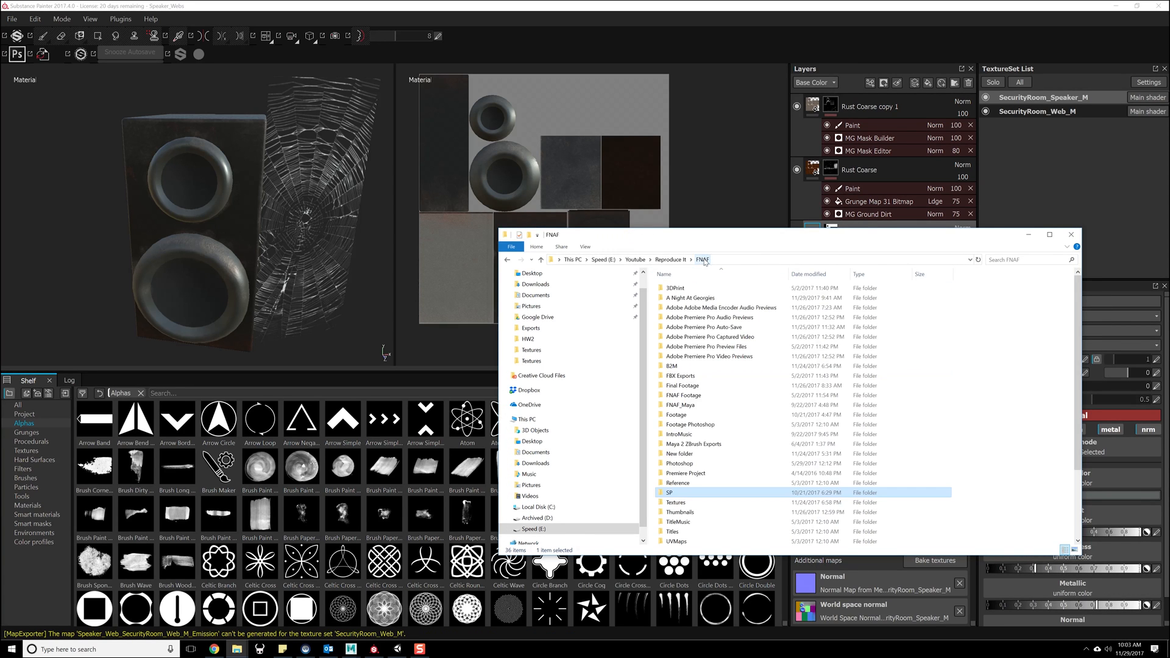
double_click(696, 298)
double_click(695, 297)
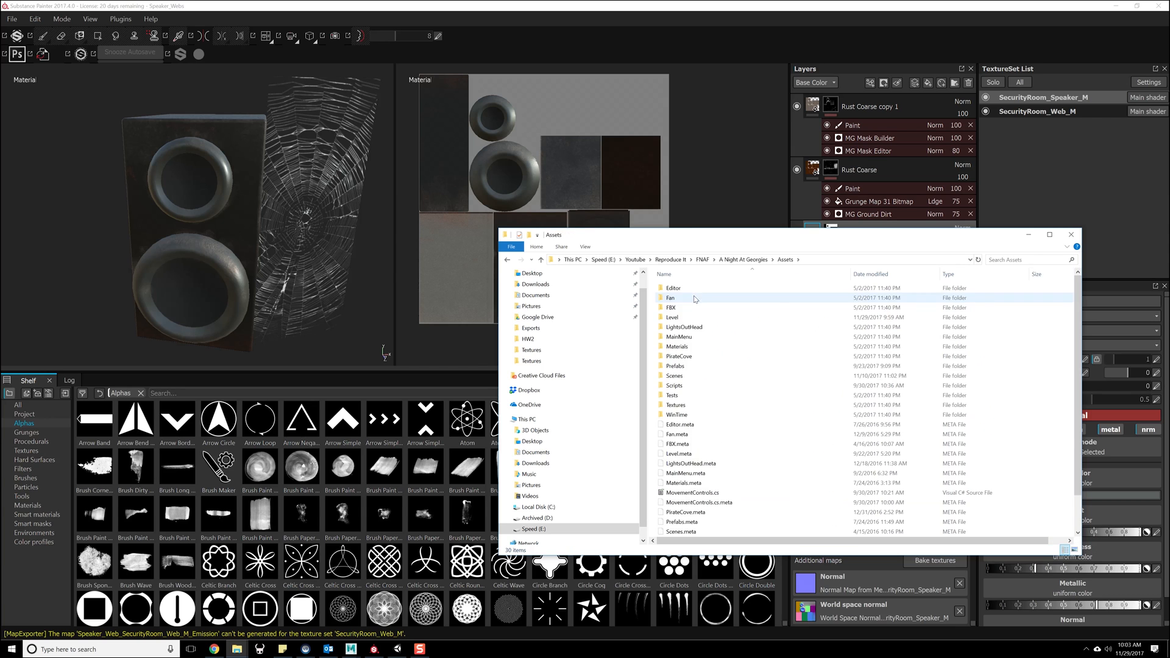
double_click(695, 376)
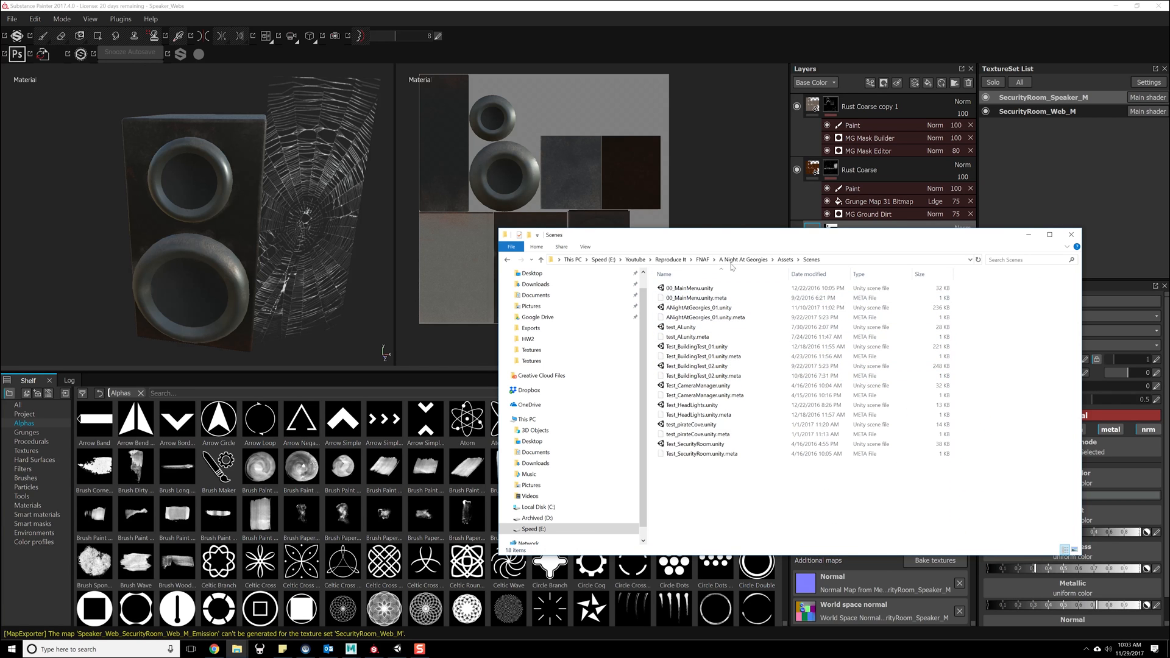
left_click(786, 260)
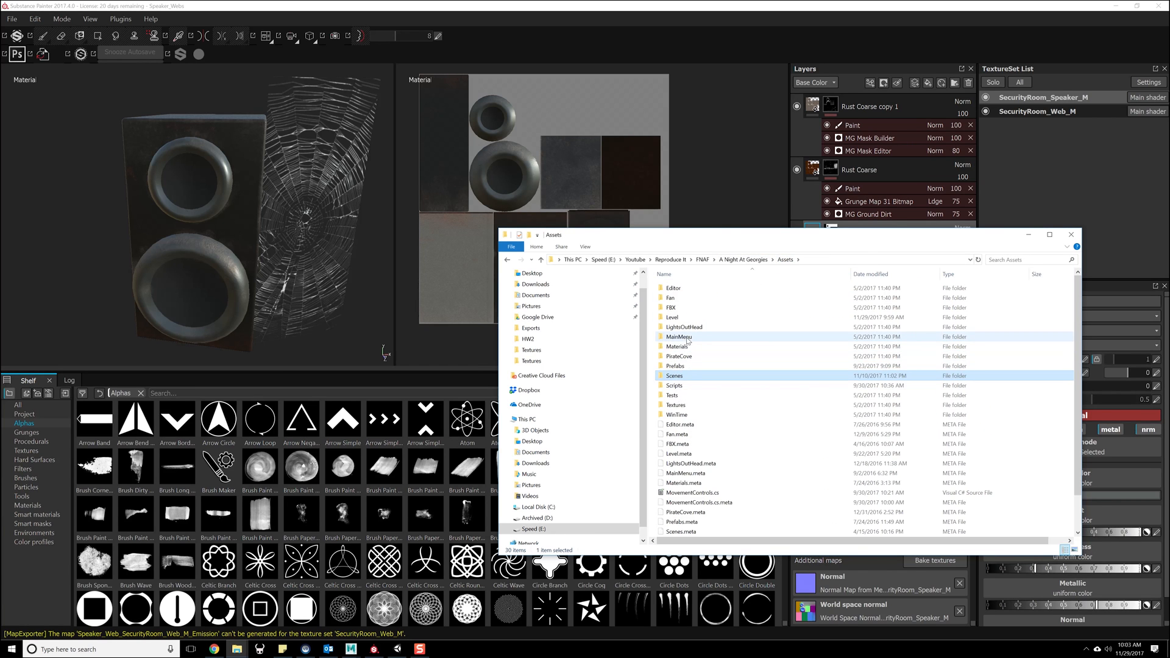
double_click(686, 317)
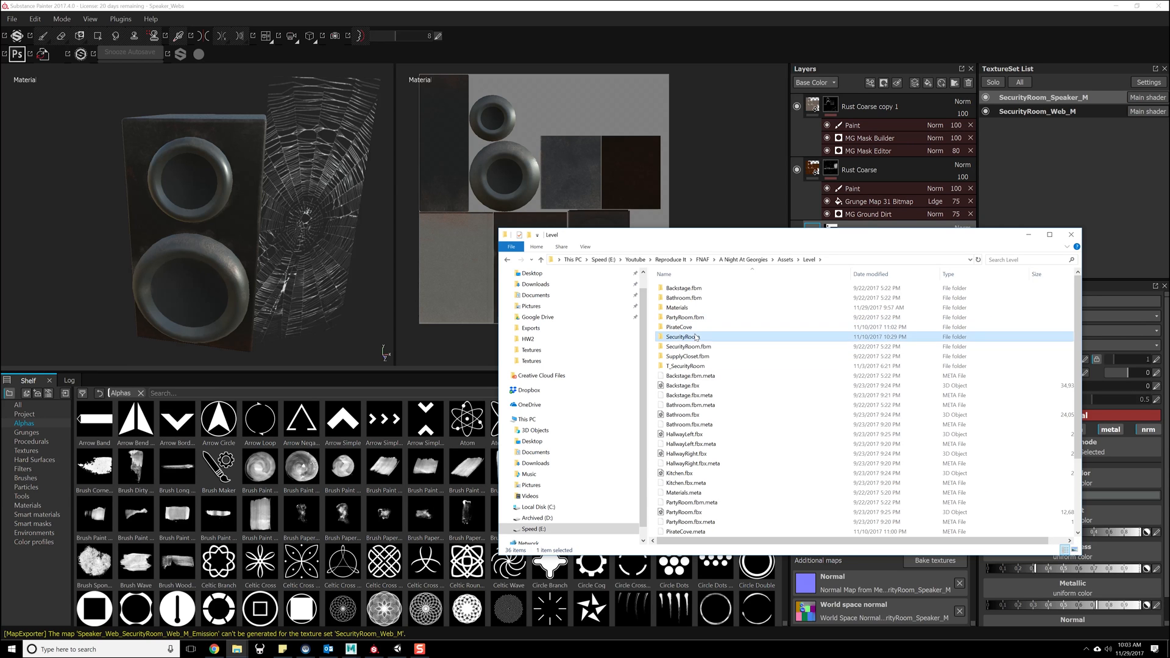
double_click(696, 337)
double_click(687, 299)
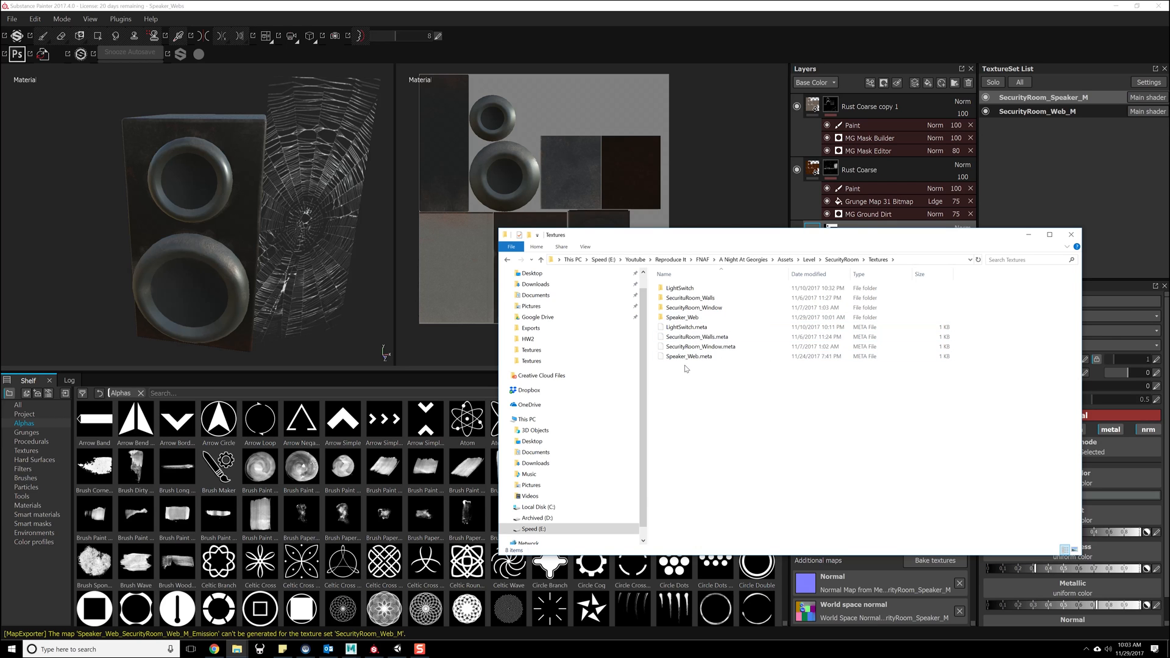
- Paste the copied Speaker_Web folder into the Unity project's SecurityRoom Textures folder
right_click(700, 395)
left_click(727, 456)
left_click(565, 294)
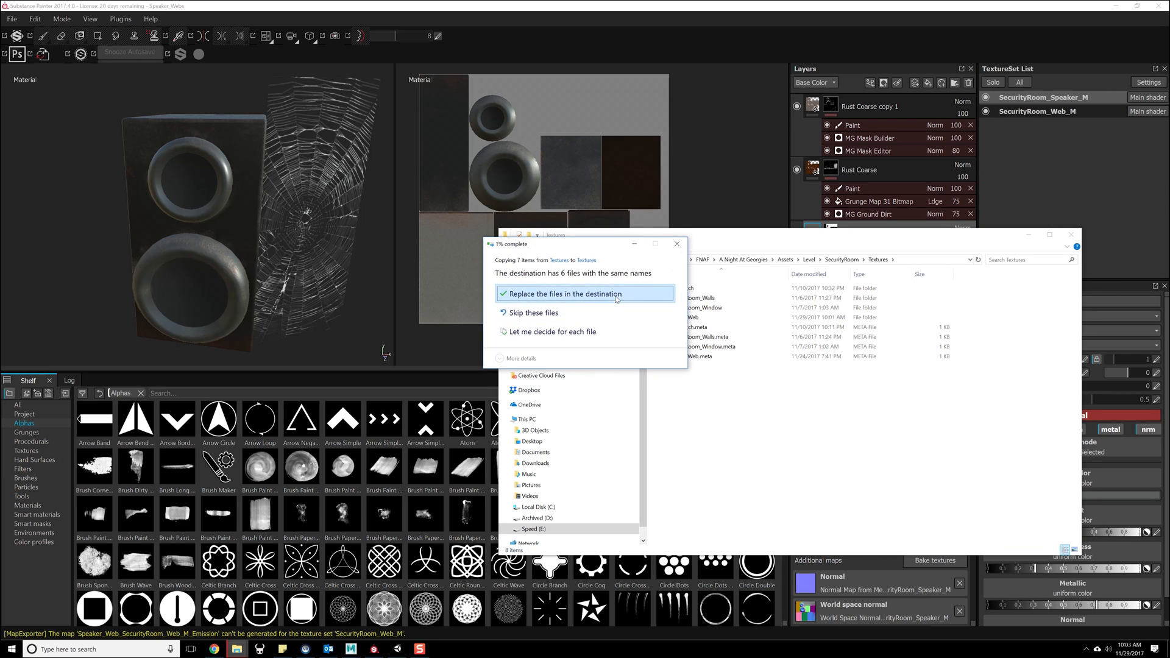
left_click(722, 432)
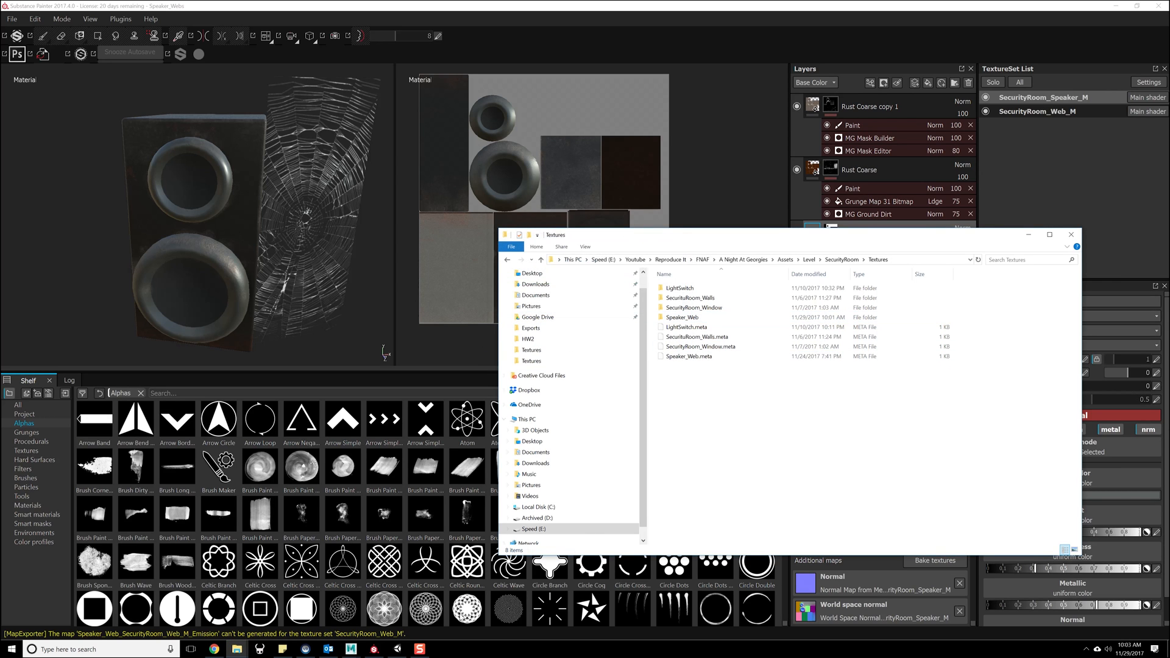
- Switch to Unity and examine the web plane beside the speaker in the security room
left_click(397, 649)
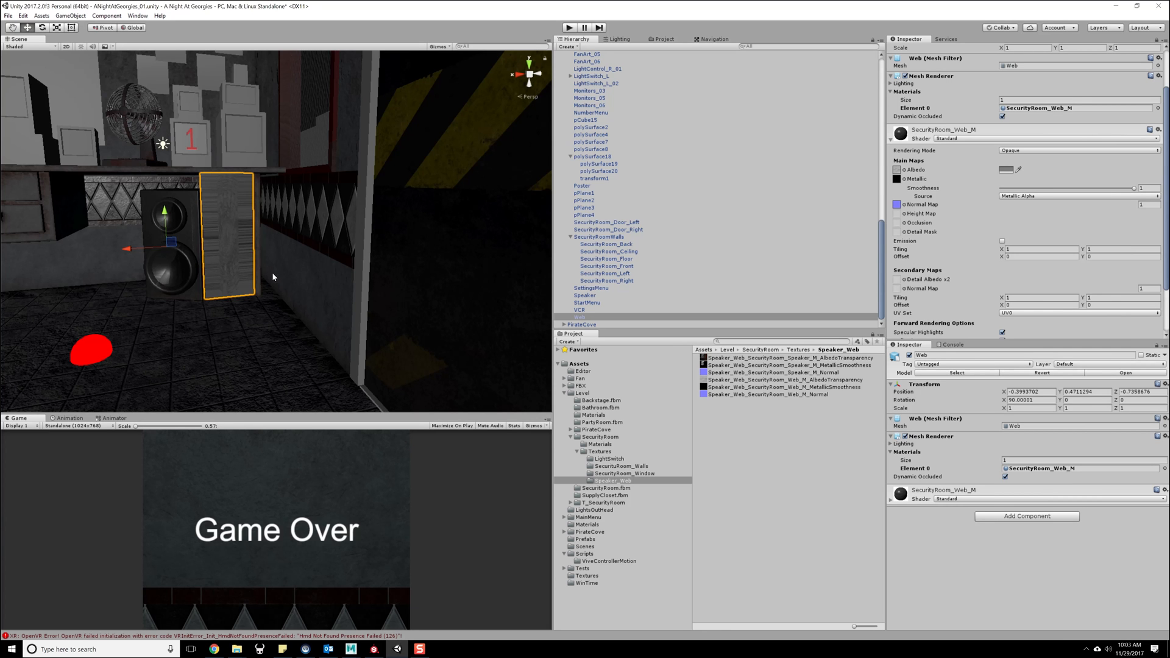
left_click_drag(280, 277, 319, 319, "alt")
middle_click_drag(320, 319, 393, 322, "alt")
right_click_drag(393, 323, 198, 83, "alt")
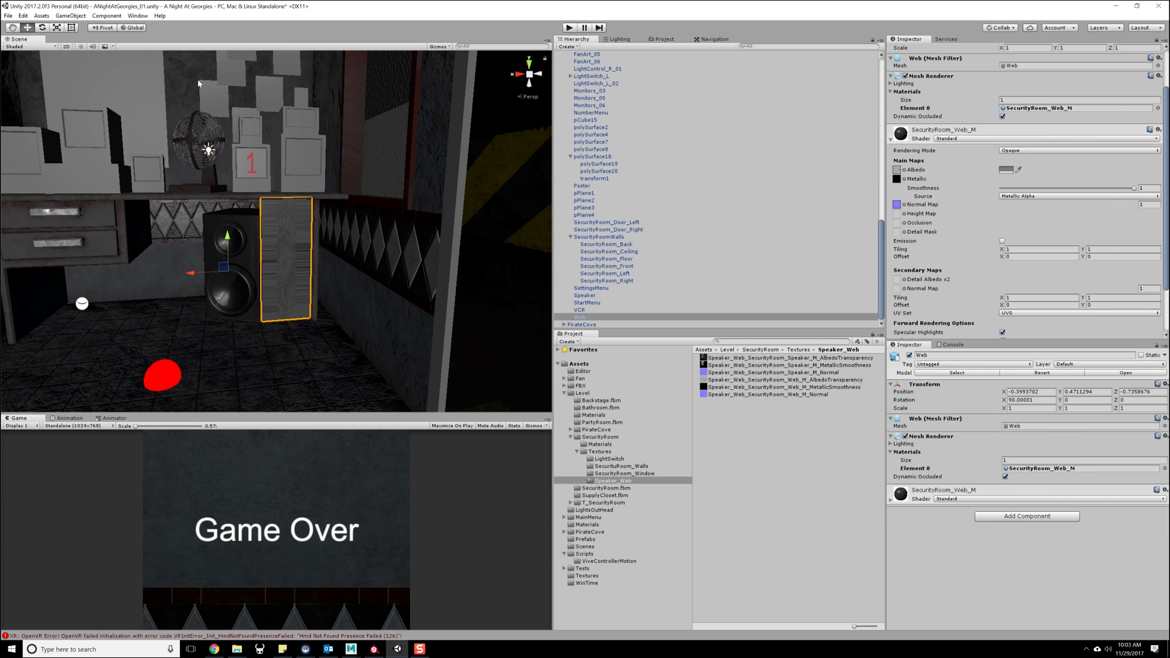
left_click(9, 16)
left_click(28, 34)
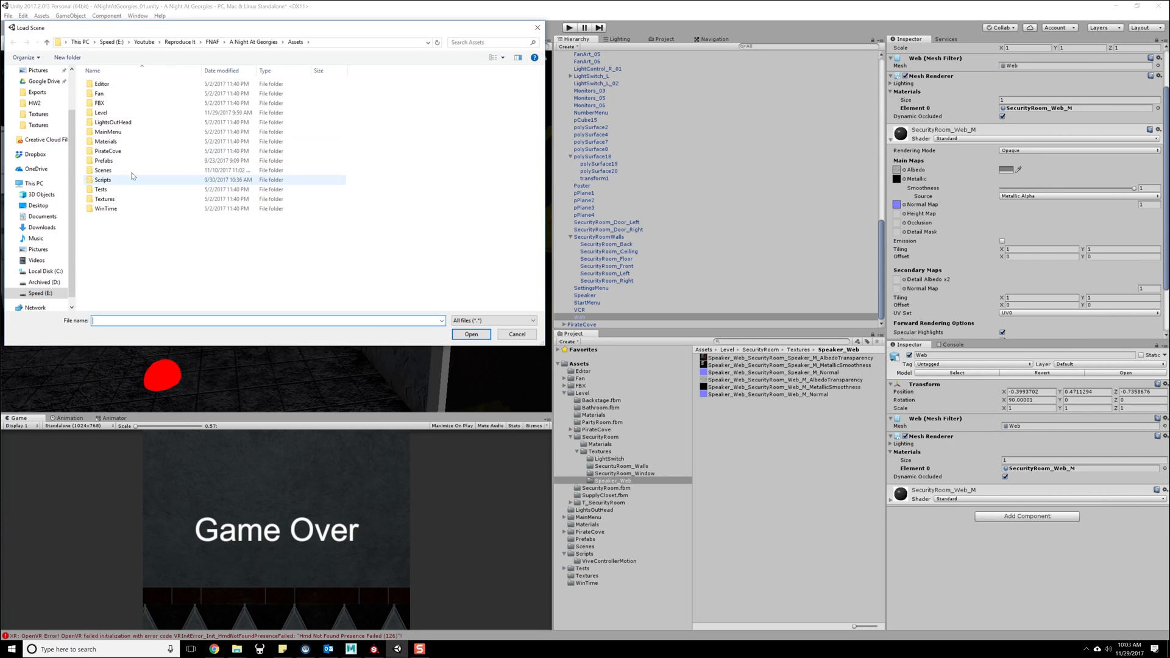
left_click(117, 182)
double_click(116, 181)
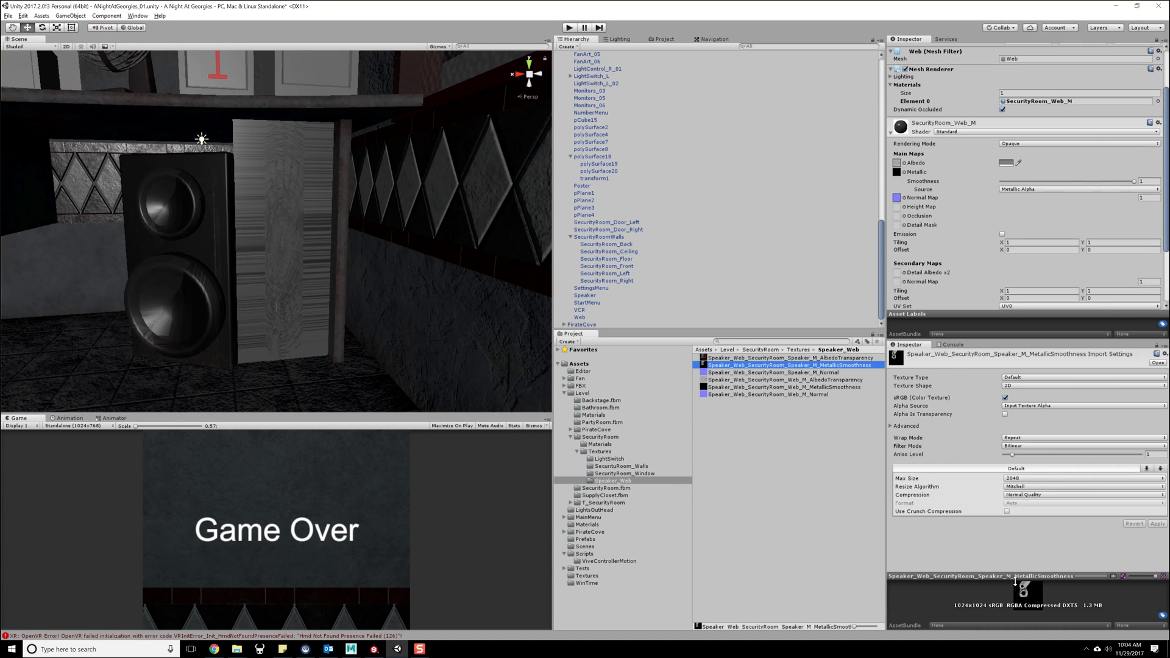
- Preview the imported speaker and web albedo, metallic smoothness and normal textures in the Speaker_Web folder
left_click_drag(1015, 579, 997, 378)
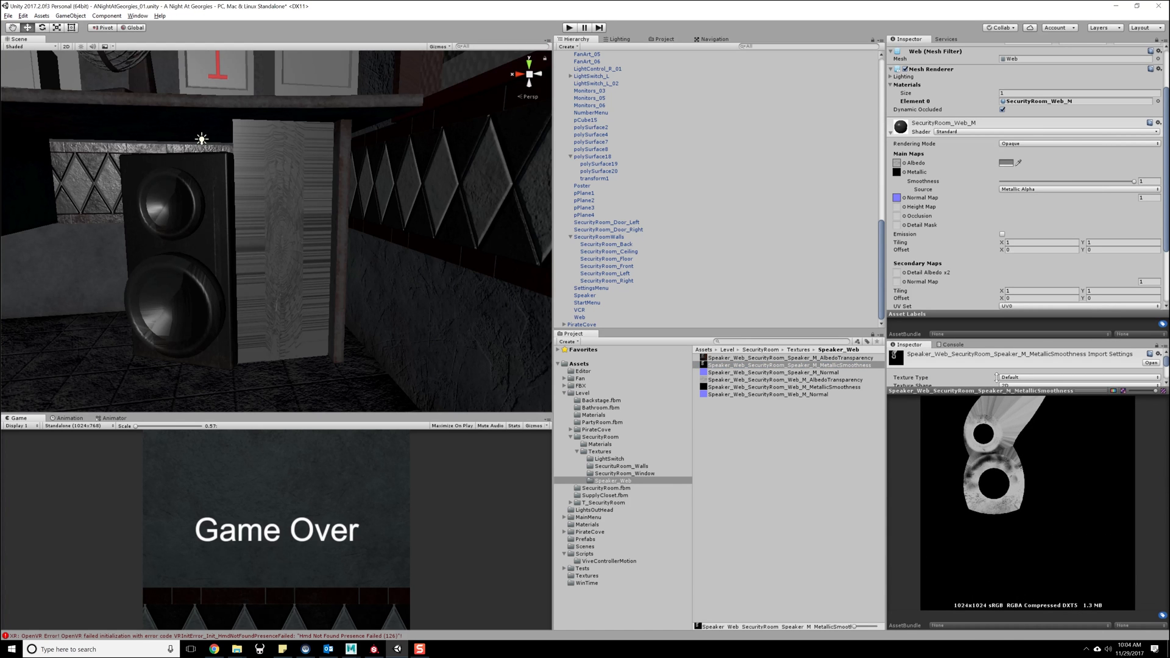
left_click(743, 359)
left_click(740, 365)
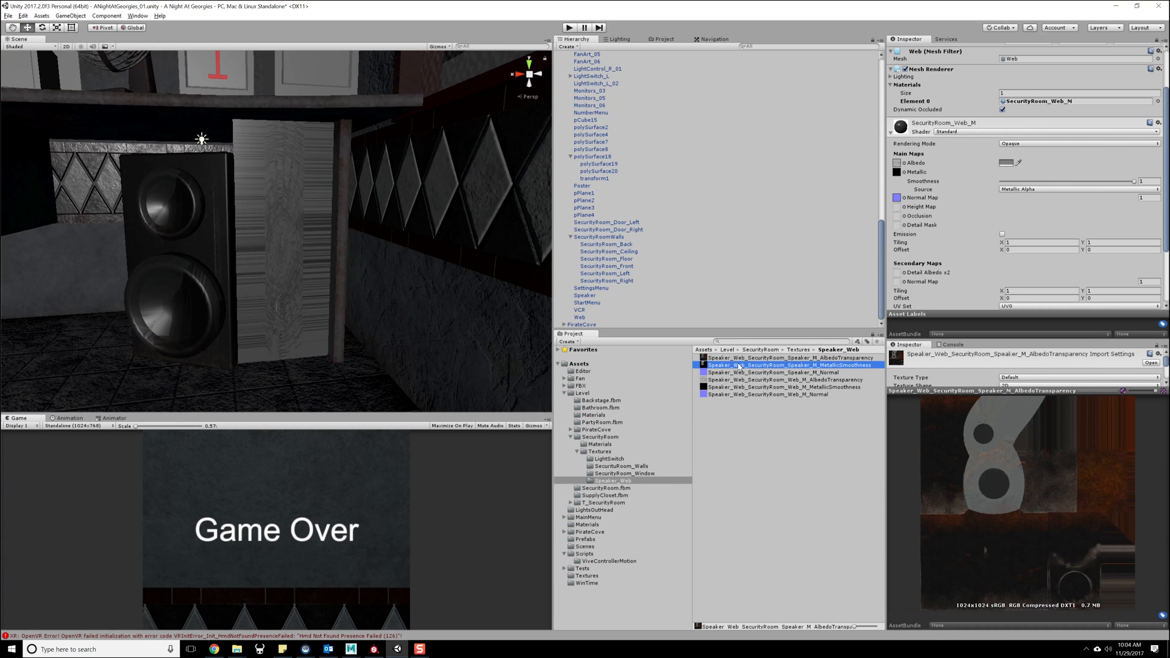
left_click(739, 373)
left_click(740, 380)
left_click(740, 387)
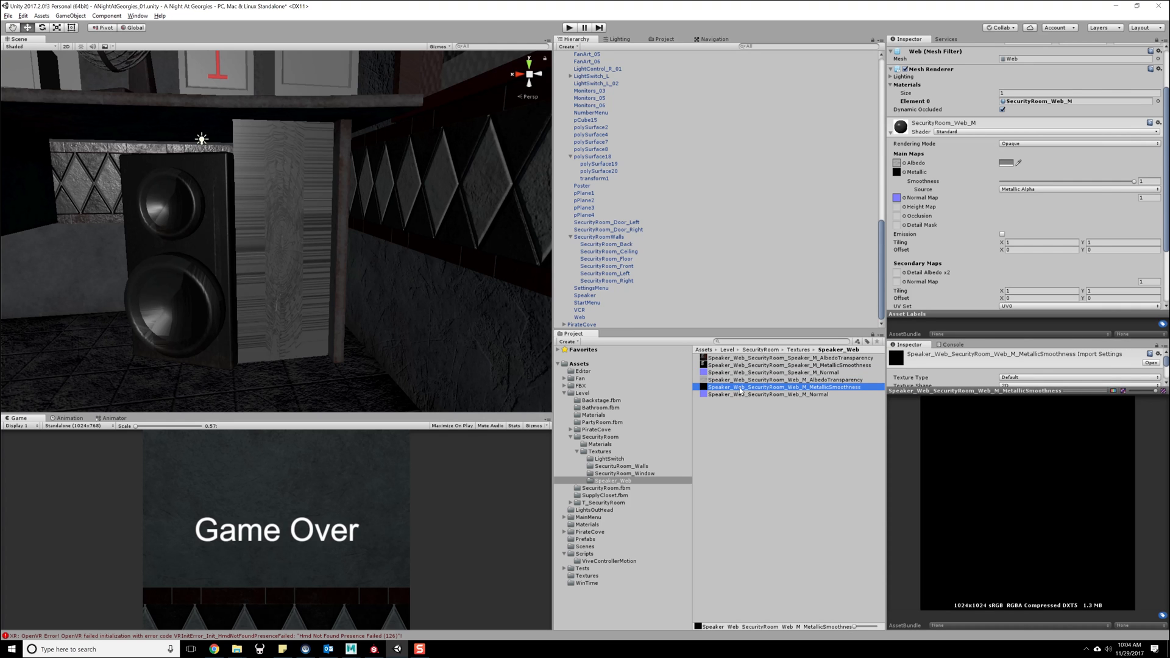
left_click(739, 381)
- Switch to Maya, close the UV Editor, and delete the construction history of the web plane beside the speaker
left_click(353, 648)
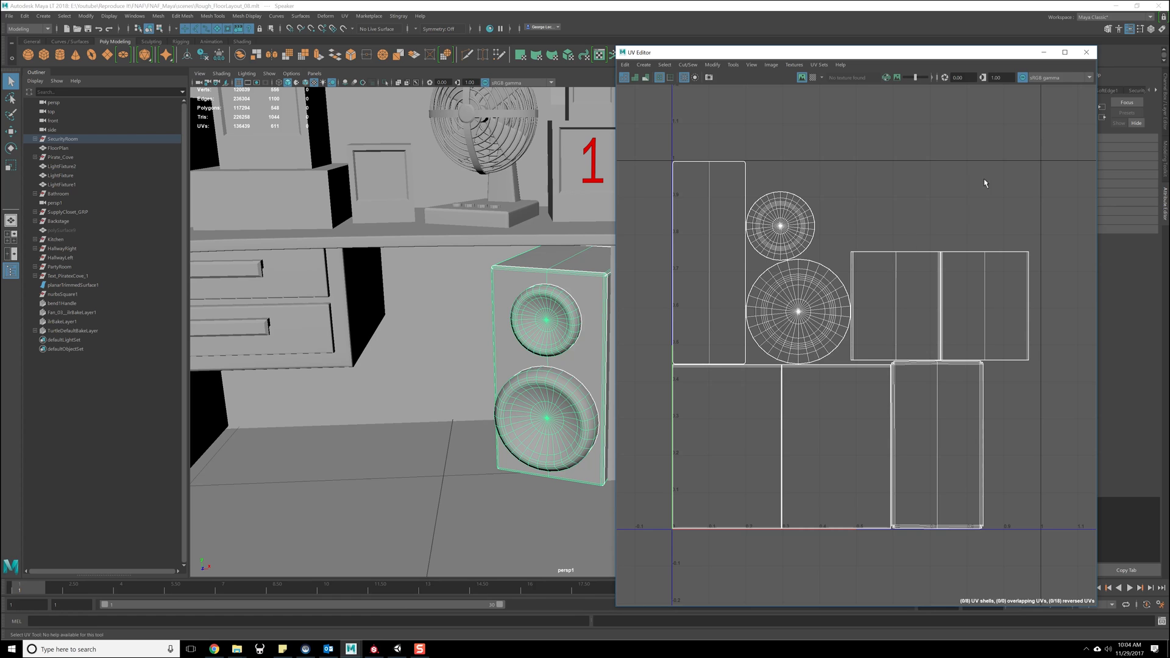
left_click(1086, 52)
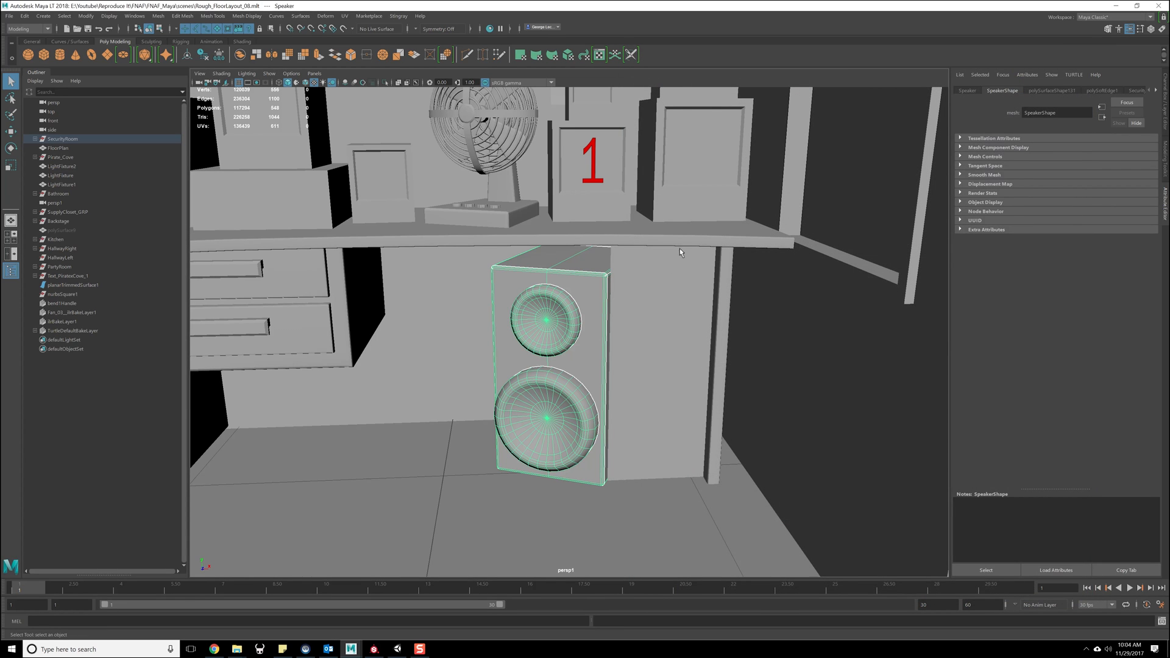
left_click(670, 284)
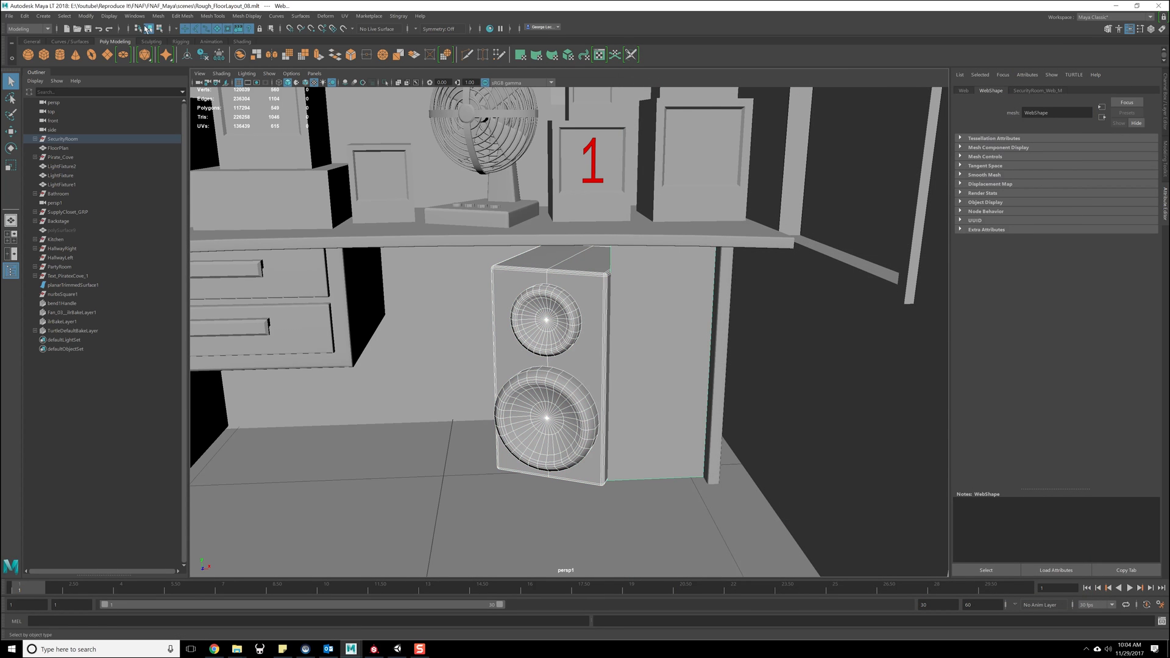
left_click(25, 16)
mouse_move(91, 135)
left_click(177, 143)
left_click(86, 16)
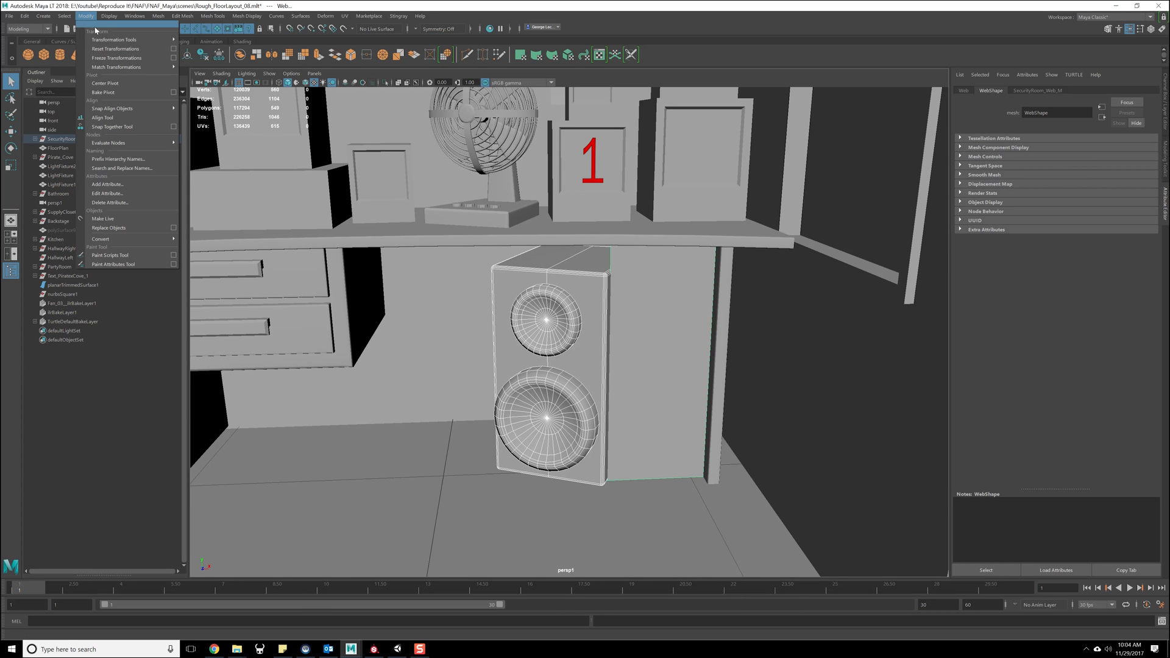
left_click(173, 49)
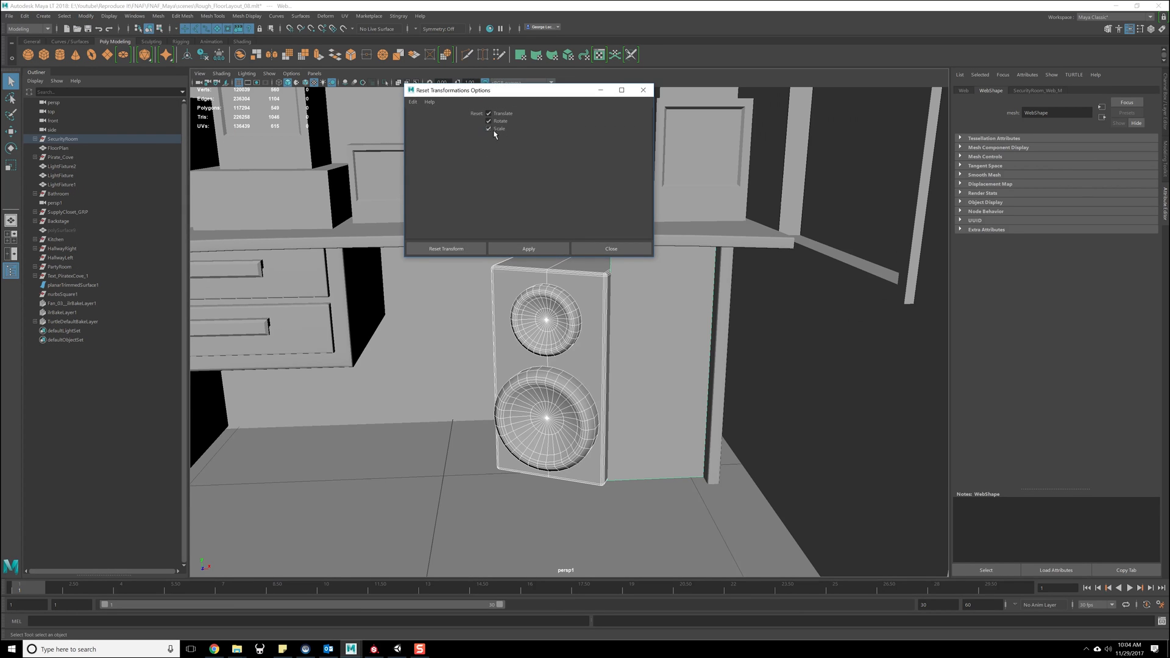
left_click(609, 249)
- Save the Maya scene and export the SecurityRoom group as FBX, replacing SecurityRoom.fbx in the Unity project's Assets/Level/SecurityRoom folder
key("ctrl+s")
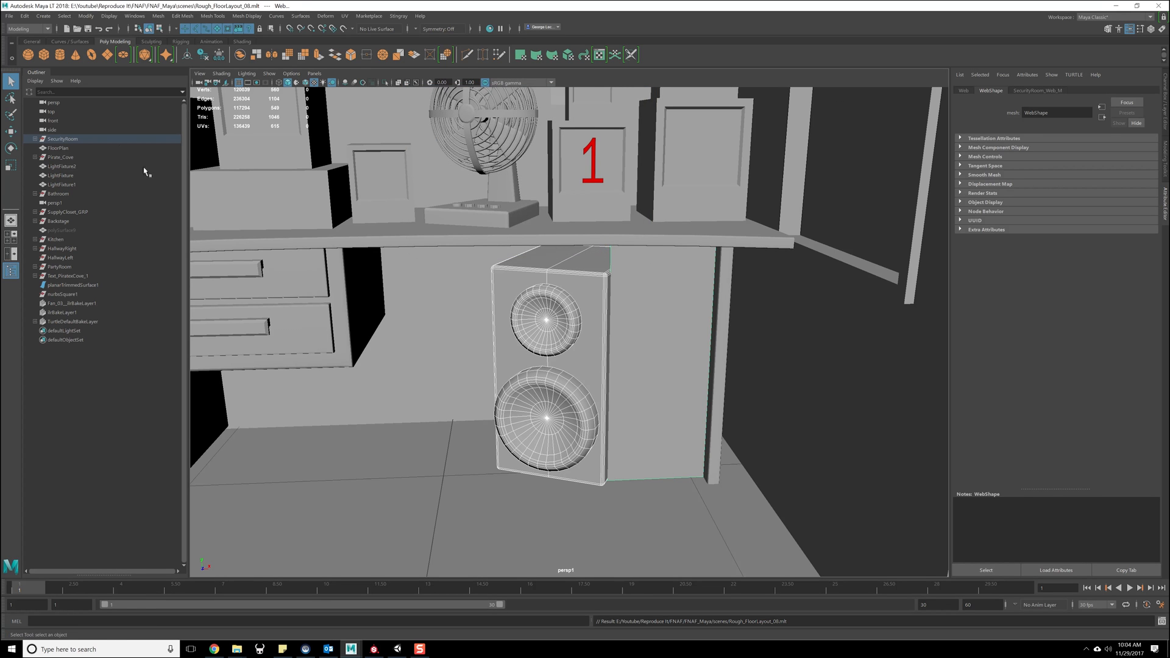
left_click(102, 140)
left_click(9, 16)
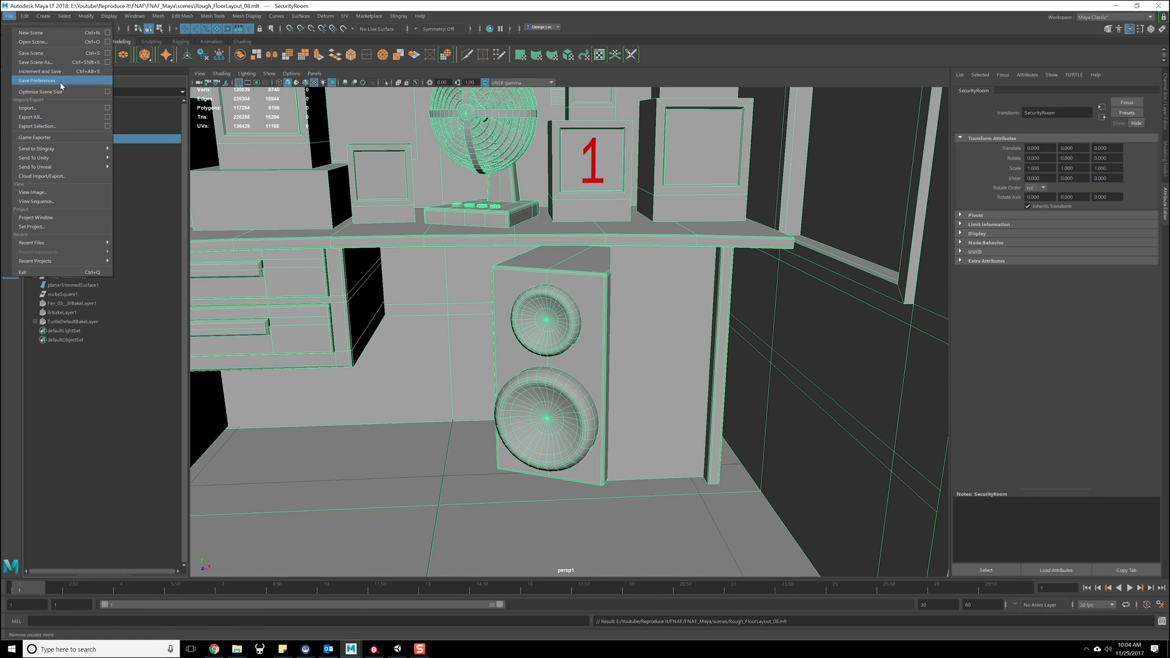
left_click(133, 162)
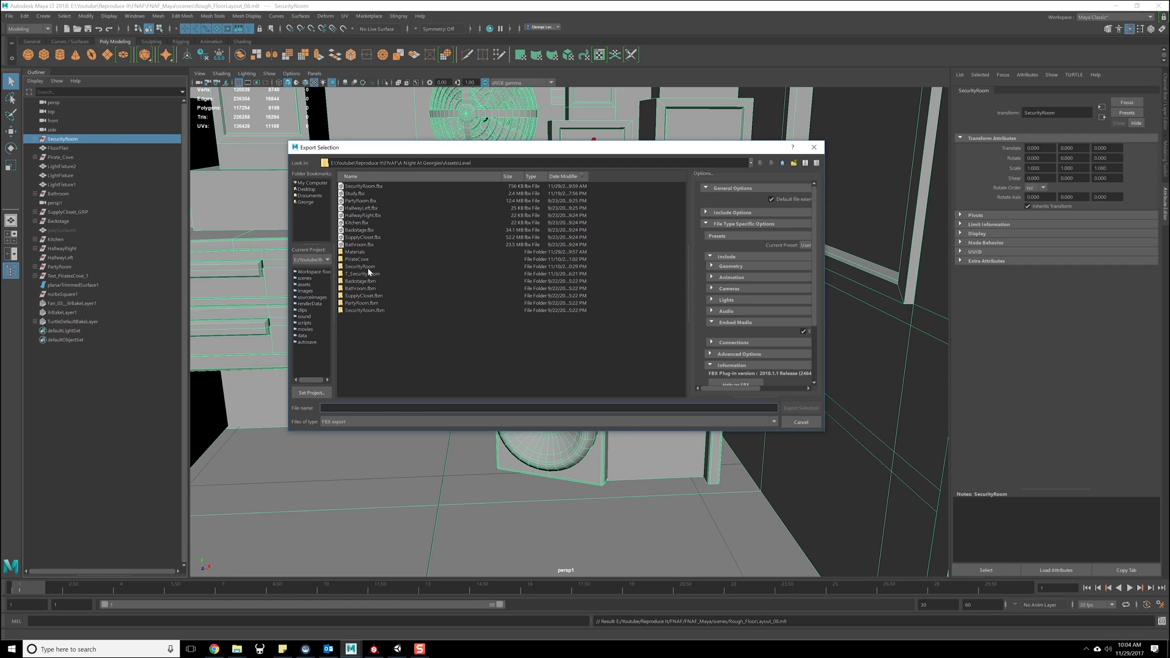
double_click(368, 268)
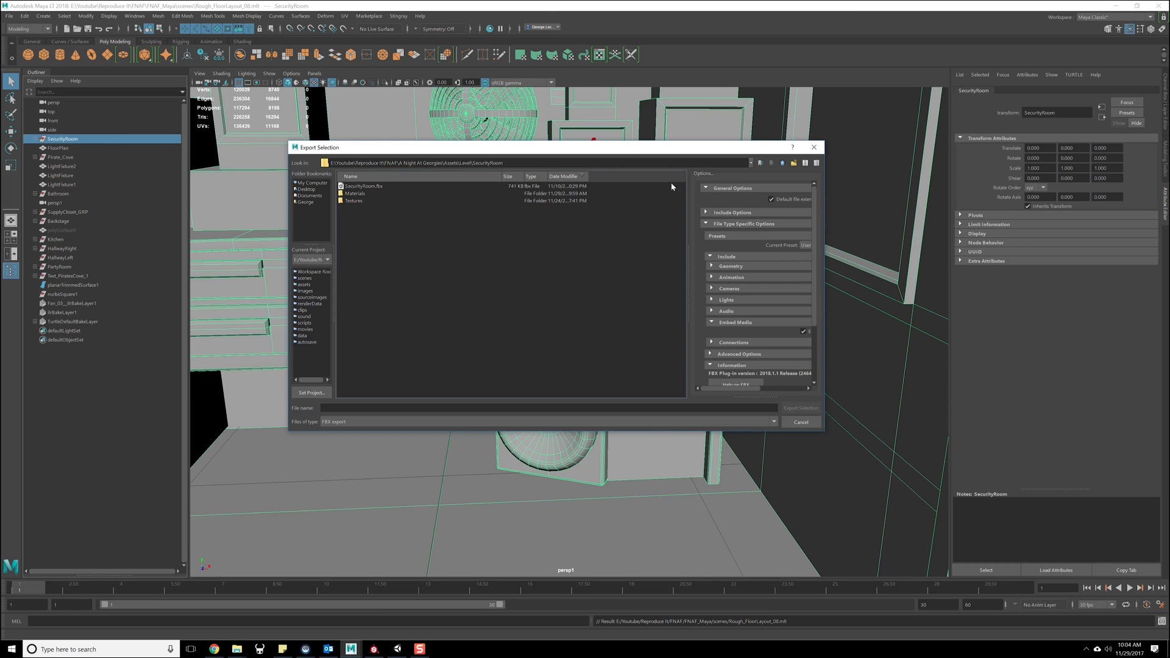
double_click(375, 190)
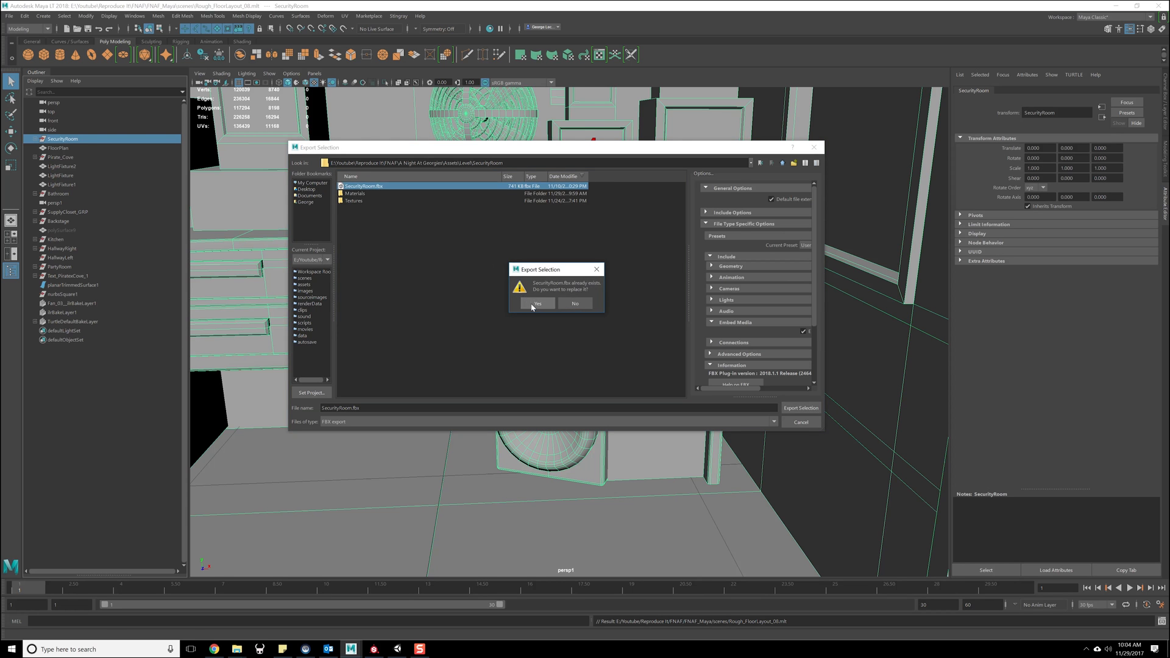
left_click(533, 305)
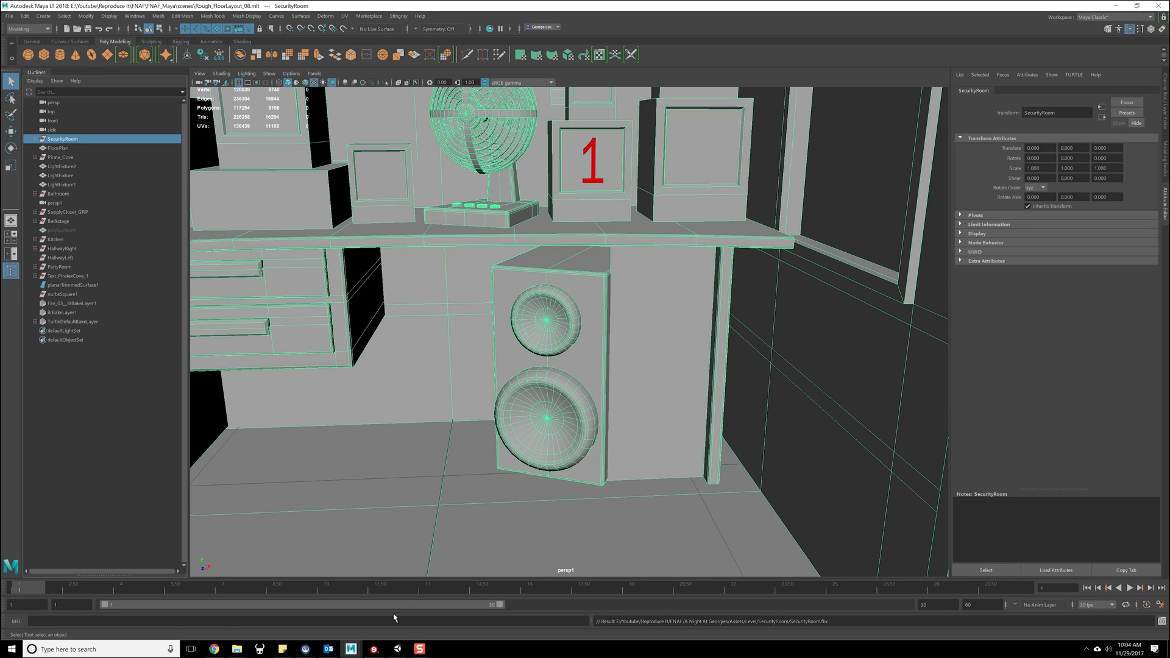
- Switch to Unity and select the Web plane beside the speaker
left_click(397, 650)
right_click_drag(268, 257, 256, 282)
left_click(264, 269)
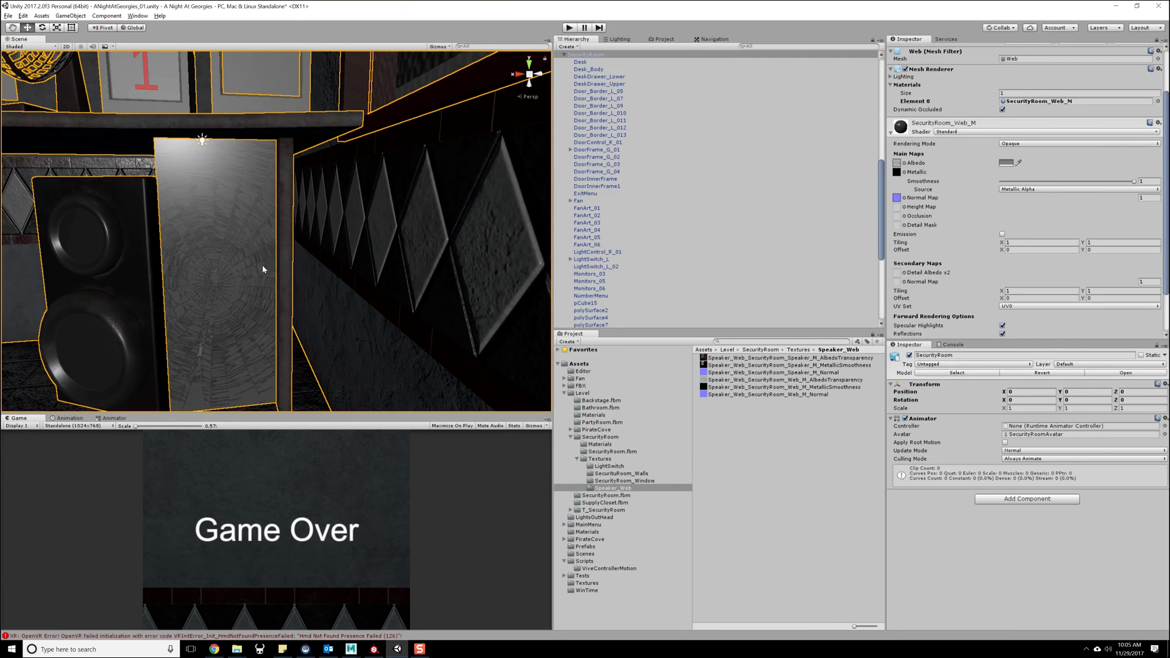
left_click(263, 268)
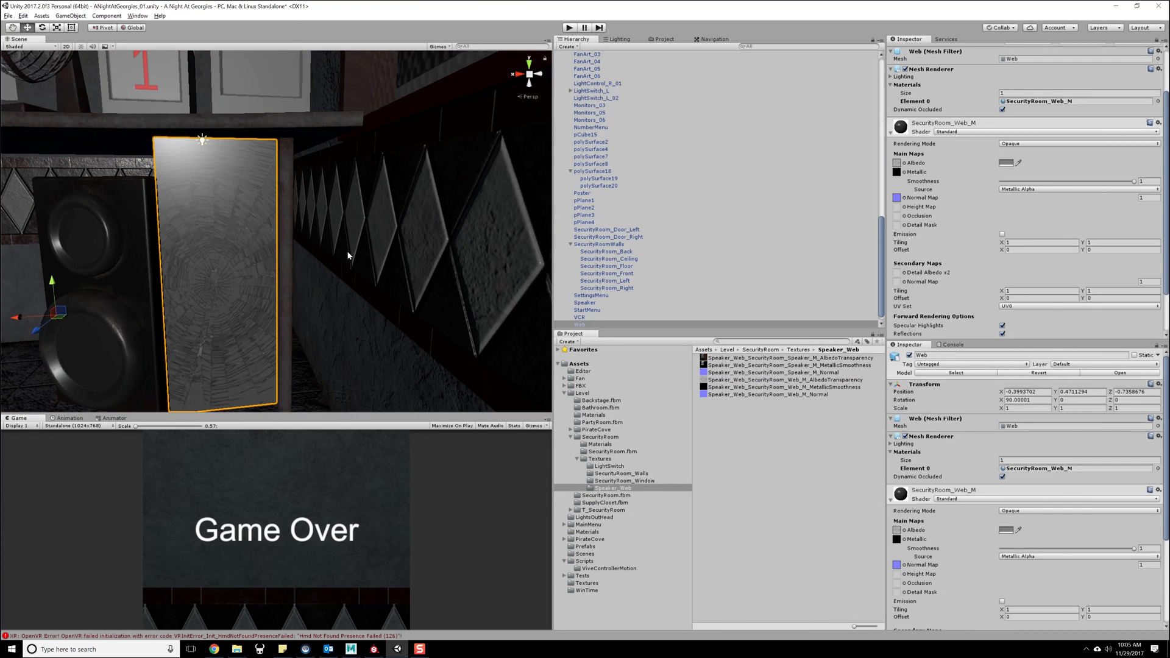
- Try the Transparent rendering mode on the SecurityRoom_Web_M material and inspect the web up close
left_click(1024, 143)
left_click(1024, 185)
right_click_drag(397, 239, 469, 210)
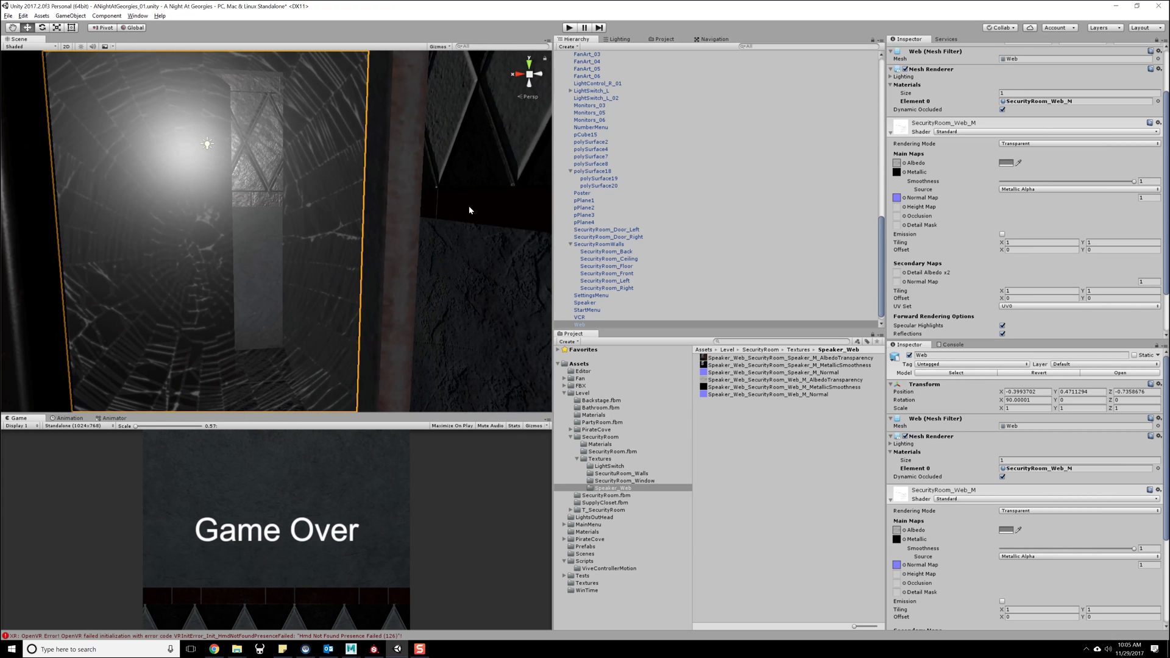
key("f")
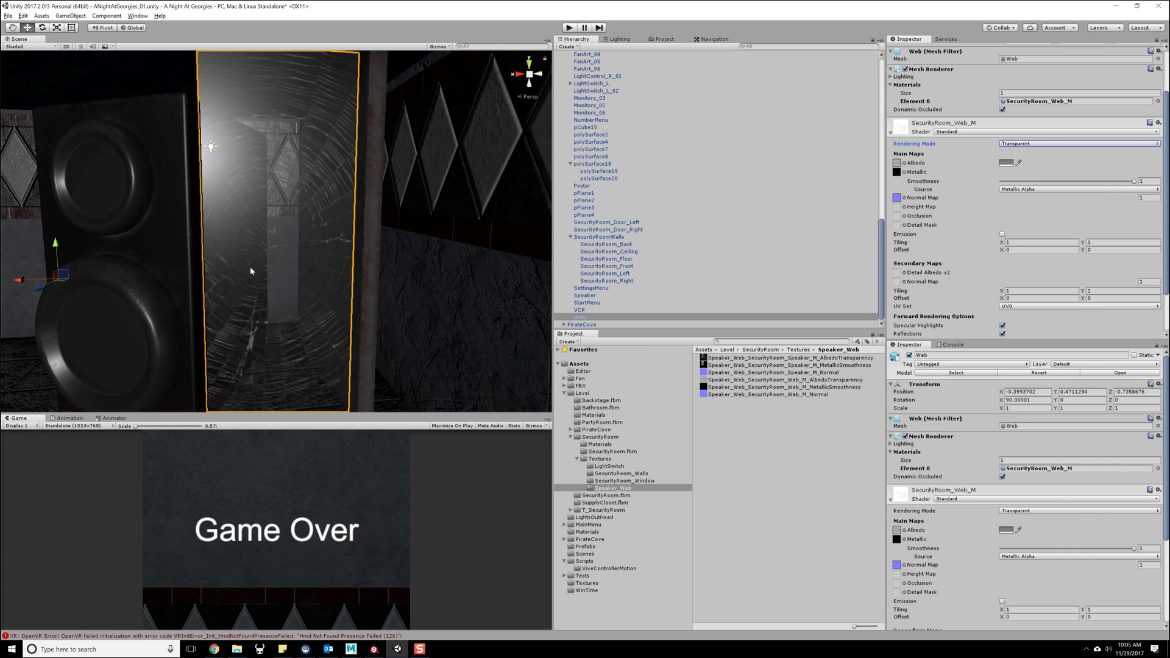
middle_click_drag(334, 251, 334, 258)
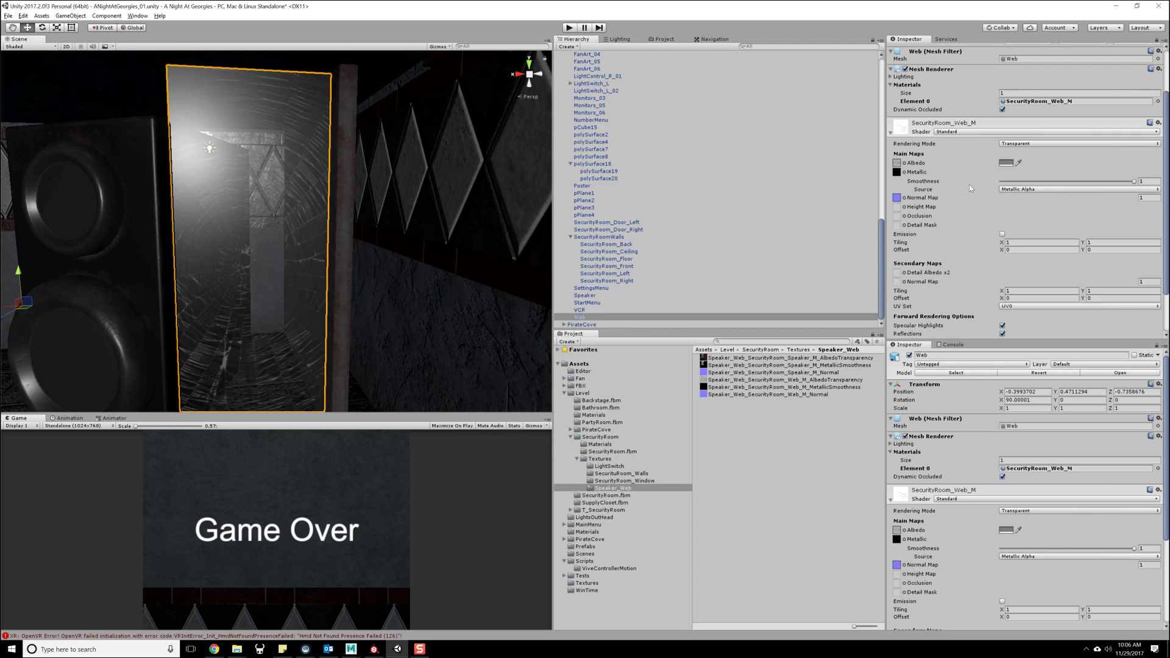
- Try a smoothness of 0 on the SecurityRoom_Web_M material, then restore it to 1
left_click_drag(1133, 181, 941, 192)
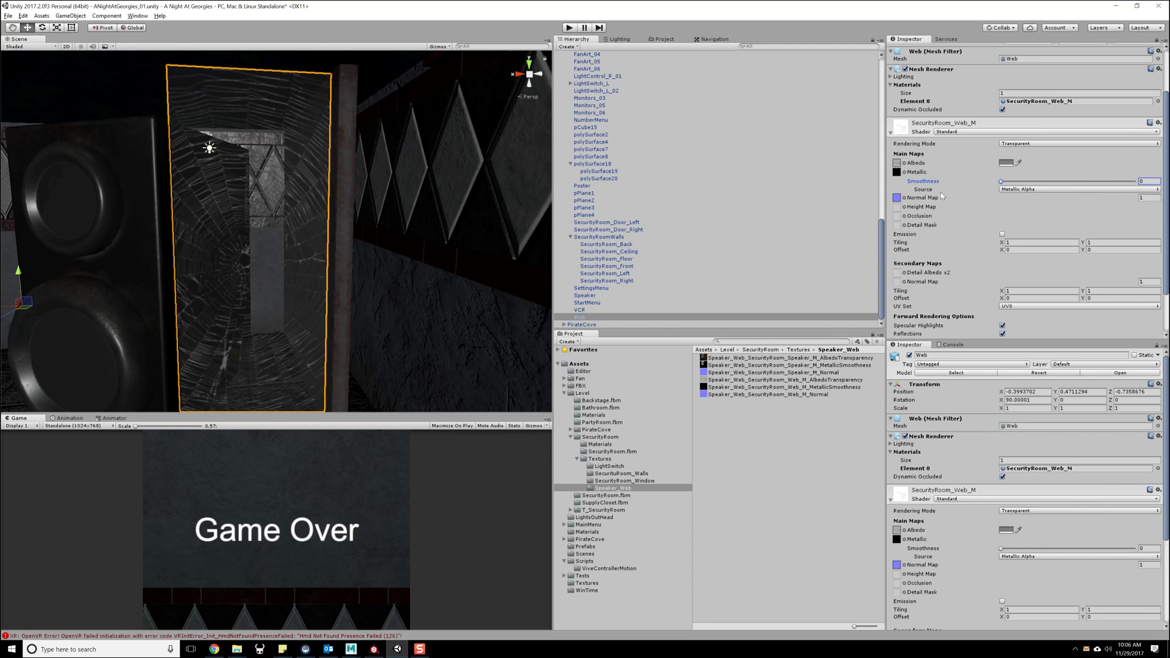
scroll(355, 250, "up", 1)
mouse_move(353, 247)
middle_mouse_down()
mouse_move(352, 257)
mouse_move(371, 232)
middle_mouse_up()
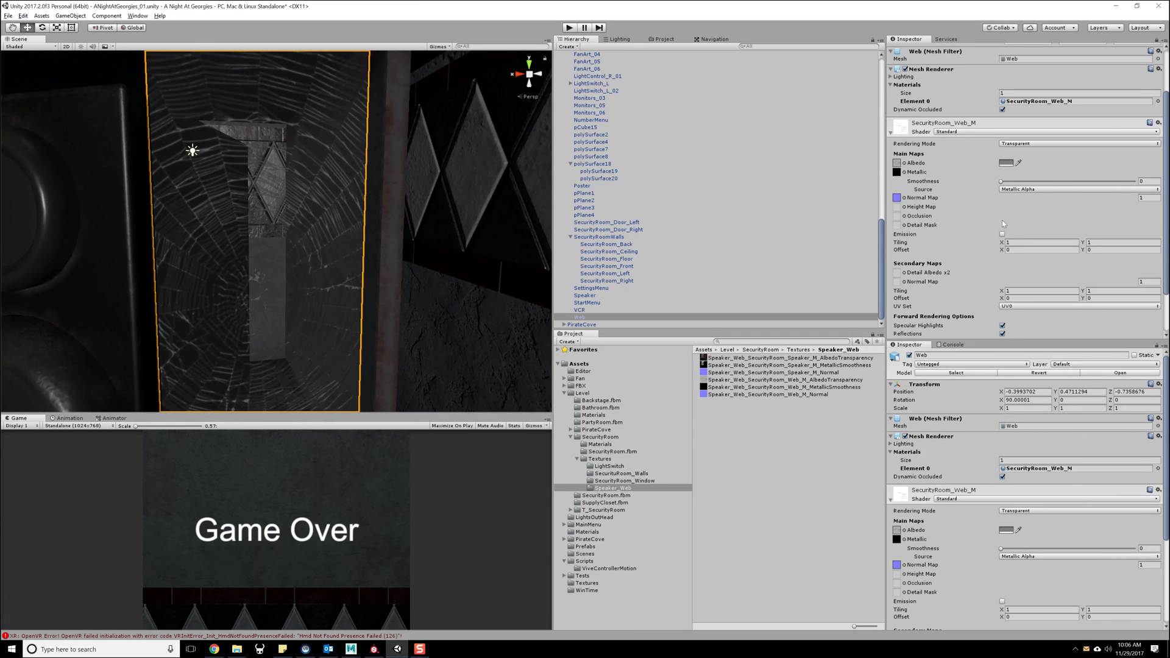
left_click_drag(1028, 182, 1137, 181)
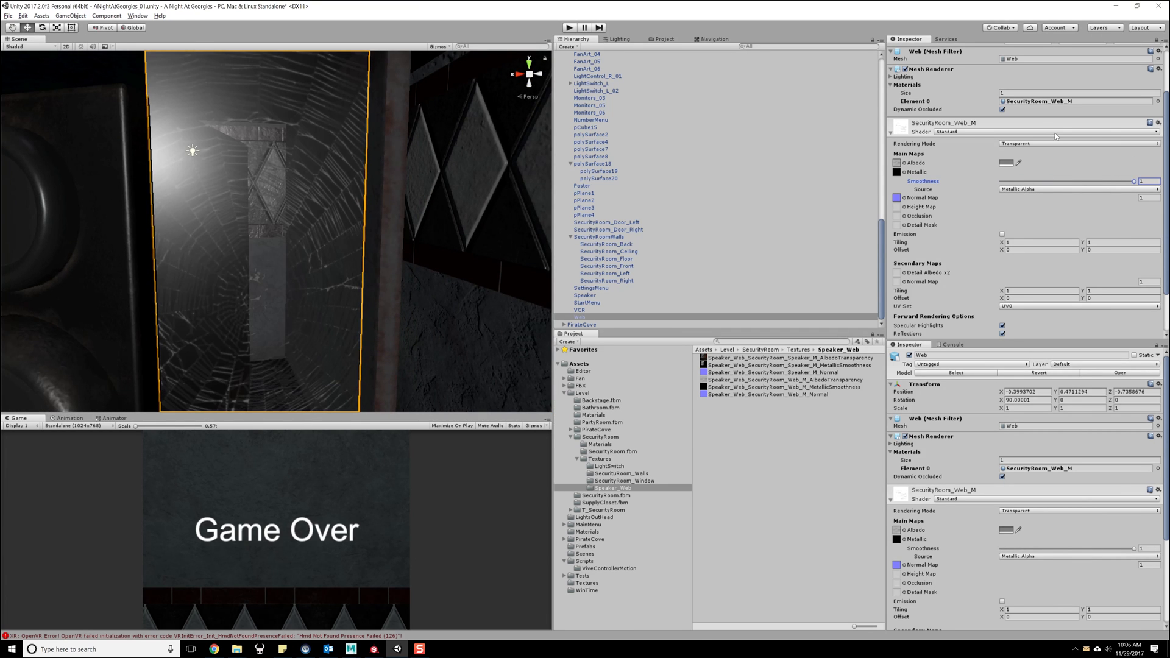
- Try the Cutout rendering mode on SecurityRoom_Web_M, then set it to Fade and deselect the web
left_click(1023, 144)
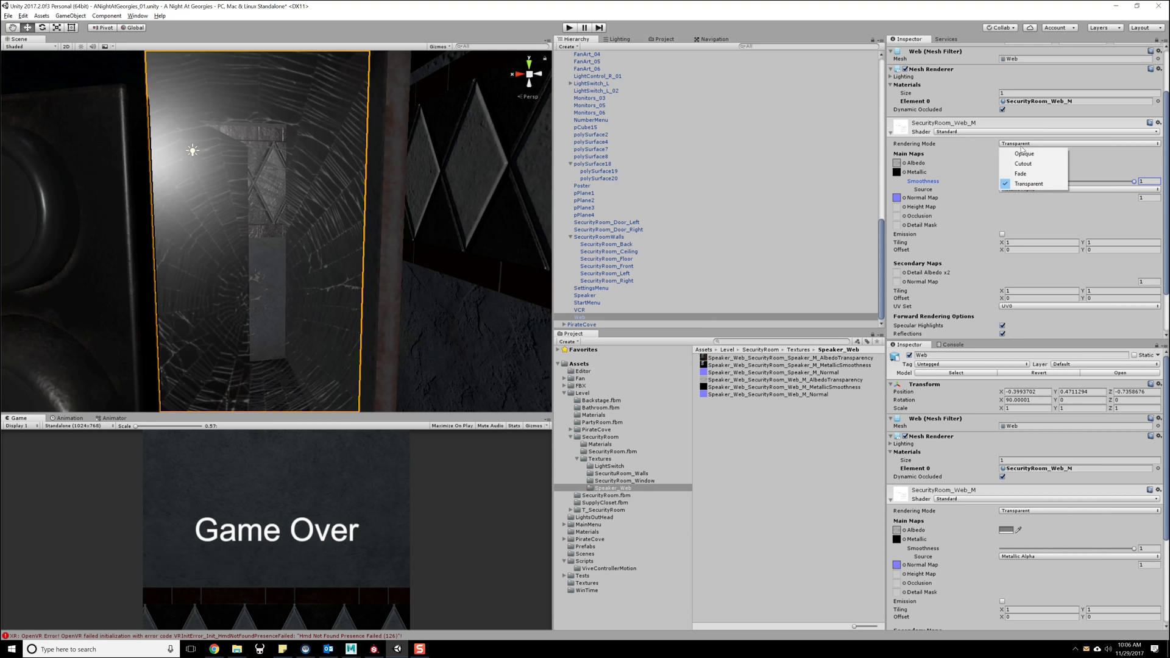
left_click(1020, 164)
left_click(1024, 144)
left_click(1023, 174)
mouse_move(398, 271)
right_mouse_down()
mouse_move(381, 268)
mouse_move(392, 267)
right_mouse_up()
scroll(399, 283, "down", 8)
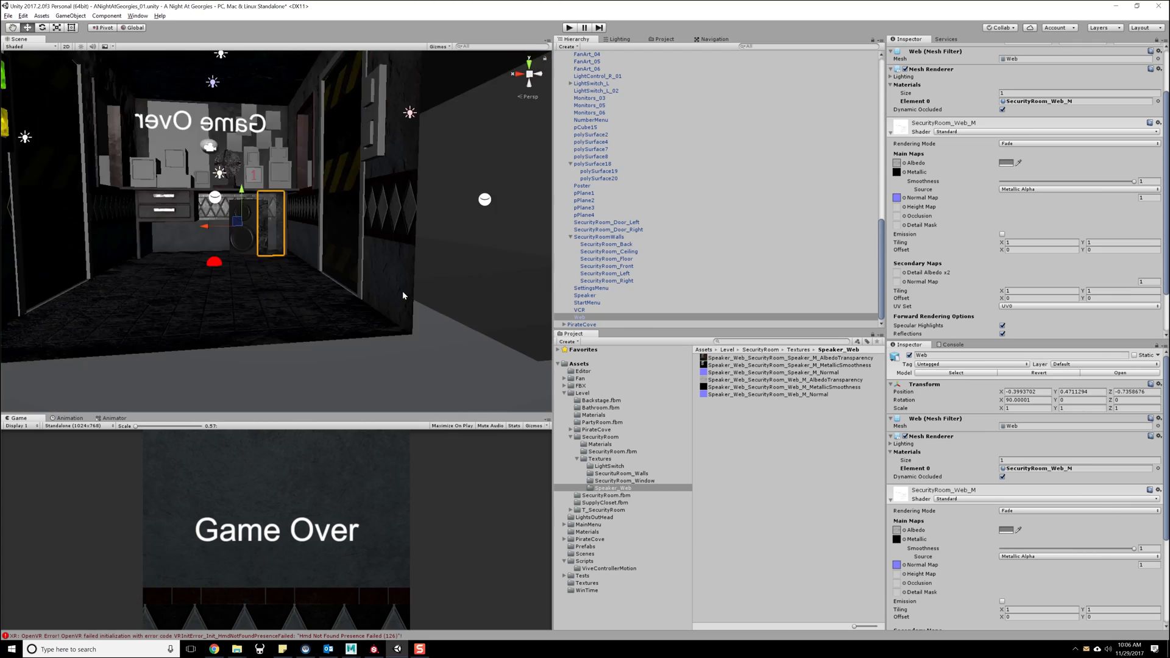
scroll(403, 295, "down", 5)
left_click(396, 328)
- Select the Speaker object beneath the security room desk
scroll(307, 328, "up", 10)
right_click_drag(311, 325, 325, 320)
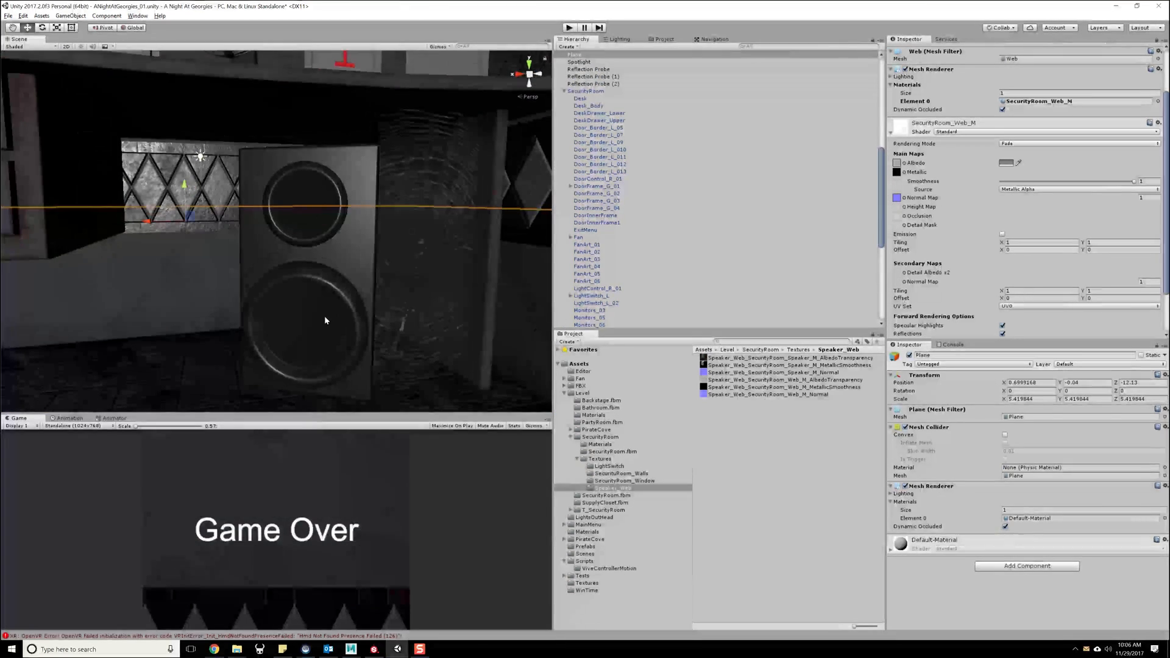
double_click(325, 320)
middle_click_drag(327, 296, 330, 327)
scroll(325, 330, "up", 3)
right_click_drag(330, 326, 364, 336)
left_click_drag(697, 369, 910, 201)
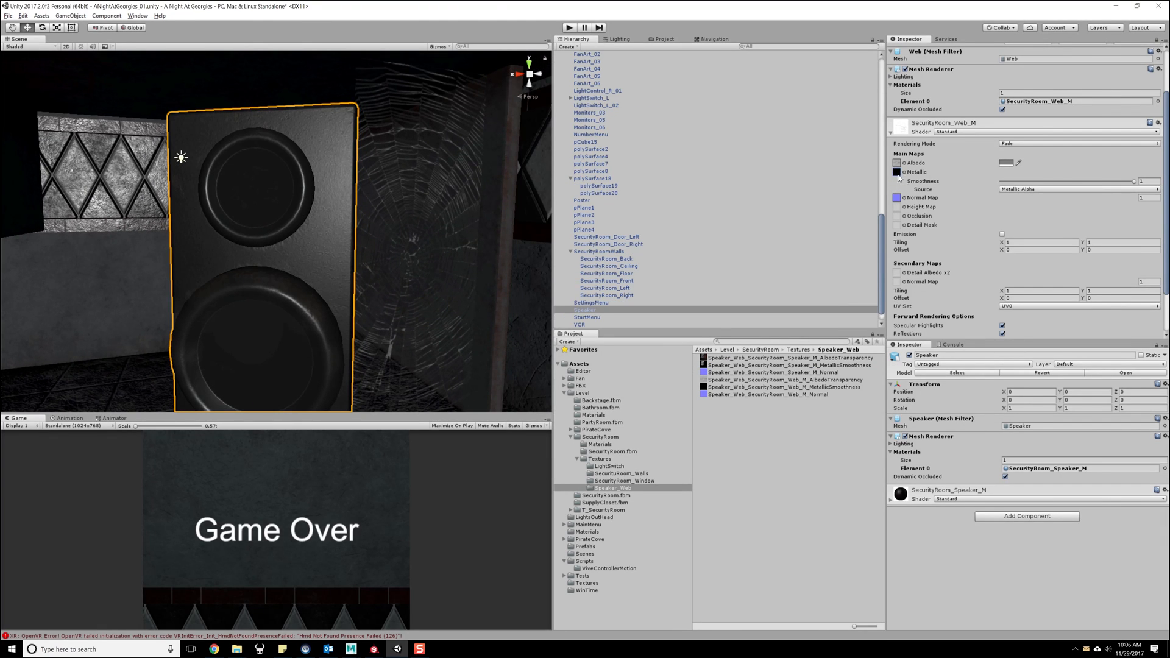
middle_click_drag(390, 270, 368, 275)
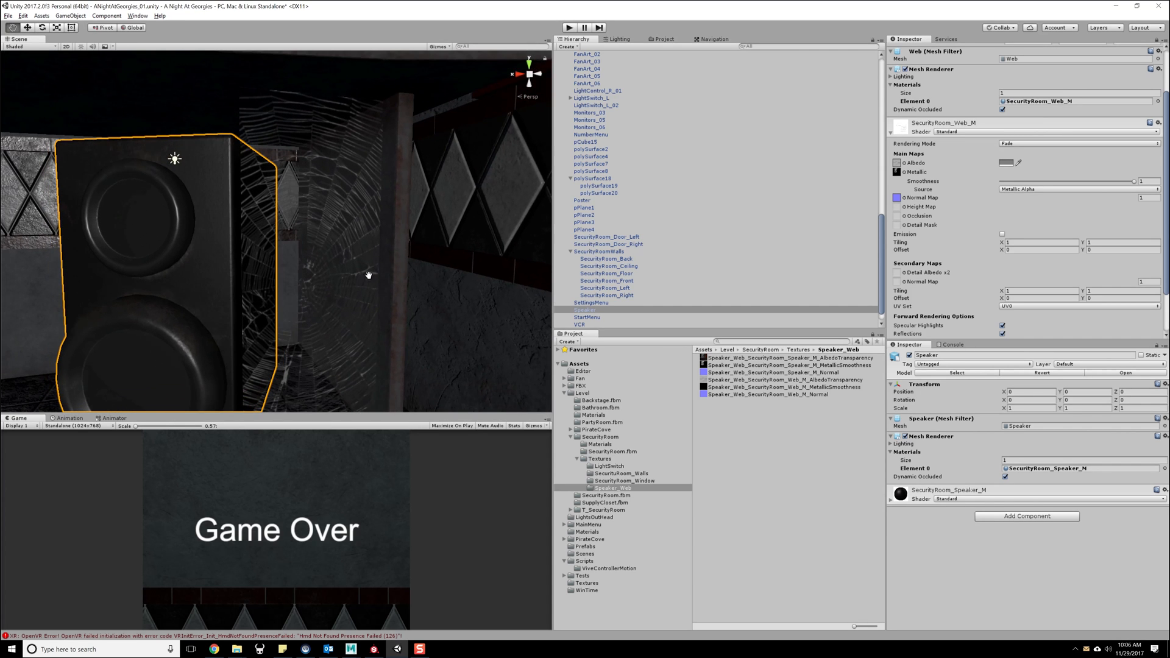
left_click_drag(794, 364, 897, 167)
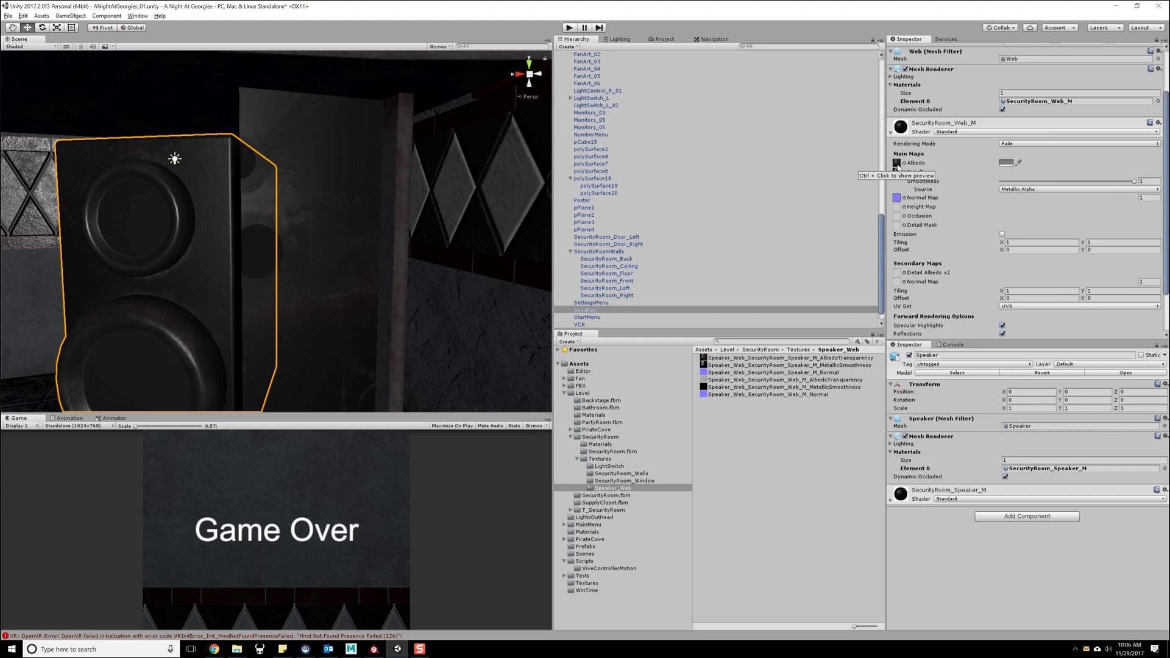
key("ctrl+z")
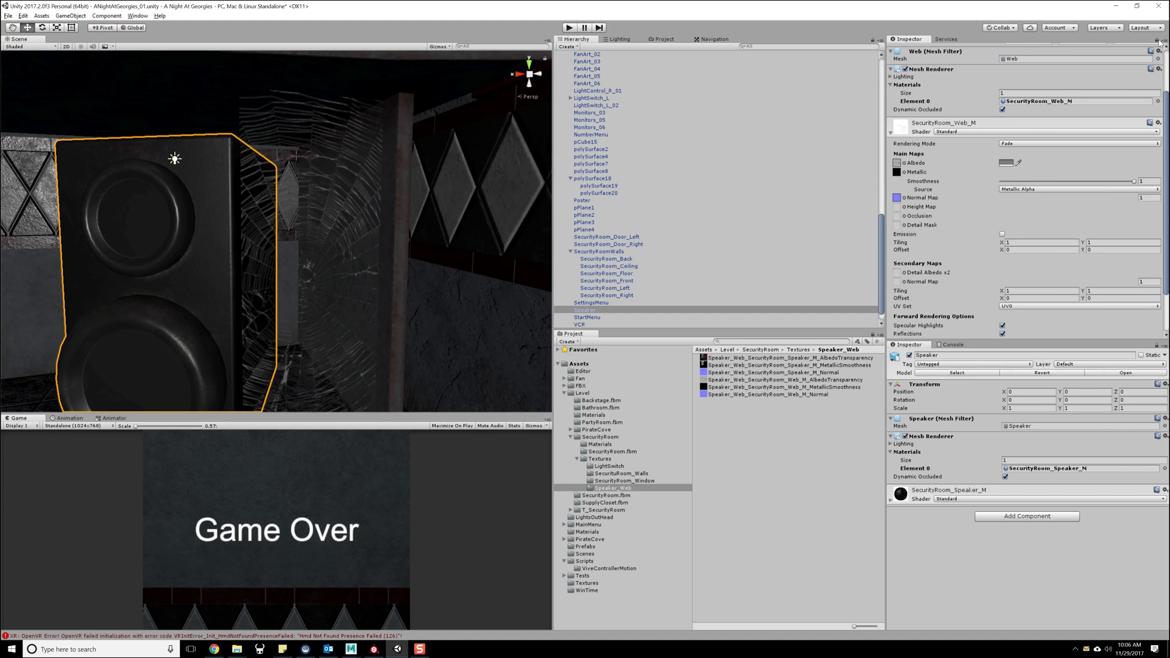
- Unlock the Inspector, expand the SecurityRoom_Speaker_M material, and assign the exported speaker texture to its main maps
left_click(1158, 40)
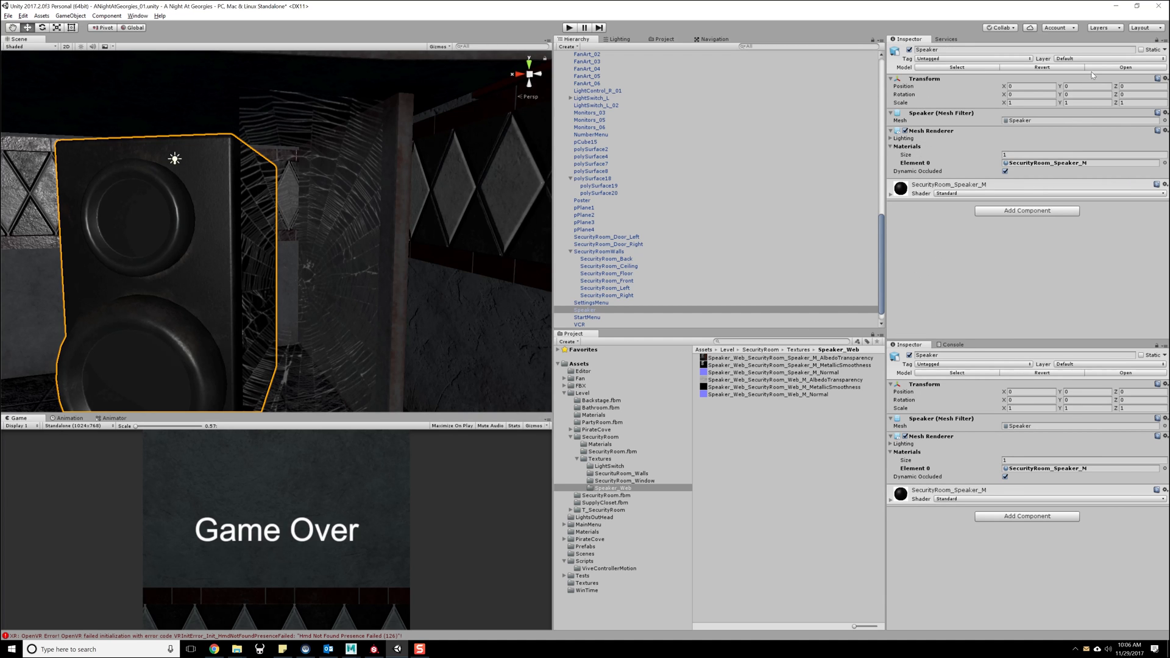
left_click(893, 195)
left_click_drag(748, 364, 884, 226)
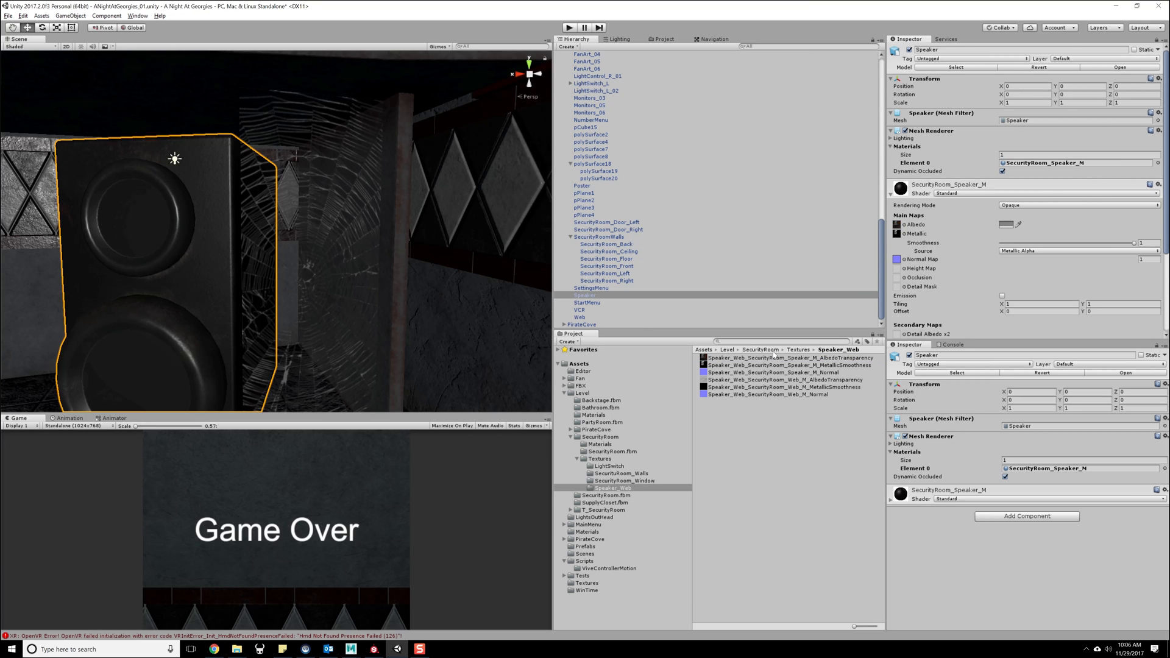
- Assign the speaker's MetallicSmoothness texture to the Metallic map of SecurityRoom_Speaker_M and set its albedo colour to white
left_click_drag(755, 367, 890, 242)
left_click(1007, 223)
left_click_drag(743, 148, 699, 97)
- Select the Web object beside the speaker beneath the security room desk
left_click(408, 251, "alt")
left_click_drag(351, 264, 394, 305, "alt")
left_click(446, 276)
left_click(449, 278)
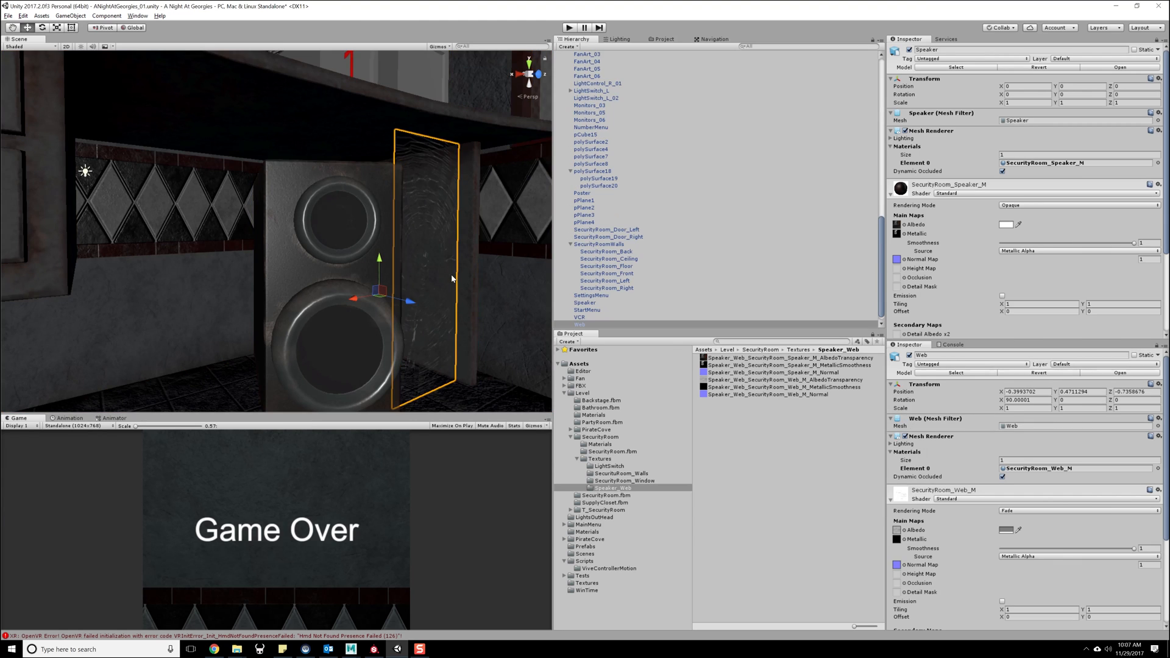
left_click_drag(428, 269, 292, 323, "alt")
left_click(364, 182)
left_click(292, 322)
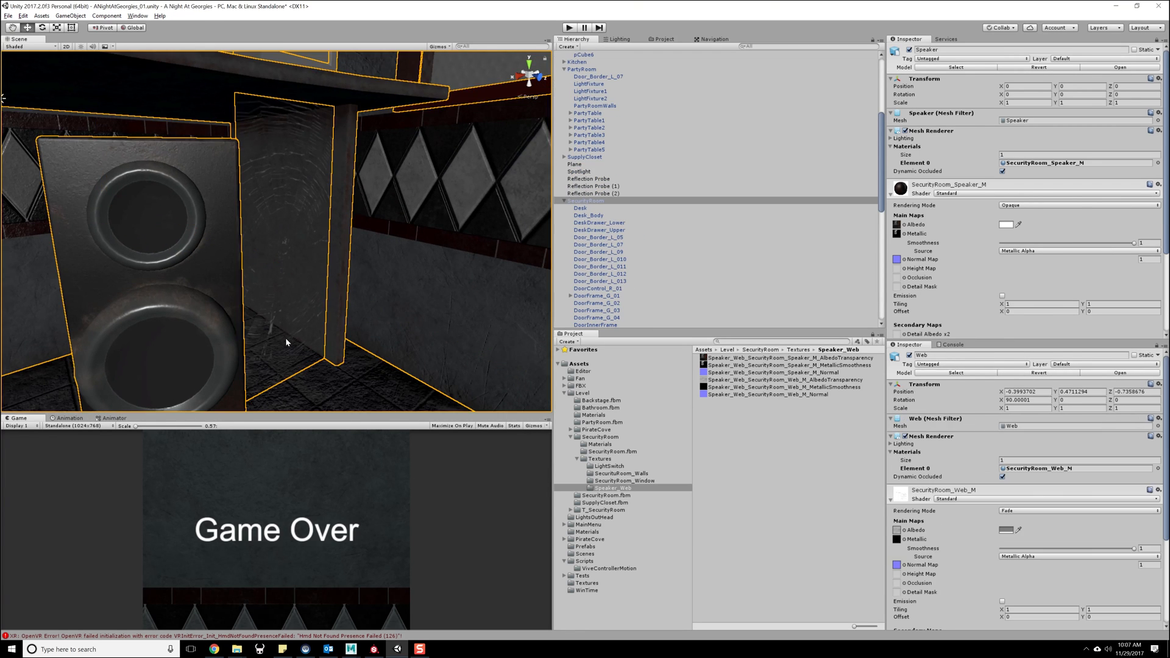
- Switch the rendering mode of the SecurityRoom_Speaker_M material to Cutout, then to Fade
scroll(920, 256, "down", 3)
left_click(1036, 122)
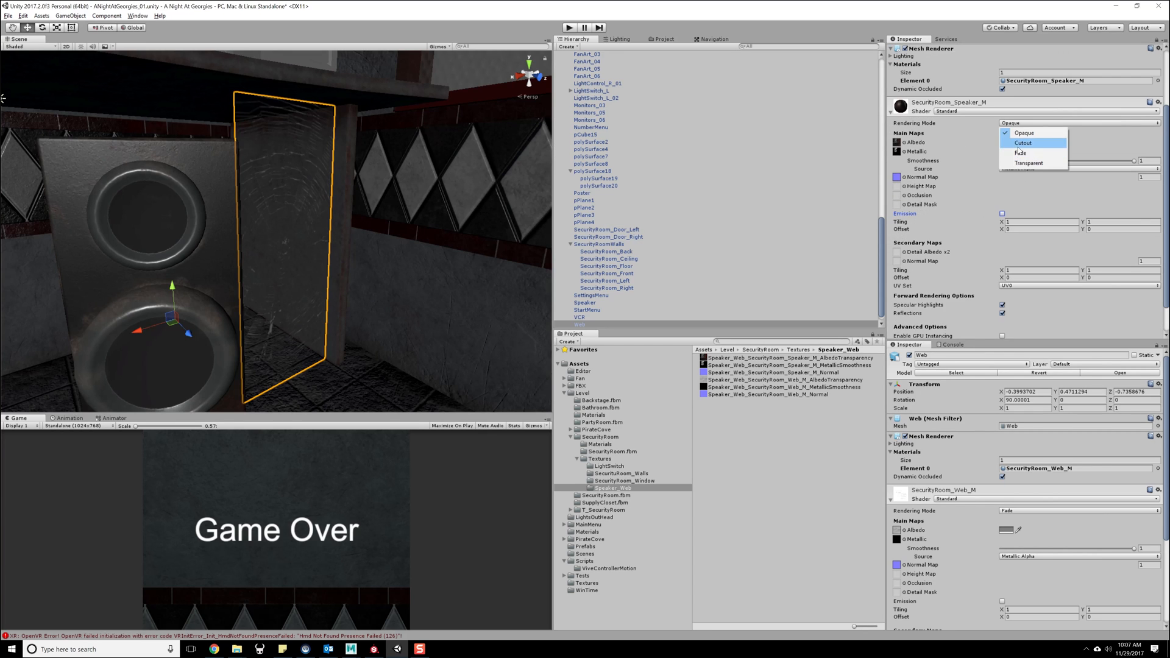
left_click(1019, 145)
left_click(1015, 123)
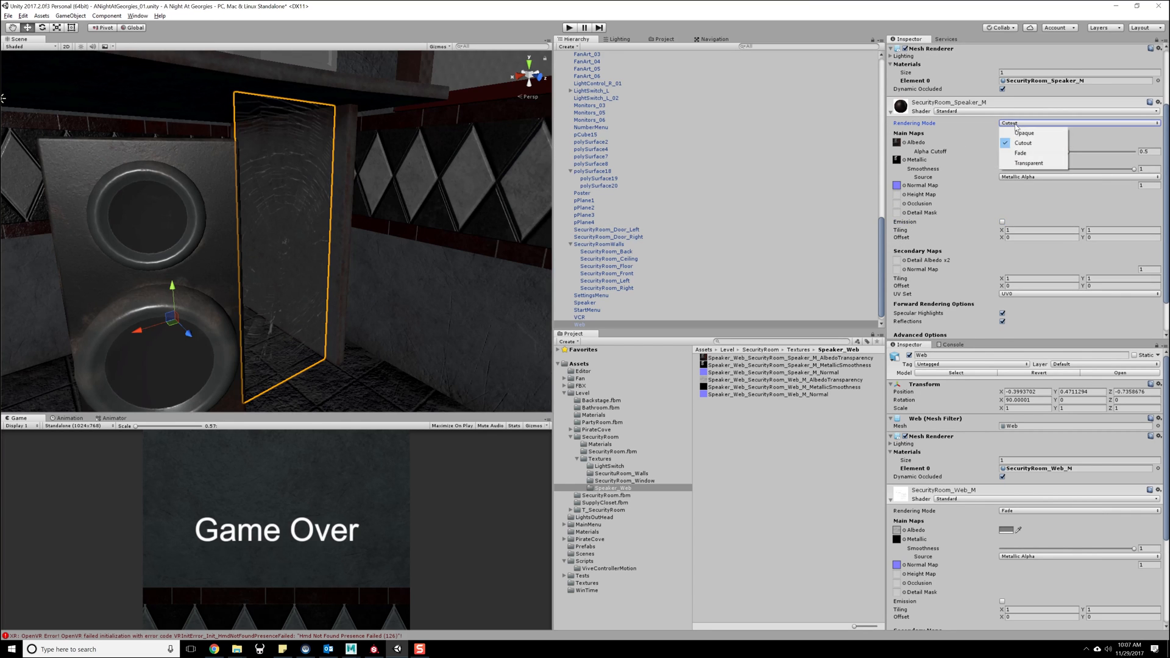
left_click(1017, 153)
- Set the albedo colour of the SecurityRoom_Web_M material to white and close the colour picker
left_click(1006, 142)
left_click_drag(731, 151, 691, 86)
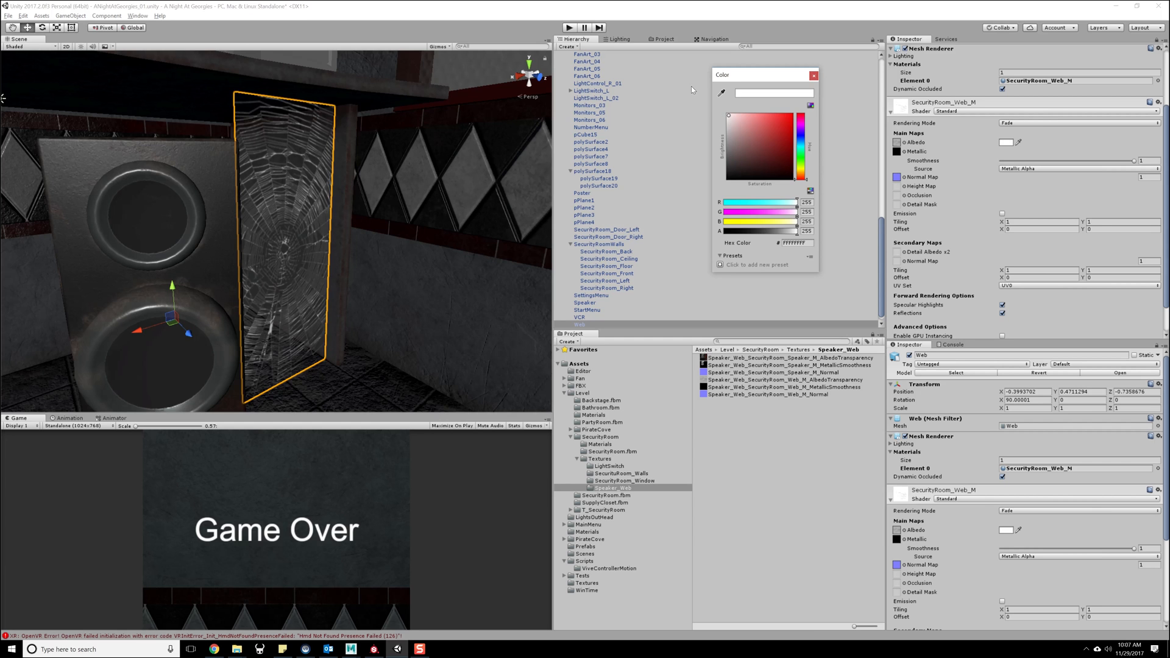
left_click(814, 75)
- Deselect the web and examine the textured web and speaker beneath the desk from near and far
right_click_drag(397, 237, 343, 238)
scroll(351, 274, "down", 10)
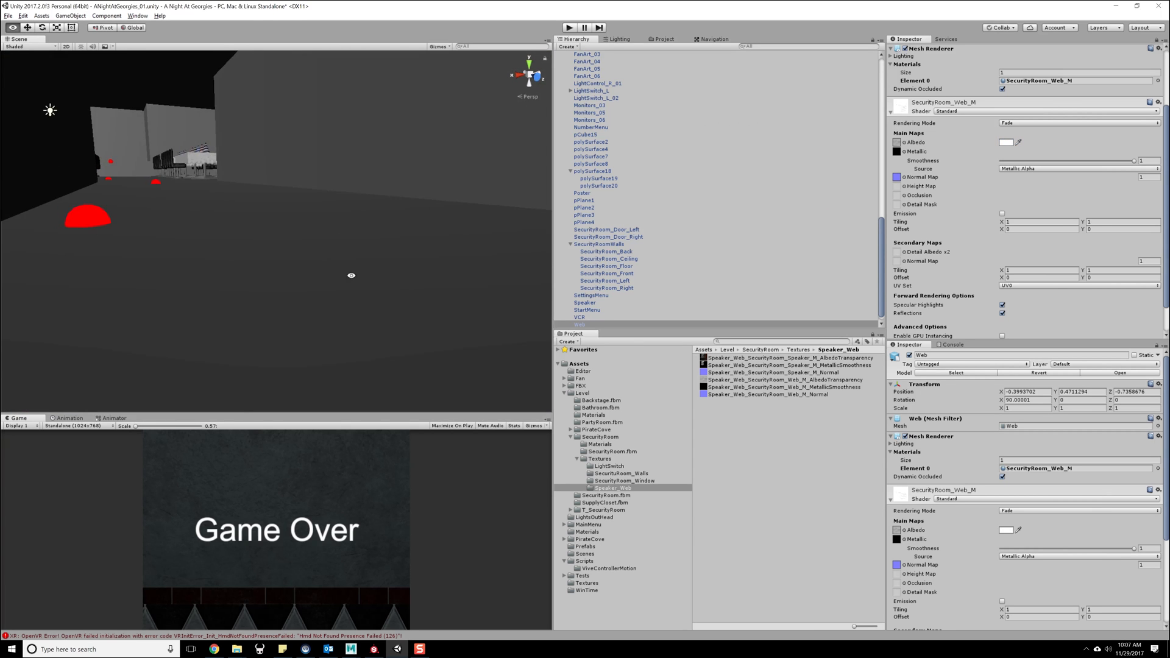
left_click(350, 274)
scroll(272, 229, "up", 10)
right_click_drag(271, 230, 282, 244)
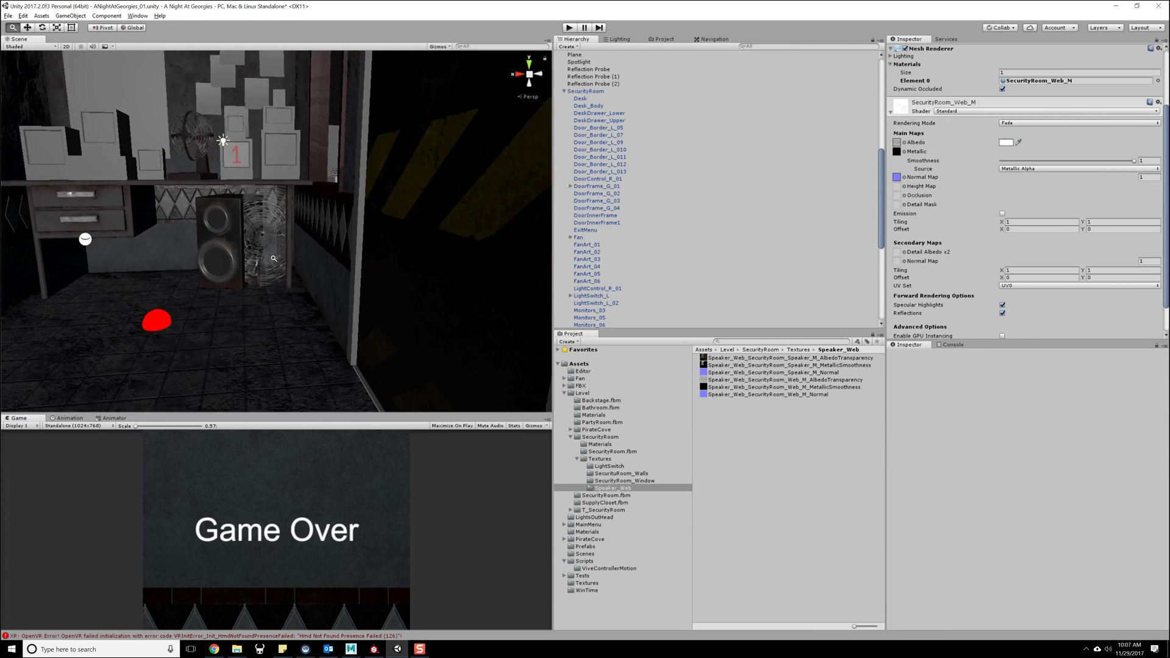
scroll(262, 274, "up", 8)
scroll(252, 323, "down", 10)
scroll(248, 318, "up", 10)
right_click_drag(248, 318, 260, 311)
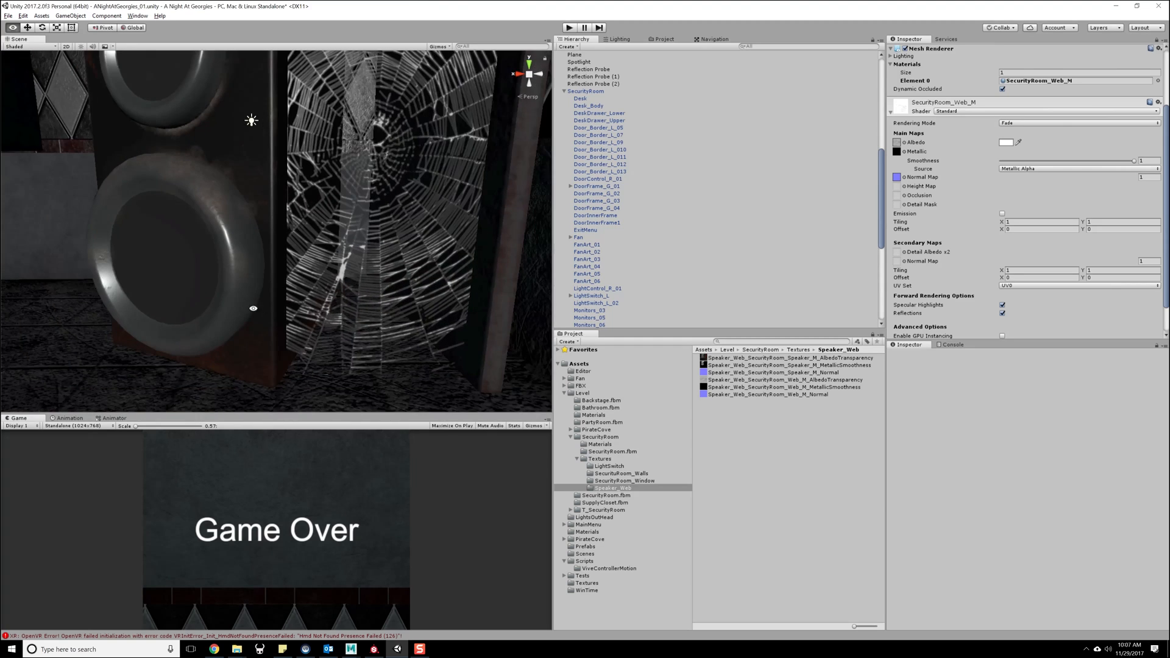
scroll(198, 192, "down", 10)
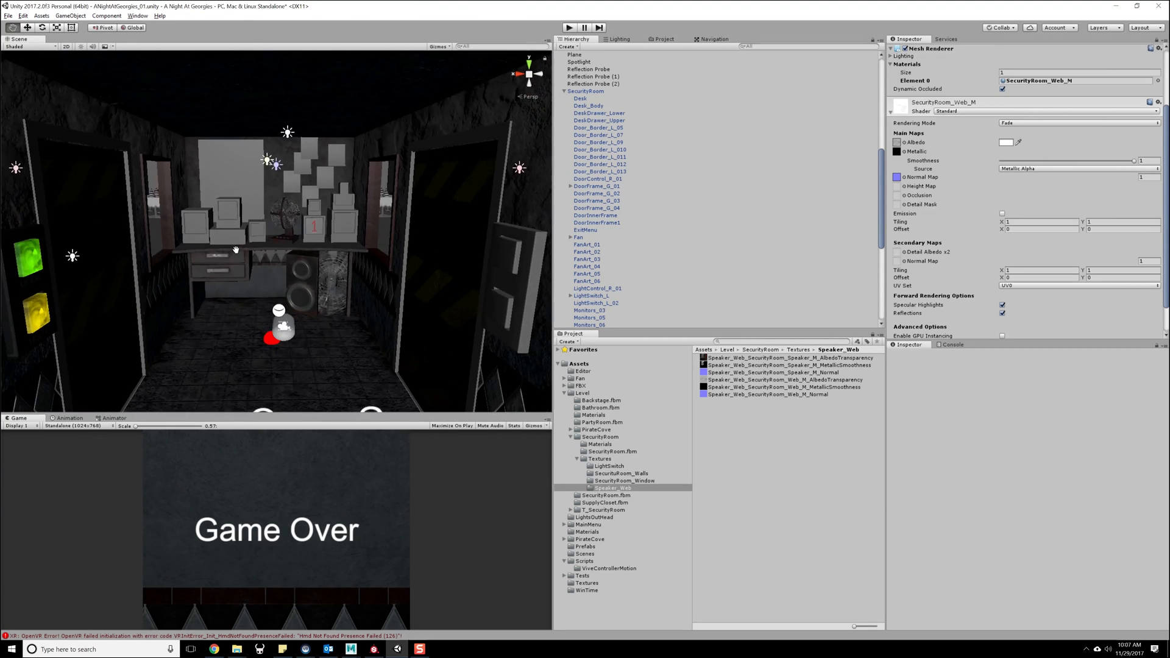
- Look around the security room at the desk, the window frame and the striped door
scroll(241, 292, "up", 5)
middle_click_drag(242, 292, 245, 269, "alt")
right_click_drag(245, 269, 377, 323, "alt")
middle_click_drag(376, 323, 264, 191, "alt")
mouse_move(248, 252)
left_mouse_down("alt")
mouse_move(314, 257)
mouse_move(270, 257)
left_mouse_up("alt")
right_click_drag(269, 256, 292, 210, "alt")
left_click_drag(299, 222, 253, 276, "alt")
right_click_drag(254, 277, 217, 277, "alt")
left_click_drag(217, 276, 304, 259, "alt")
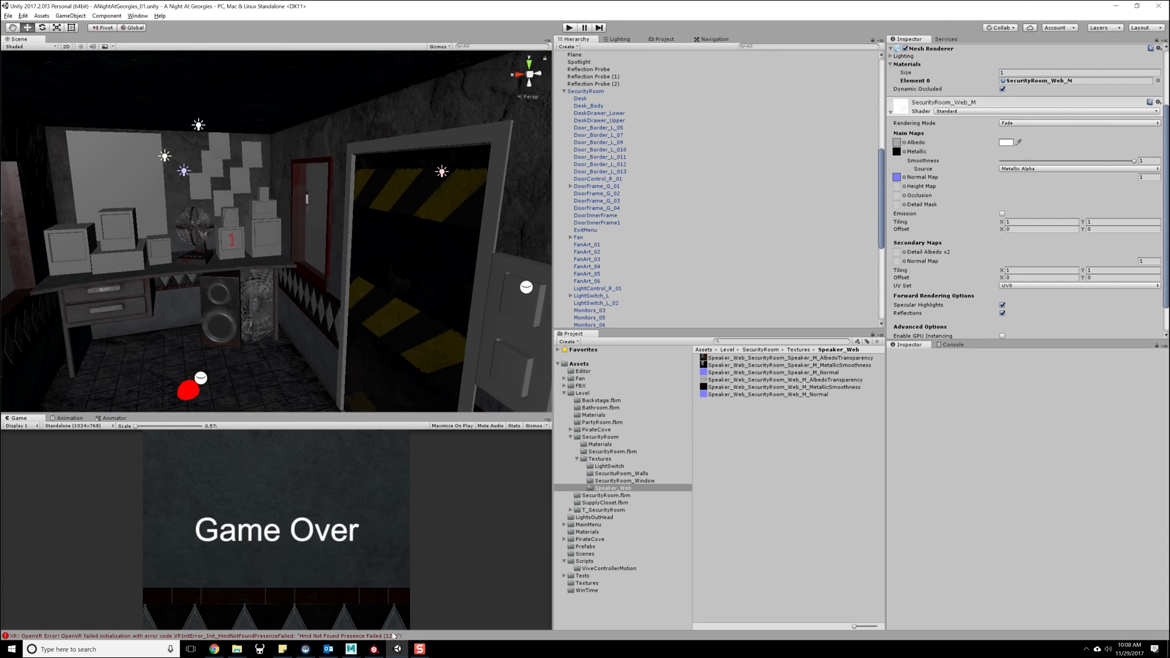
- Switch to Maya, select the left window frame in the security room and open its UVs in the UV Editor
left_click(370, 616)
middle_click_drag(484, 300, 491, 381, "alt")
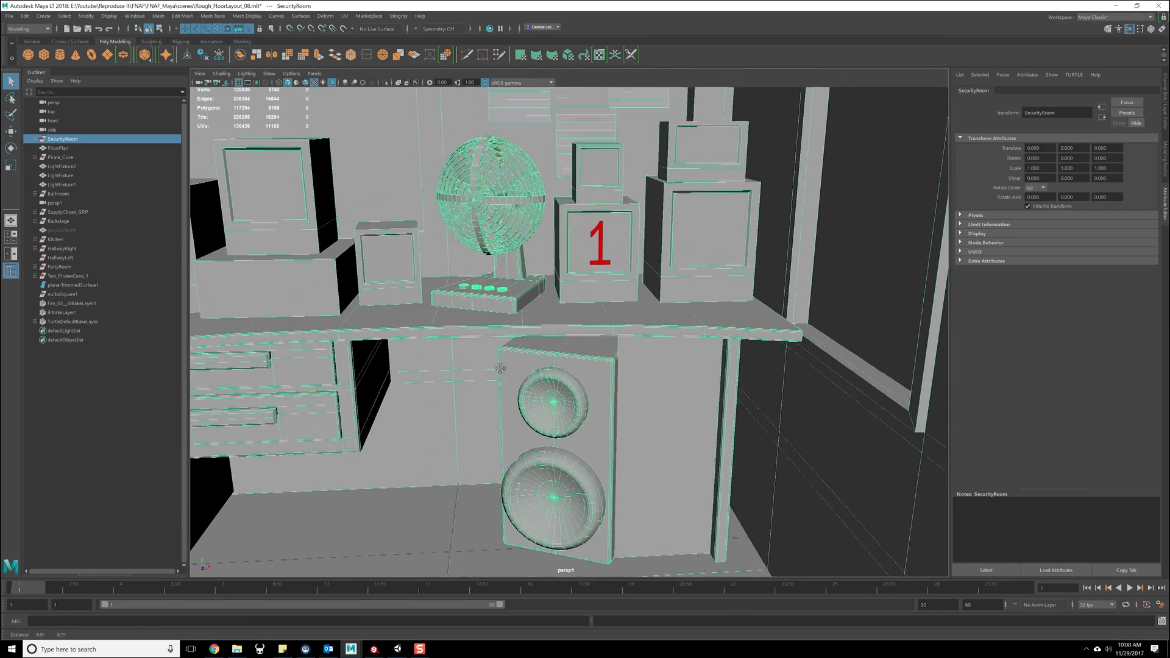
left_click_drag(491, 380, 479, 360, "alt")
middle_click_drag(478, 360, 718, 495, "alt")
scroll(496, 369, "down", 1)
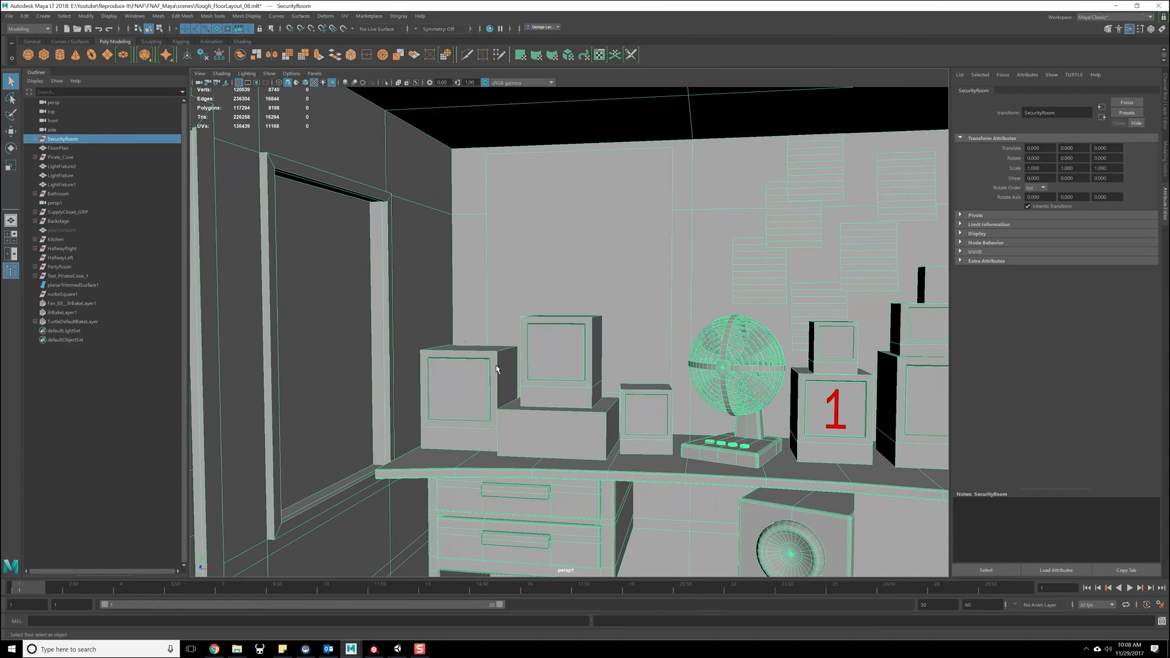
left_click(382, 246)
middle_click_drag(606, 279, 581, 284, "alt")
left_click(343, 18)
left_click(360, 29)
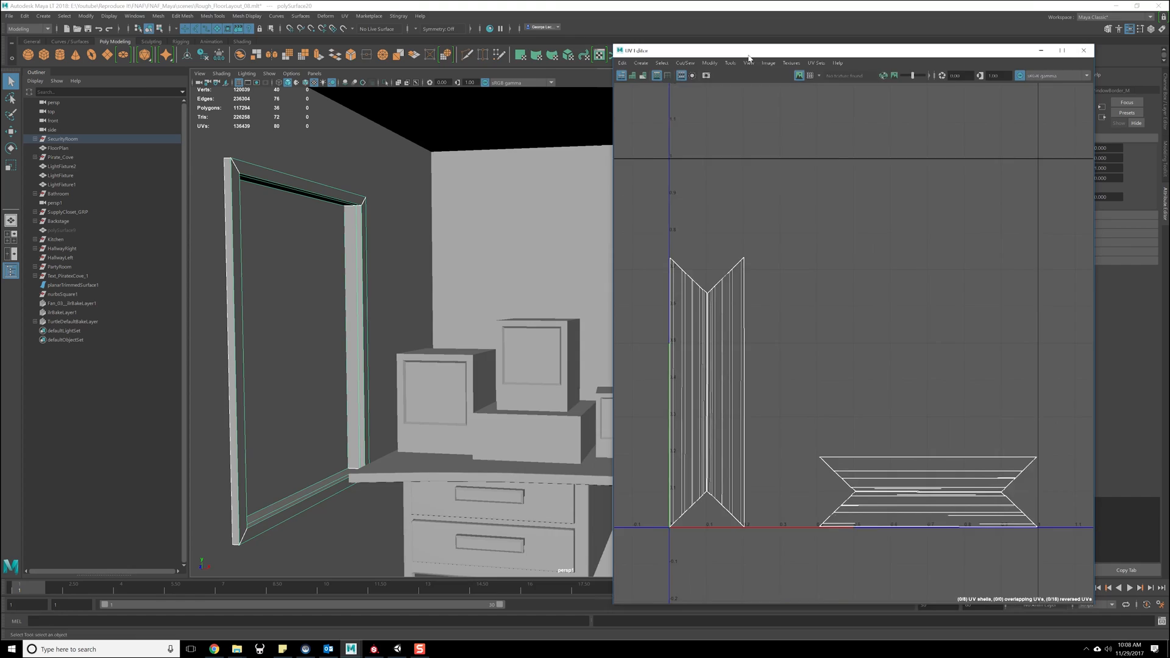
- Compare the UV layouts of the right and left window frames, first separately and then with both selected
left_click_drag(749, 58, 260, 19)
left_click_drag(732, 243, 874, 255, "alt")
left_click(864, 245)
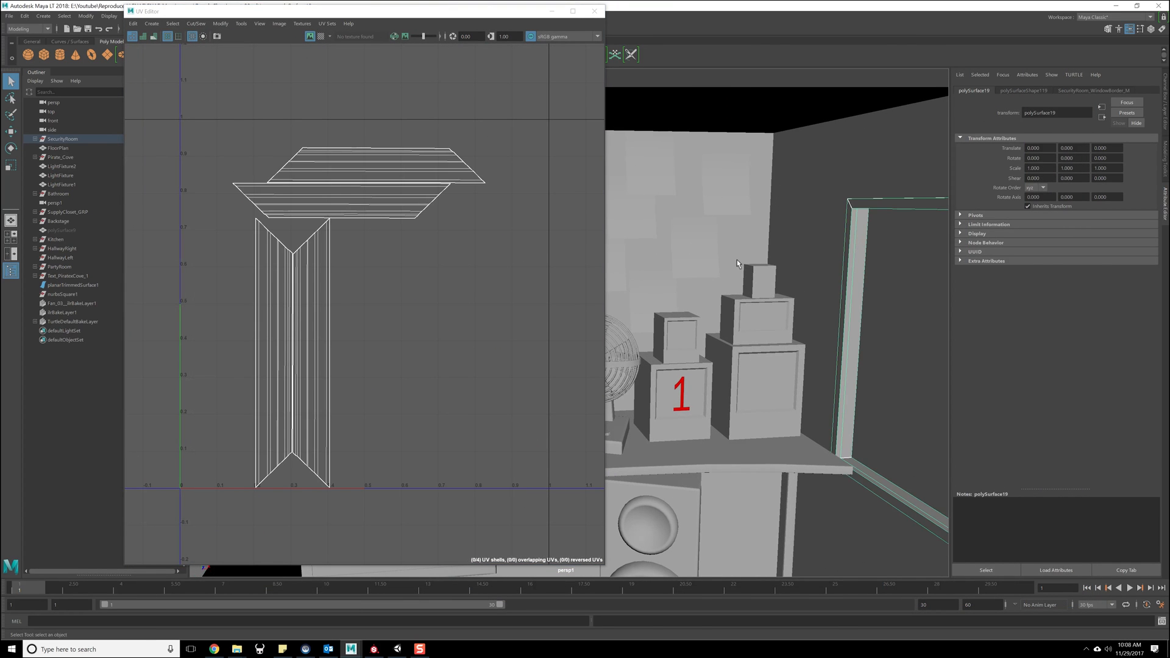
middle_click_drag(738, 260, 758, 262, "alt")
left_click_drag(759, 262, 673, 242, "alt")
left_click_drag(401, 19, 662, 64)
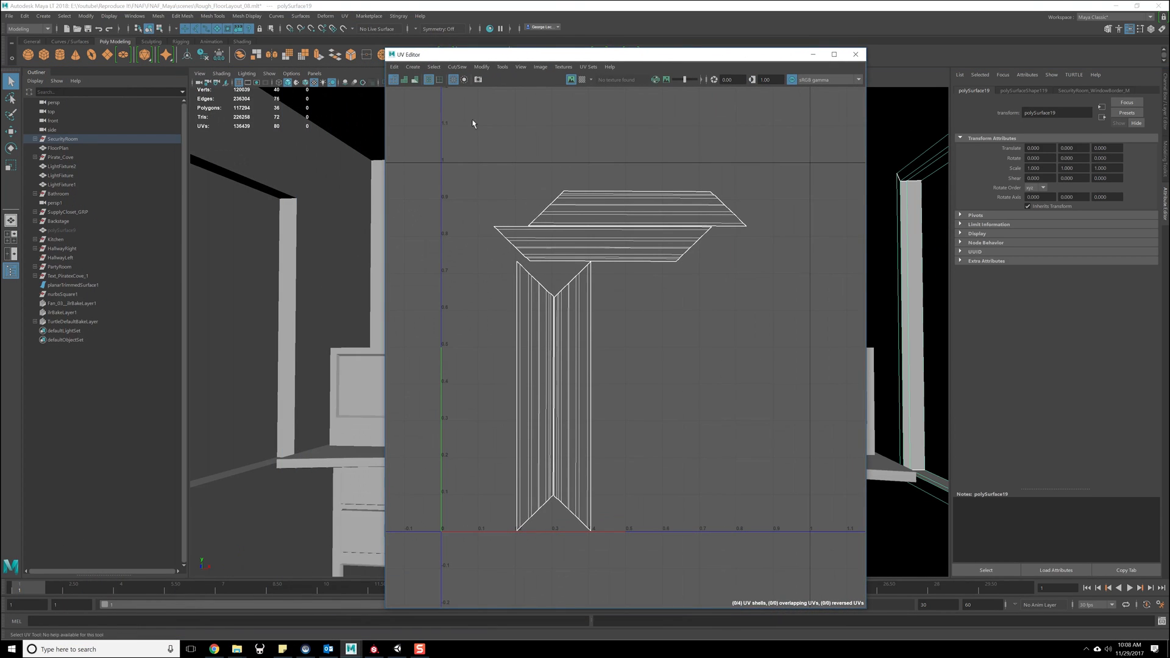
left_click(294, 227, "shift")
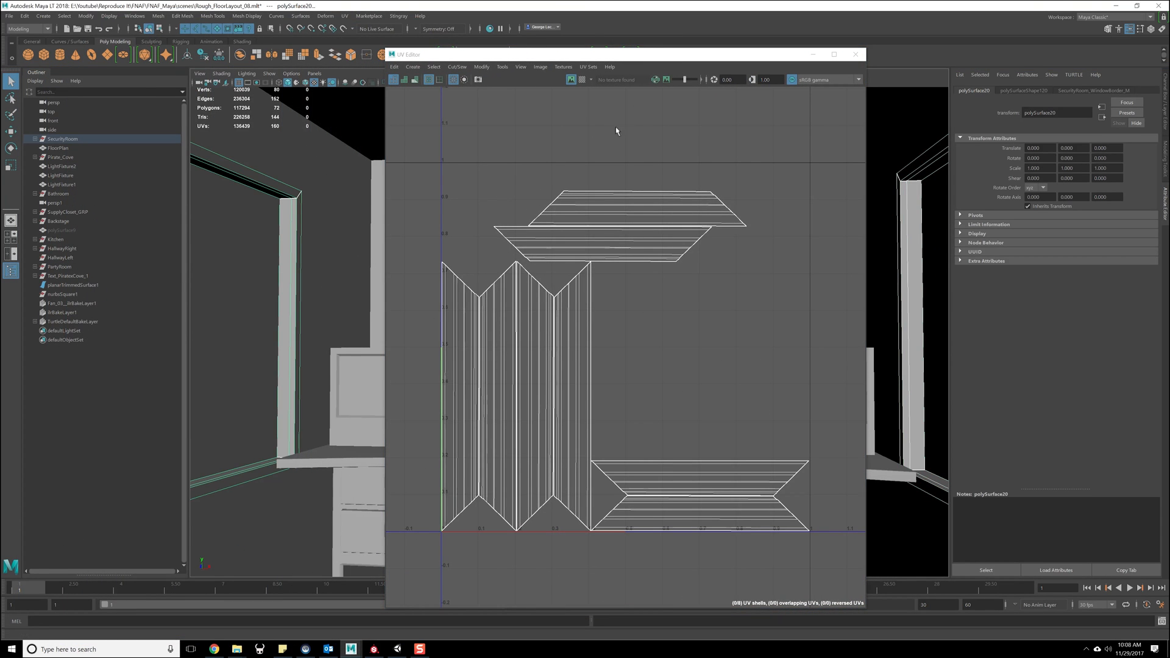
left_click(597, 56)
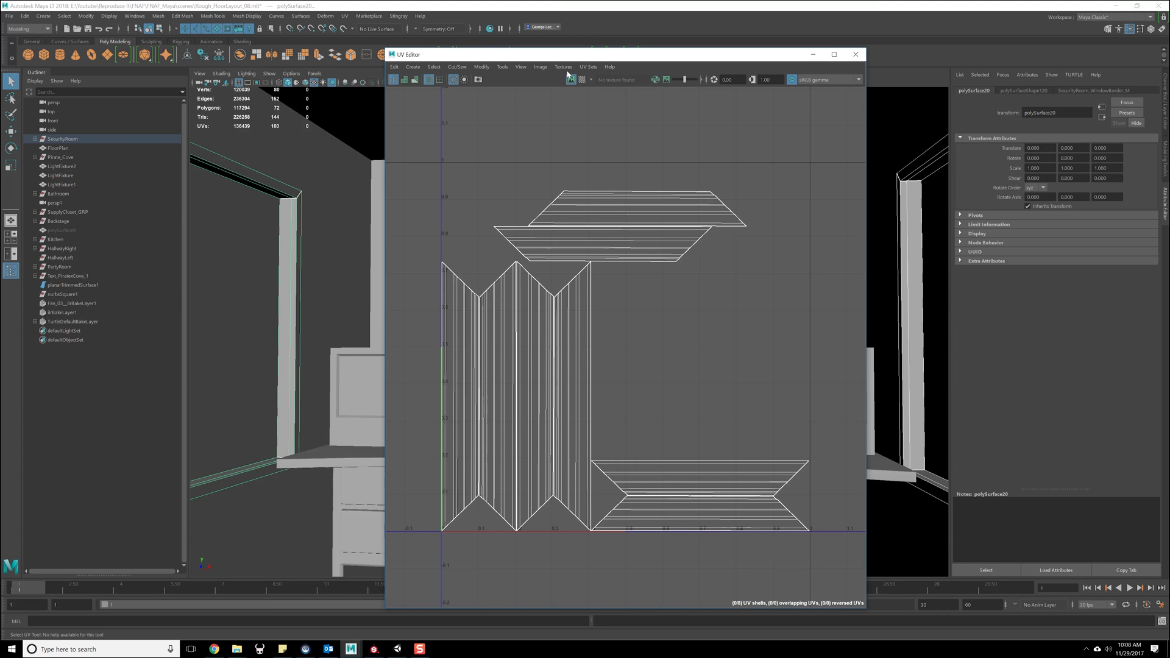
left_click_drag(588, 61, 531, 62)
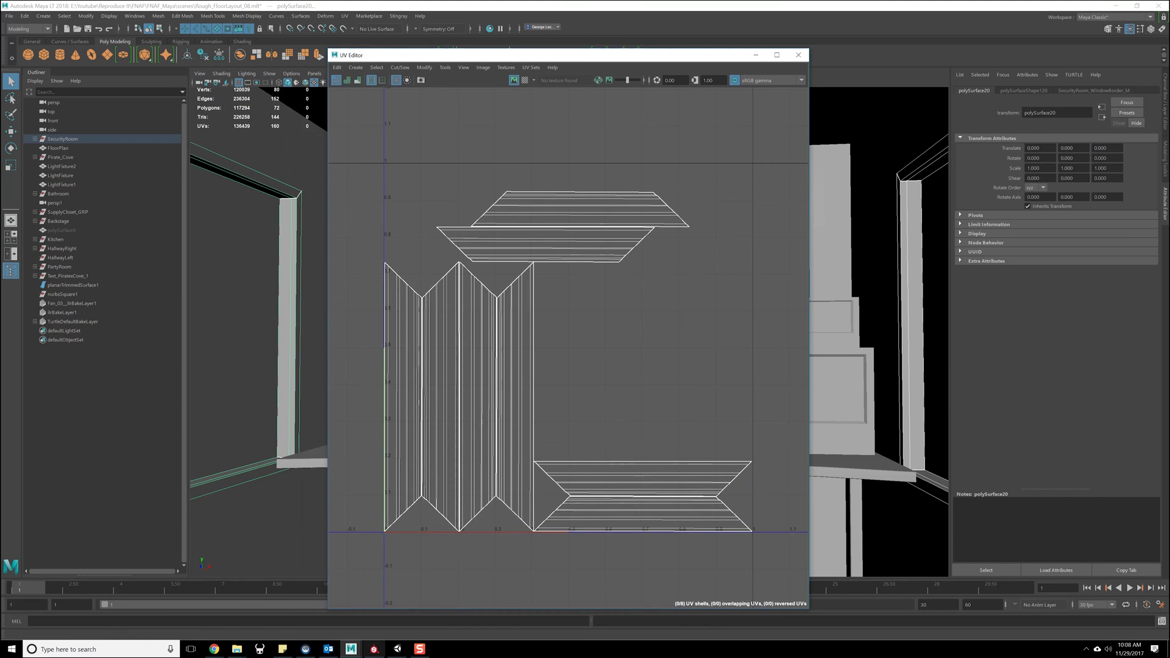
- Switch to Unity, select the right window frame and view the albedo texture of its SecurityRoom_WindowBorder_M material
mouse_move(398, 649)
left_click(428, 621)
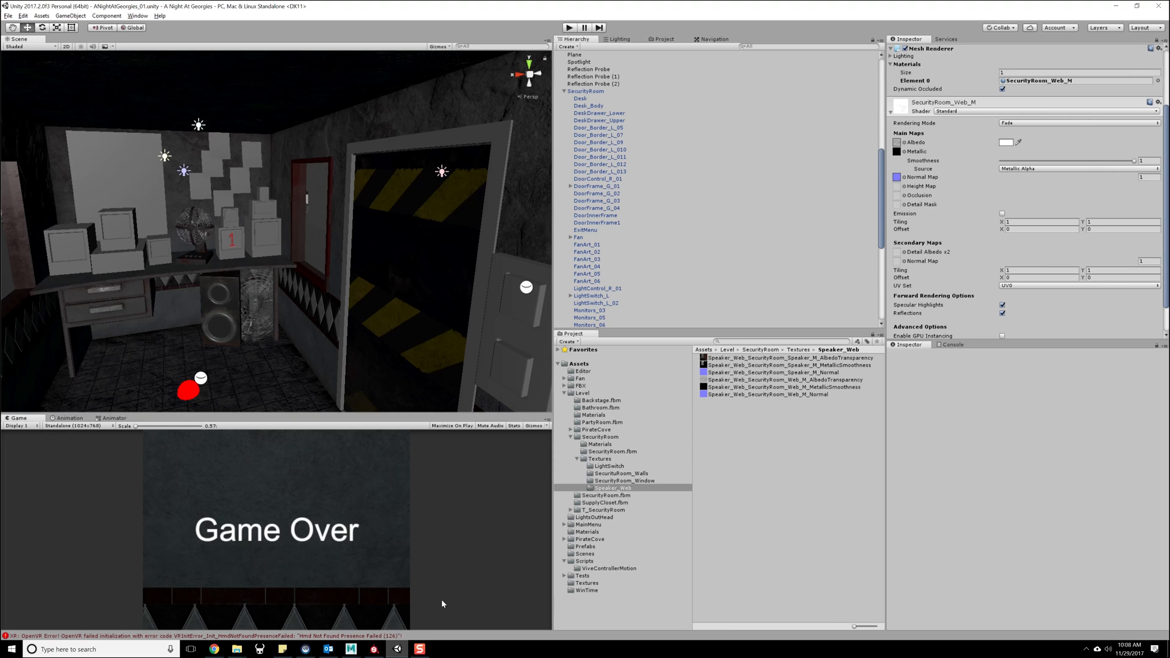
left_click(299, 184)
left_click(323, 189)
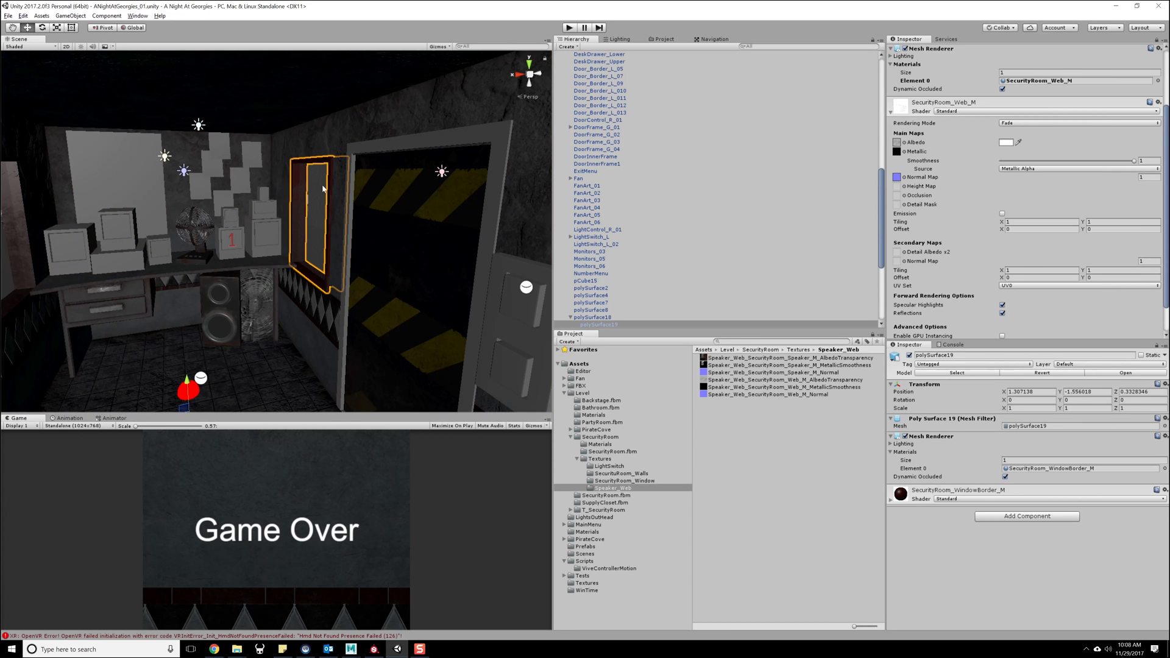
left_click(891, 500)
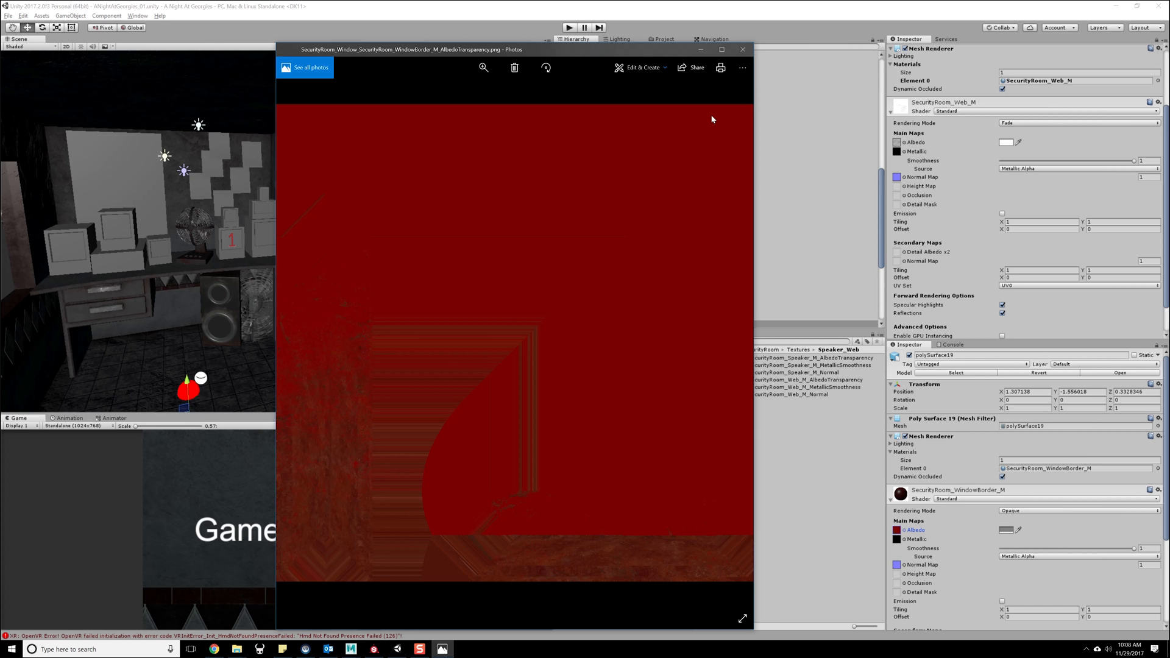
left_click(742, 49)
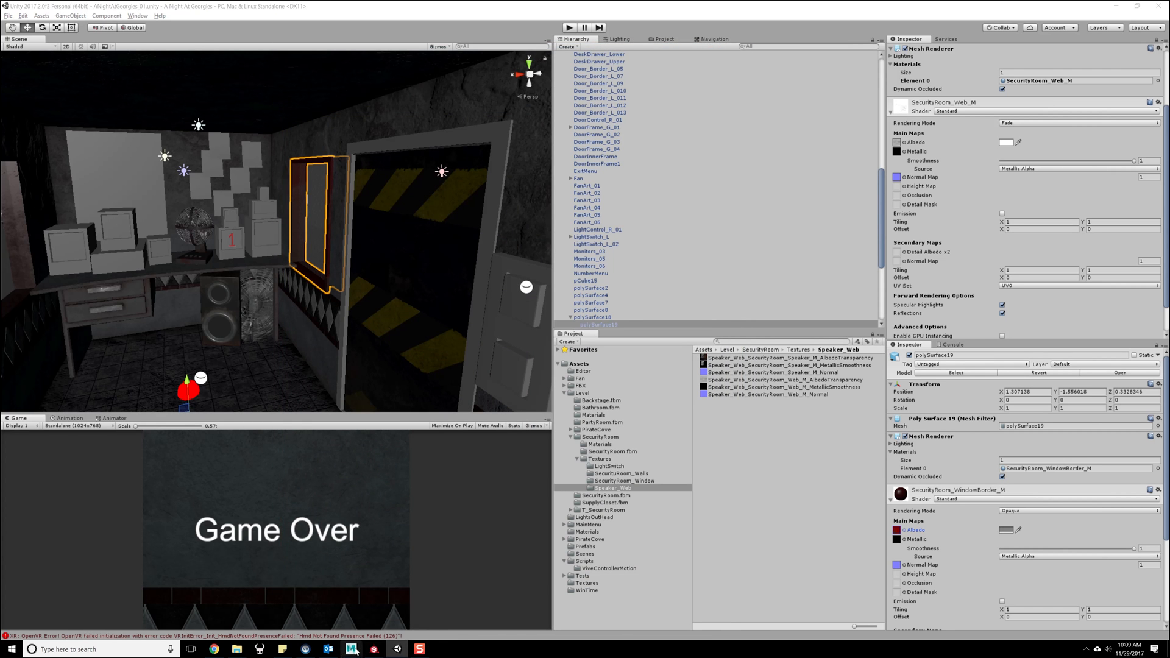
- Switch to Maya, move the UV Editor aside and select the left window frame followed by the right one
mouse_move(351, 649)
left_click(379, 617)
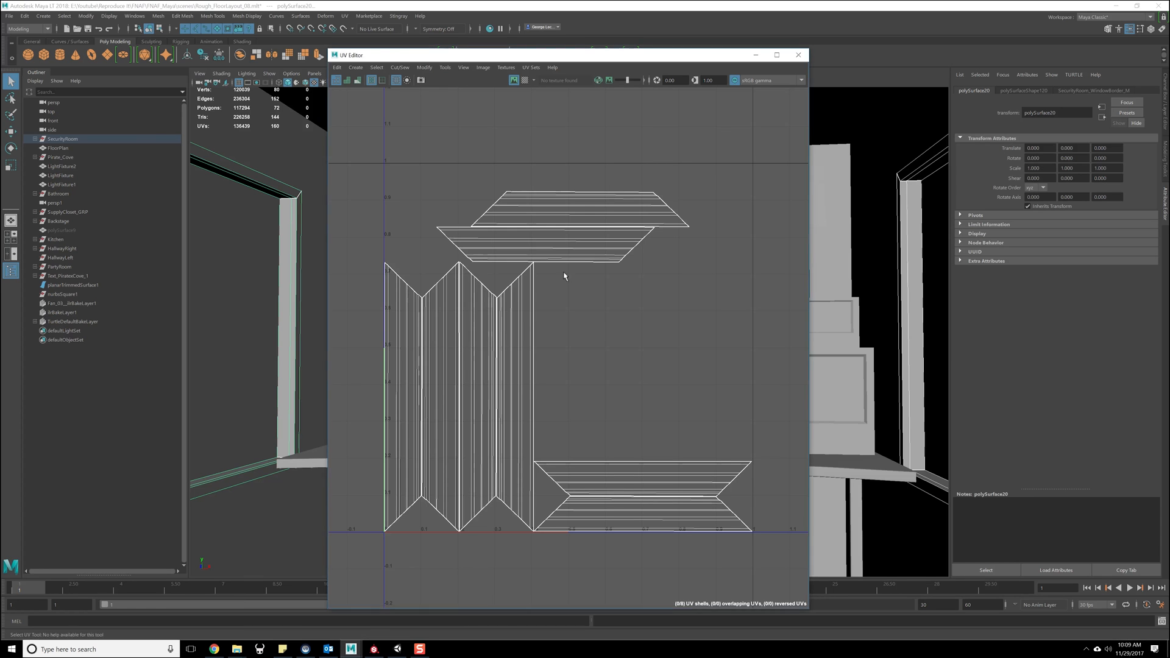
left_click_drag(609, 56, 1169, 47)
left_click(292, 216)
left_click(918, 190, "shift")
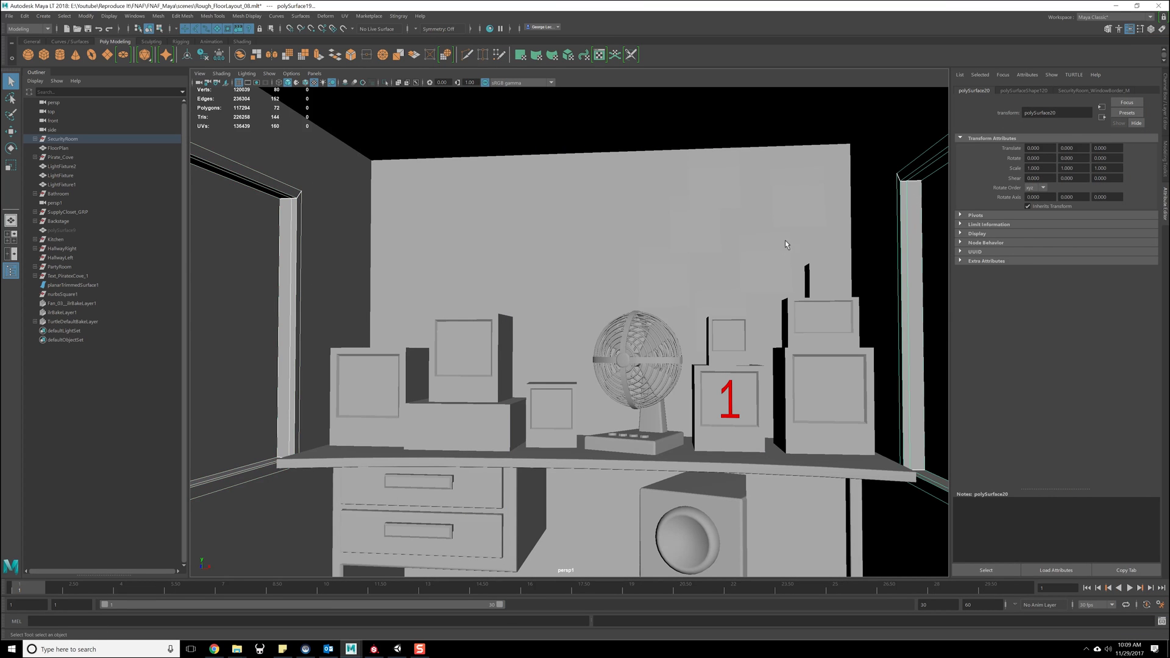
left_click_drag(788, 246, 786, 245, "alt")
- Transfer the UV sets from the left window frame to the right one with Topology sample space, then save the scene
left_click(370, 19)
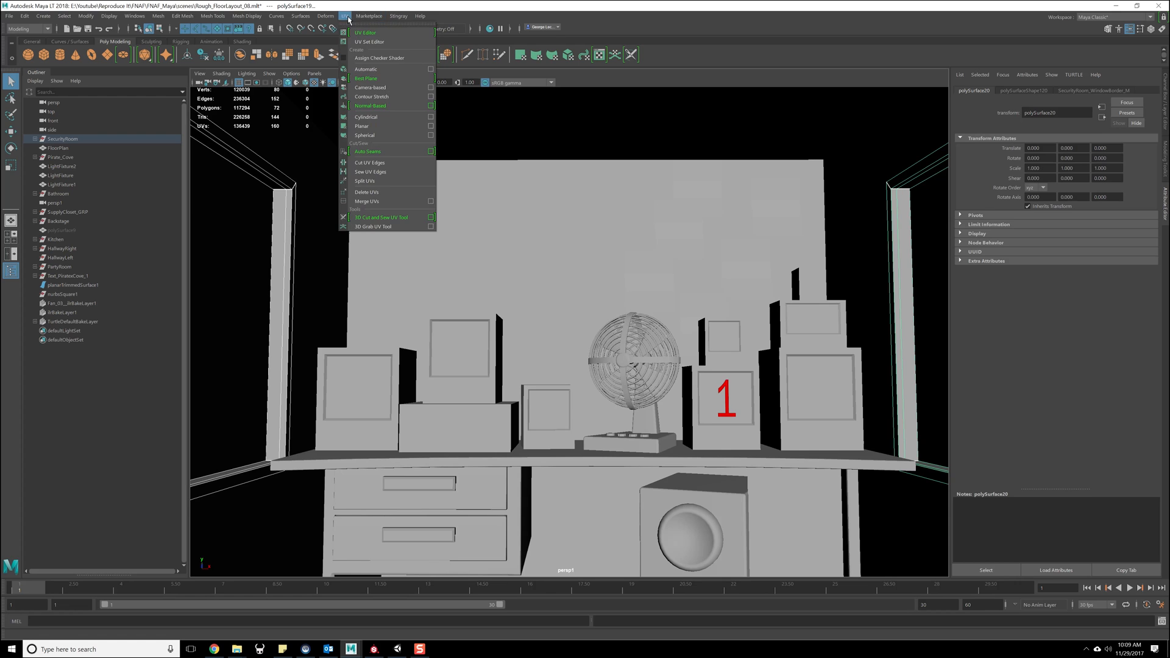
left_click(158, 16)
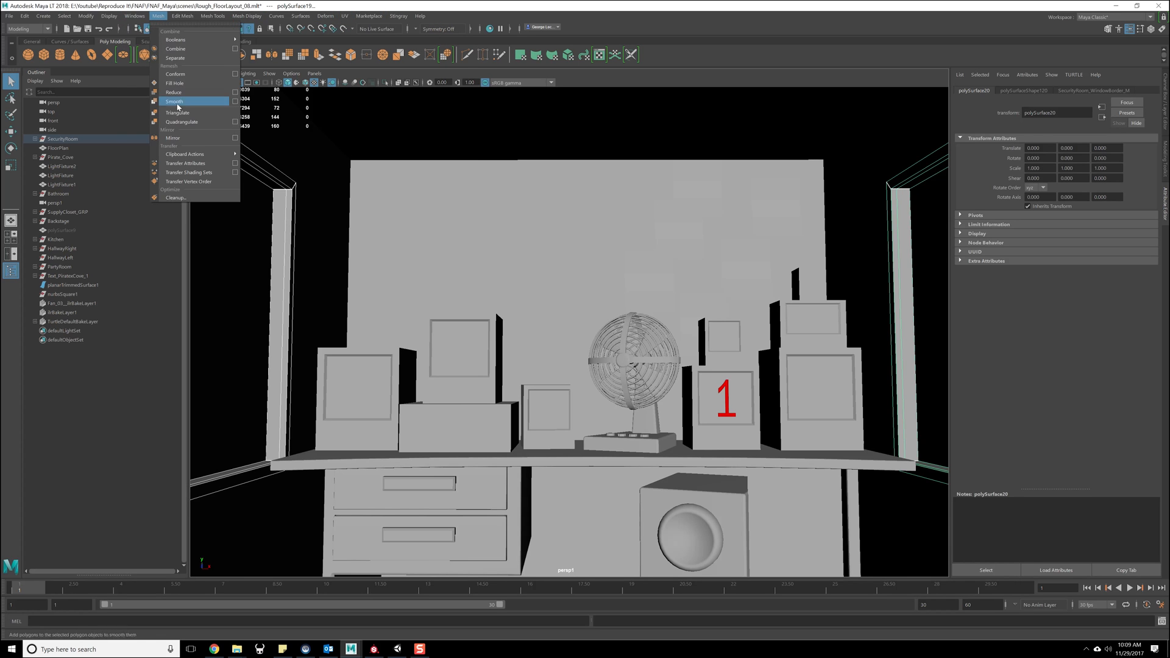
left_click(236, 164)
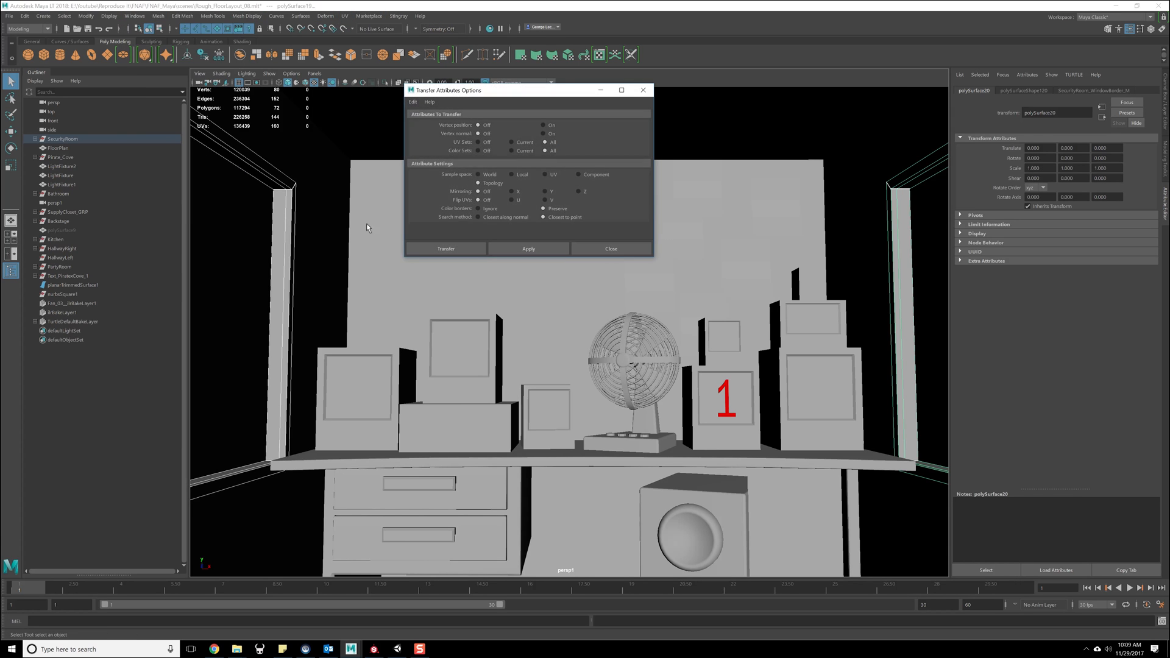
left_click_drag(1169, 83, 739, 55)
left_click_drag(477, 91, 289, 84)
left_click(458, 82)
left_click_drag(539, 56, 1169, 74)
left_click_drag(733, 210, 726, 212, "alt")
key("ctrl+s")
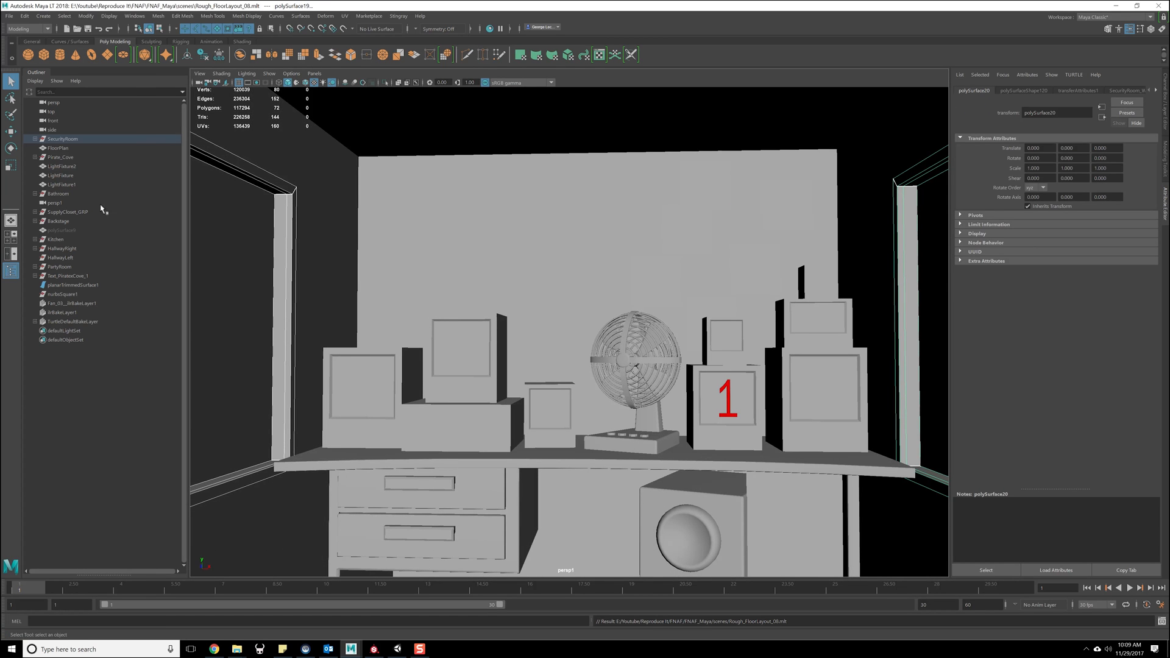
- Export the SecurityRoom group as SecurityRoom.fbx into the Unity project's SecurityRoom folder, replacing the existing file
left_click(67, 140)
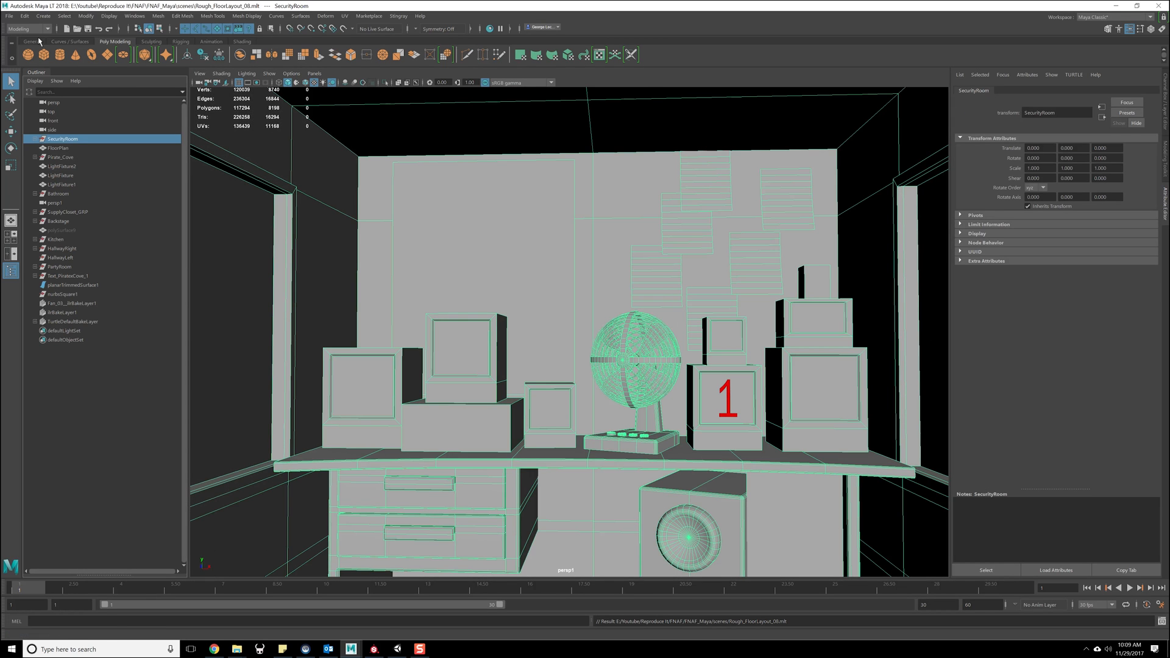
left_click(10, 16)
left_click(135, 166)
double_click(361, 187)
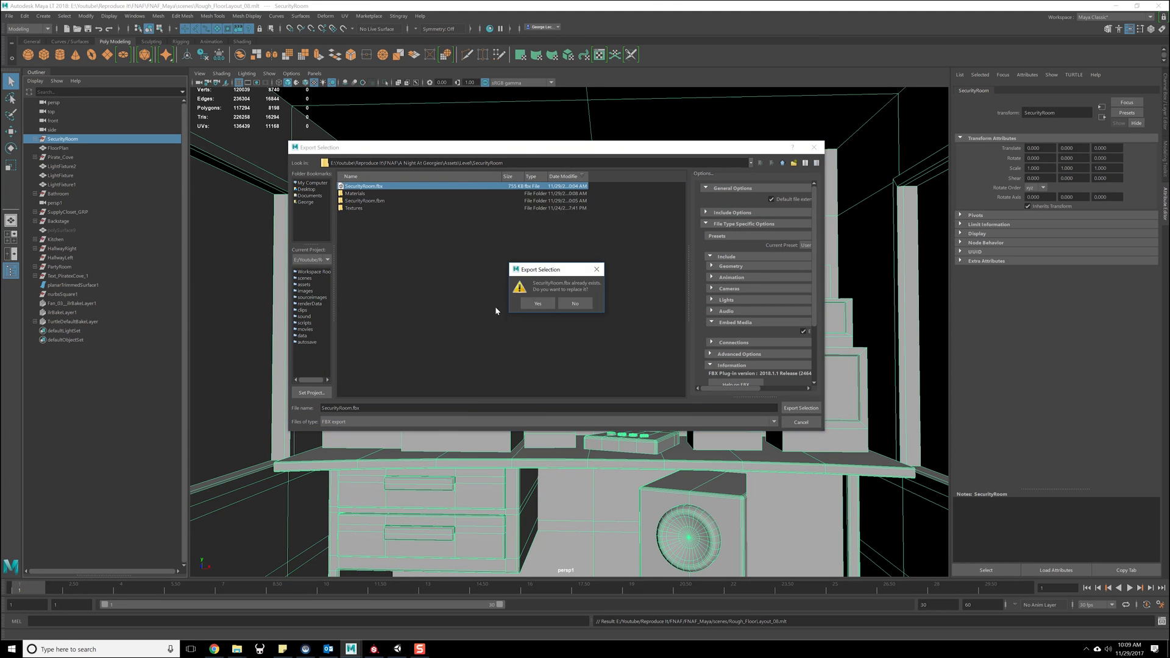
left_click(538, 303)
- Switch to Unity, let the model reimport and examine both window frames in the security room
left_click(398, 649)
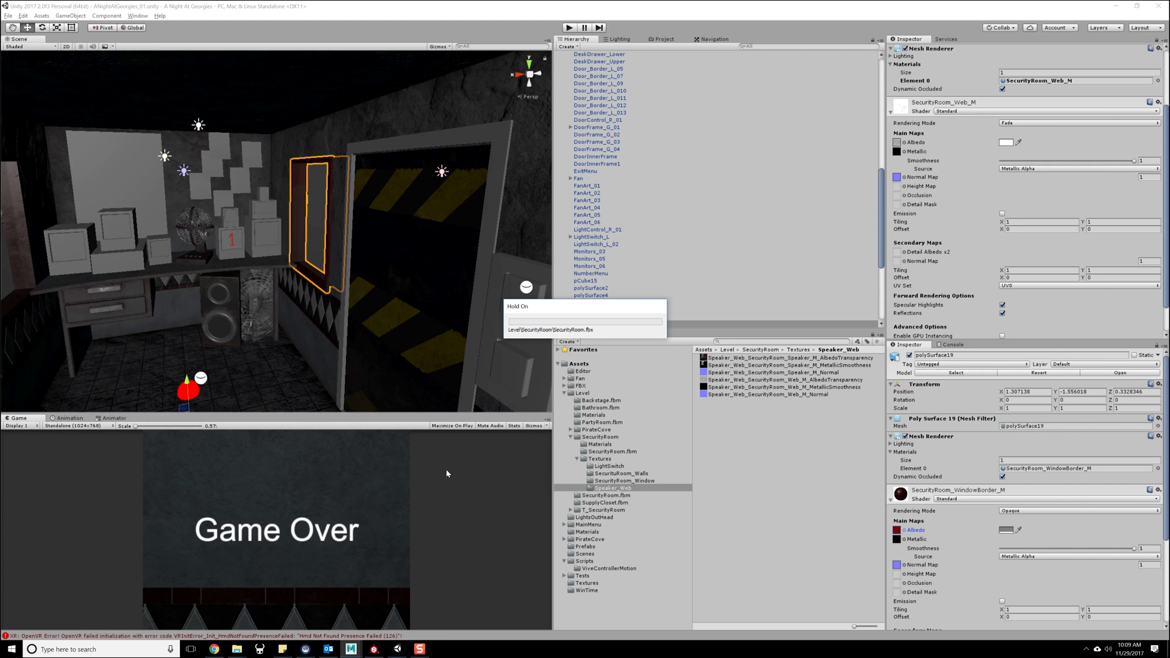
middle_click_drag(279, 226, 290, 243)
scroll(287, 249, "up", 5)
right_click_drag(290, 244, 246, 239)
middle_click_drag(213, 251, 245, 242)
scroll(258, 245, "down", 10)
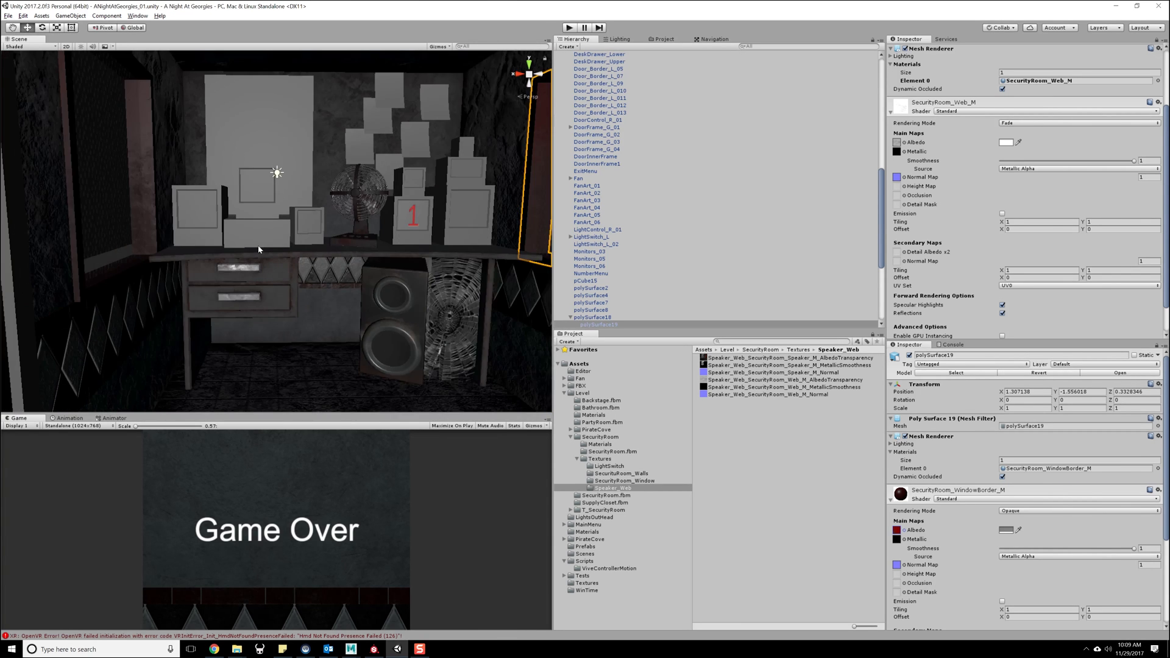
scroll(259, 250, "down", 3)
scroll(268, 249, "up", 8)
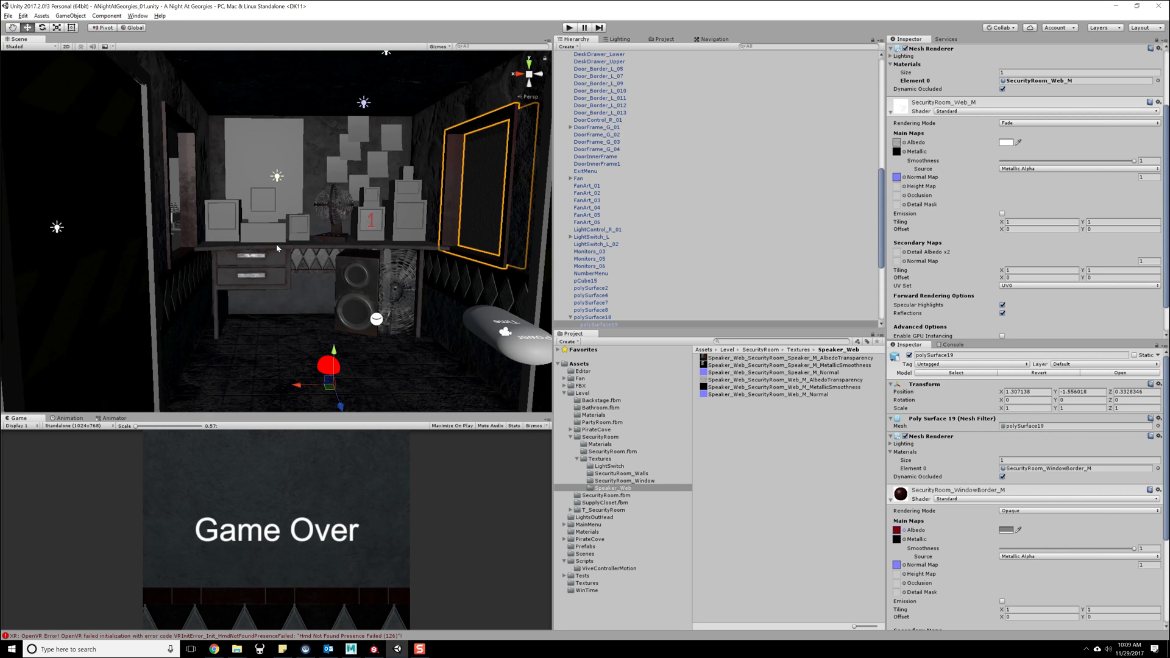
right_click_drag(277, 248, 126, 228)
right_click_drag(290, 241, 339, 250)
- Show the OpenVR error's details in the console and switch to Maya
left_click(362, 635)
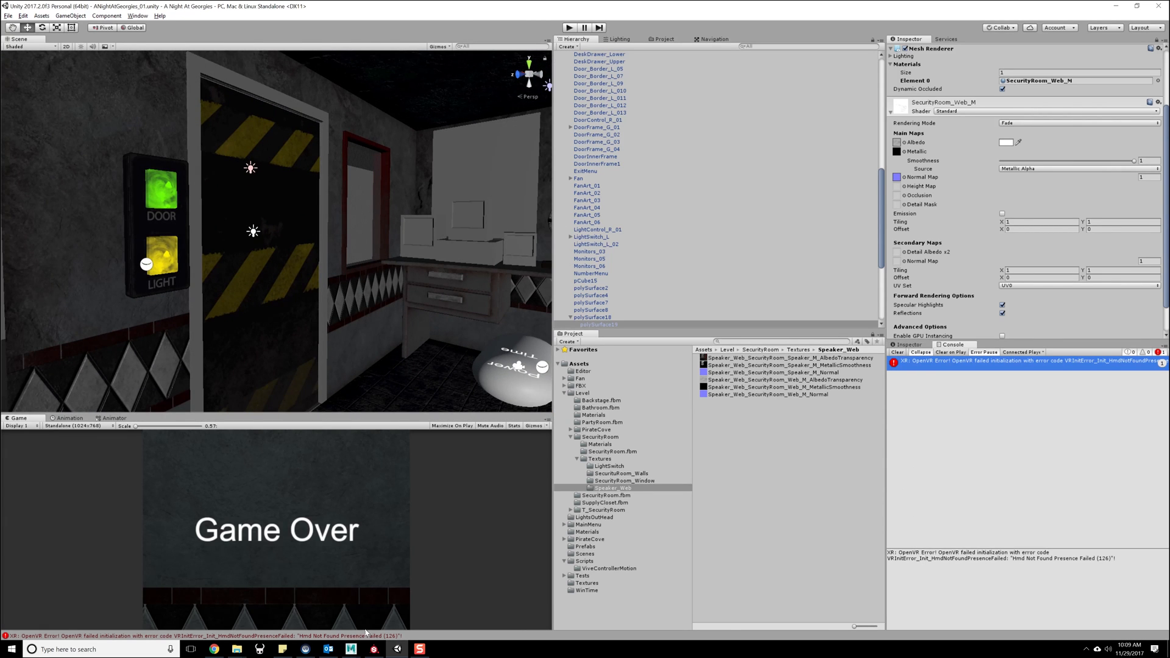
left_click(357, 644)
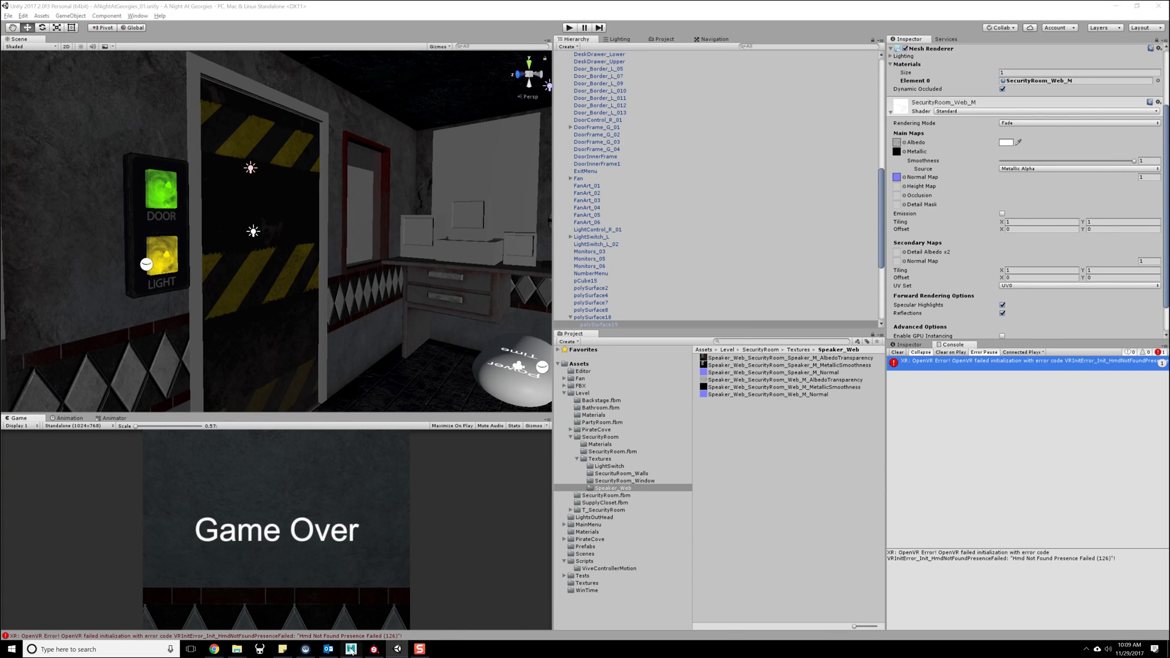
left_click(389, 620)
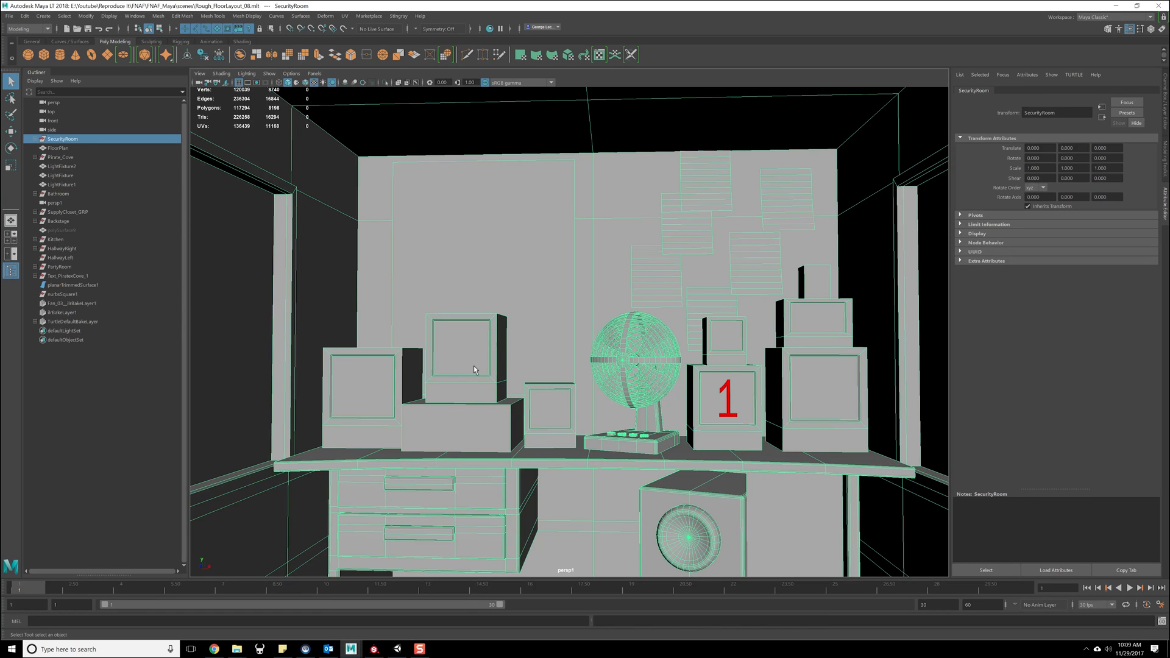
- Select the whole LightSwitch_L group on the wall beside the left door
left_click(470, 361)
left_click_drag(446, 349, 557, 345, "alt")
right_click_drag(556, 346, 571, 503, "alt")
middle_click_drag(504, 350, 569, 367, "alt")
left_click(261, 391)
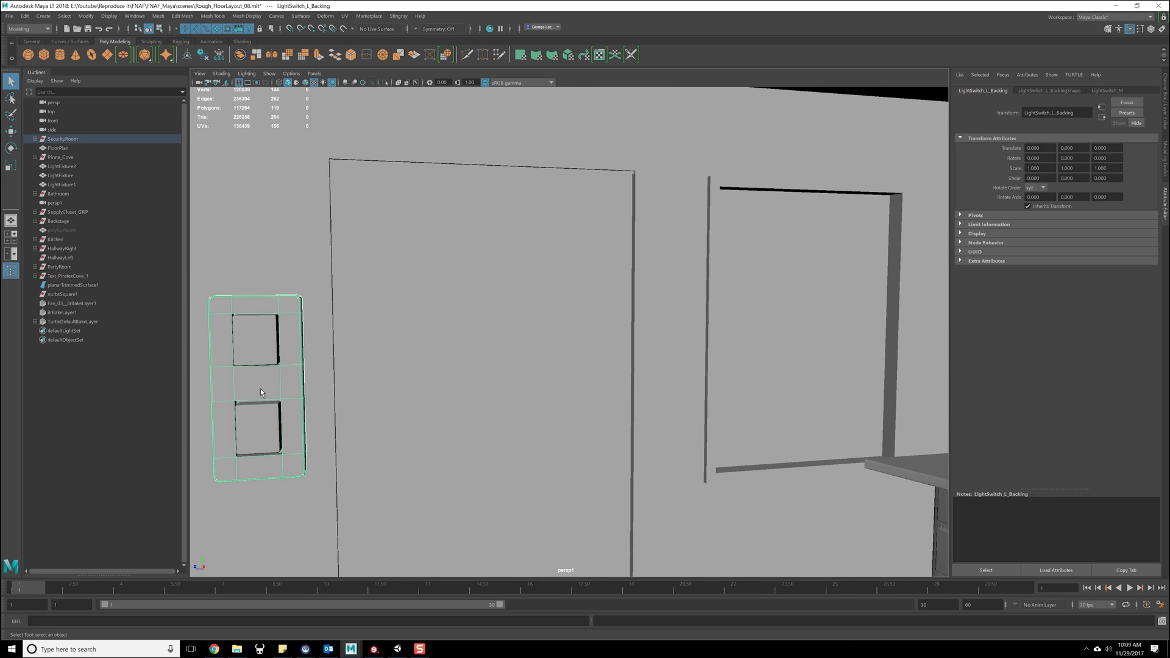
key("f")
left_click_drag(426, 386, 606, 329, "alt")
middle_click_drag(627, 305, 604, 322, "alt")
left_click(583, 190)
left_click_drag(635, 261, 496, 266, "alt")
left_click(395, 279)
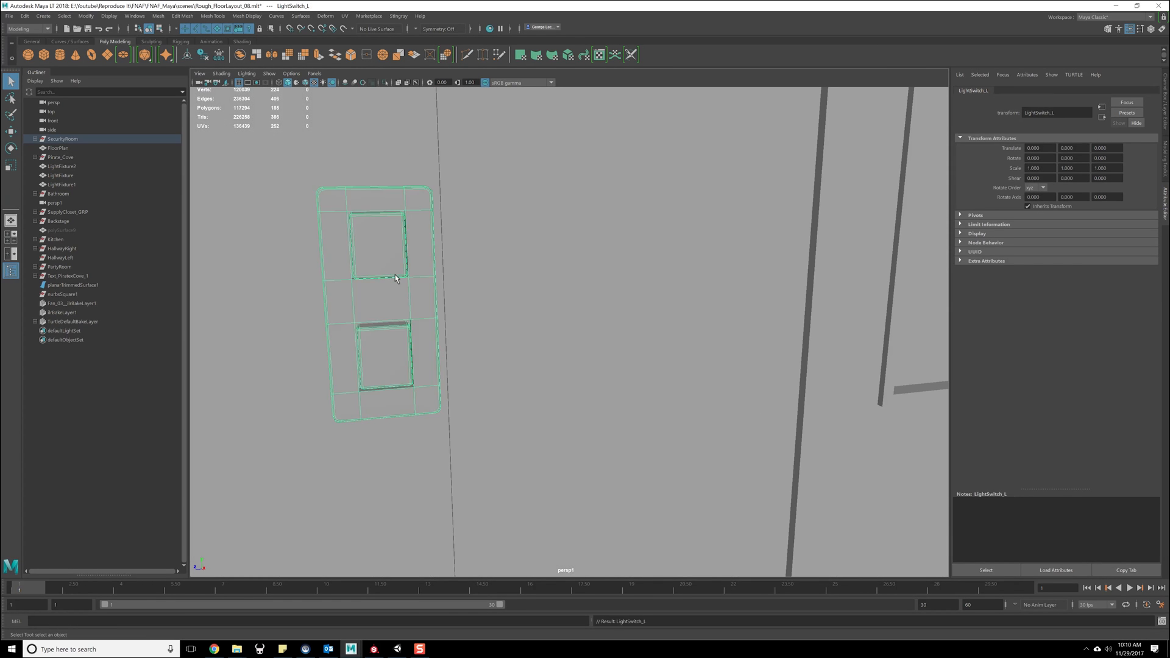
key("f")
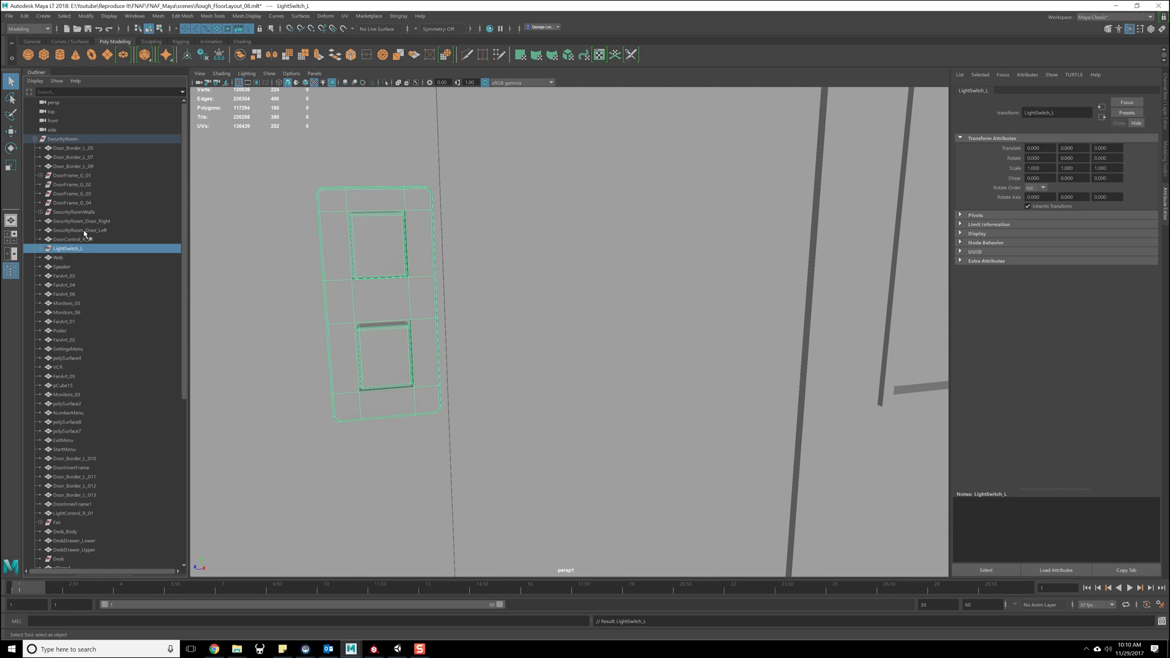
- Duplicate the LightSwitch_L group and rename the copy LightSwitch_R
left_click(71, 256)
left_click(70, 249)
key("ctrl+d")
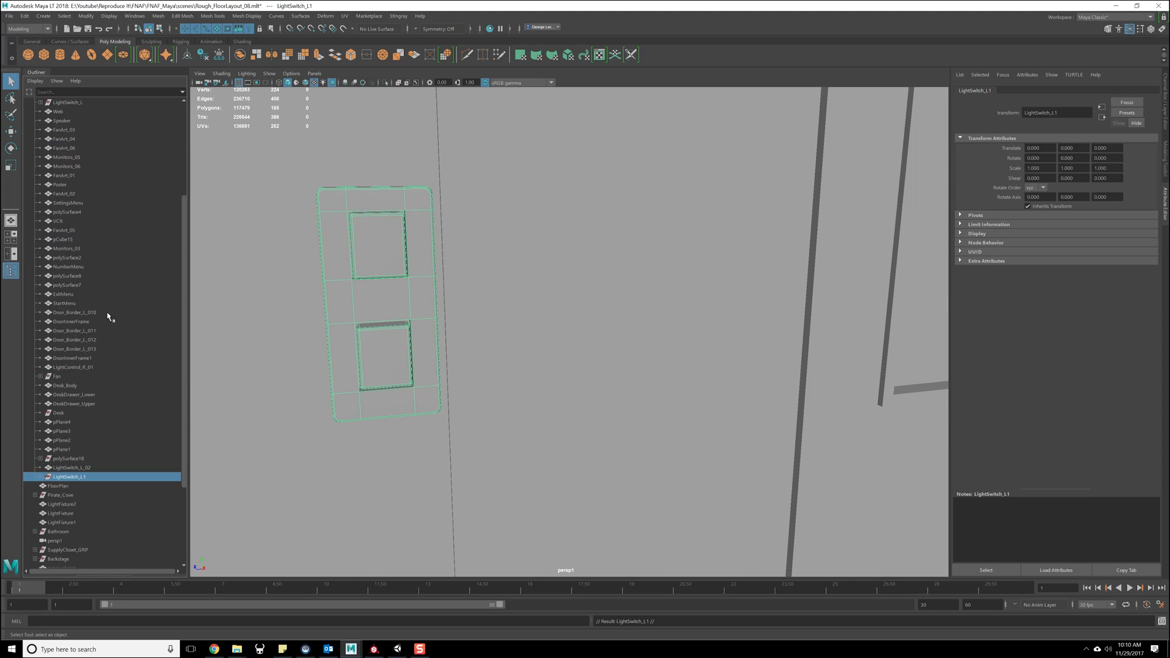
double_click(71, 404)
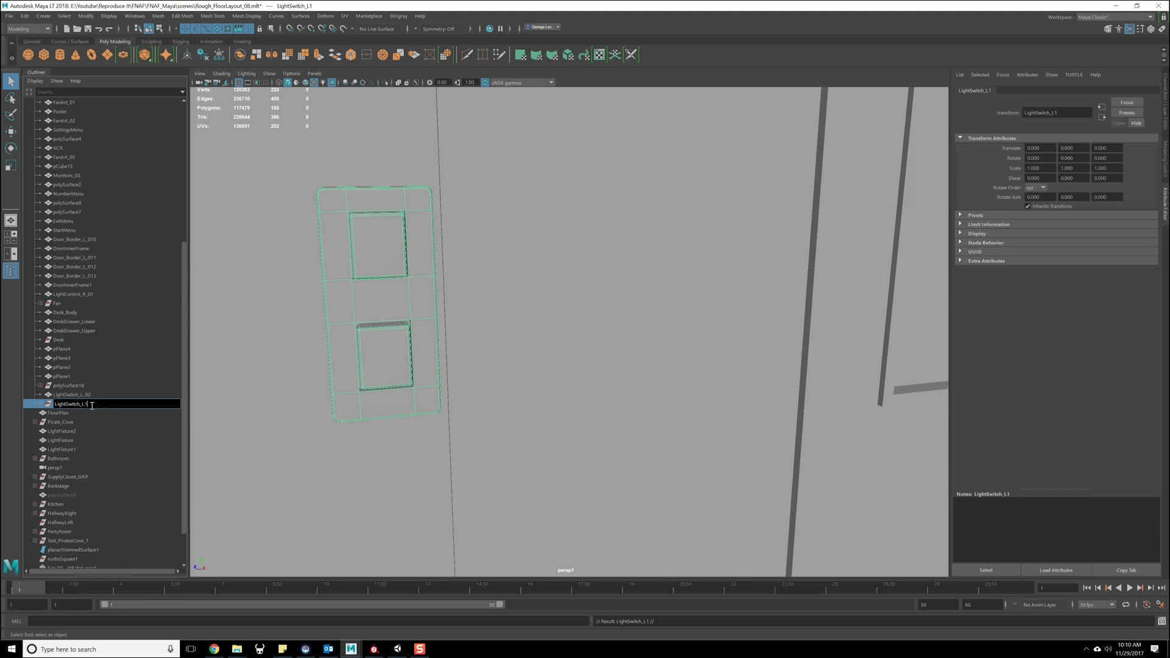
key("Return")
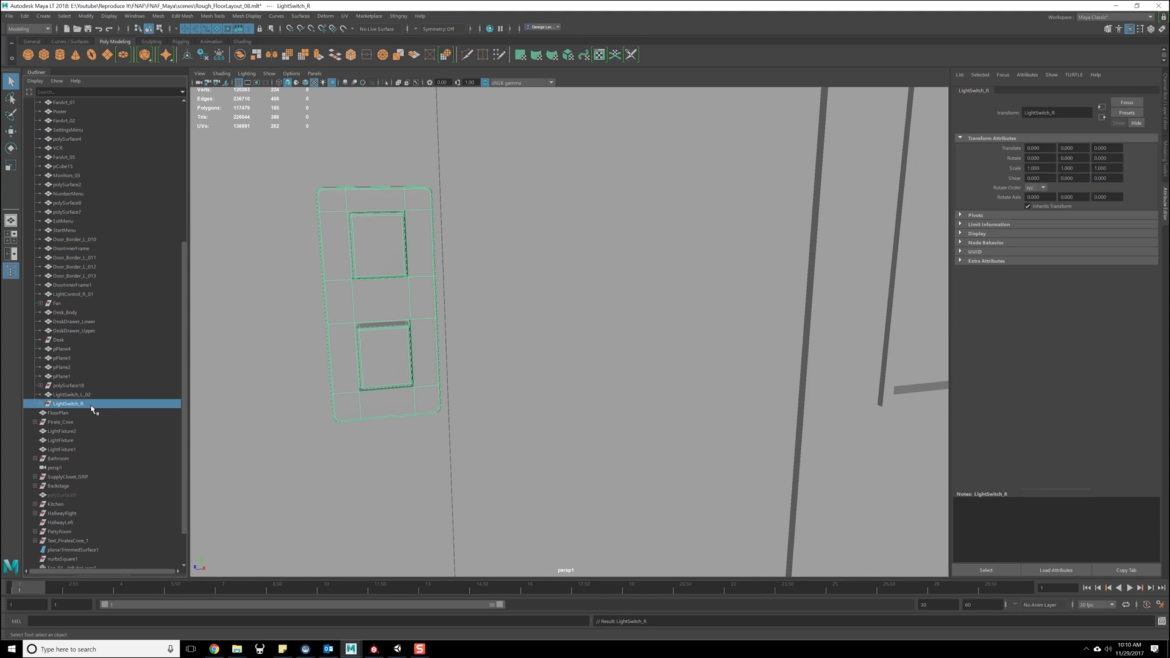
- Move LightSwitch_R about 1.06 units along X, away from the left wall and into the room
left_click_drag(310, 335, 337, 338, "alt")
scroll(335, 341, "down", 3)
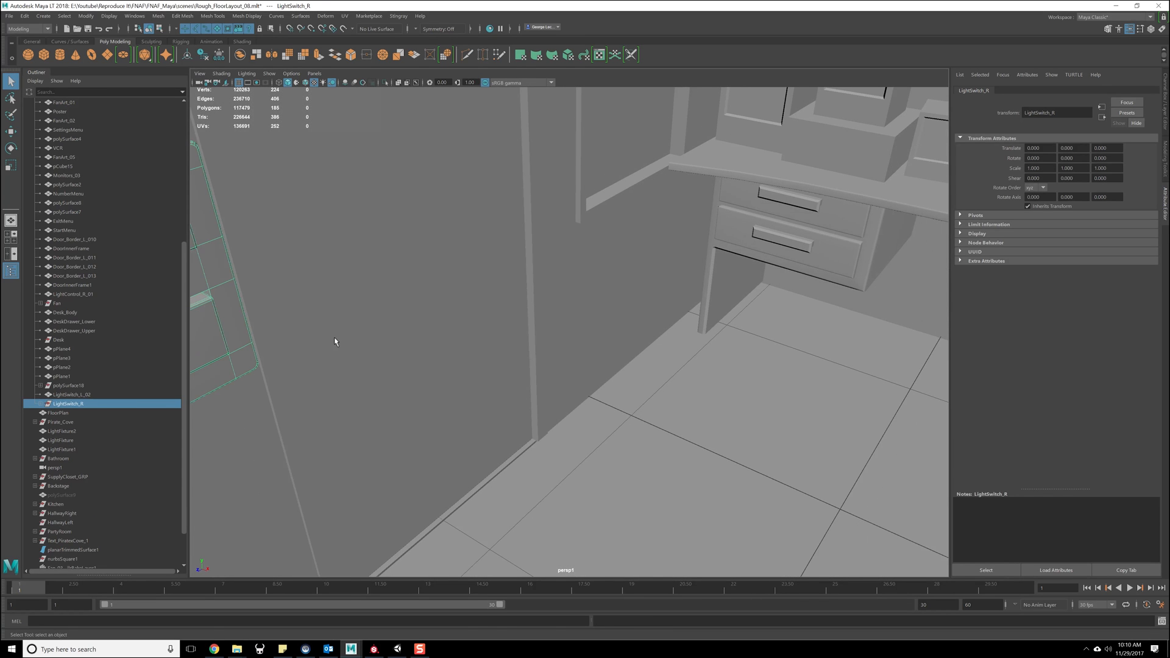
key("w")
scroll(250, 357, "down", 1)
left_click_drag(326, 318, 592, 444)
key("f")
left_click_drag(457, 421, 527, 425, "alt")
key("d")
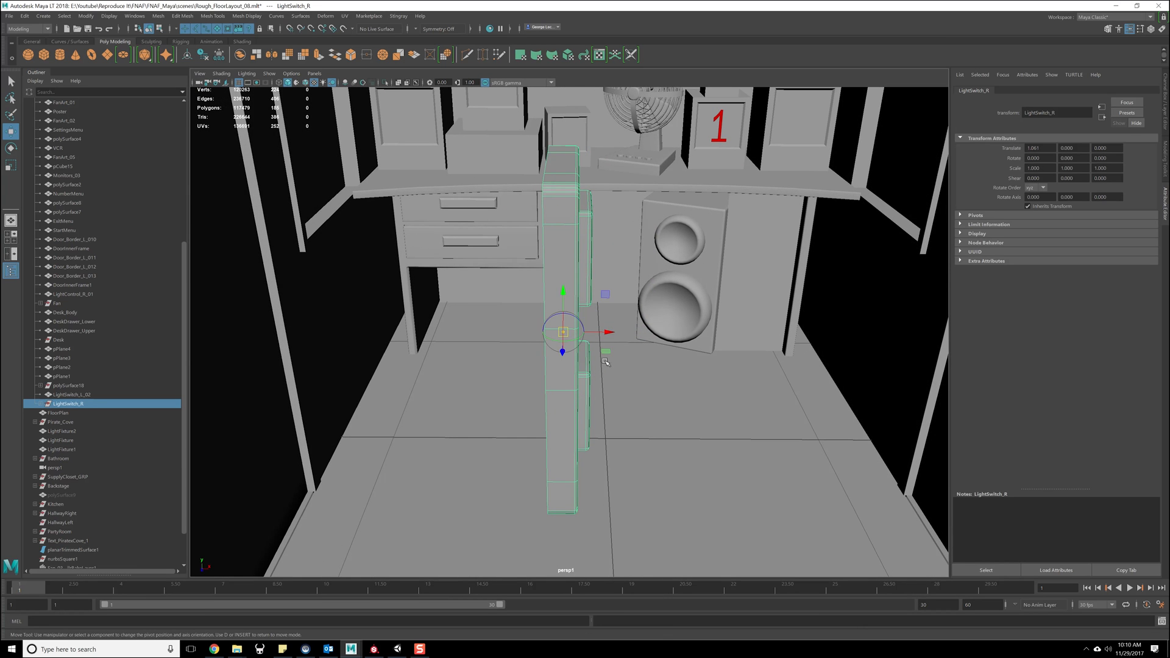
left_click_drag(602, 336, 755, 375)
middle_click_drag(756, 375, 621, 350, "alt")
left_click_drag(622, 351, 592, 356, "alt")
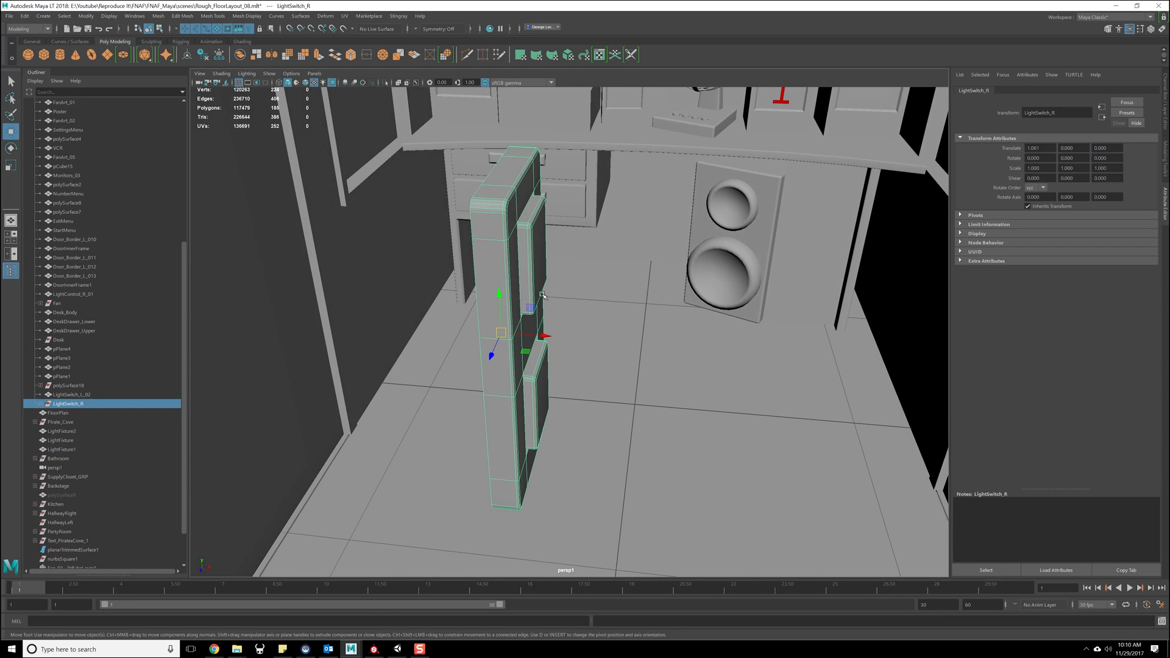
- Mirror LightSwitch_R across the X axis with geometry type Flip and the mirror axis position set to Object
left_click(41, 404)
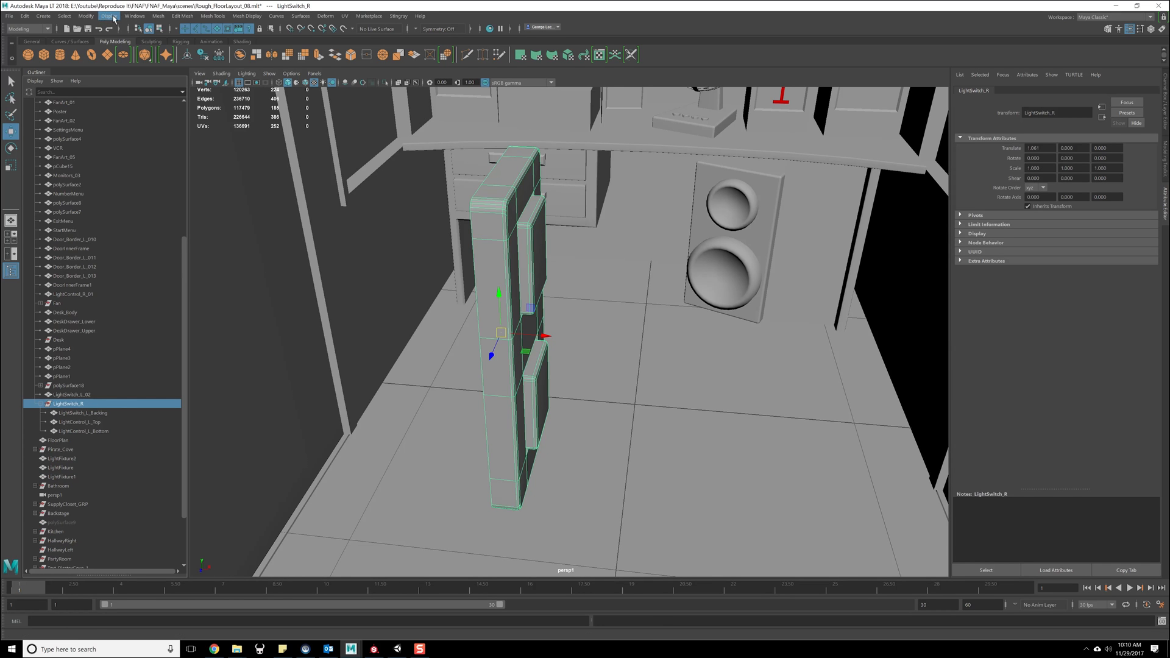
right_click(489, 241, "shift")
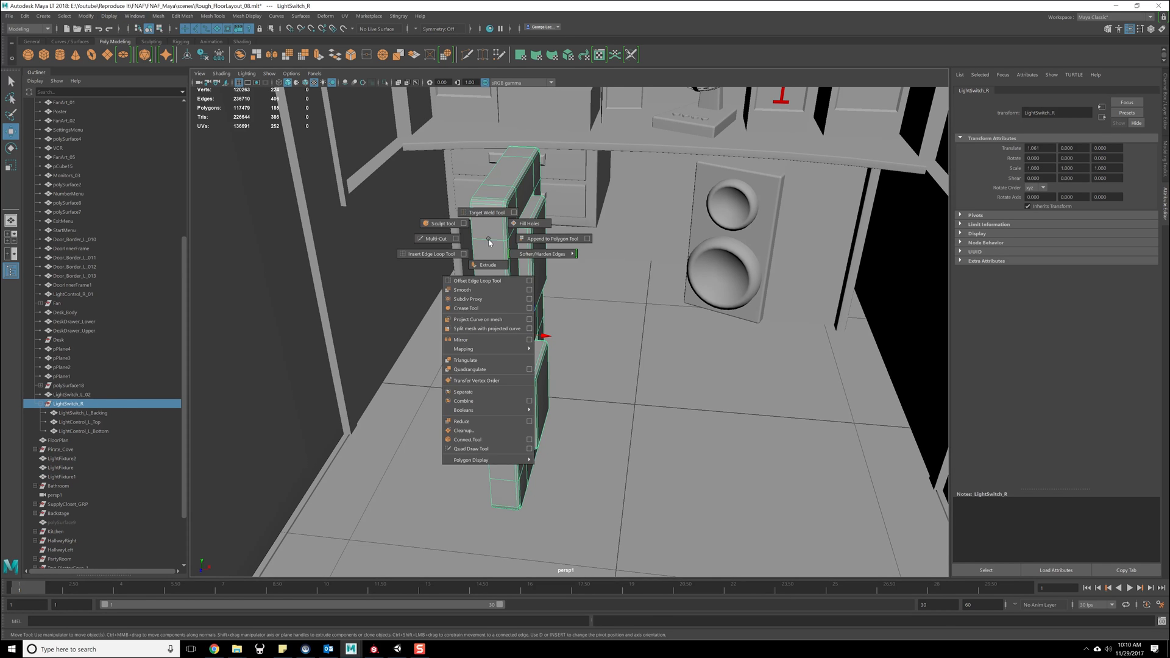
left_click(529, 340)
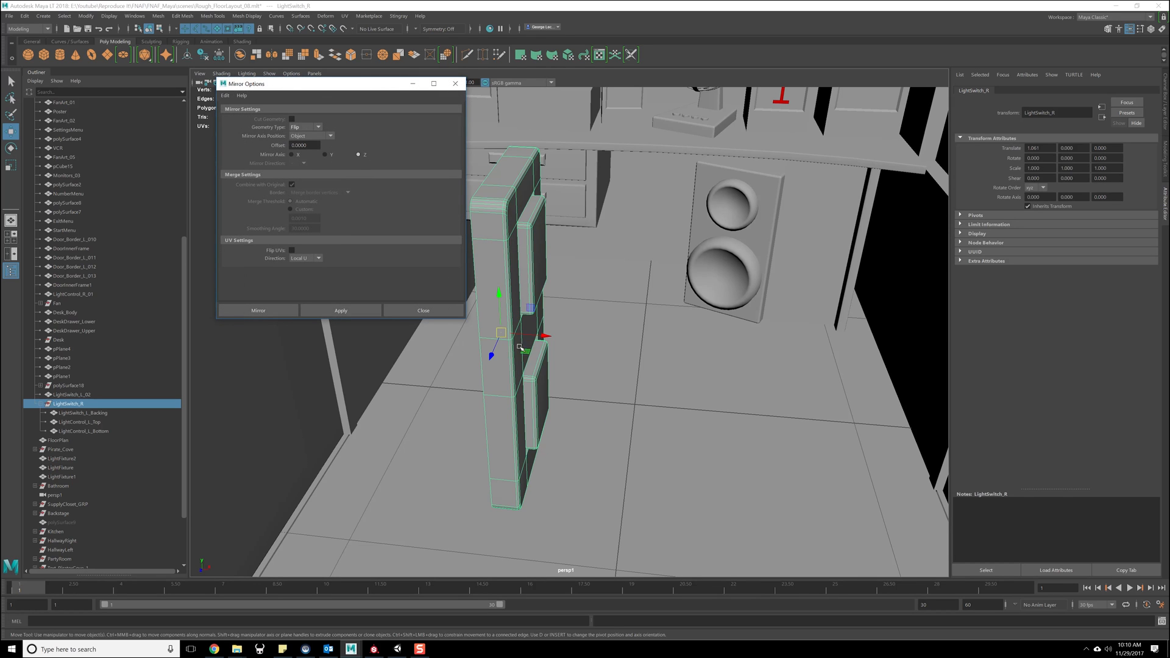
left_click(298, 128)
left_click(353, 135)
left_click(373, 313)
left_click_drag(447, 355, 540, 326, "alt")
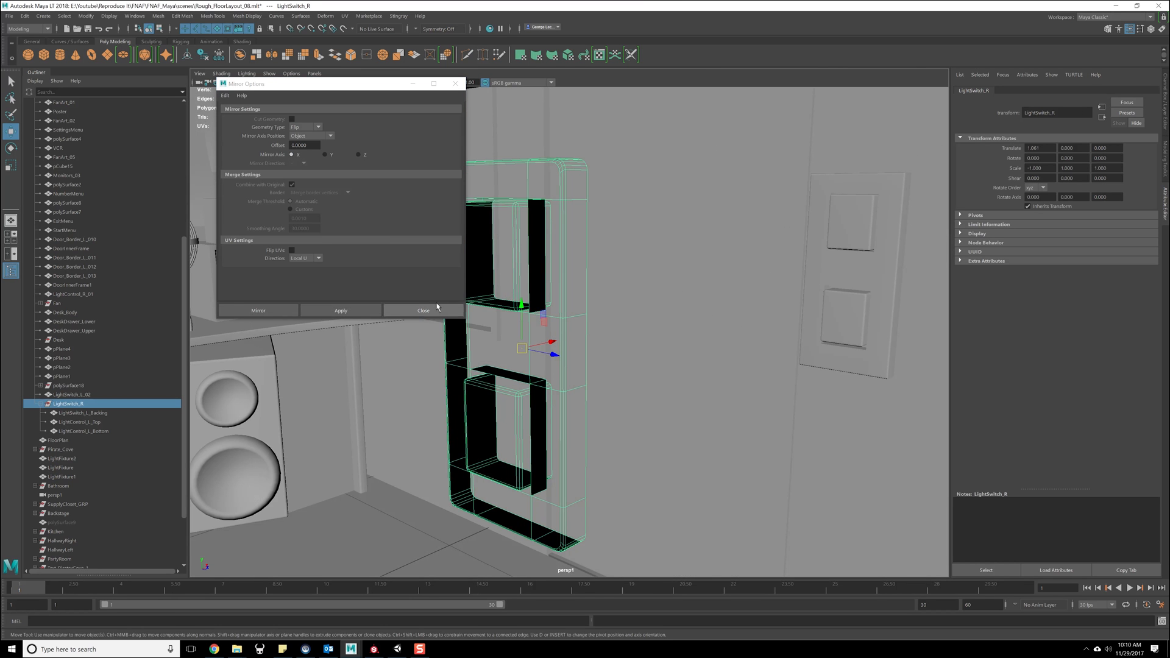
left_click(423, 310)
- Reselect the whole LightSwitch_R group and delete its construction history
left_click_drag(439, 308, 501, 341, "alt")
left_click(515, 321)
left_click_drag(499, 267, 452, 267, "alt")
left_click_drag(451, 223, 539, 258)
scroll(514, 277, "up", 1)
scroll(488, 289, "up", 1)
key("ctrl+z")
scroll(547, 249, "down", 2)
left_click_drag(466, 250, 521, 255, "alt")
left_click(535, 224)
key("Up")
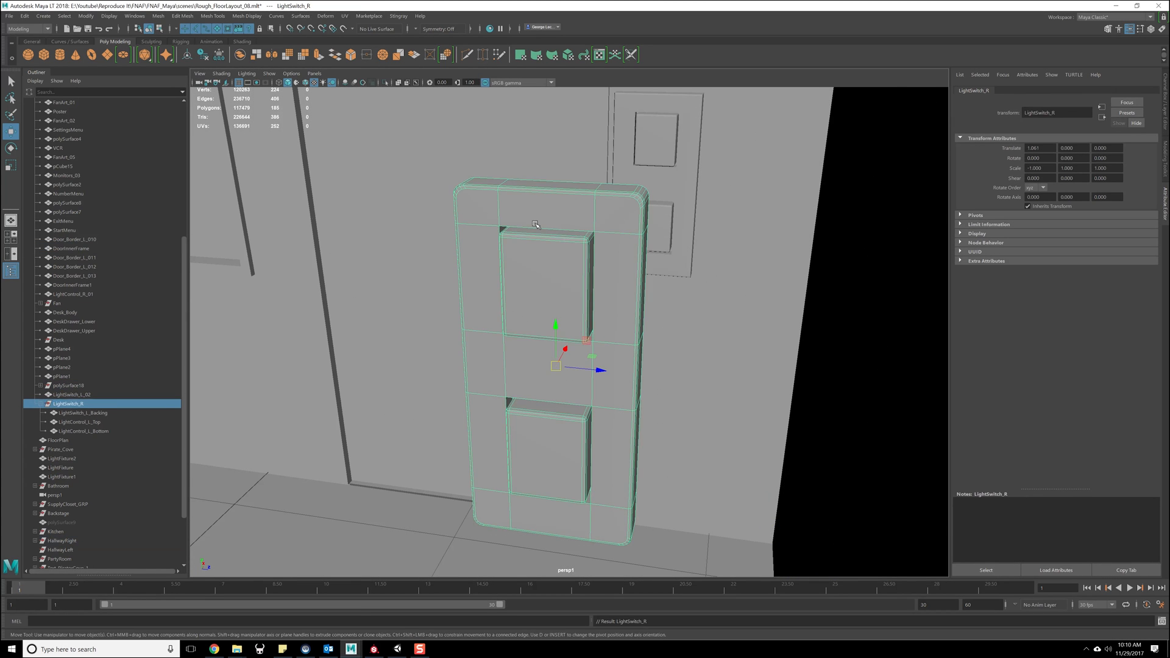
left_click(25, 16)
mouse_move(68, 126)
left_click(159, 134)
- Move LightSwitch_R along X until it stands next to the old light switch on the right wall
left_click_drag(629, 262, 604, 279, "alt")
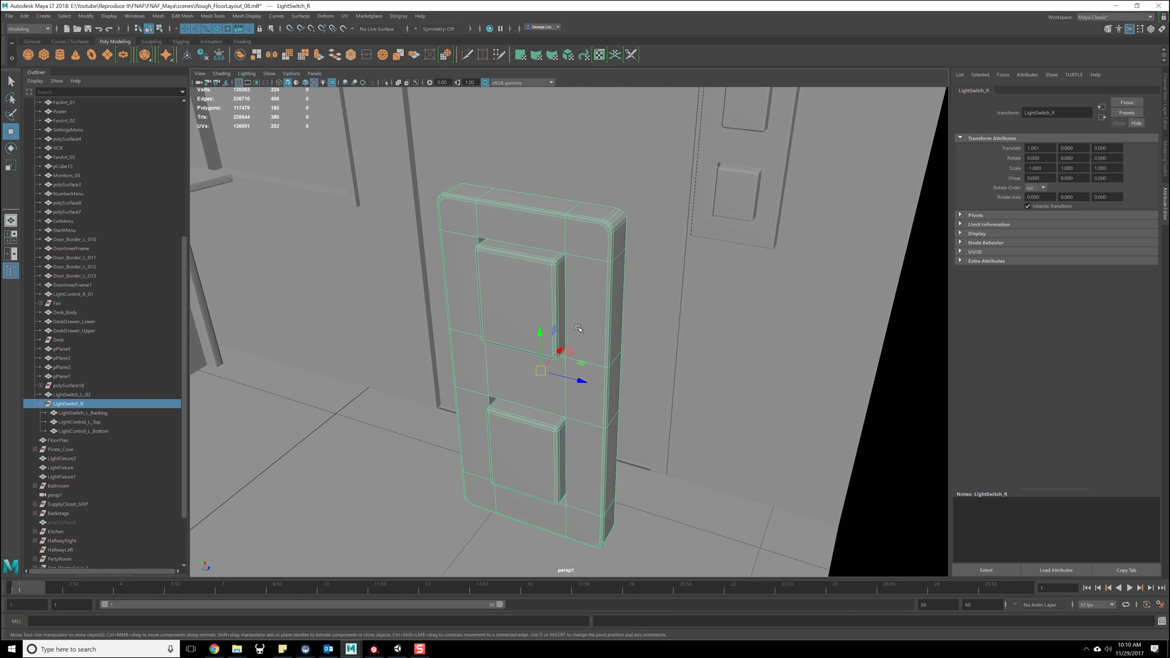
left_click_drag(557, 352, 713, 154)
key("f")
left_click_drag(438, 317, 470, 313, "alt")
- Delete the old right-hand switch parts: DoorControl_R_01, LightControl_R_01 and the LightSwitch_L_02 backing
left_click(389, 241)
left_click(433, 351)
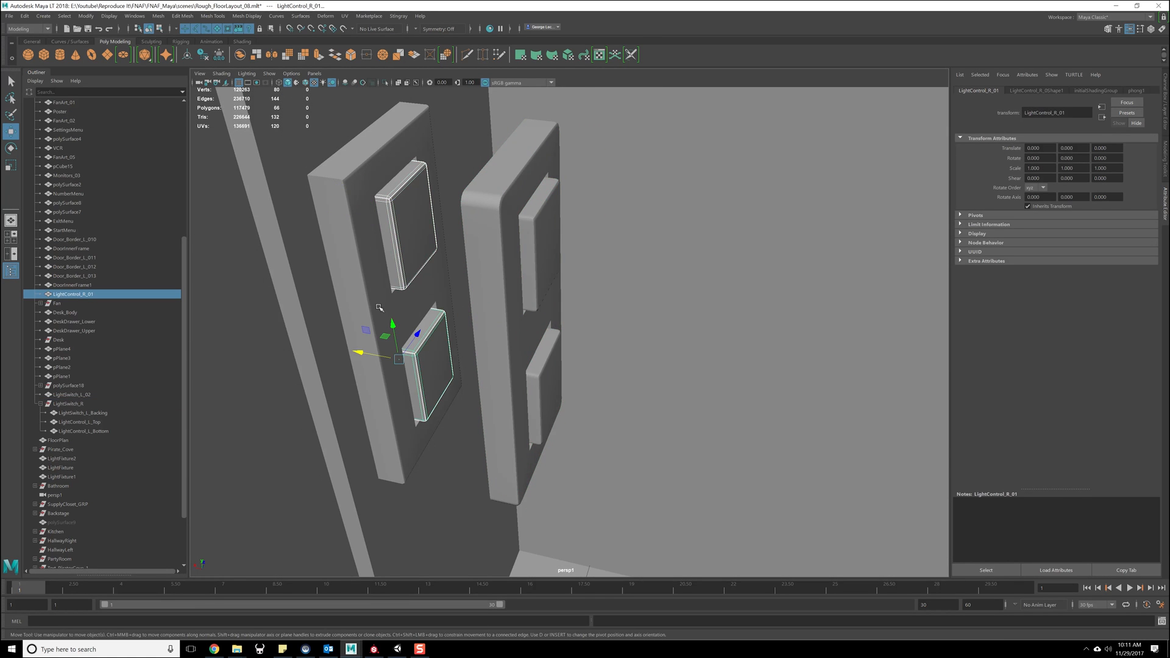
left_click(393, 306, "shift")
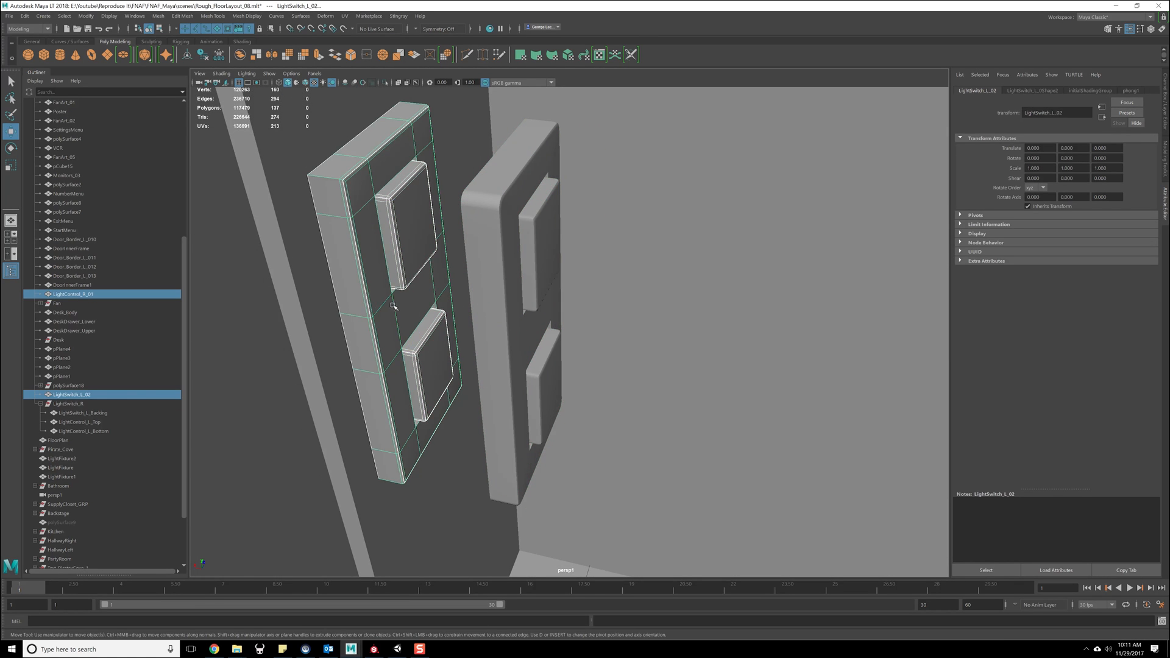
left_click(81, 295)
left_click(92, 289)
left_click(91, 294)
left_click(418, 241)
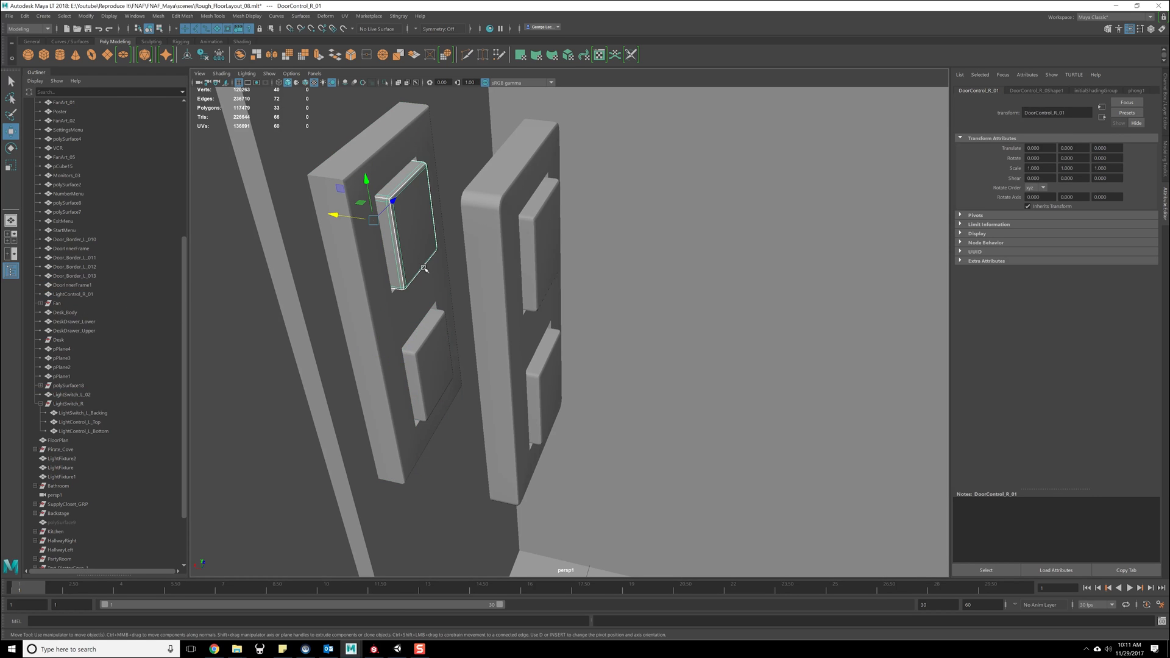
key("Delete")
left_click(429, 344)
key("Delete")
left_click(361, 289)
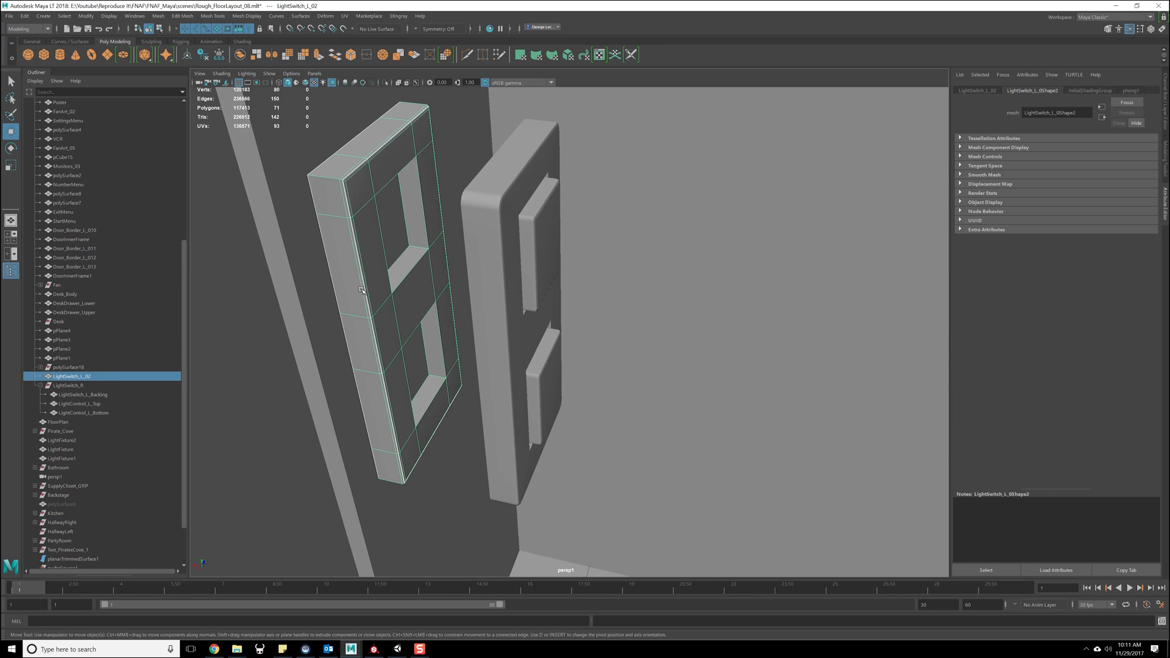
key("Delete")
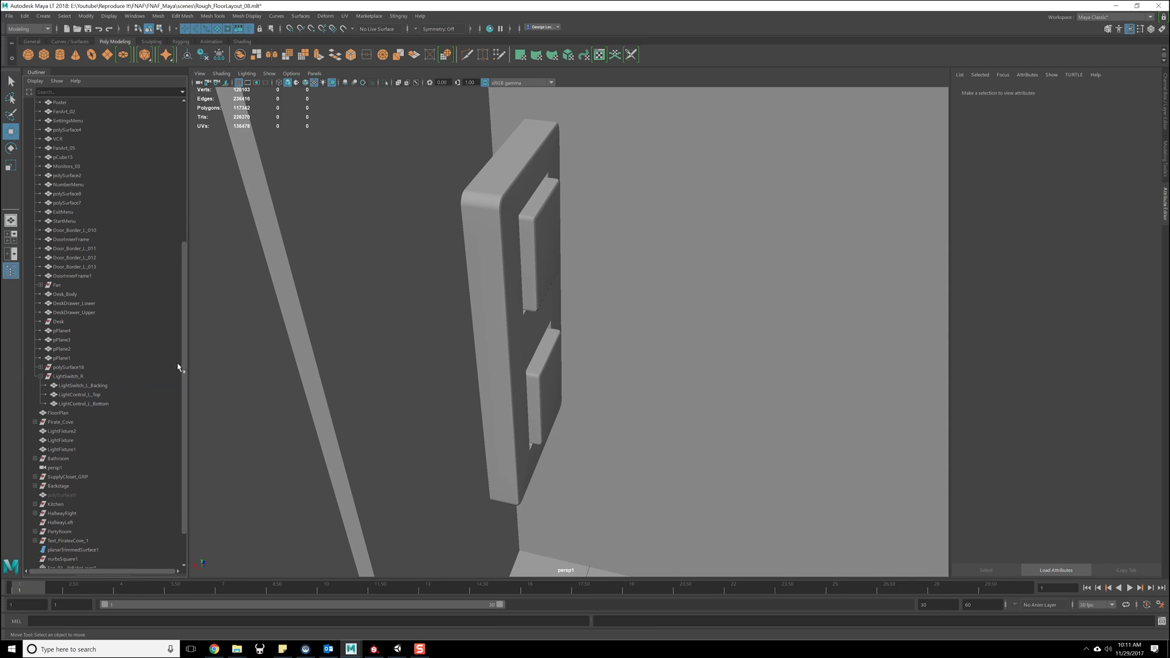
- Select the LightSwitch_R group and move it along X with vertex snapping so its back meets the right wall
left_click(475, 306)
key("Up")
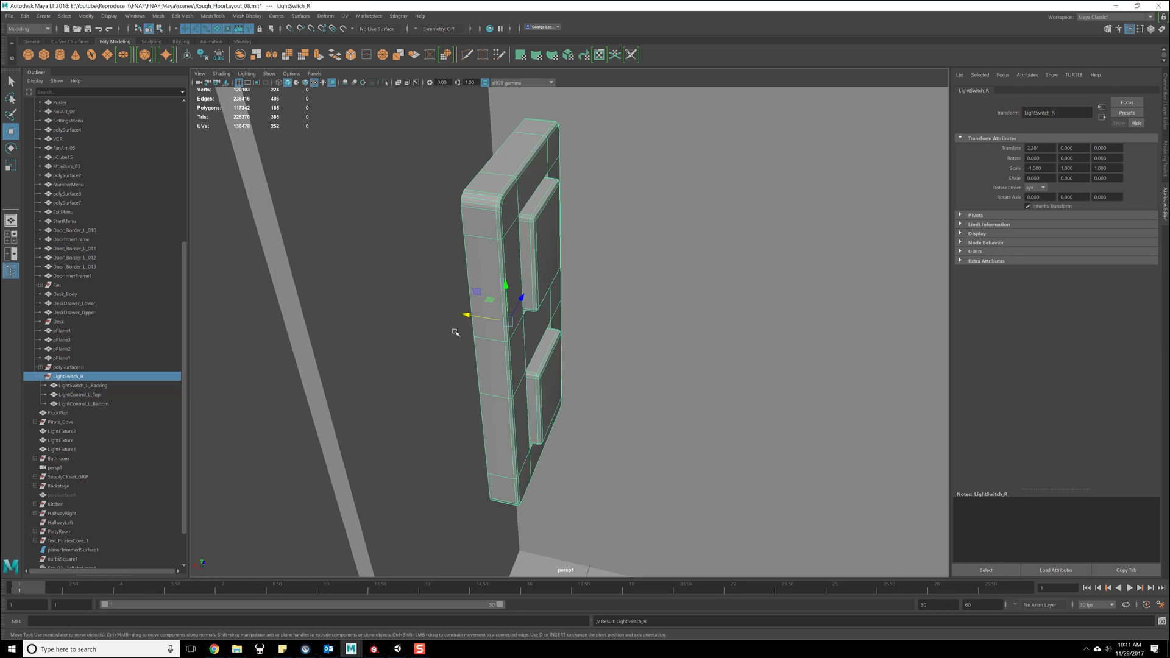
left_click_drag(455, 332, 463, 329, "alt")
middle_click_drag(488, 451, 477, 368, "alt")
left_click_drag(476, 368, 469, 372, "alt")
key("v")
middle_click_drag(520, 457, 513, 463)
left_click_drag(513, 463, 567, 351, "alt")
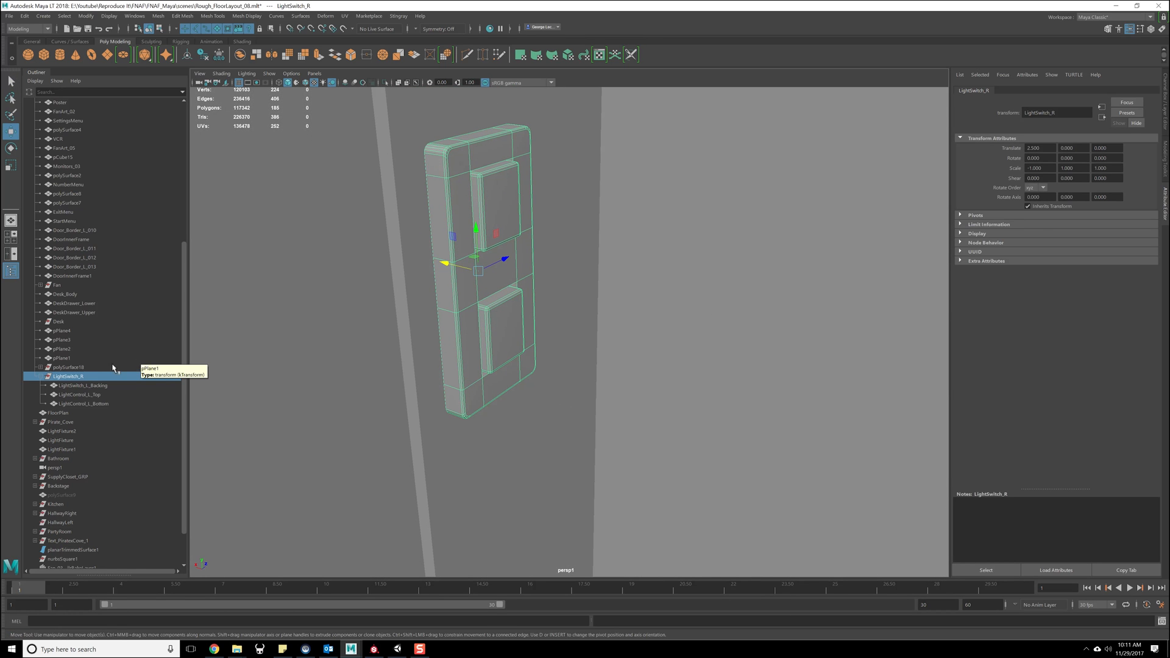
- Select the backing plate and both buttons of LightSwitch_R and delete their construction history
left_click(503, 215)
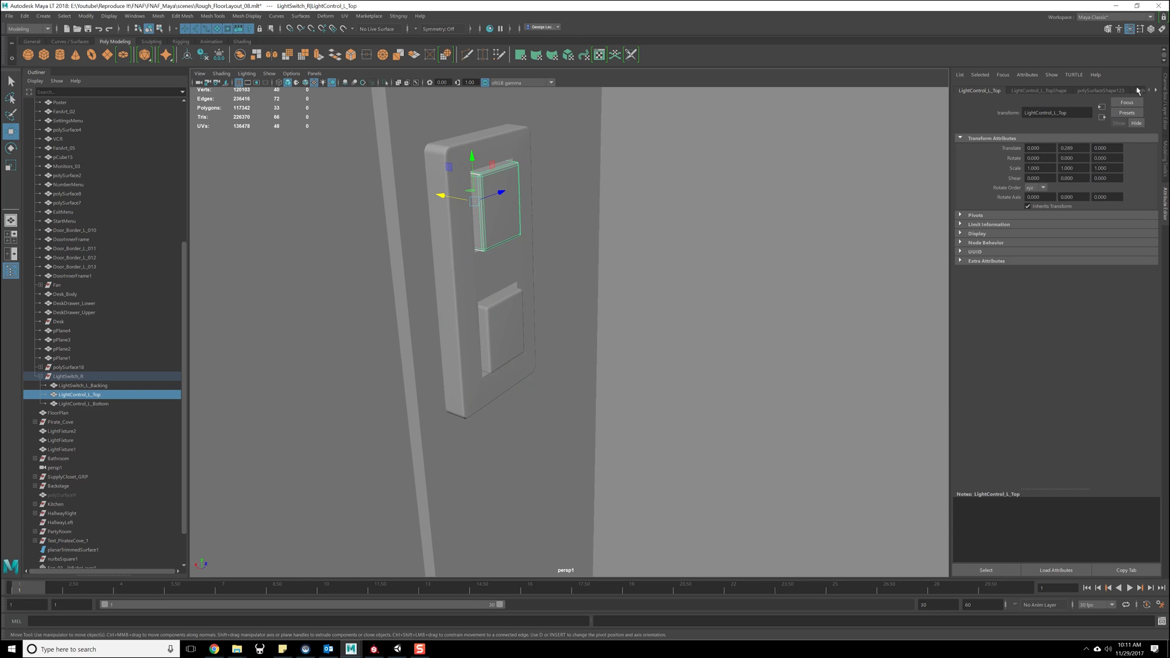
left_click(523, 317, "shift")
left_click(470, 273, "shift")
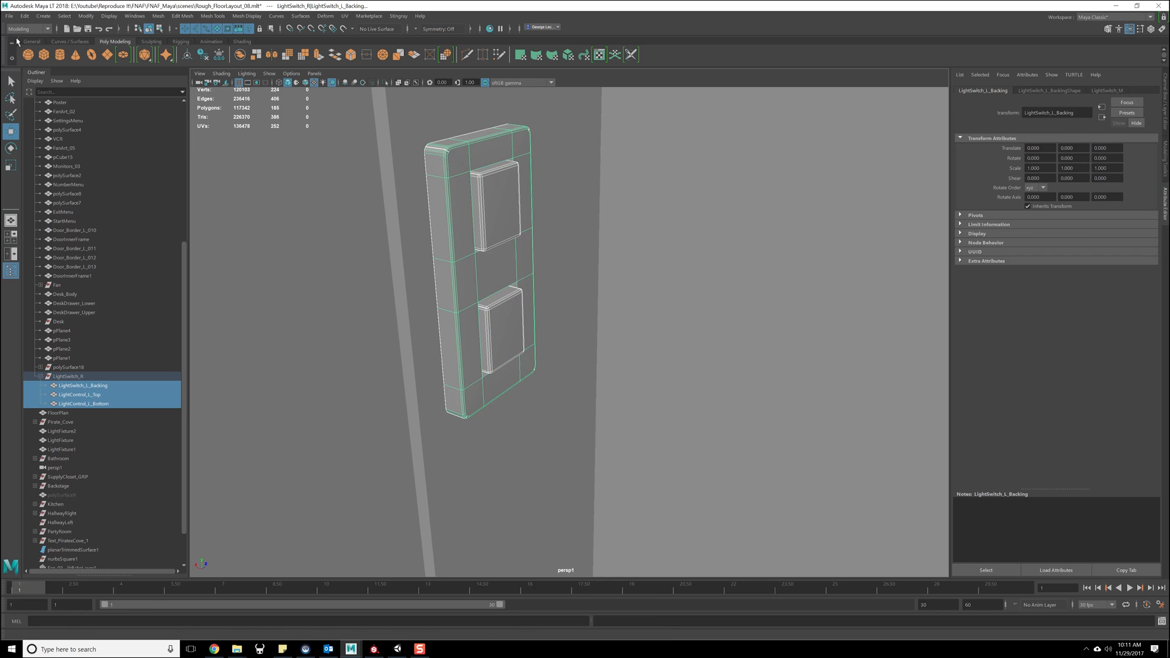
left_click(9, 16)
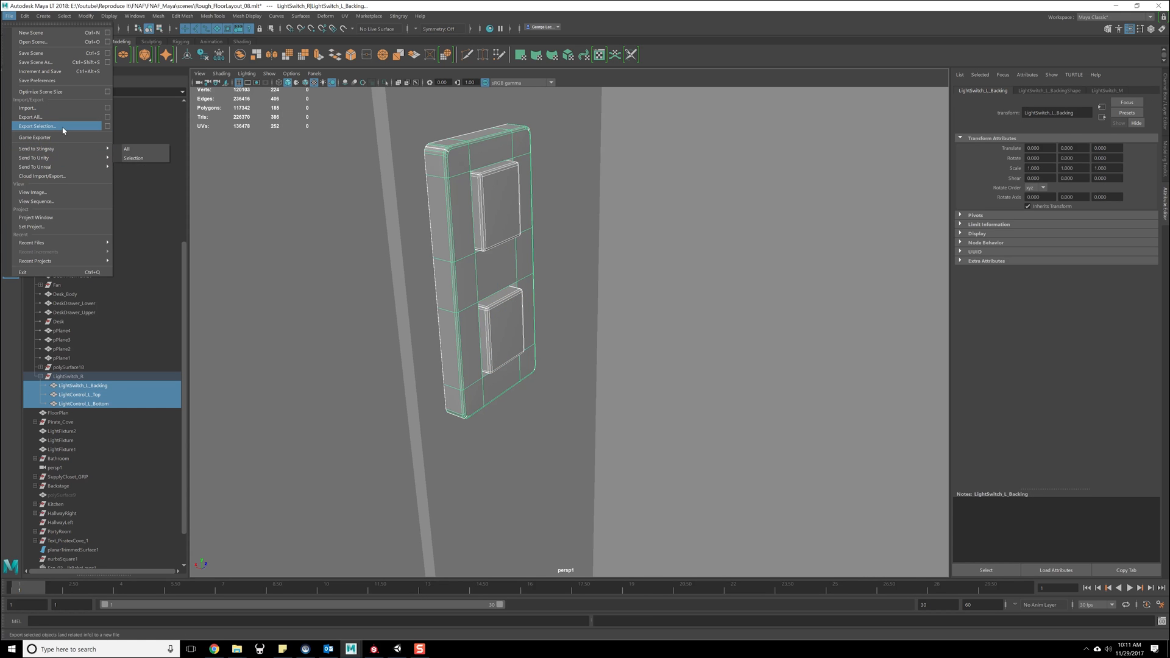
left_click(25, 16)
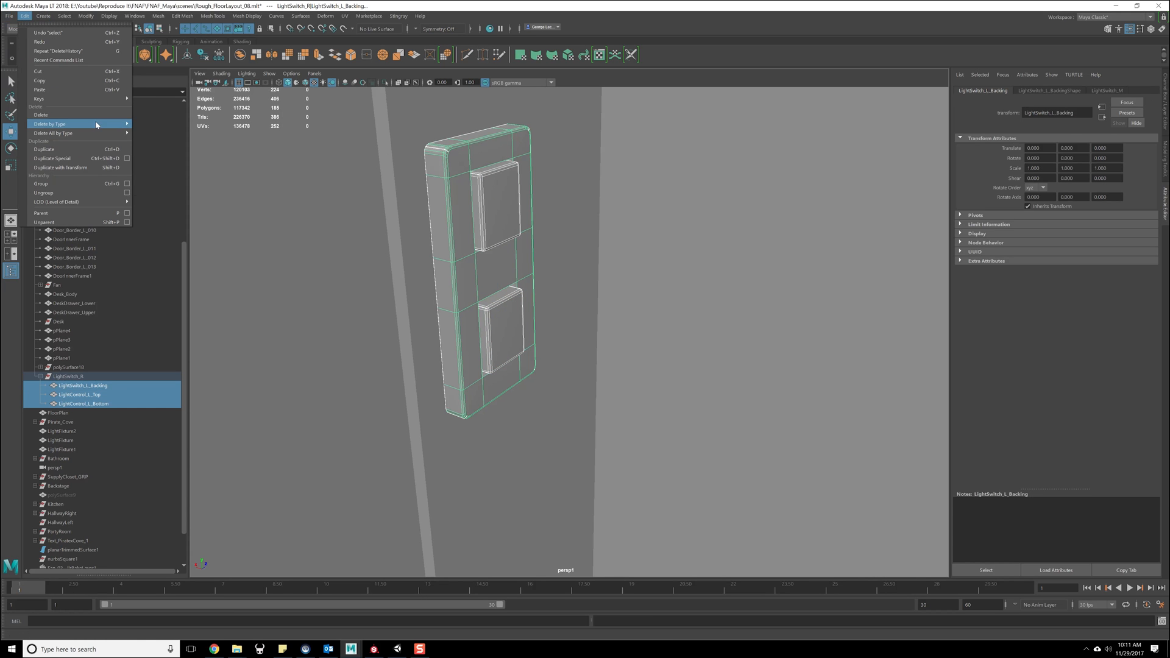
mouse_move(110, 123)
left_click(162, 134)
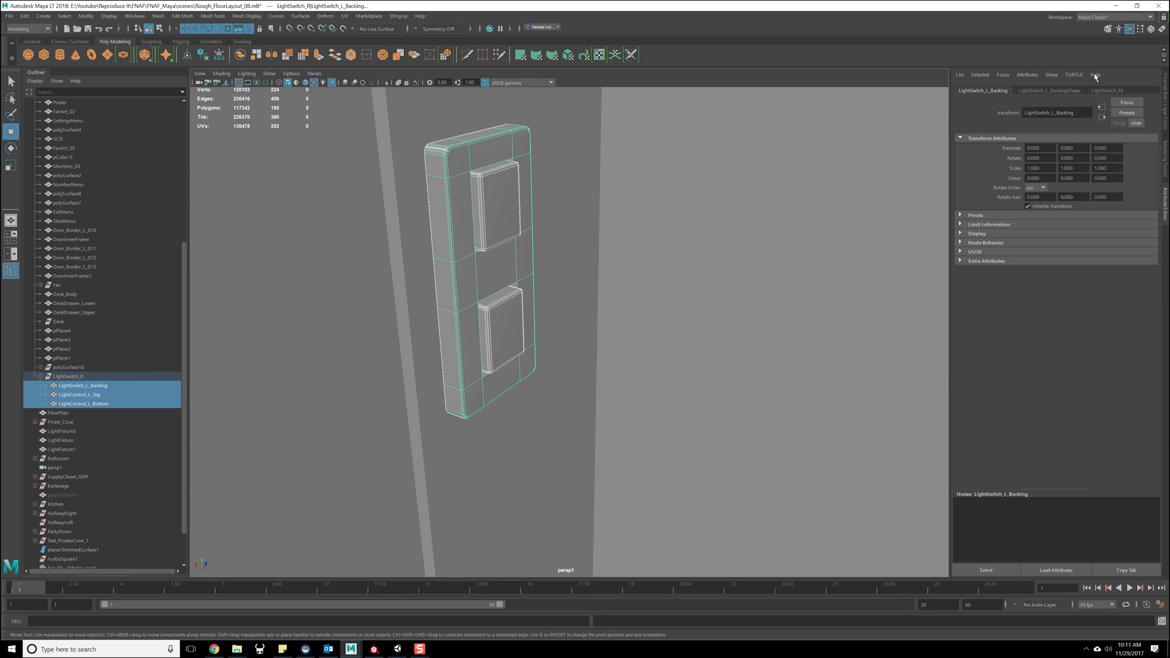
- Rename the backing plate's LightSwitch_M material to LightSwitch_R_M
left_click(1120, 90)
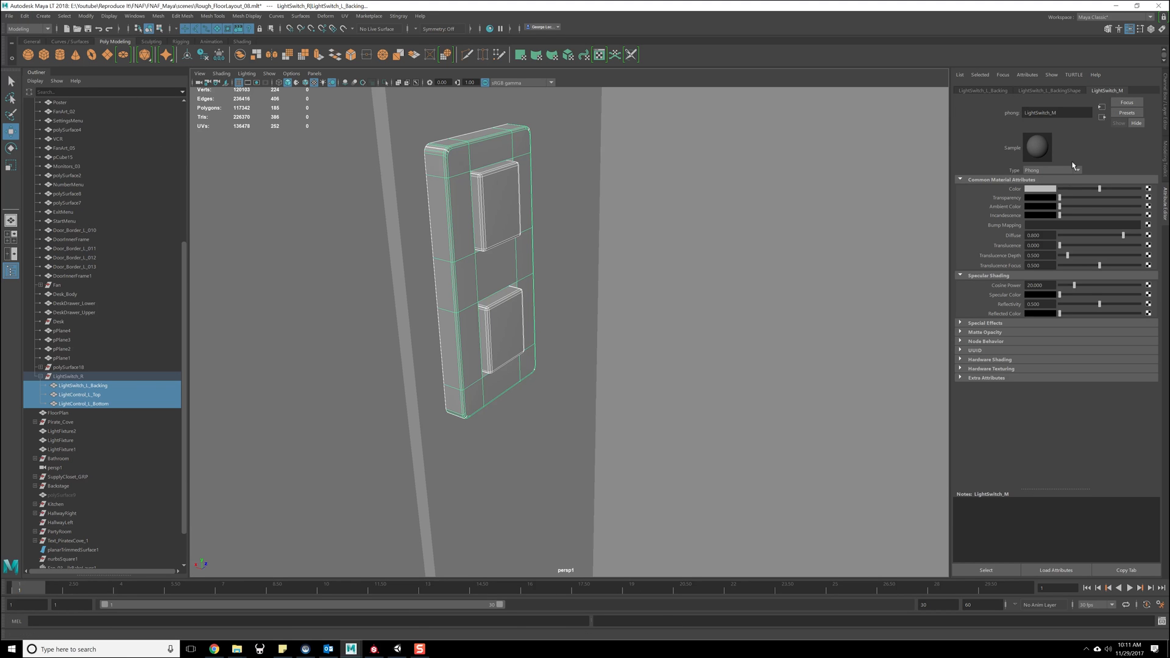
left_click(1049, 115)
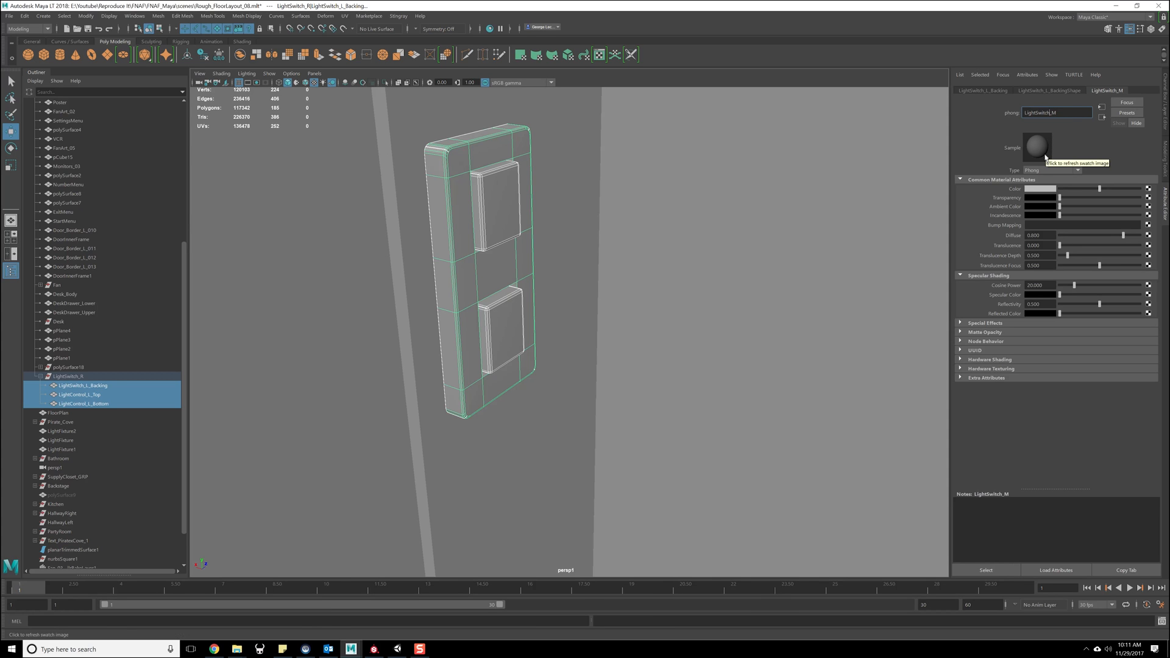
key("Return")
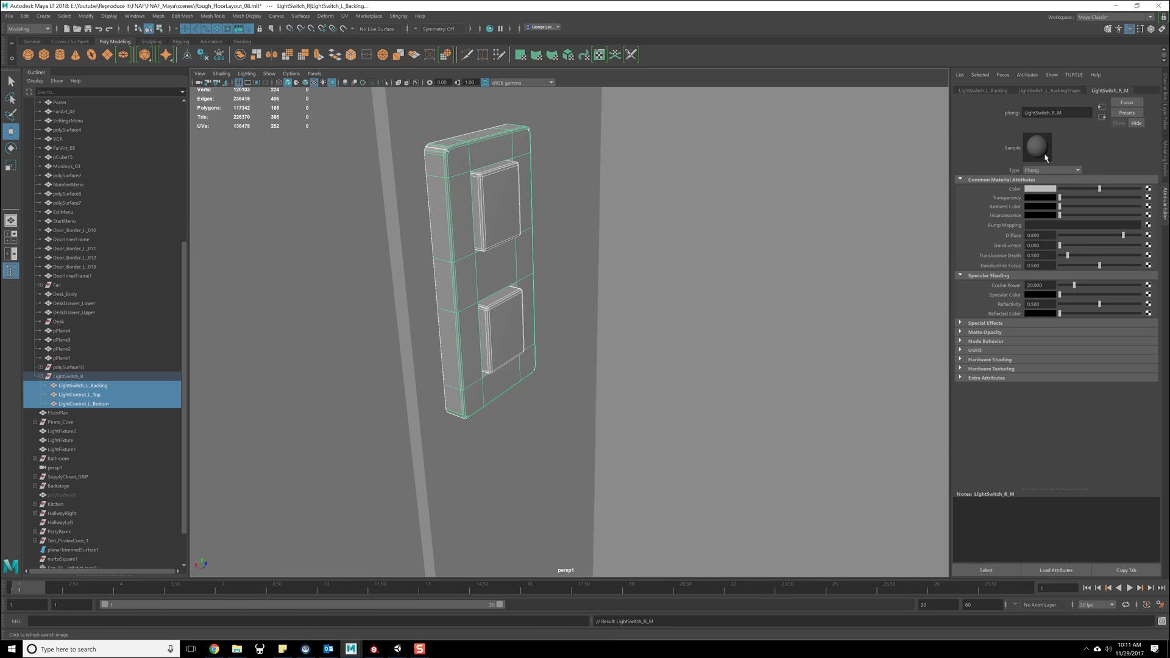
- Check the materials on the top and bottom buttons of LightSwitch_R, ending with its backing plate selected
left_click(520, 256)
left_click(505, 225)
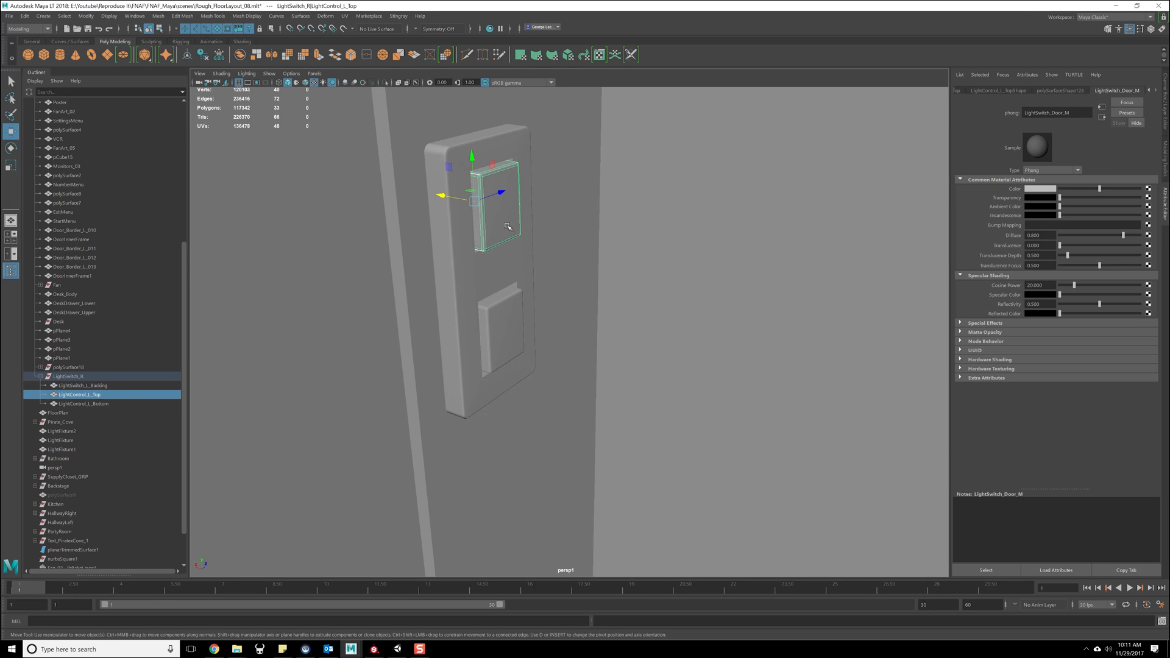
left_click(509, 312)
left_click(466, 268)
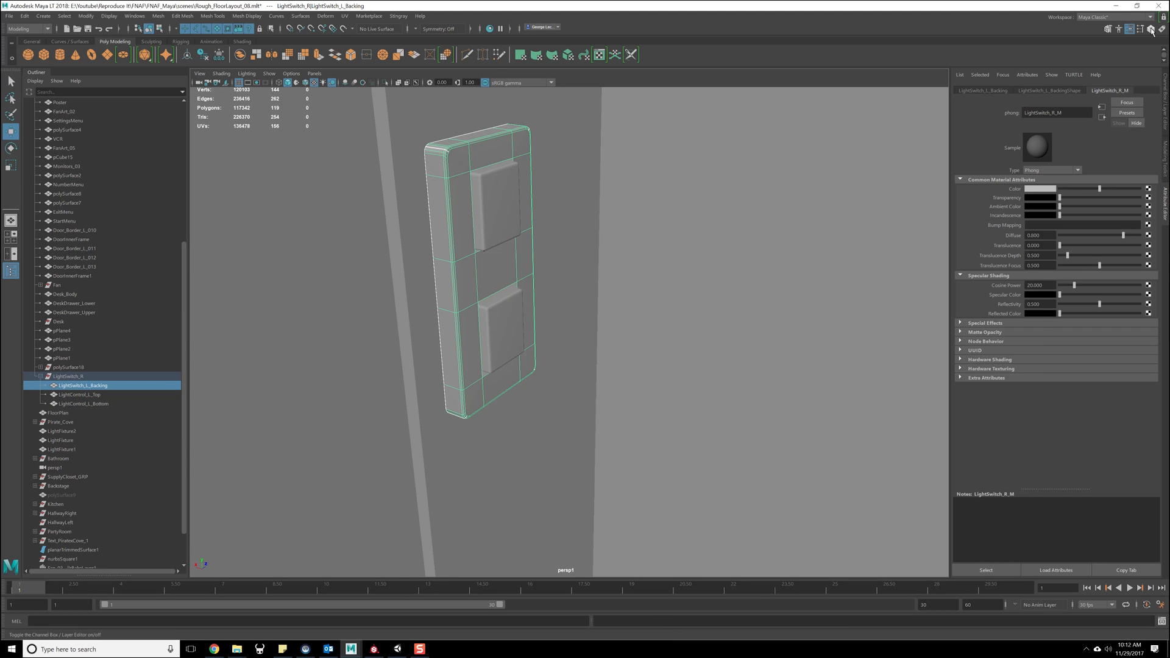
- Rename the backing plate in the LightSwitch_R group to LightSwitch_R_Backing
key("ctrl+a")
left_click(1073, 95)
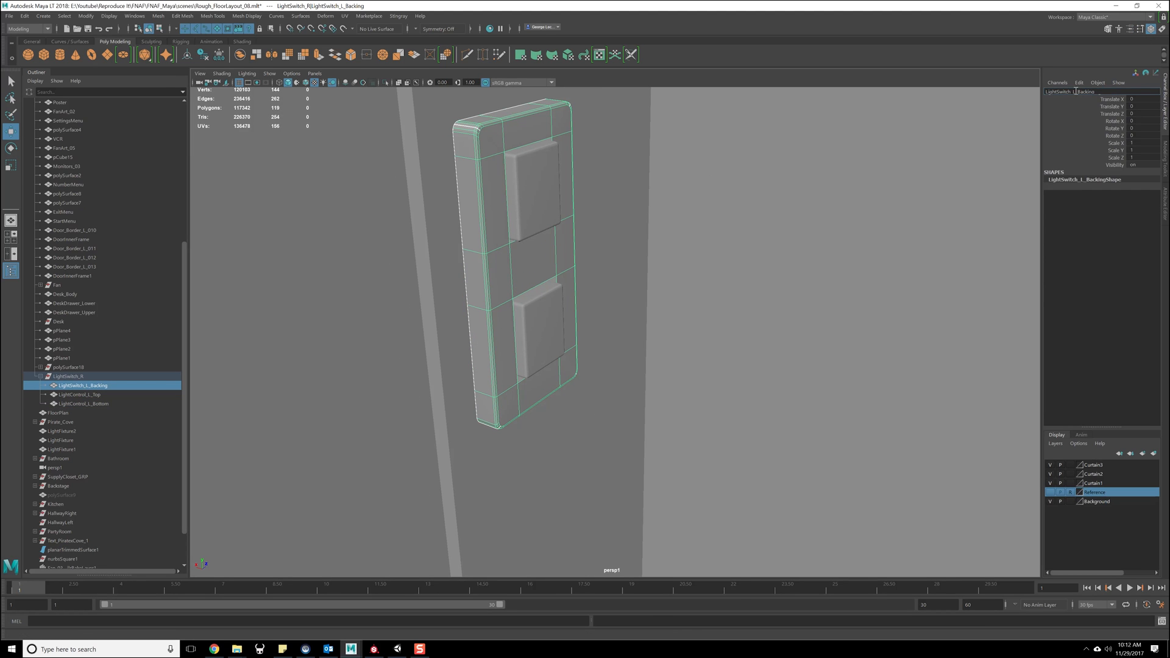
type("R")
key("Return")
- Rename the top button of LightSwitch_R to LightControl_R_Top
left_click(547, 205)
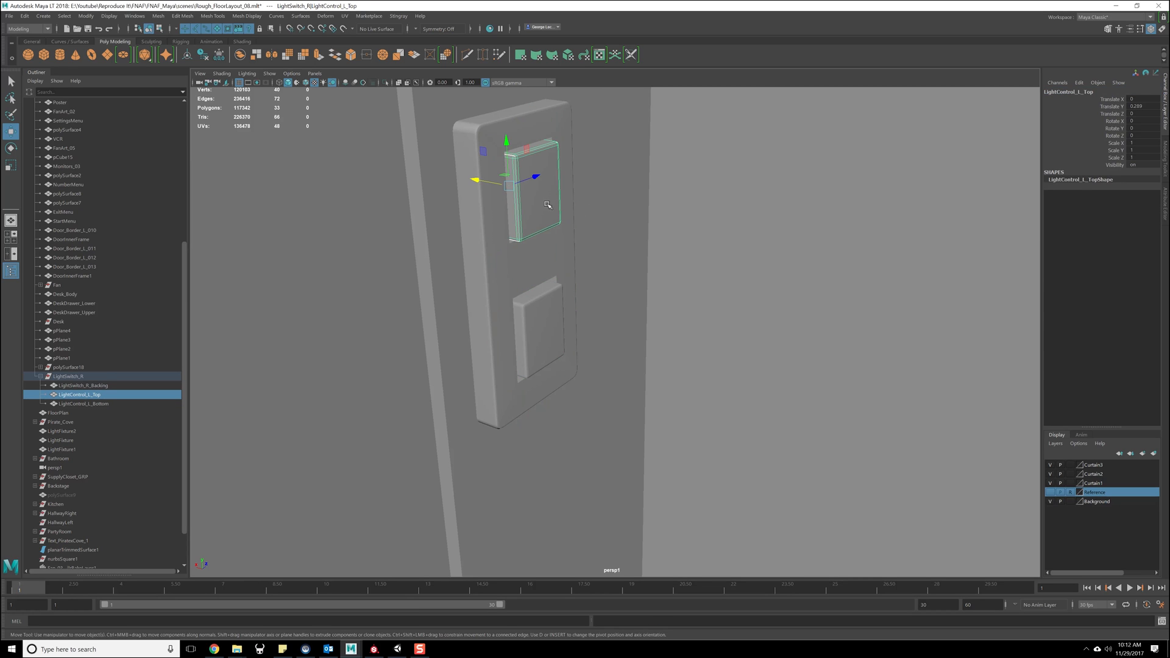
double_click(1075, 93)
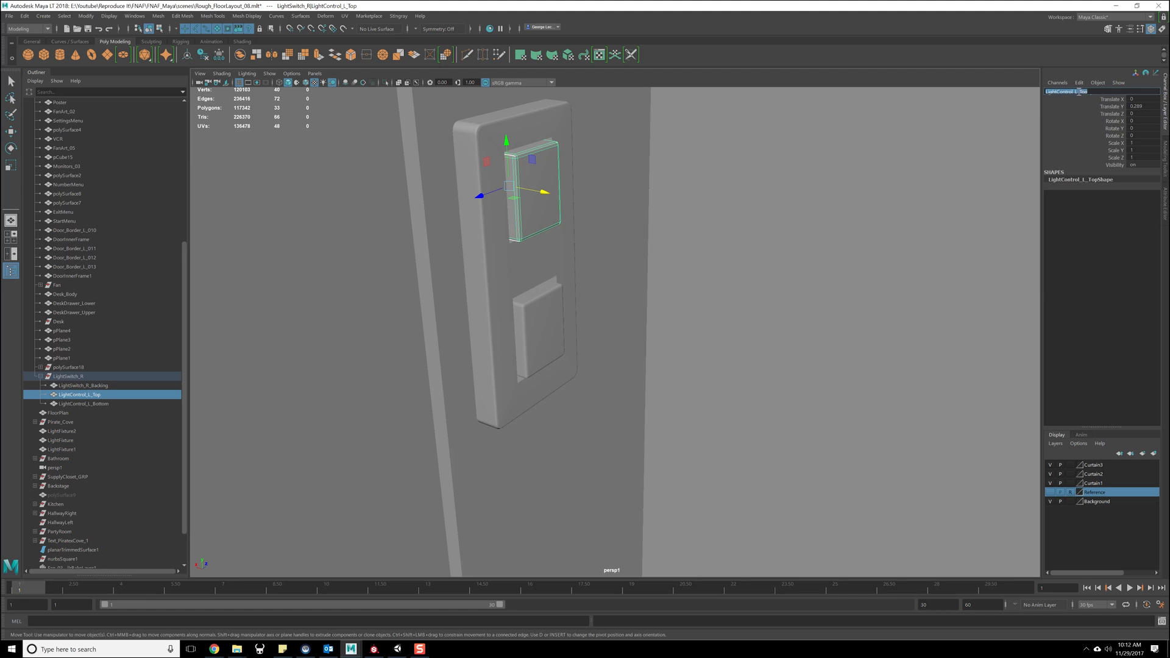
key("BackSpace")
type("R")
key("Return")
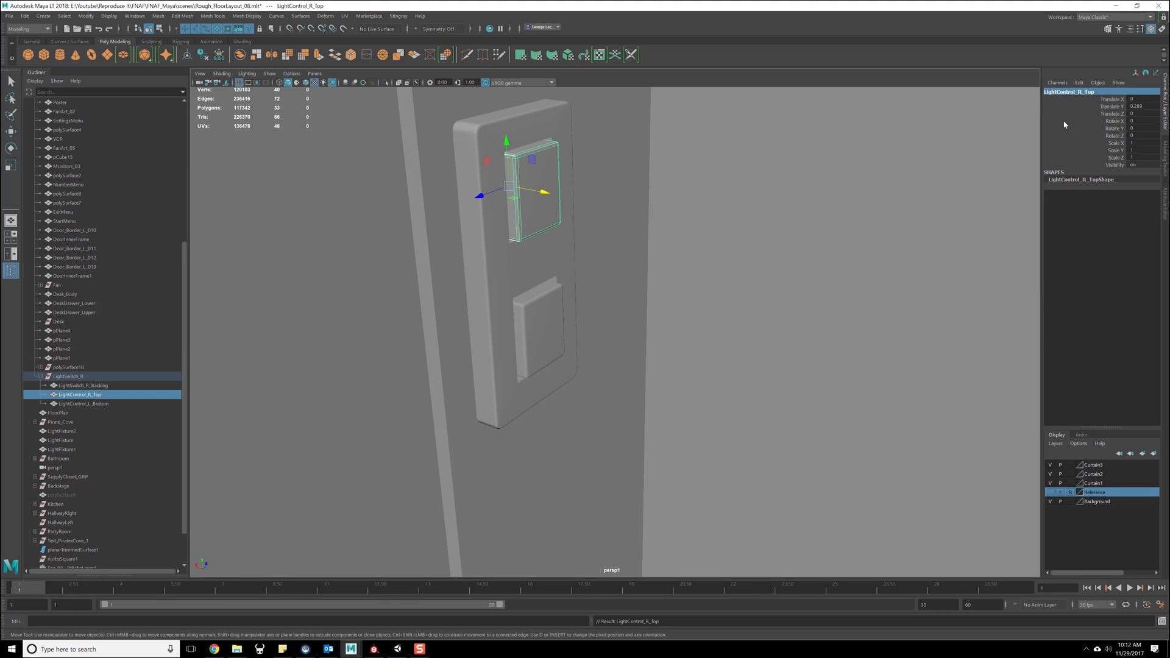
- Rename the bottom button of LightSwitch_R to LightControl_R_Bottom
left_click(524, 284)
double_click(1075, 92)
left_click(1079, 92)
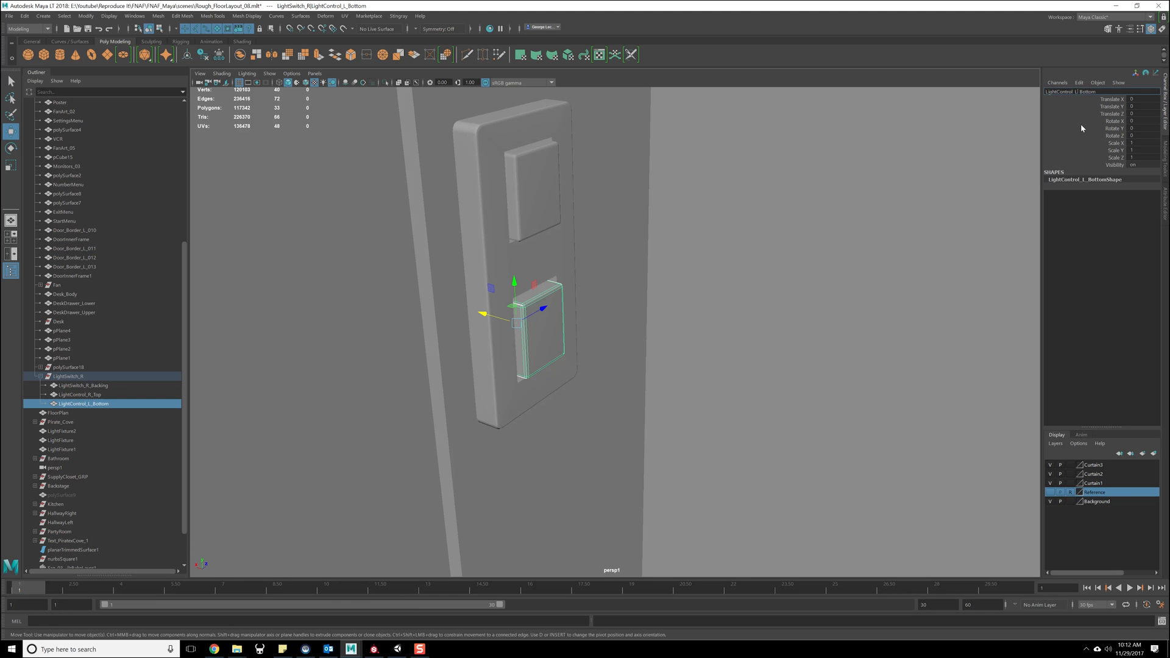
key("BackSpace")
type("R")
key("Return")
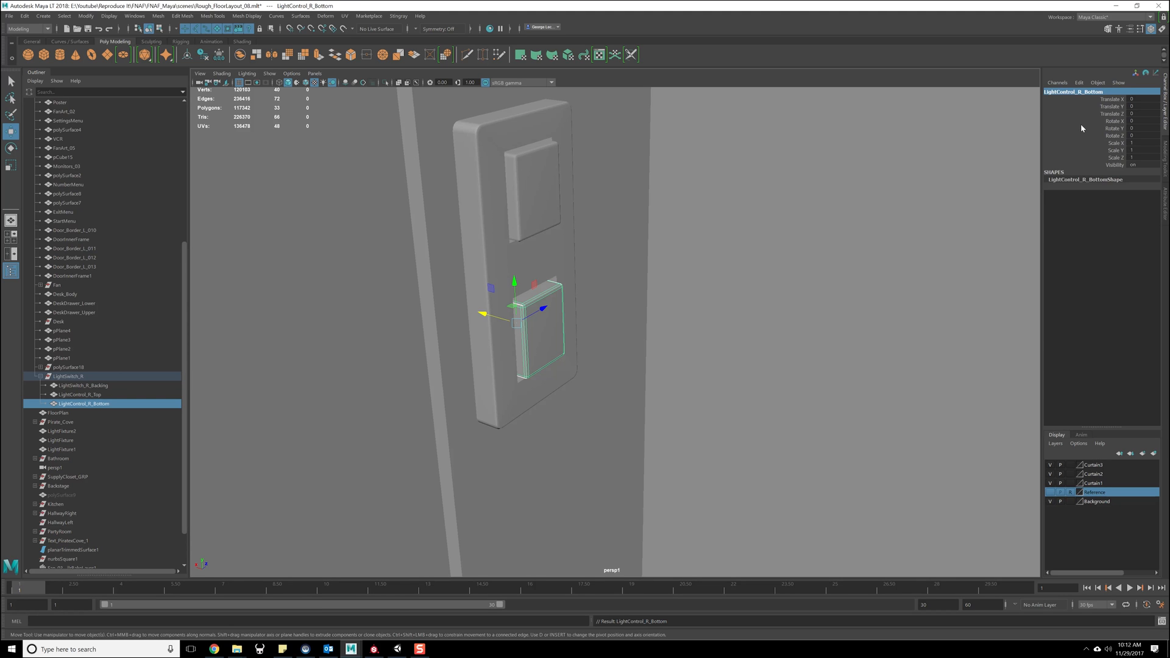
- Rename the bottom button's LightSwitch_Light_M material to LightSwitch_Light_R_M
left_click(1130, 29)
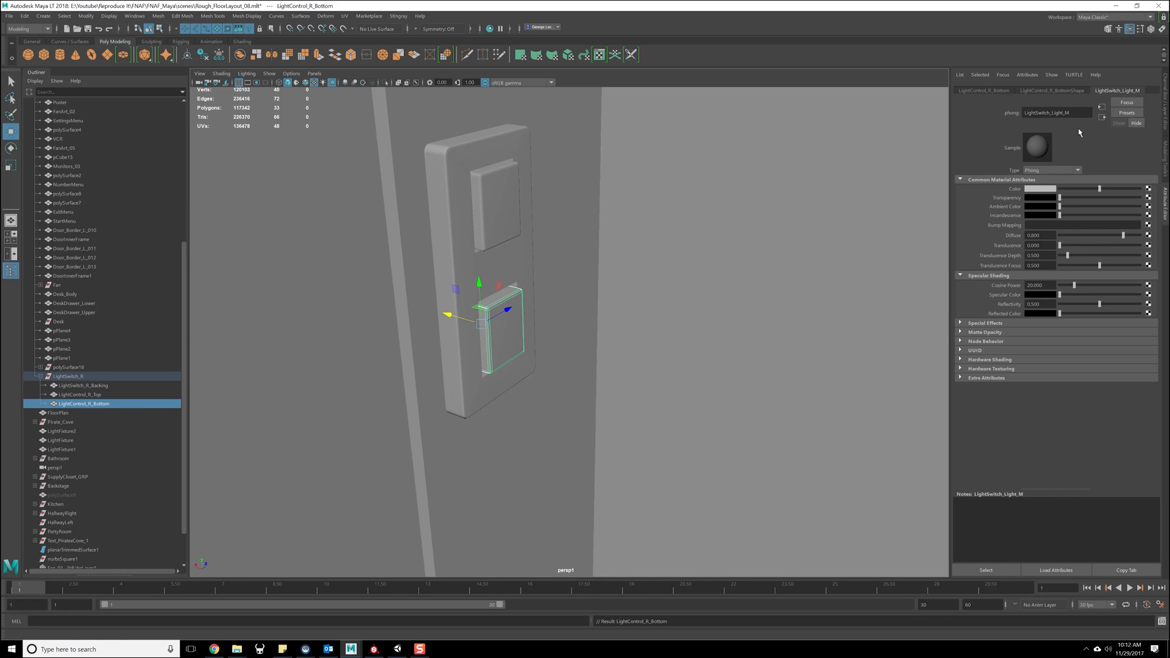
left_click(1051, 113)
key("Return")
- Rename the top button's LightSwitch_Door_M material to LightSwitch_Door_R_M
left_click(490, 230)
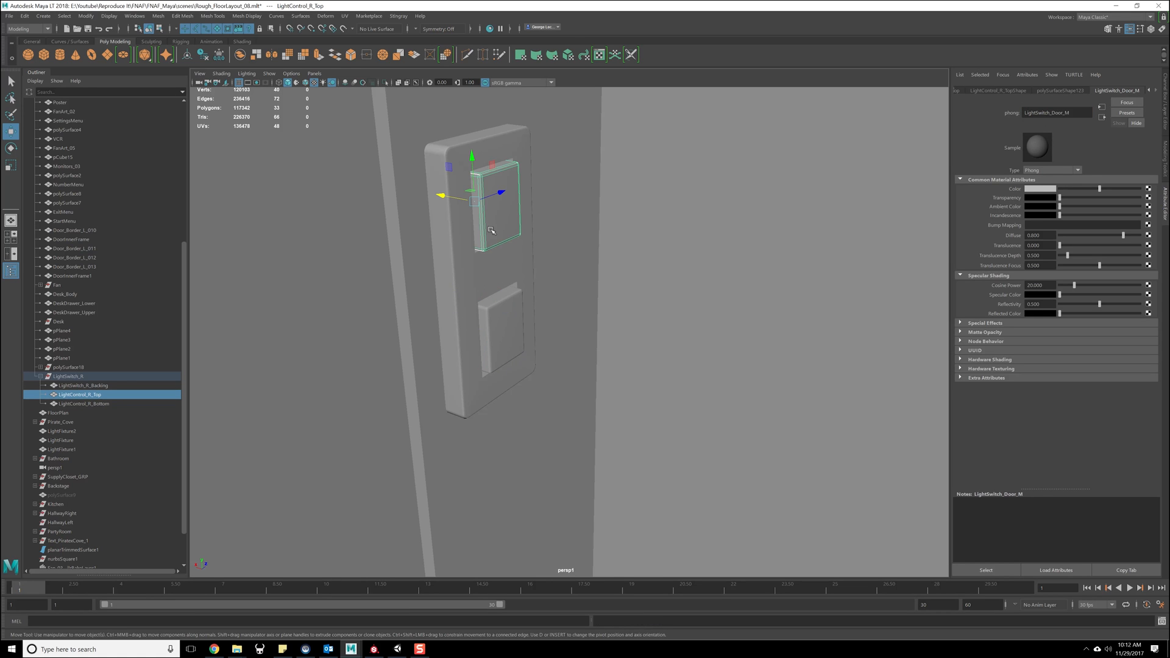
left_click(1054, 113)
type("_R")
key("Return")
- Check the material on the LightSwitch_R backing plate and save the scene
left_click(512, 137)
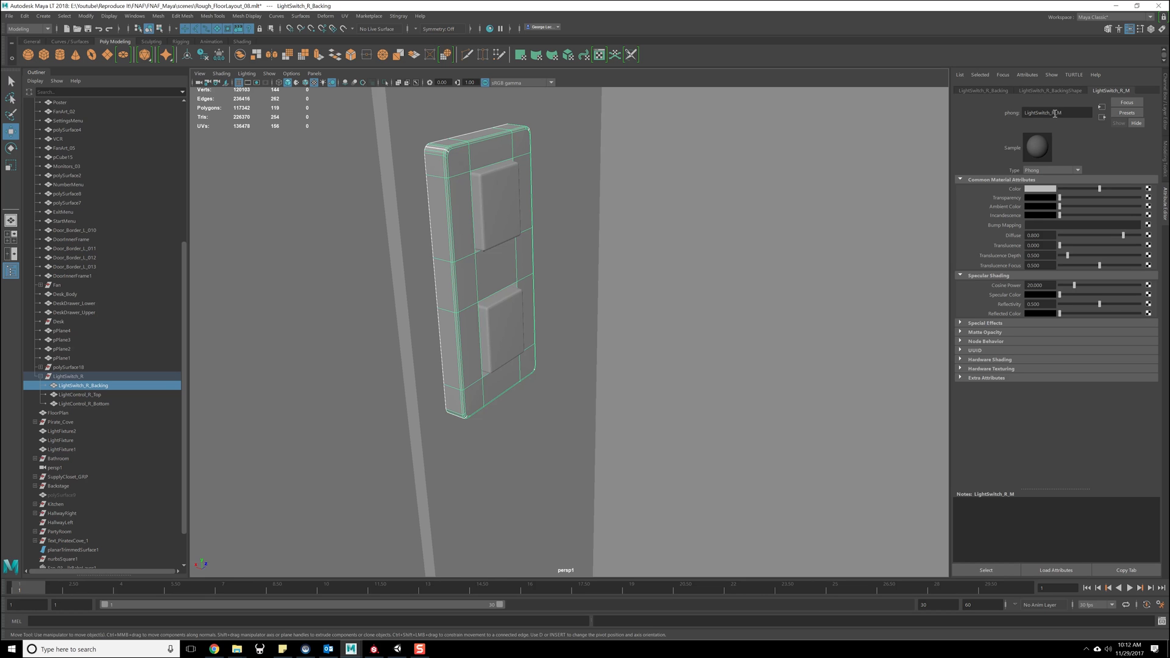
left_click_drag(567, 285, 399, 298, "alt")
middle_click_drag(399, 298, 599, 281, "alt")
key("f")
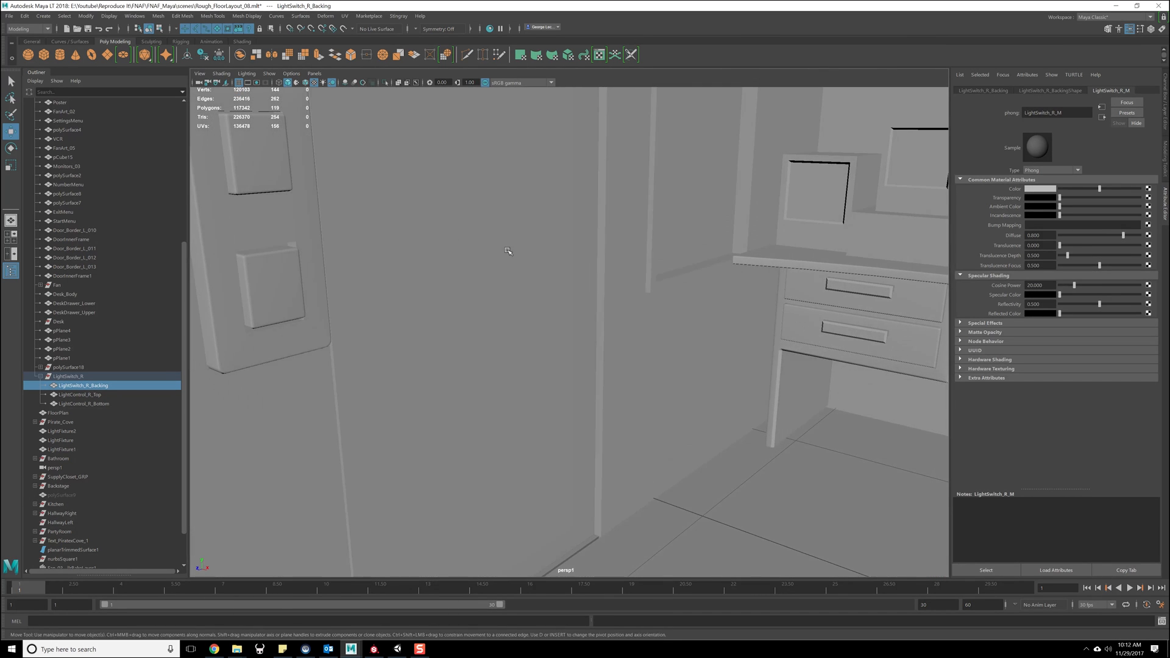
key("q")
key("ctrl+s")
key("w")
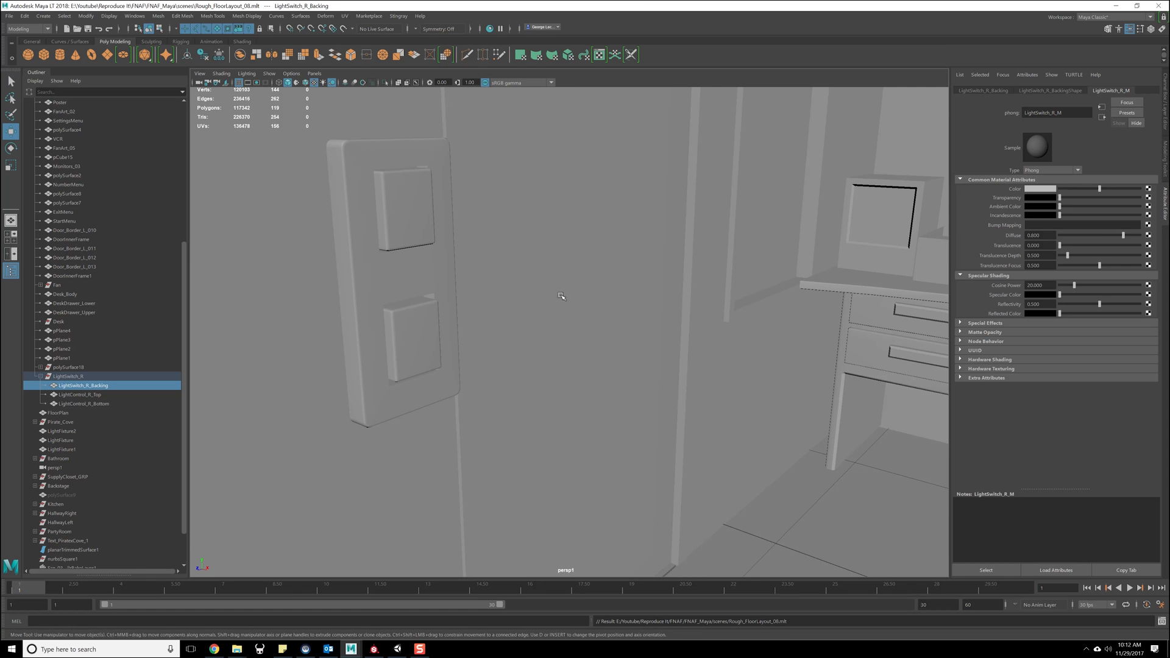
- Check which objects in the room the LightSwitch_R group and polySurface18 refer to
left_click_drag(524, 300, 670, 282, "alt")
middle_click_drag(671, 282, 567, 294, "alt")
left_click(70, 376)
left_click(73, 368)
left_click(76, 377)
left_click(76, 367)
left_click_drag(404, 295, 383, 318, "alt")
- Save the scene and send the selected SecurityRoom group to Unity, overwriting SecurityRoom.fbx in the SecurityRoom folder
scroll(107, 200, "up", 8)
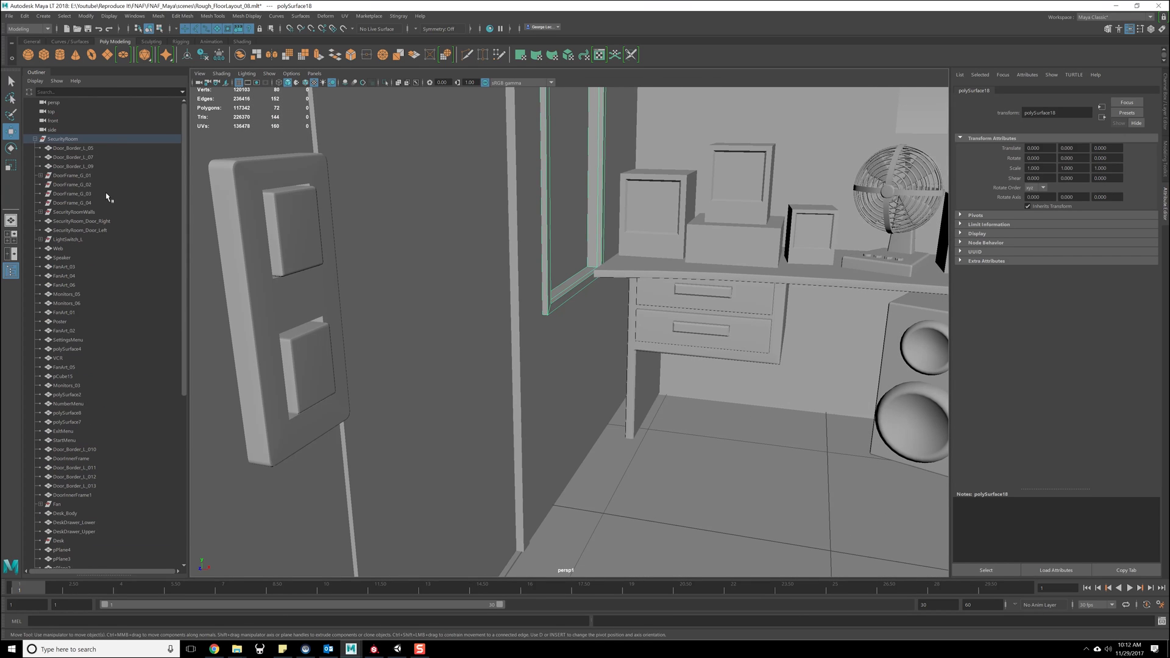
left_click(64, 139)
key("ctrl+s")
left_click(11, 17)
mouse_move(90, 157)
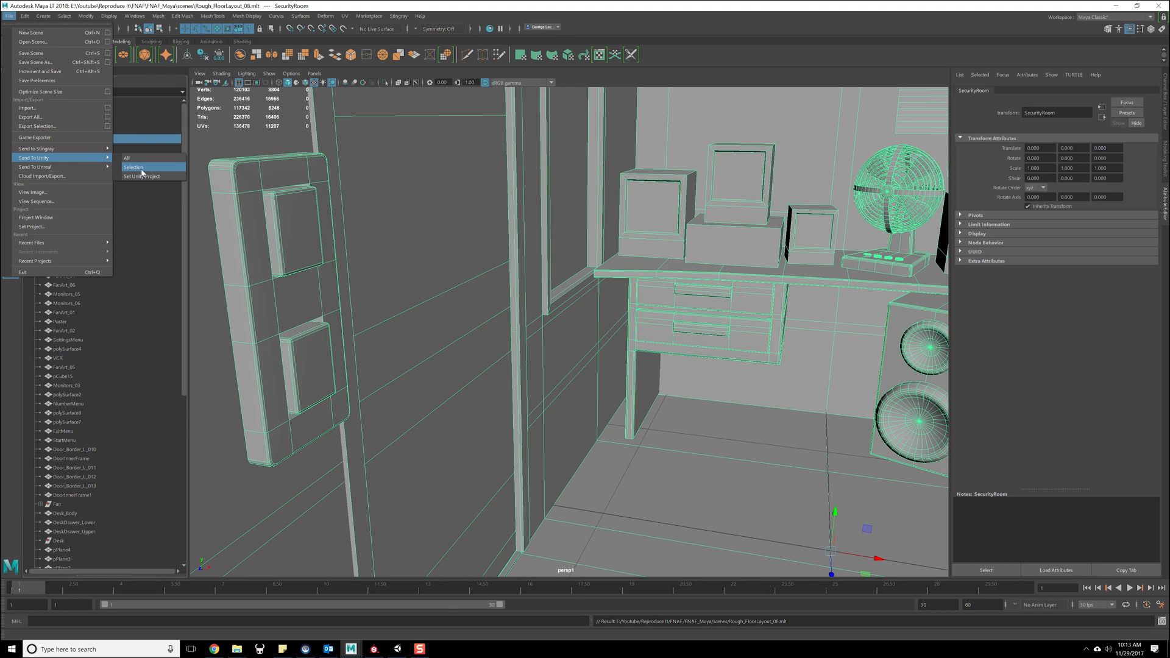
left_click(140, 168)
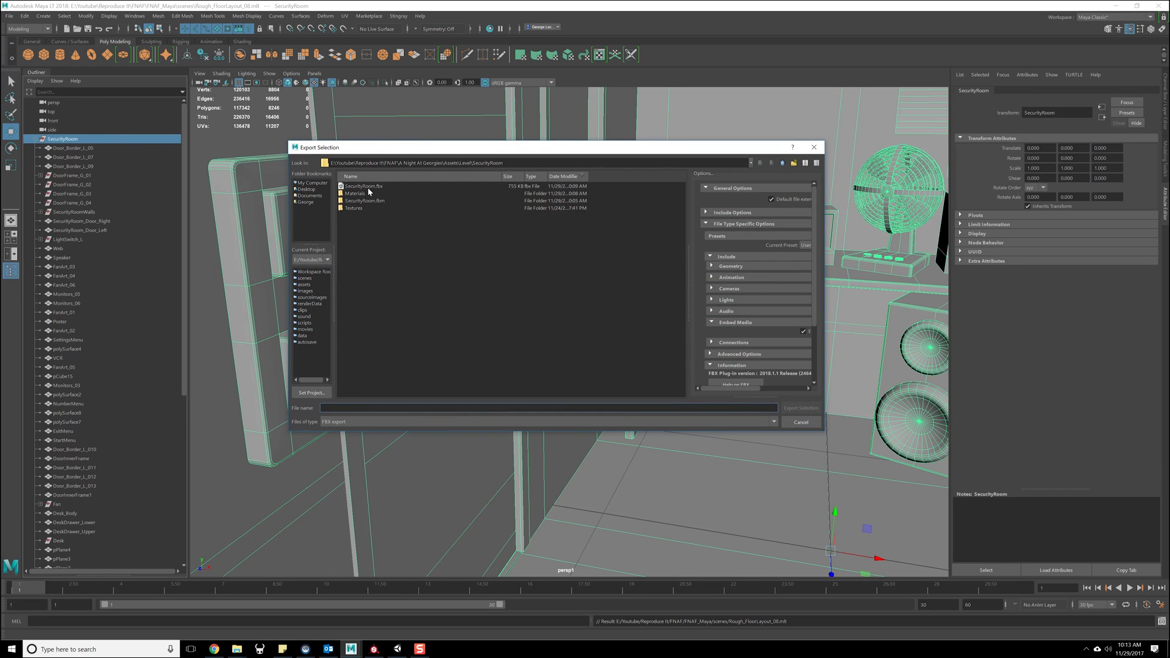
double_click(365, 186)
left_click(534, 307)
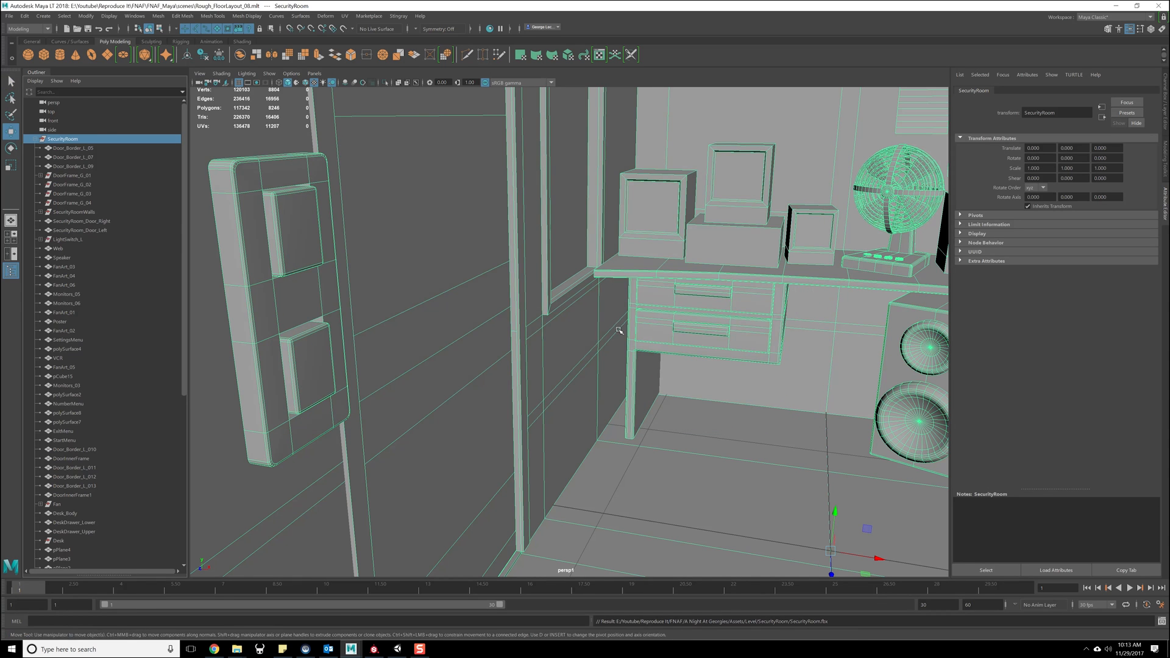
- Switch to Unity and select the left light switch's backing plate in the reimported security room
left_click(398, 649)
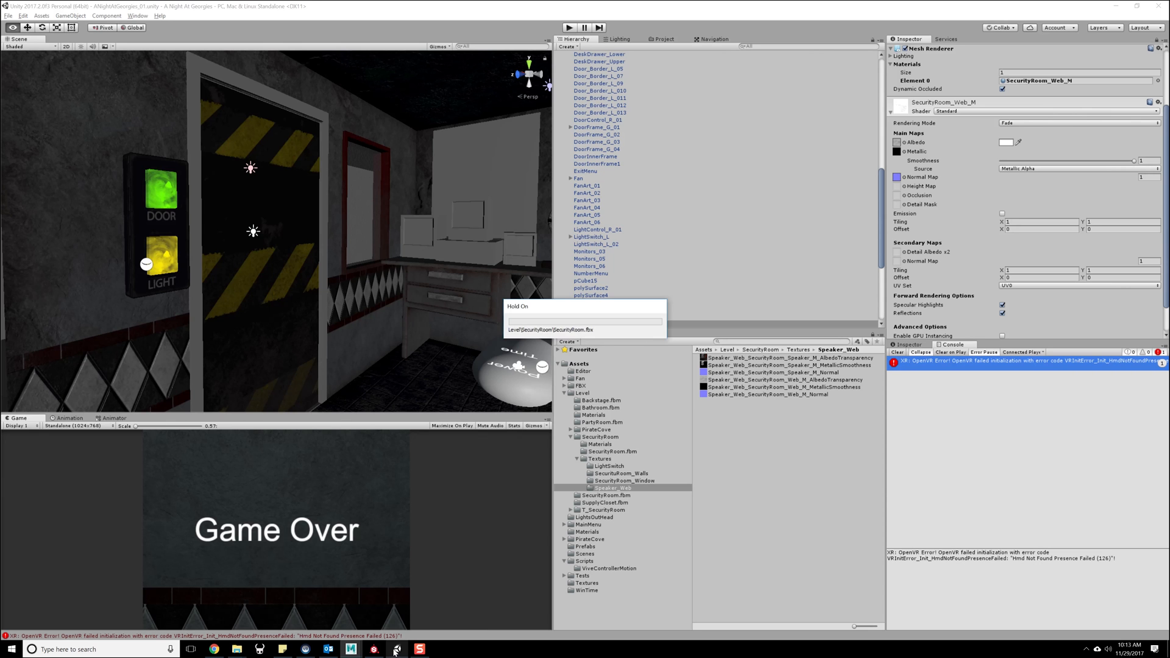
left_click_drag(408, 281, 411, 253, "alt")
middle_click_drag(412, 253, 354, 269, "alt")
scroll(355, 268, "down", 5)
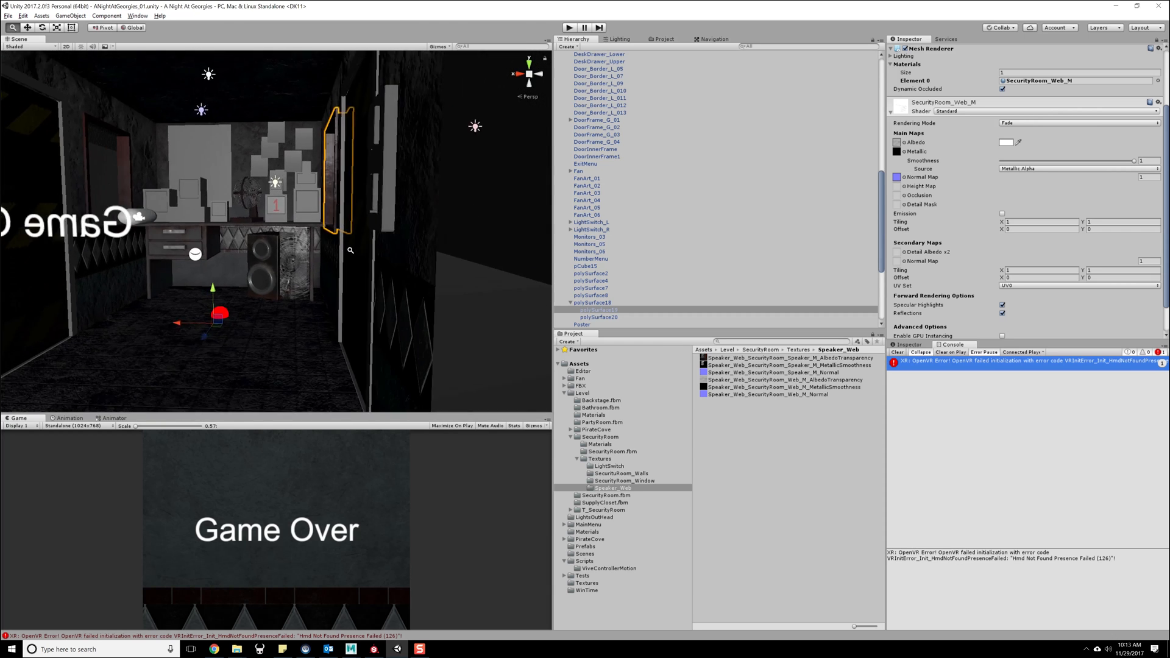
right_click_drag(354, 269, 191, 225)
left_click(238, 208)
left_click(239, 209)
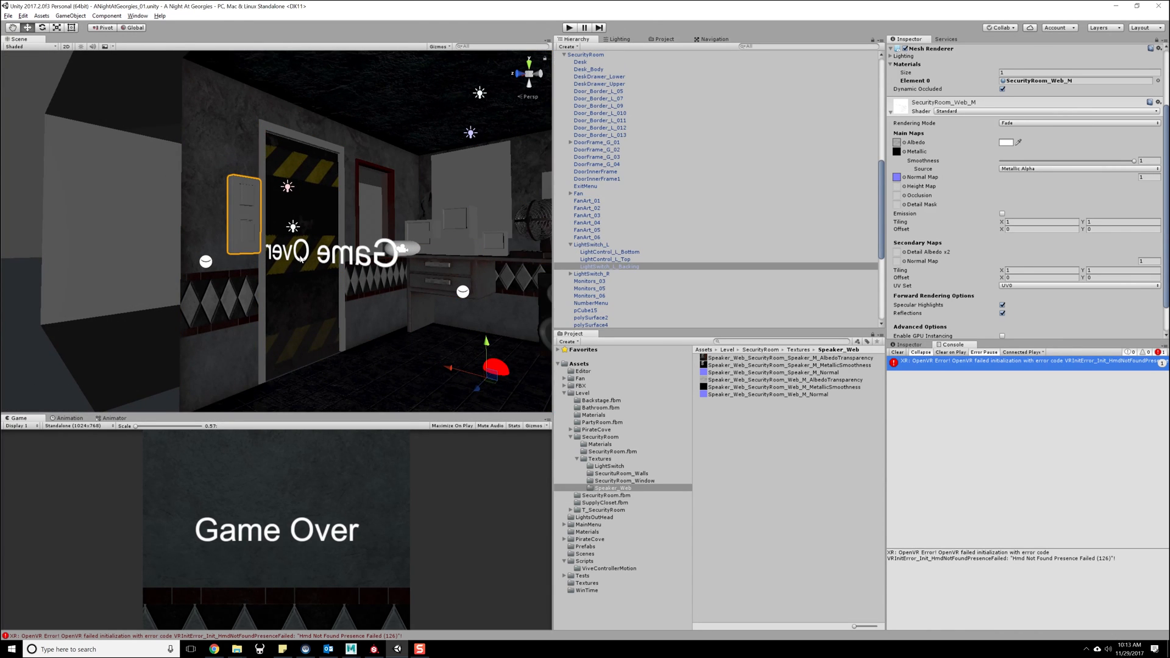
- Go through the parts of LightSwitch_L and show the group's properties in the Inspector
left_click(632, 252)
left_click(632, 260)
left_click(631, 266)
left_click(629, 245)
left_click(1156, 40)
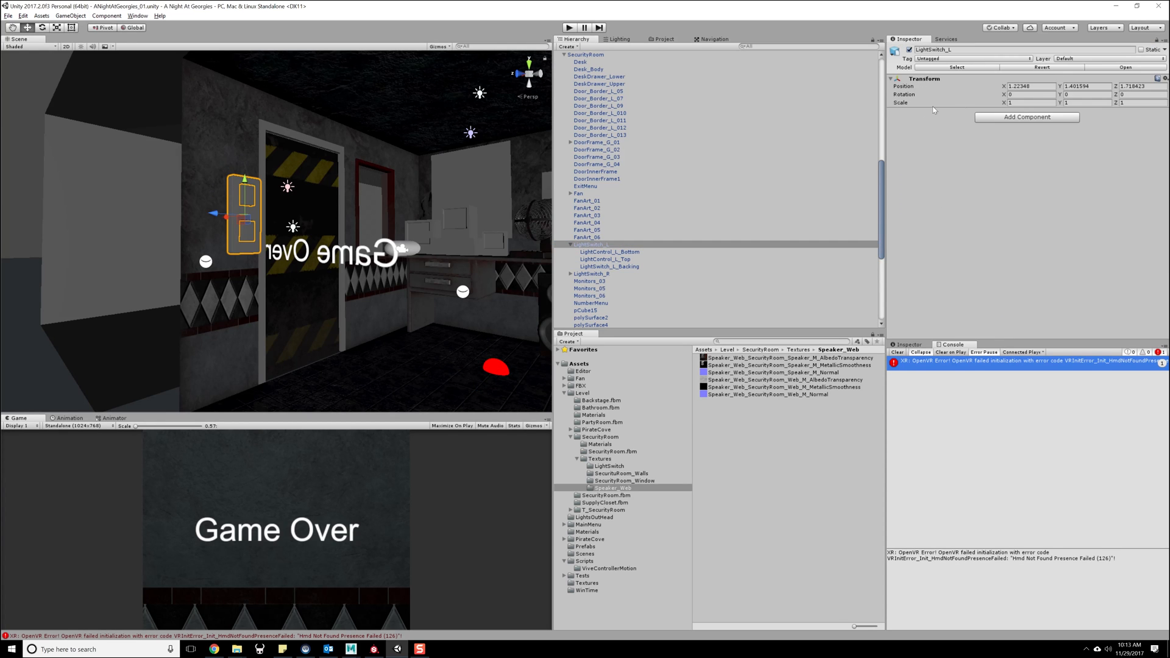
- Check which materials are assigned to the bottom button, top button and backing plate of LightSwitch_L
left_click(589, 258)
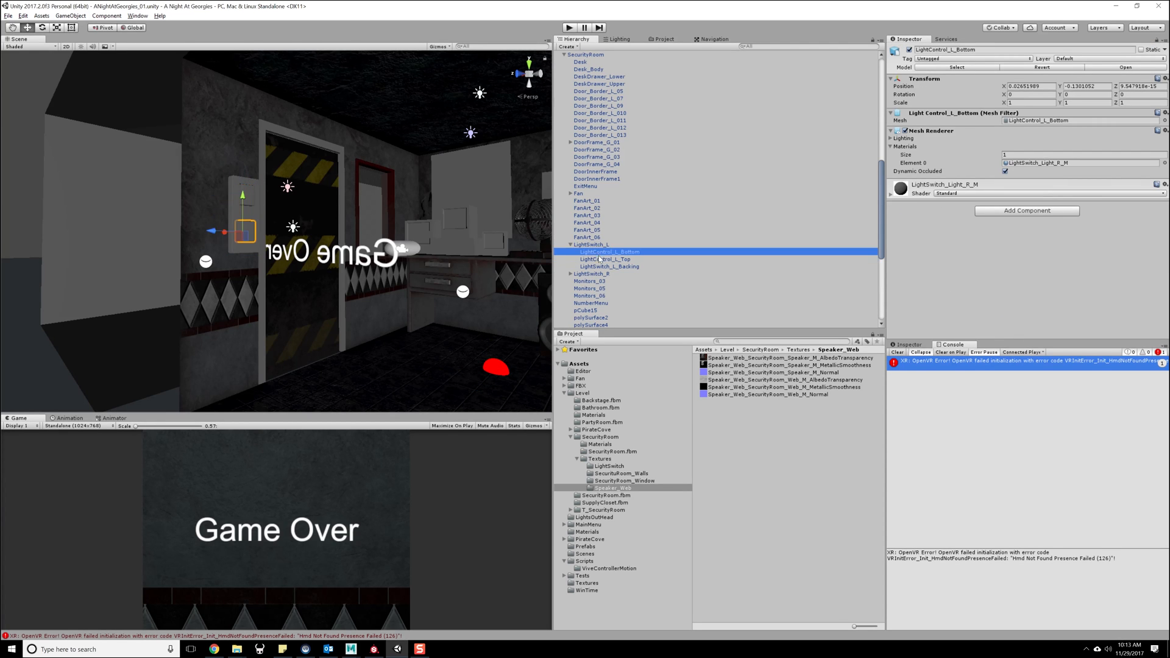
left_click(601, 252)
left_click(602, 258)
left_click(603, 259)
left_click(603, 265)
left_click(603, 258)
left_click(604, 253)
left_click(607, 266)
left_click(605, 259)
left_click(605, 252)
left_click(606, 259)
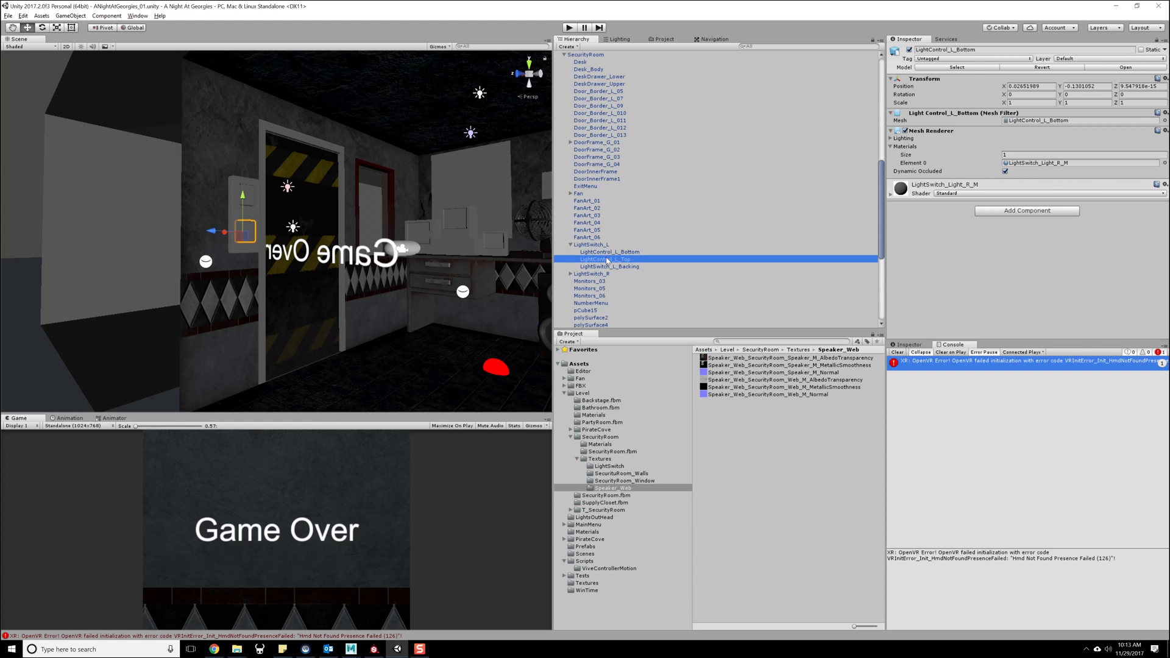
left_click(607, 266)
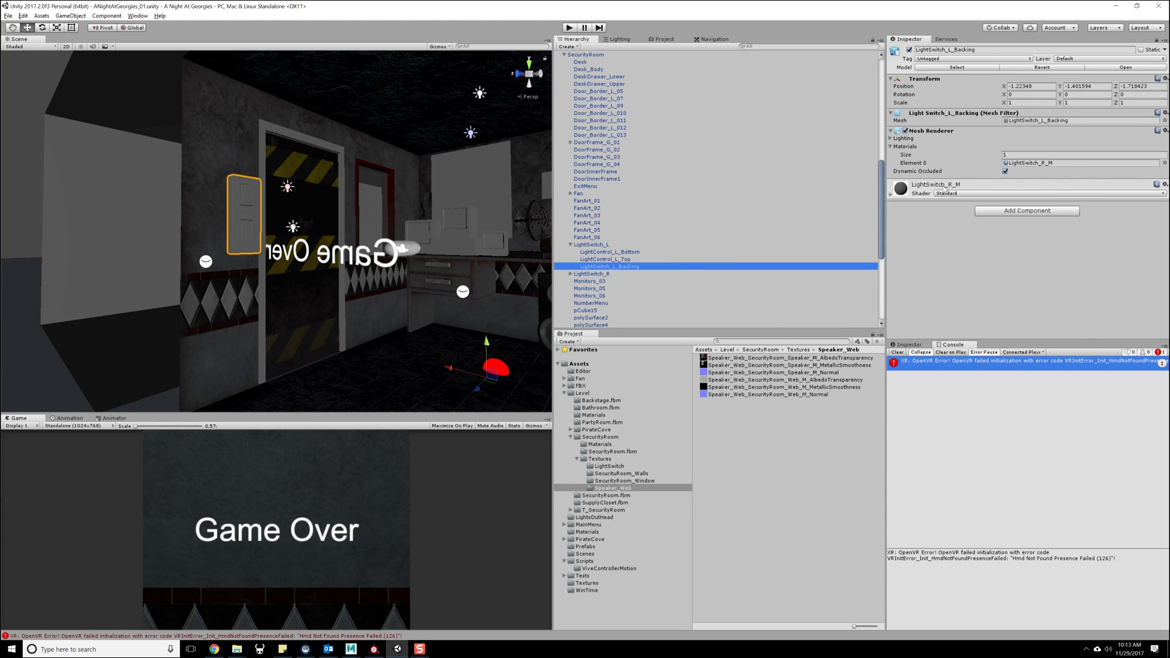
left_click(891, 194)
left_click(656, 252)
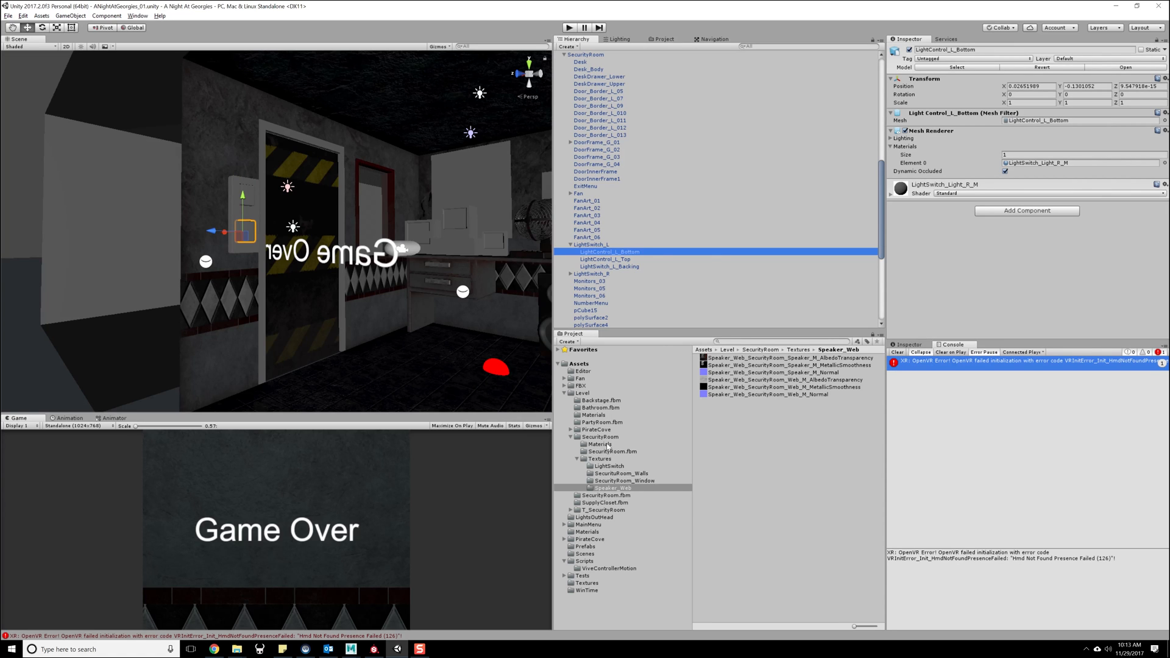
- In the SecurityRoom Materials folder, rename the LightSwitch_Door_M material to LightSwitch_Door_L_M
left_click(600, 444)
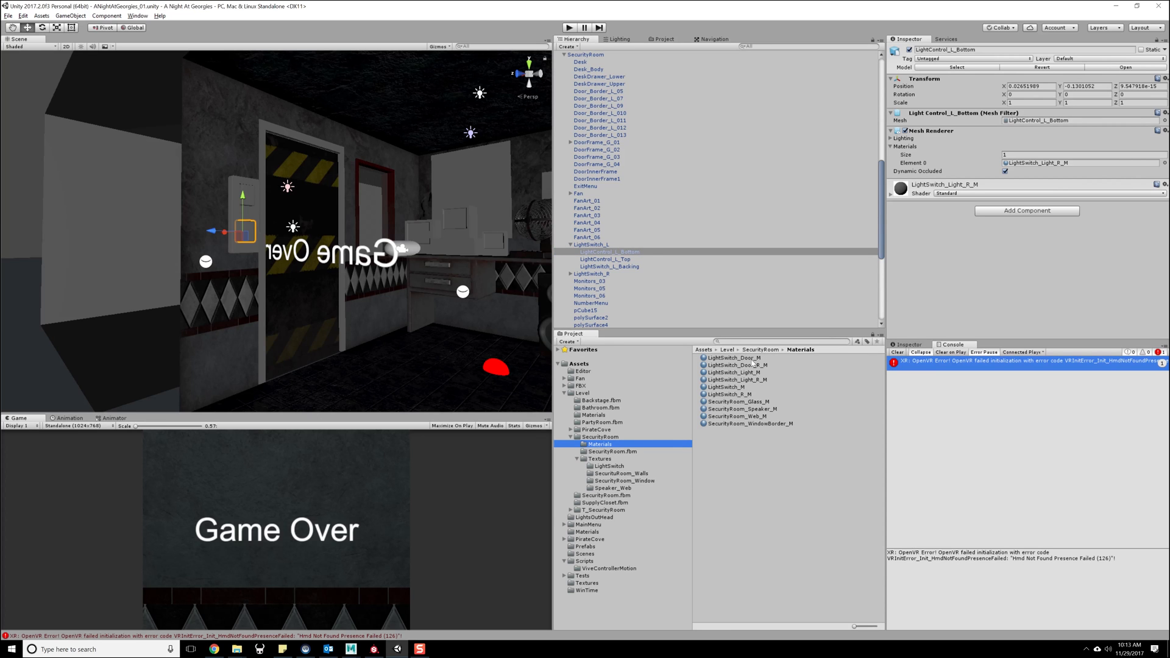
left_click(754, 359)
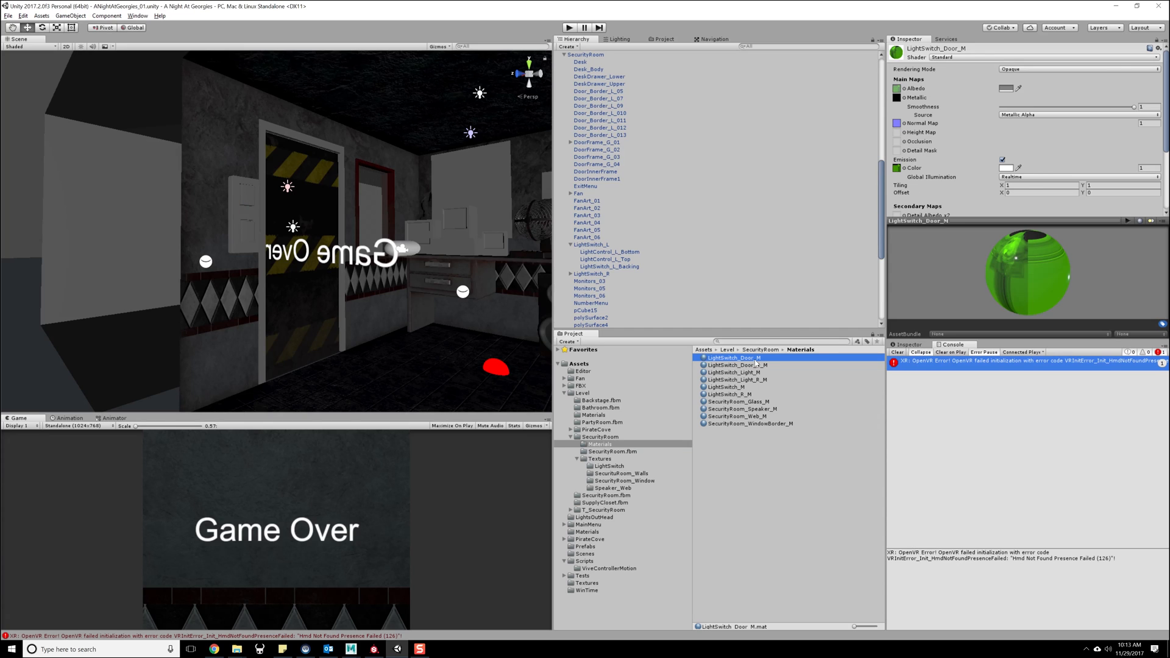
left_click(754, 359)
left_click(755, 359)
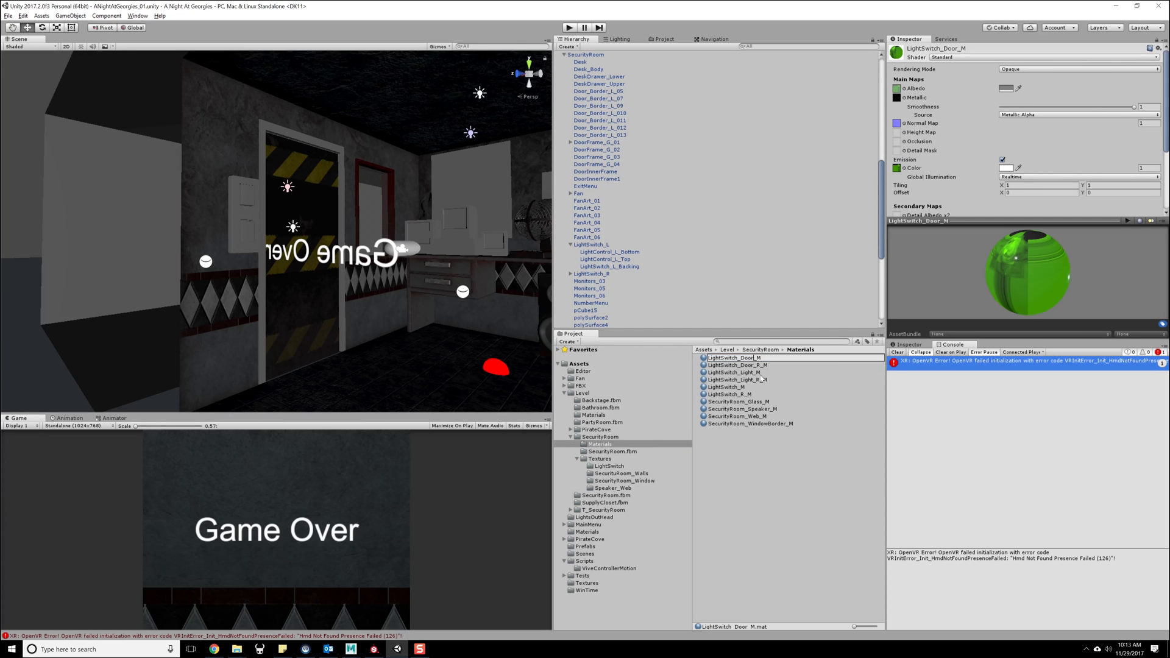
type("_L")
key("Return")
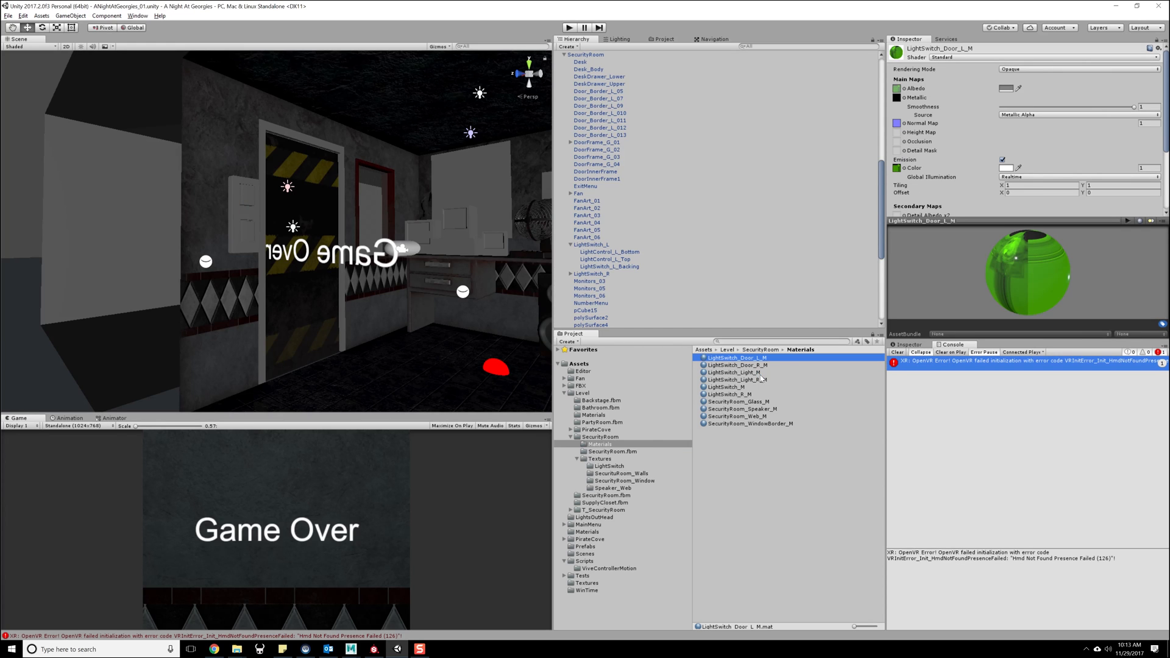
- Rename the LightSwitch_Light_M material to LightSwitch_Light_L_M
left_click(754, 374)
left_click(754, 374)
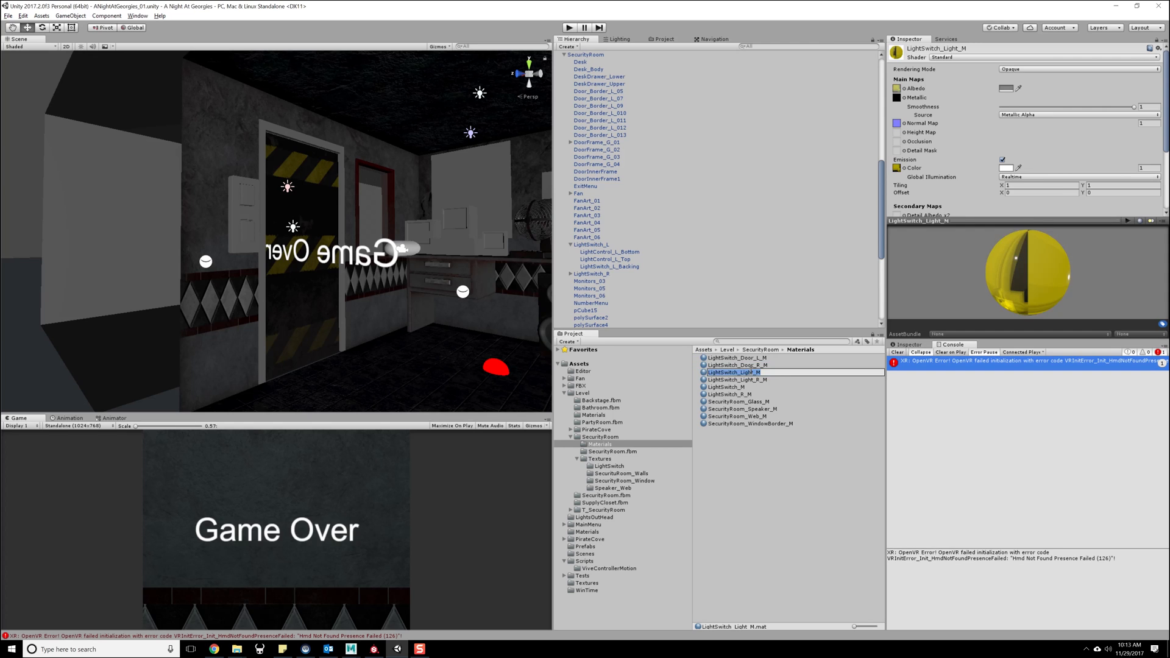
type("_L")
key("Return")
- Rename the LightSwitch_M material to LightSwitch_L_M
left_click(738, 387)
left_click(738, 387)
type("L_")
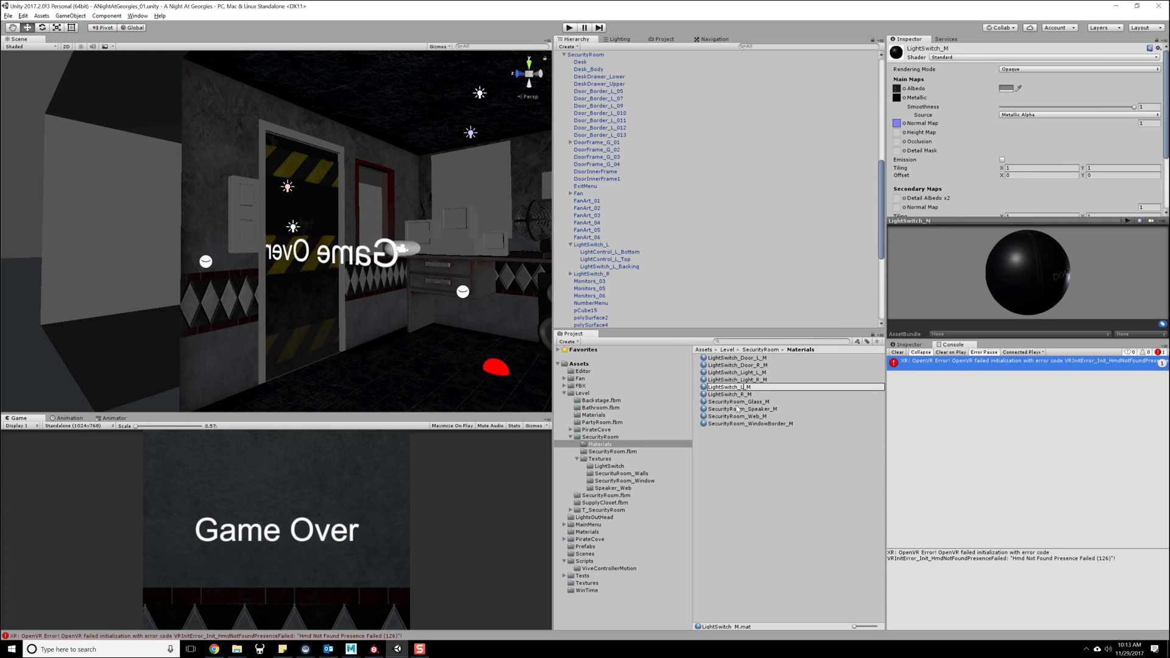
key("Return")
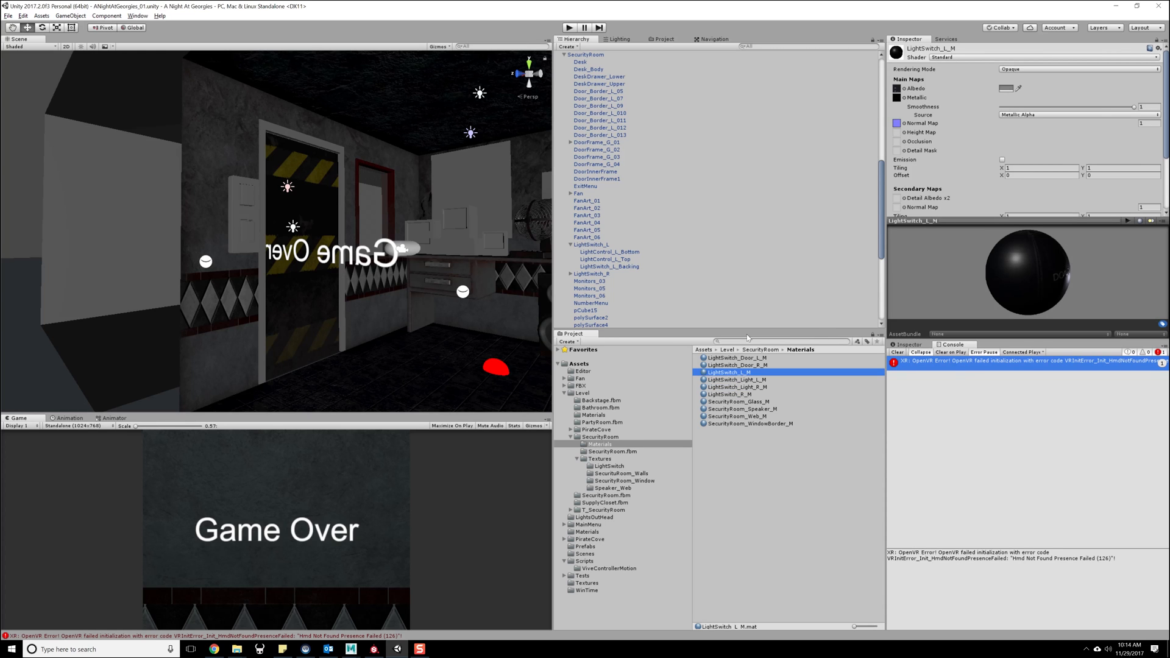
- Assign the LightSwitch_L_M material to the left light switch's backing plate, LightSwitch_L_Backing
right_click_drag(373, 267, 382, 345, "alt")
left_click_drag(383, 347, 332, 262, "alt")
left_click(251, 212)
left_click(248, 213)
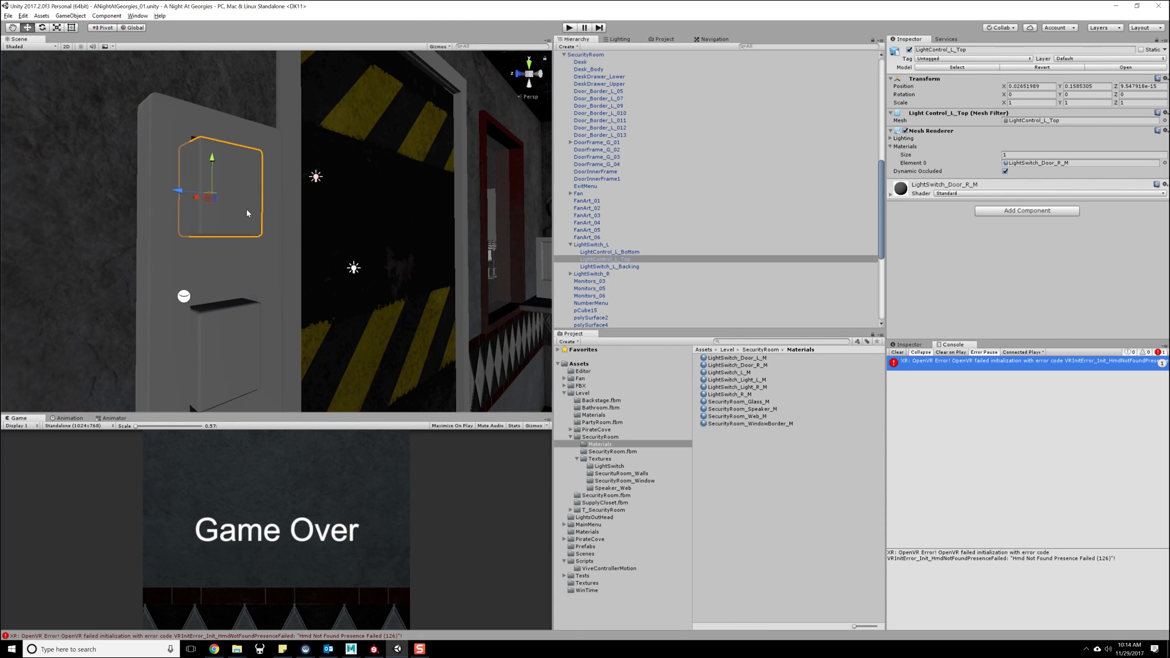
left_click(260, 268)
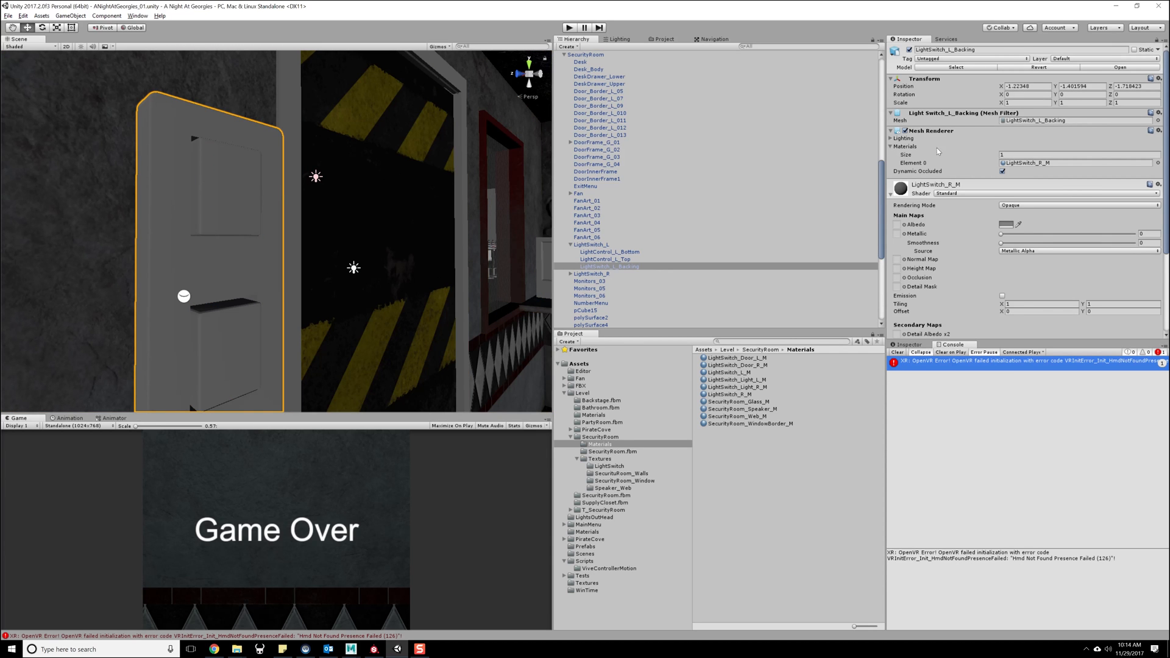
left_click(1158, 164)
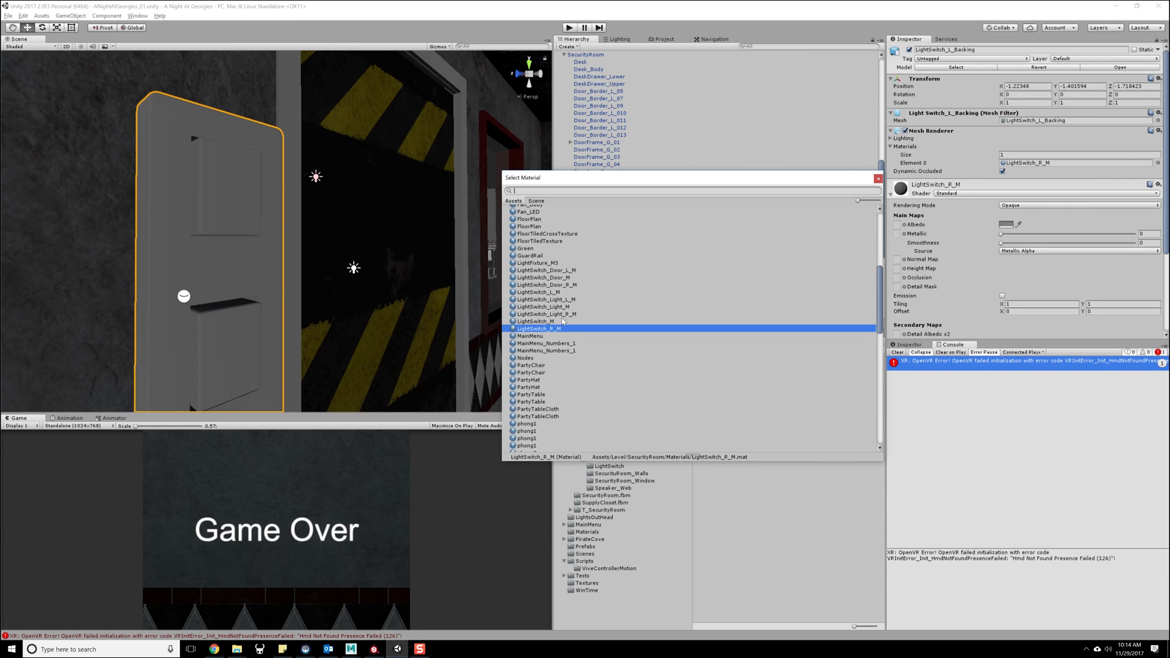
double_click(564, 292)
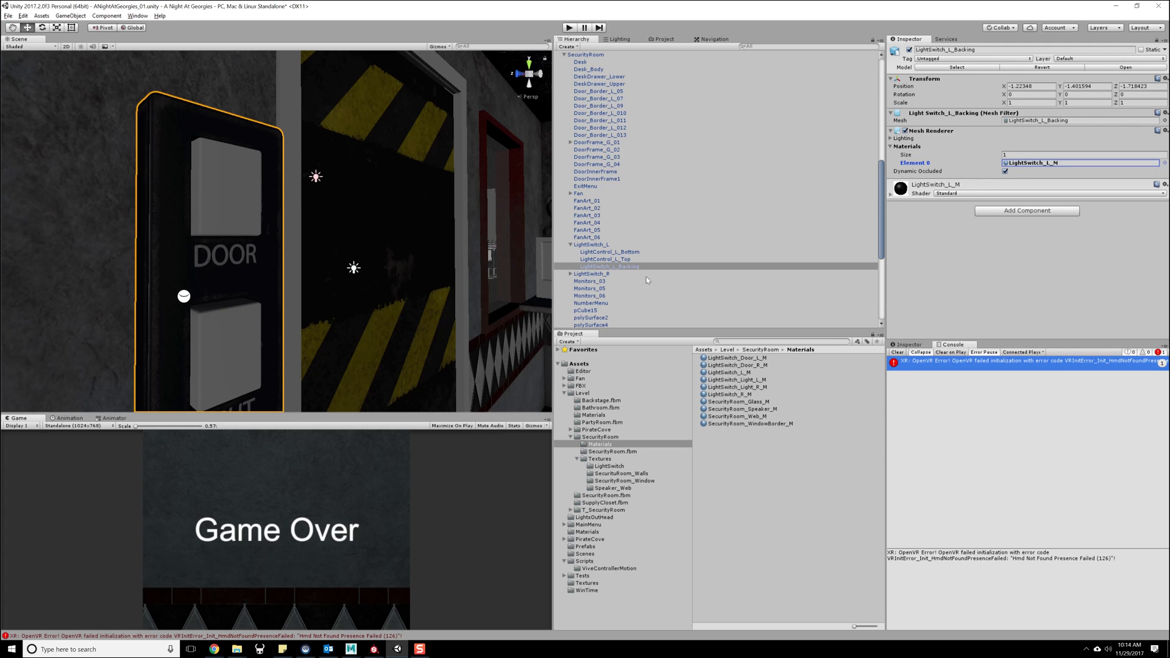
- Assign the LightSwitch_Door_L_M material to the left light switch's top button, LightControl_L_Top
left_click(645, 259)
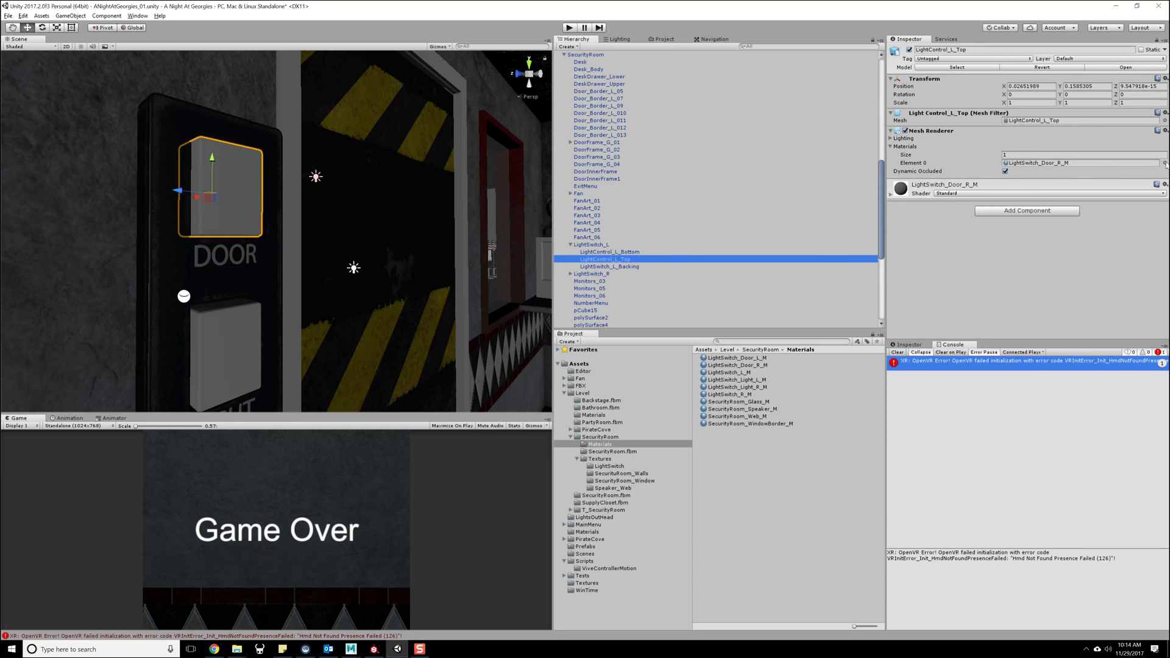
left_click(1165, 163)
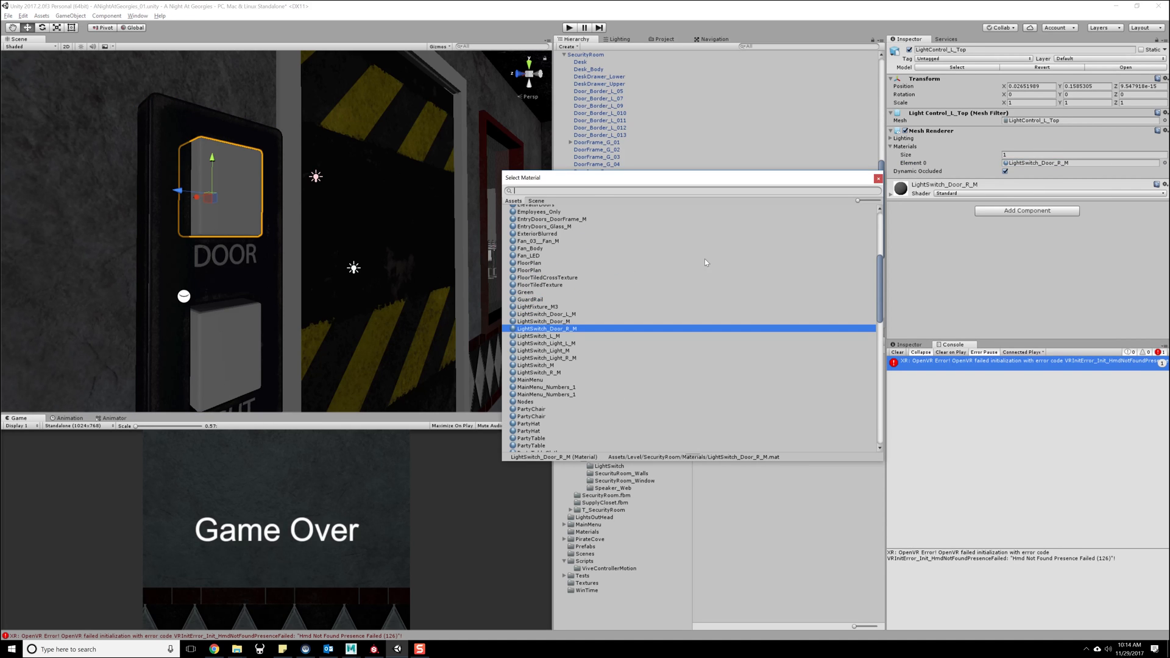
double_click(576, 315)
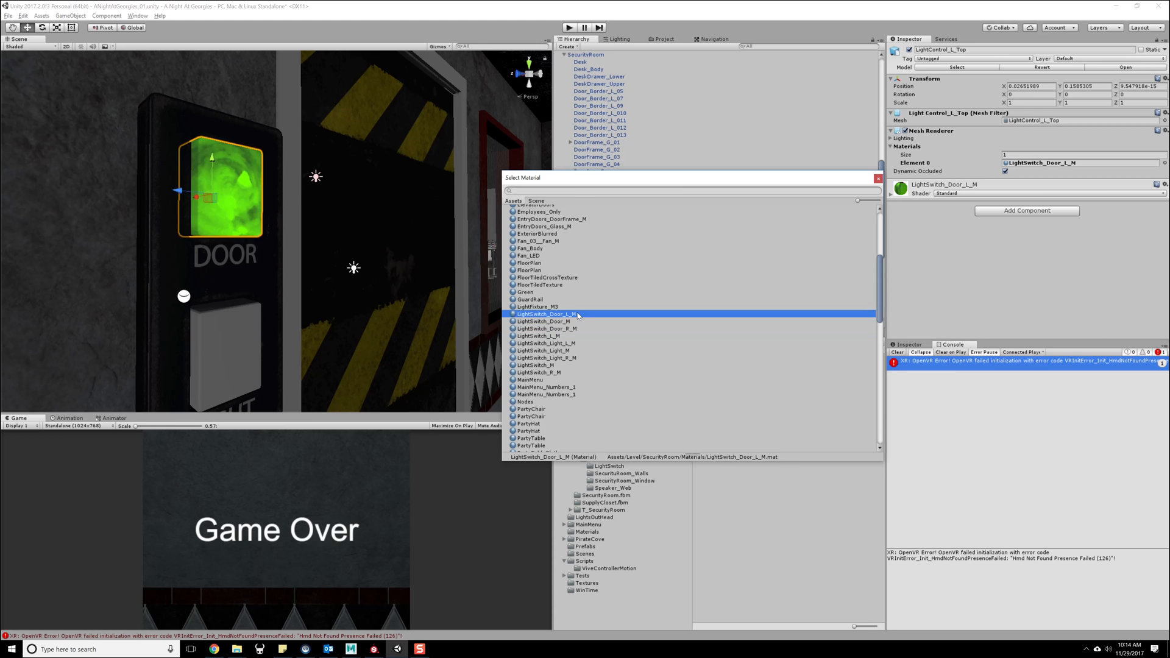
- Assign the LightSwitch_Light_L_M material to the left light switch's bottom button, LightControl_L_Bottom
left_click(643, 253)
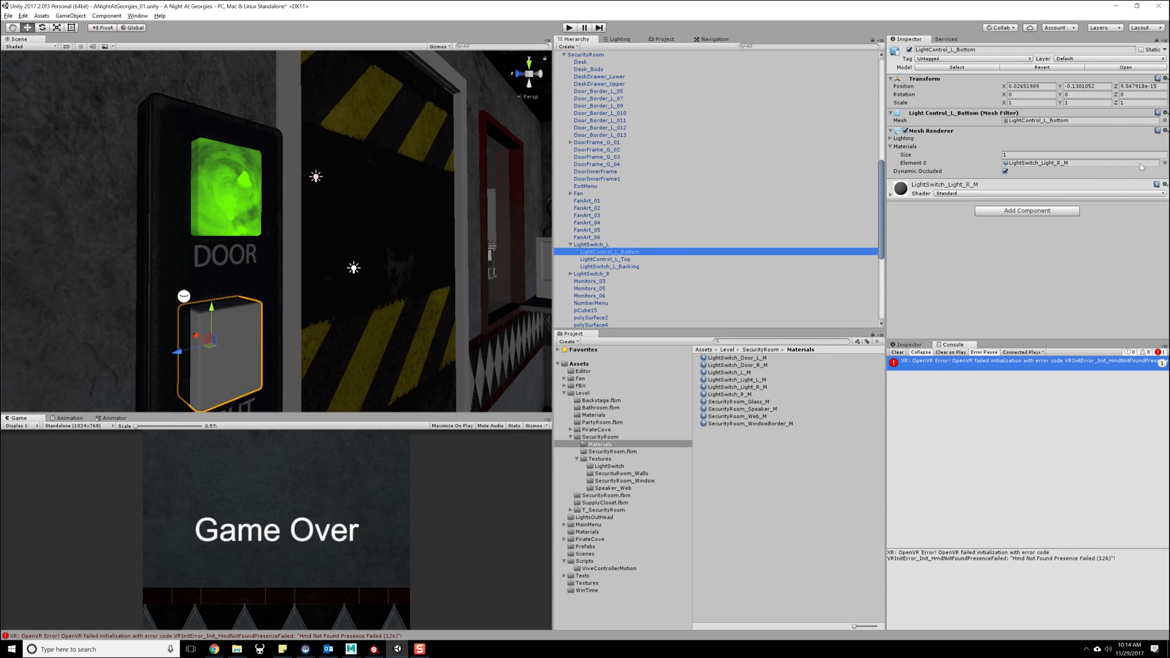
left_click(1164, 163)
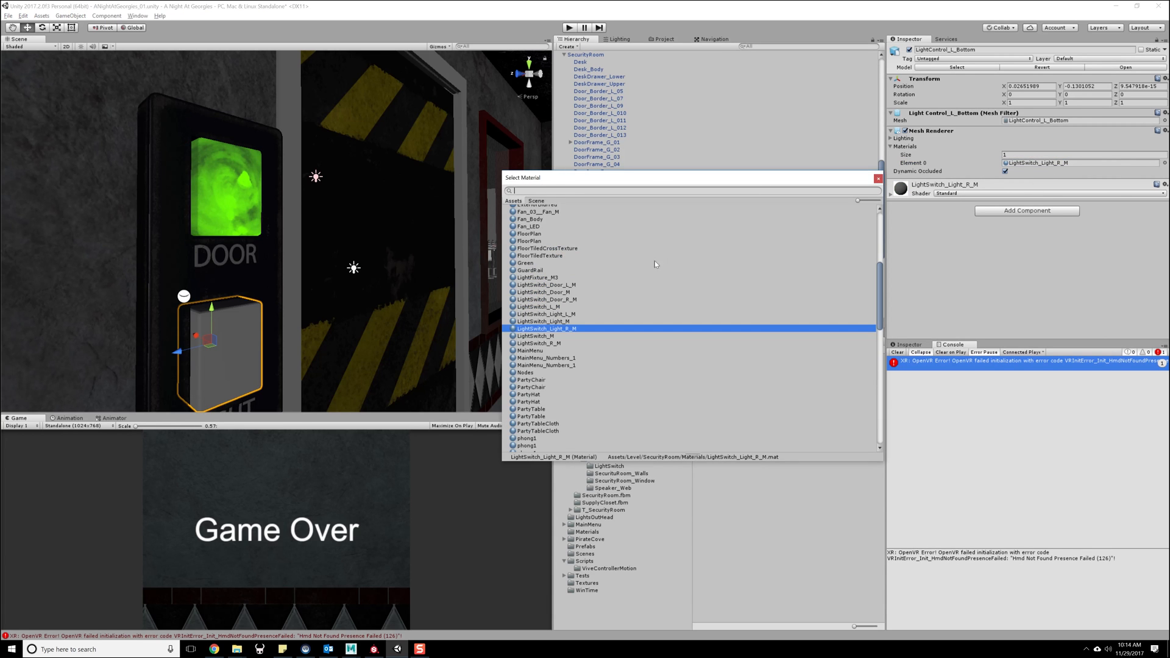
double_click(568, 316)
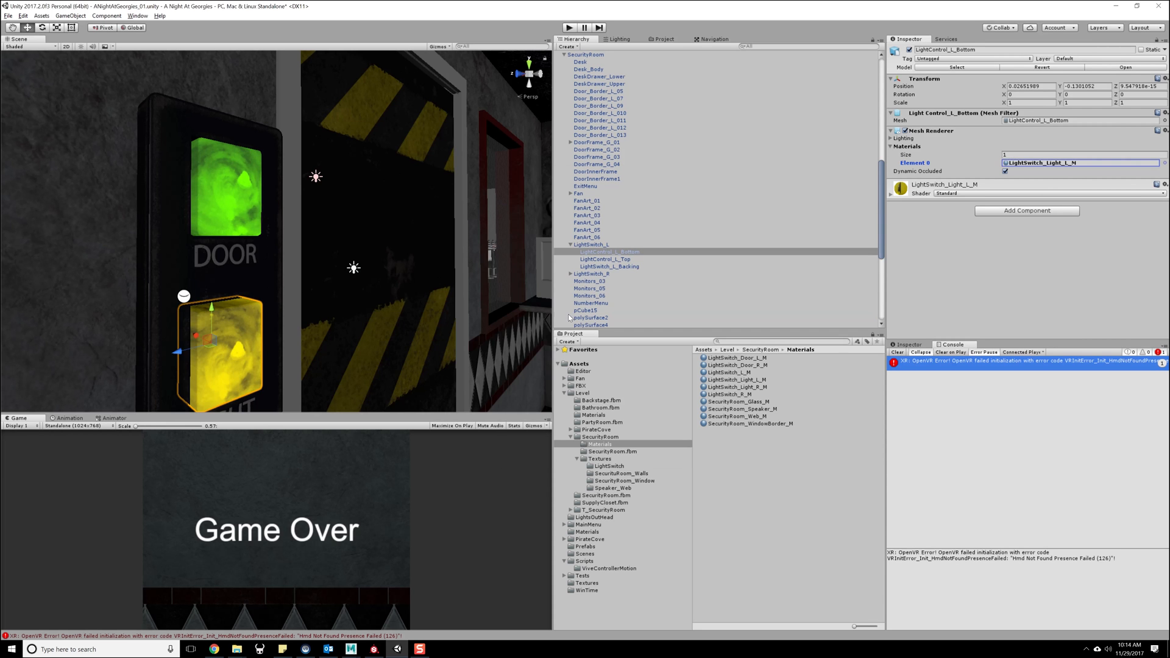
- Expand the LightSwitch_Light_L_M material's shader properties and open its options
left_click_drag(376, 319, 291, 291, "alt")
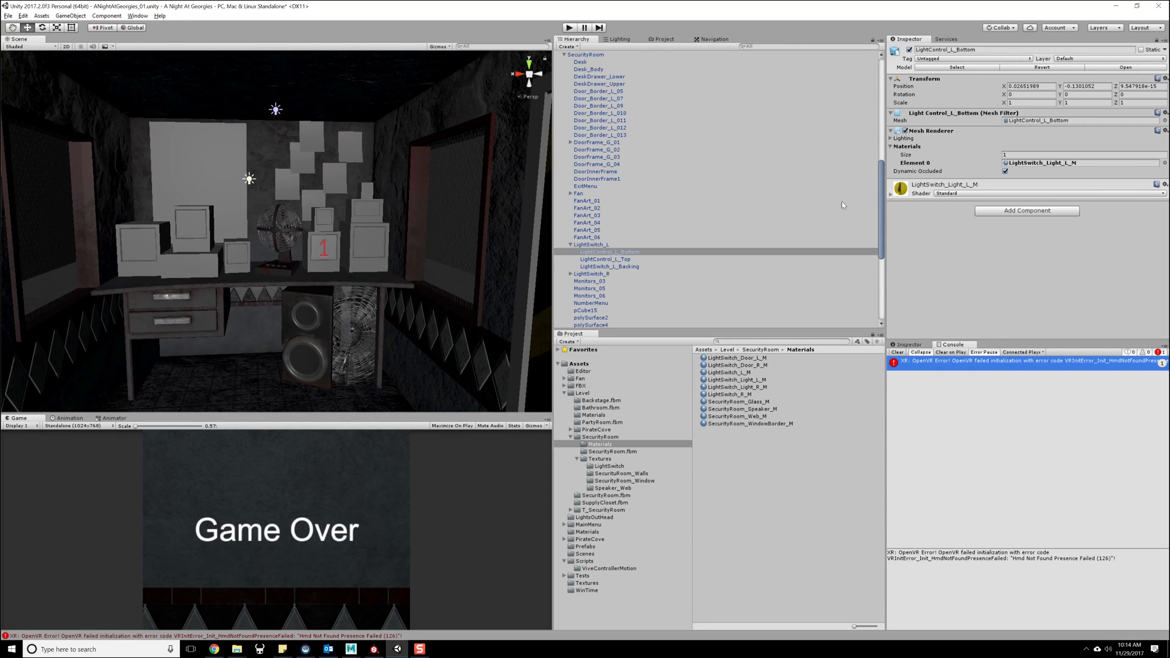
left_click(891, 193)
left_click(1158, 184)
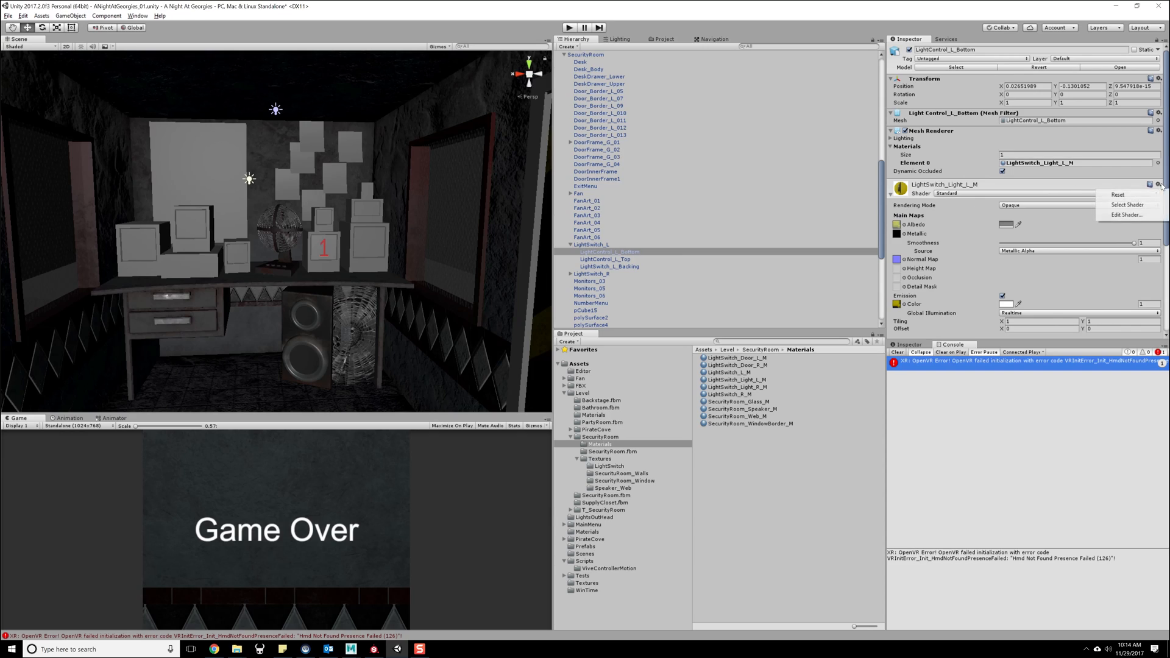
left_click(1135, 195)
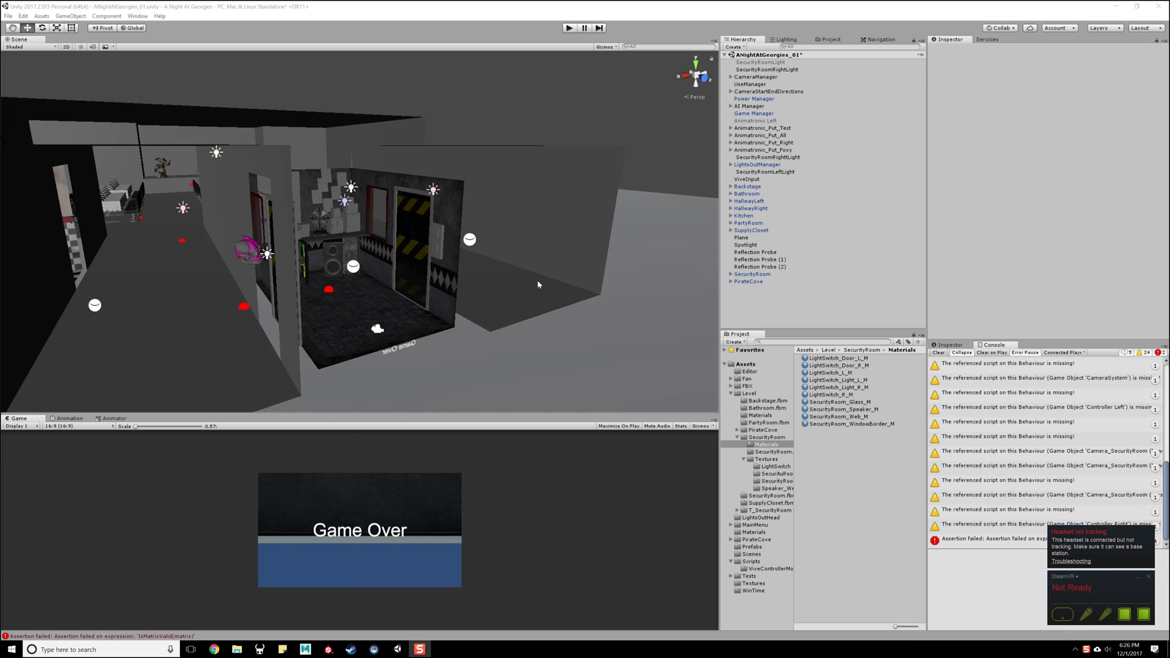
- Compare the materials on the right and left light switch backing plates and examine the properties of LightSwitch_R_M
right_click_drag(402, 255, 338, 165)
middle_click_drag(338, 164, 356, 182)
scroll(356, 182, "down", 4)
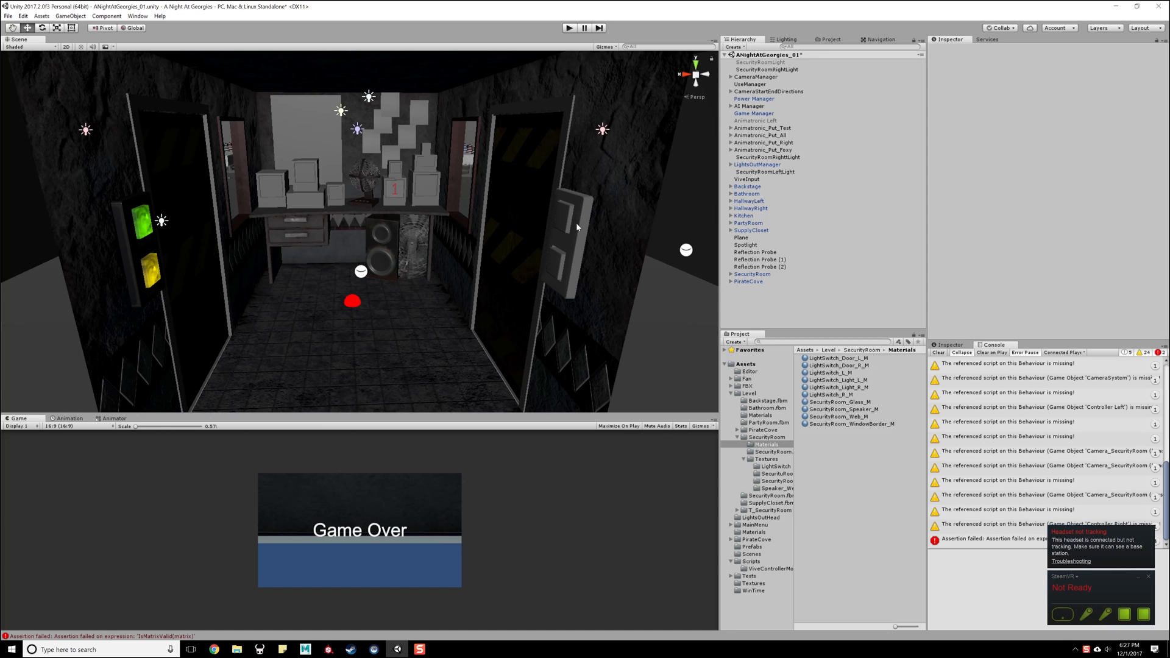
left_click(580, 206)
left_click(580, 206)
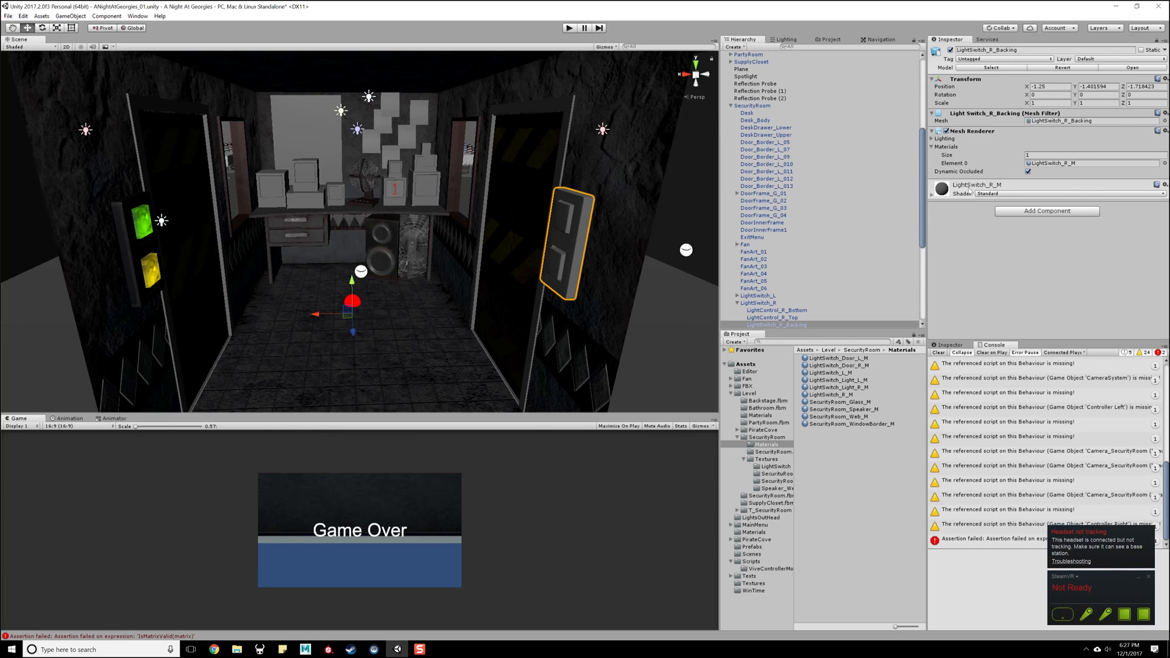
left_click(135, 261)
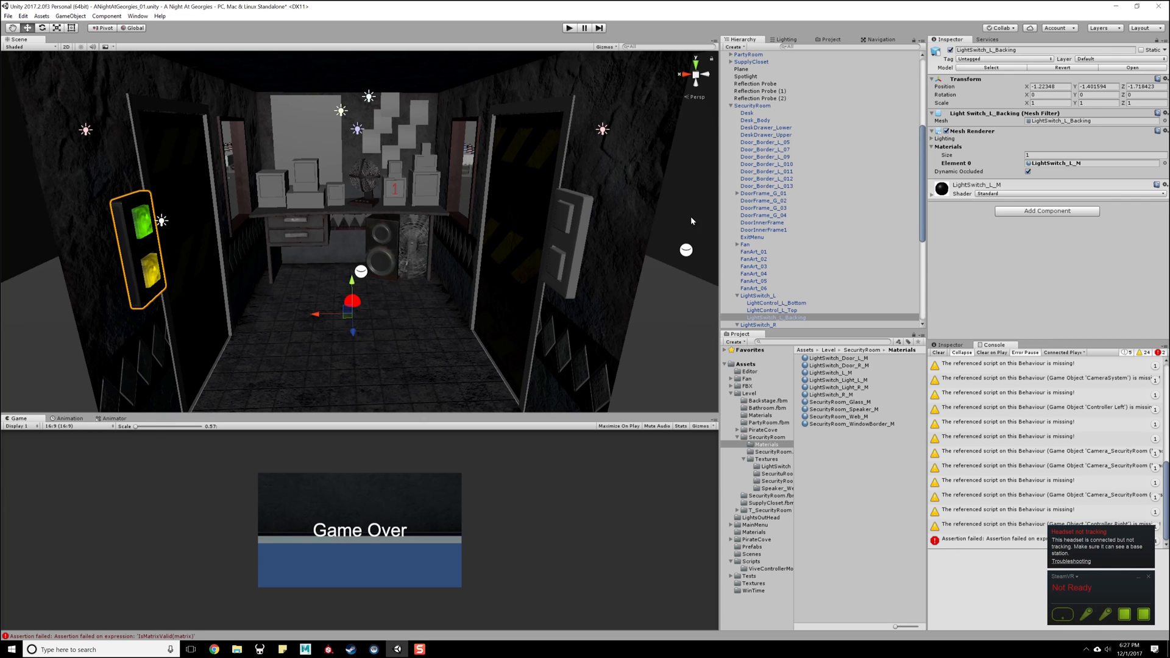
left_click(574, 236)
left_click(574, 236)
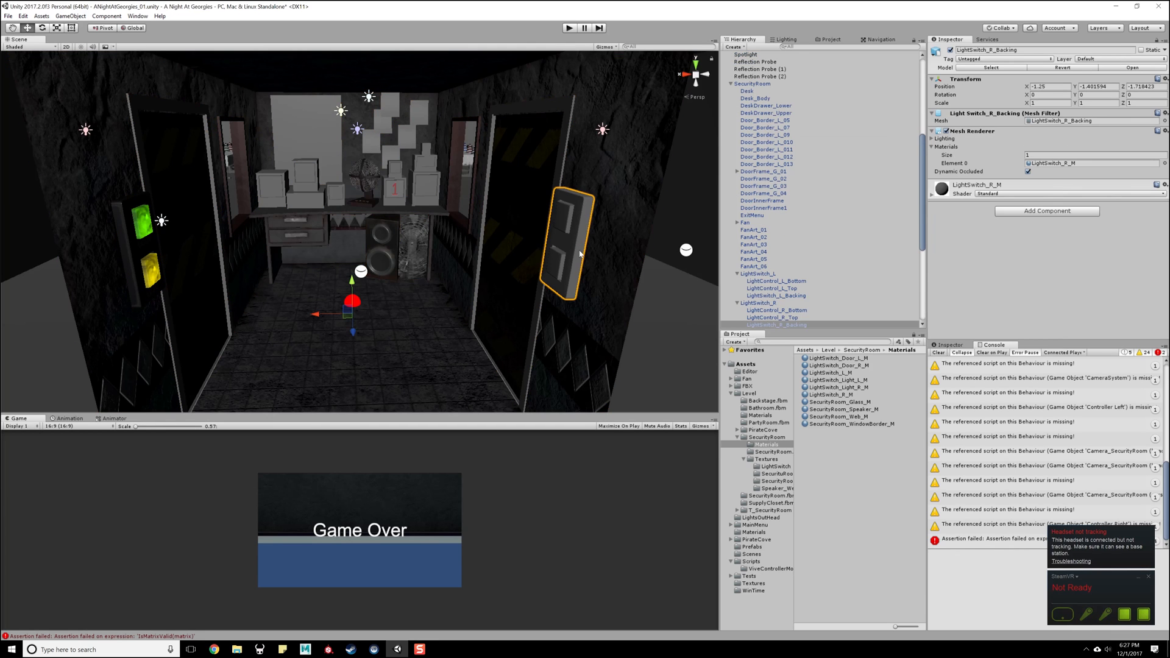
left_click(932, 194)
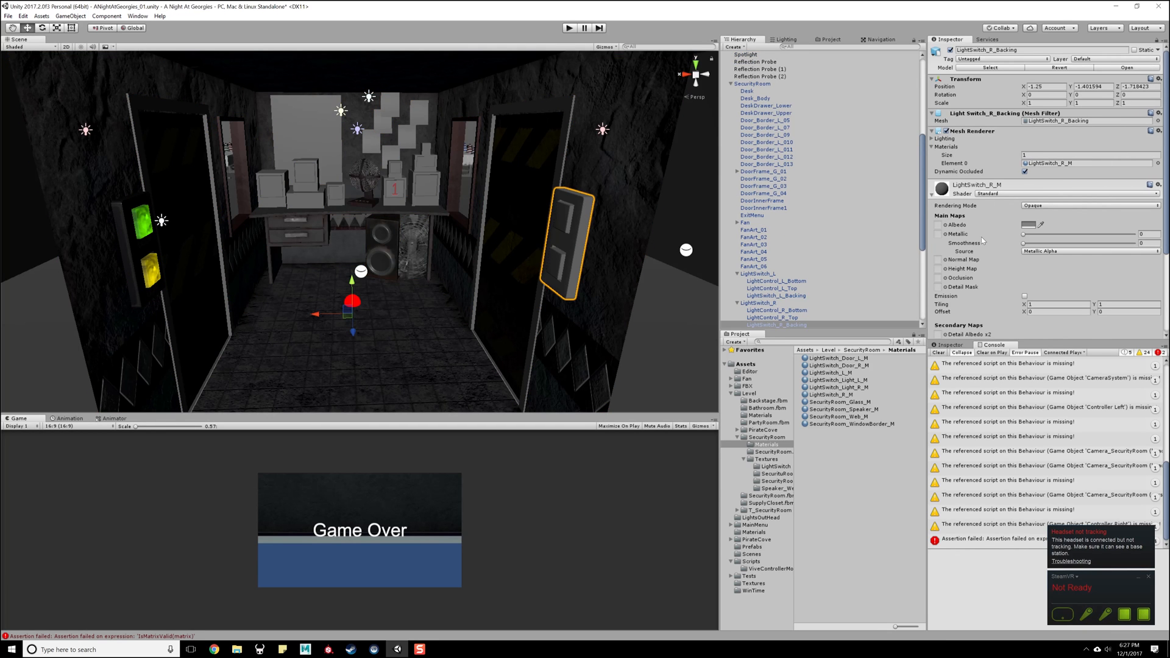
scroll(928, 268, "down", 3)
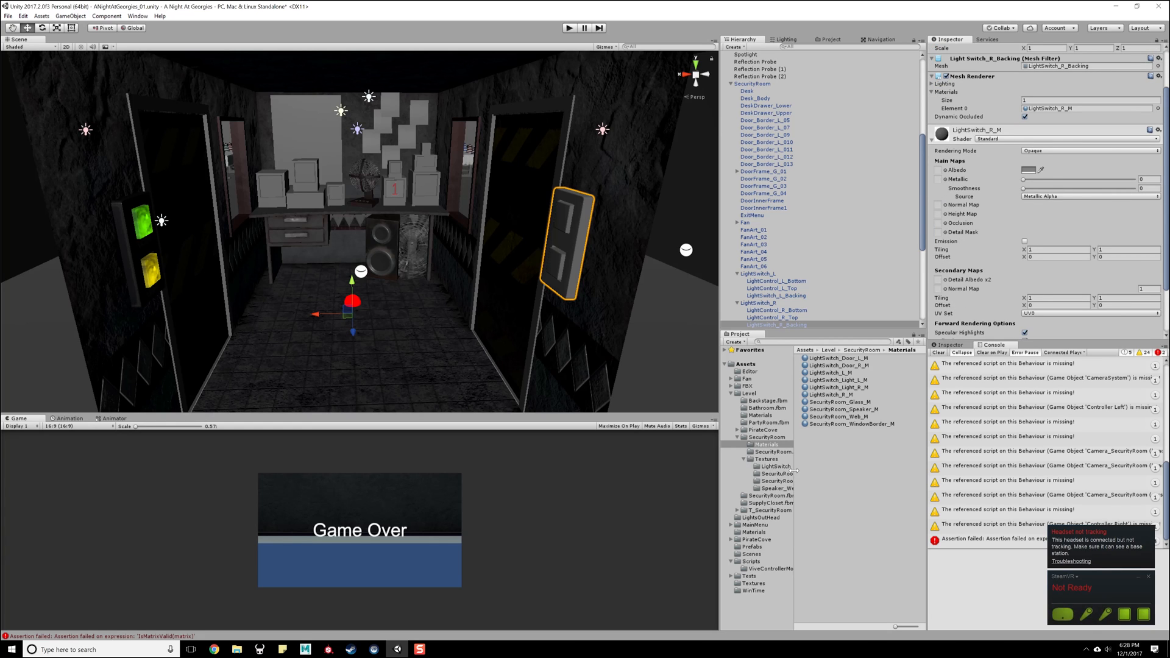
- Check the LightSwitch textures folder and compare LightSwitch_Door_L_M with LightSwitch_Door_R_M in the SecurityRoom Materials folder
left_click(776, 467)
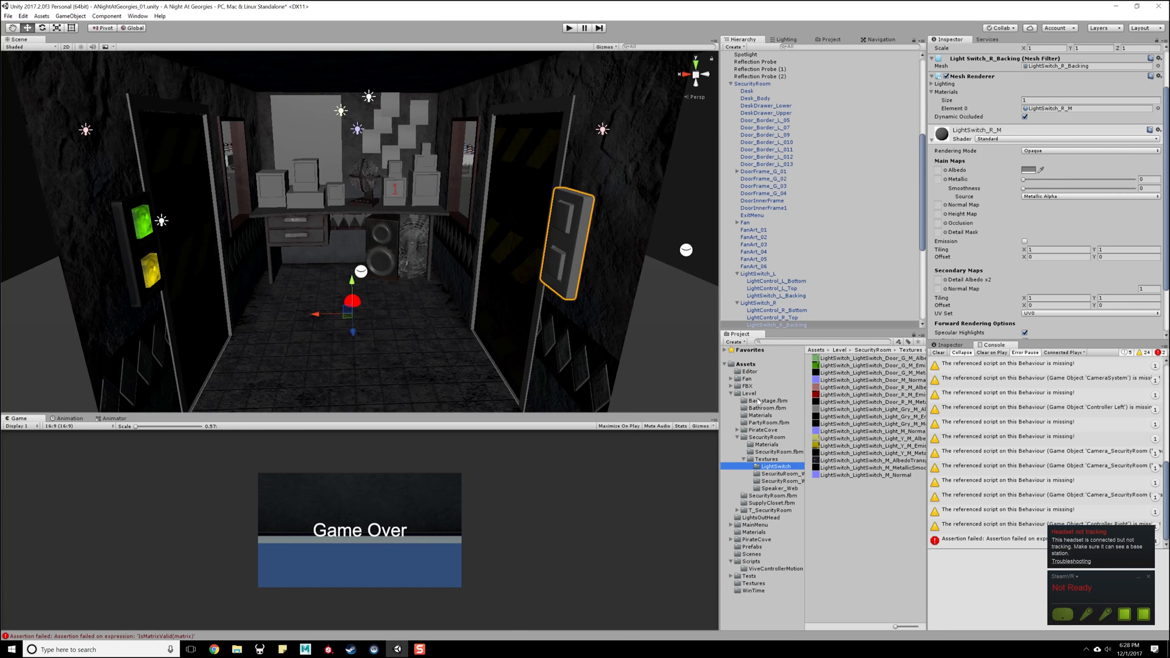
left_click_drag(721, 426, 663, 426)
left_click(710, 445)
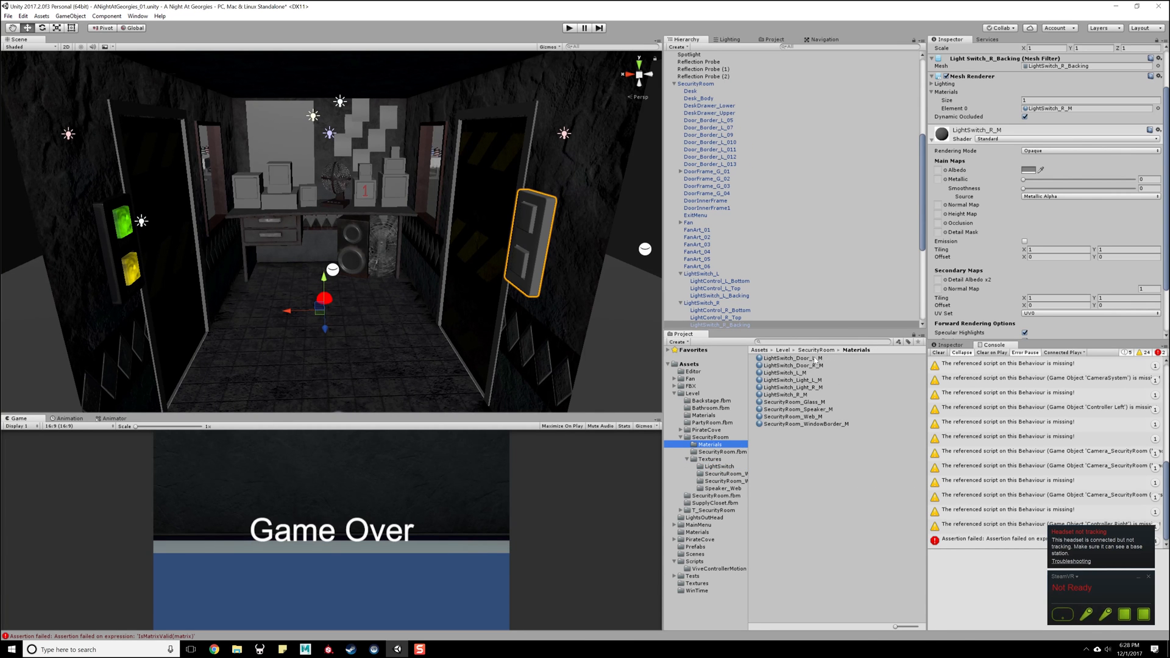
left_click(795, 365)
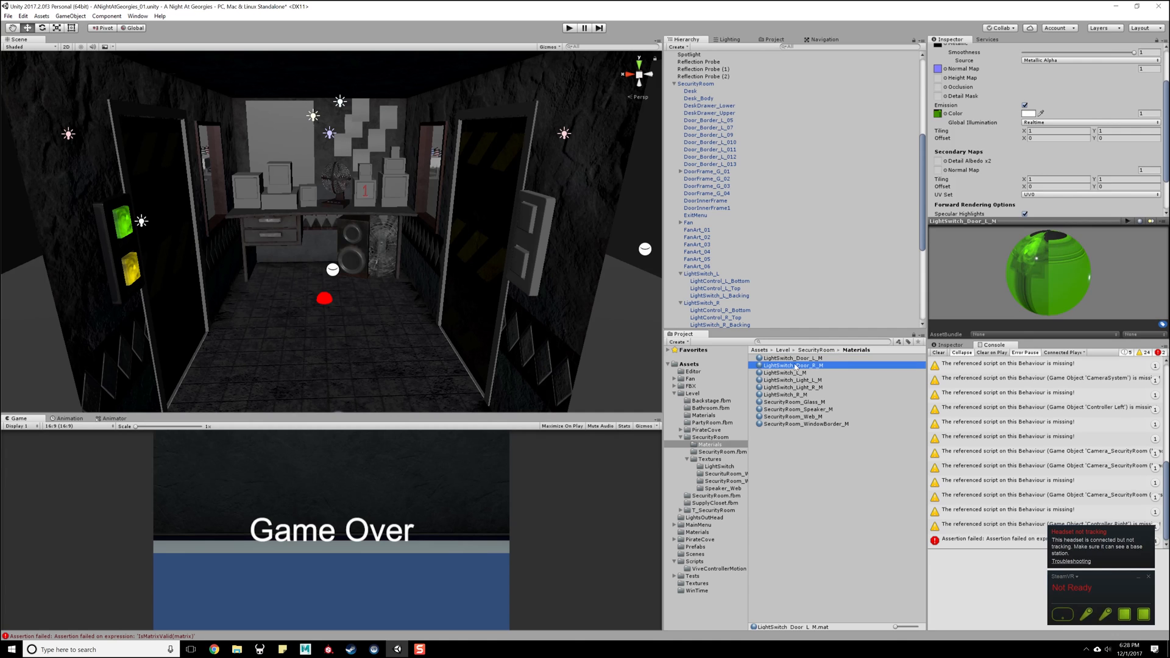
left_click(792, 358)
left_click(796, 365)
left_click(792, 359)
- Delete the blank LightSwitch_Door_R_M material from the SecurityRoom Materials folder
left_click(795, 366)
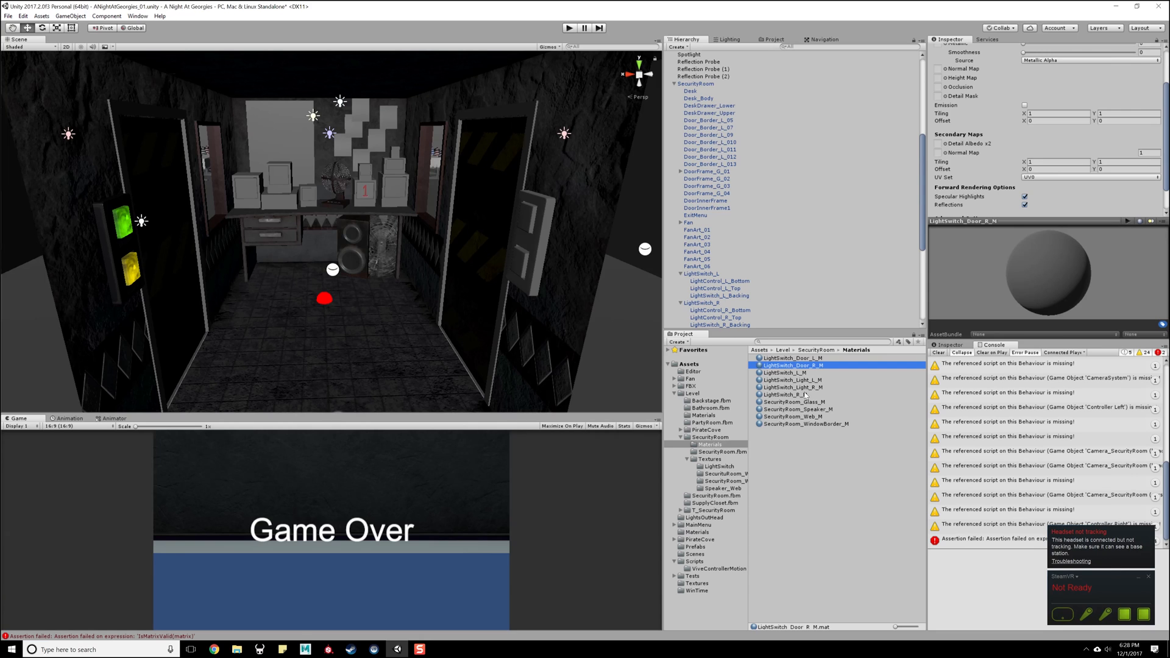
key("Delete")
left_click(623, 344)
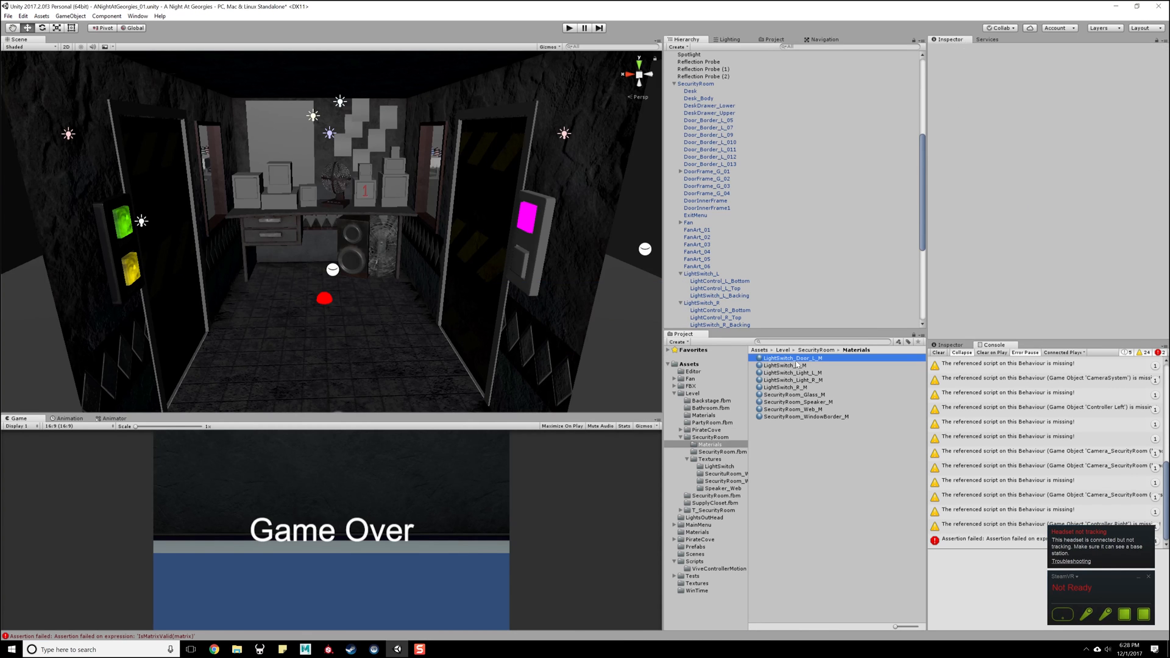
- Duplicate the LightSwitch_Door_L_M material and rename the original to LightSwitch_Door_R_M
key("ctrl+d")
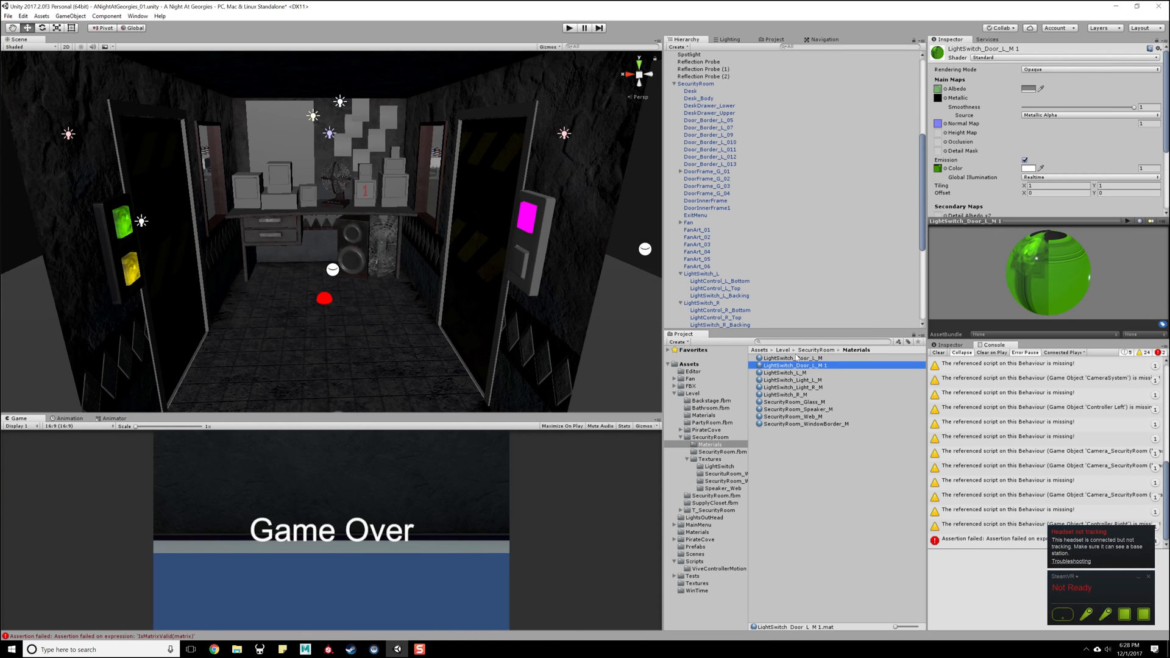
left_click(796, 358)
left_click(813, 359)
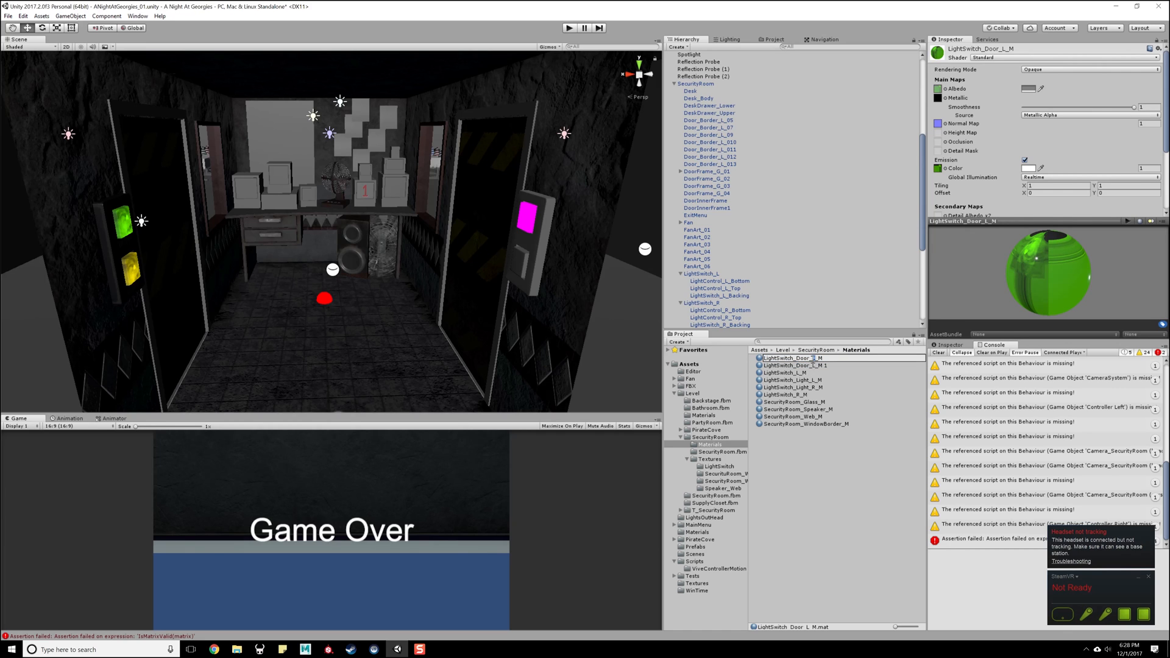
type("R")
key("Return")
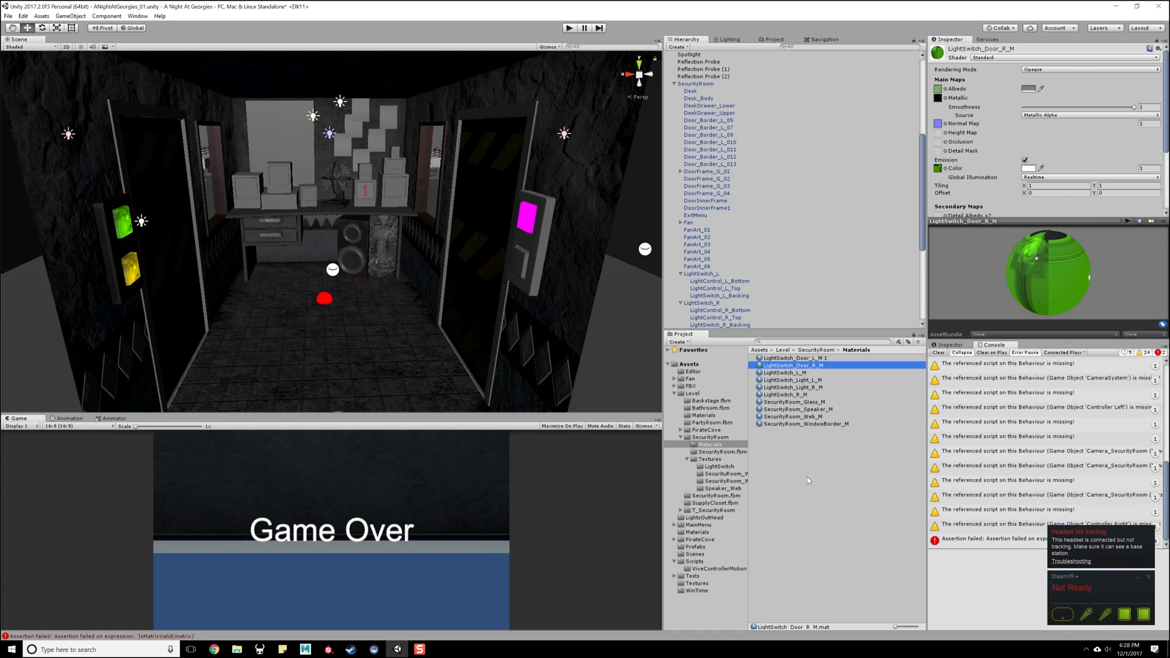
- Rename the duplicated door material to LightSwitch_Door_L_M
left_click(812, 369)
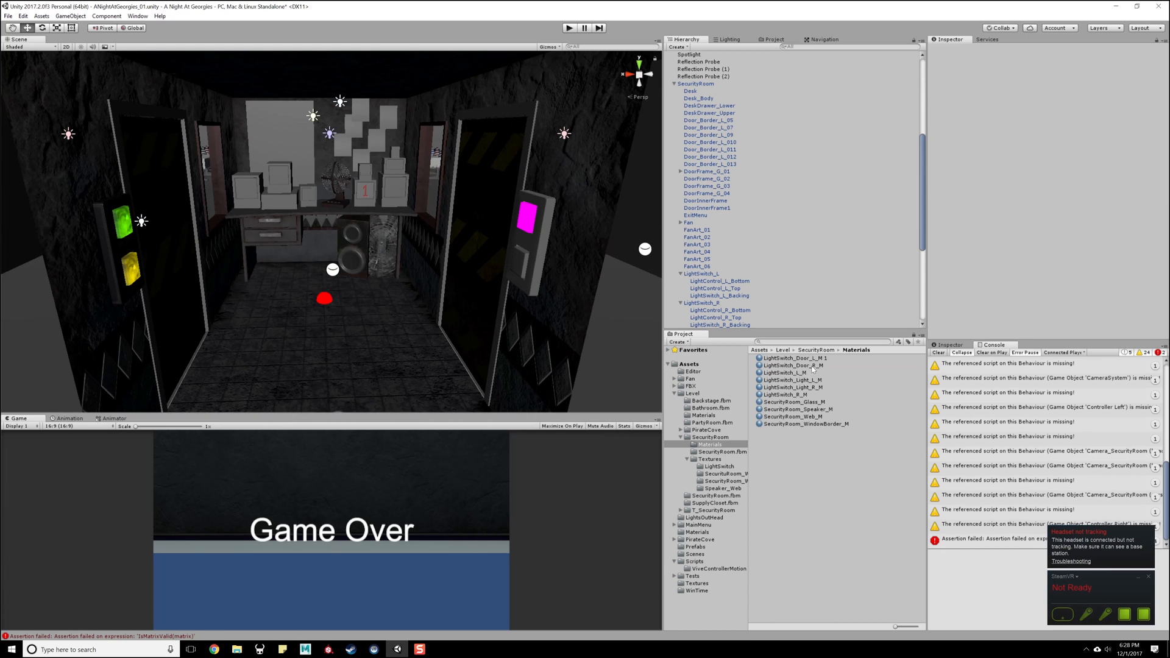
left_click(812, 359)
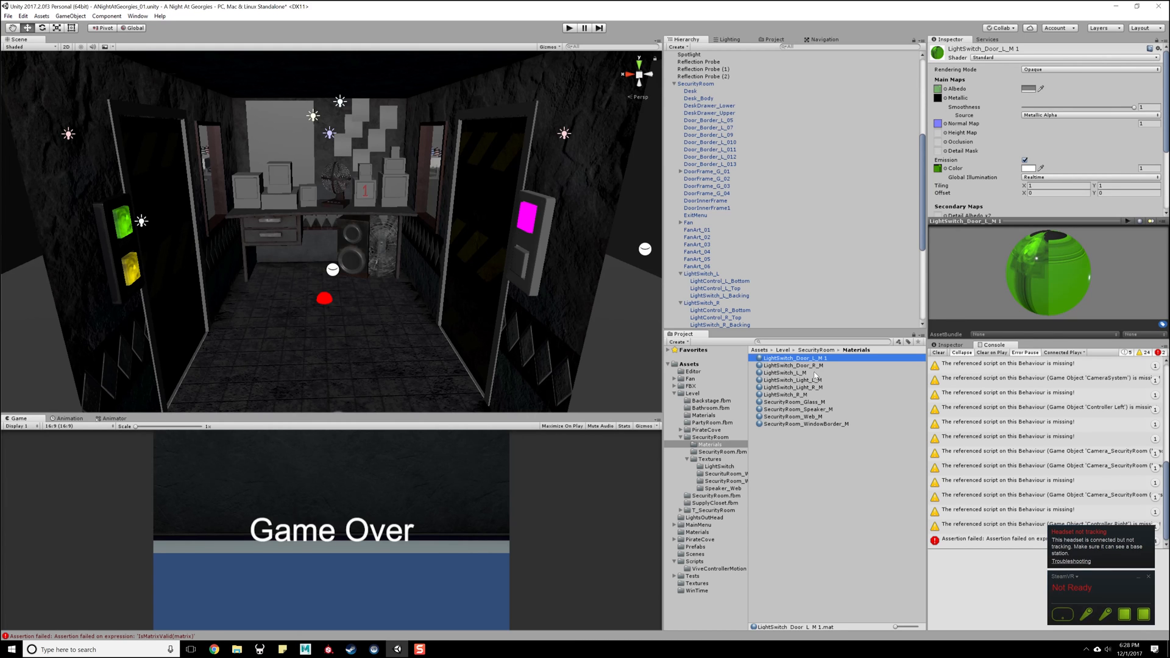
left_click(814, 360)
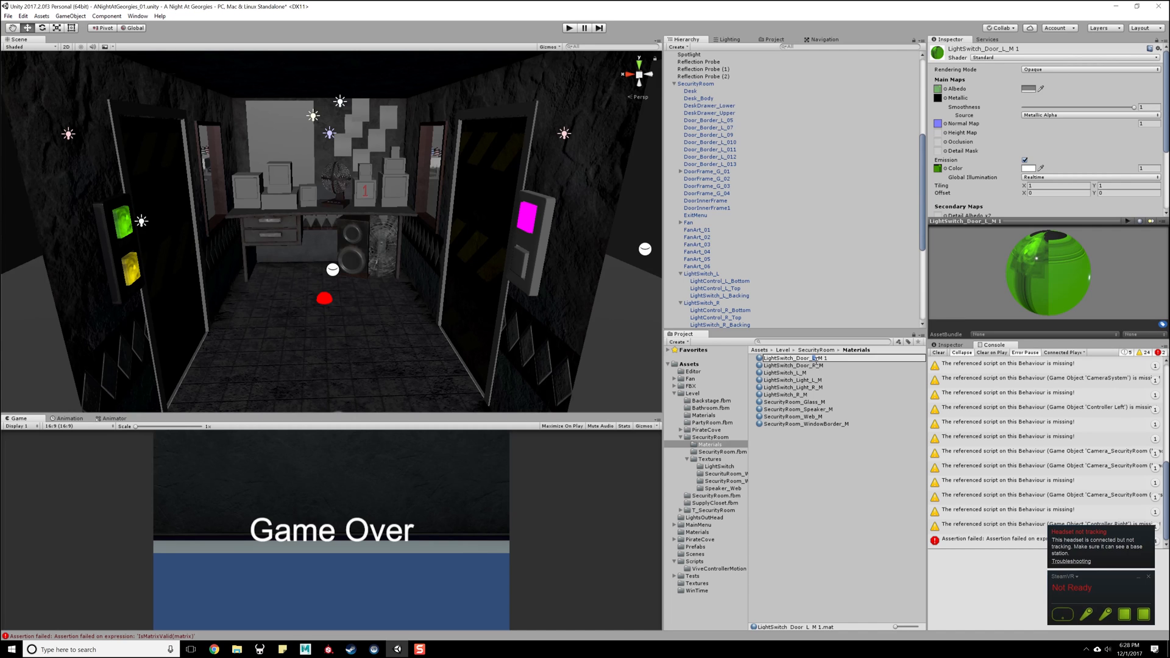
key("Return")
- Assign LightSwitch_Door_R_M to the right light switch's top button and LightSwitch_L_M to its backing plate
left_click(812, 366)
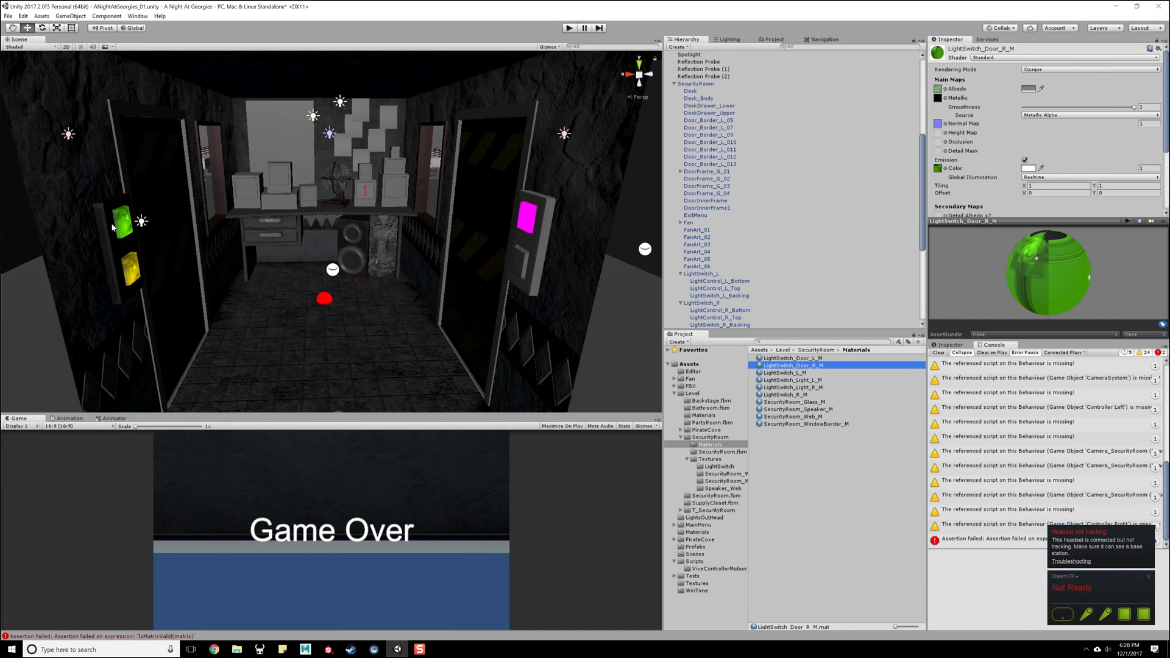
left_click(124, 229)
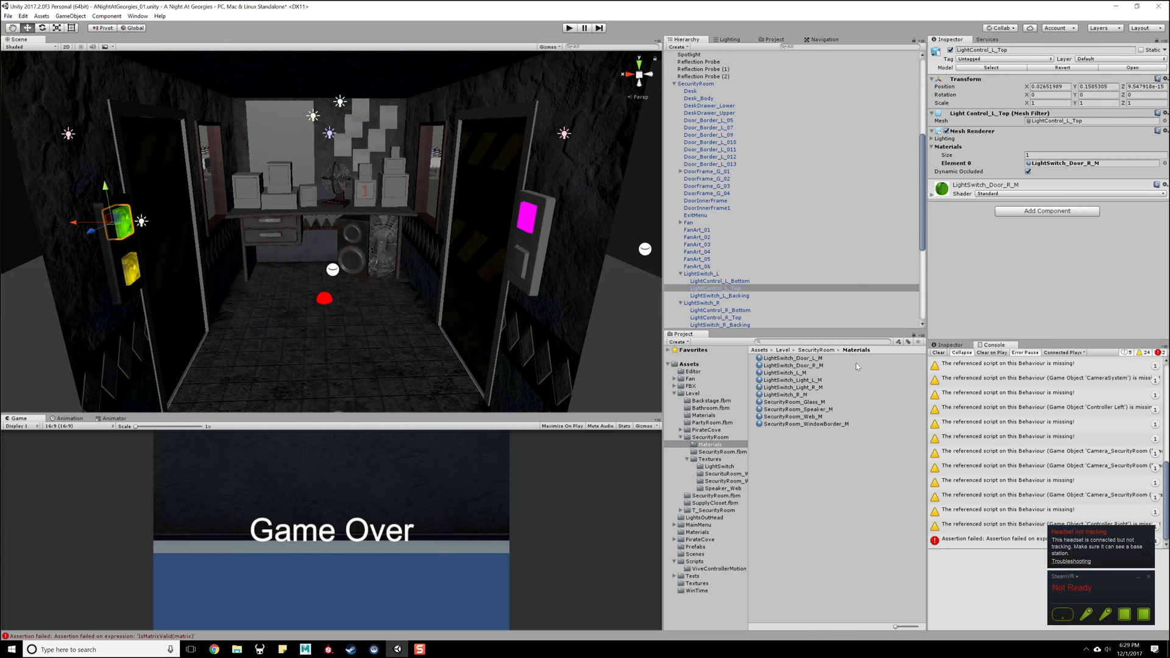
left_click_drag(810, 367, 529, 221)
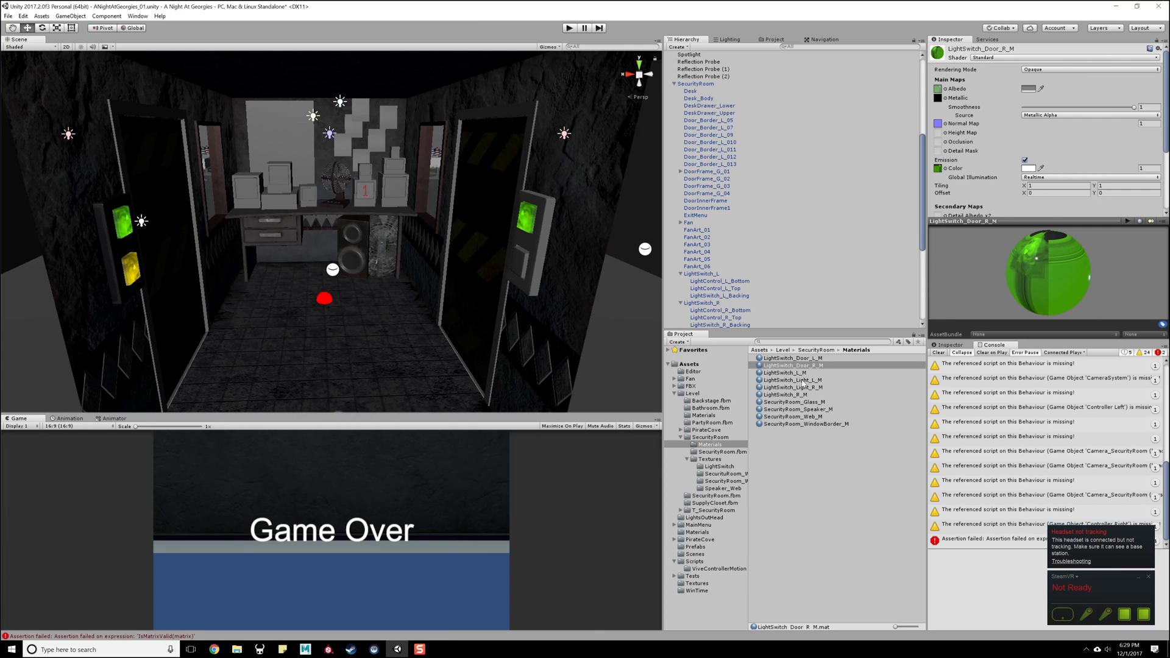
left_click(788, 373)
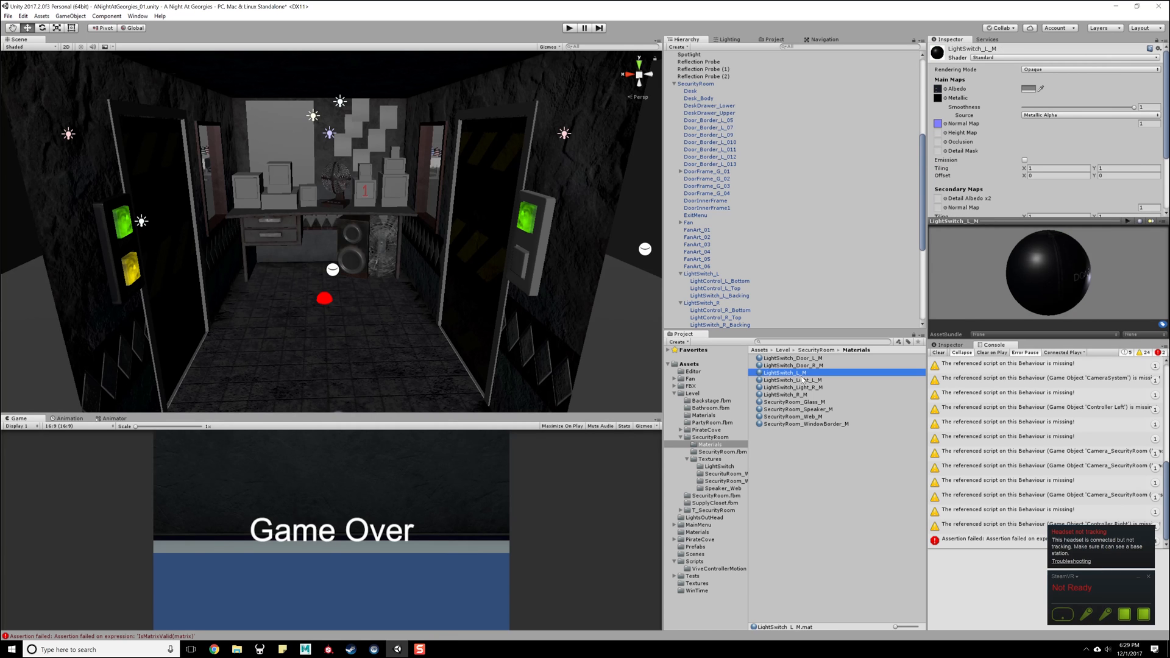
left_click_drag(782, 374, 541, 245)
- Delete the blank LightSwitch_Light_R_M material from the SecurityRoom Materials folder
left_click(800, 382)
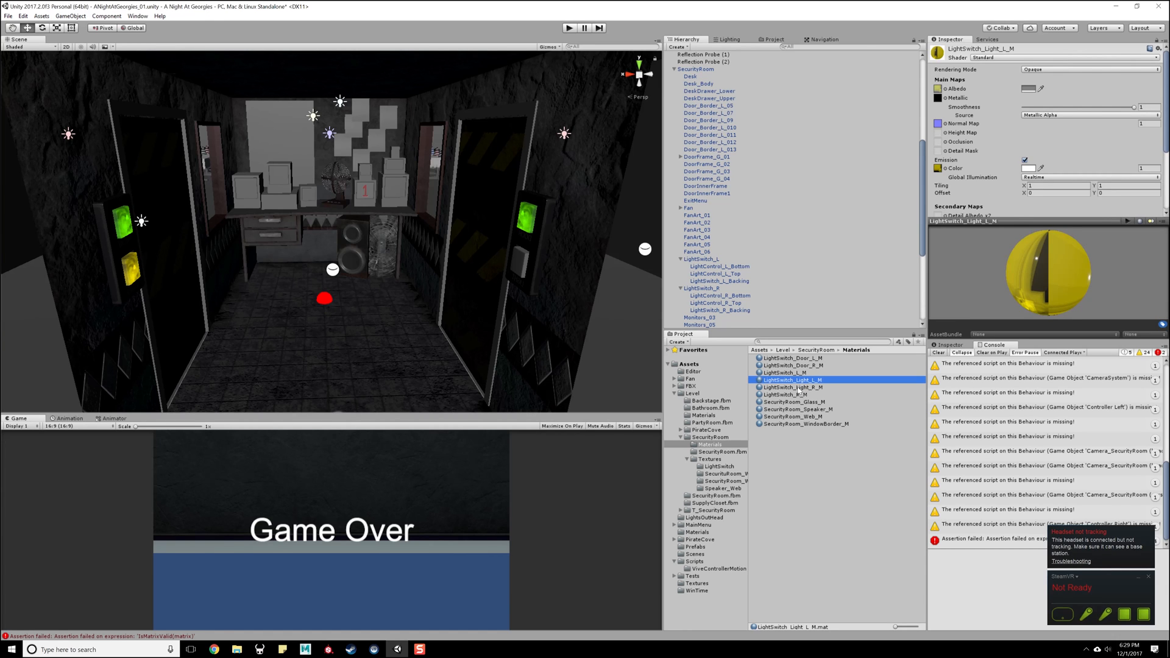
left_click(799, 389)
key("Delete")
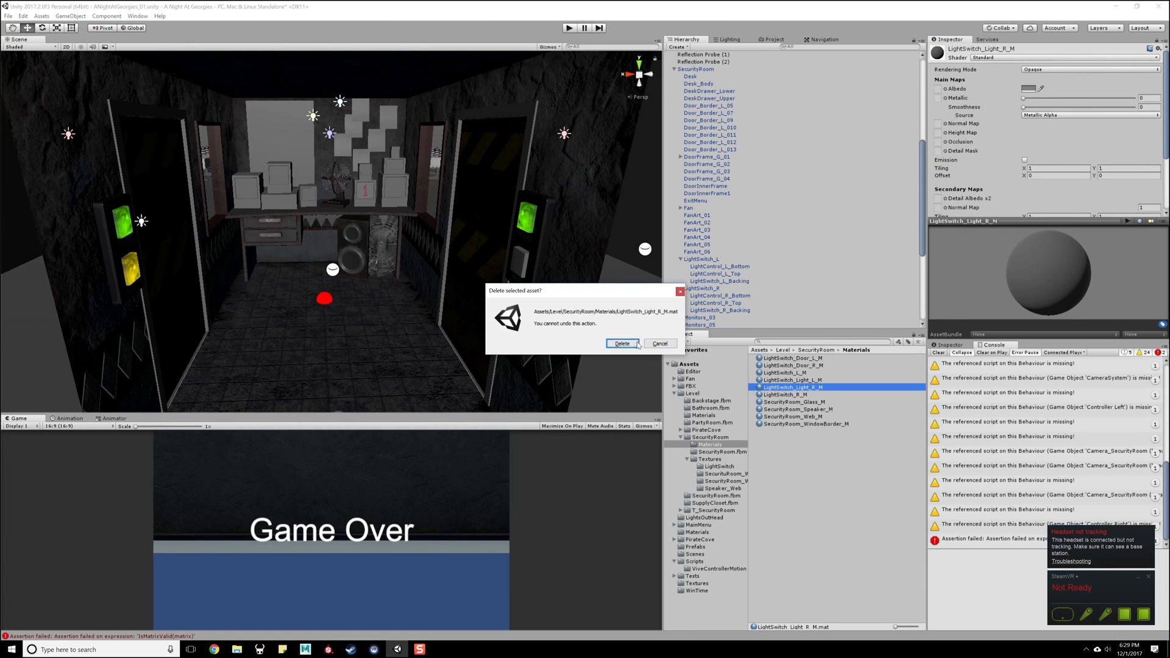
left_click(634, 345)
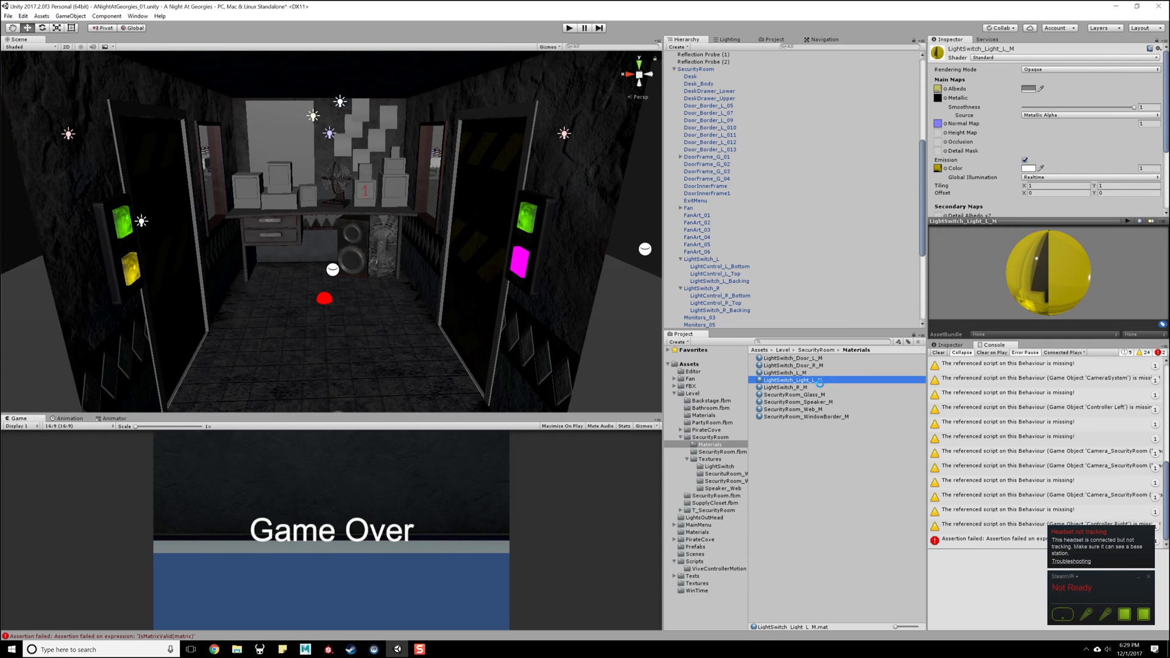
- Duplicate LightSwitch_Light_L_M as LightSwitch_Light_R_M and assign the copy to the right light switch's bottom button
key("ctrl+d")
left_click(822, 387)
left_click(816, 389)
key("BackSpace")
type("R_M")
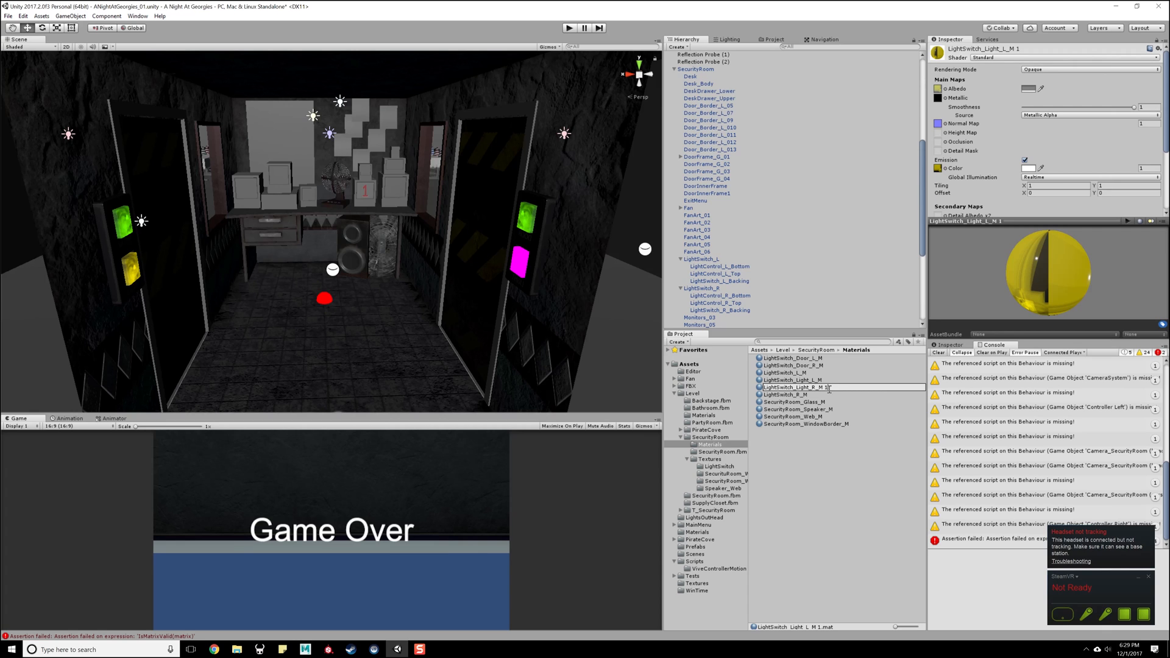
key("Return")
left_click_drag(760, 388, 522, 272)
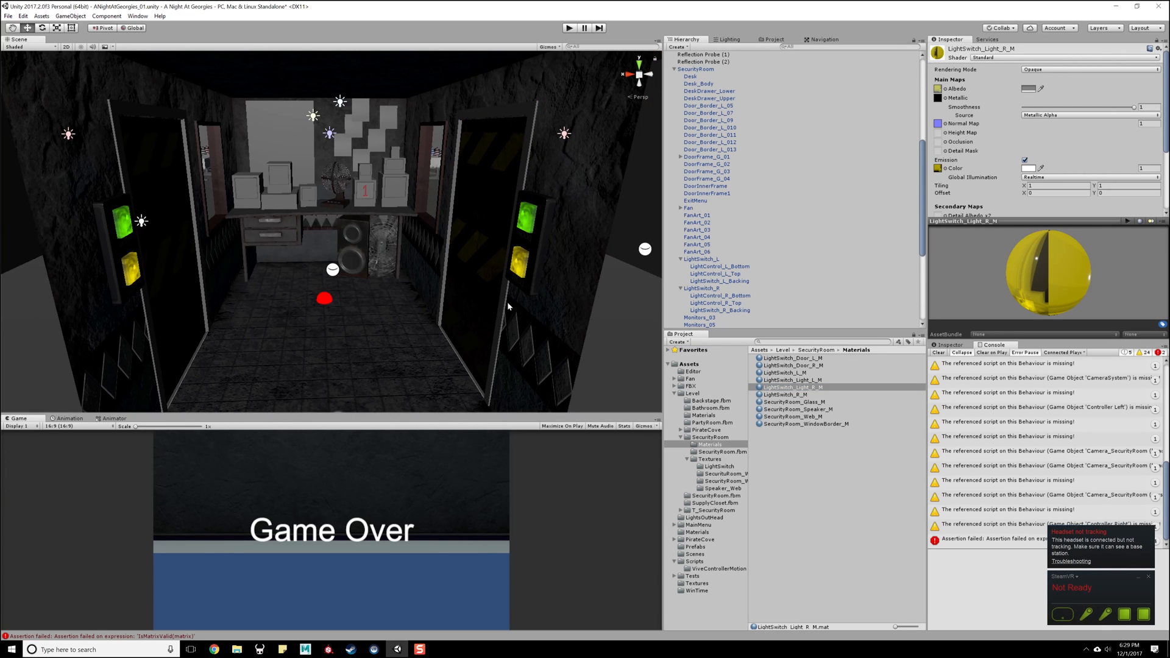
- Save the scene and look over the security room's desk area
key("ctrl+s")
mouse_move(430, 239)
left_mouse_down("alt")
mouse_move(428, 313)
mouse_move(421, 229)
left_mouse_up("alt")
right_click_drag(421, 229, 425, 277, "alt")
left_click_drag(424, 276, 435, 282, "alt")
right_click_drag(435, 281, 432, 306, "alt")
left_click_drag(432, 306, 424, 282, "alt")
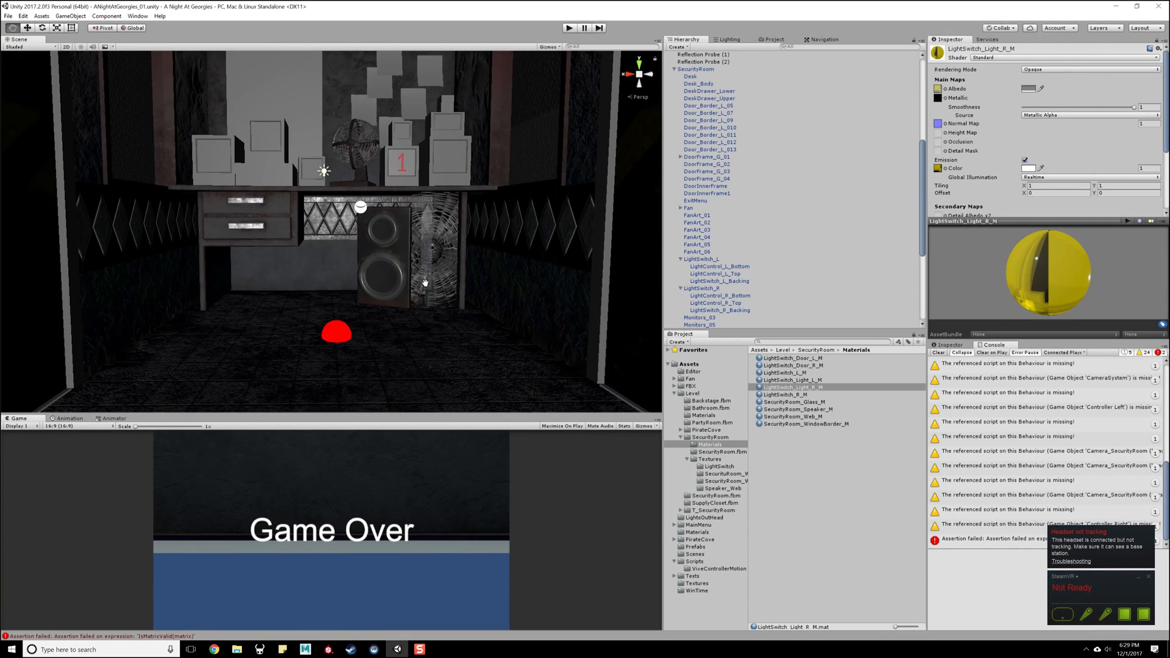
- Move CameraSystem (body) out of CameraManager to the scene's top level, just above CameraManager, and collapse CameraManager
scroll(746, 107, "up", 3)
scroll(746, 108, "up", 8)
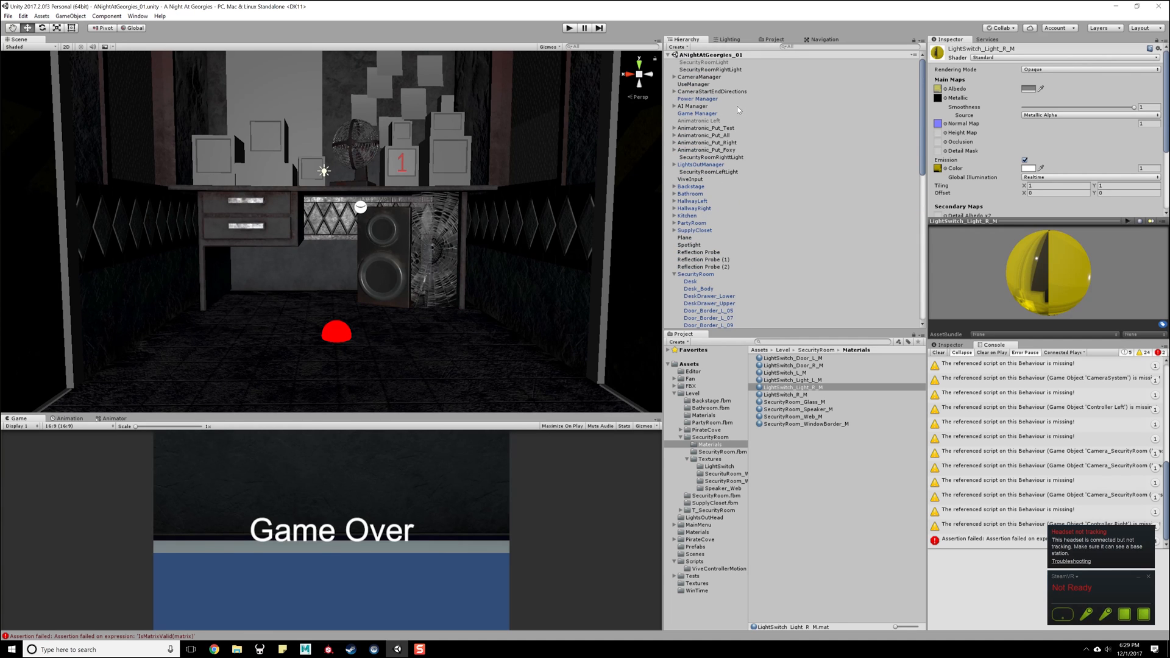
left_click(741, 78)
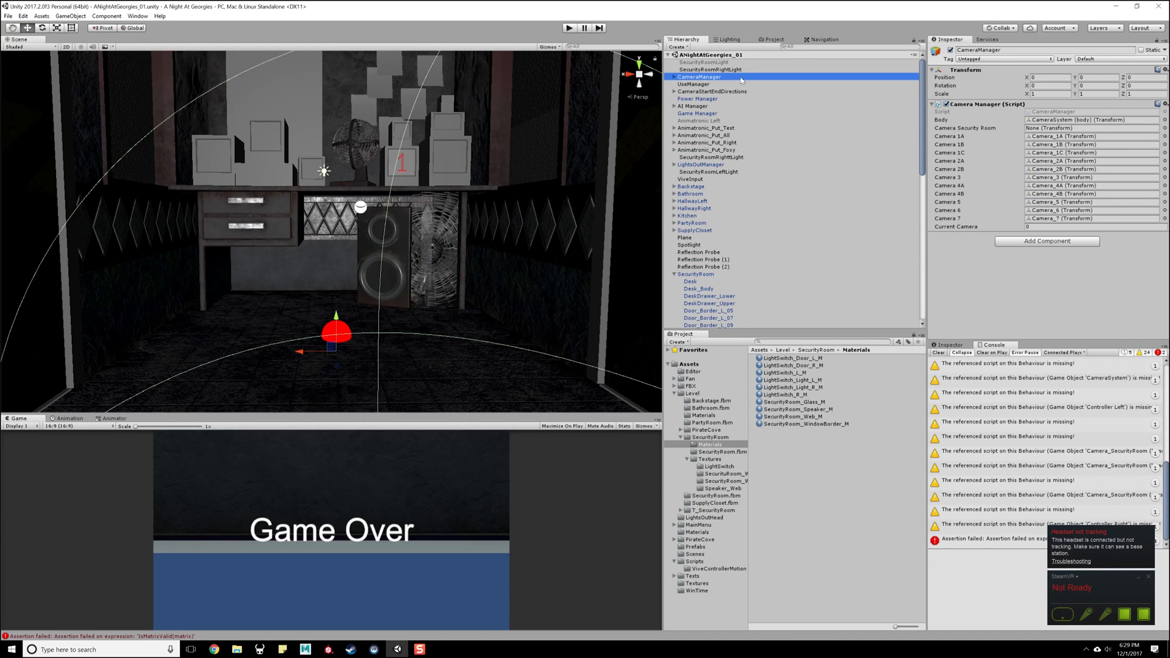
left_click(674, 77)
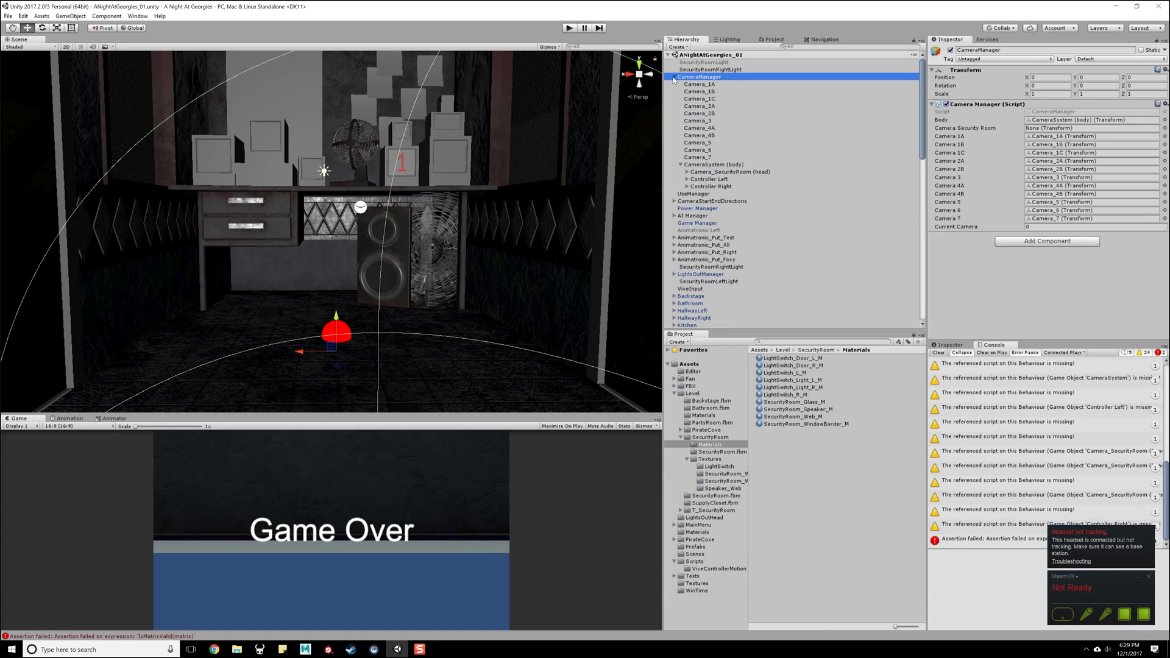
left_click(710, 165)
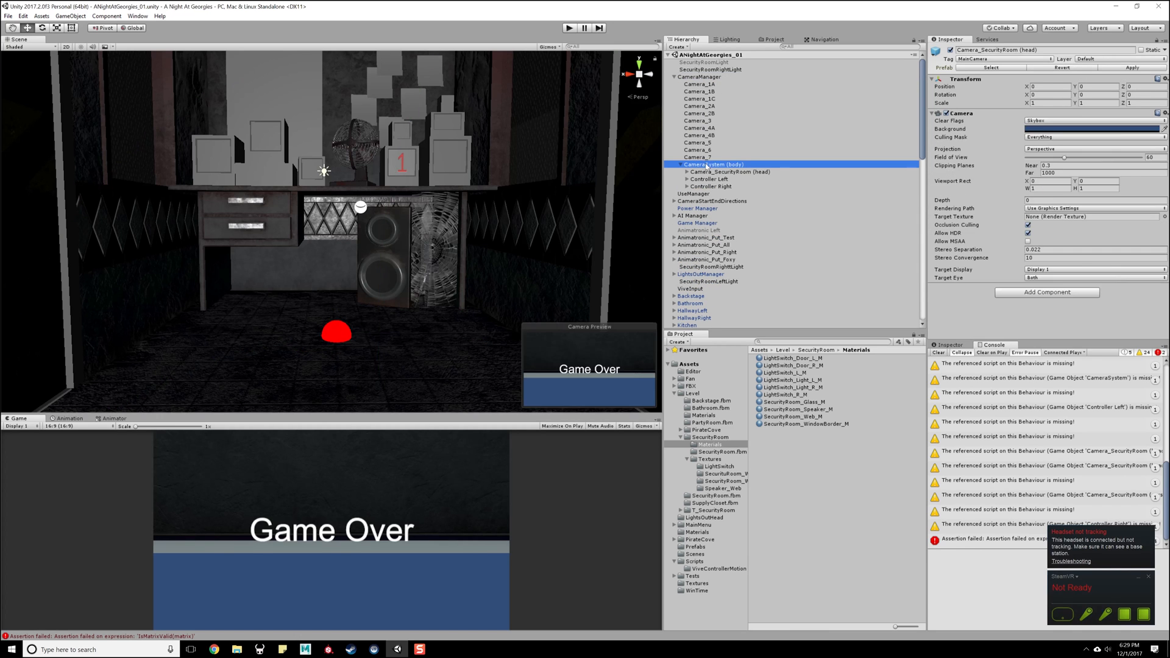
key("Left")
left_click_drag(714, 165, 716, 78)
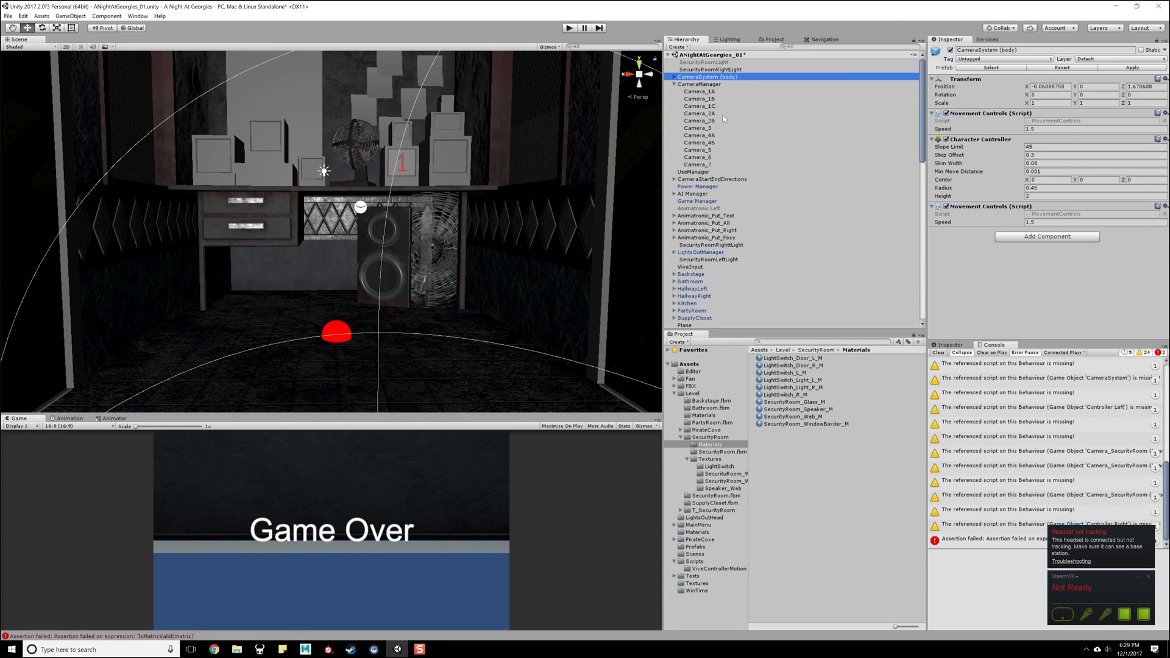
left_click(674, 85)
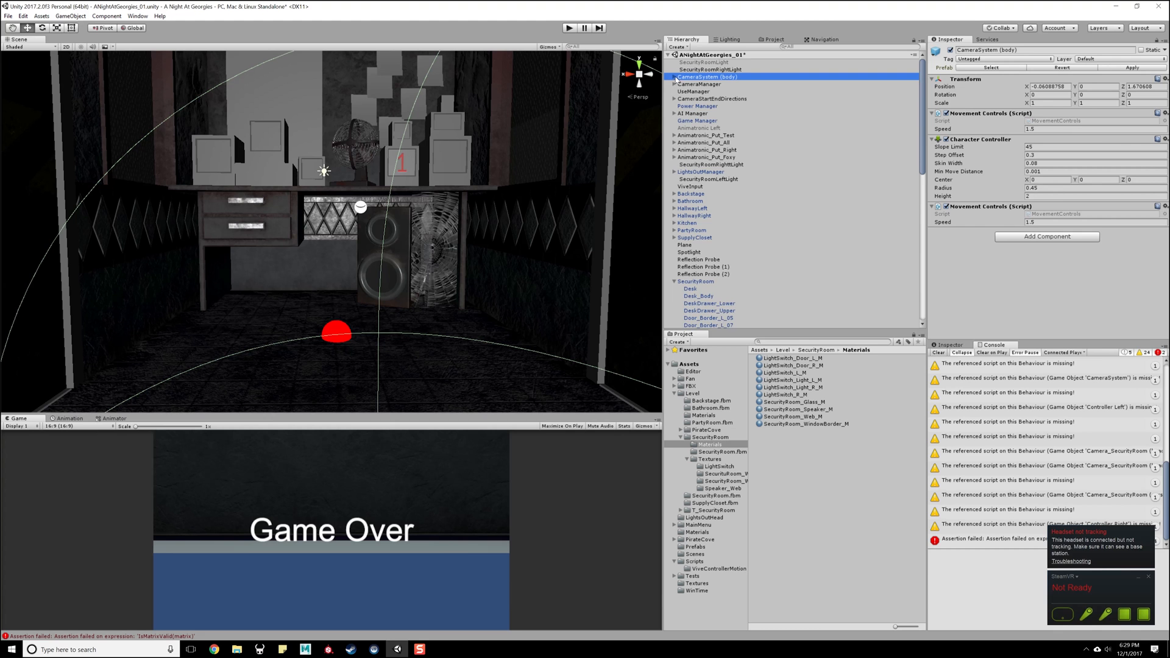
- Examine CameraSystem (body) in the scene, including its Character Controller, the Camera_SecurityRoom (head) child and the Controller Left and Controller Right children
left_click(674, 77)
key("f")
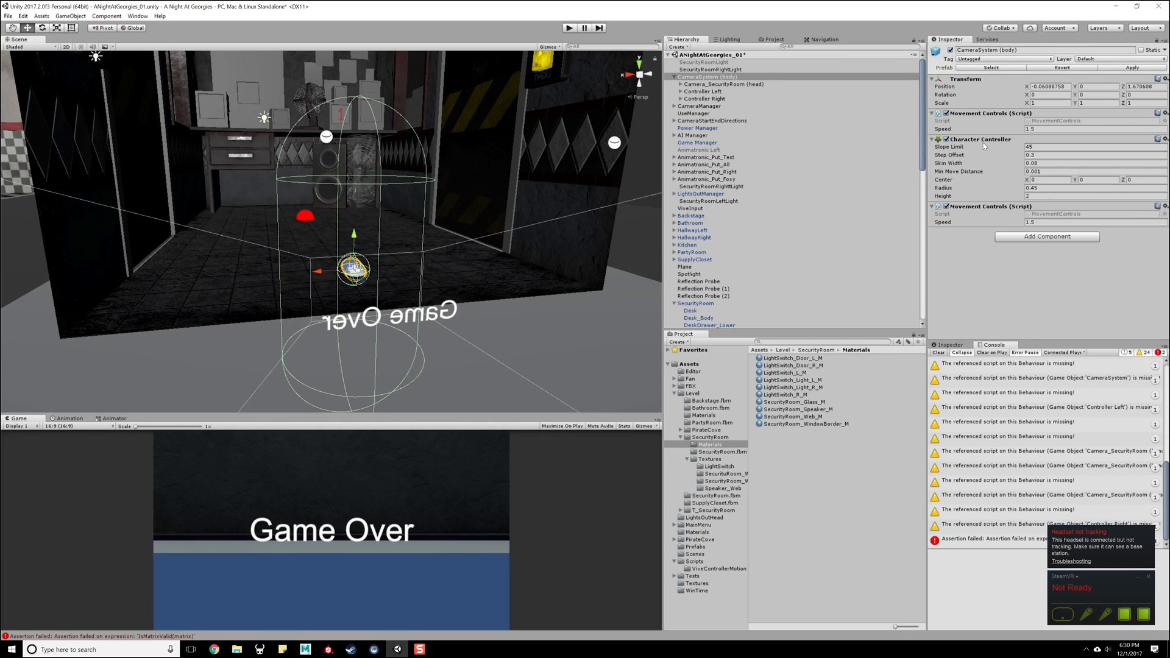
left_click(947, 140)
left_click(702, 85)
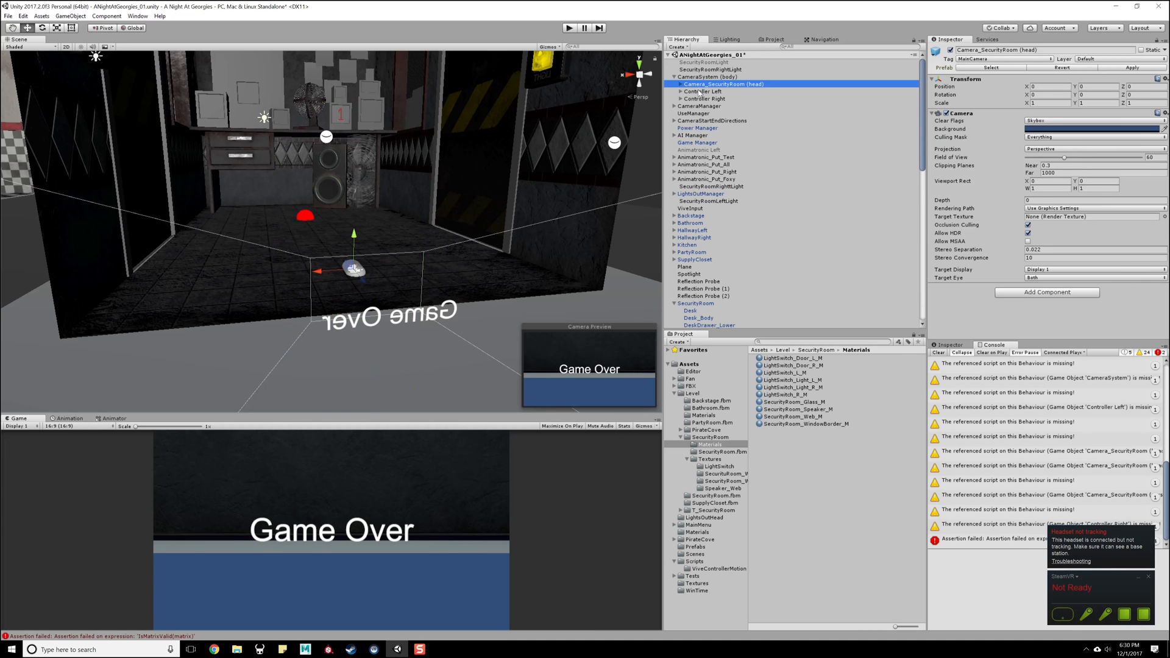
left_click(702, 92)
left_click(701, 99)
left_click(699, 92)
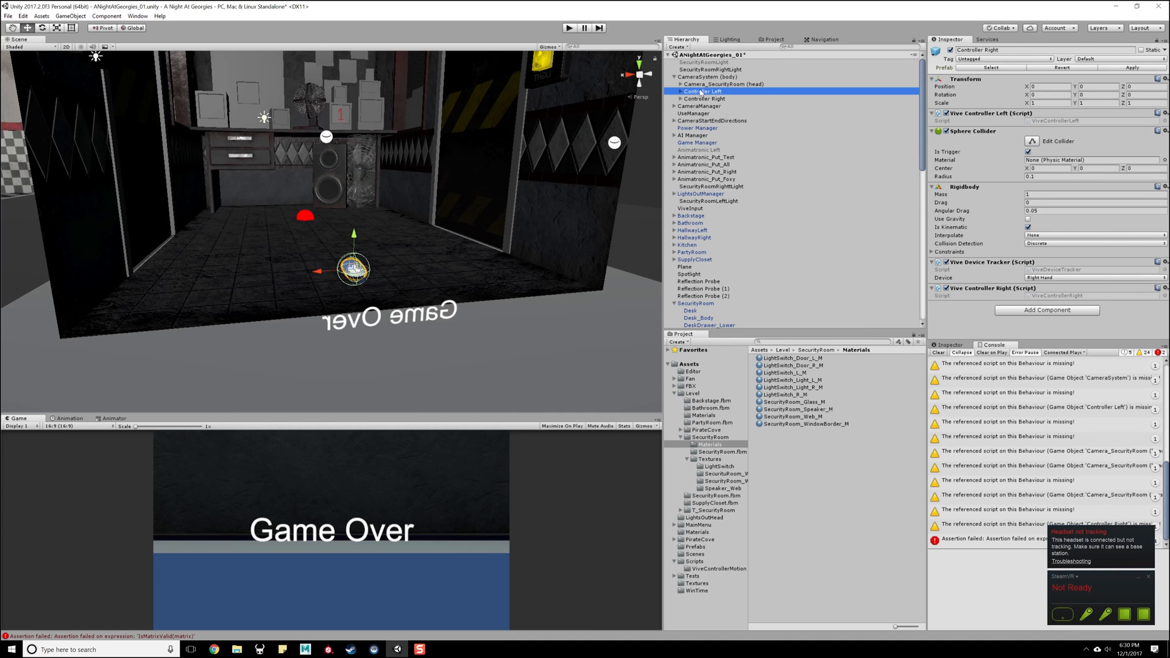
left_click(688, 84)
left_click(681, 85)
left_click(701, 76)
key("f")
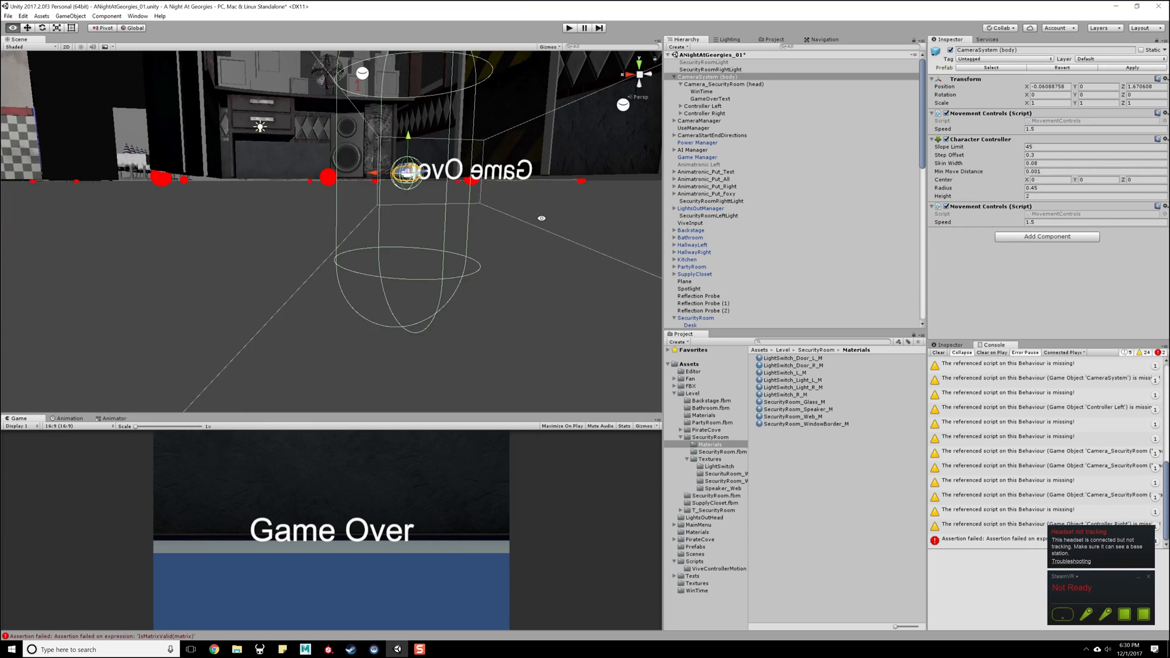
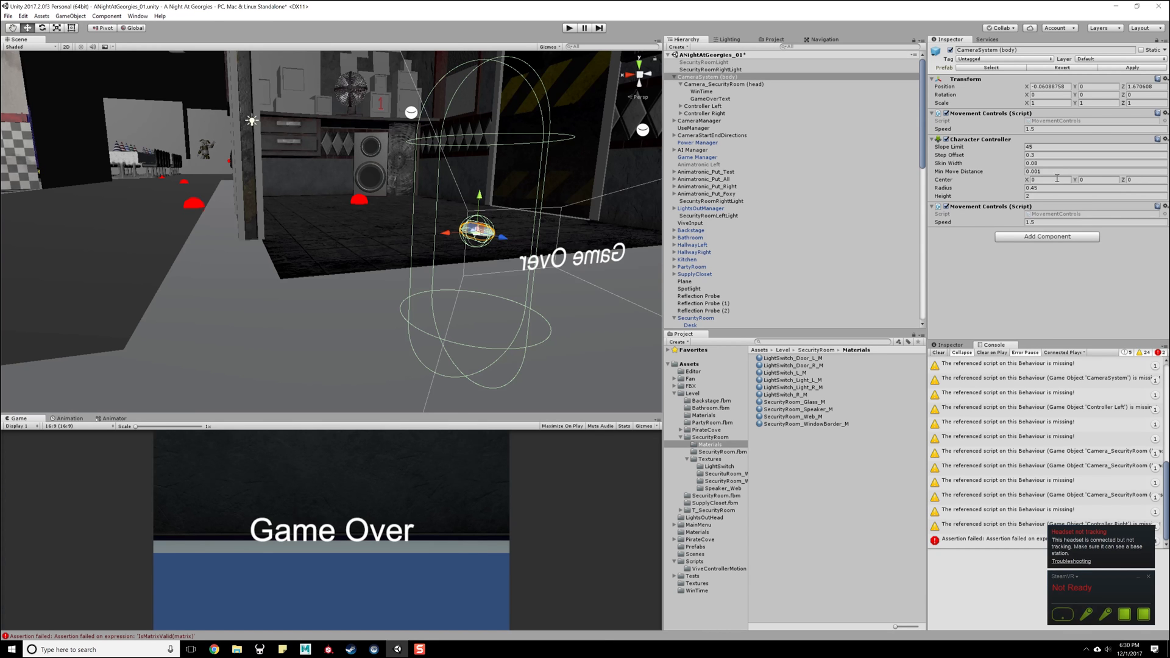
- Try center Y values of 0.9 and 1 for the Character Controller of CameraSystem (body), checking the capsule against the floor
left_click_drag(1078, 180, 1094, 183)
left_click(1093, 180)
type("0.9")
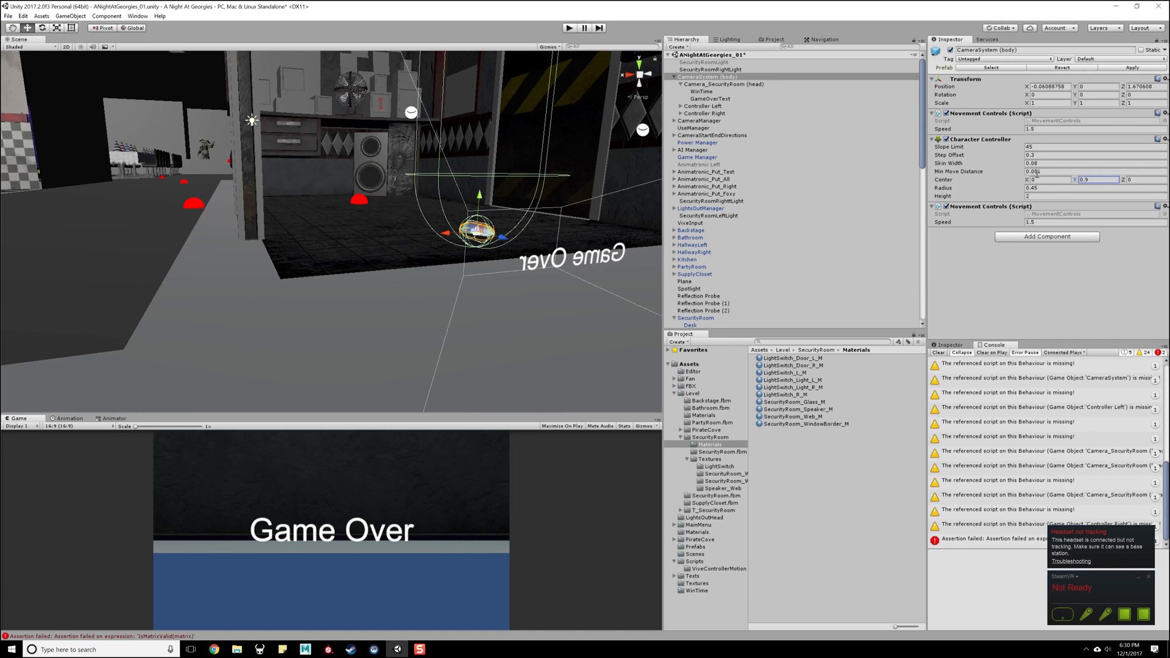
left_click_drag(554, 229, 534, 222, "alt")
middle_click_drag(603, 153, 579, 206, "alt")
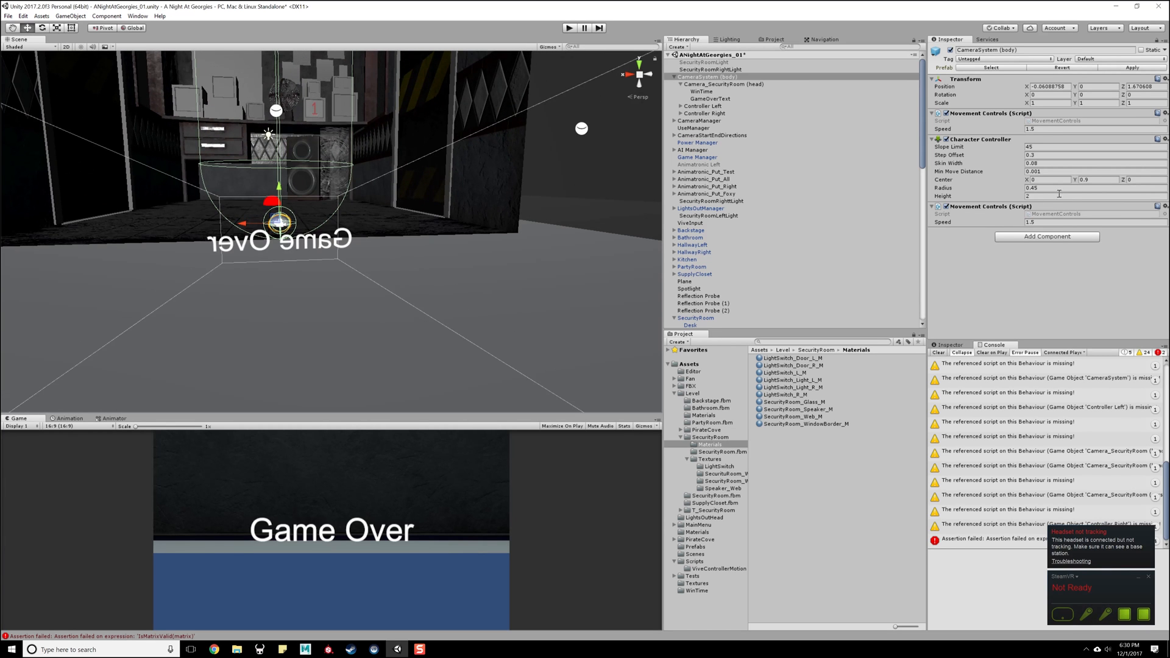
left_click(1106, 179)
type("1")
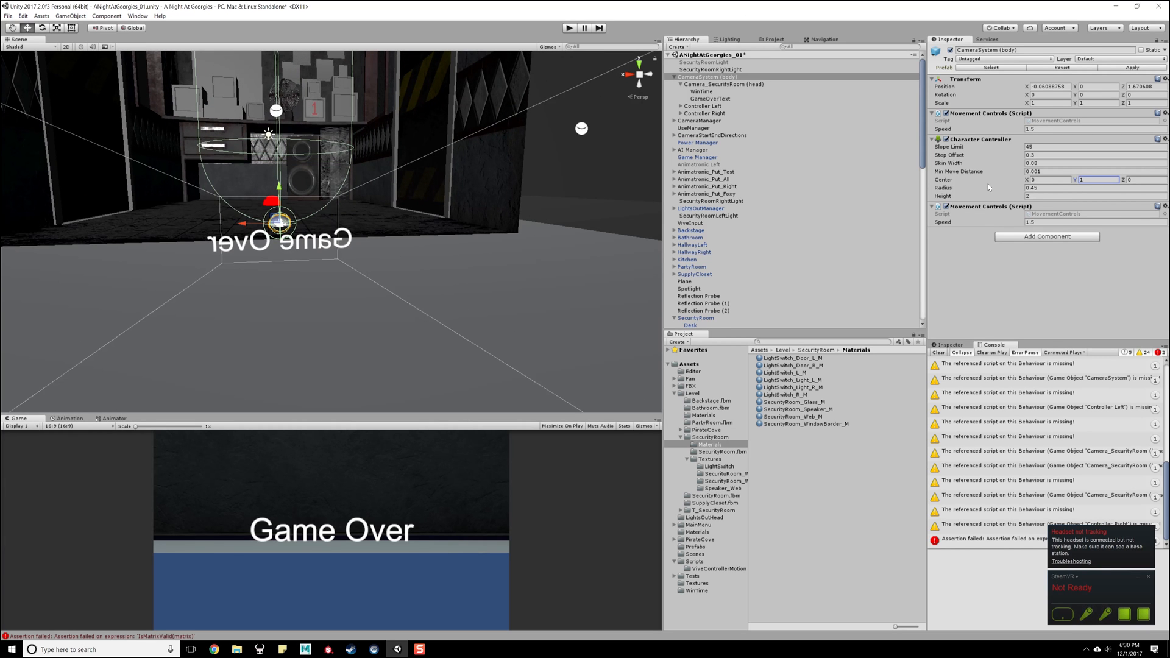
middle_click_drag(409, 88, 430, 205, "alt")
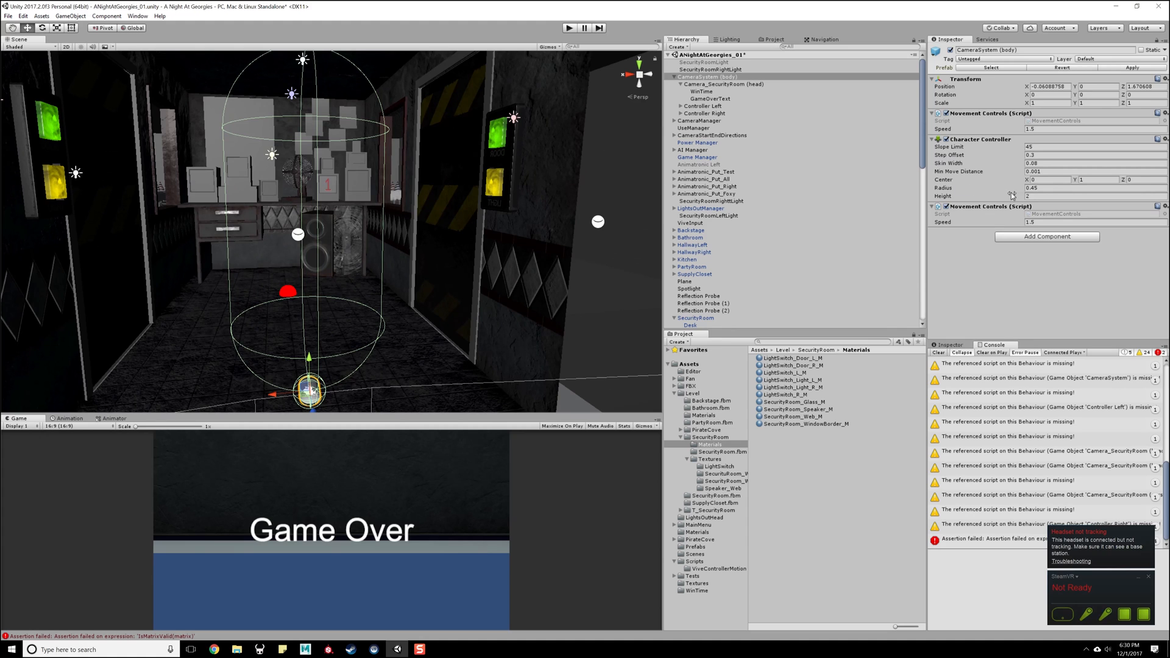
- Set the radius of the CameraSystem (body) Character Controller to 0.25
left_click(1038, 189)
type("0.4")
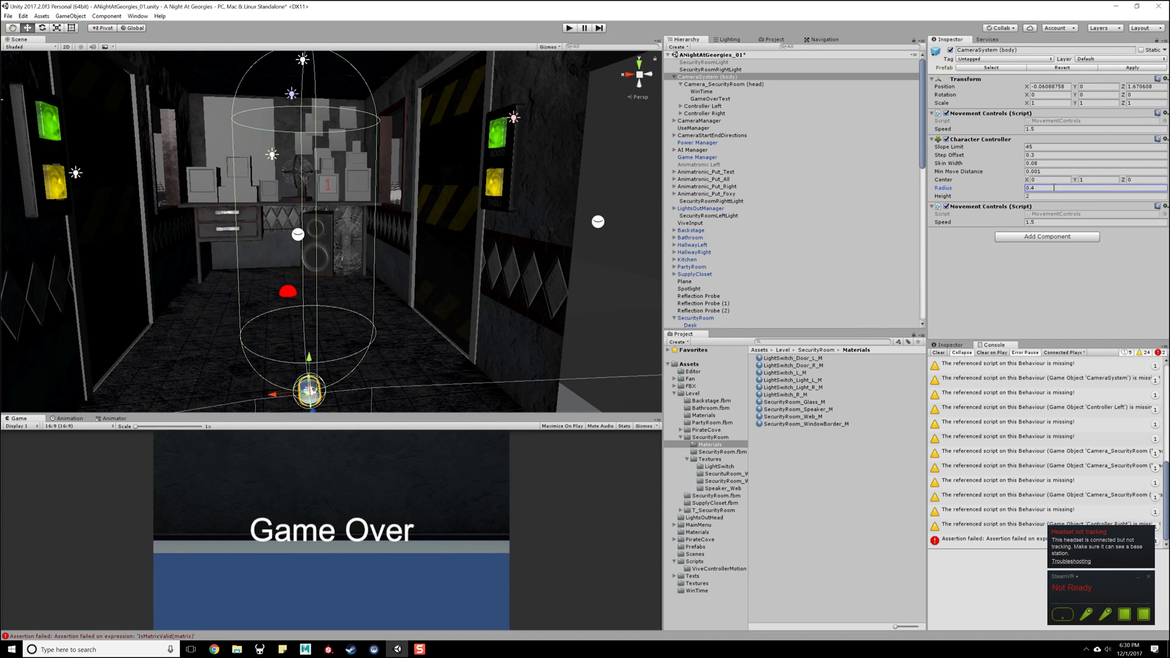
type("0.25")
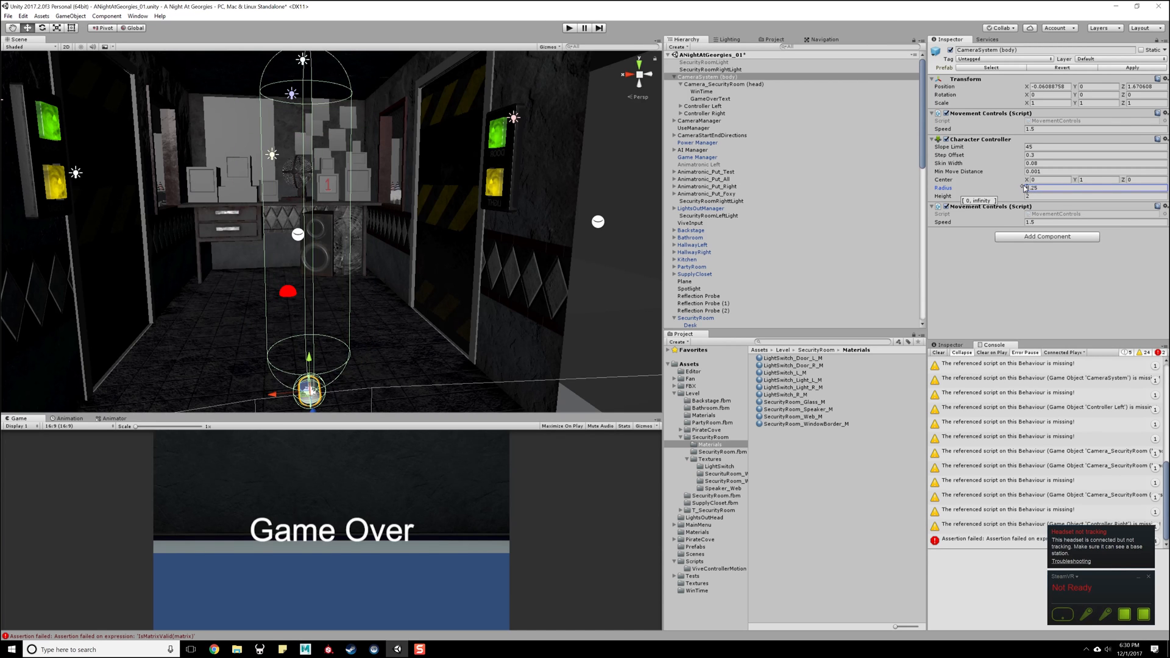
- Set the Character Controller's height to 1.61 and its center Y to 0.84 so the capsule fits the player
left_click(1031, 196)
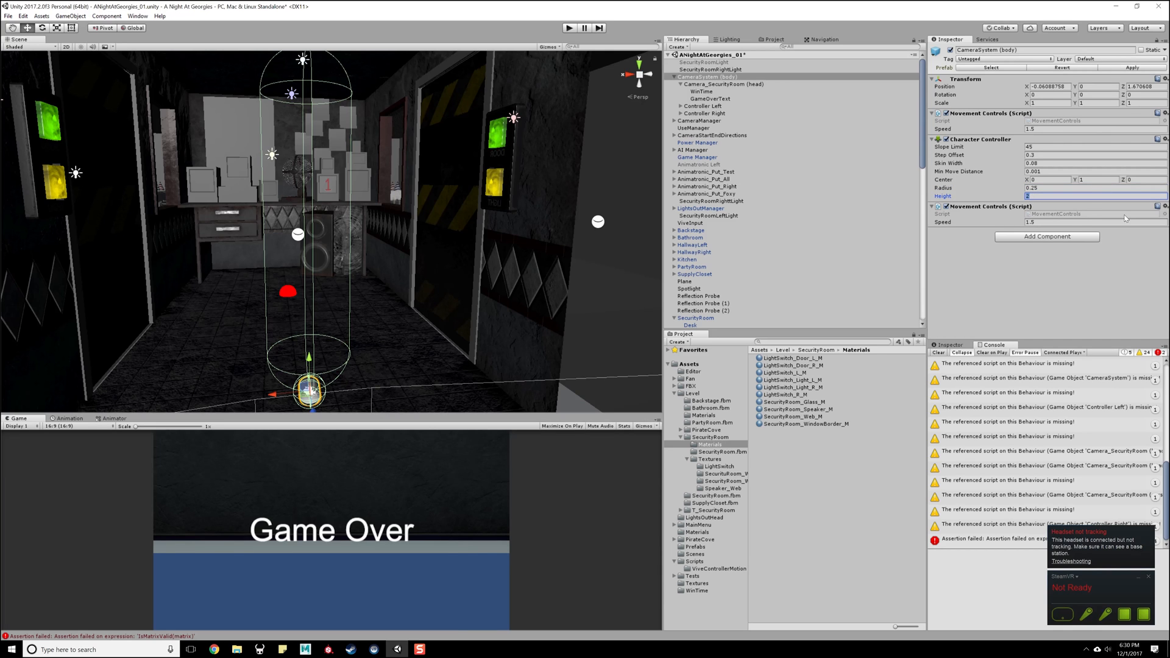
type("1")
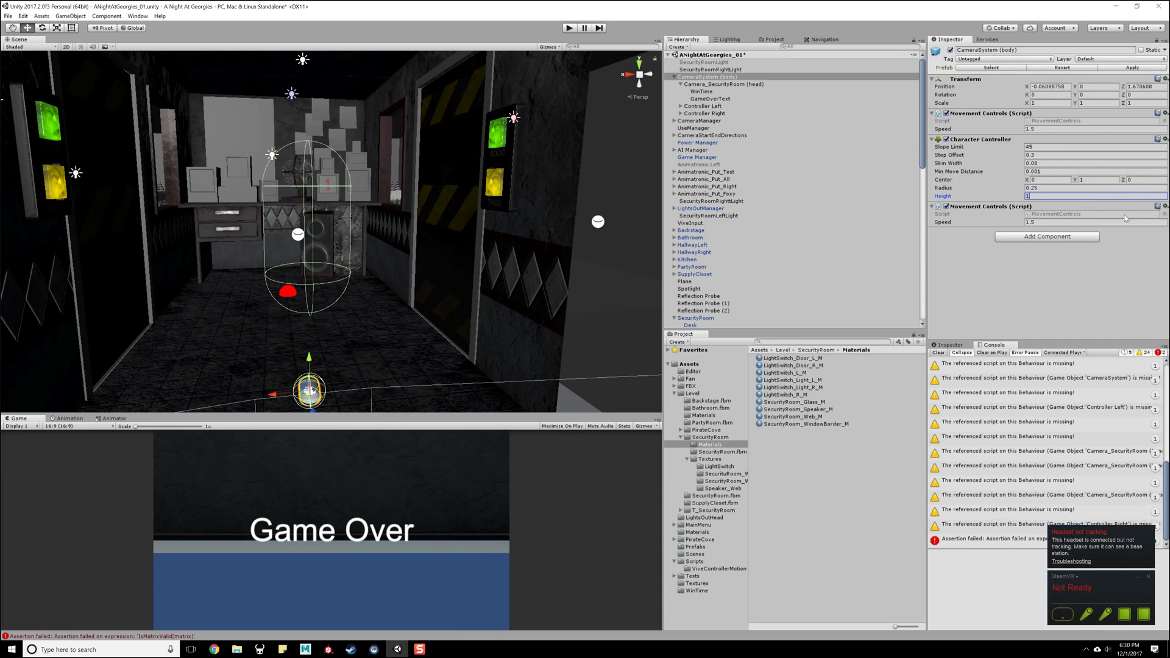
type(".8")
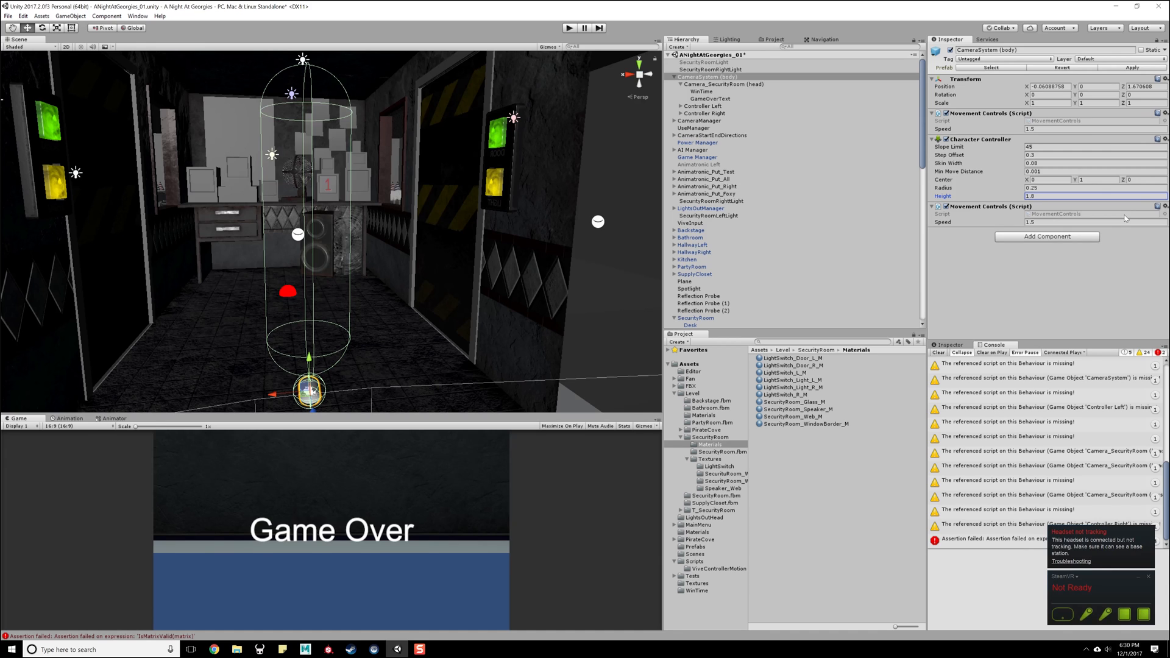
key("Return")
left_click_drag(1022, 198, 458, 187)
middle_click_drag(458, 188, 458, 153)
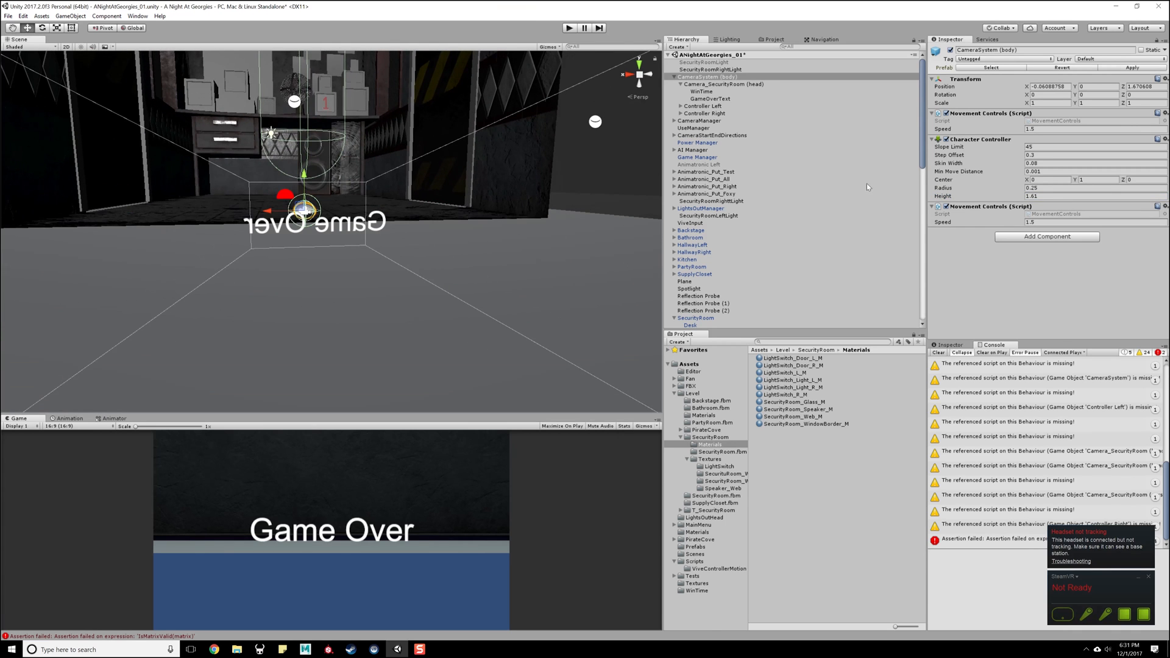
left_click_drag(1076, 182, 896, 180)
middle_click_drag(471, 99, 473, 135)
- Play-test the scene with the resized Character Controller capsule, and stop play mode
left_click(570, 29)
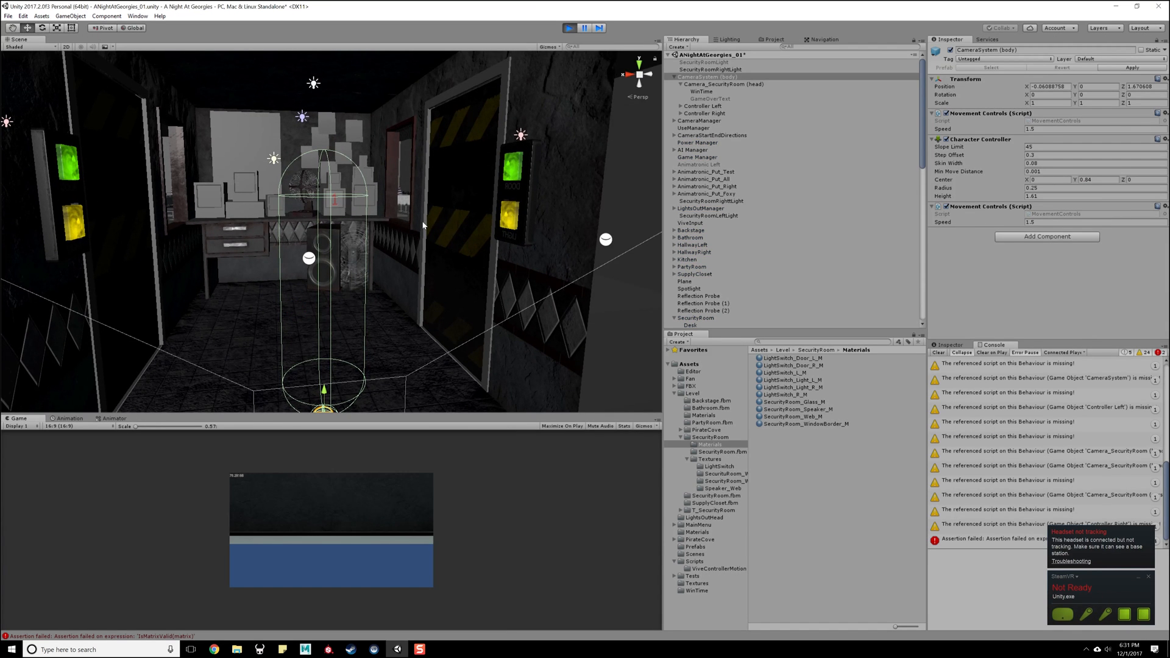
scroll(433, 258, "down", 3)
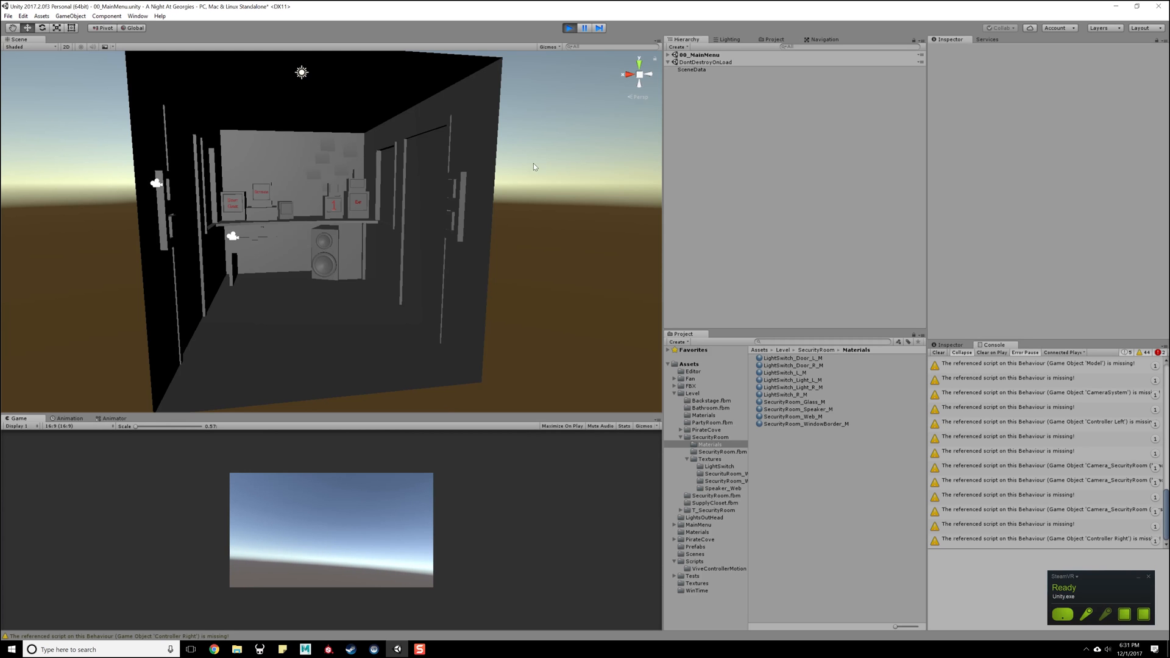
left_click(568, 28)
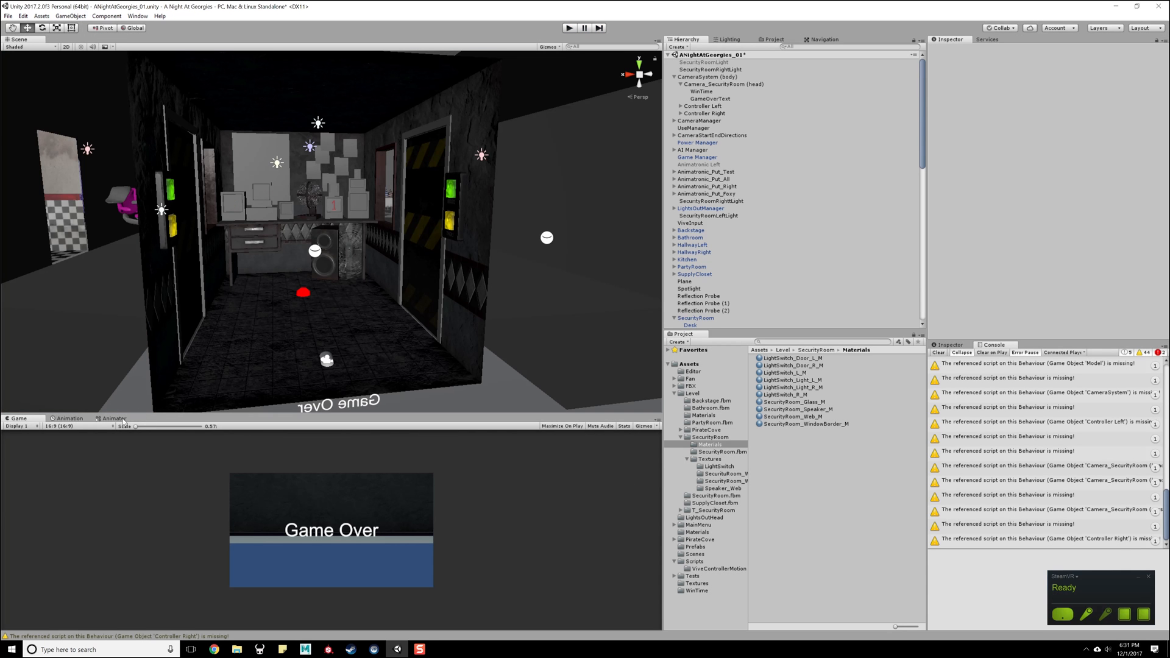
- Switch the Game view to Free Aspect and make it taller than before by shrinking the Scene view
left_click(61, 426)
left_click(67, 431)
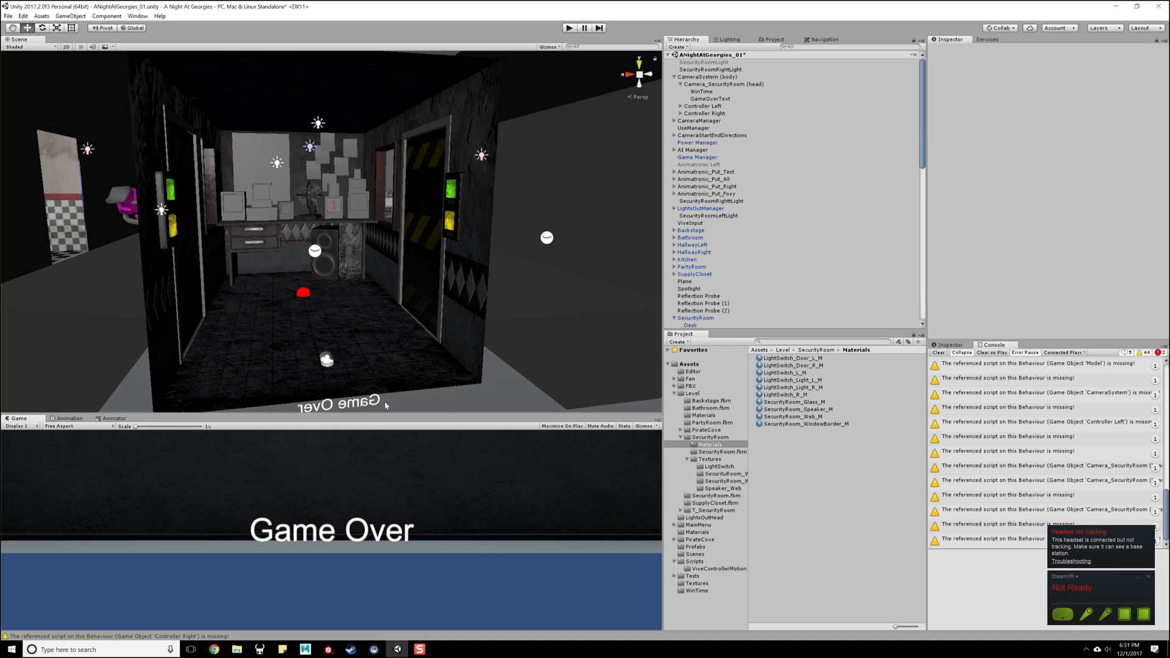
left_click_drag(385, 415, 27, 361)
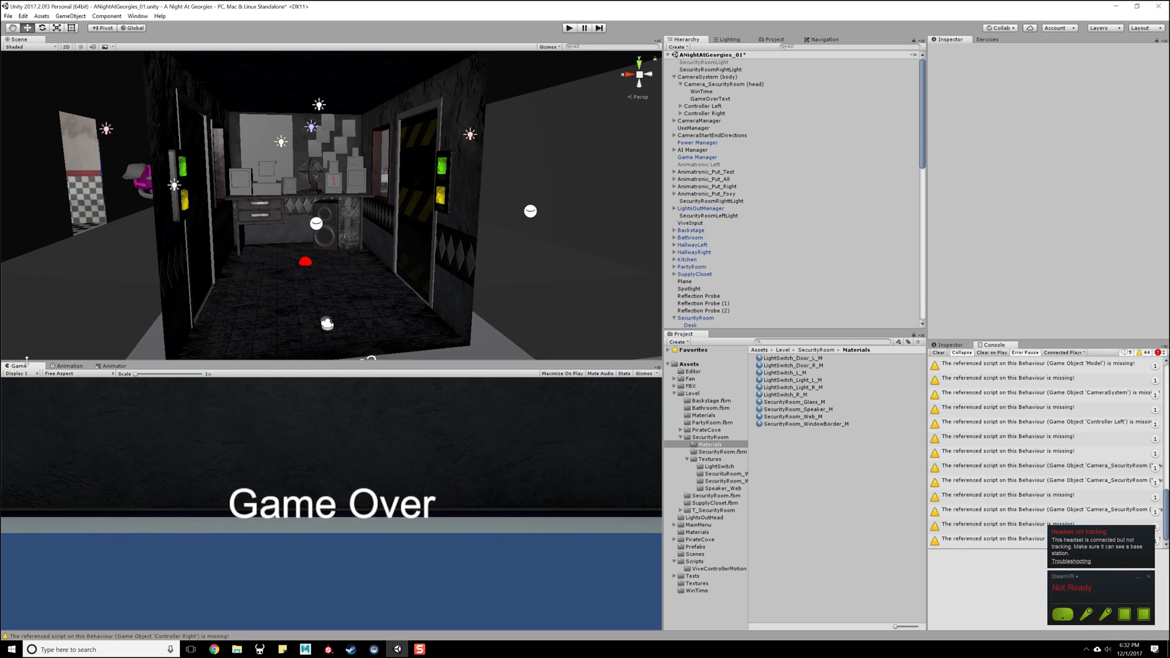
scroll(448, 214, "up", 3)
scroll(448, 213, "down", 2)
- Examine the components of CameraSystem (body), its head camera and both controllers, and expand Controller Left to show its children
left_click(738, 78)
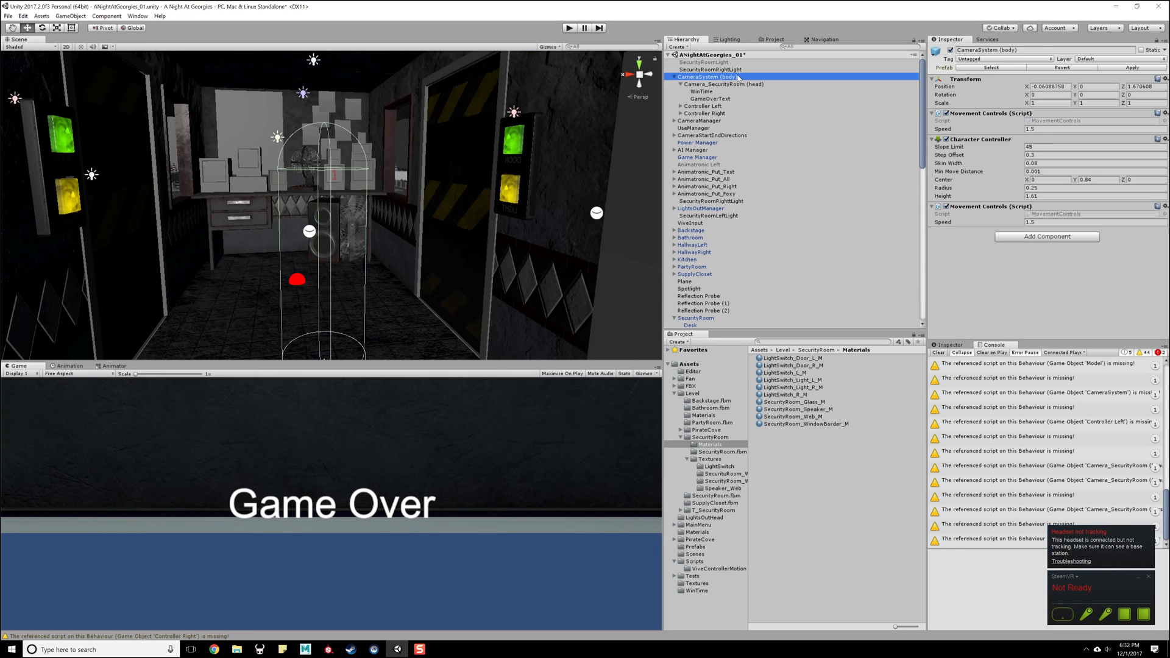
left_click(734, 84)
left_click(704, 78)
left_click(705, 84)
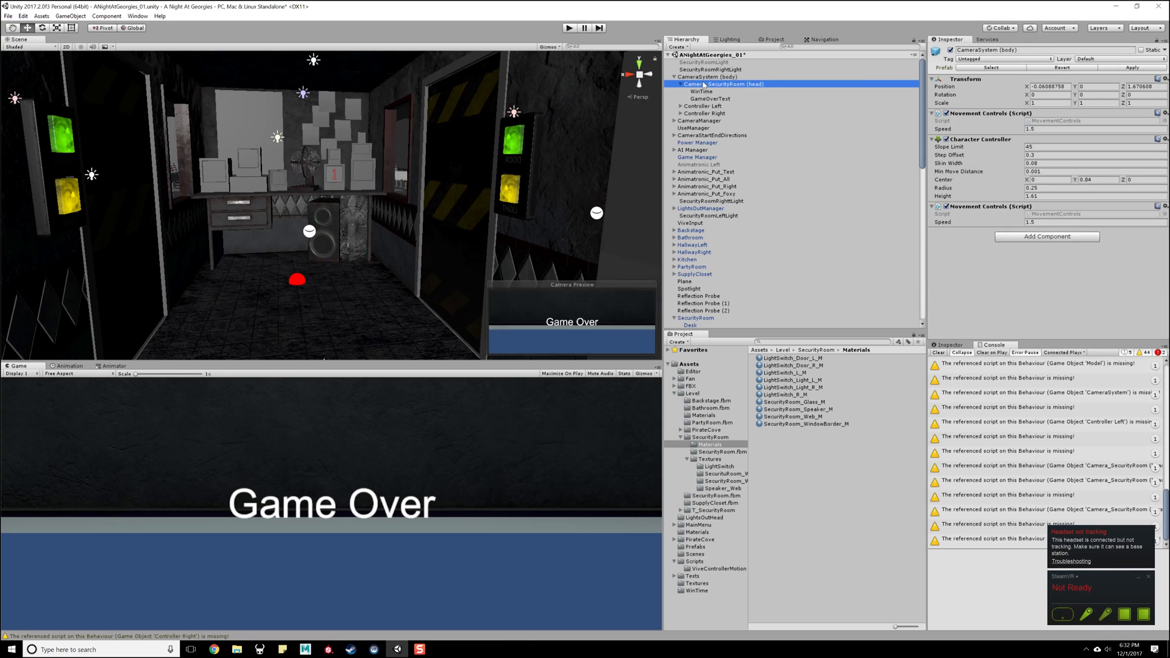
left_click(703, 91)
left_click(705, 99)
left_click(705, 106)
left_click(709, 114)
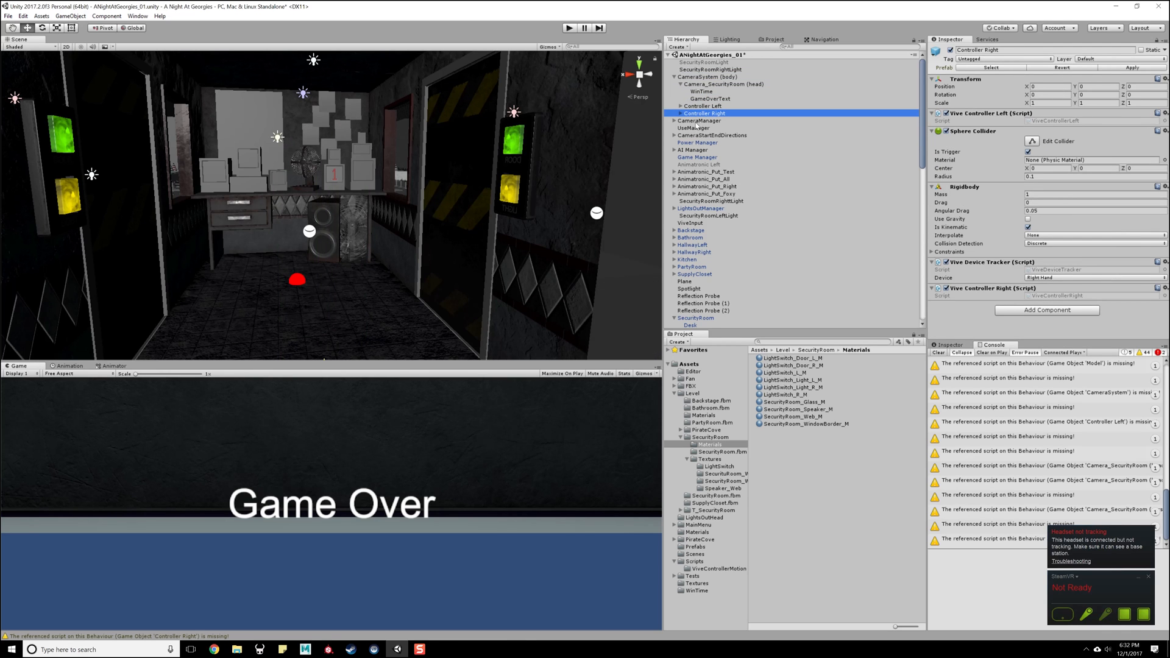
left_click(694, 107)
left_click(693, 114)
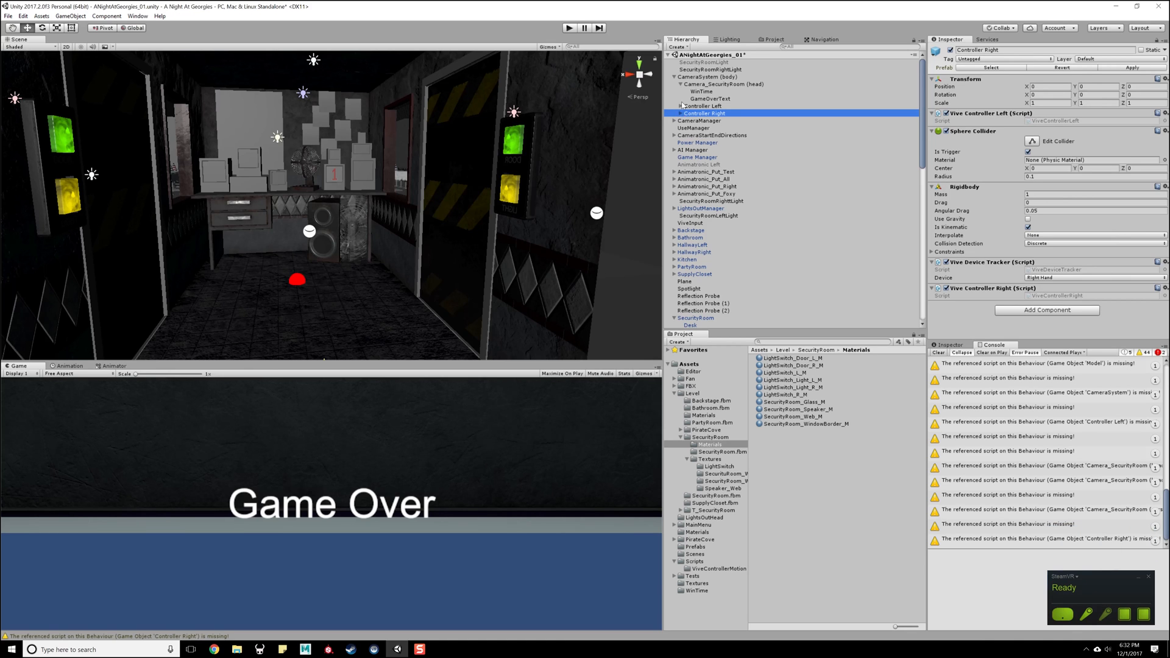
left_click(686, 106)
left_click(686, 113)
left_click(685, 107)
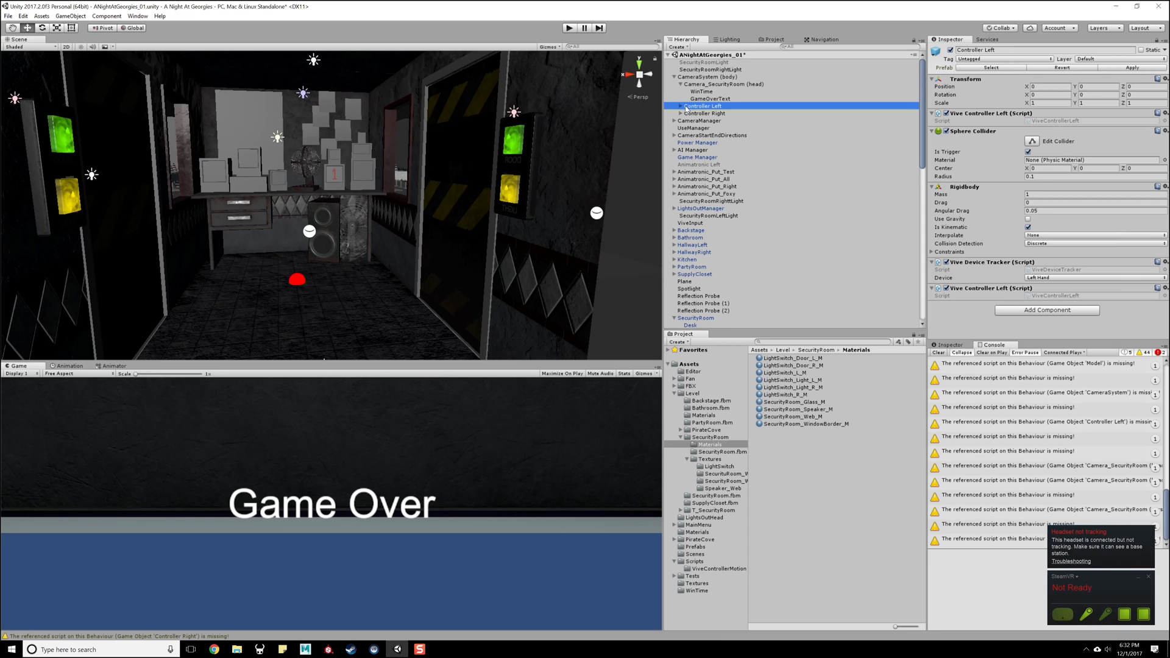
left_click(680, 106)
- Trace the first missing-script warning in the Console to its object and reveal more of that object's components
scroll(1023, 420, "up", 10)
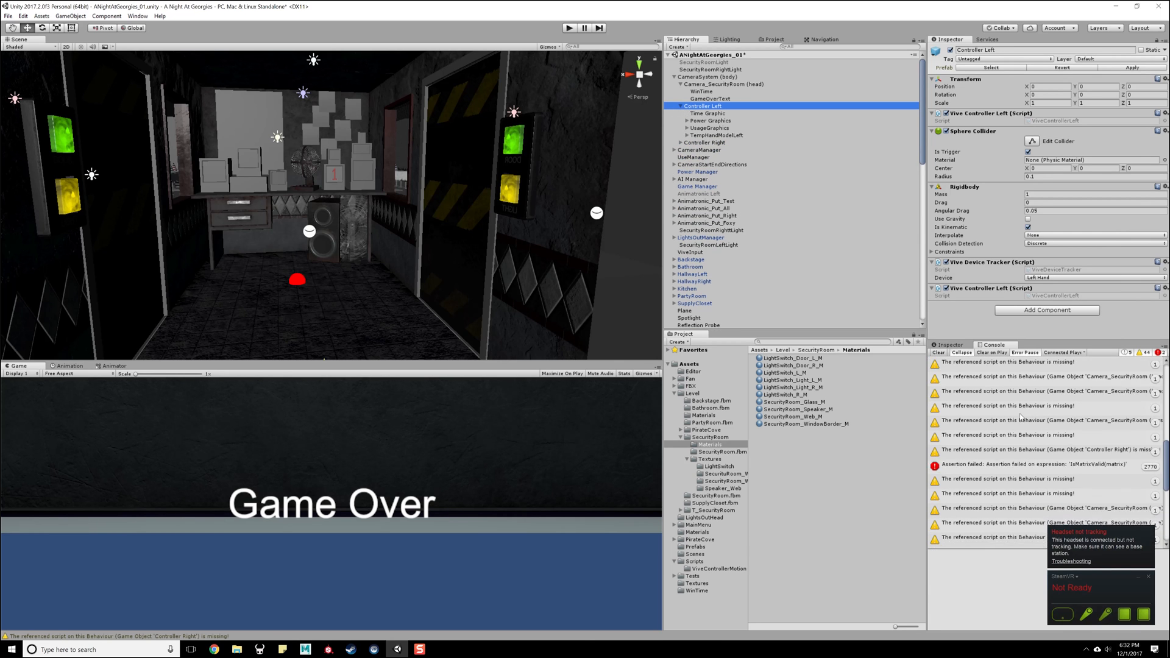
scroll(1022, 417, "up", 3)
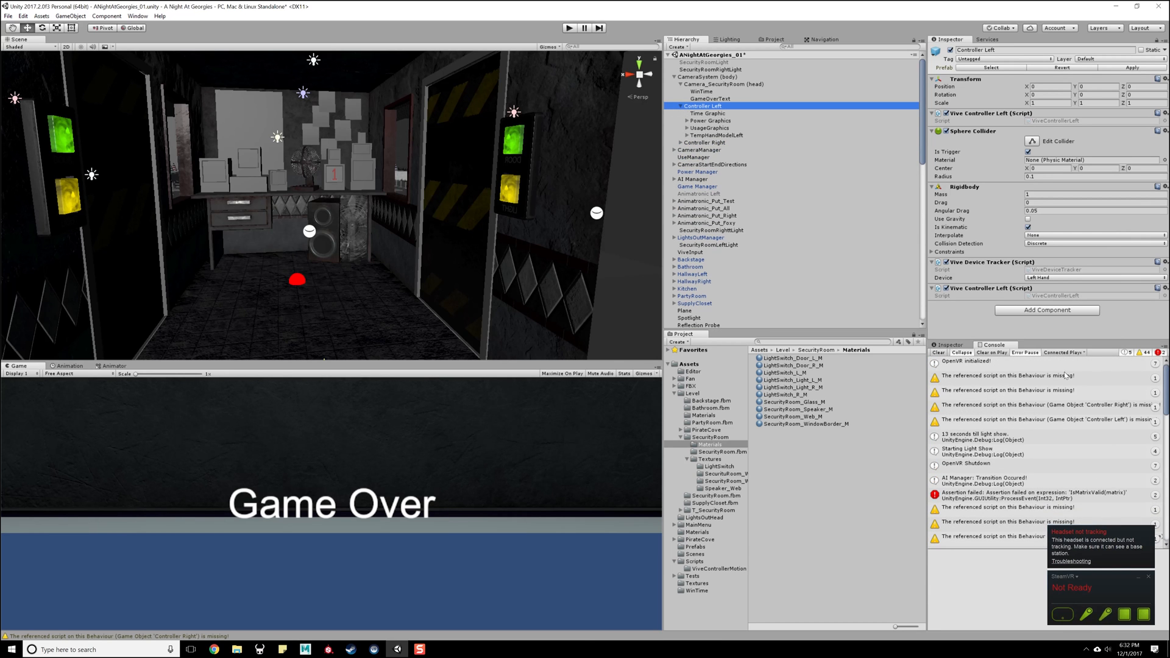
left_click(989, 381)
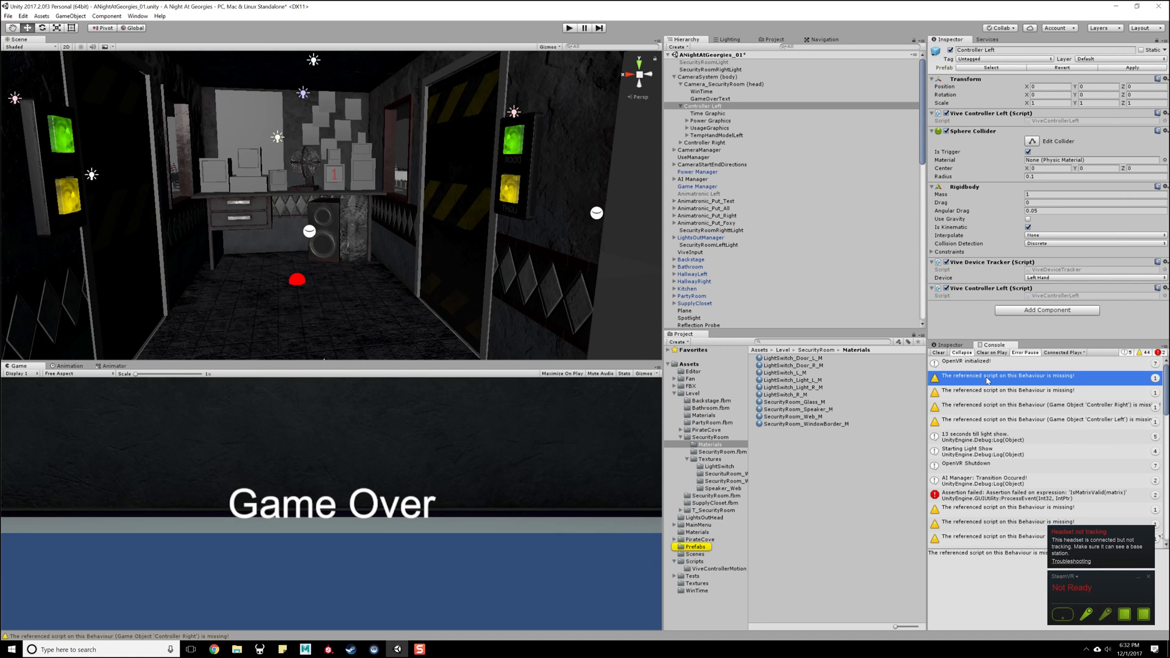
left_click(988, 381)
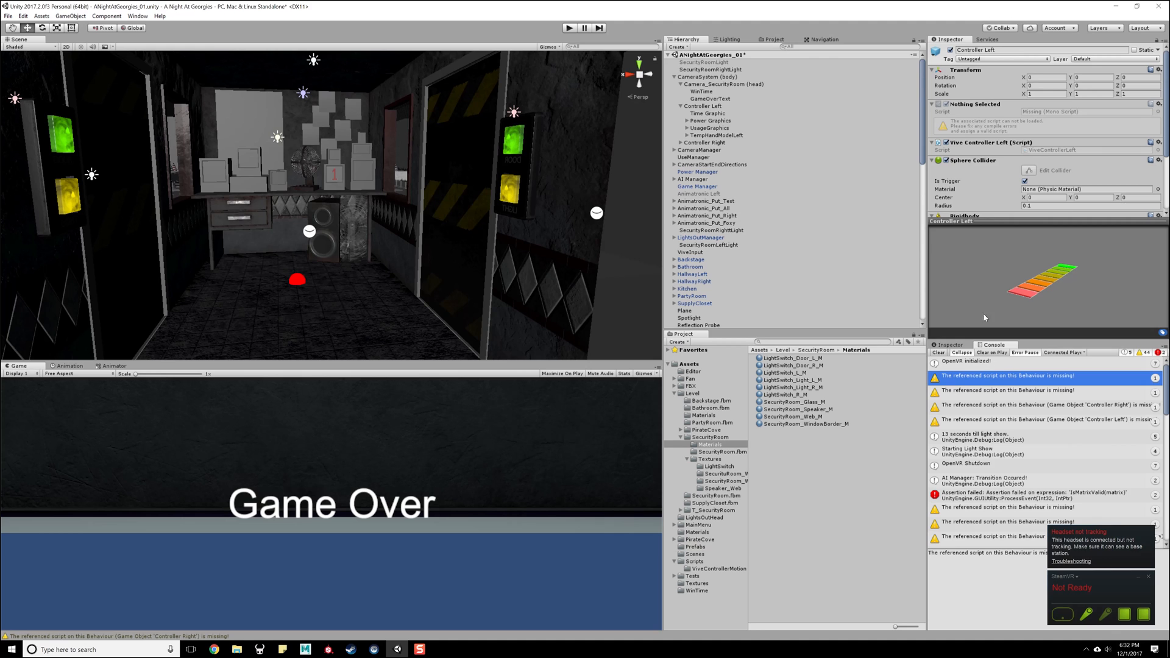
left_click_drag(985, 219, 1005, 308)
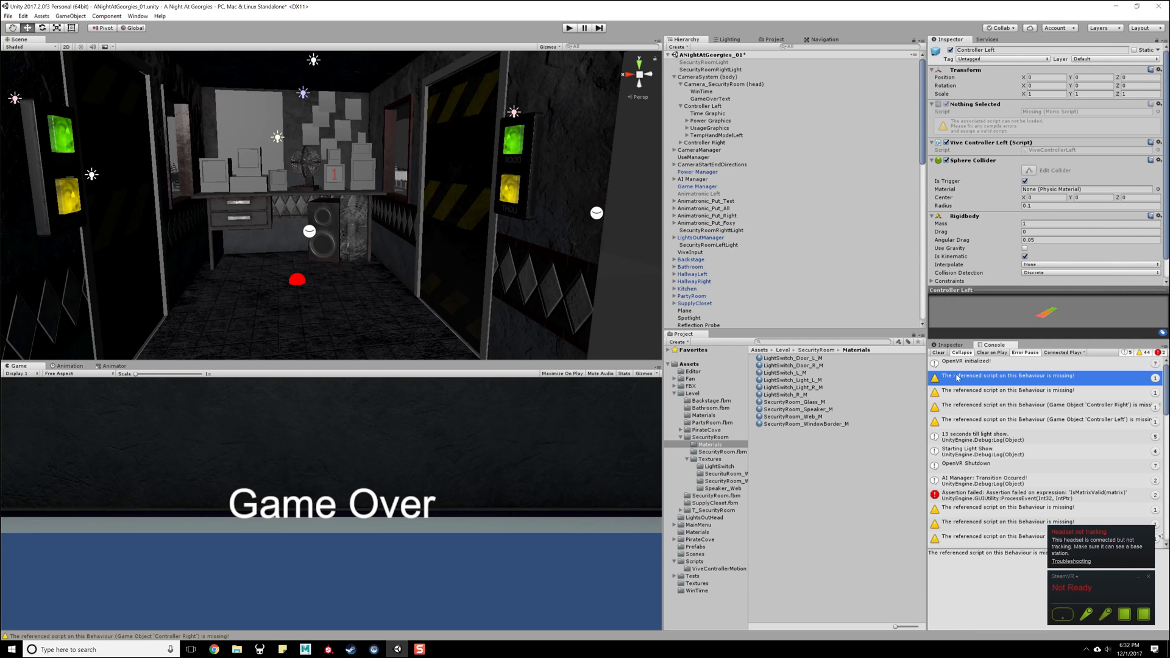
- Expand the CameraSystem prefab in the Prefabs folder and inspect the missing script component on its Controller Left child
left_click(957, 379)
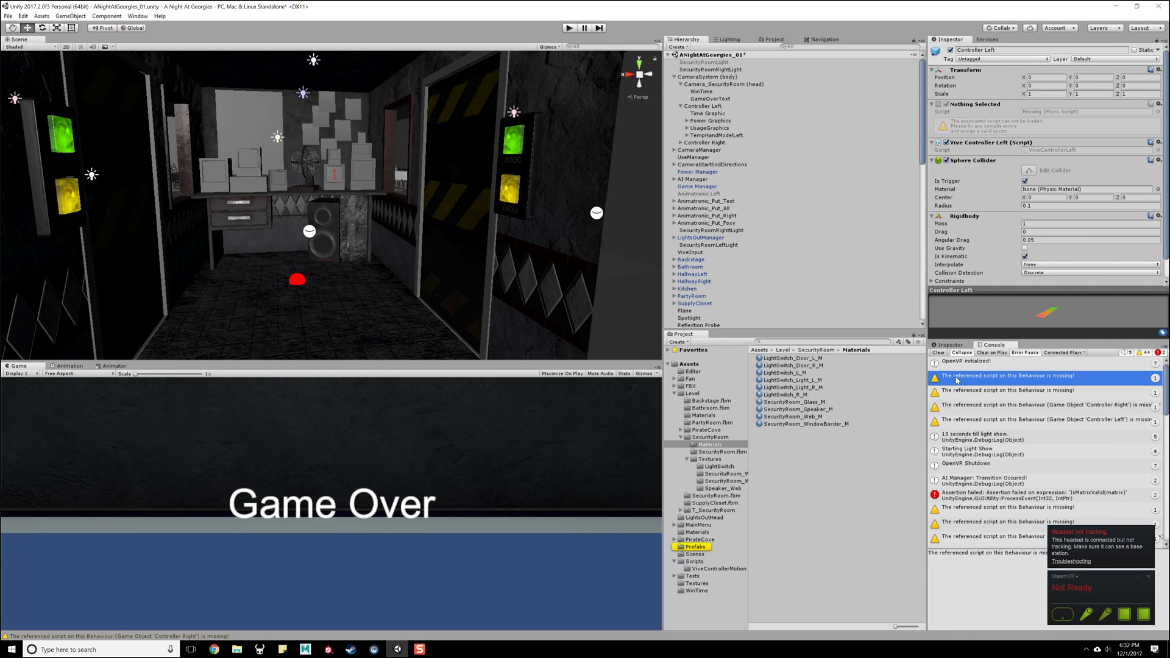
left_click(709, 546)
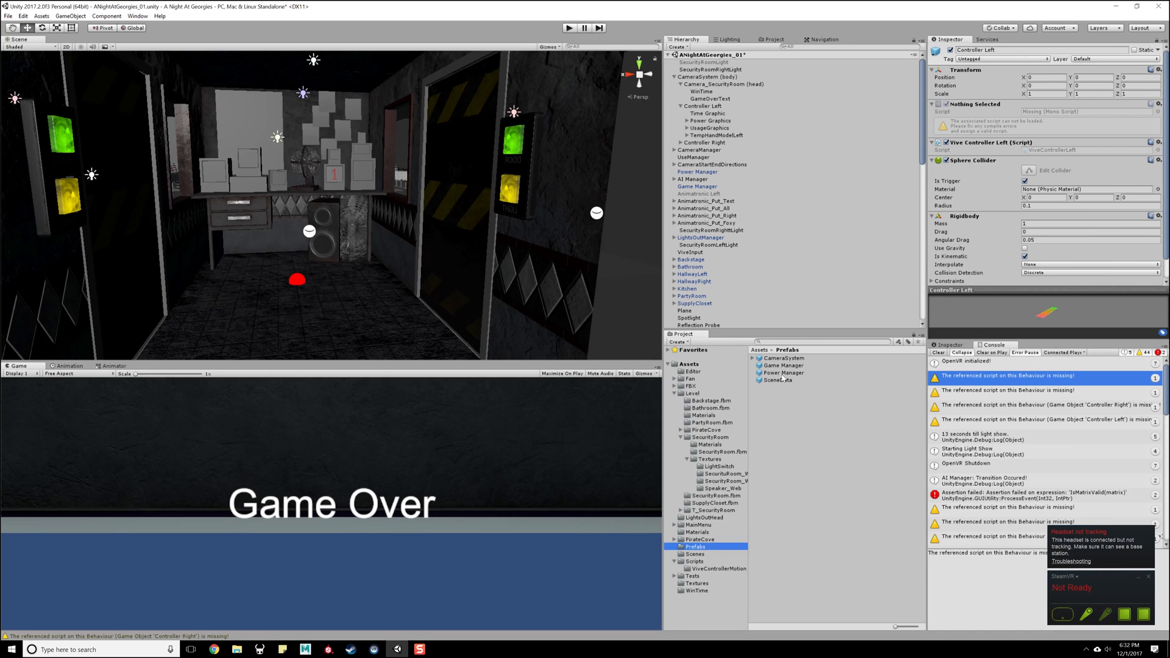
left_click(783, 358)
left_click(753, 359)
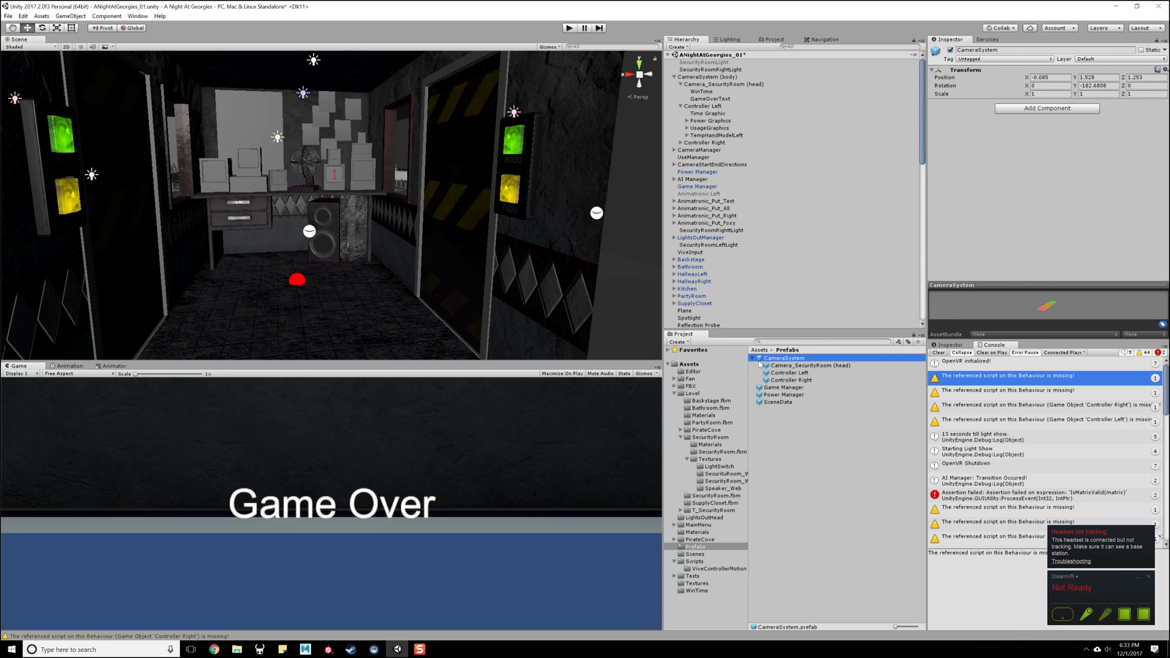
left_click(792, 373)
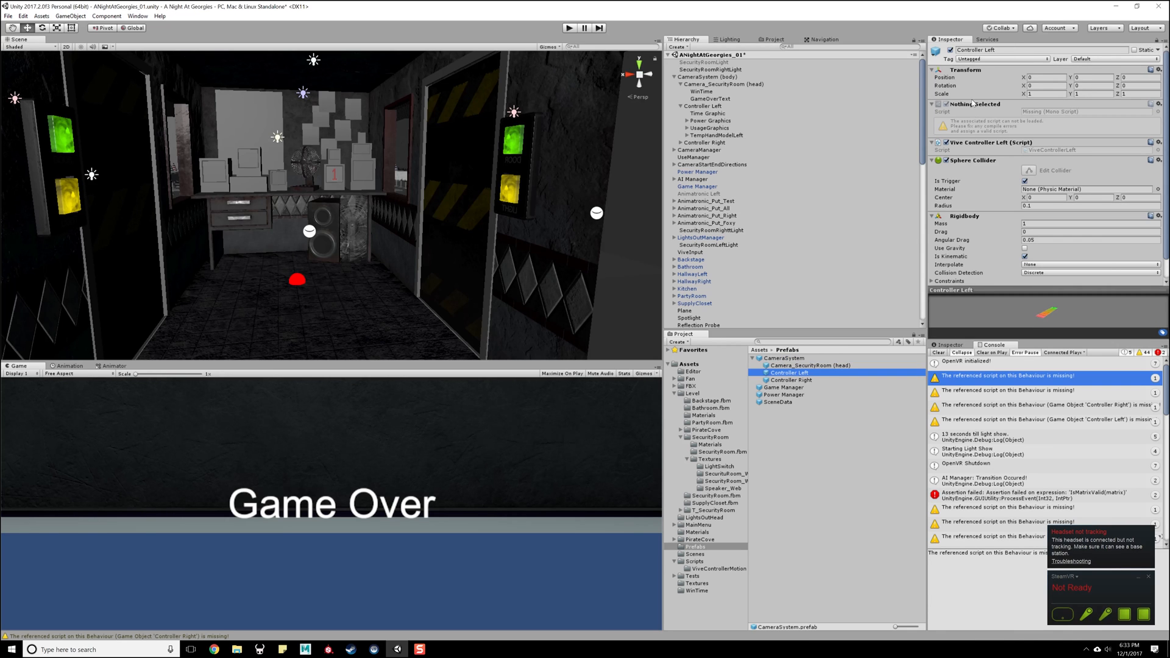
left_click(1157, 104)
left_click(1077, 126)
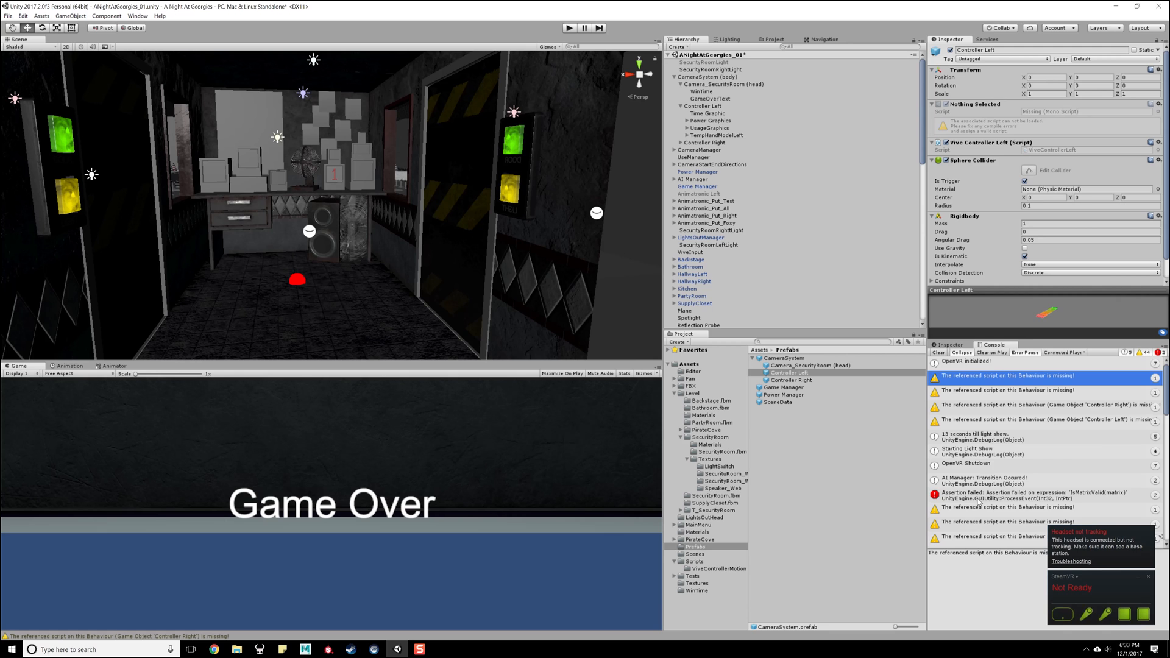
- Review the assertion errors and the missing-script warnings in the Console, including the one for Controller Left
left_click(975, 495)
scroll(1042, 484, "down", 5)
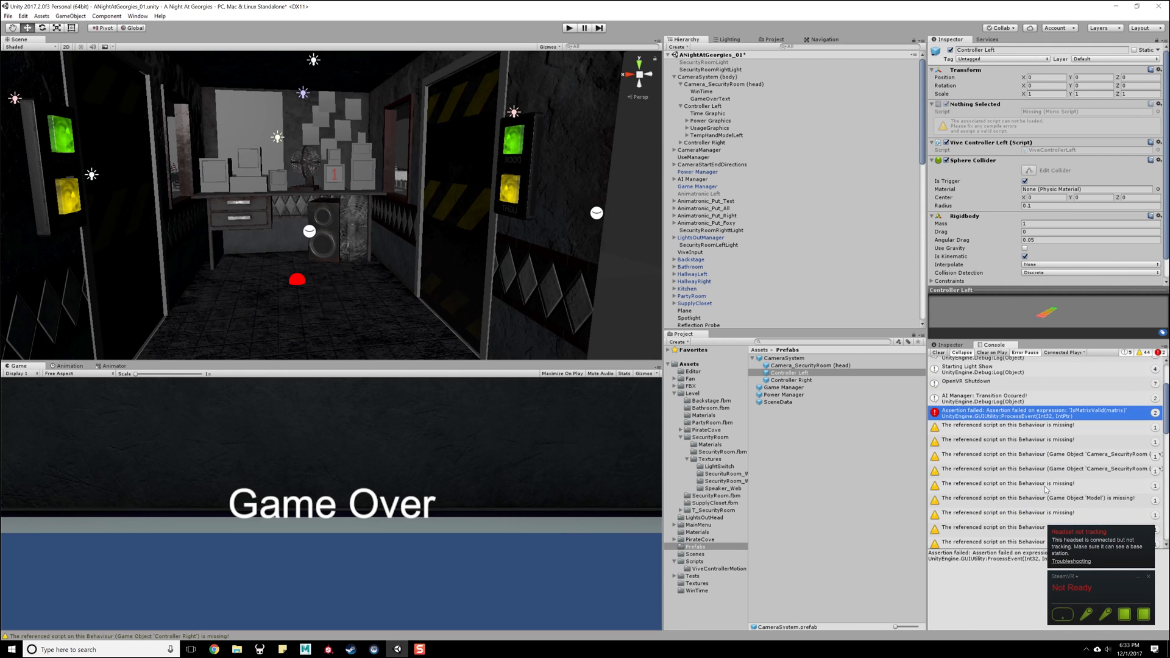
left_click(983, 426)
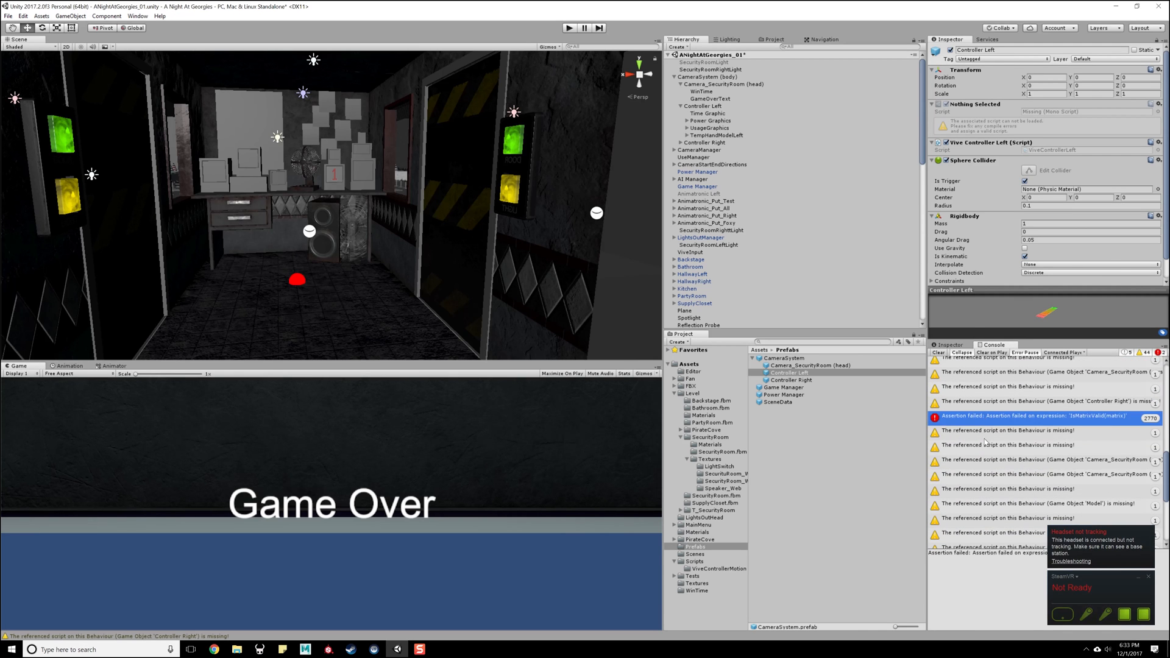
scroll(987, 427, "up", 5)
left_click(973, 409)
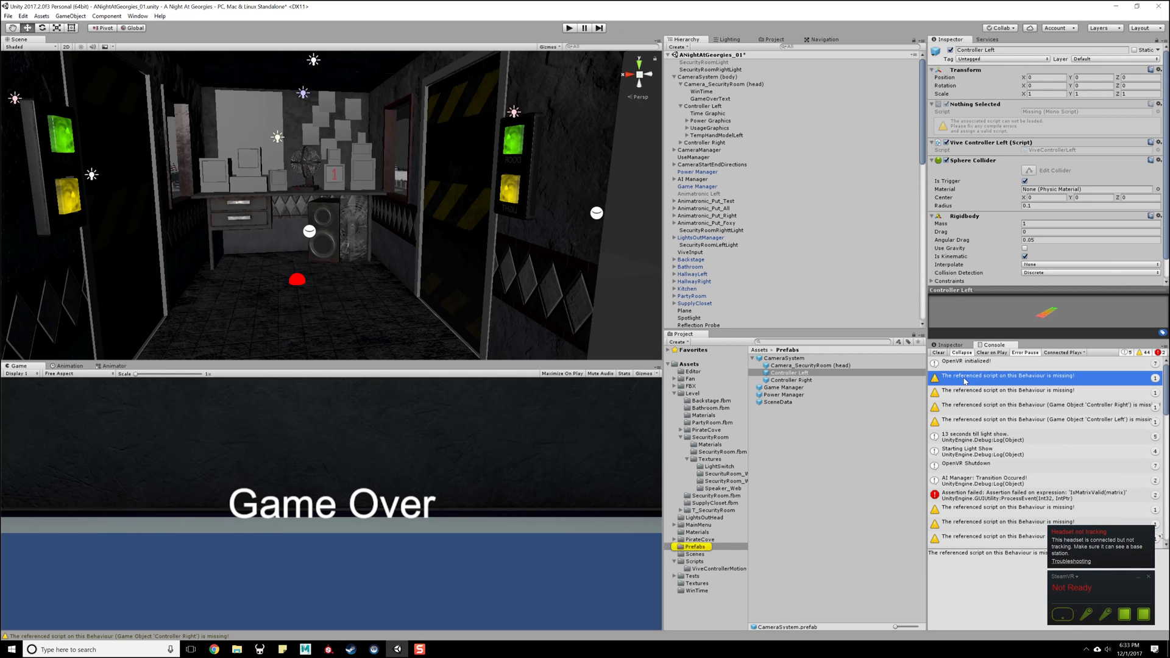
left_click(972, 418)
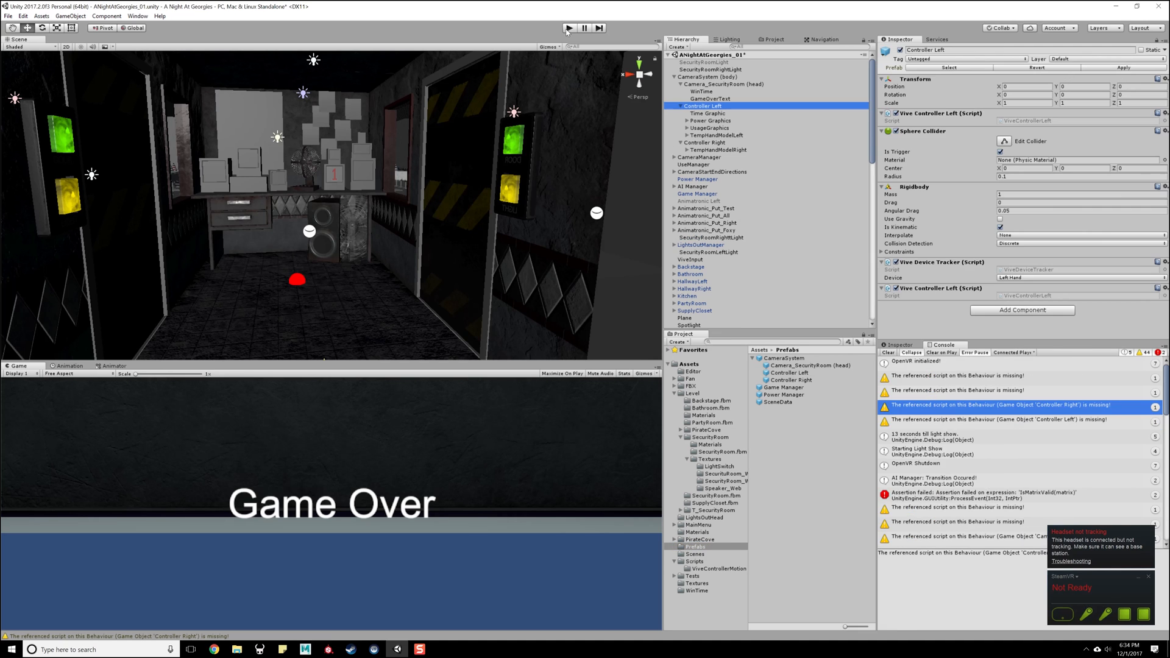
- Run the scene once more to check the controllers in play mode, and return to edit mode
left_click(569, 28)
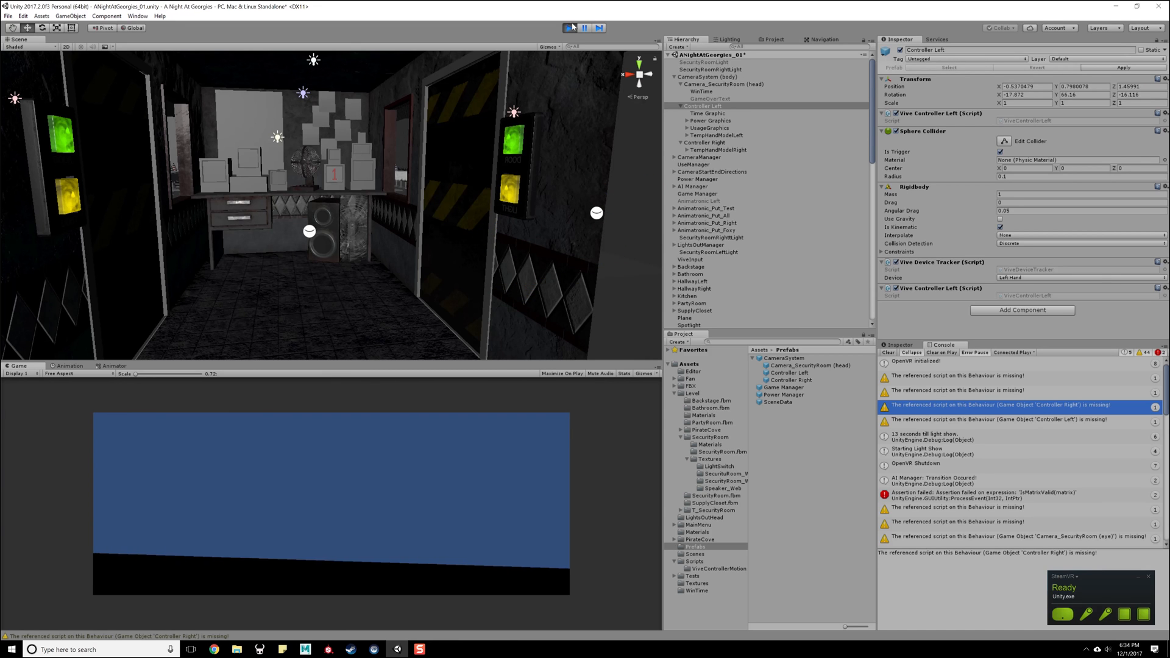
left_click(571, 28)
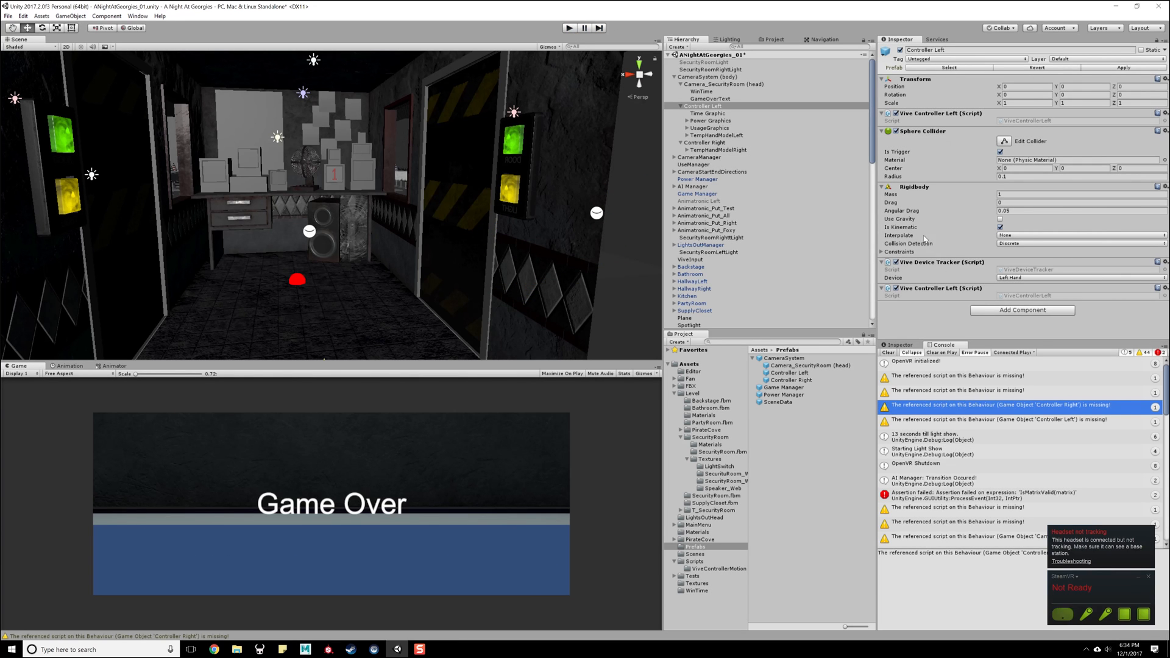
- Review the individual missing-script warnings in the Console, including the unnamed ones and those for CameraSystem and its camera objects
left_click(952, 510)
scroll(954, 515, "down", 2)
scroll(953, 515, "down", 12)
left_click(961, 468)
left_click(961, 482)
left_click(962, 468)
left_click(963, 453)
left_click(966, 426)
left_click(963, 438)
left_click(959, 468)
left_click(957, 453)
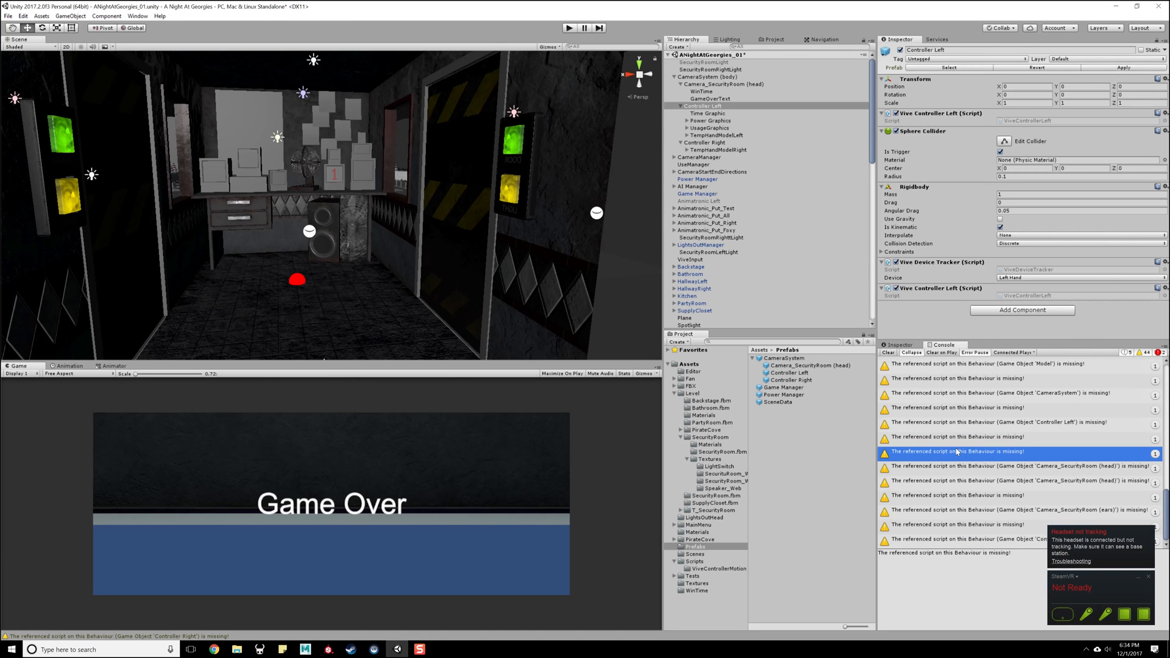
- Read the UsableSecurityDoorButton, UsageGraphic and PowerGraphic scripts, and check the components on the security room's left light switch
left_click(807, 461)
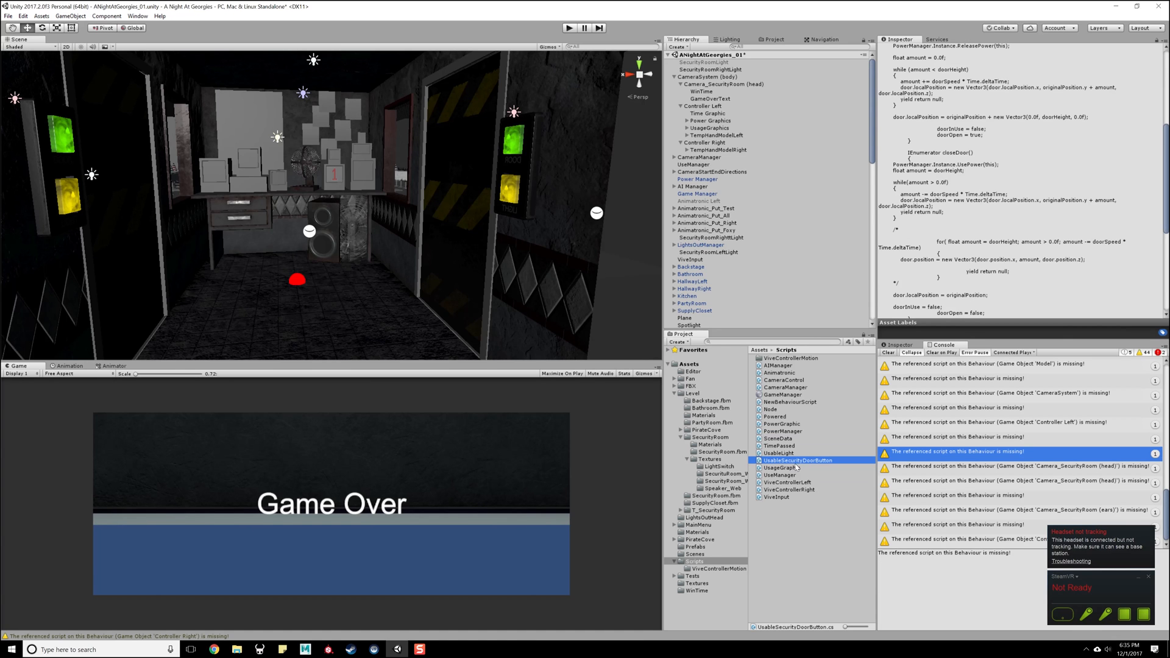
left_click(801, 468)
left_click(804, 462)
left_click(803, 468)
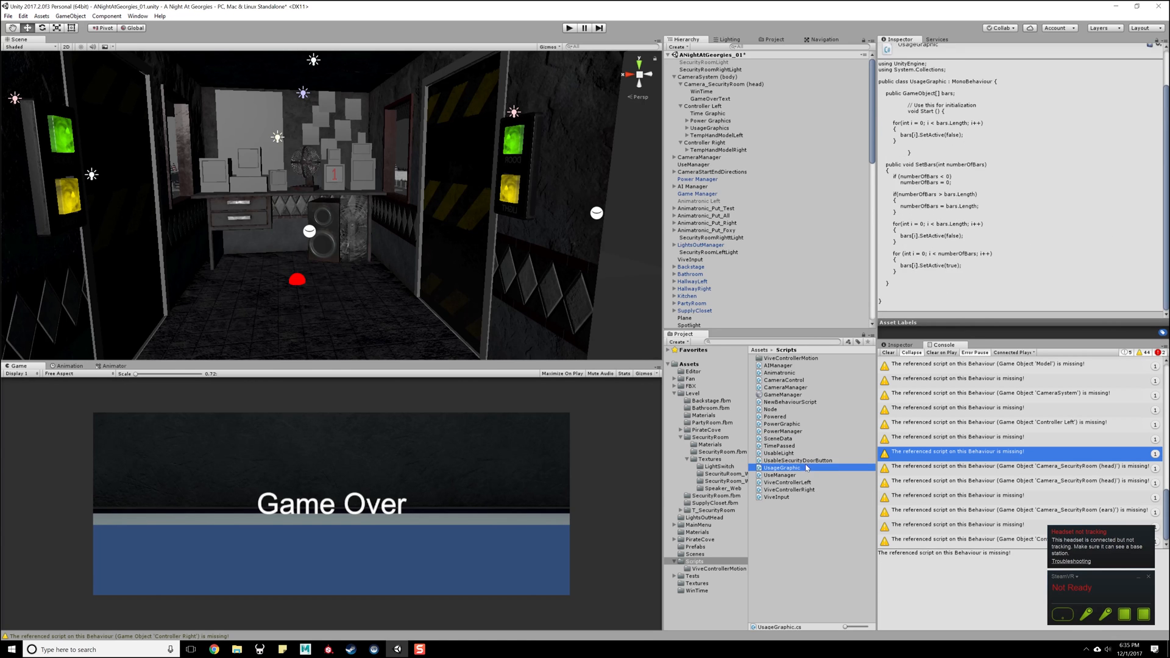
left_click(807, 463)
scroll(732, 233, "down", 5)
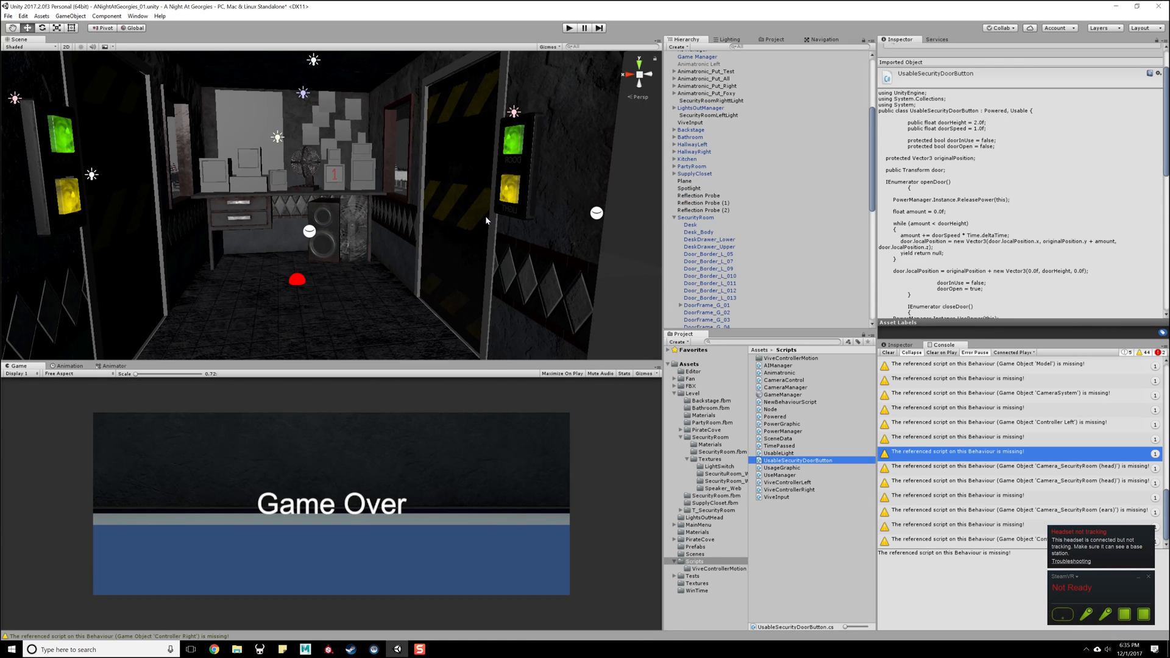
left_click(510, 189)
left_click(510, 189)
left_click(58, 139)
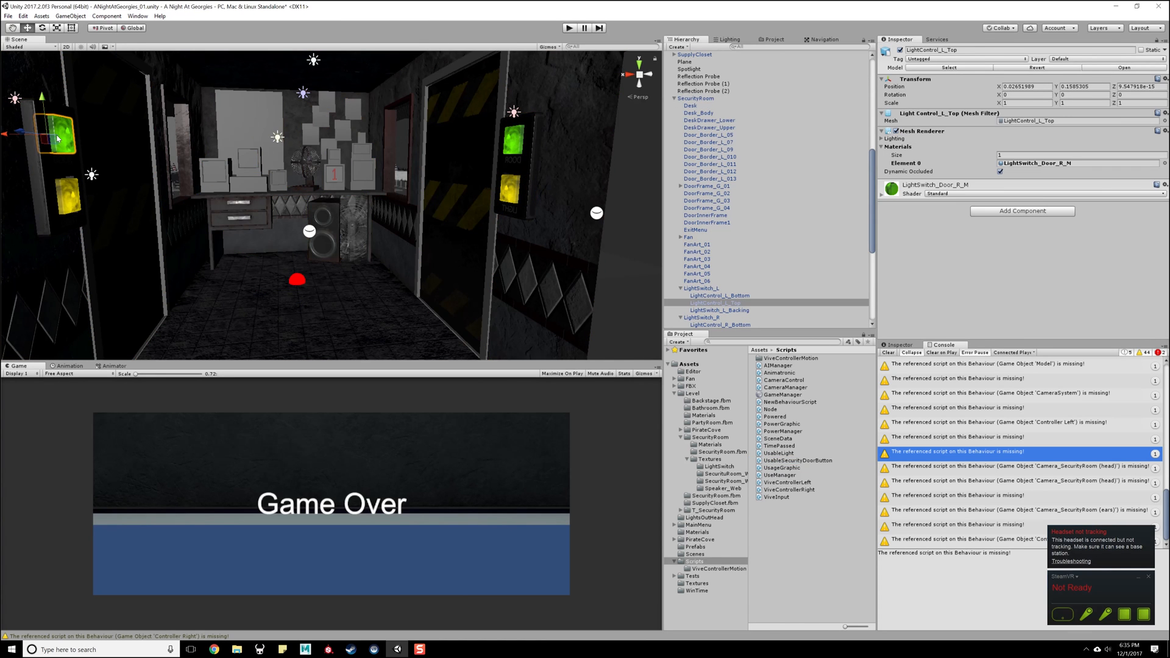
left_click(779, 425)
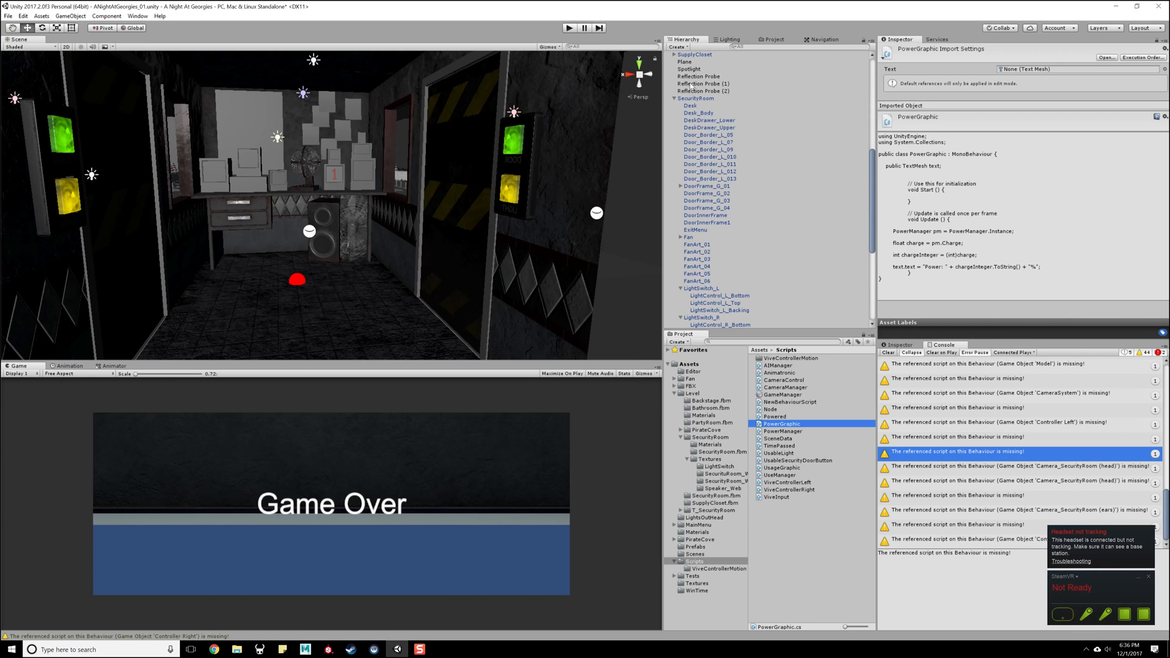
- Remove the duplicate Vive Controller Left script from the end of Controller Left's component list
scroll(692, 87, "up", 10)
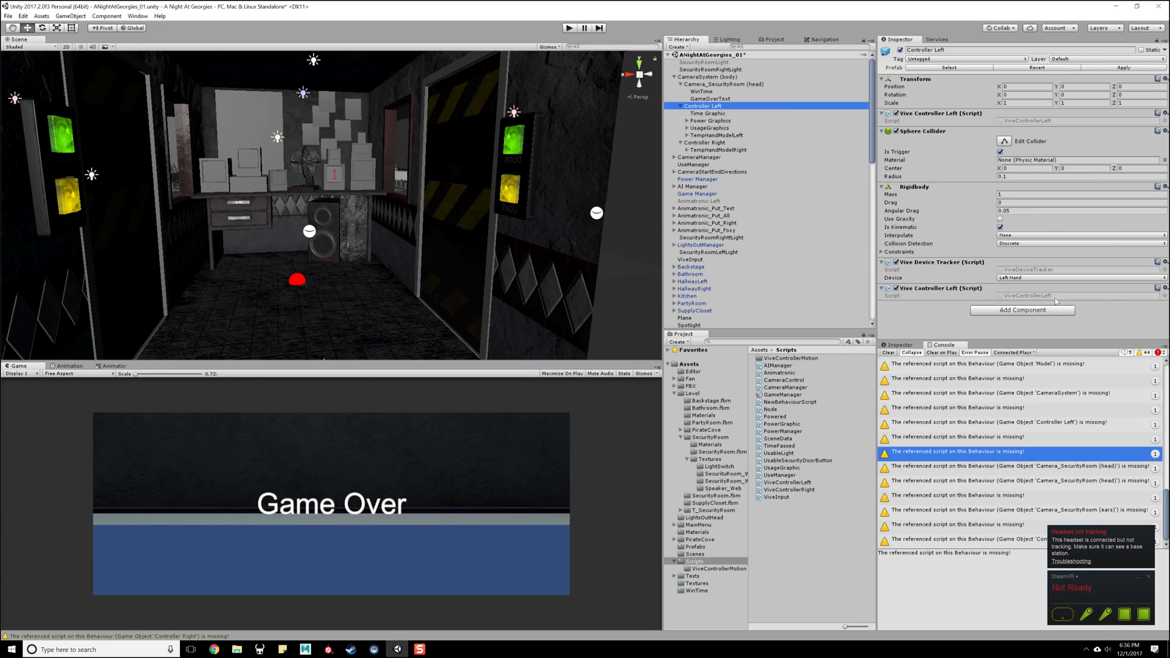
left_click(1165, 290)
left_click(1147, 311)
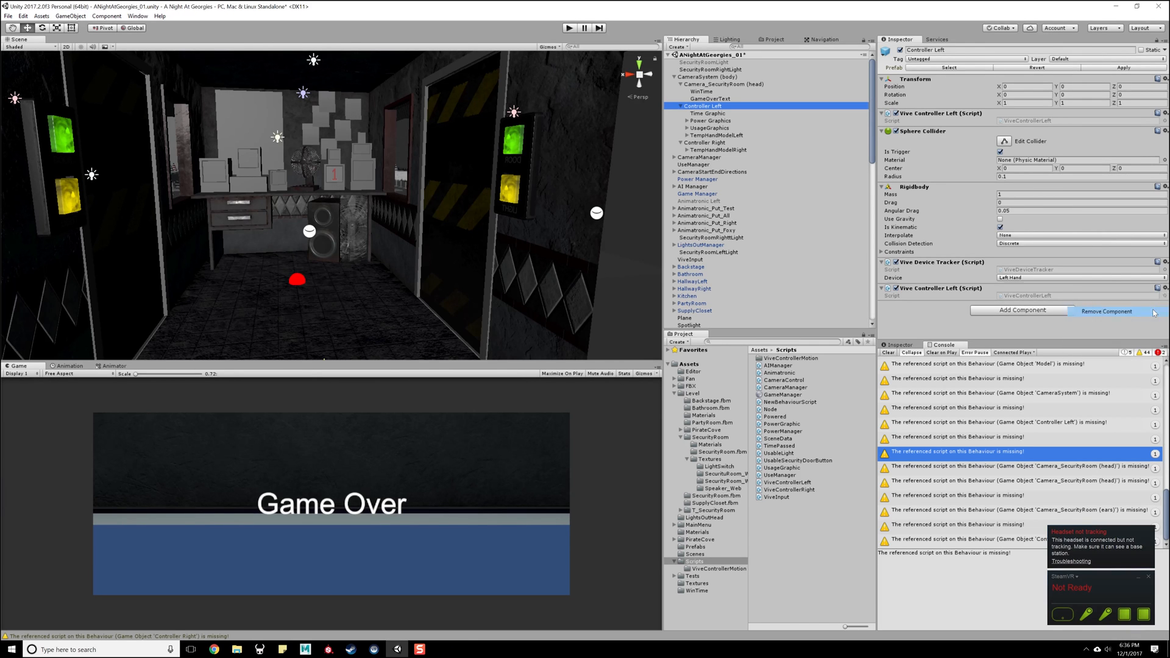
- Remove the wrong Vive Controller Left script from Controller Right and apply the CameraSystem changes to its prefab
left_click(705, 142)
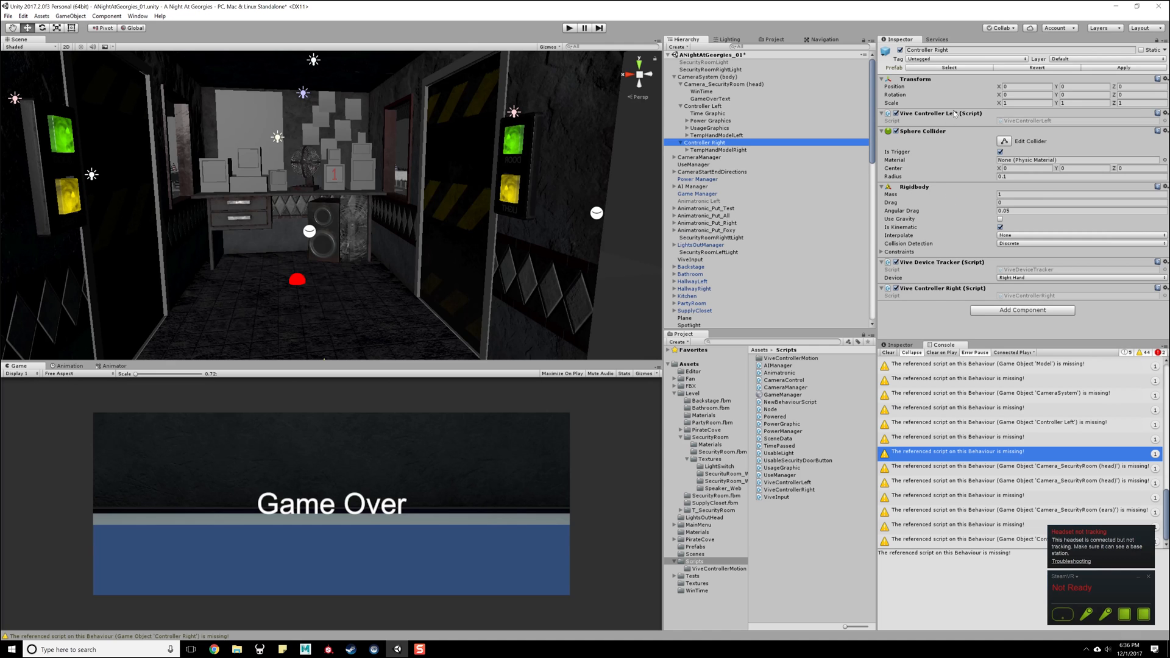
left_click(1164, 113)
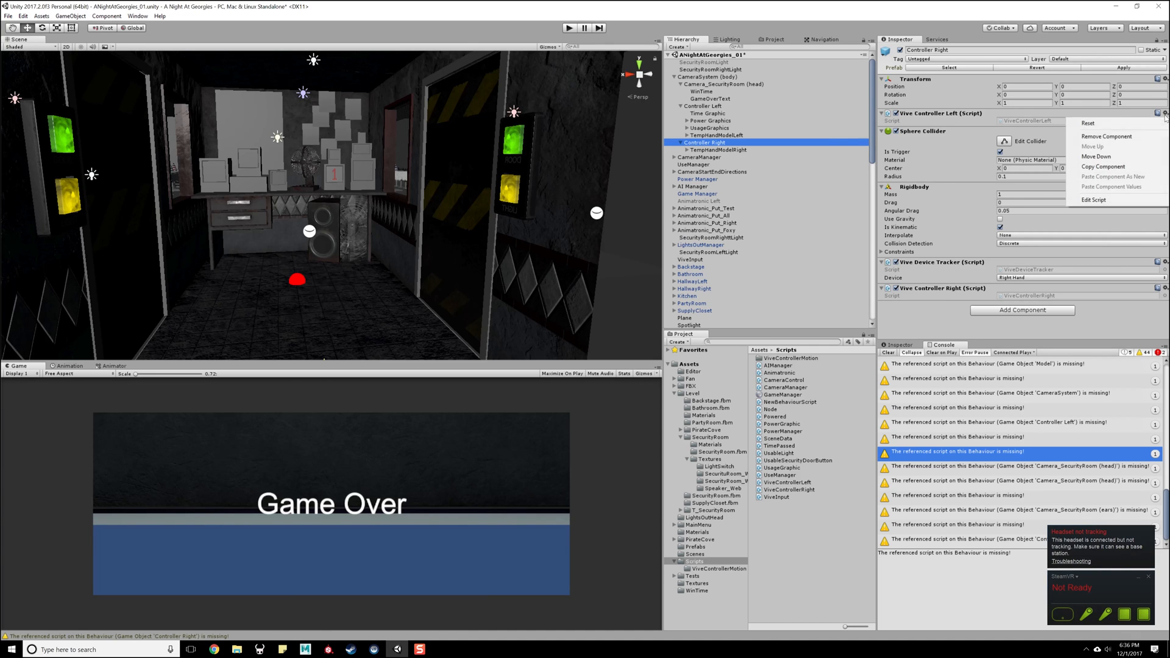
left_click(1133, 137)
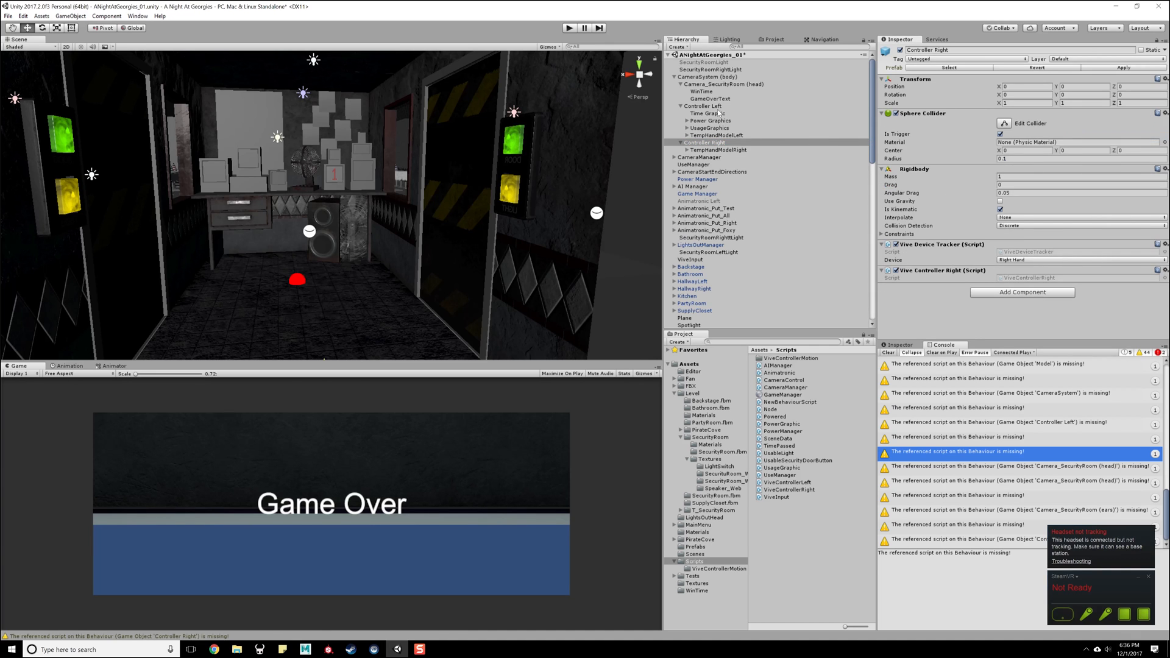
left_click(713, 77)
left_click(1124, 68)
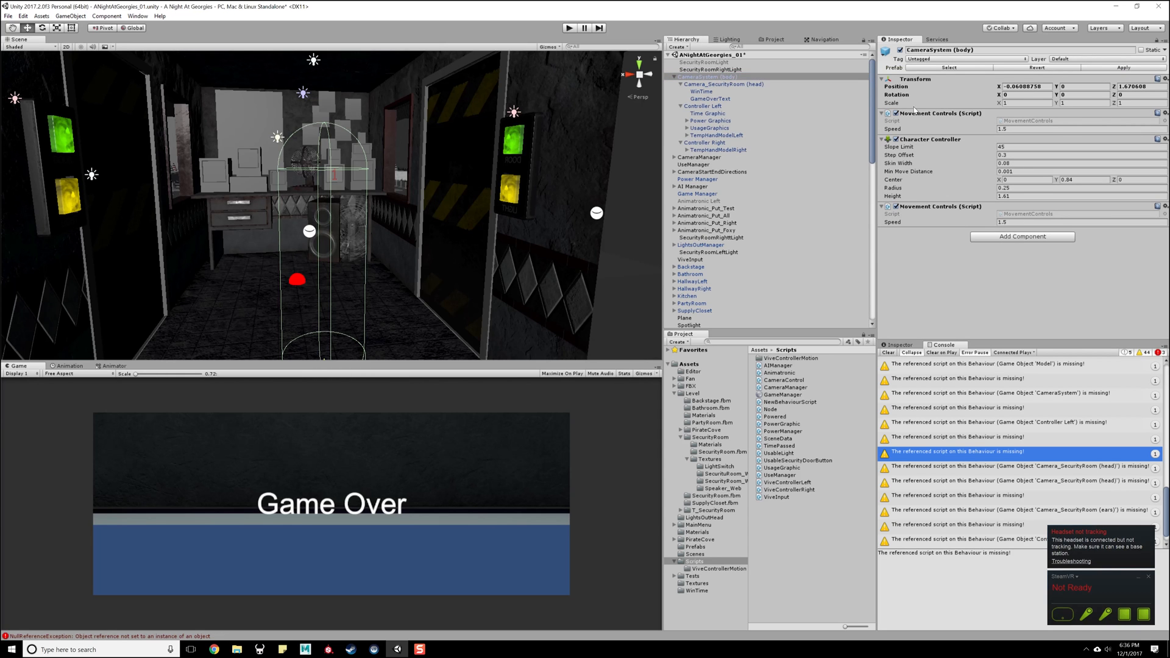
- Inspect the Power Graphics, Time Graphic, UsageGraphics and hand model children of Controller Left
left_click(712, 121)
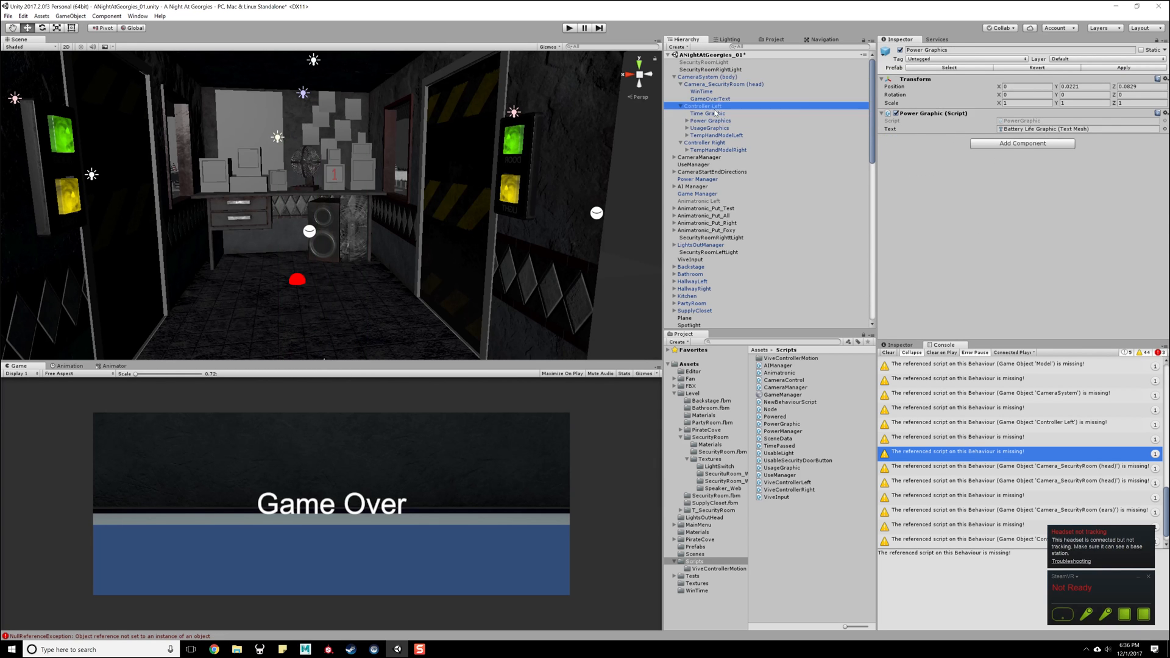
left_click(687, 128)
left_click(687, 129)
left_click(687, 135)
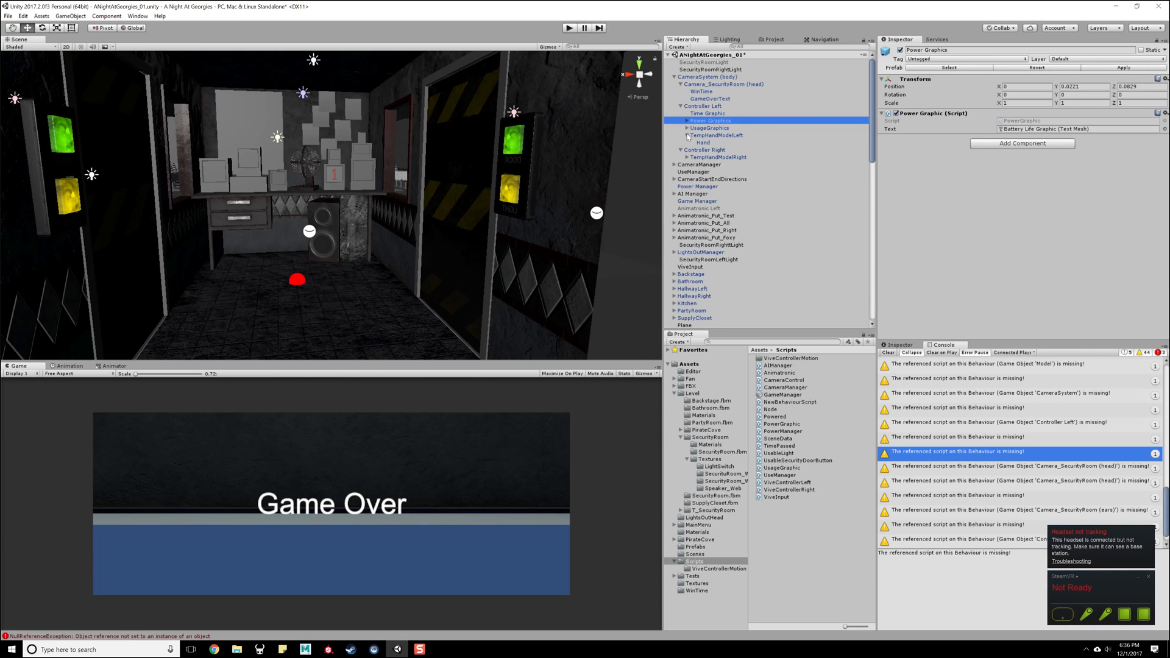
left_click(687, 135)
left_click(707, 128)
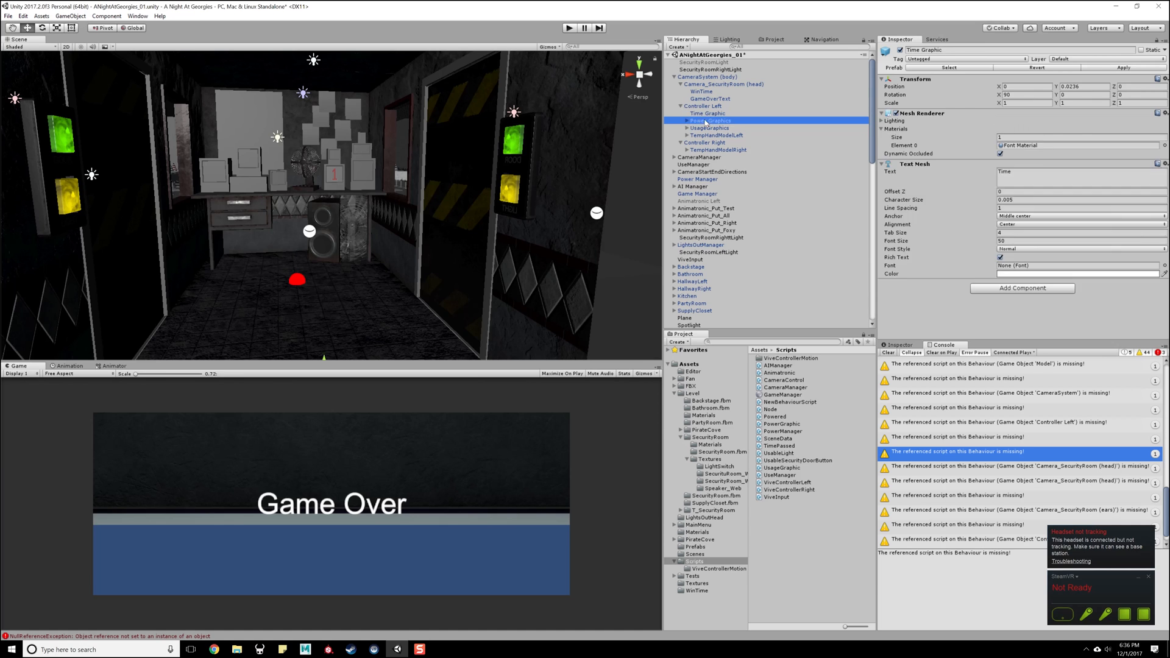
left_click(707, 121)
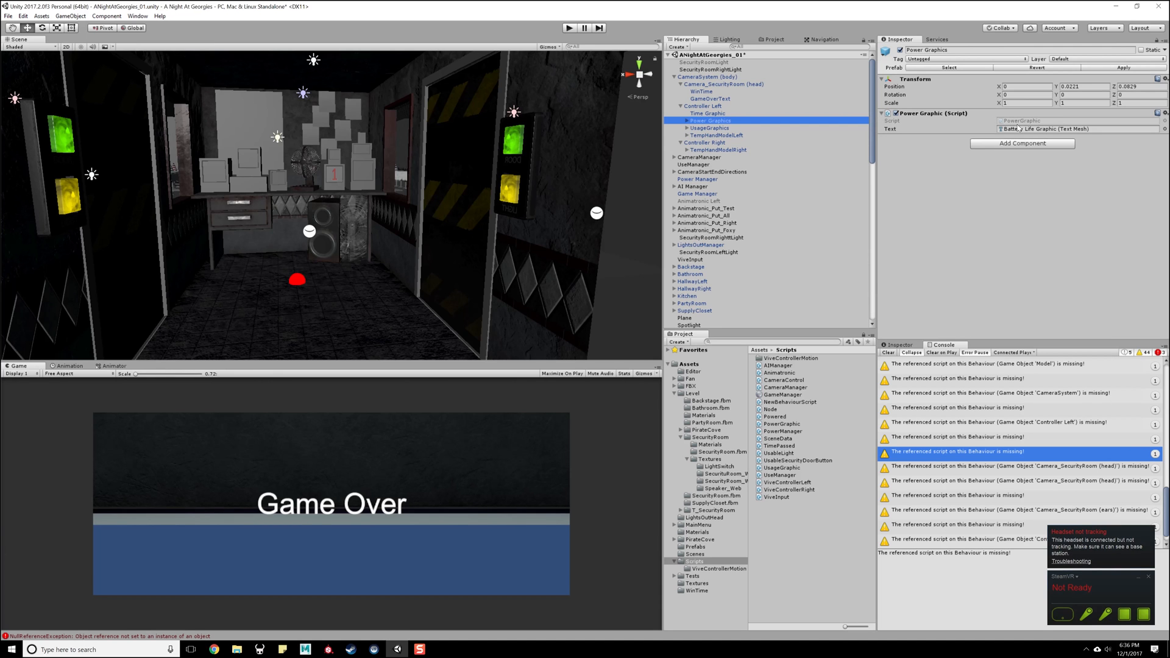
- Open the PowerGraphic script in Visual Studio, read how it updates the power text, and return to Unity
double_click(1027, 122)
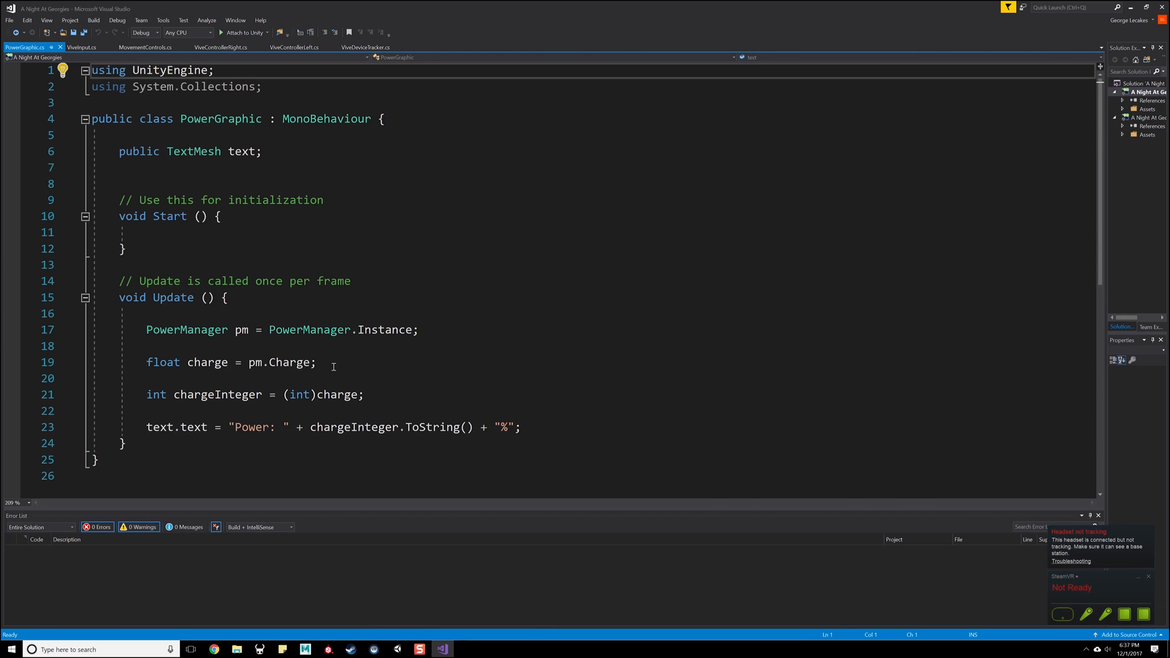
scroll(334, 366, "down", 2)
scroll(390, 352, "up", 2)
left_click(1162, 8)
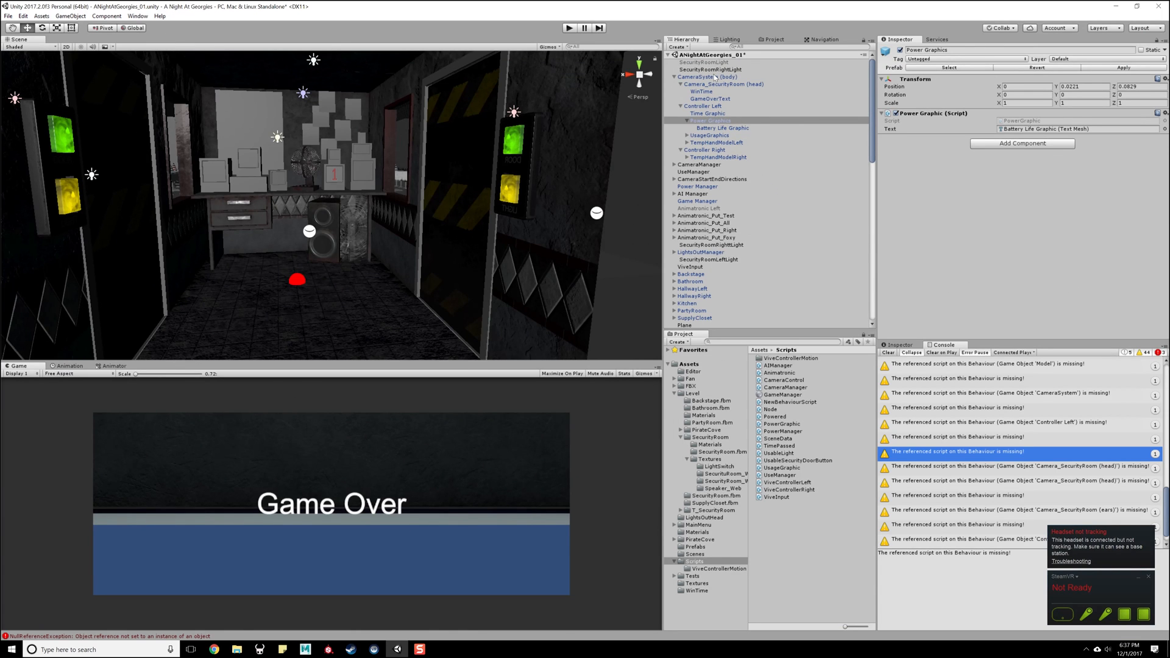
- Check the Power Manager's usage graphic reference, the UsageGraphics Bars array and its Usage_1 to Usage_8 children
left_click(719, 186)
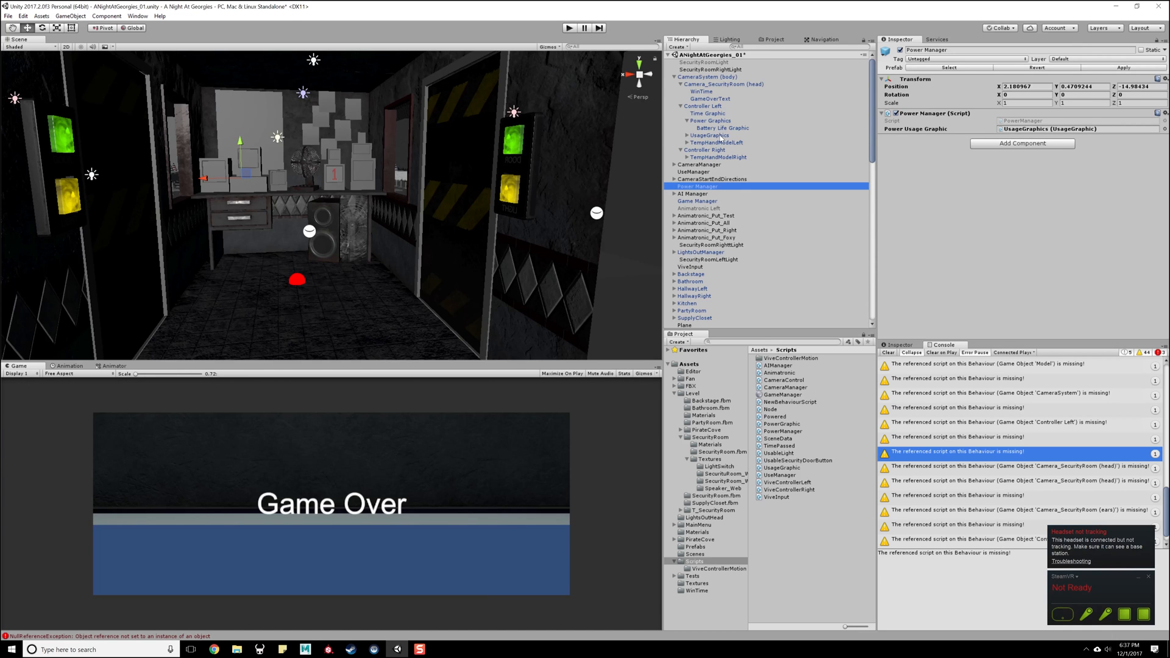
left_click(721, 136)
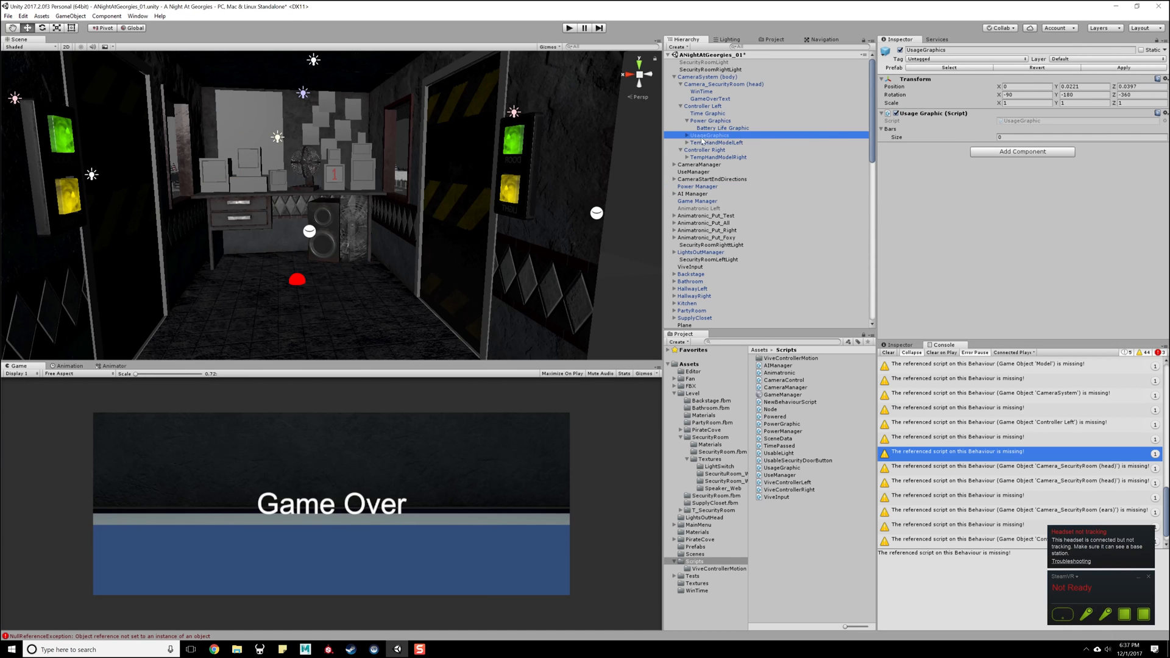
left_click(687, 136)
key("Down")
key("Down")
key("Down")
key("Down")
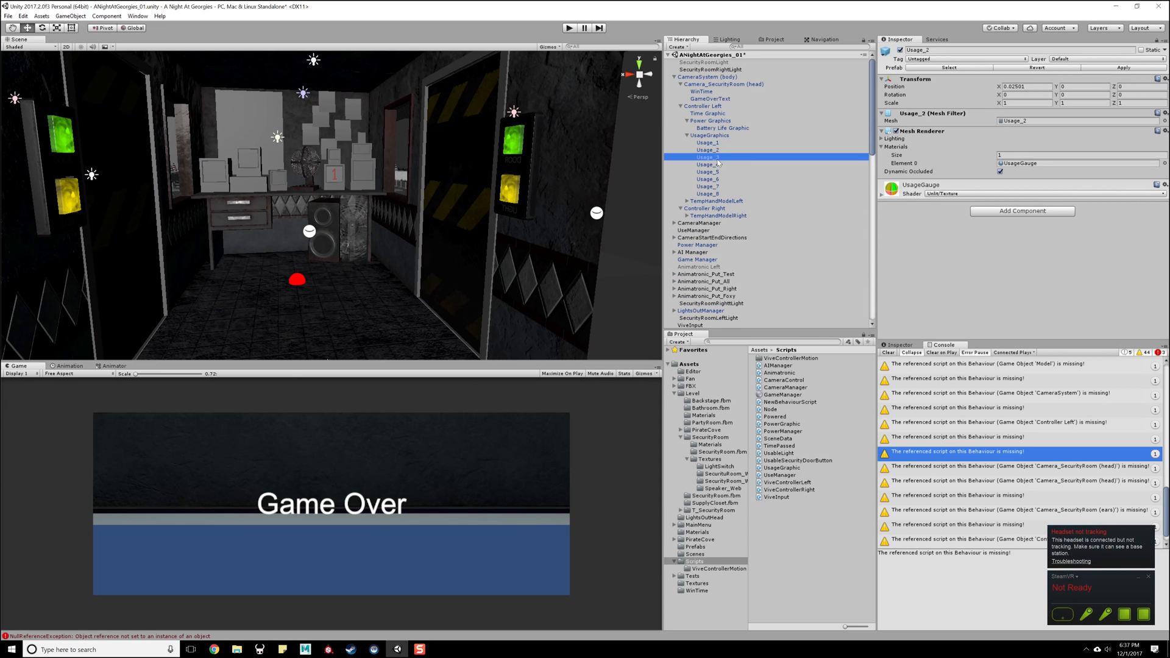
left_click(719, 180)
left_click(719, 187)
left_click(719, 194)
left_click(718, 143)
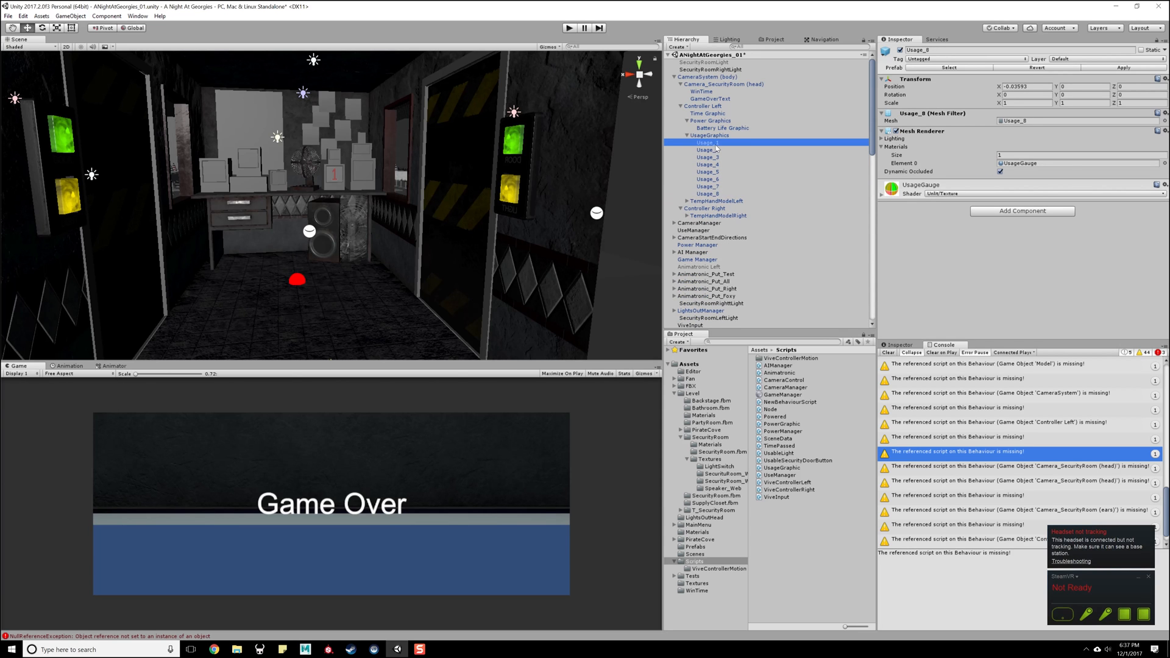
left_click(716, 136)
left_click(715, 144)
left_click(694, 135)
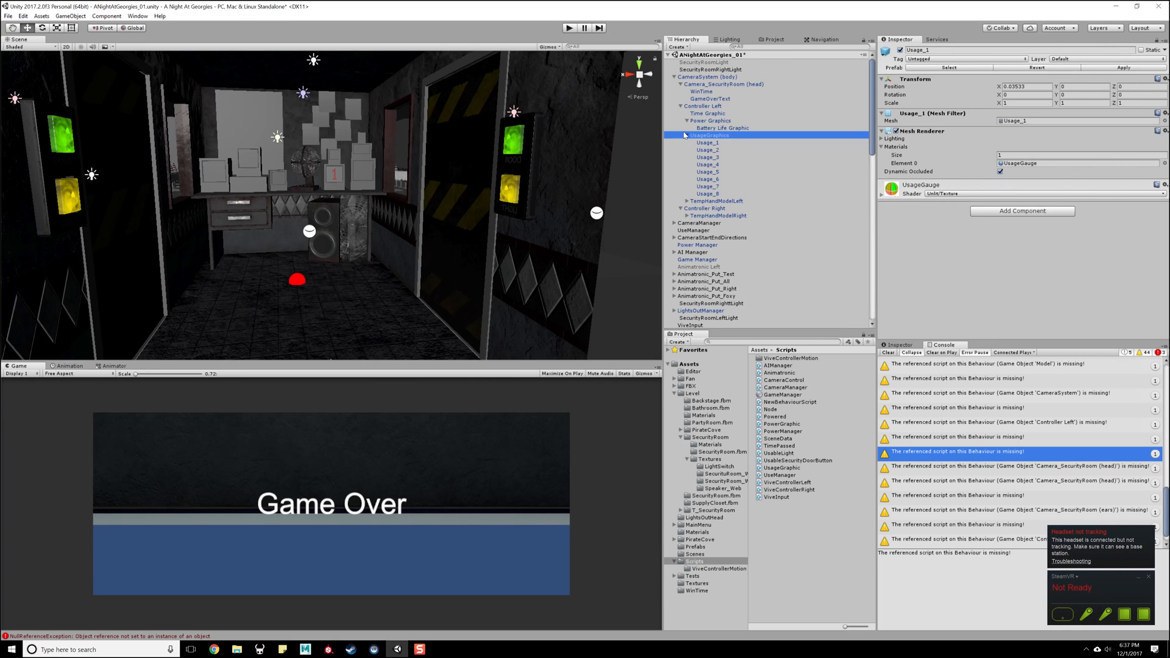
left_click(687, 135)
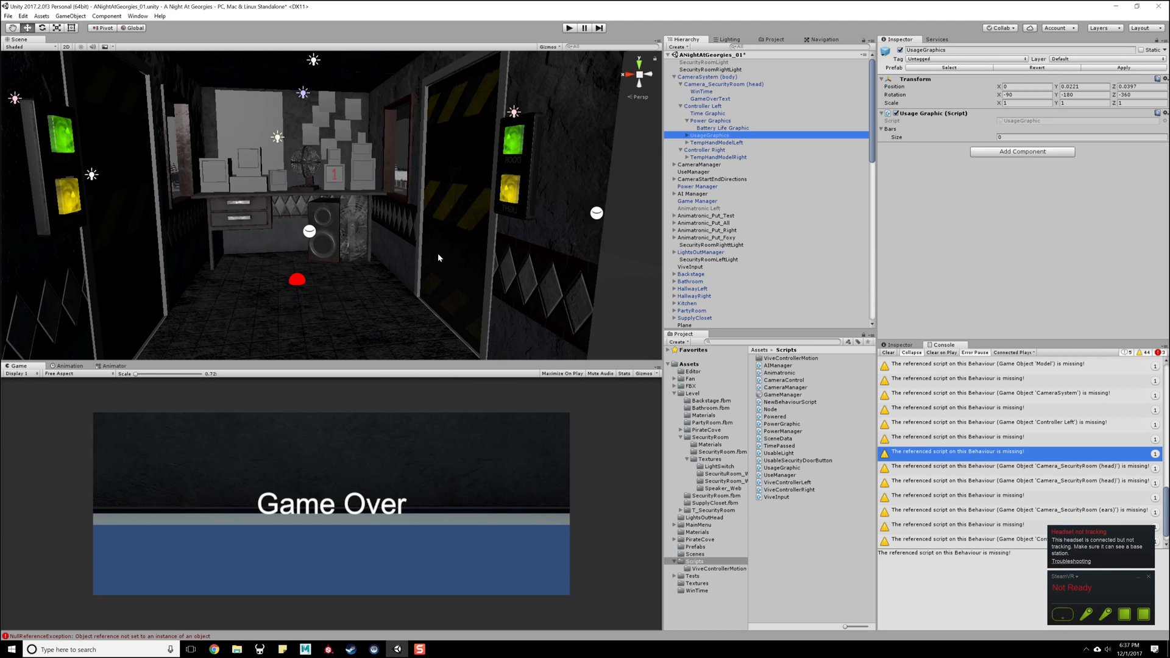
- Frame UsageGraphics in the scene, try raising it alone out of the left hand model, and undo the move
key("f")
left_click_drag(524, 227, 357, 220, "alt")
scroll(332, 250, "down", 7)
left_click_drag(331, 176, 332, 167)
key("ctrl+z")
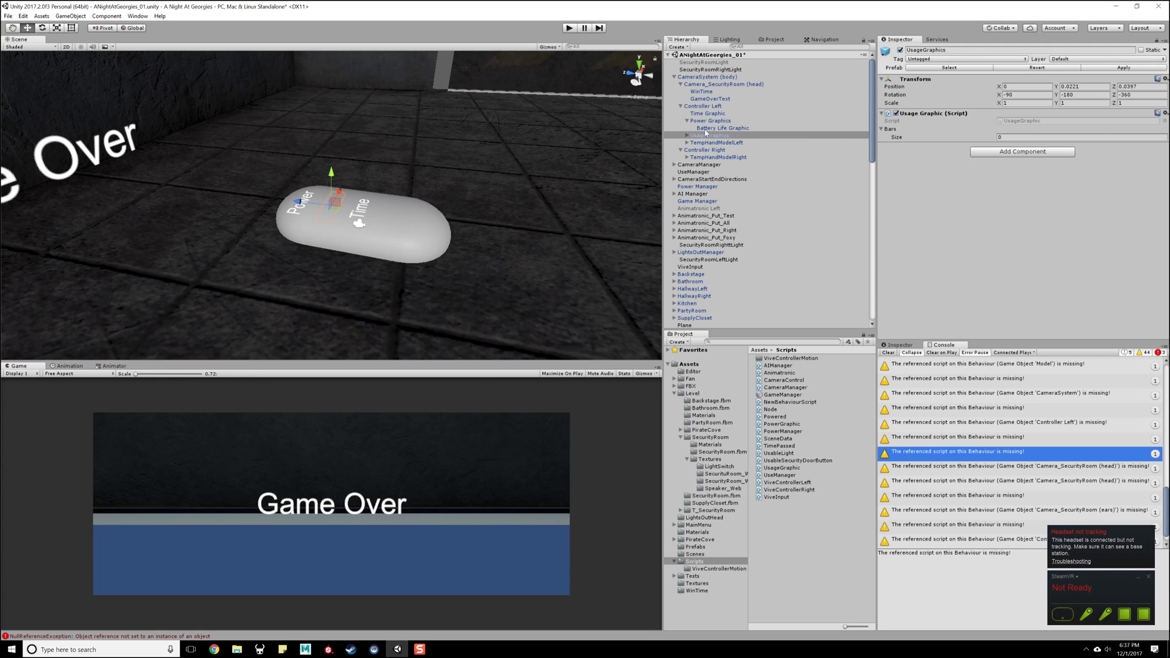
- Raise Time Graphic, Power Graphics and UsageGraphics together so they sit above the left hand model's surface
left_click(686, 120)
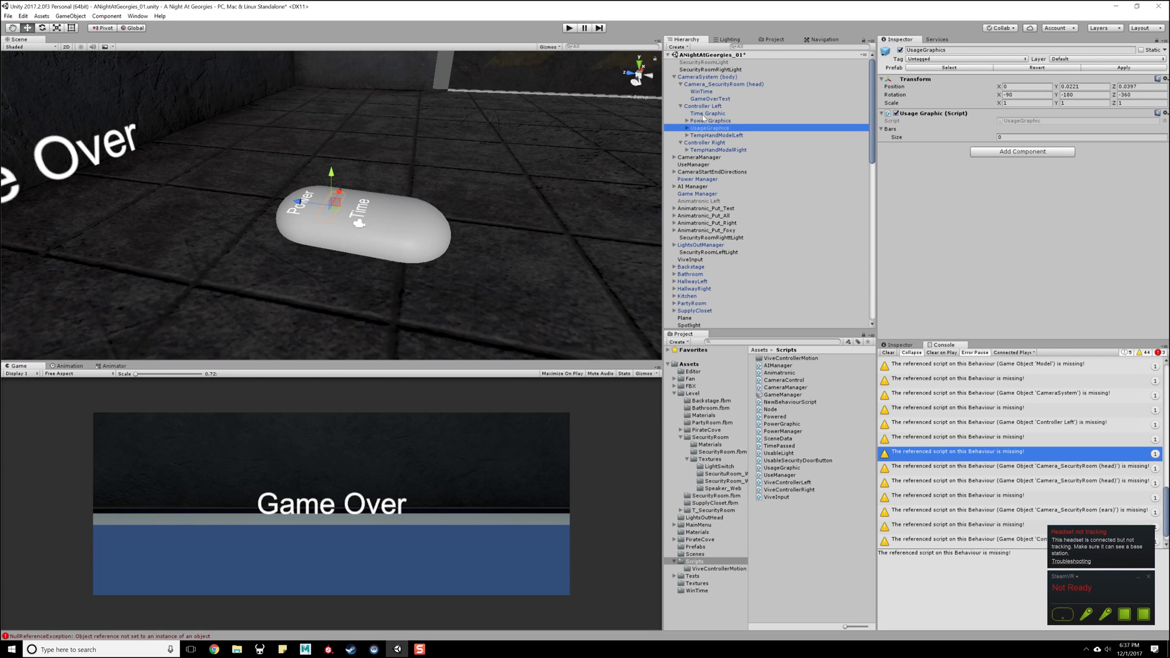
left_click(703, 114, "shift")
left_click_drag(328, 177, 328, 160)
left_click_drag(463, 183, 449, 214, "alt")
scroll(449, 214, "up", 5)
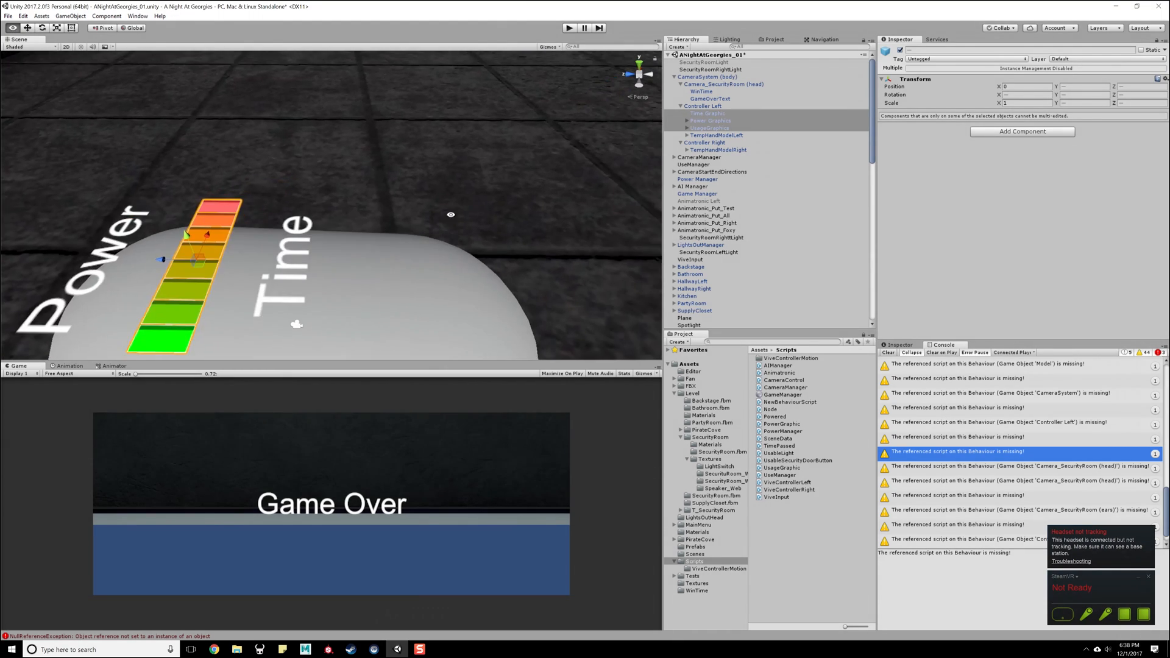
scroll(457, 209, "down", 10)
middle_click_drag(457, 209, 334, 243)
left_click_drag(335, 243, 384, 164, "alt")
- Collapse the CameraSystem hierarchy, run the scene to check the player capsule and controllers, and return to edit mode
left_click(687, 108)
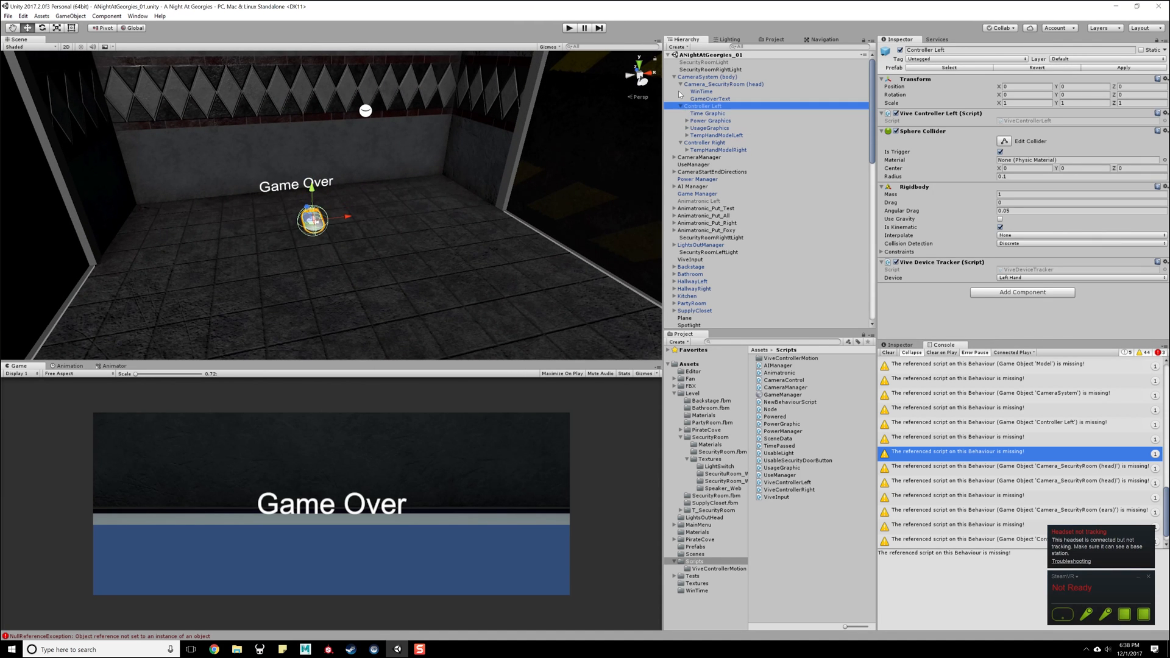
left_click(681, 78)
left_click(674, 77)
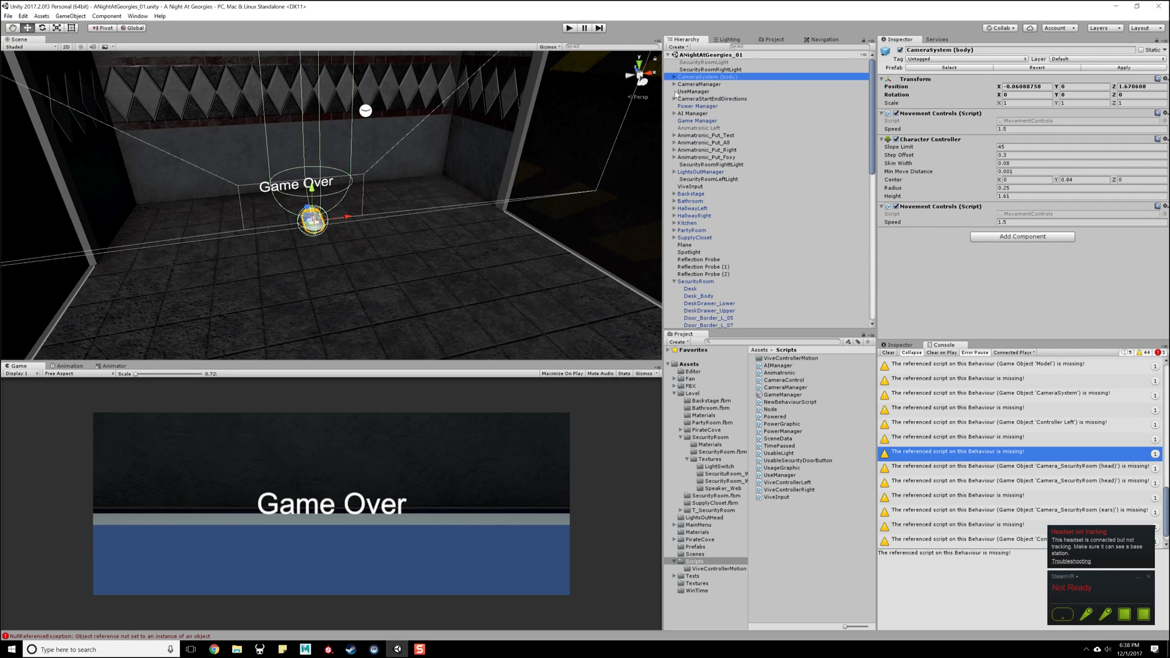
scroll(425, 197, "down", 2)
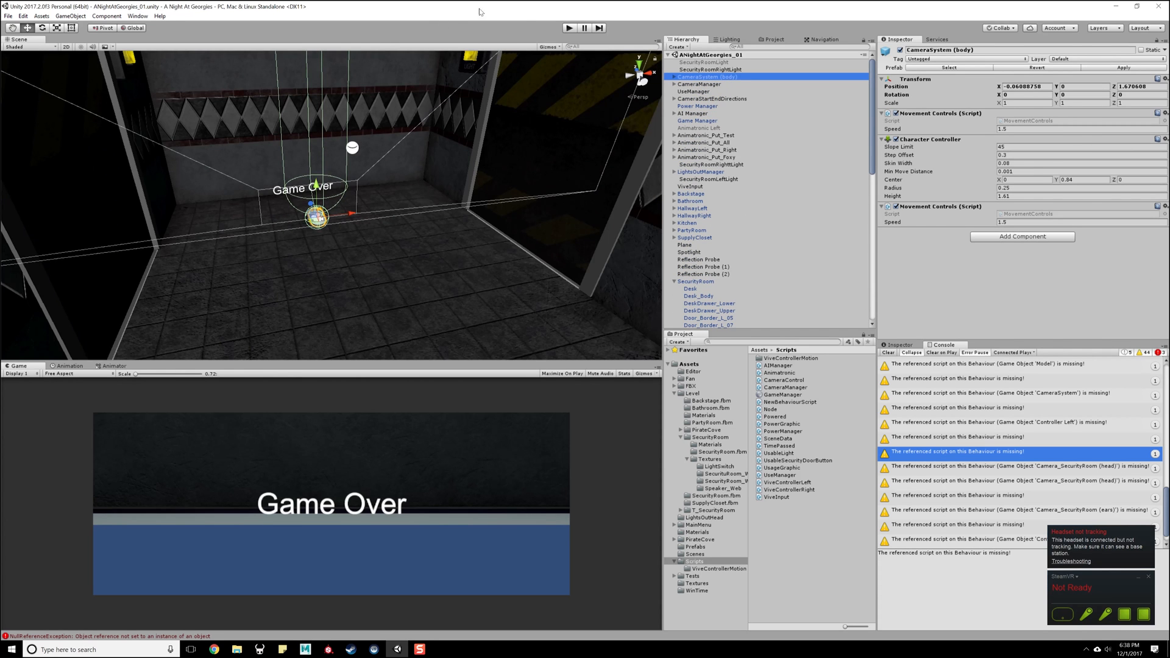
left_click(569, 29)
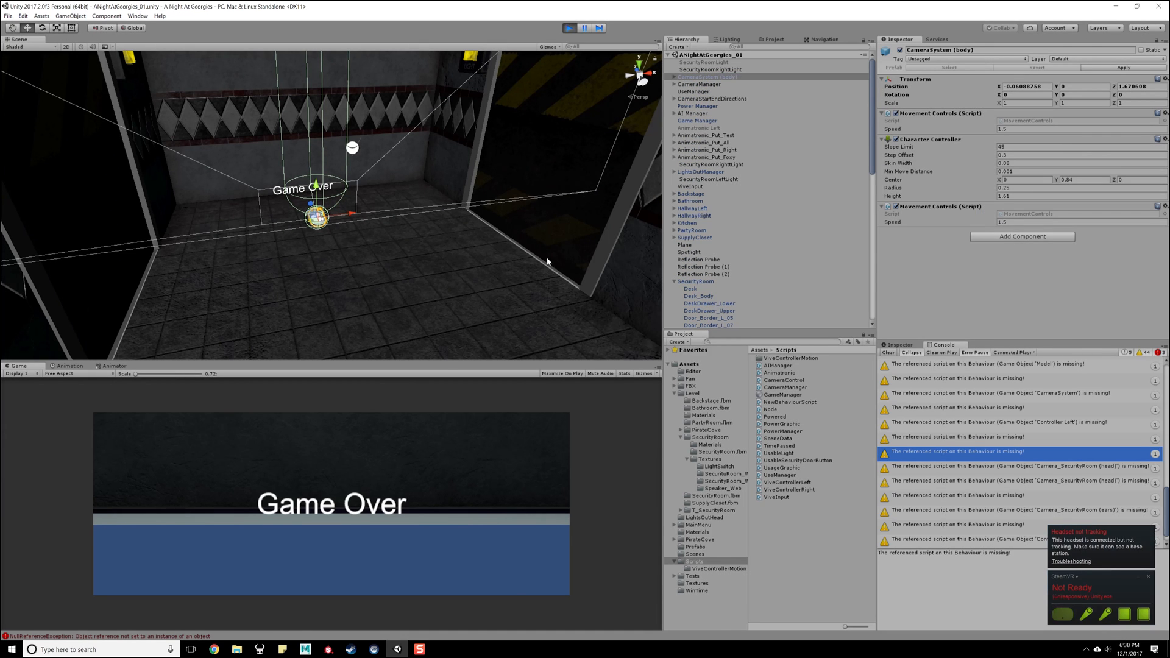
left_click_drag(319, 169, 459, 226, "alt")
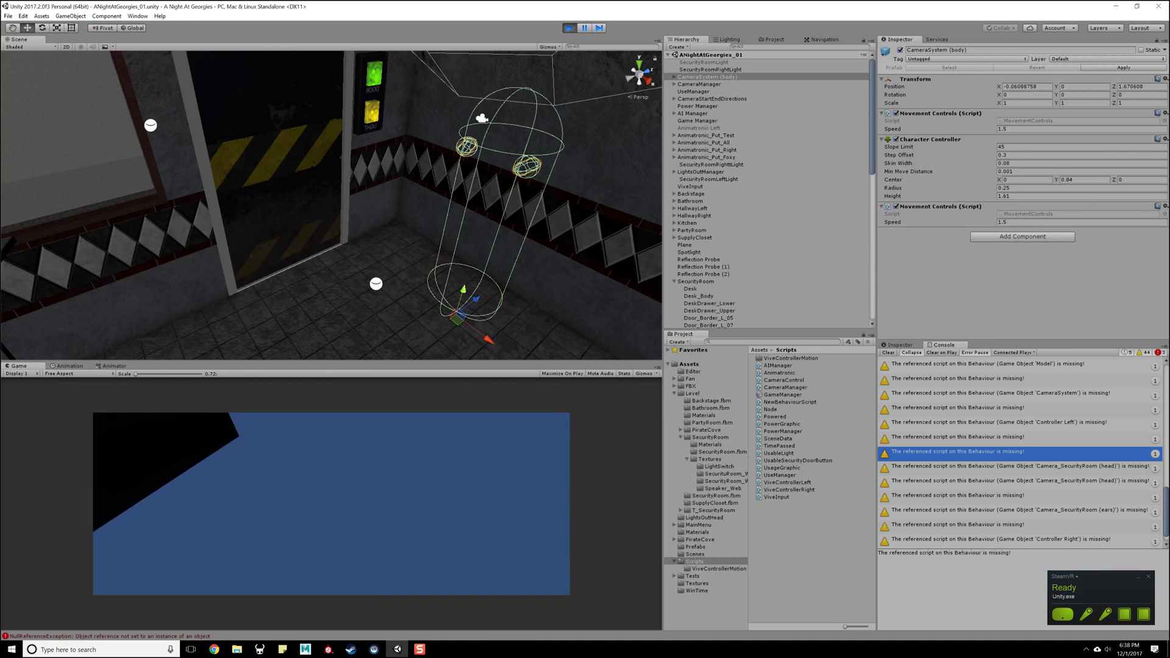
left_click(571, 29)
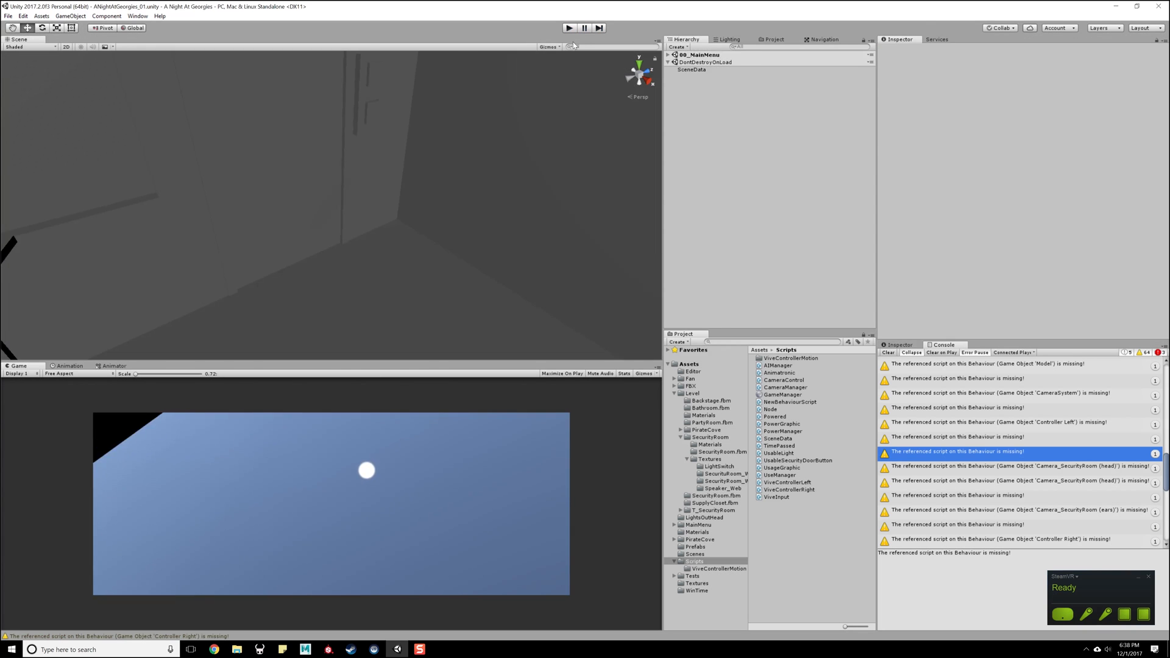
- Move CameraSystem (body) to Z 0.712 and rotate it to about -173.48 degrees around Y to face the desk
left_click(700, 78)
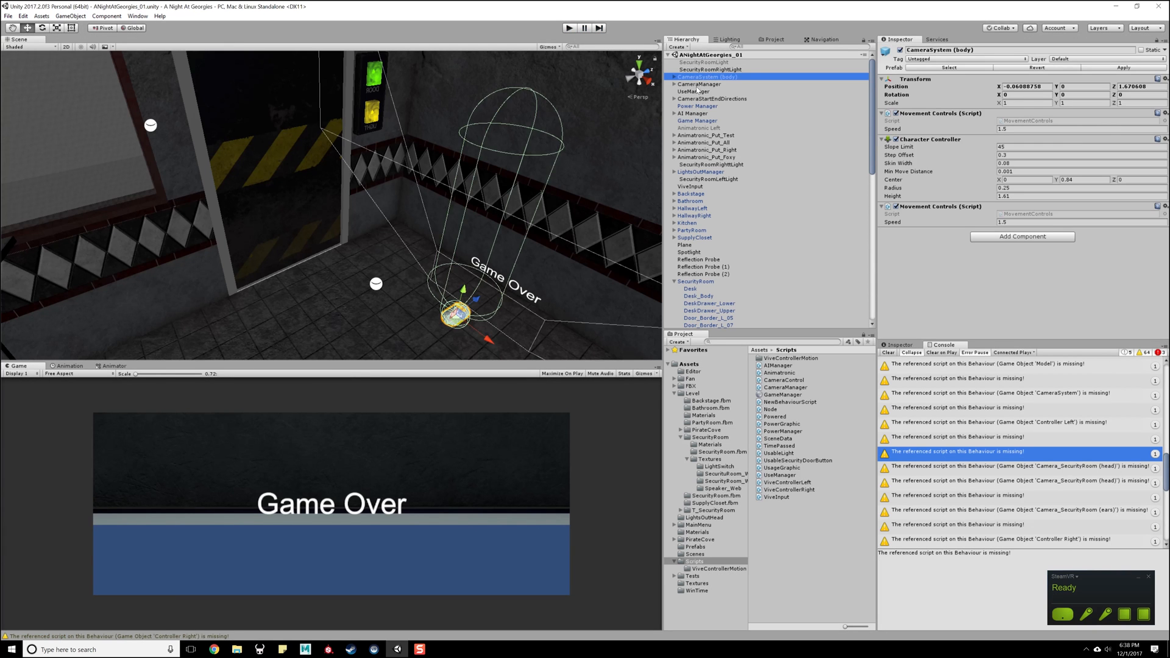
left_click_drag(505, 253, 505, 194, "alt")
left_click_drag(481, 237, 416, 283)
key("e")
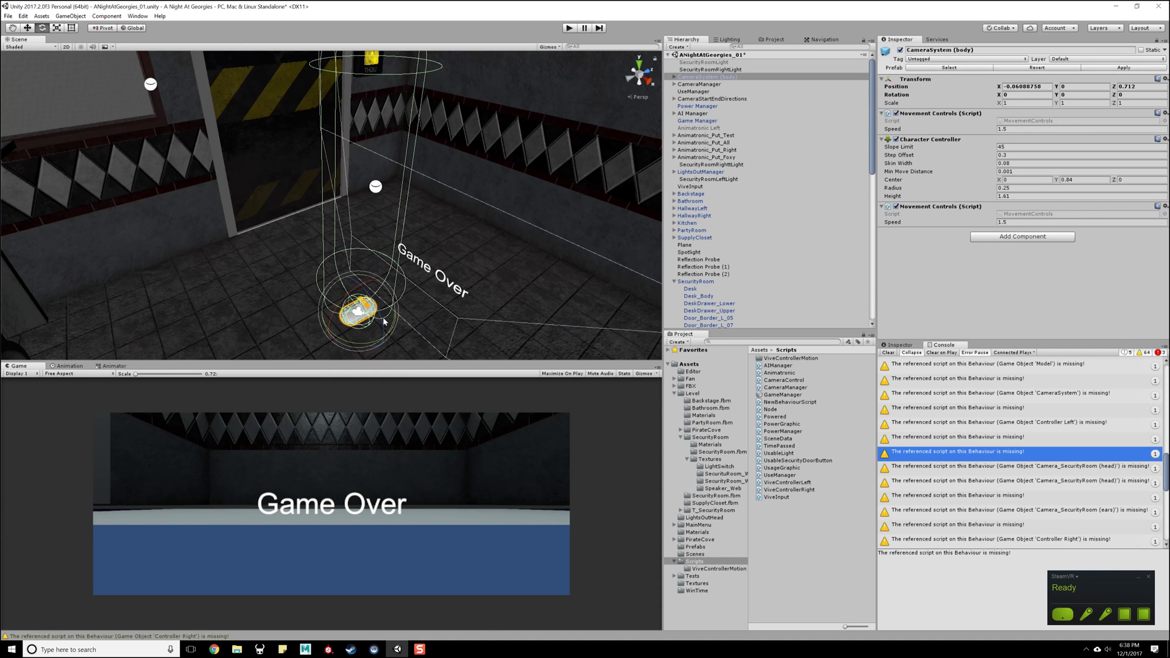
left_click_drag(336, 347, 849, 135)
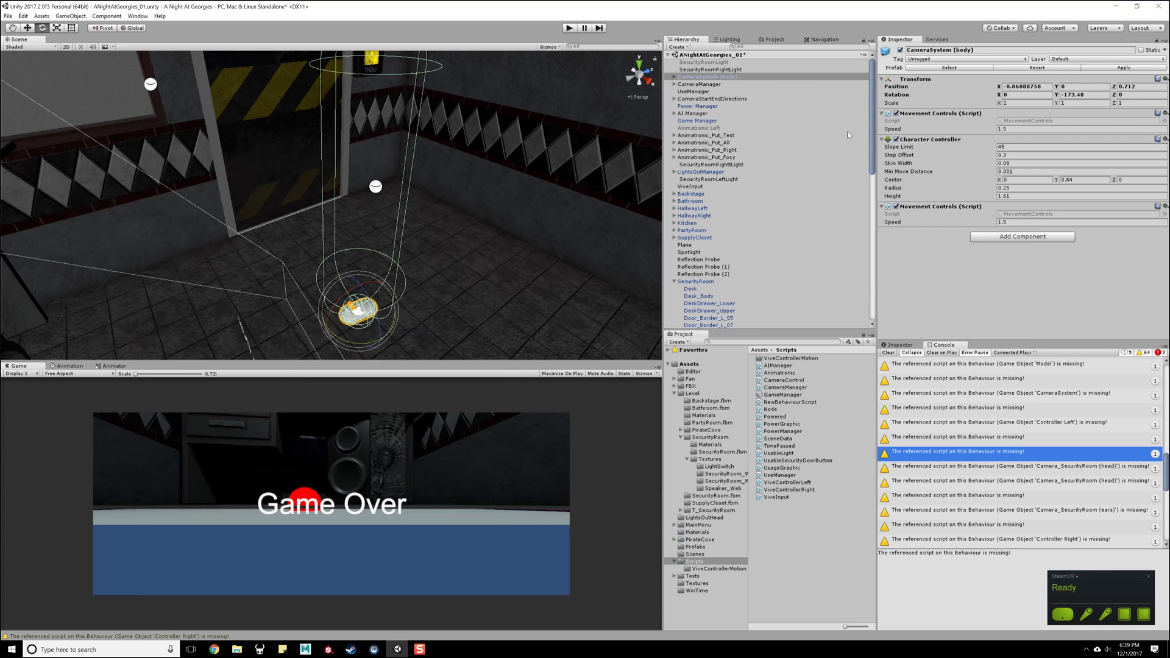
- Set CameraSystem (body)'s Y rotation to 180 and run the scene to check the start direction, returning to edit mode
left_click(1082, 95)
type("180")
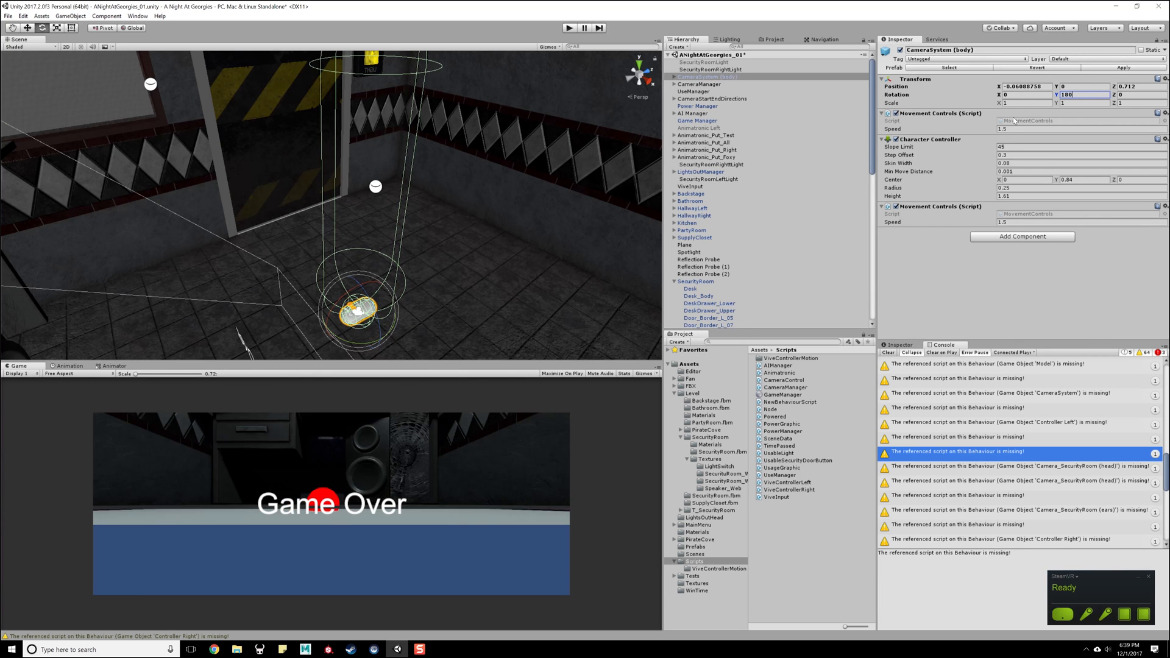
left_click_drag(374, 181, 332, 206, "alt")
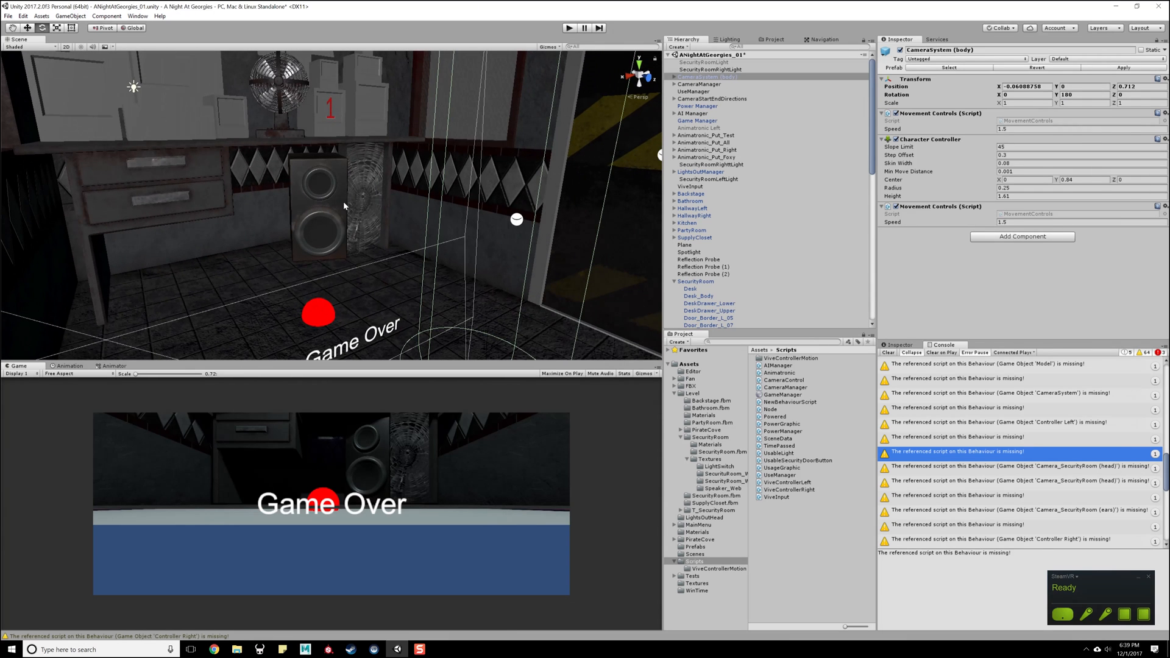
left_click(567, 29)
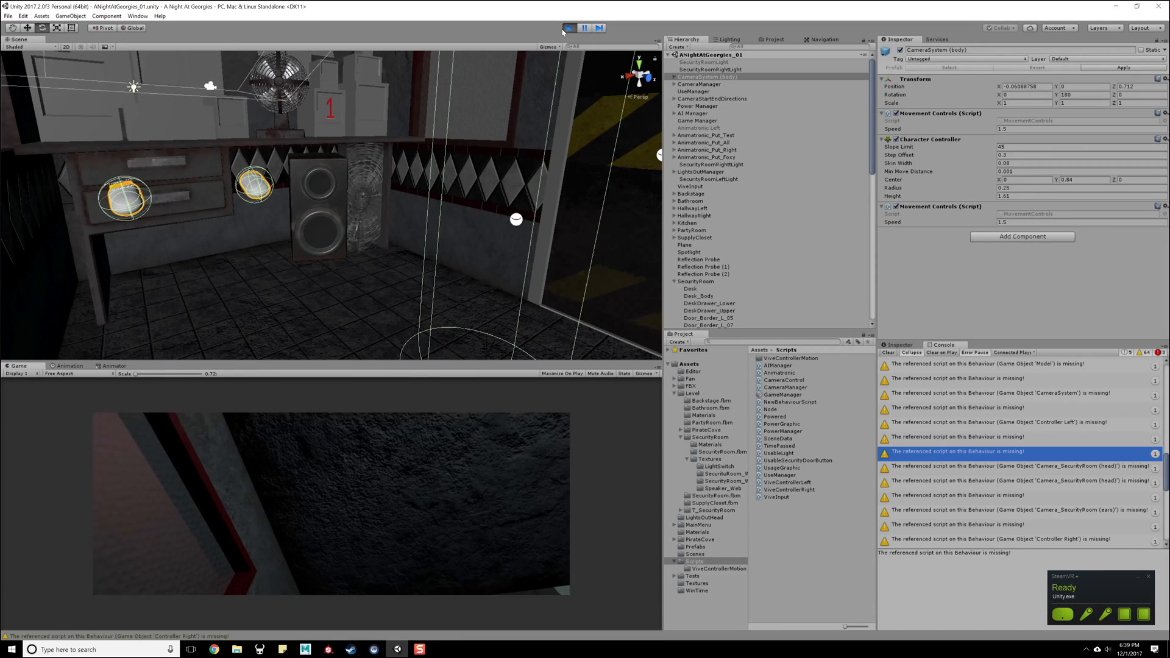
left_click(565, 30)
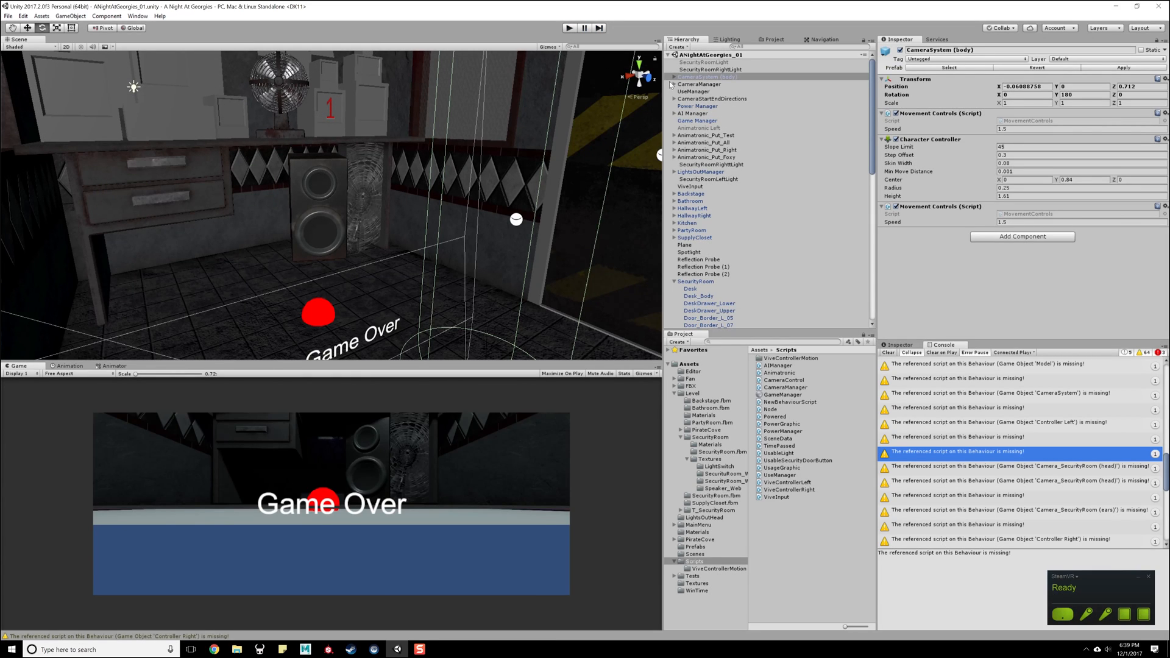
- Give Camera_SecurityRoom (head) a black background and set its clear flags to Solid Color
left_click(674, 78)
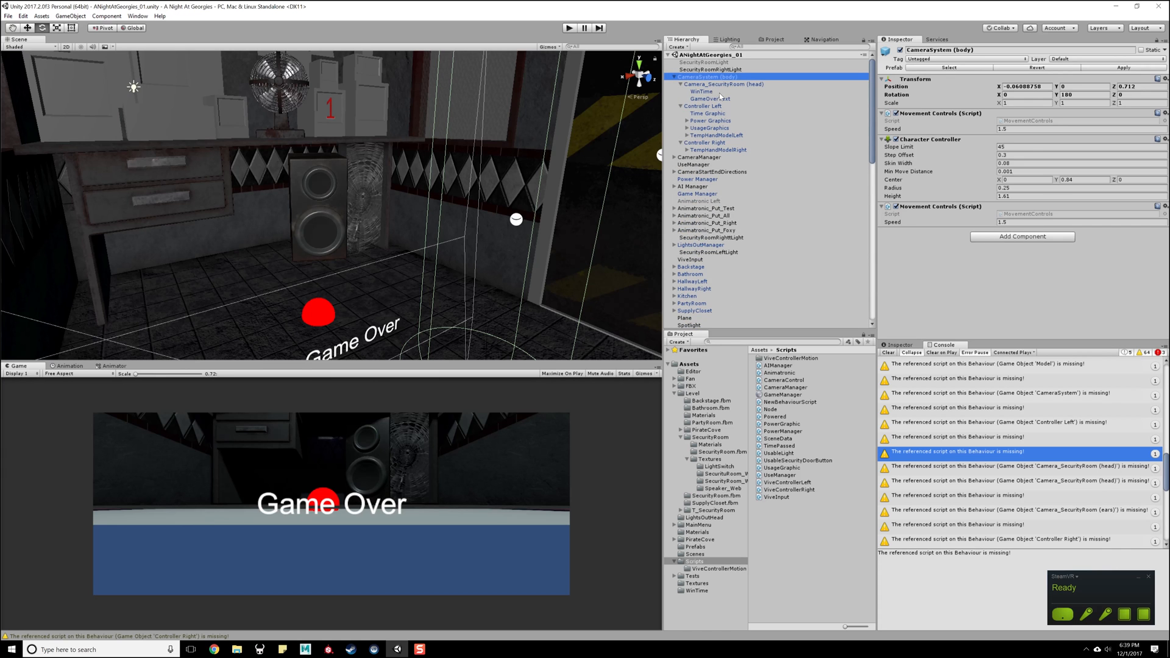
key("Down")
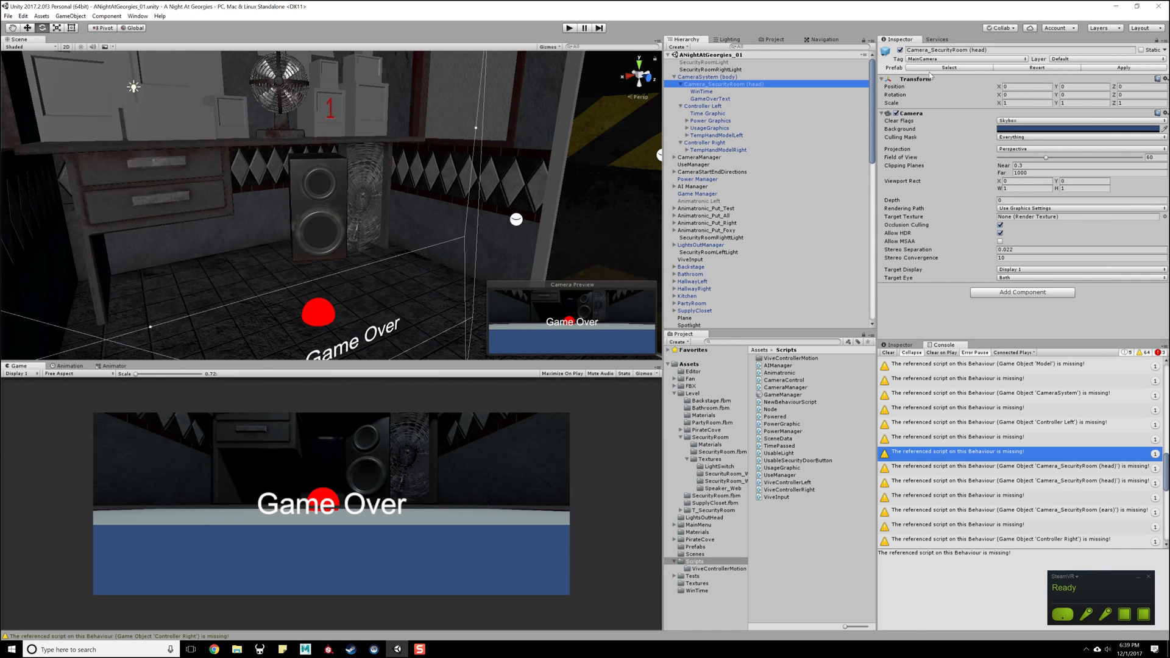
left_click(1024, 129)
left_click_drag(791, 160, 707, 204)
left_click(813, 75)
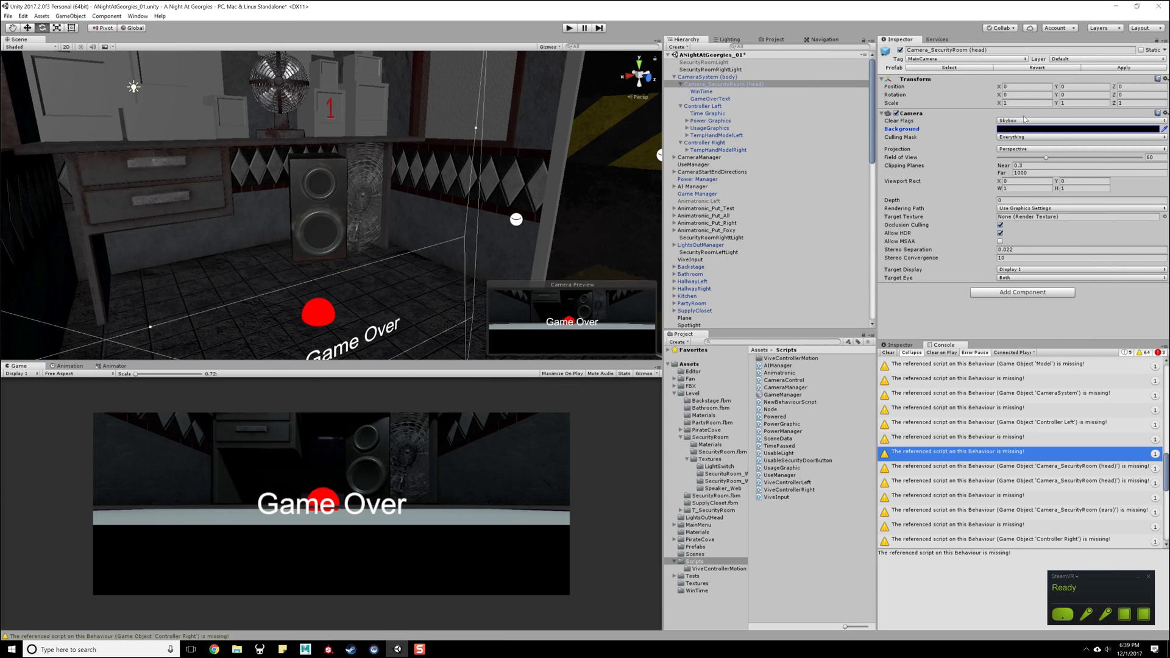
left_click(1006, 120)
left_click(1020, 133)
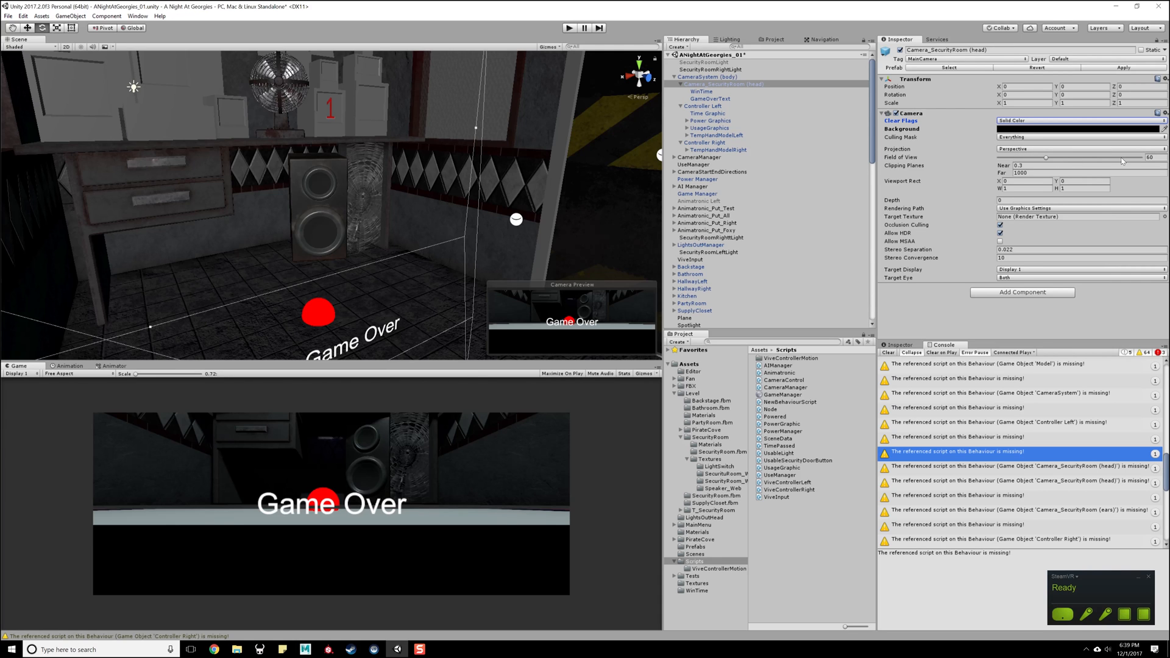
- Set the head camera's clipping planes to near 0.1 and far 500, and test them in a play-mode run
left_click(1029, 166)
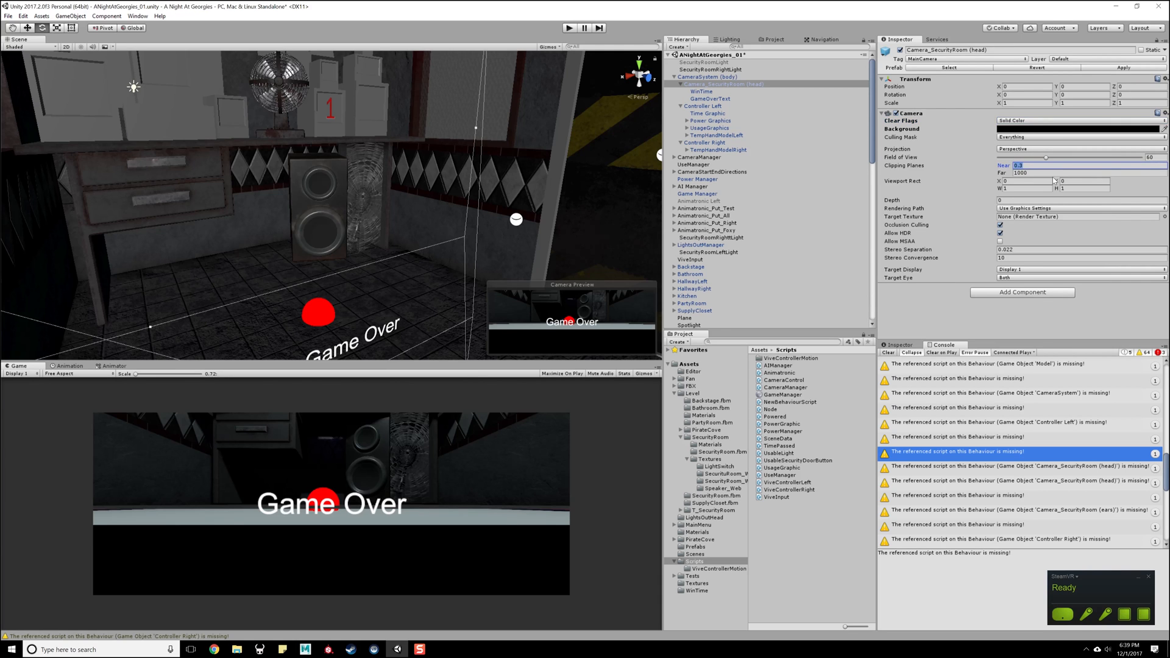
type("0.1")
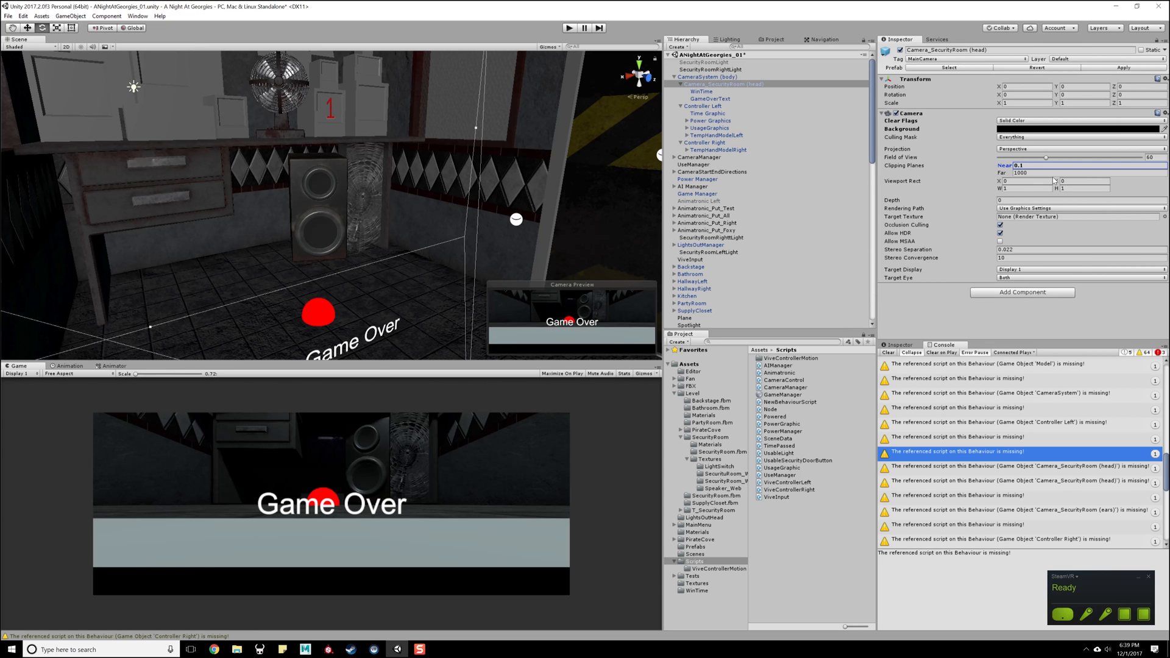
left_click(1038, 173)
type("500")
left_click(934, 330)
left_click(569, 28)
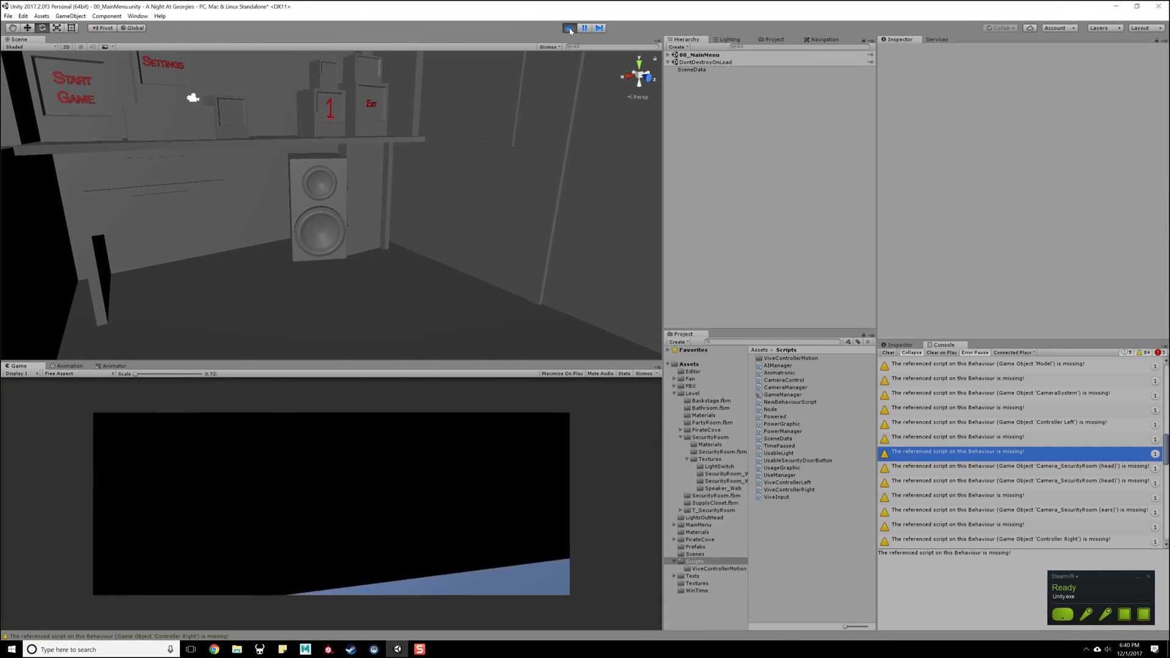
left_click(569, 28)
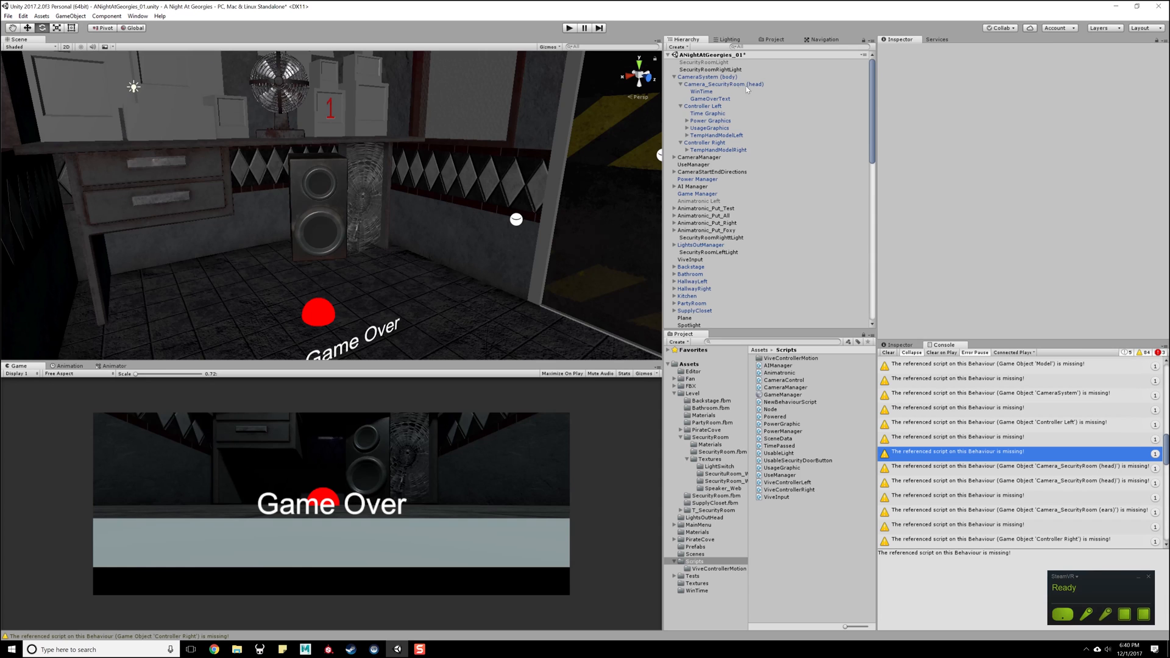
- Collapse the CameraSystem and SecurityRoom hierarchies and open Power Manager's PowerManager script in Visual Studio
left_click(699, 76)
key("Left")
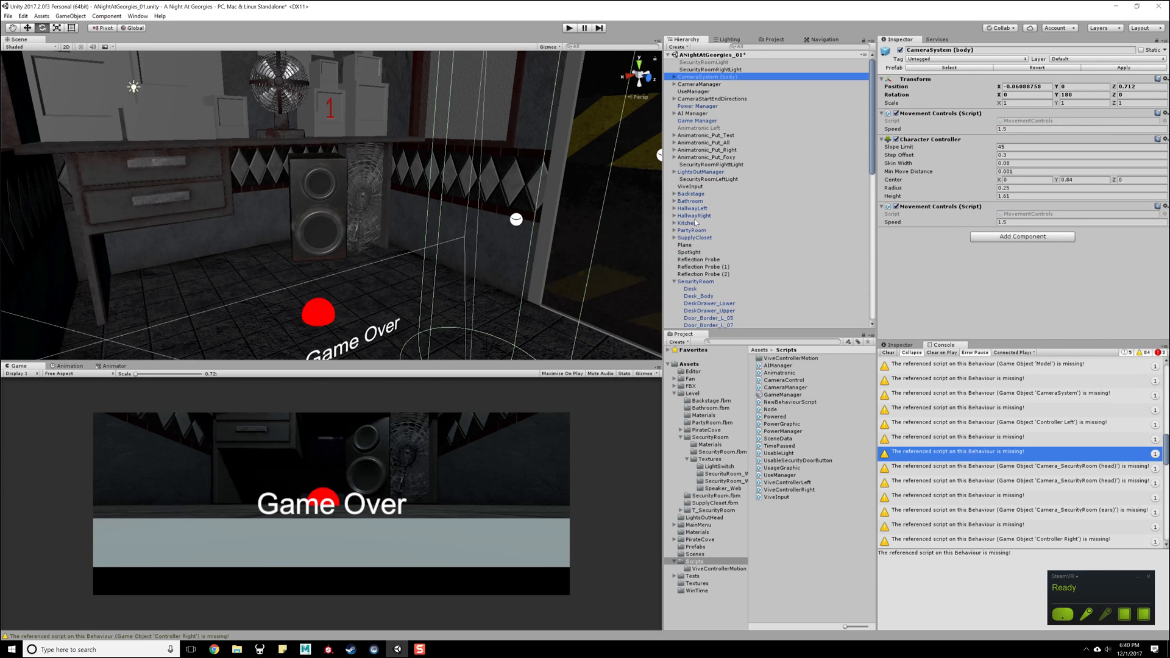
scroll(701, 244, "down", 10)
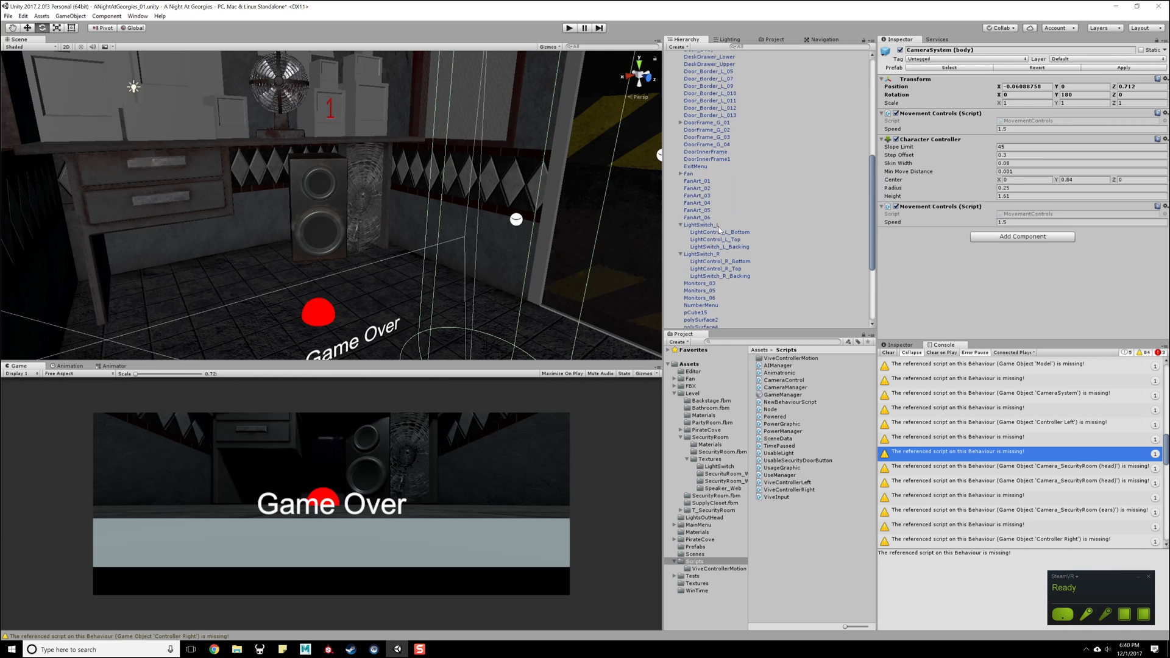
scroll(713, 225, "up", 8)
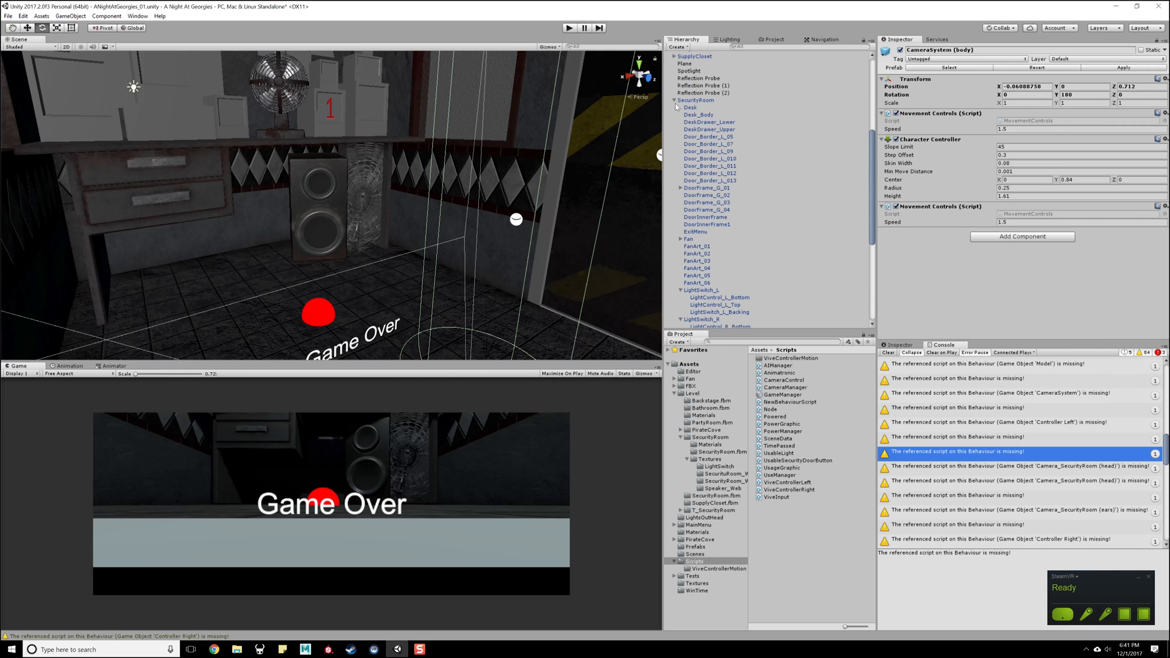
left_click(674, 101)
left_click(697, 106)
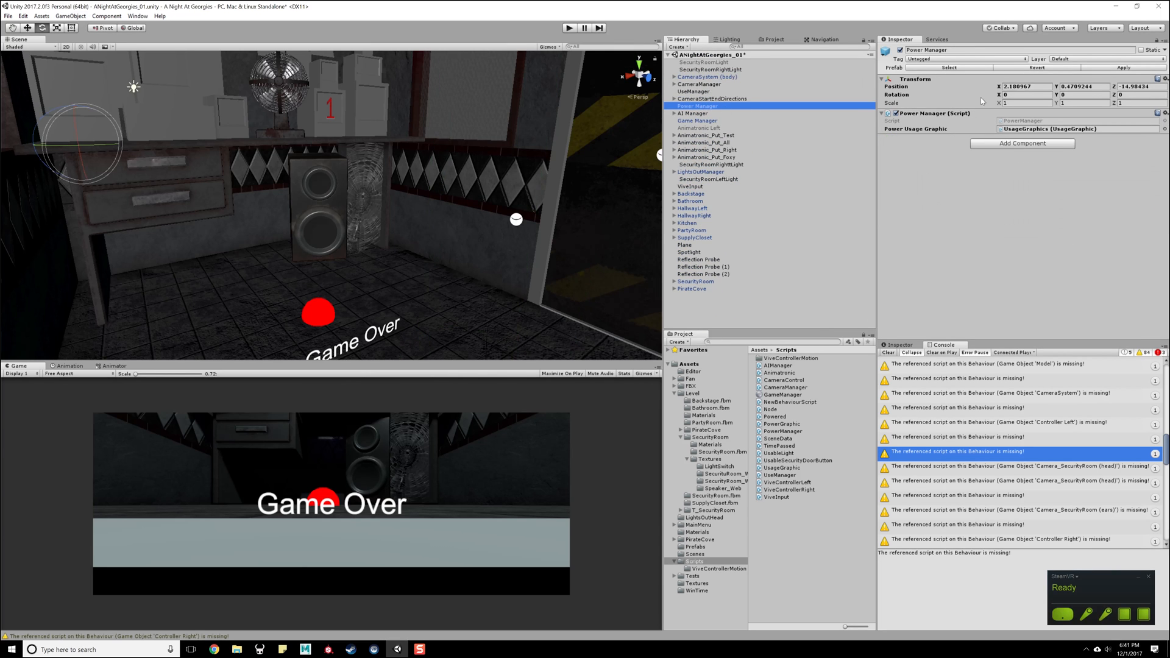
double_click(1039, 121)
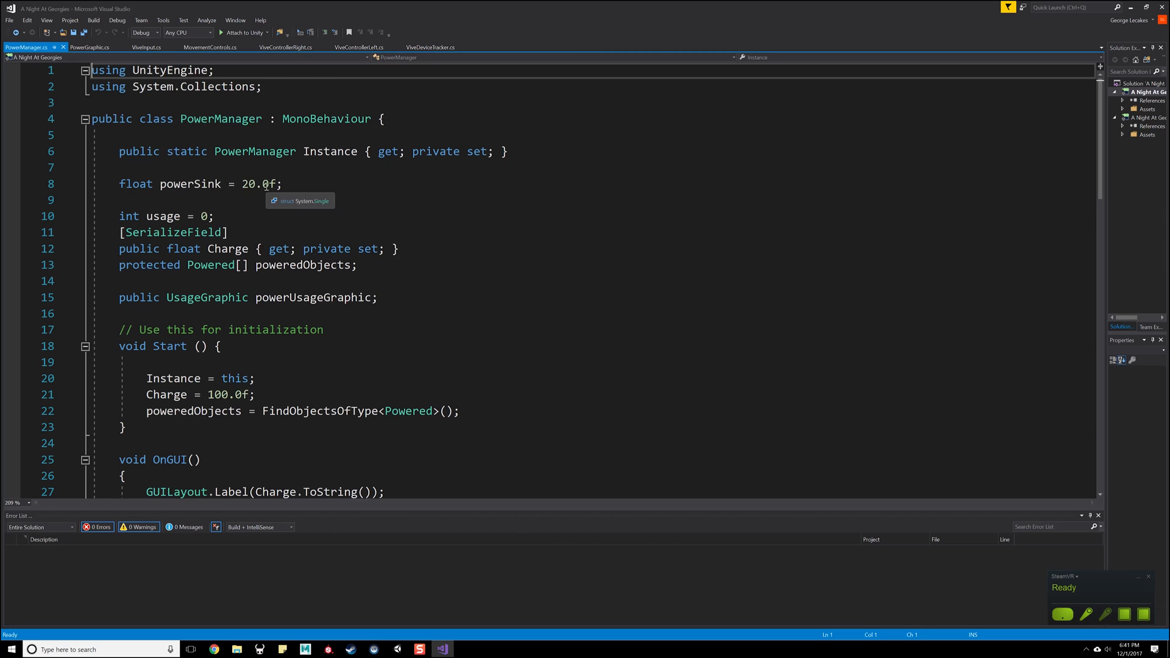
- Add a [SerializeField] attribute above the powerSink declaration in the PowerManager class and save the script
left_click_drag(312, 181, 118, 184)
left_click(140, 156)
left_click(137, 171)
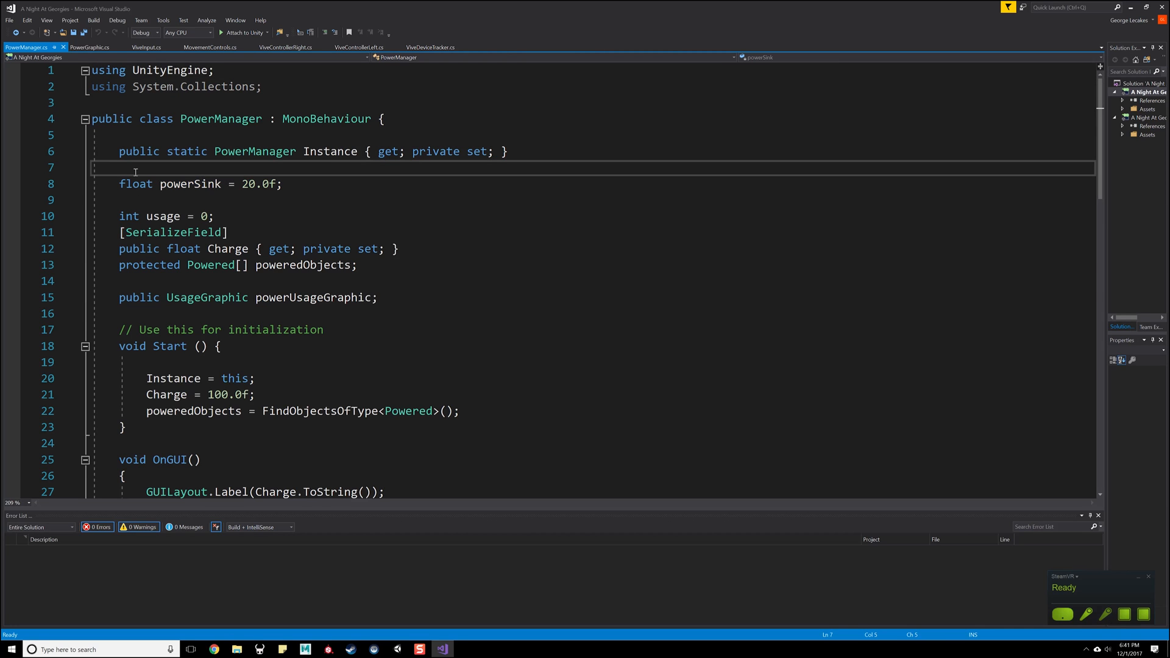
key("Return")
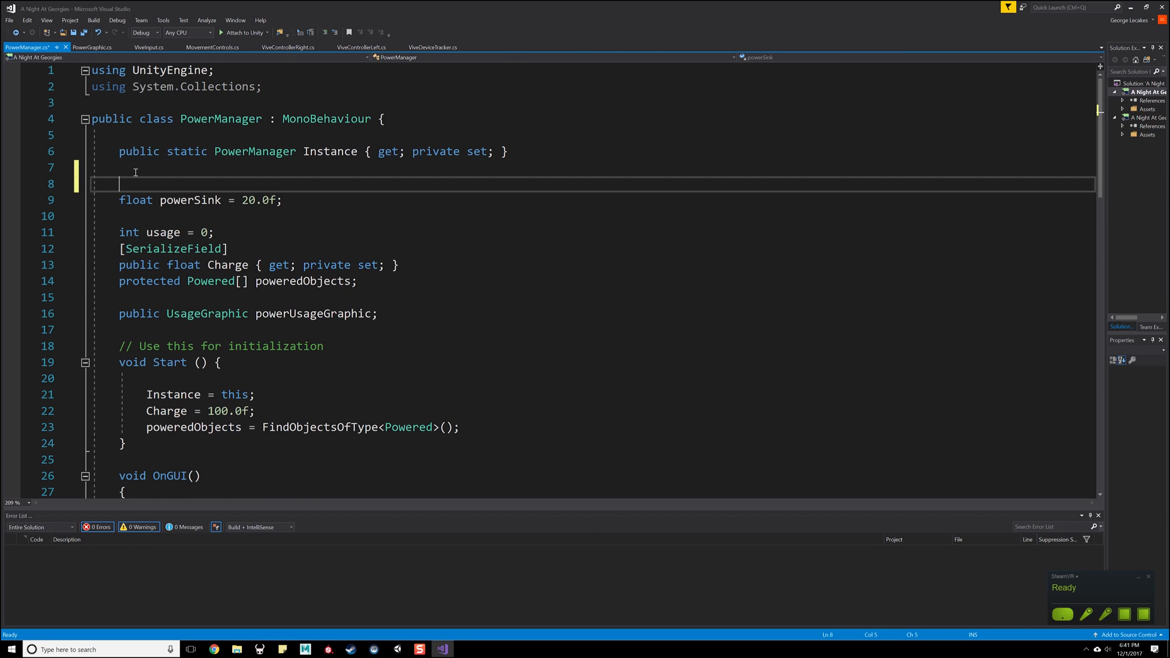
type("[S")
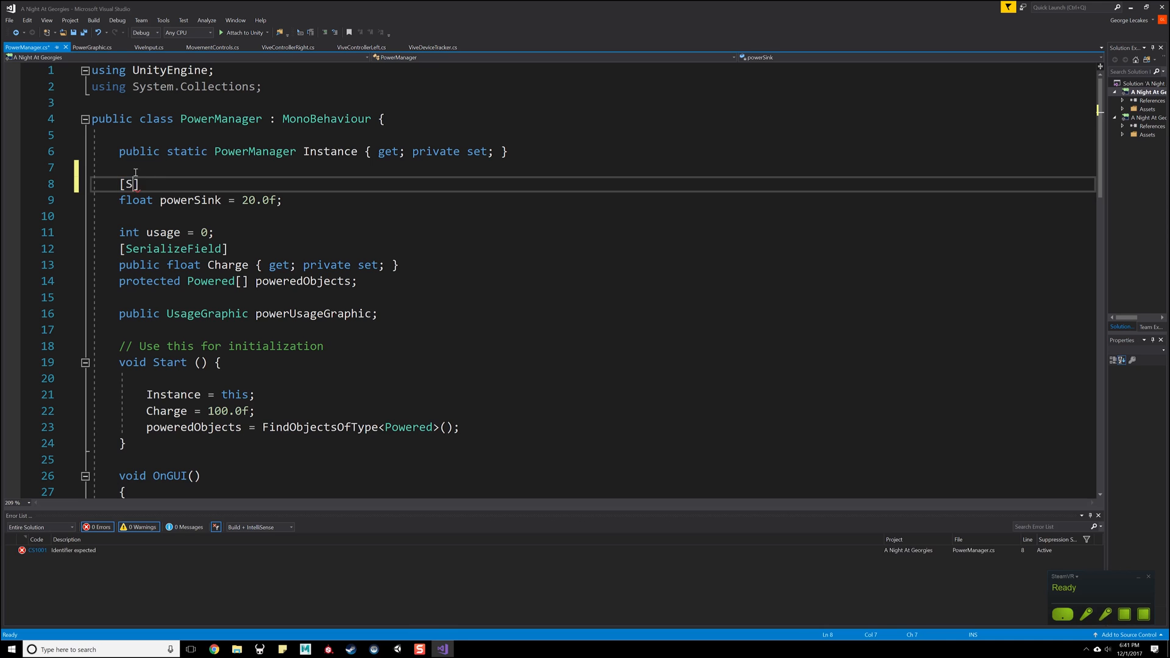
type("erial")
key("Tab")
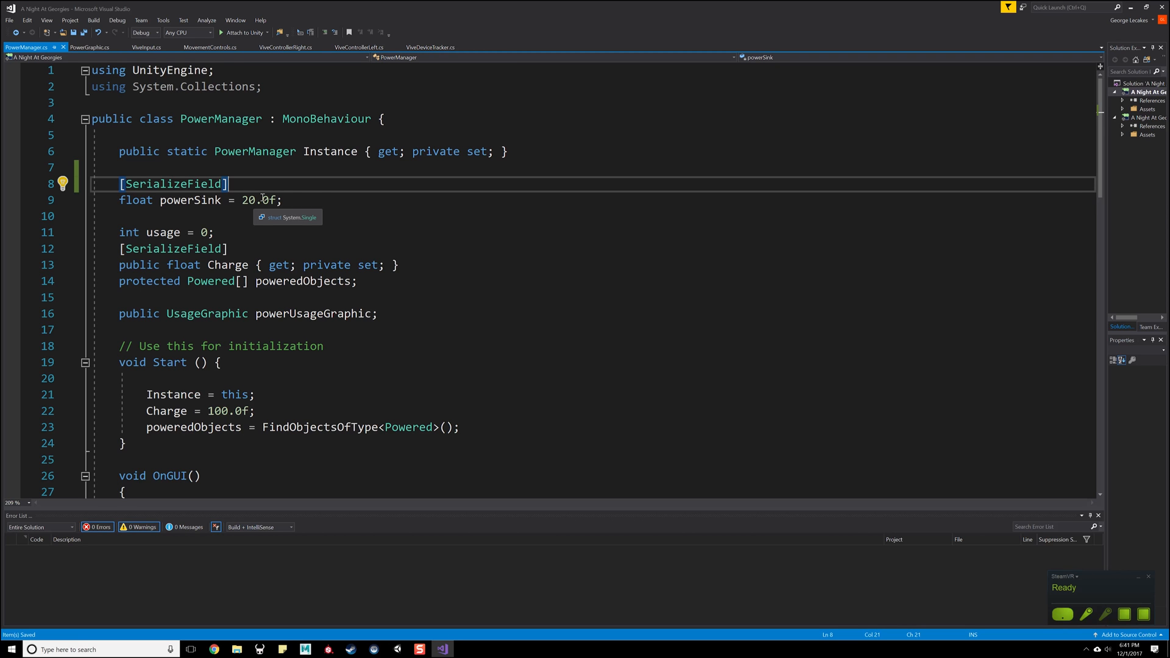
- Start a trailing // comment on the powerSink declaration line
left_click(311, 197)
type("//")
scroll(314, 247, "down", 4)
type("4")
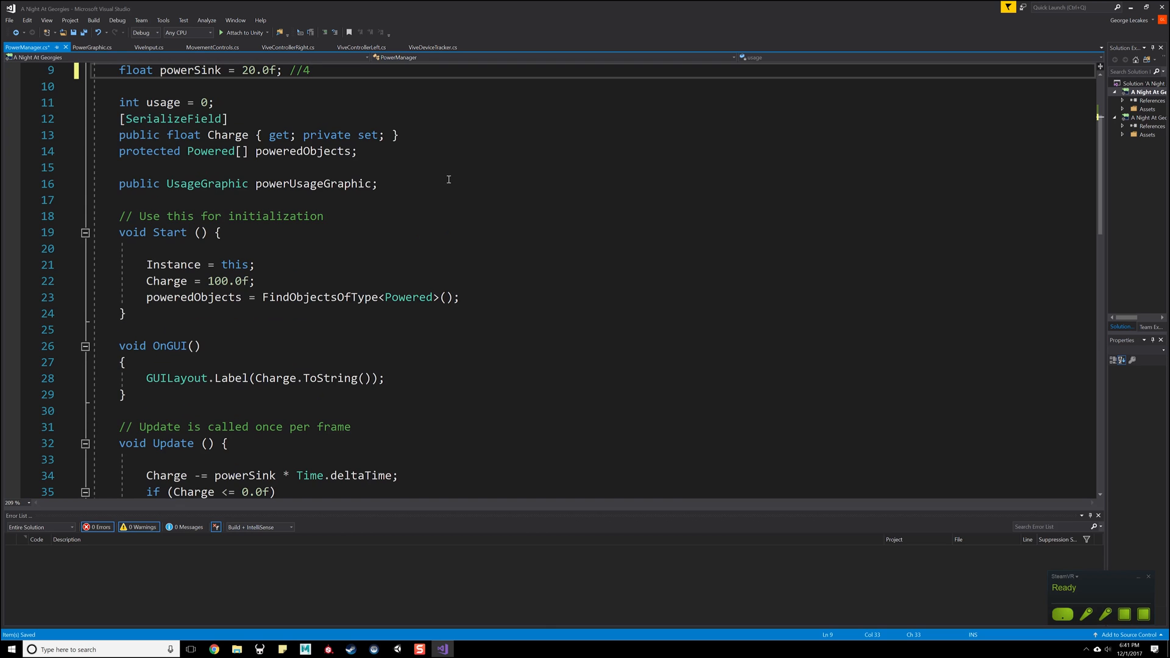
- Examine how Update, UsePower and ReleasePower use powerSink, usage and Charge in the PowerManager script
scroll(454, 219, "down", 8)
left_click(458, 251)
scroll(458, 251, "down", 5)
scroll(405, 295, "up", 2)
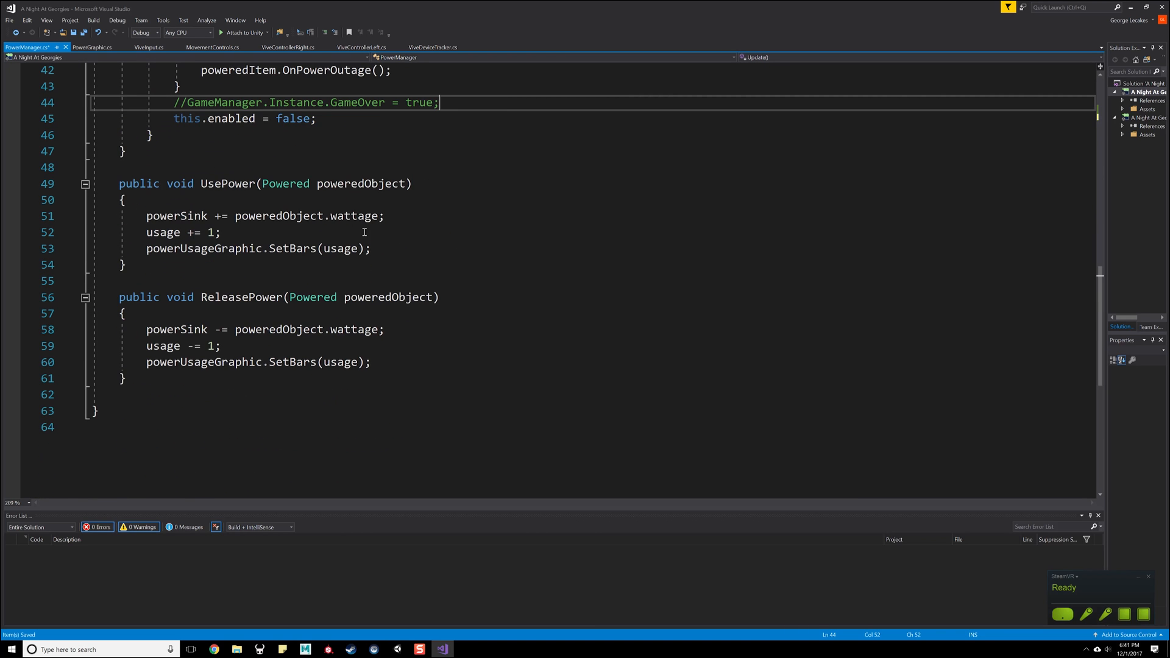
scroll(364, 232, "up", 3)
left_click_drag(220, 379, 141, 379)
scroll(205, 341, "down", 3)
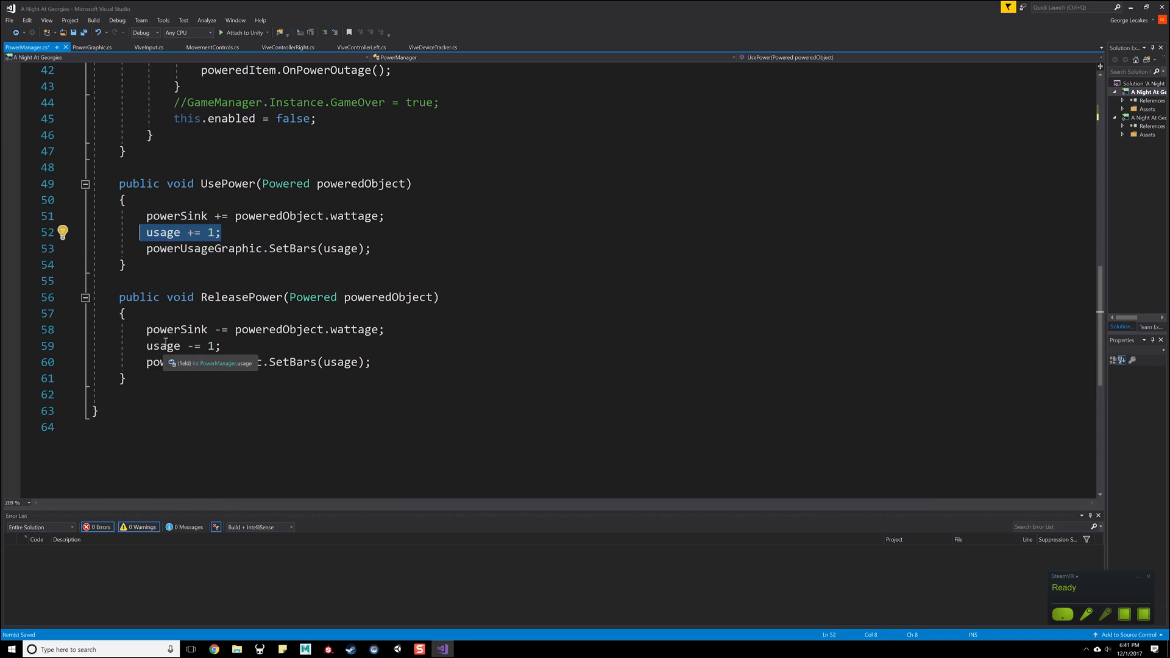
scroll(216, 353, "up", 6)
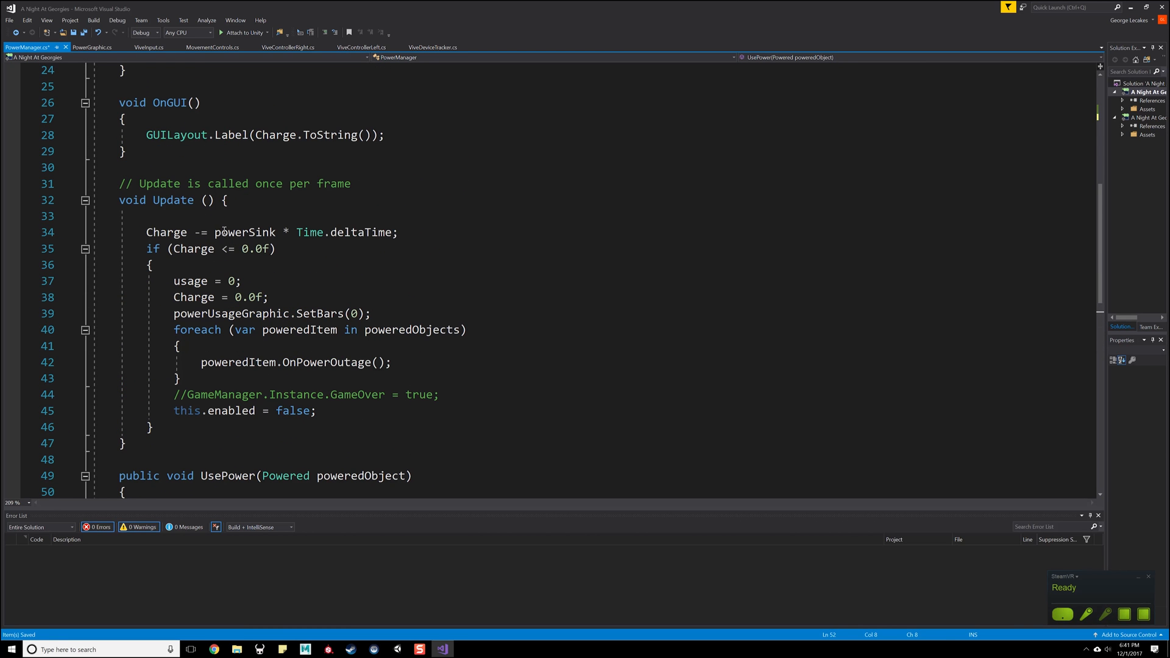
left_click_drag(399, 232, 154, 232)
scroll(320, 249, "up", 8)
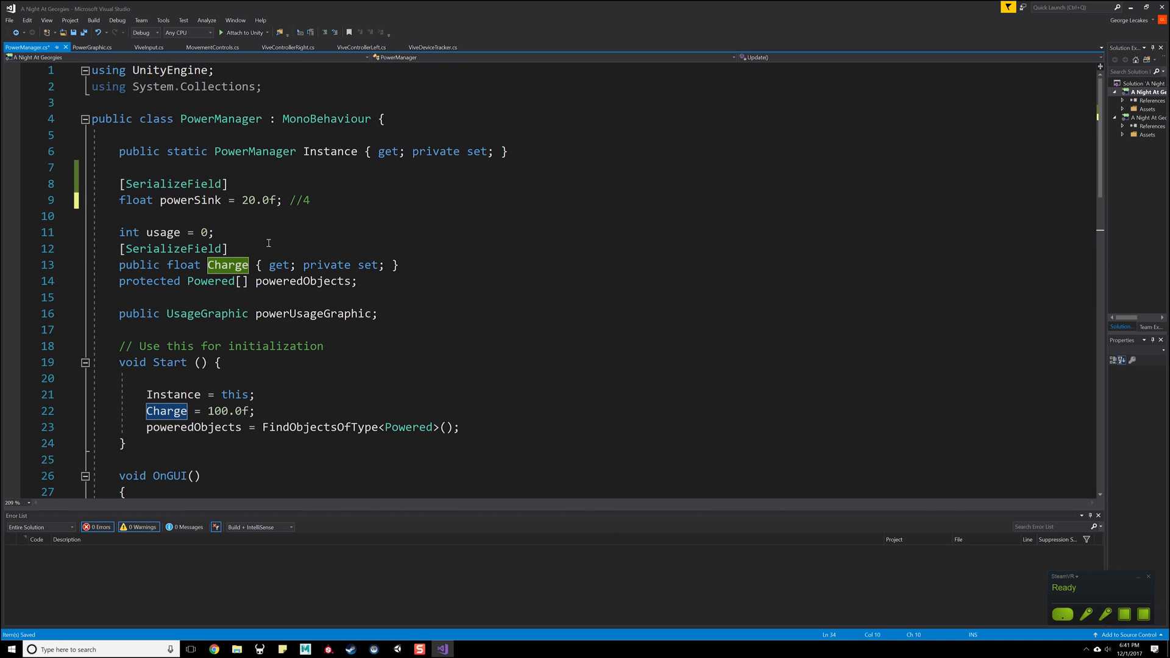
- Make the powerSink comment read "charge per second", set its default value to 1.0f and save the script
left_click(351, 201)
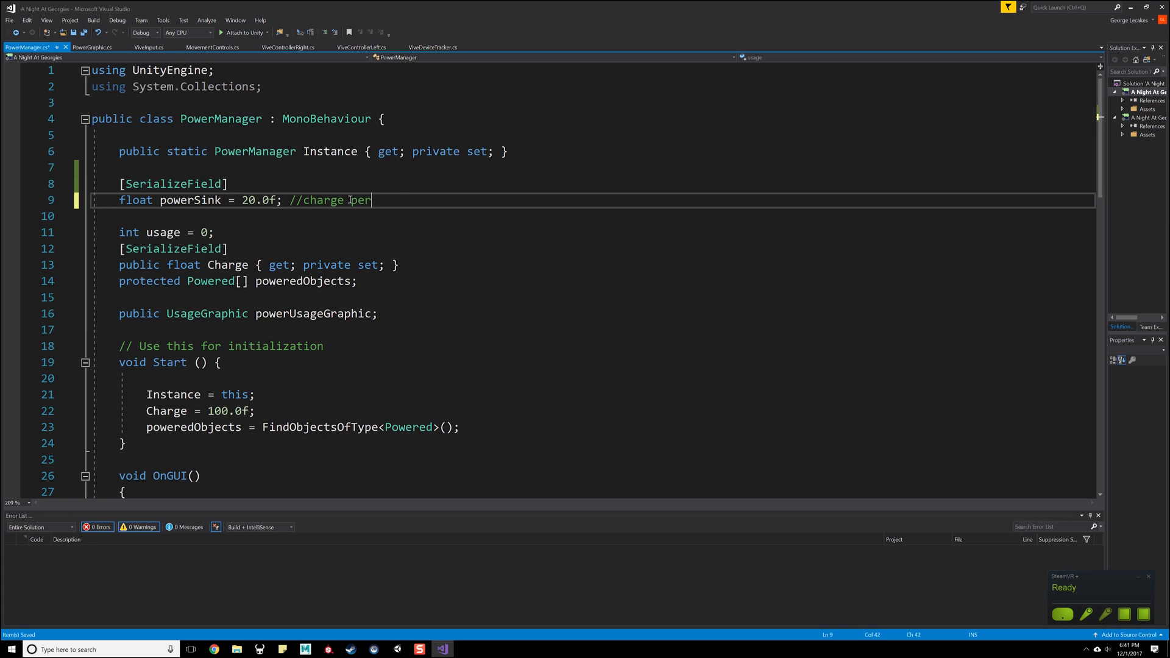
left_click_drag(256, 200, 241, 201)
type("1")
left_click(262, 186)
key("ctrl+s")
left_click(301, 220)
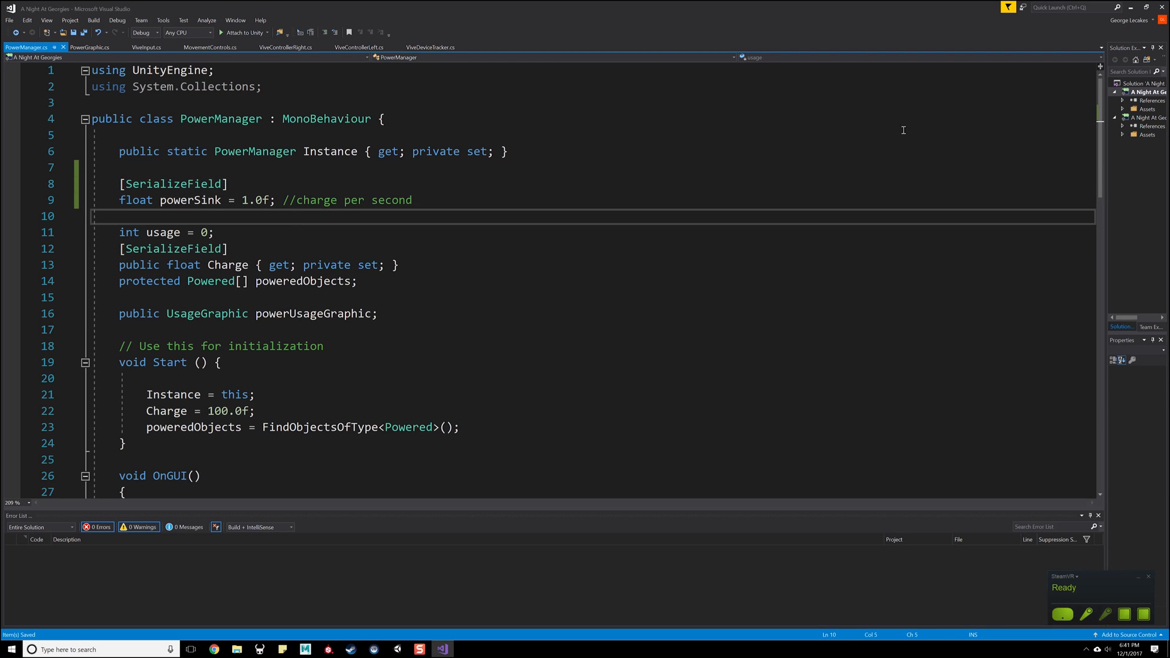
- Switch back to Unity and run the scene to test the power drain, returning to edit mode
left_click(1131, 7)
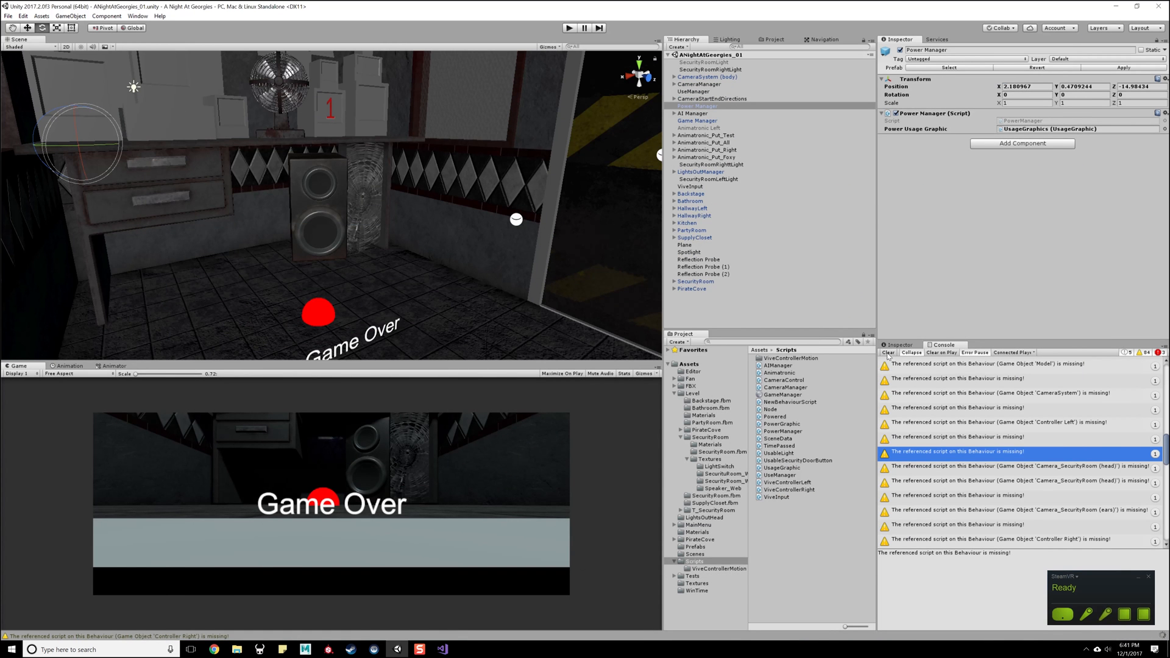
left_click(940, 395)
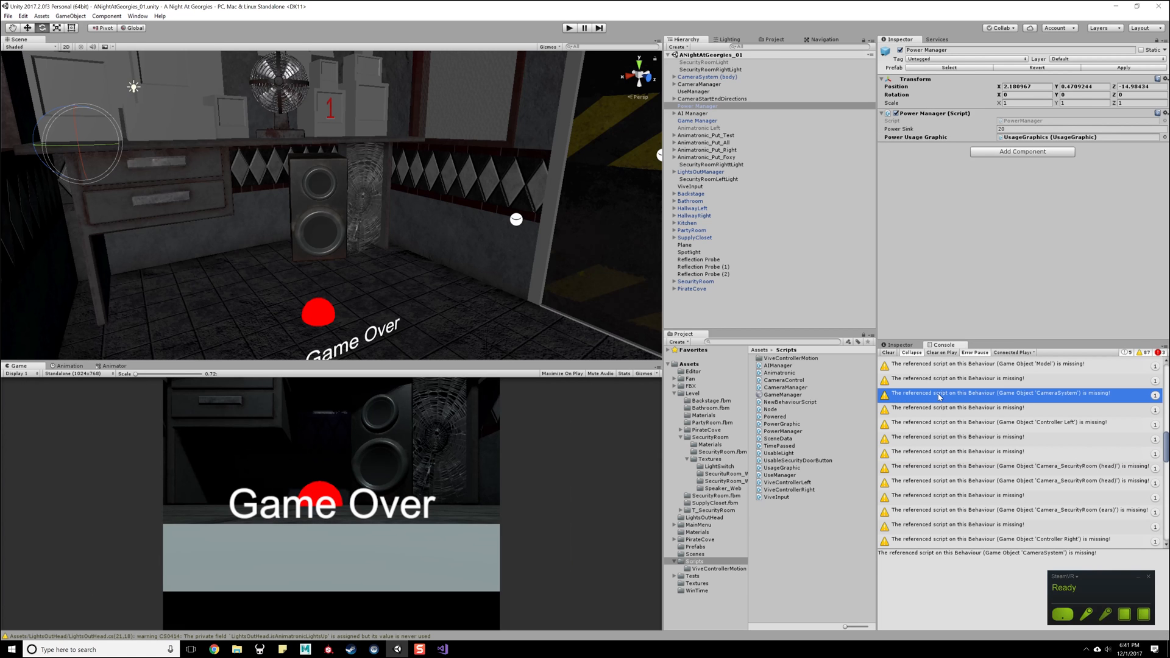
left_click(569, 29)
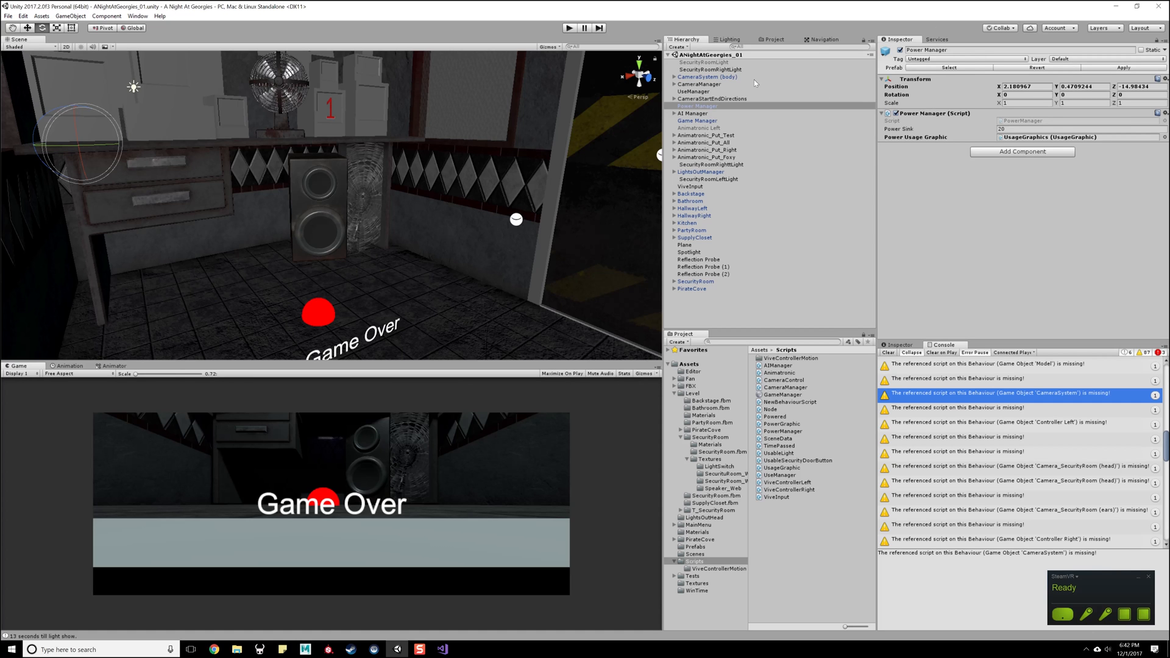
- Set Power Manager's Power Sink to 1 and run the scene to check the drain rate, ending in edit mode
left_click(735, 108)
left_click(1027, 129)
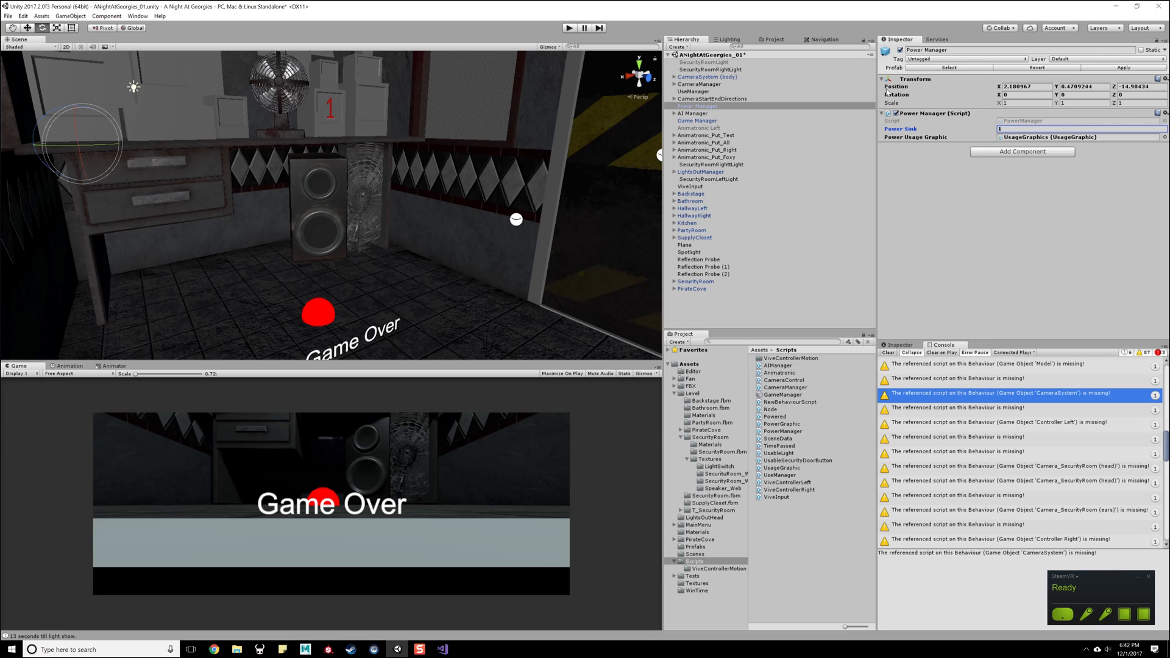
left_click(568, 28)
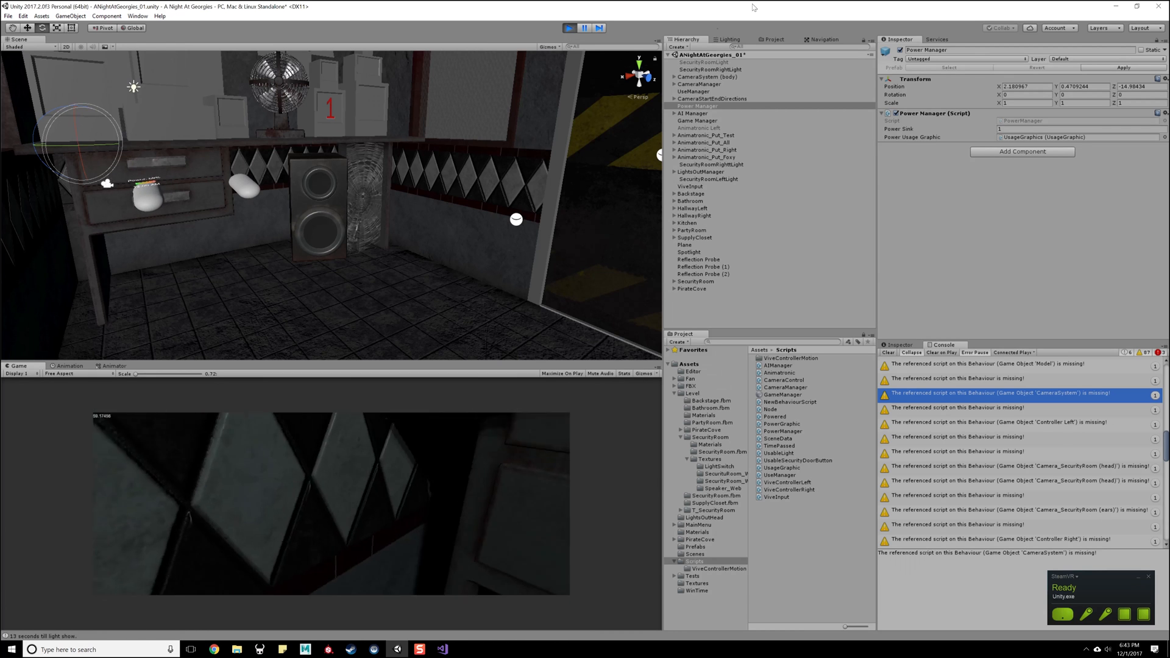
left_click(569, 28)
- Set Power Manager's Power Sink to 0.5
left_click(710, 106)
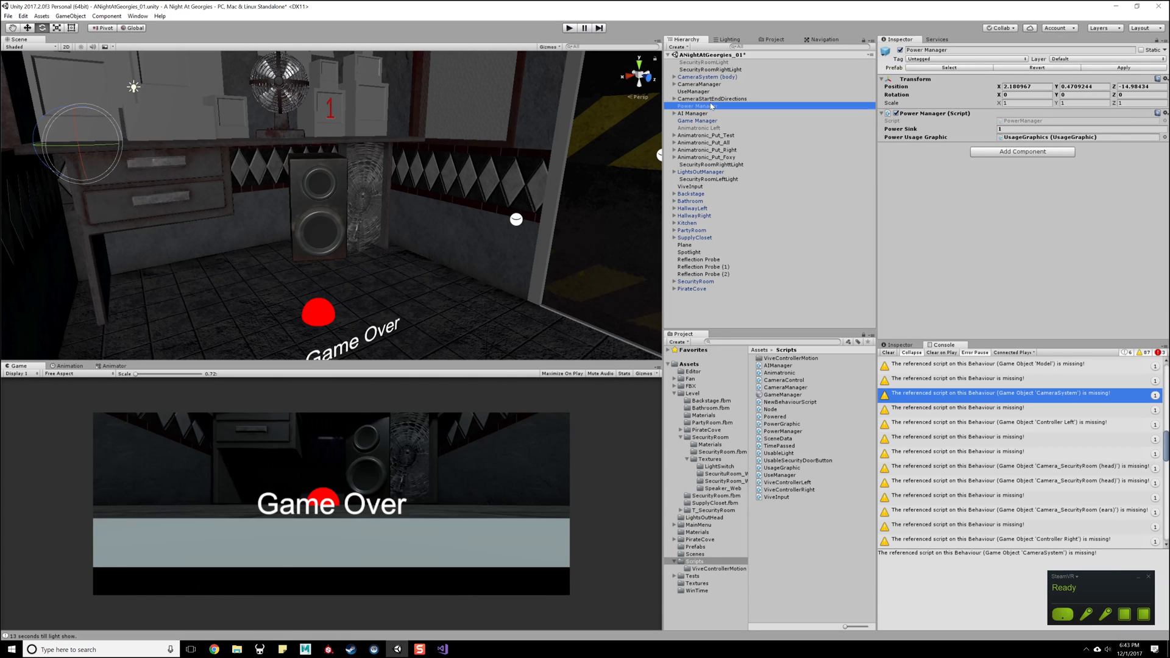
left_click(1013, 128)
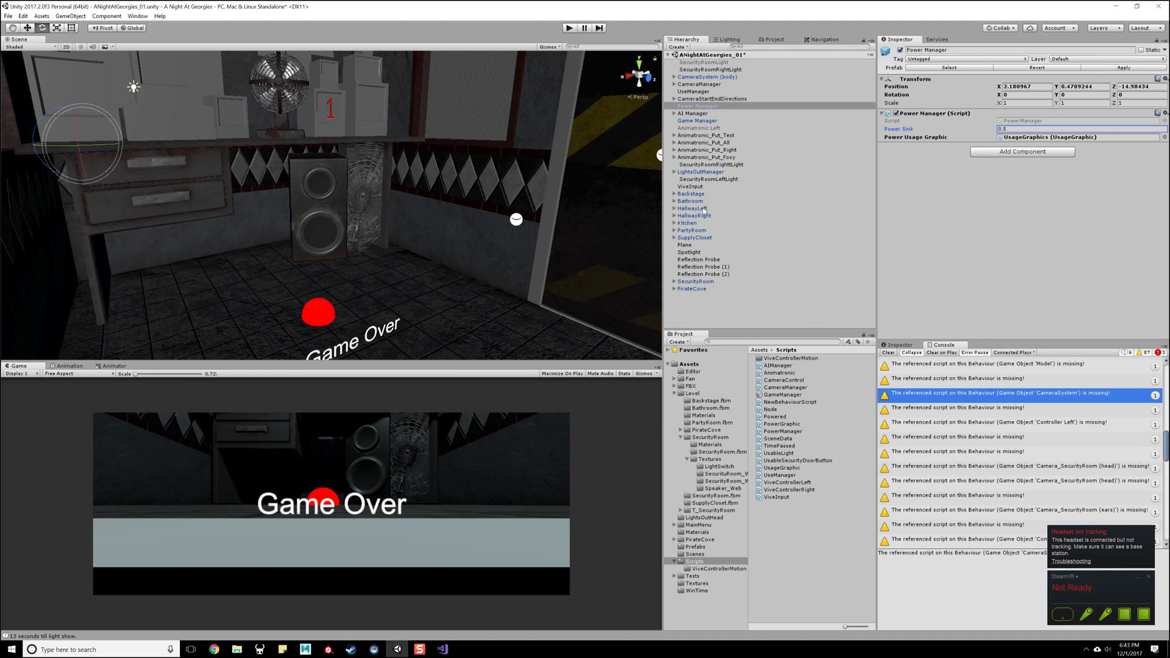
right_click_drag(362, 204, 391, 214)
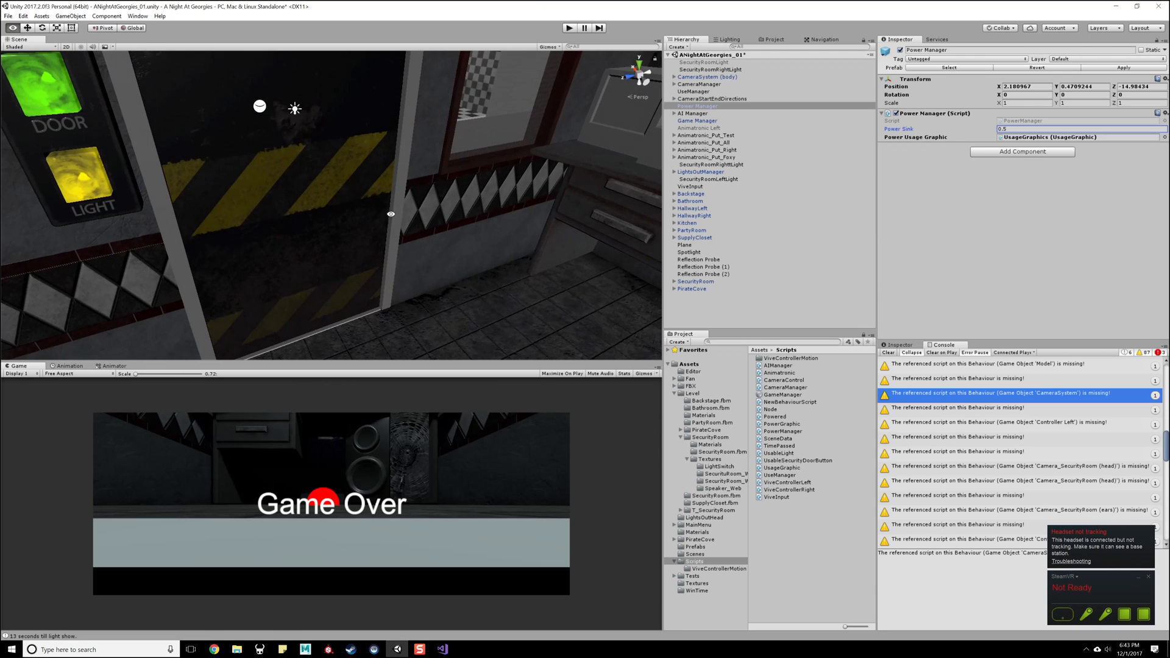
- Open the UseManager object's script and read through its Start and Update methods
left_click(695, 91)
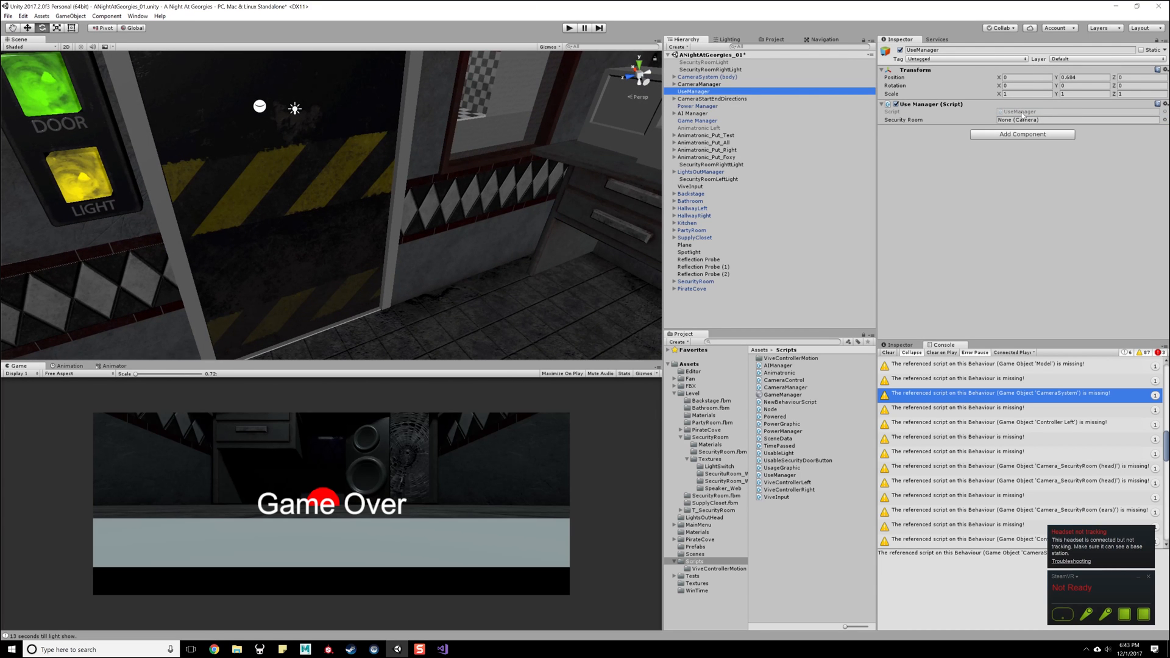
left_click(1022, 112)
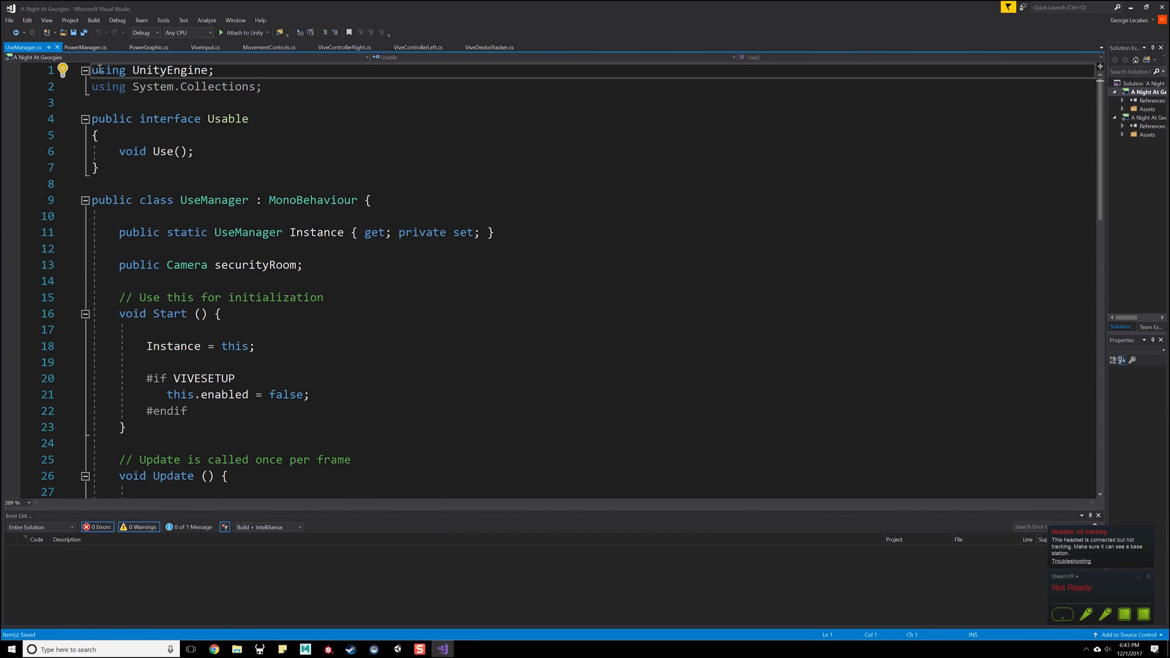
left_click(357, 184)
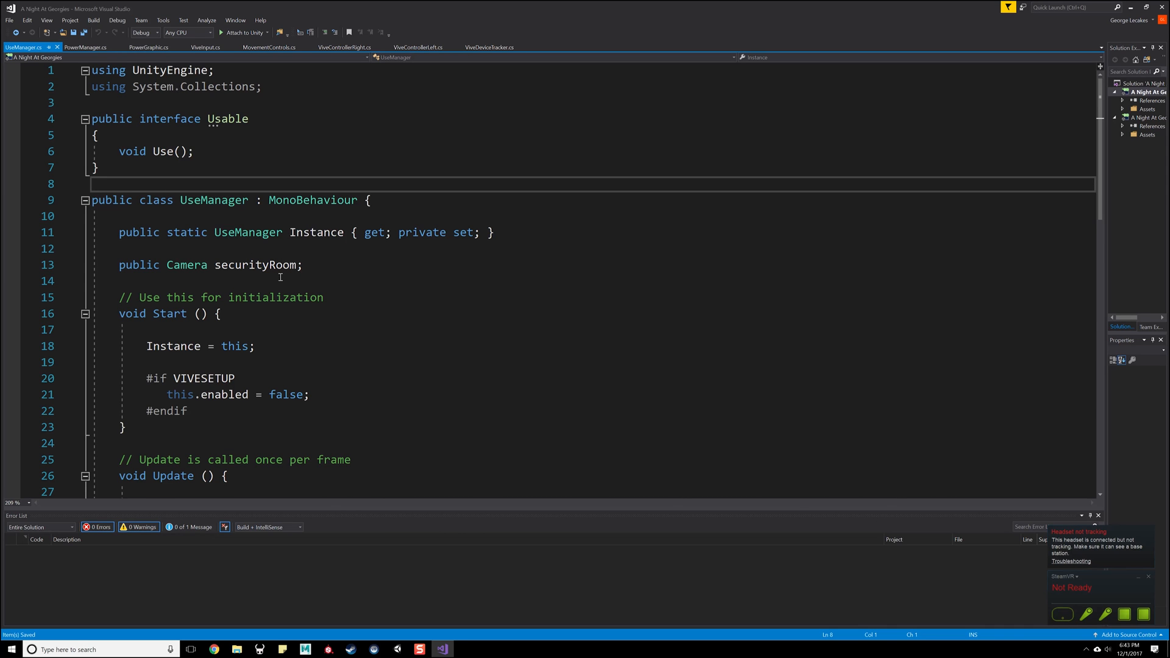
scroll(258, 284, "down", 2)
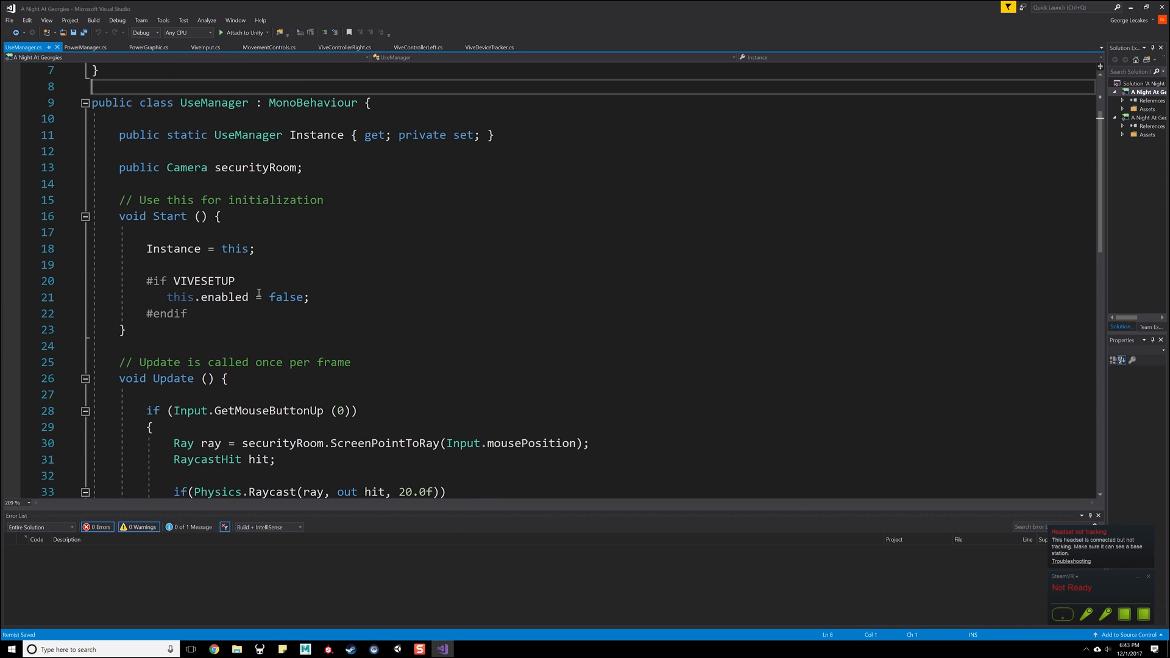
scroll(259, 293, "down", 2)
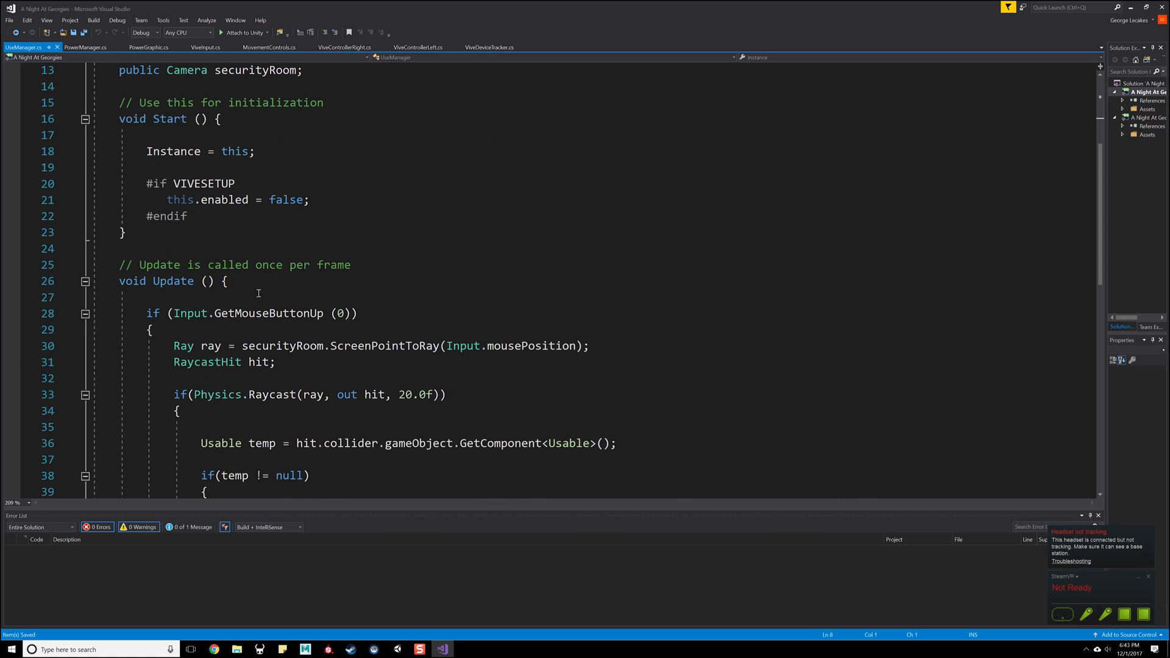
scroll(262, 205, "down", 5)
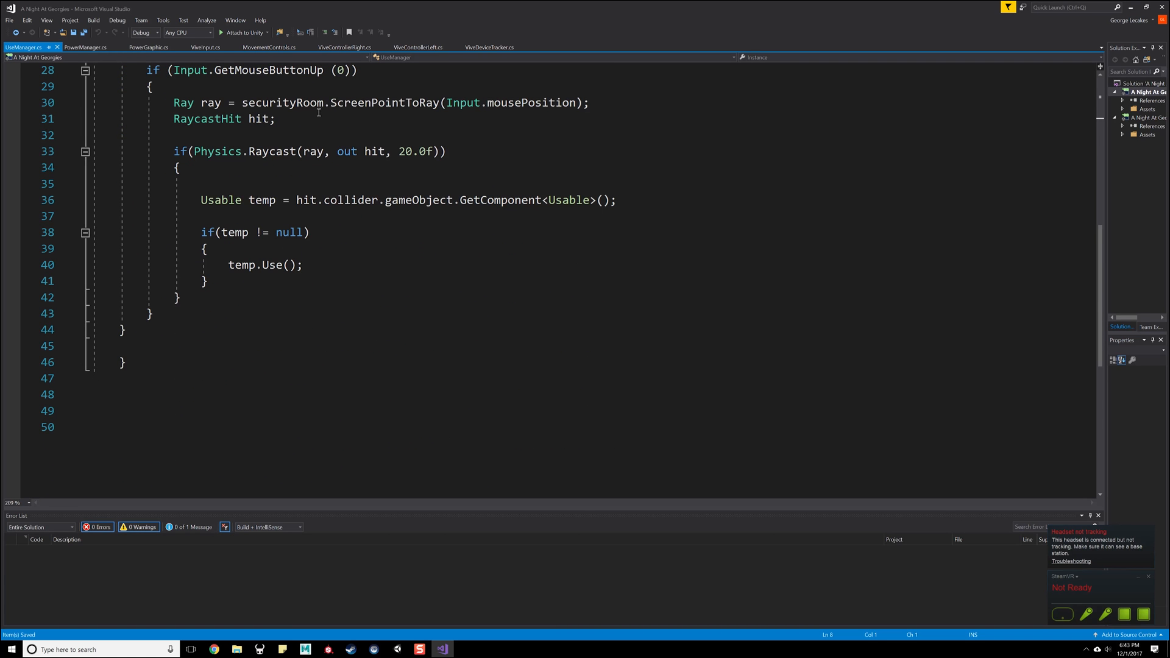
scroll(277, 160, "up", 3)
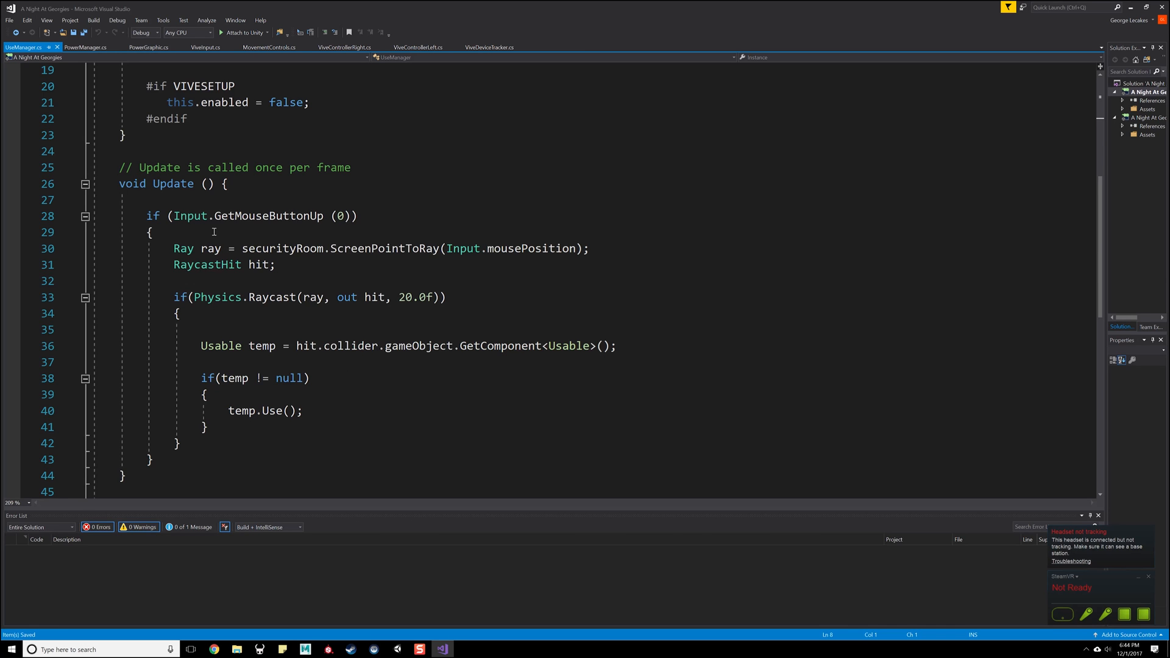
scroll(214, 232, "up", 3)
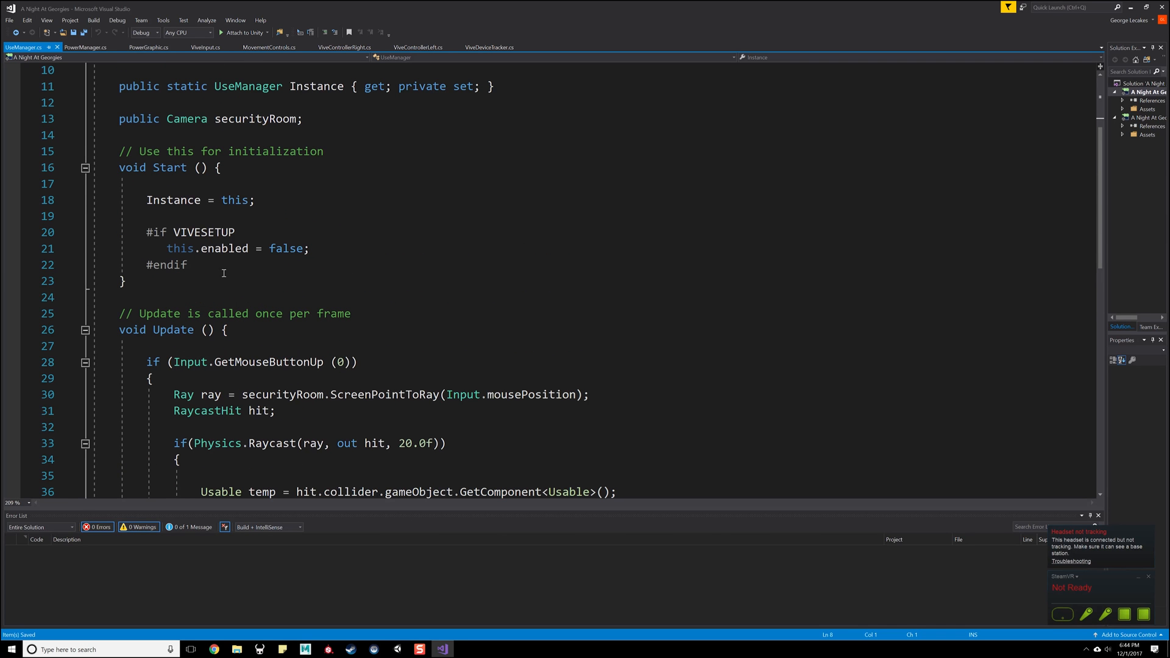
- Delete the #if VIVESETUP block that disables the component from UseManager's Start method and save the script
left_click_drag(211, 268, 131, 233)
double_click(224, 248)
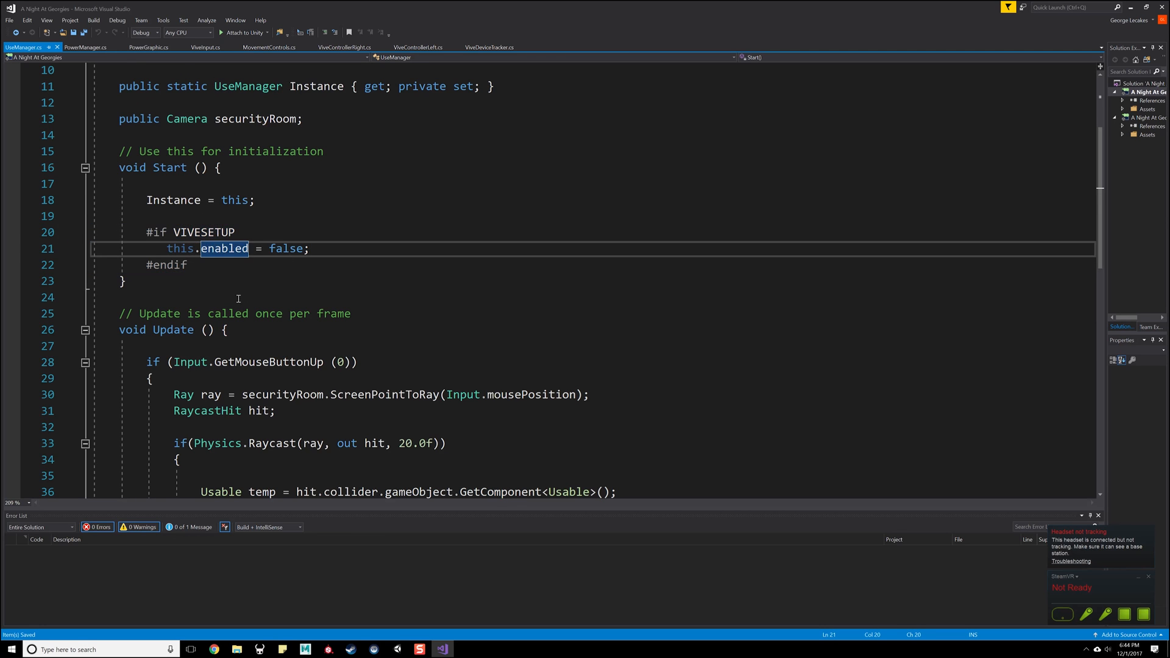
scroll(228, 241, "up", 2)
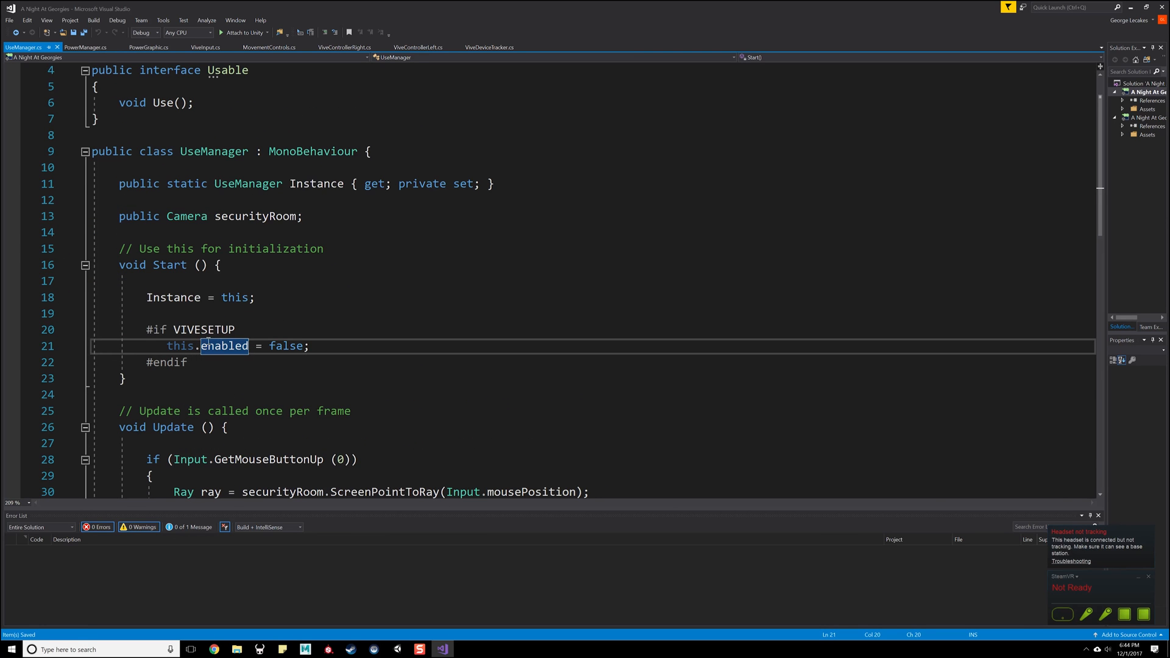
left_click_drag(216, 362, 93, 329)
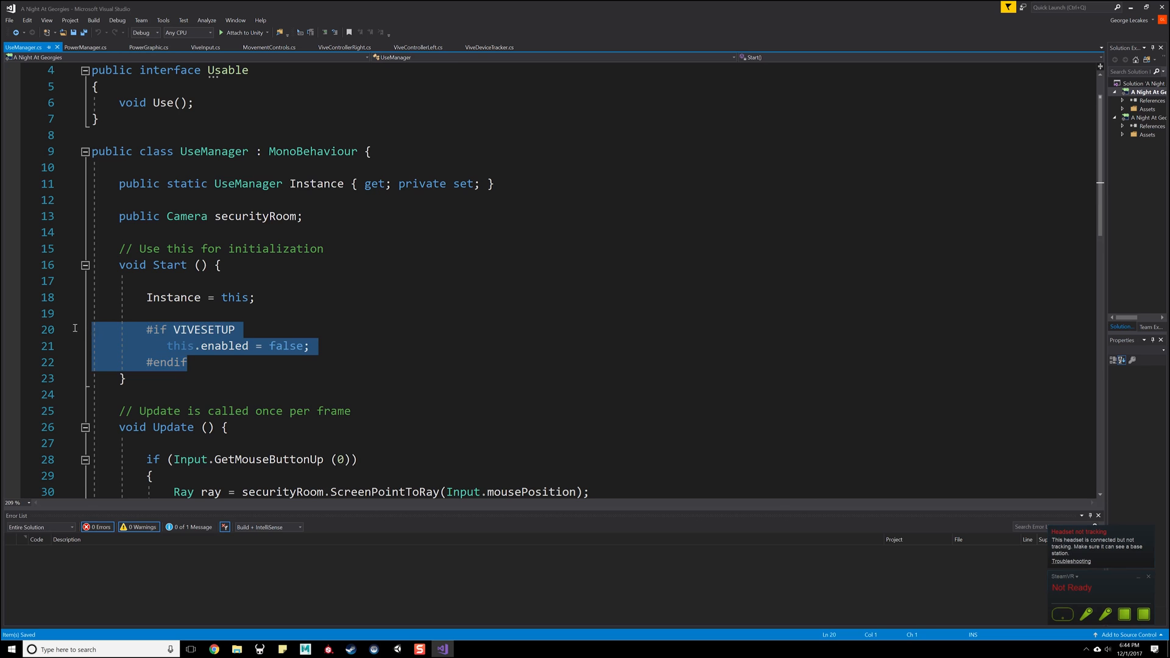
scroll(255, 316, "up", 1)
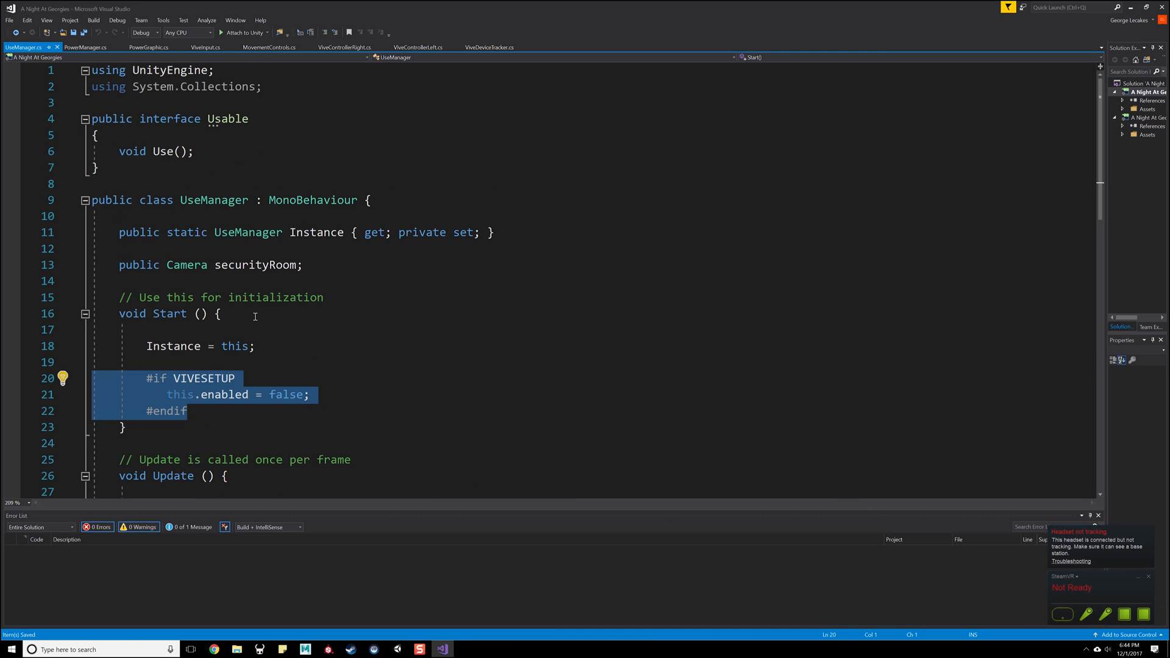
key("BackSpace")
key("BackSpace")
scroll(332, 379, "down", 4)
key("ctrl+s")
- Replace the Input.GetMouseButtonUp (0) condition in Update with a member call on ViveInput.GetInstance()
left_click(228, 281)
scroll(228, 237, "down", 3)
key("Down")
key("Down")
key("Down")
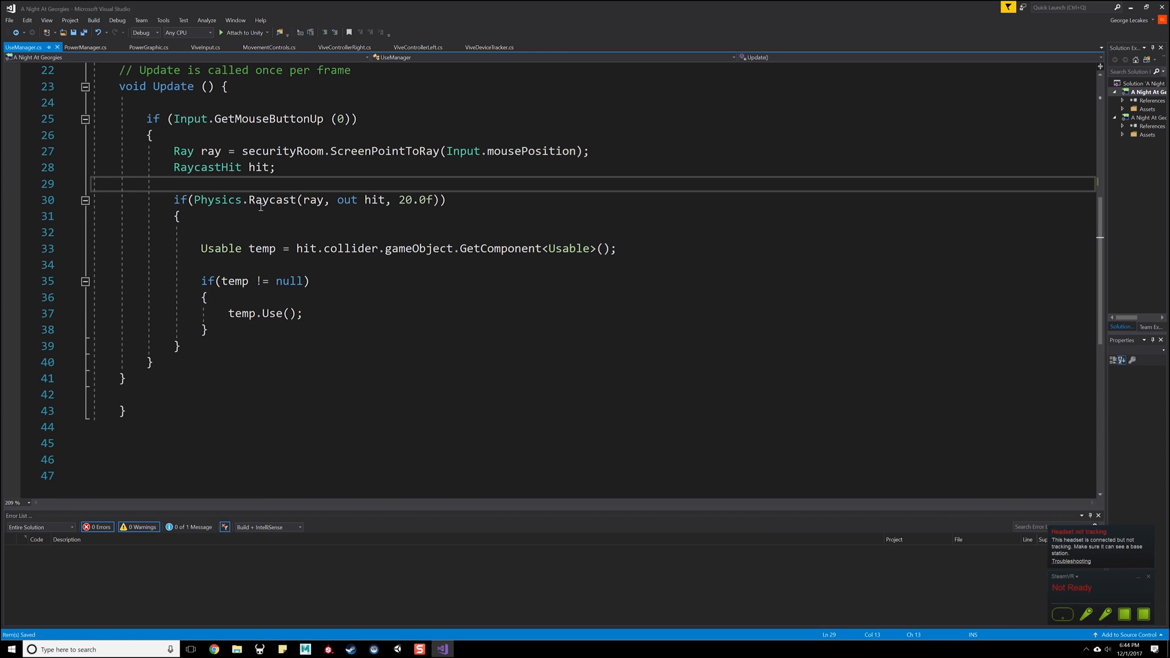
left_click(351, 119)
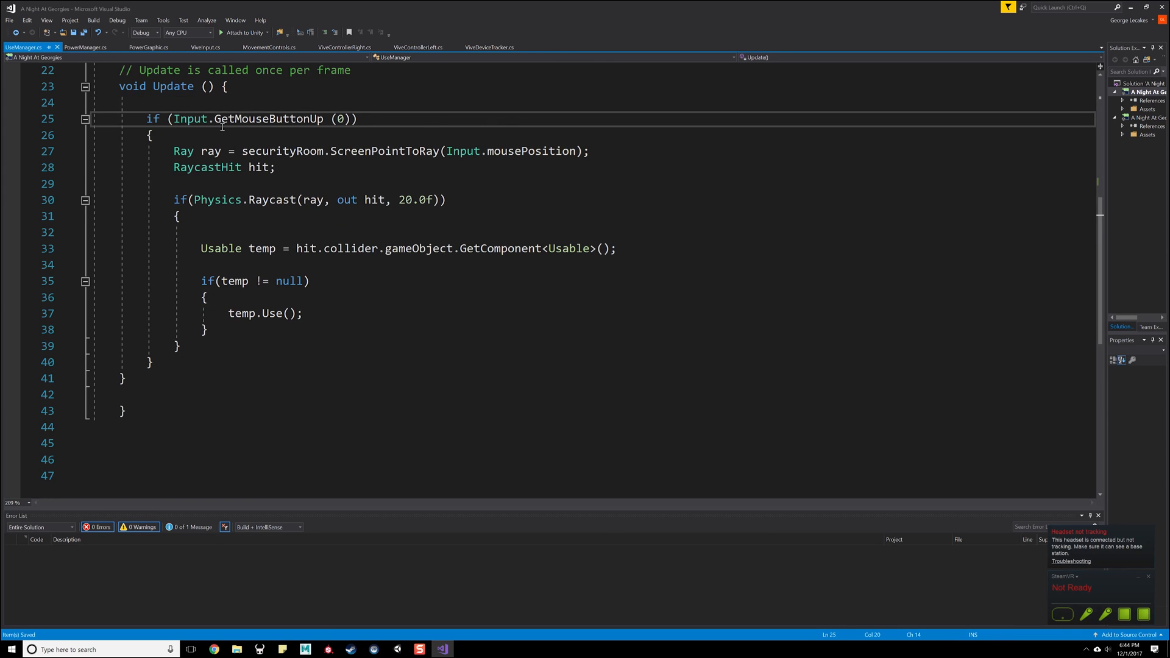
left_click_drag(350, 119, 173, 119)
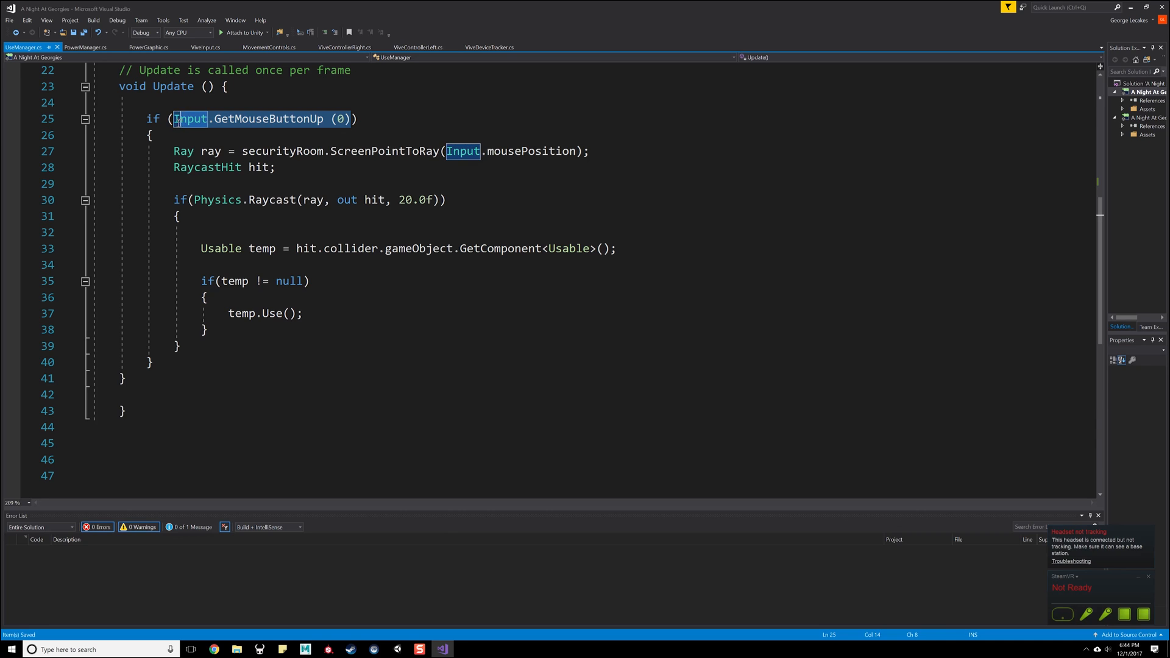
type("ViveInput.")
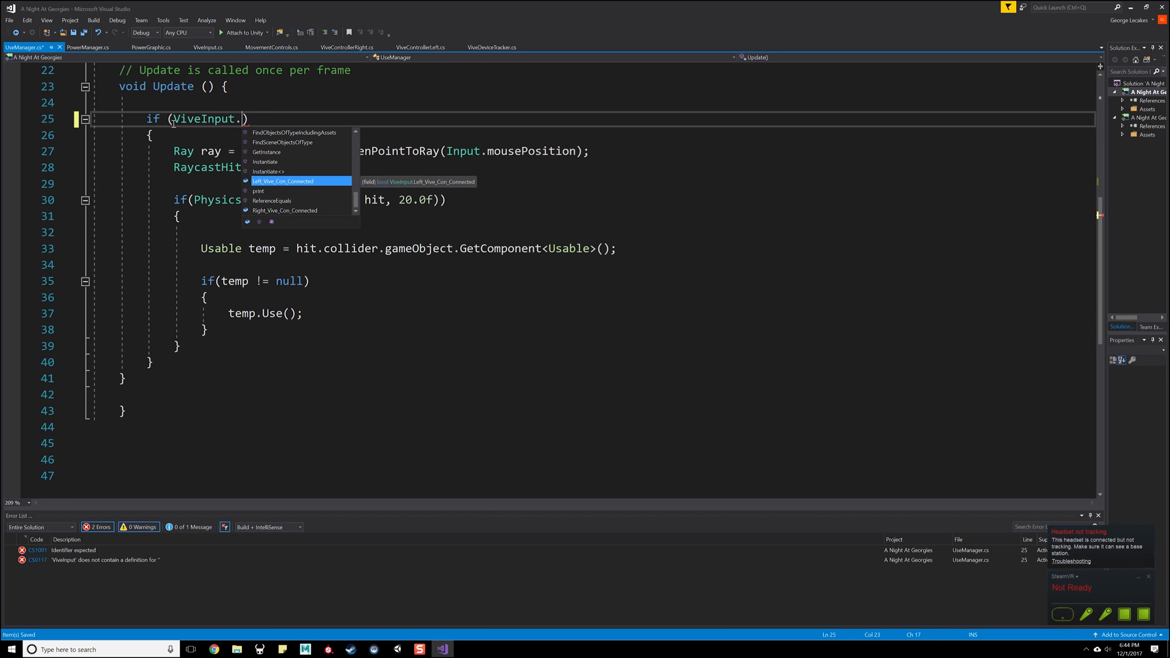
type("get")
key("Tab")
type("().g")
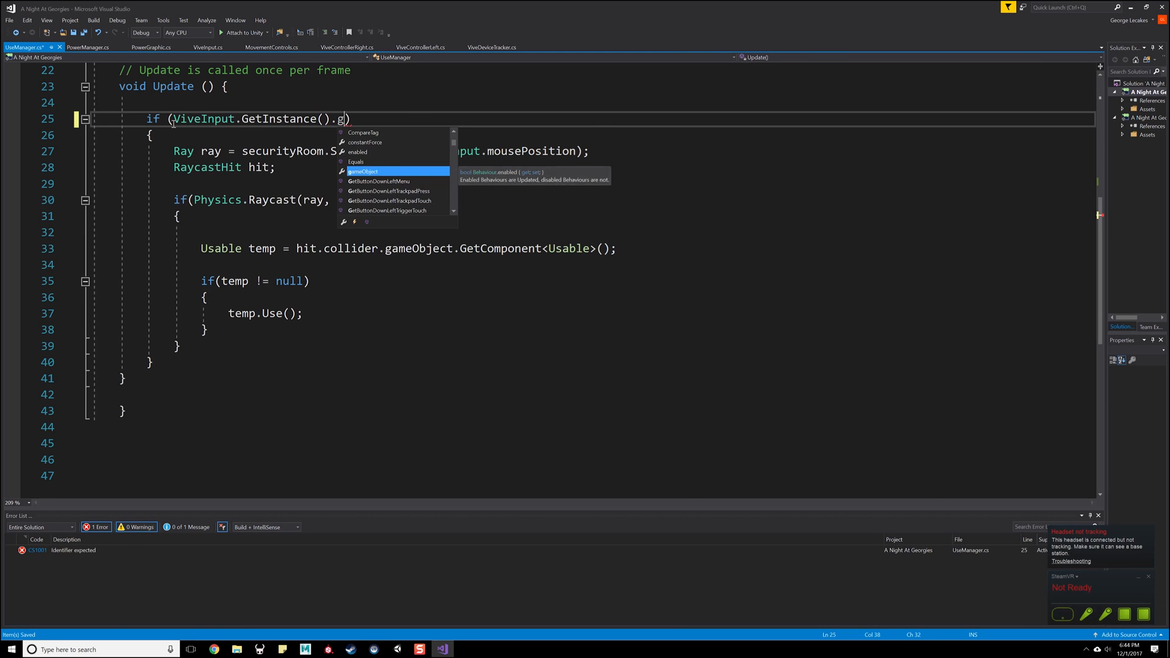
type("et")
key("Down")
key("Down")
key("Down")
key("Down")
key("Down")
key("Down")
key("Down")
key("Down")
key("Down")
key("Down")
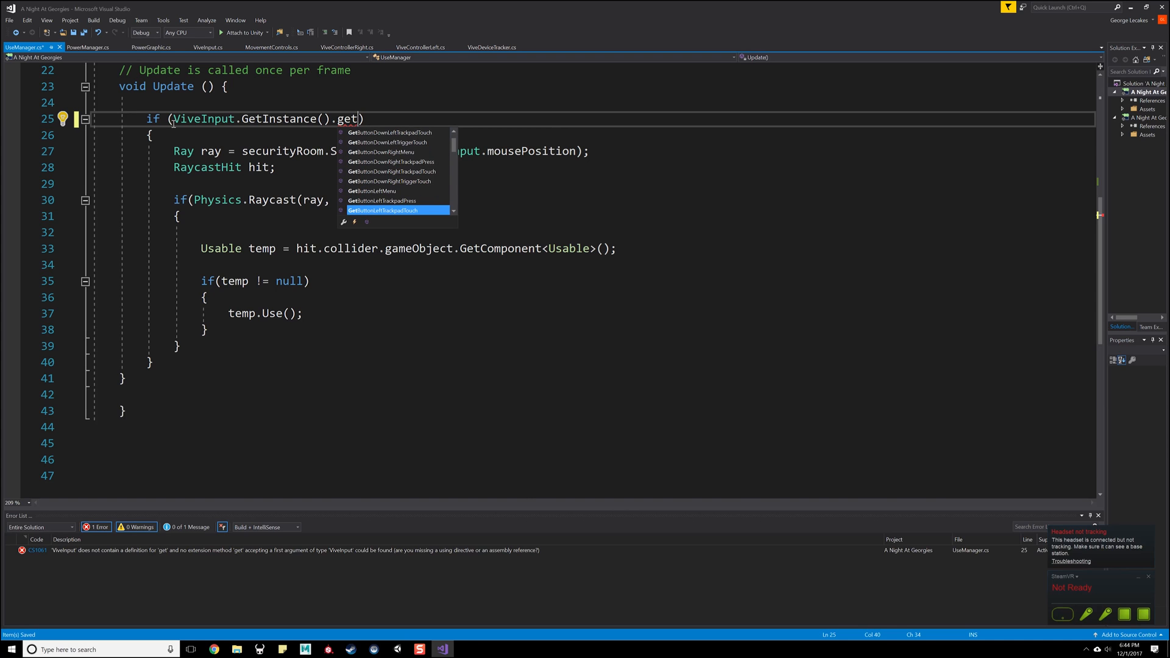
key("BackSpace")
key("BackSpace")
key("BackSpace")
key("BackSpace")
type(".")
key("BackSpace")
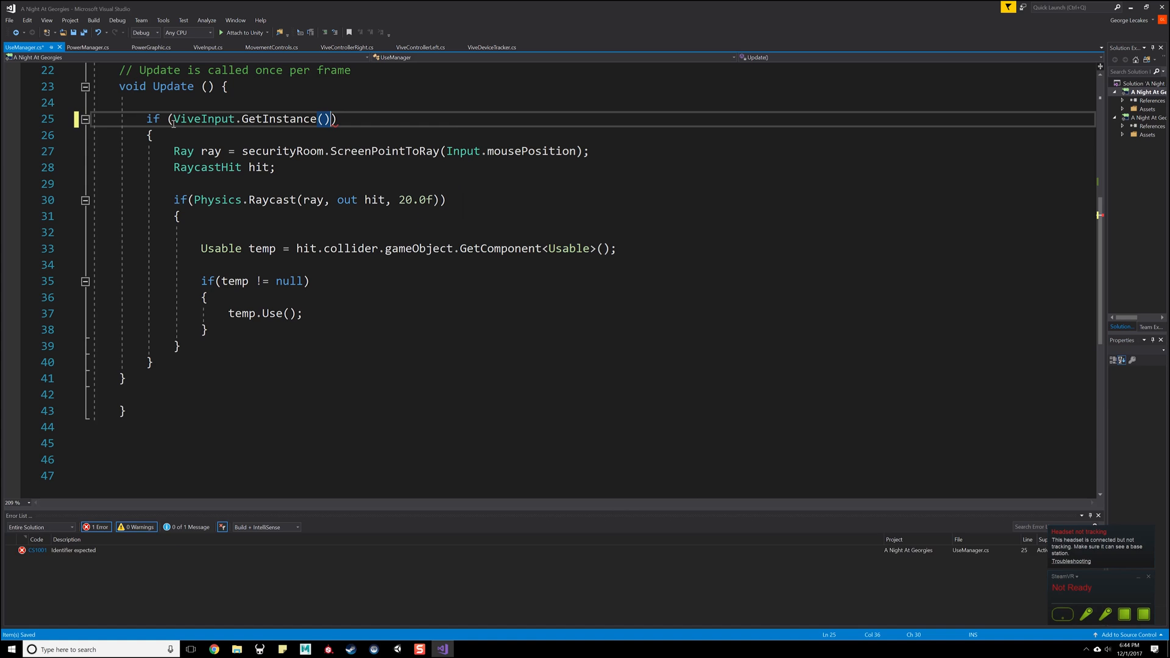
type(".")
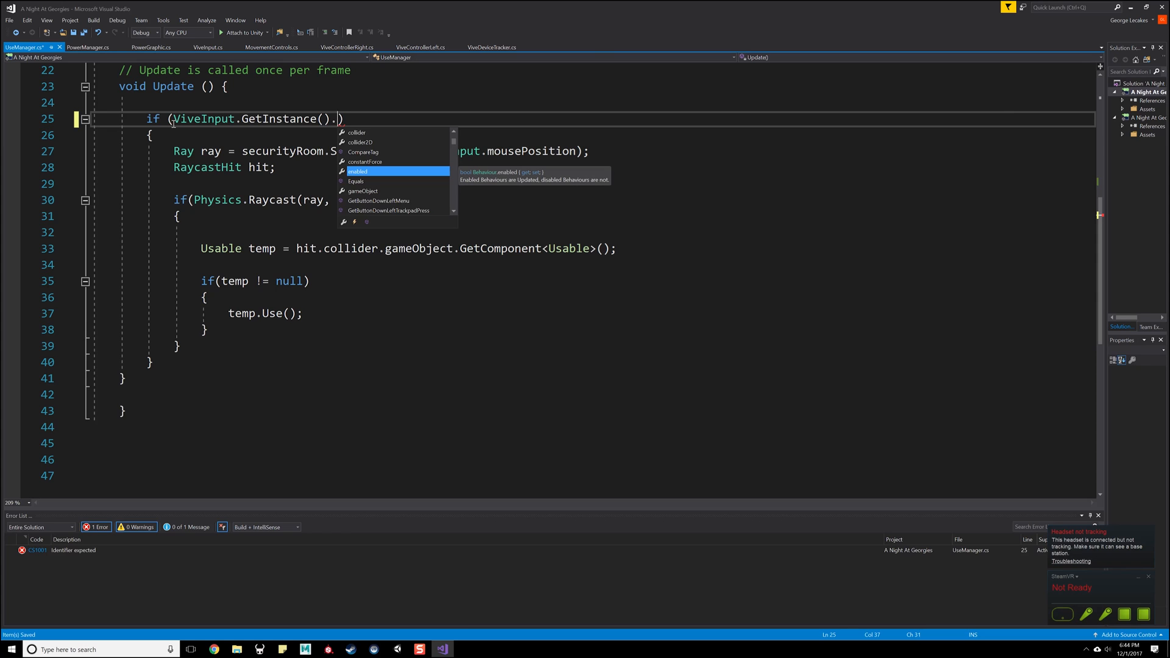
type("trigger")
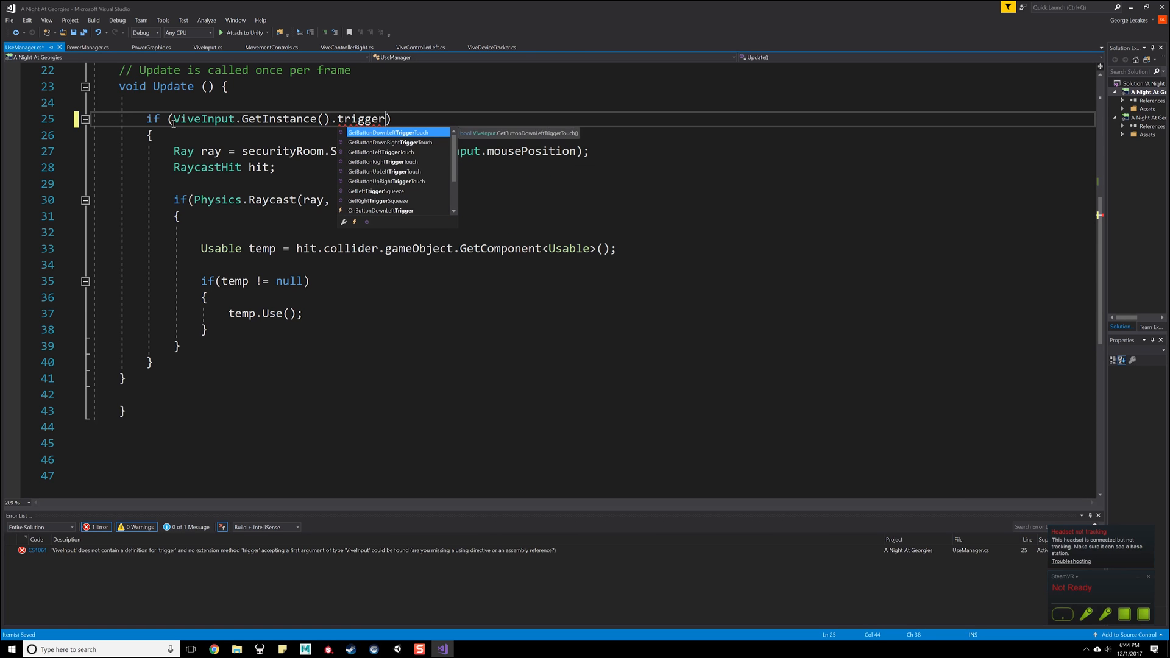
- Extend the ViveInput.GetInstance() expression in the if condition with OnButtonDownLeftTrigger +=
key("Down")
key("Down")
key("Down")
key("Down")
key("Down")
key("Down")
key("Down")
key("Down")
key("Down")
key("Down")
key("Up")
key("Up")
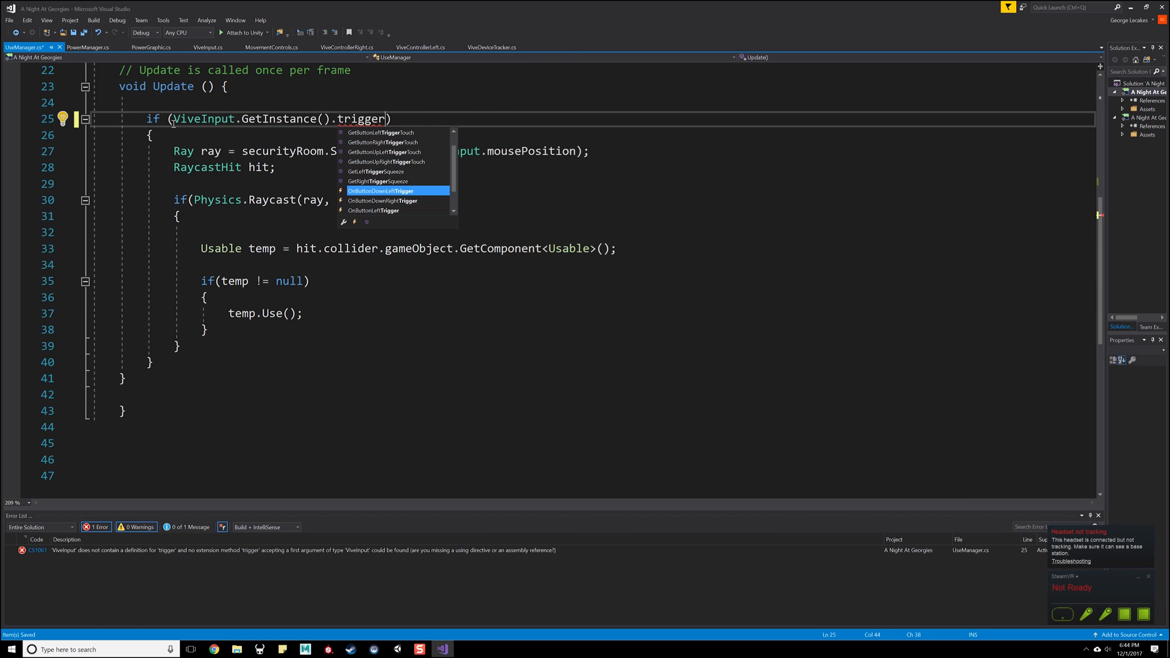
key("Tab")
type("+=")
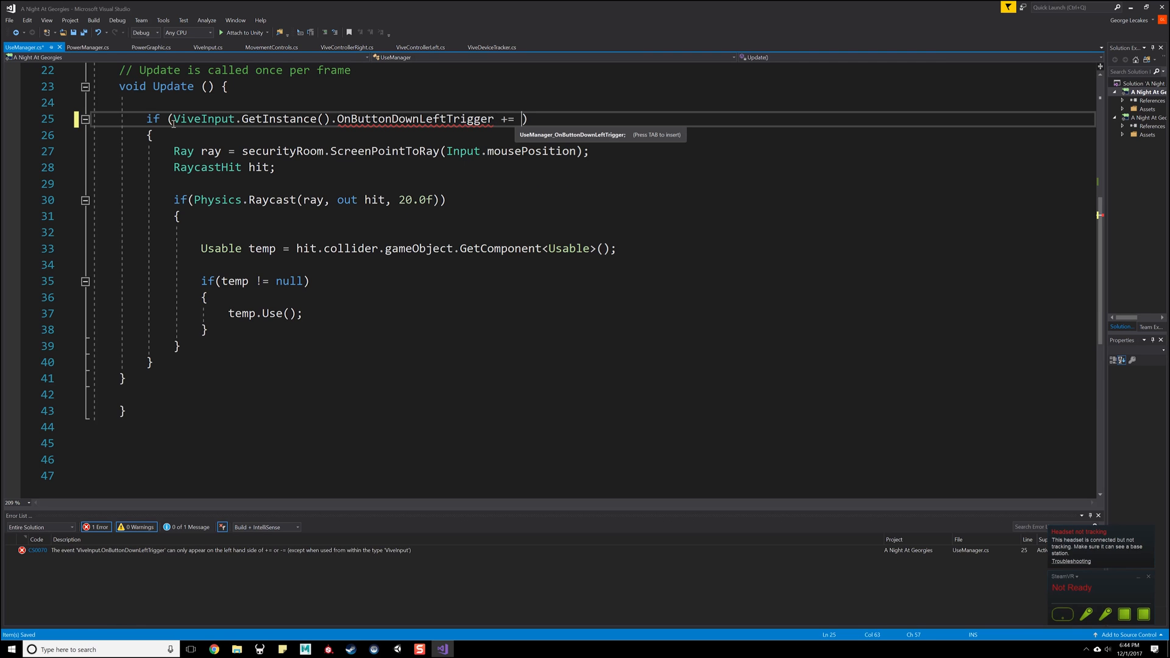
- Move the ViveInput.GetInstance().OnButtonDownLeftTrigger += expression from Update's if condition into Start, below Instance = this;
scroll(524, 244, "up", 3)
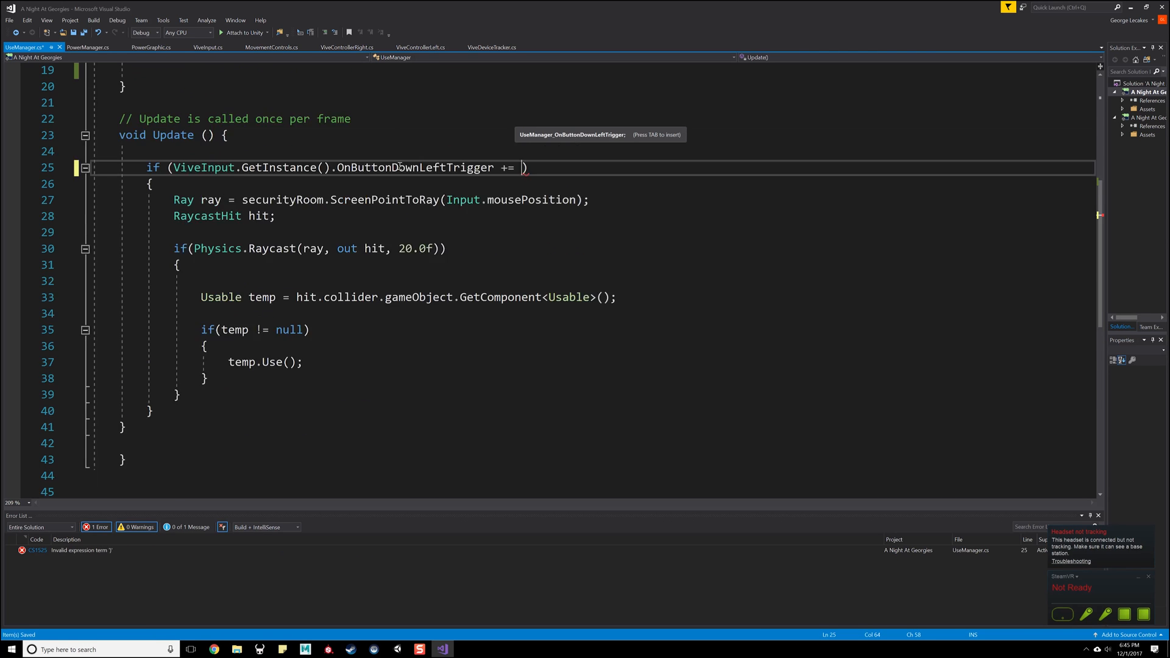
left_click_drag(523, 265, 173, 267)
key("ctrl+c")
key("BackSpace")
scroll(308, 191, "up", 1)
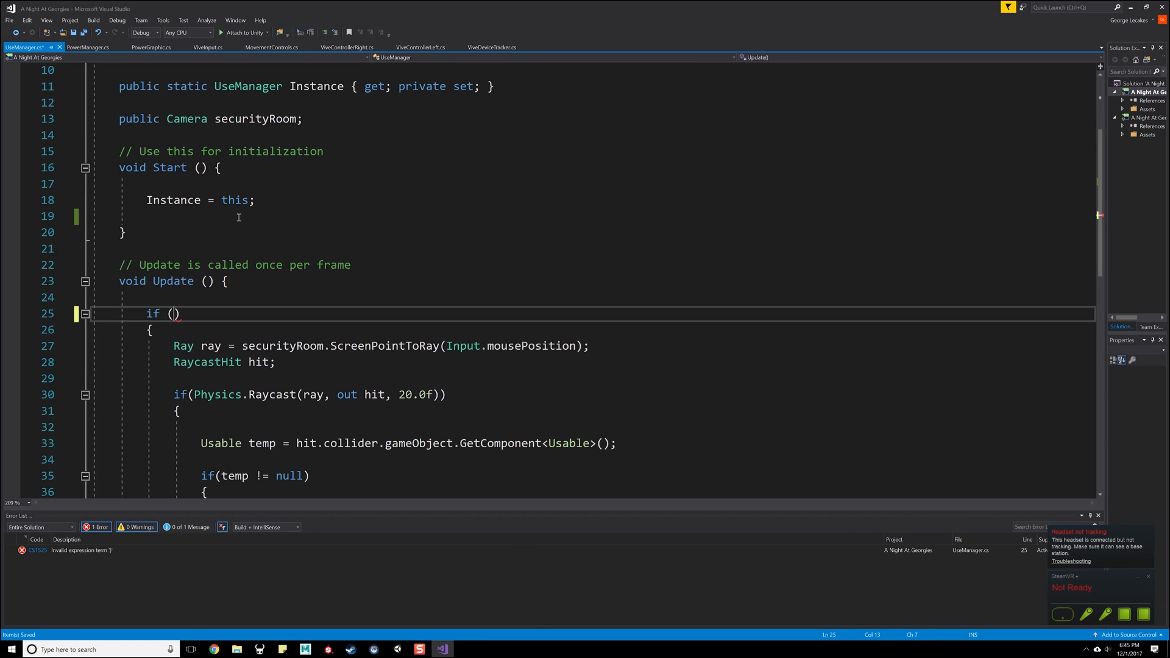
left_click(298, 200)
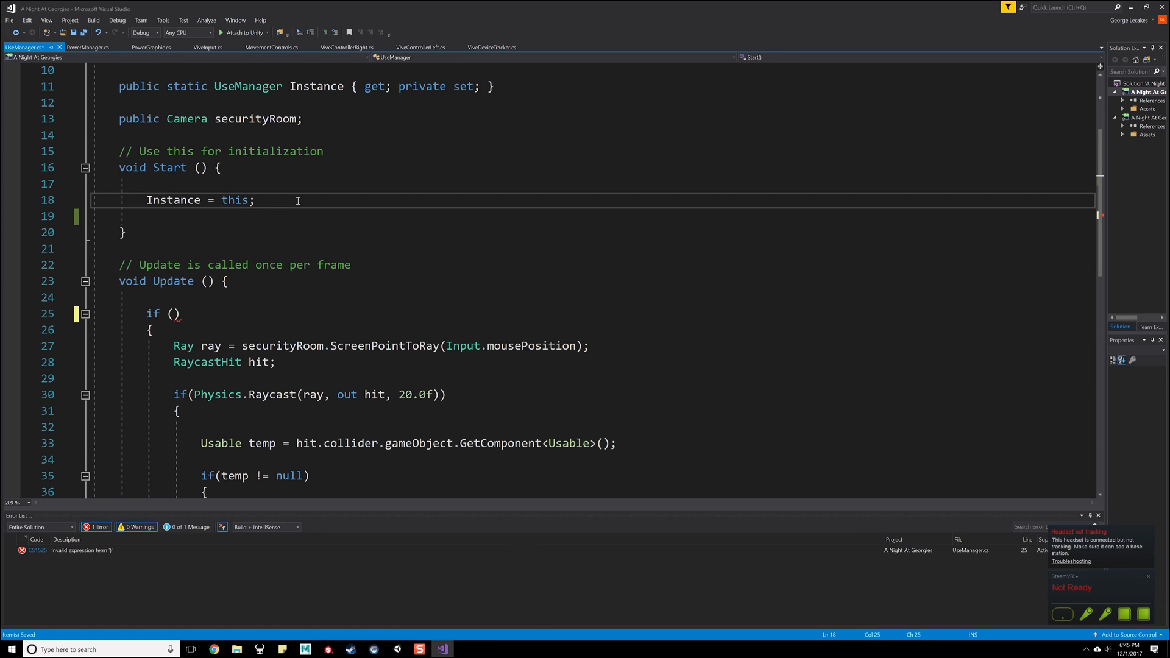
key("Return")
key("Return")
key("ctrl+v")
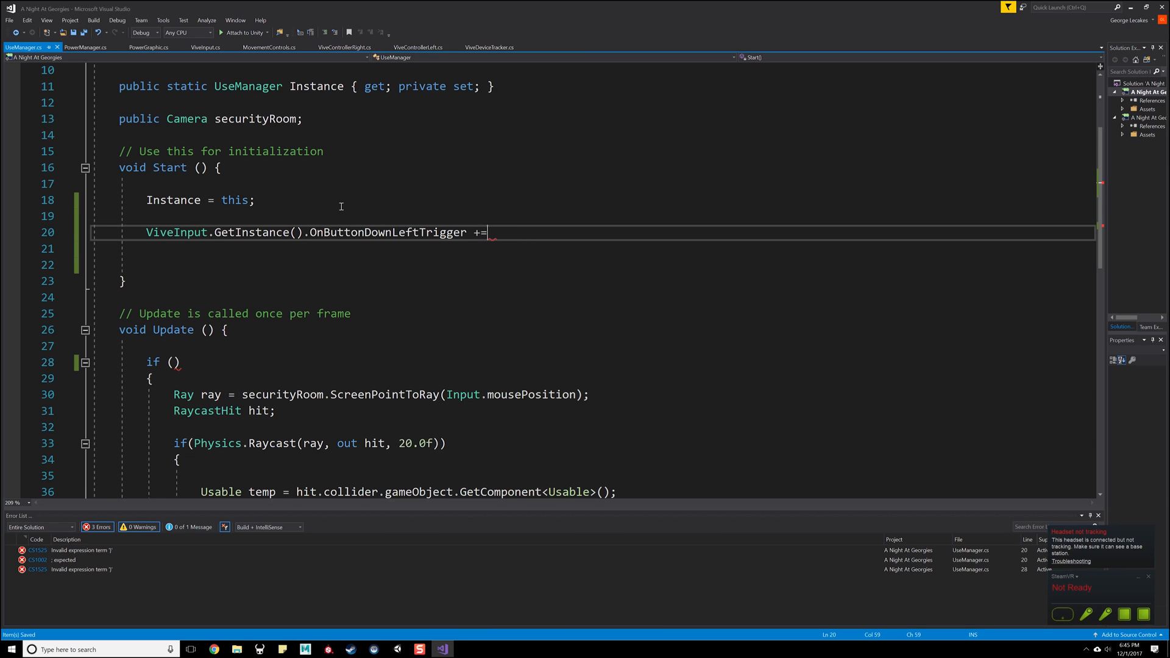
- End the left trigger subscription with a semicolon and duplicate it on the line below as OnButtonDownRightTrigger
left_click_drag(496, 237, 147, 235)
left_click(275, 204)
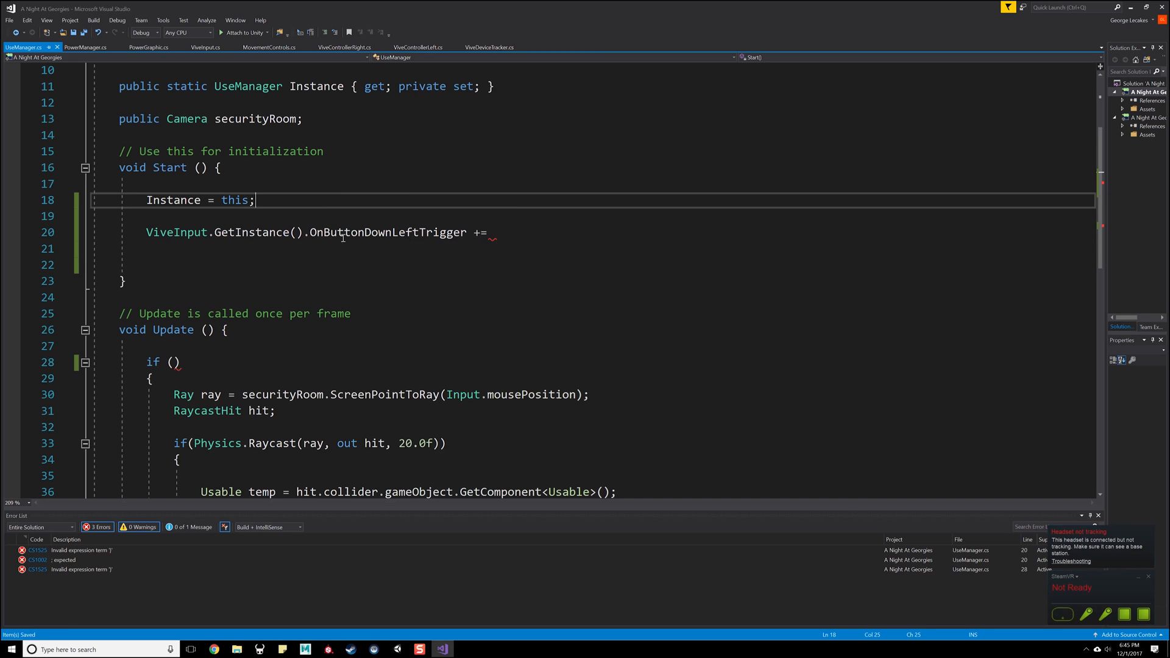
left_click(483, 236)
type(";")
left_click_drag(495, 235, 151, 238)
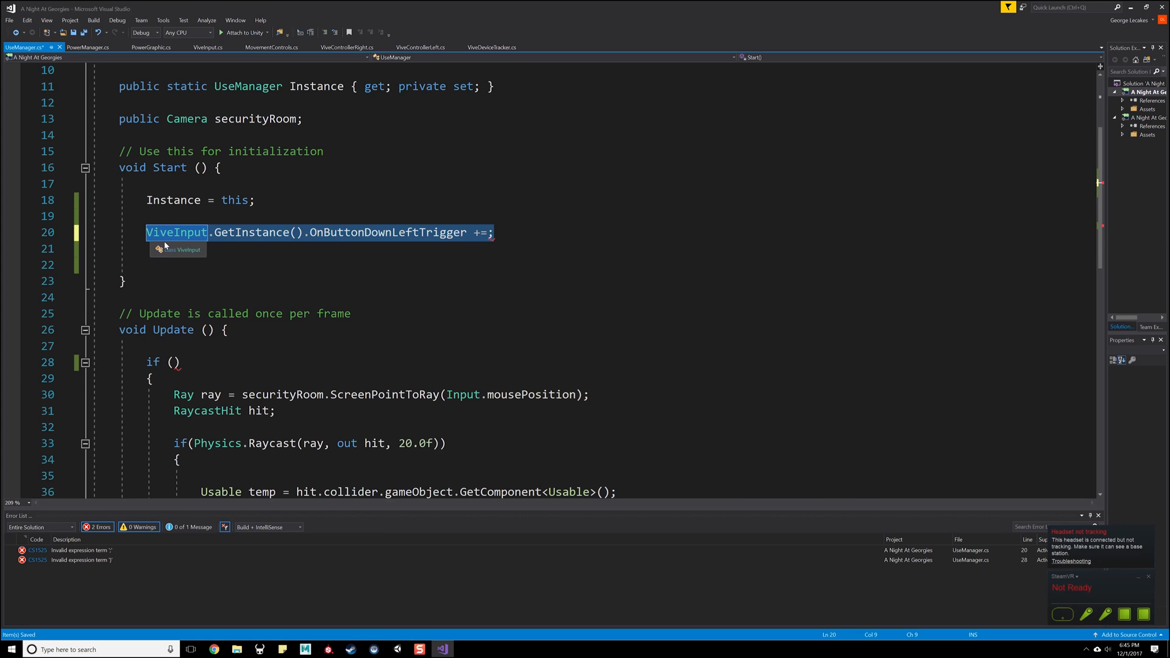
key("ctrl+c")
key("Down")
key("ctrl+v")
left_click_drag(416, 254, 391, 254)
type("Right")
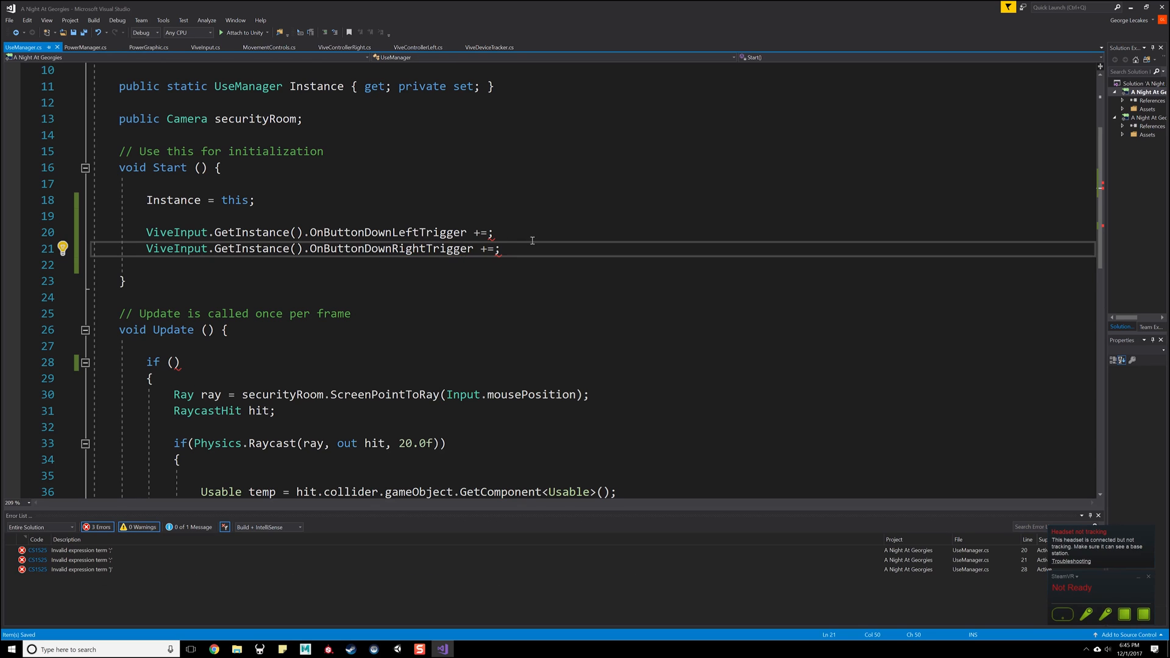
- Remove the blank lines before and after the two trigger subscriptions in Start
left_click(128, 263)
key("BackSpace")
key("BackSpace")
key("BackSpace")
left_click(175, 213)
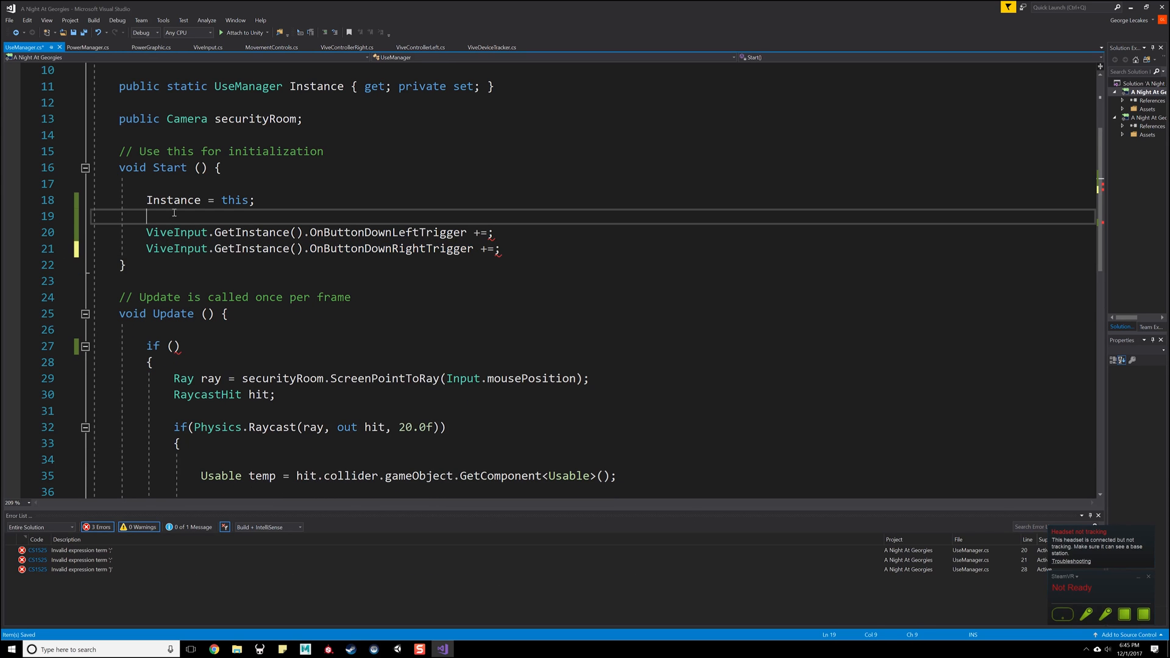
key("BackSpace")
left_click(170, 265)
- Add two blank lines between the Start method and the Update comment to make room for a new method
scroll(178, 305, "down", 2)
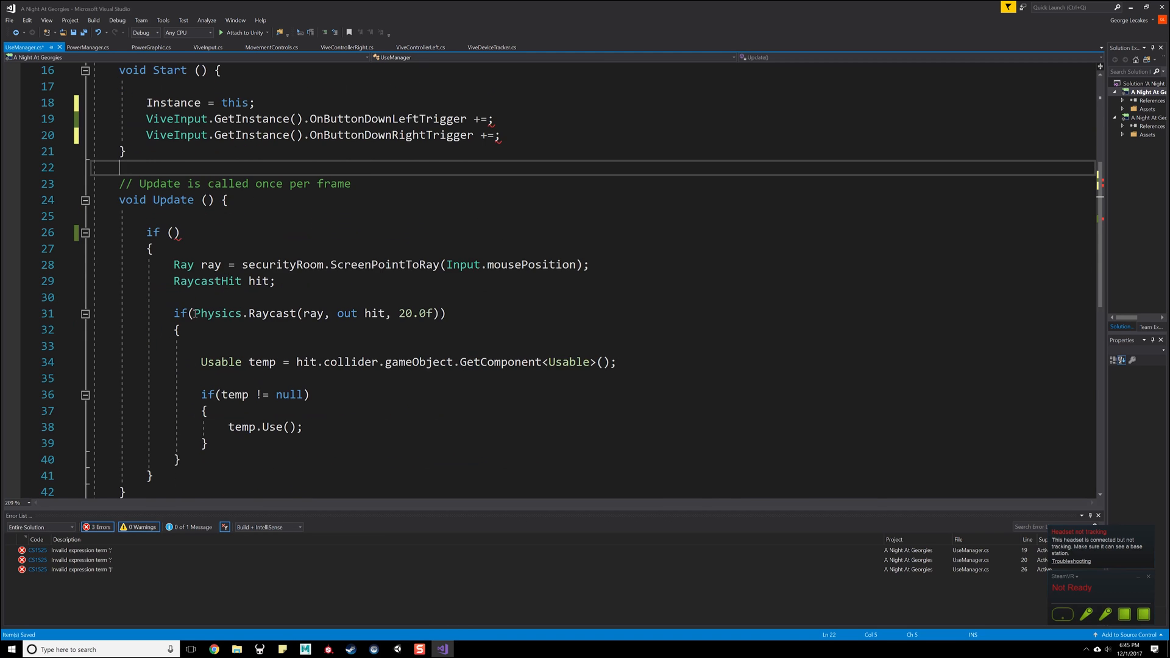
scroll(186, 296, "up", 1)
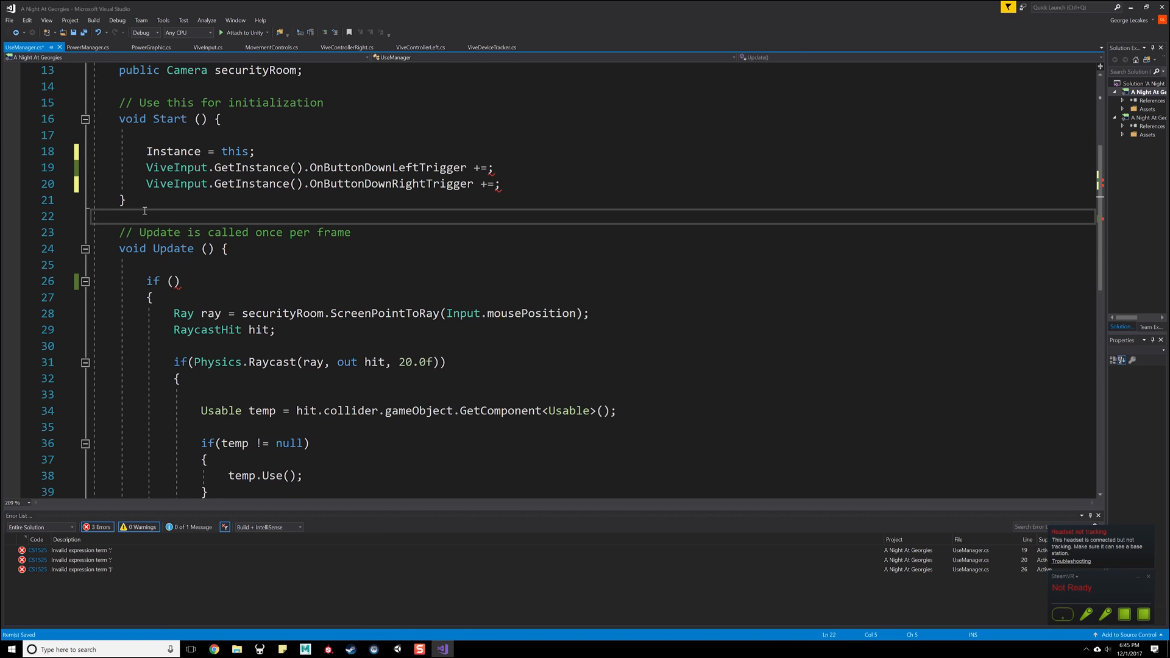
key("Return")
key("Return")
key("Up")
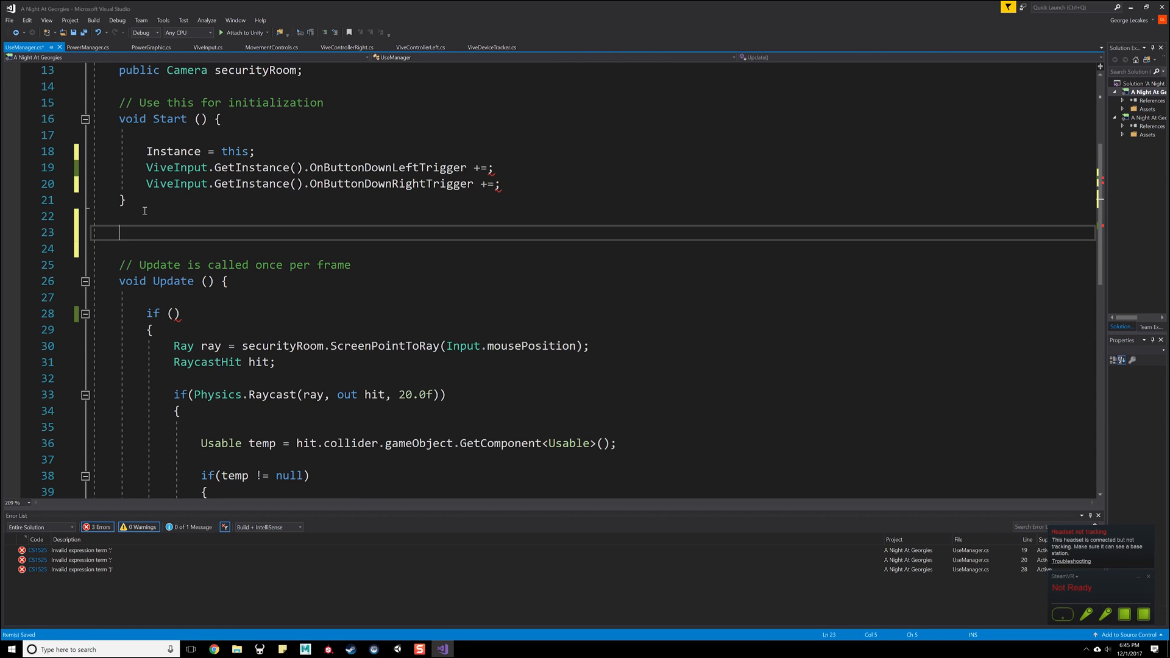
- Change the two trigger subscriptions in Start to OnButtonUpLeftTrigger and OnButtonUpRightTrigger
left_click_drag(393, 171, 367, 173)
type("Up")
key("Up")
left_click(393, 183)
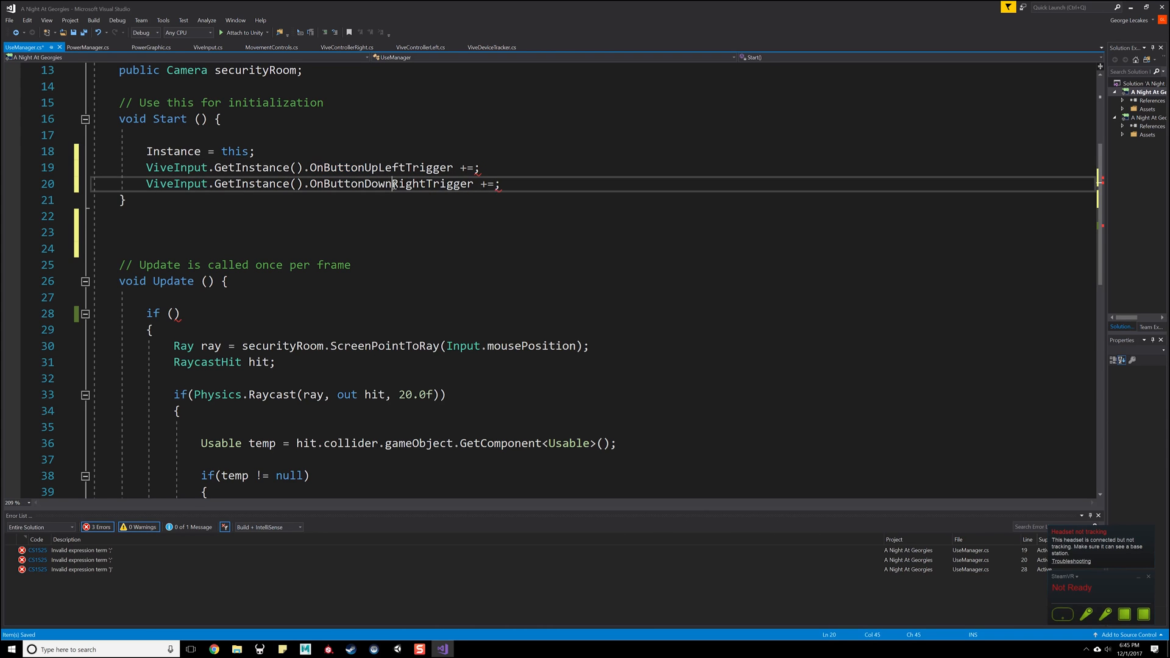
left_click_drag(394, 186, 365, 186)
type("Up")
left_click(389, 138)
left_click(372, 211)
left_click(475, 167)
scroll(313, 281, "down", 4)
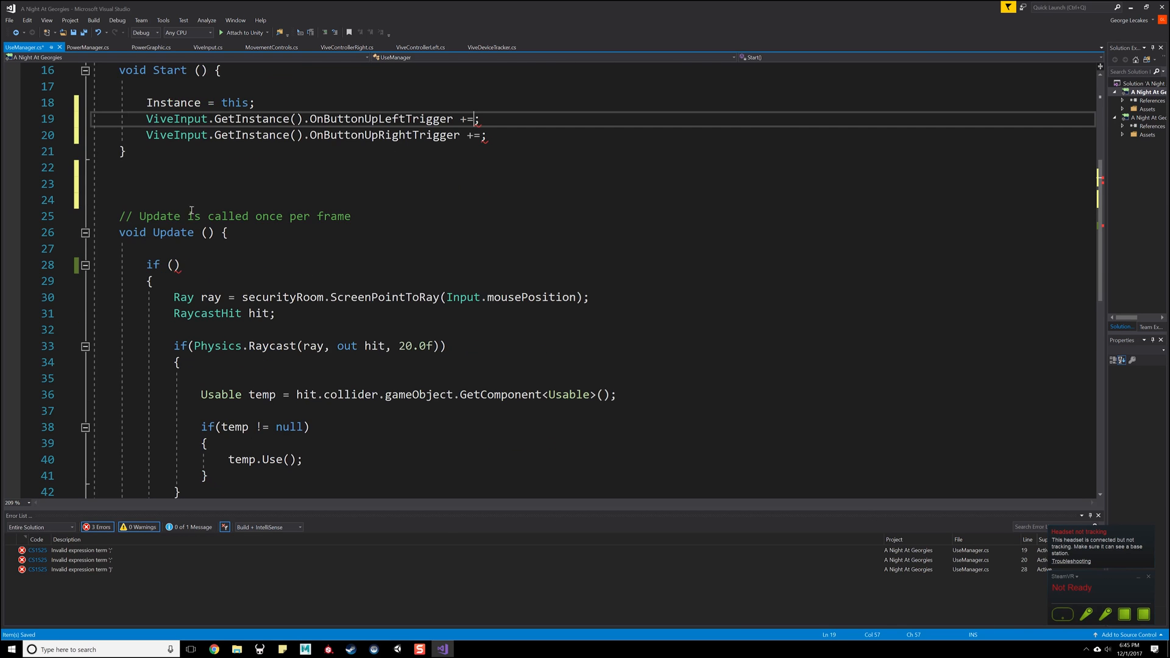
- Comment out the whole if block inside Update with /* and */ and save the script
scroll(251, 327, "up", 2)
left_click(173, 201)
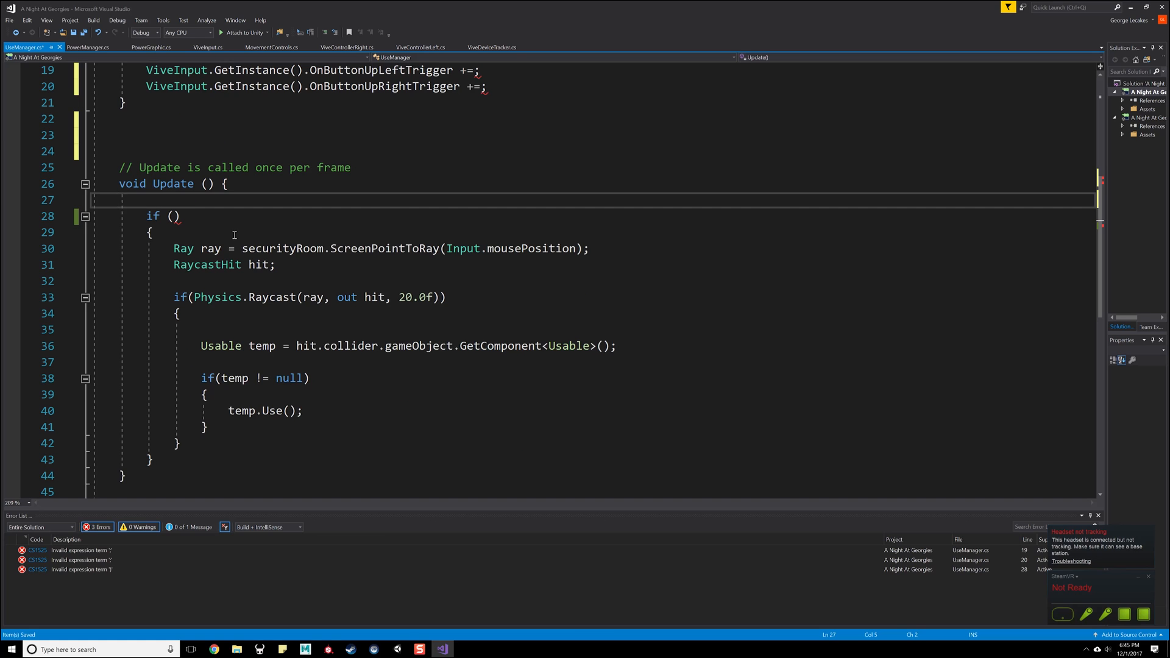
key("Return")
type("/*")
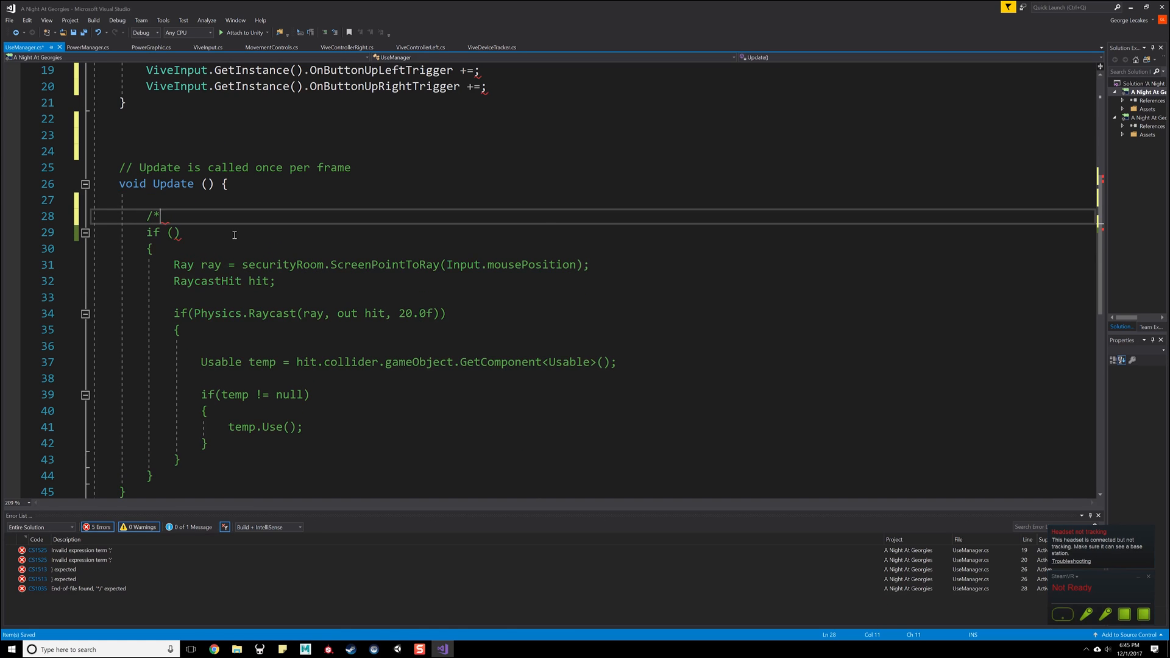
scroll(251, 257, "down", 2)
left_click(190, 378)
key("Return")
type("*/")
key("ctrl+s")
- Insert two more blank lines between Start and the Update comment and place the cursor on line 23
scroll(218, 198, "up", 2)
left_click(217, 198)
key("Up")
key("Up")
key("Up")
key("Up")
key("Return")
key("Return")
key("Up")
key("Up")
key("Up")
key("Down")
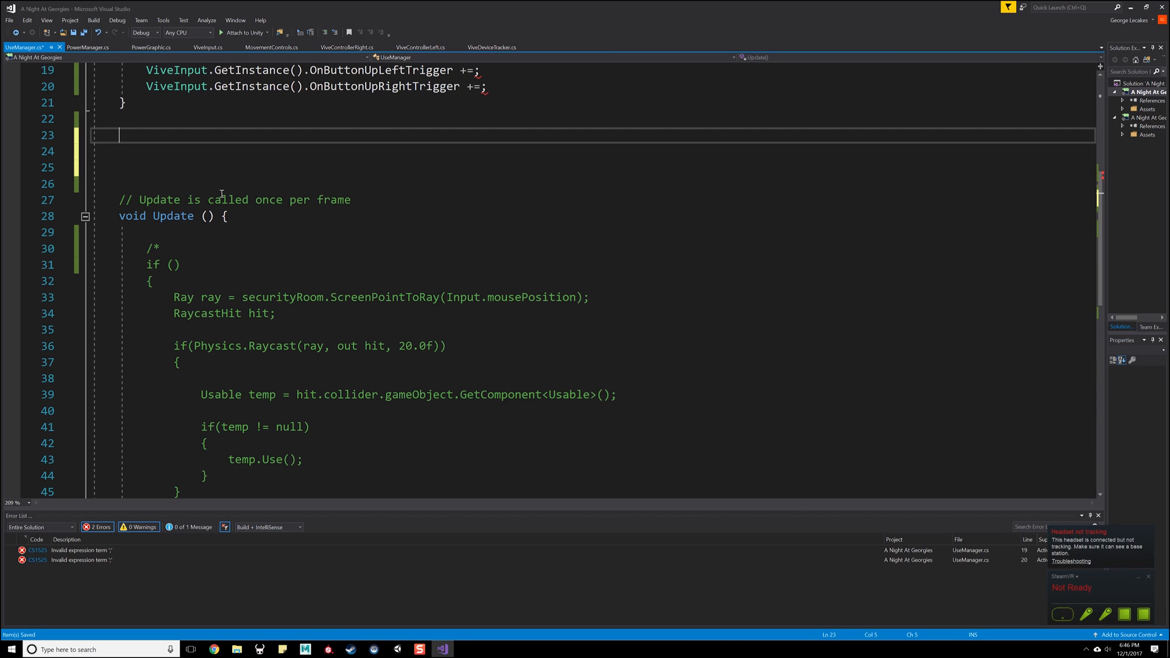
- Switch to Unity, expand the CameraManager and CameraSystem (body) objects, and rename CameraSystem (body) to Body
left_click(397, 649)
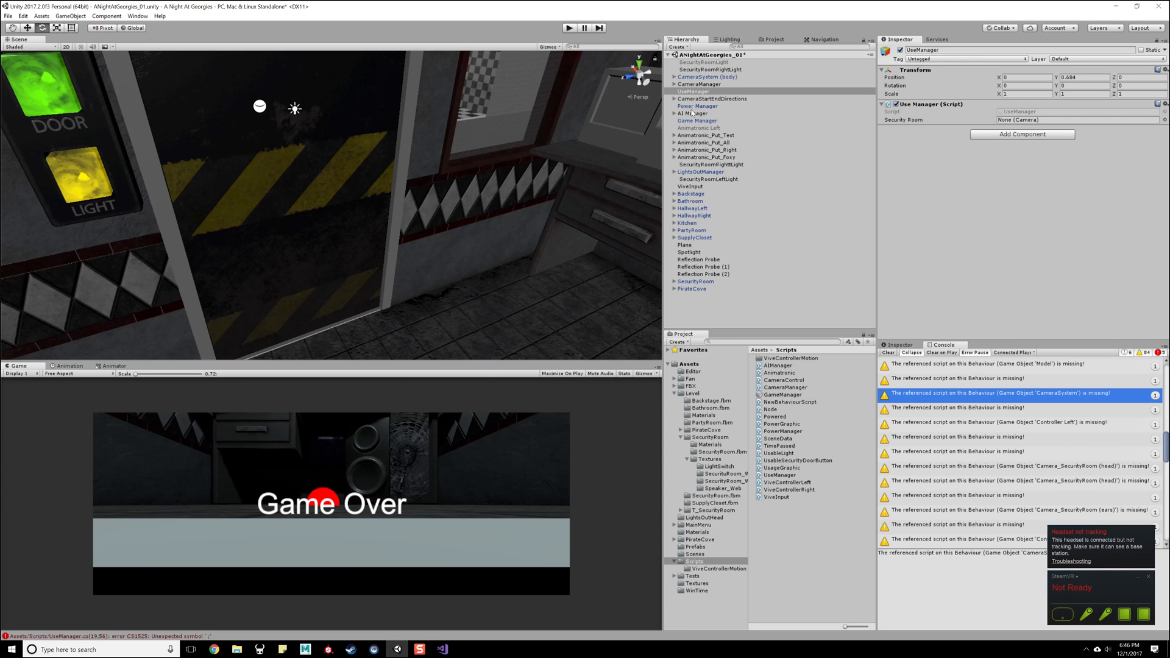
left_click(687, 85)
key("Right")
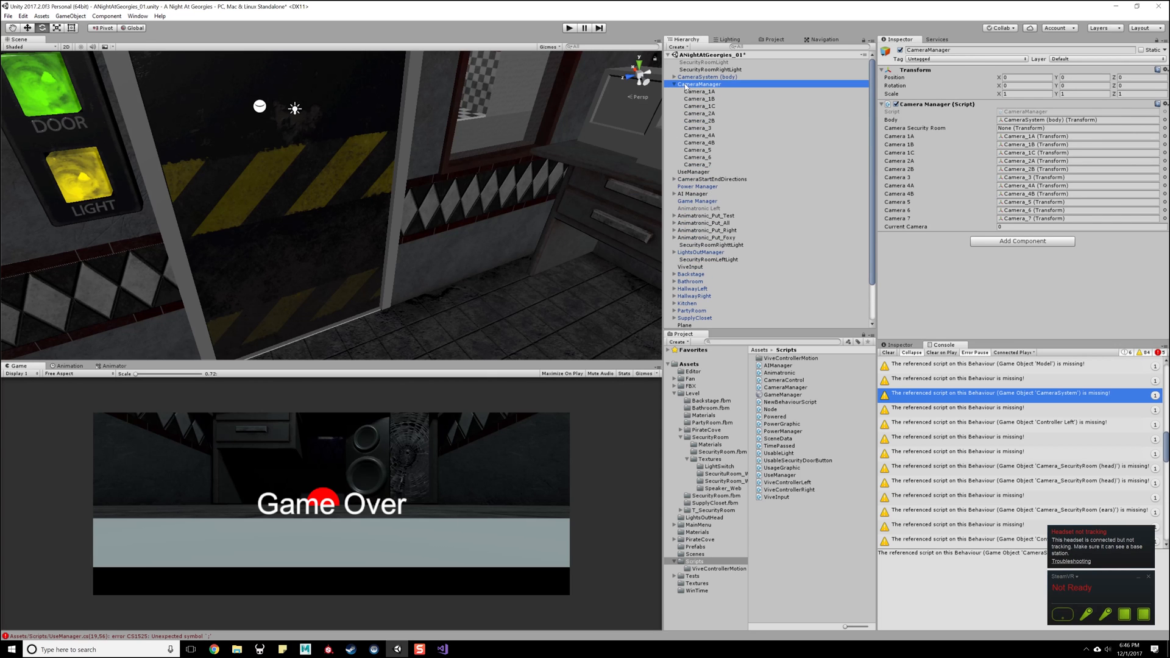
left_click(691, 77)
left_click(674, 78)
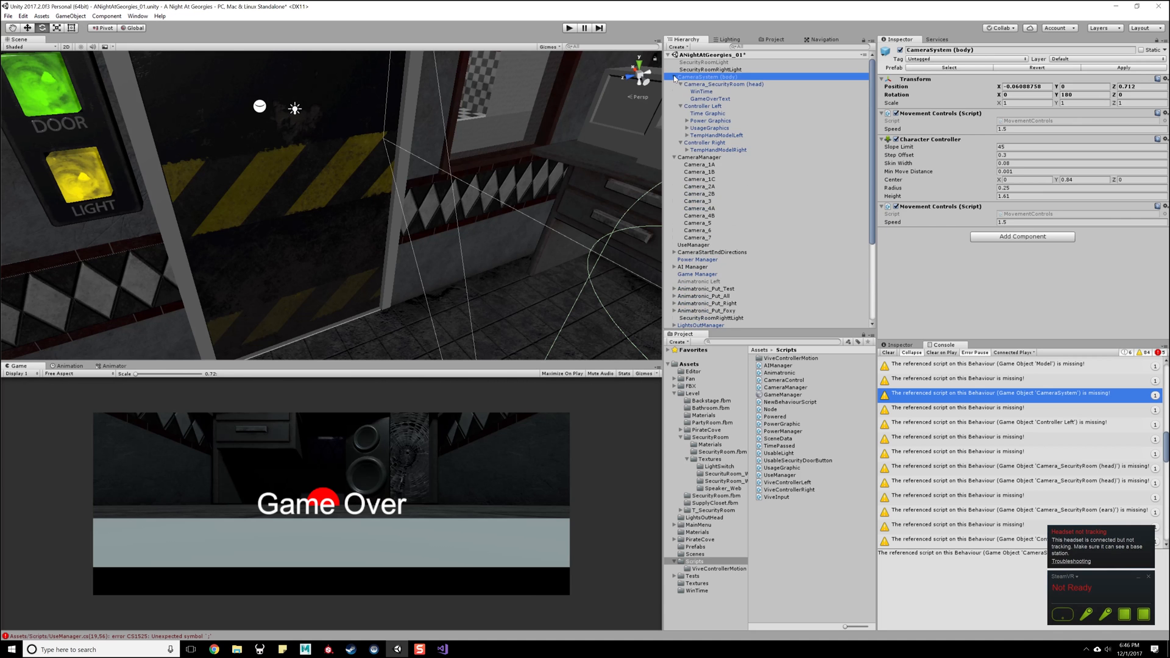
double_click(701, 78)
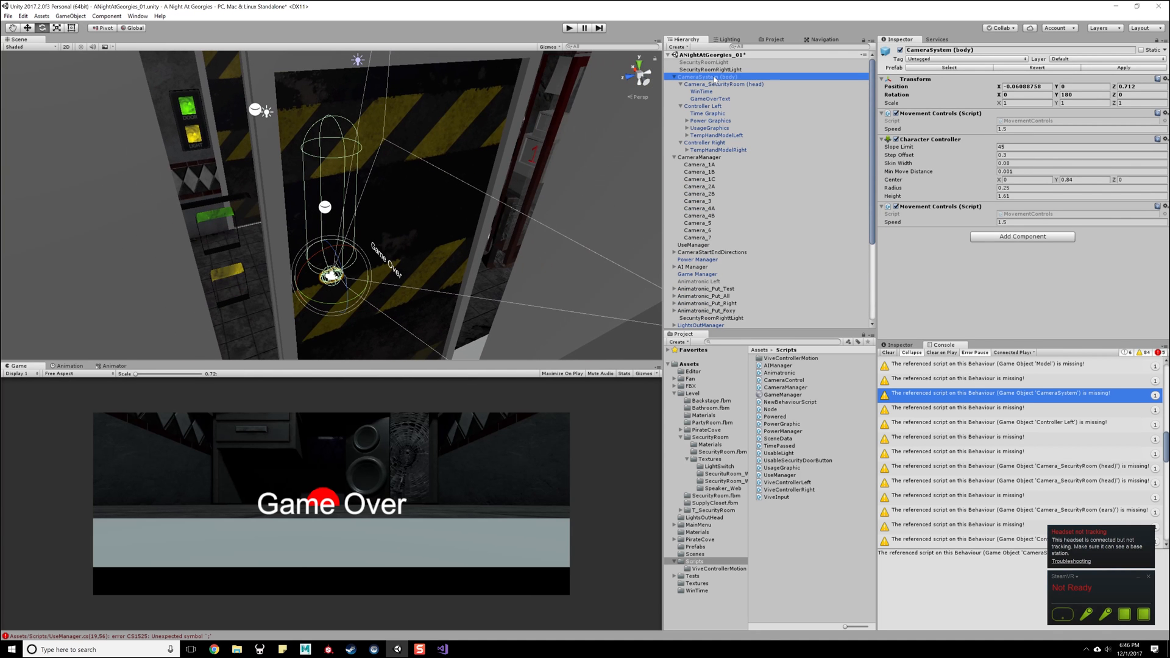
left_click(715, 77)
type("Body")
key("Return")
- Rename the Camera_SecurityRoom (head) object under Body to Head
left_click(681, 84)
left_click(707, 84)
left_click(706, 86)
type("Head")
key("Return")
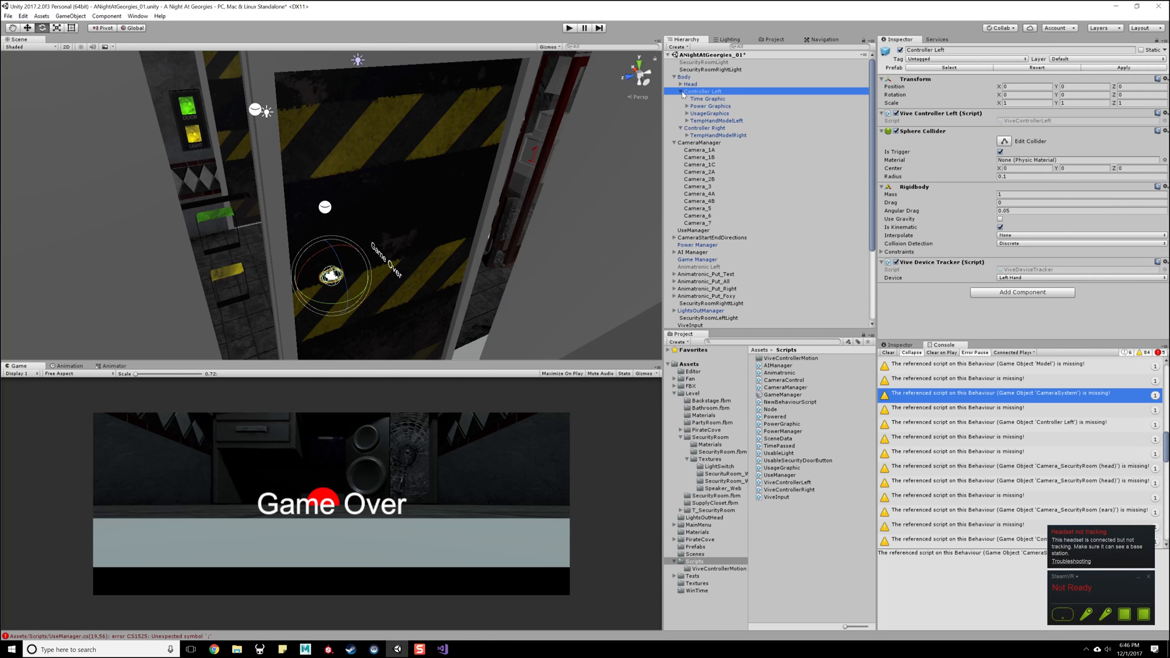
- Examine the components of Controller Left, Controller Right and the Hand objects inside both temporary hand models
left_click(681, 91)
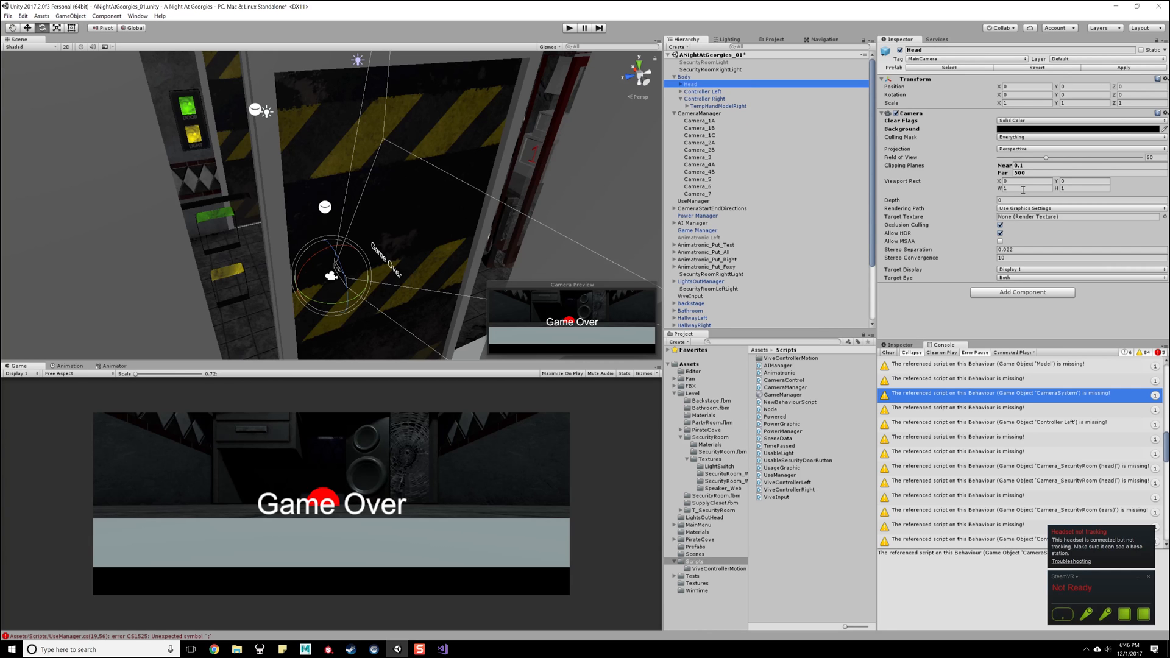
left_click(717, 92)
left_click(709, 99)
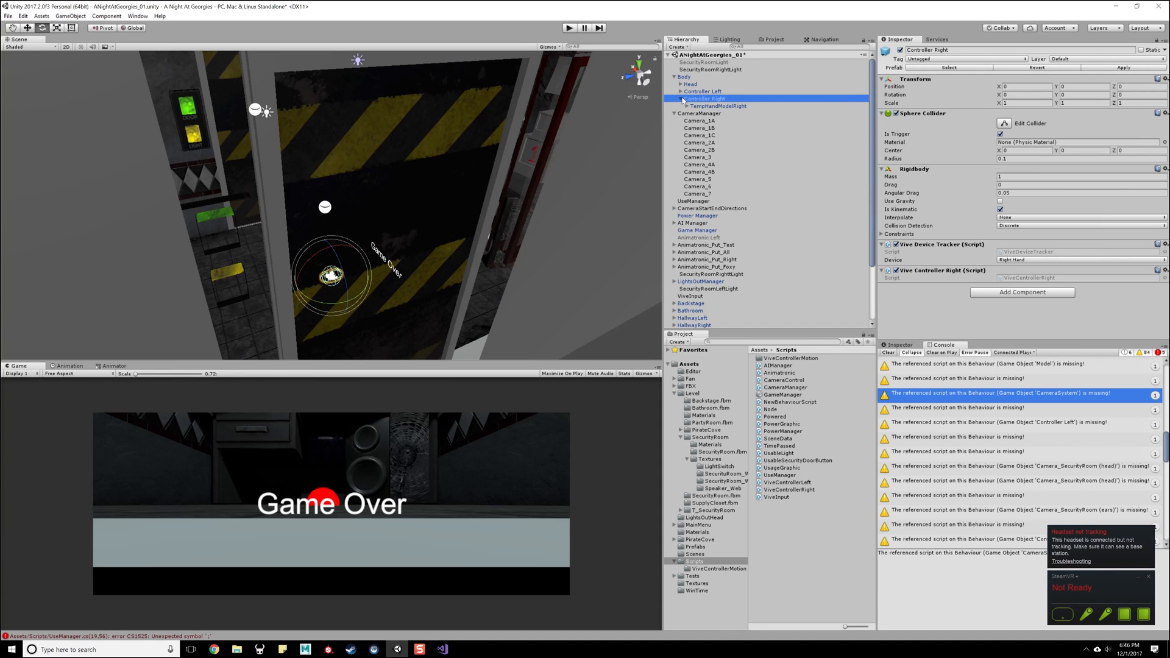
left_click(680, 92)
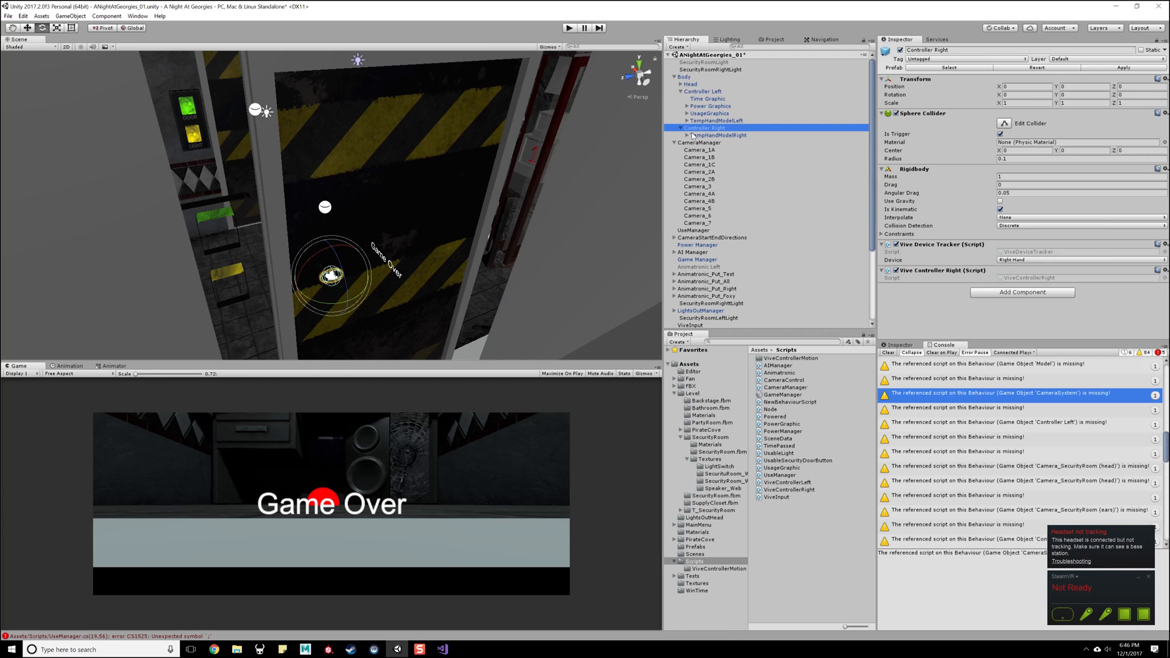
left_click(693, 136)
left_click(687, 135)
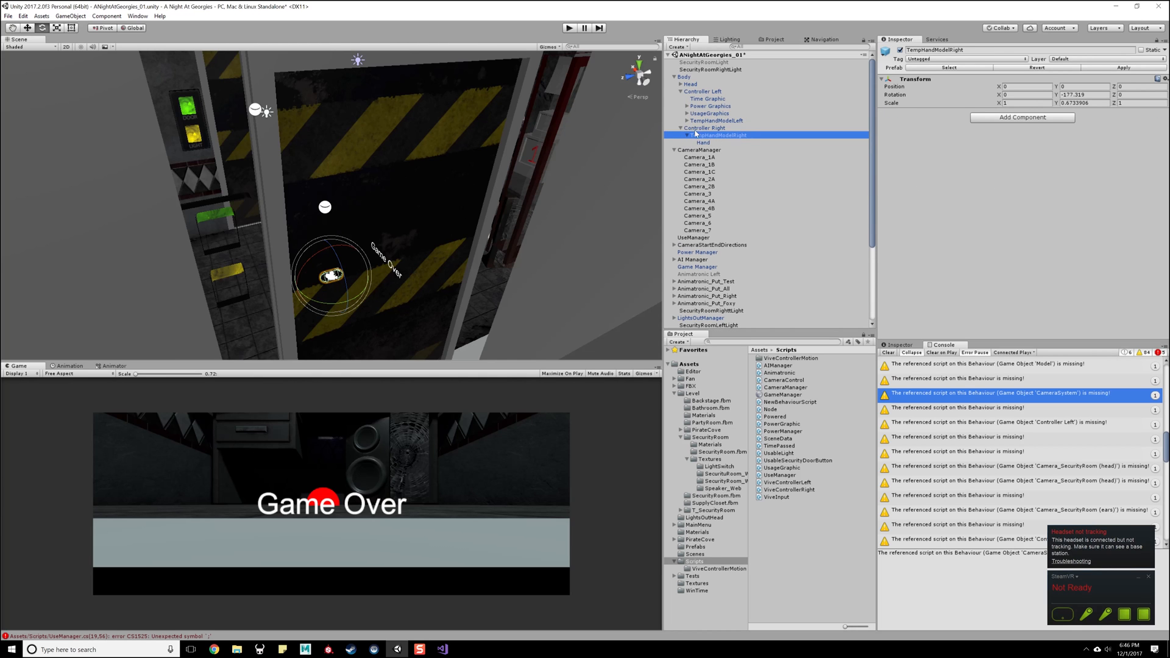
left_click(701, 121)
left_click(687, 121)
left_click(703, 128)
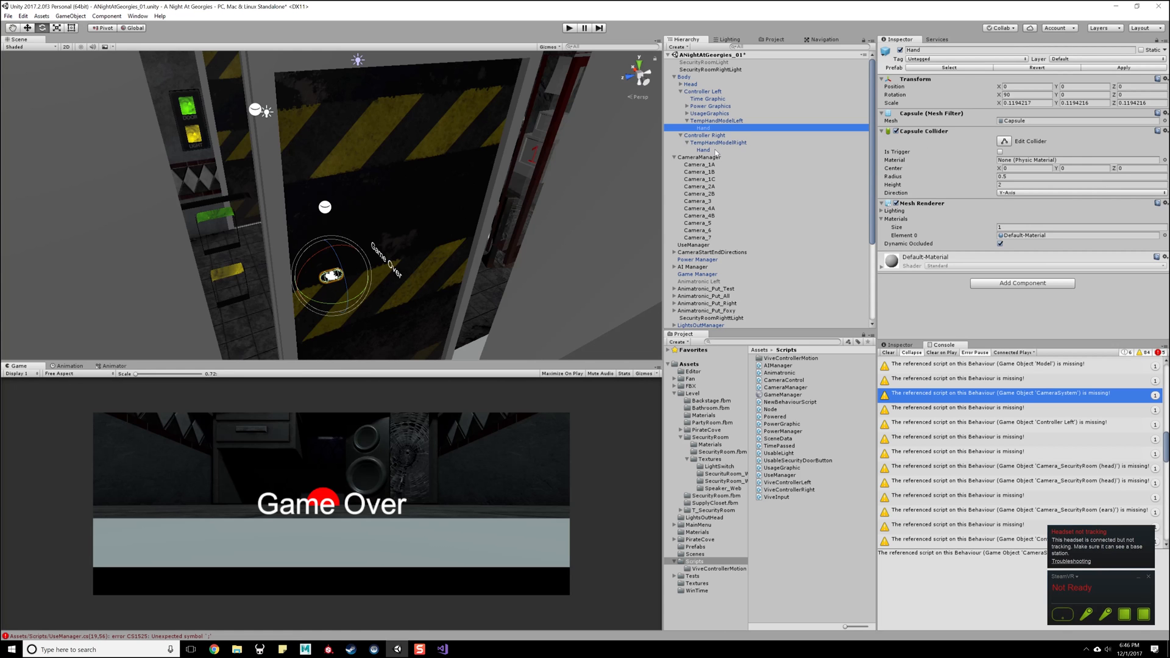
left_click(716, 152)
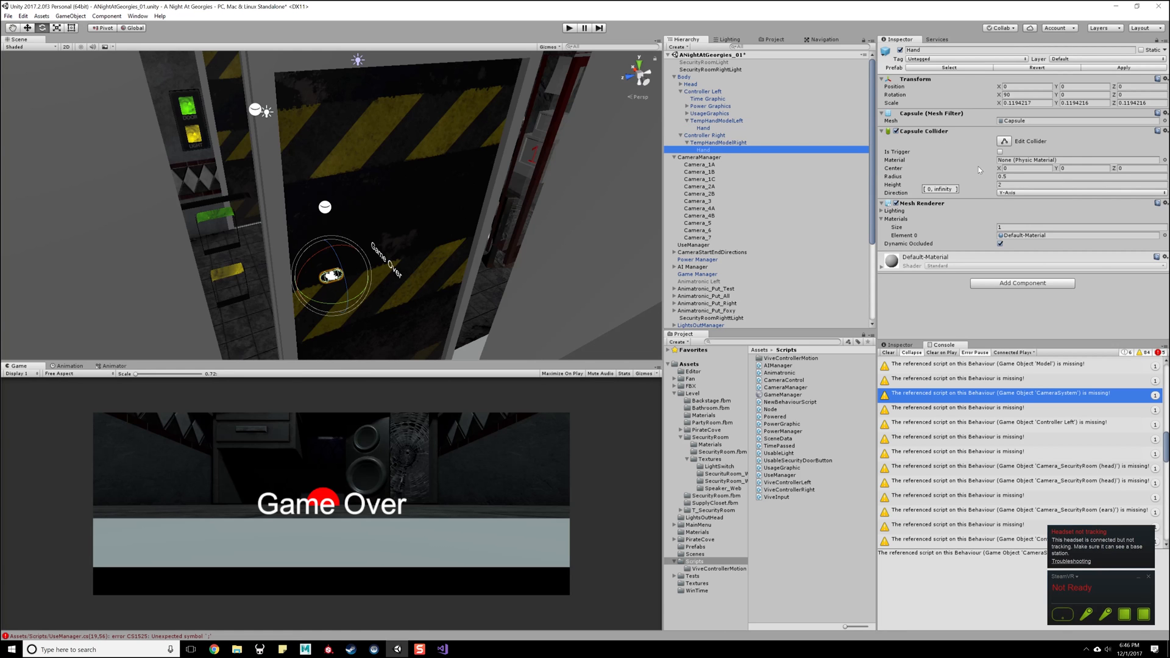
left_click(711, 128)
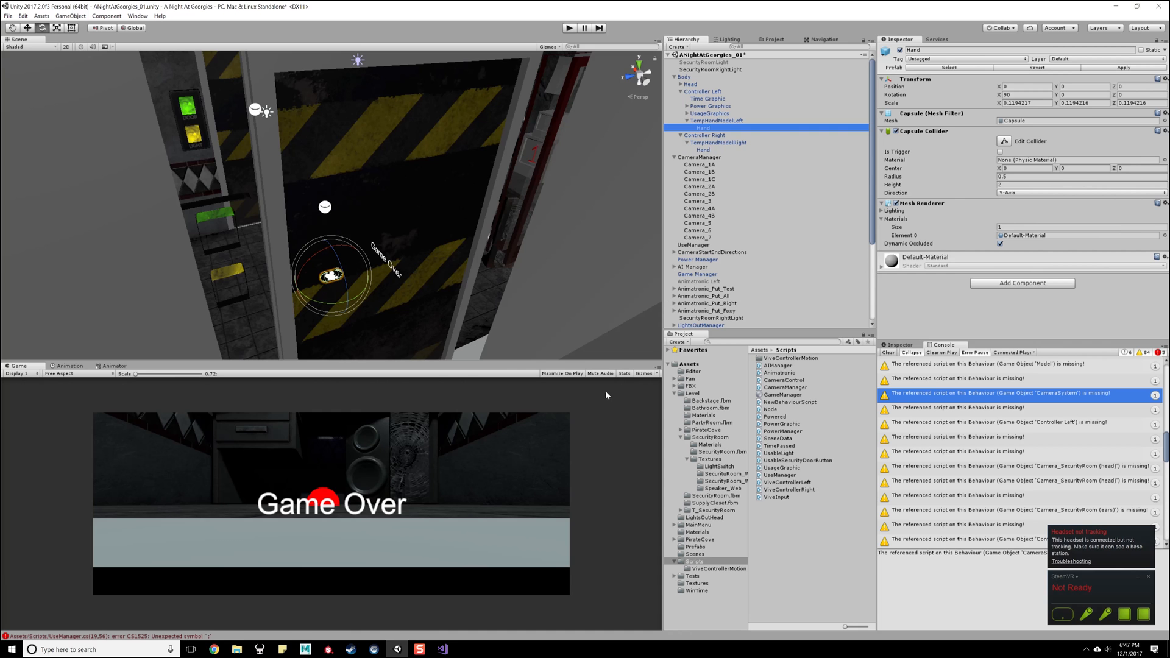
- Open a new Chrome window, search for "unity collision chart" and open the Unity manual's Colliders page
right_click(214, 649)
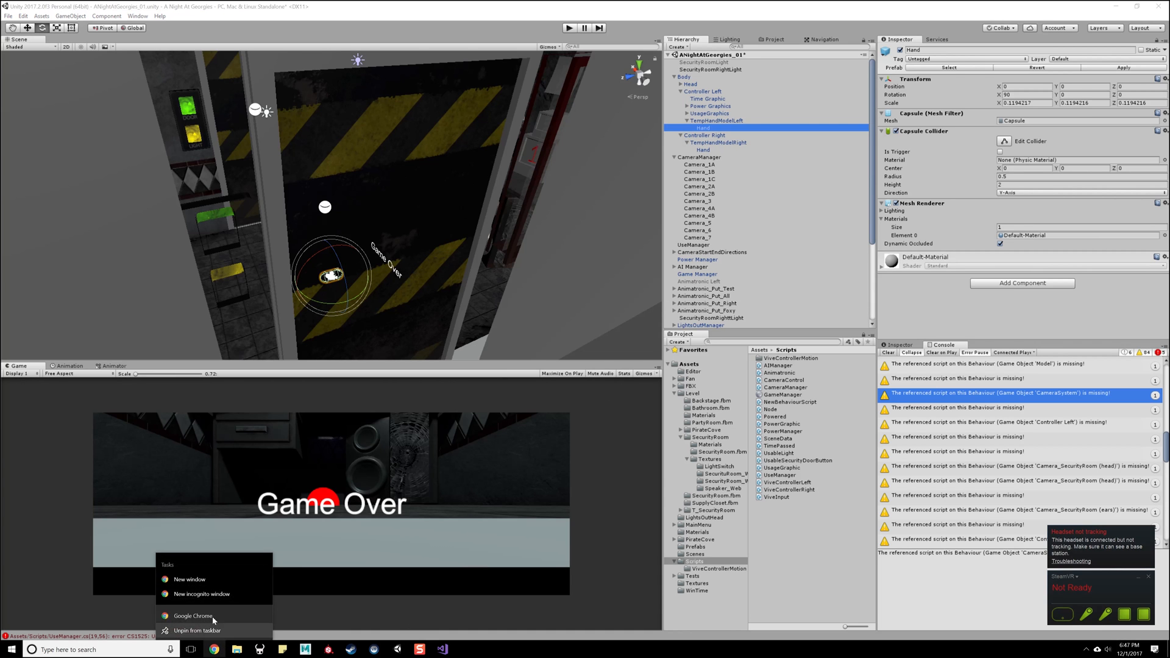
left_click(184, 576)
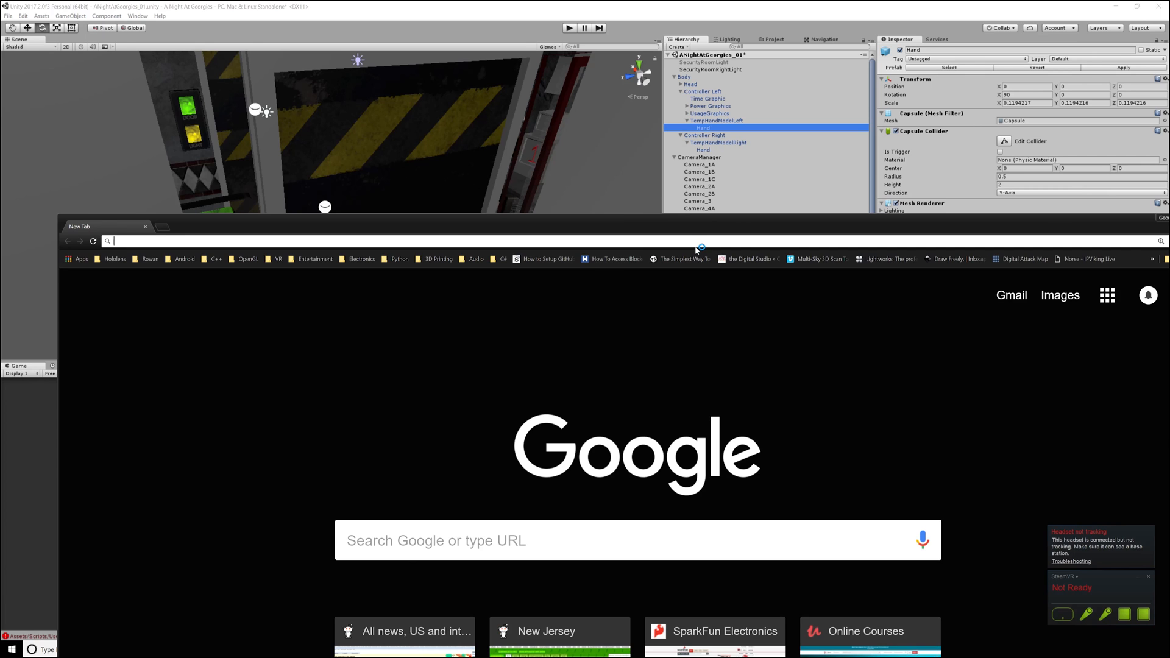
type("unity collision chart")
key("Return")
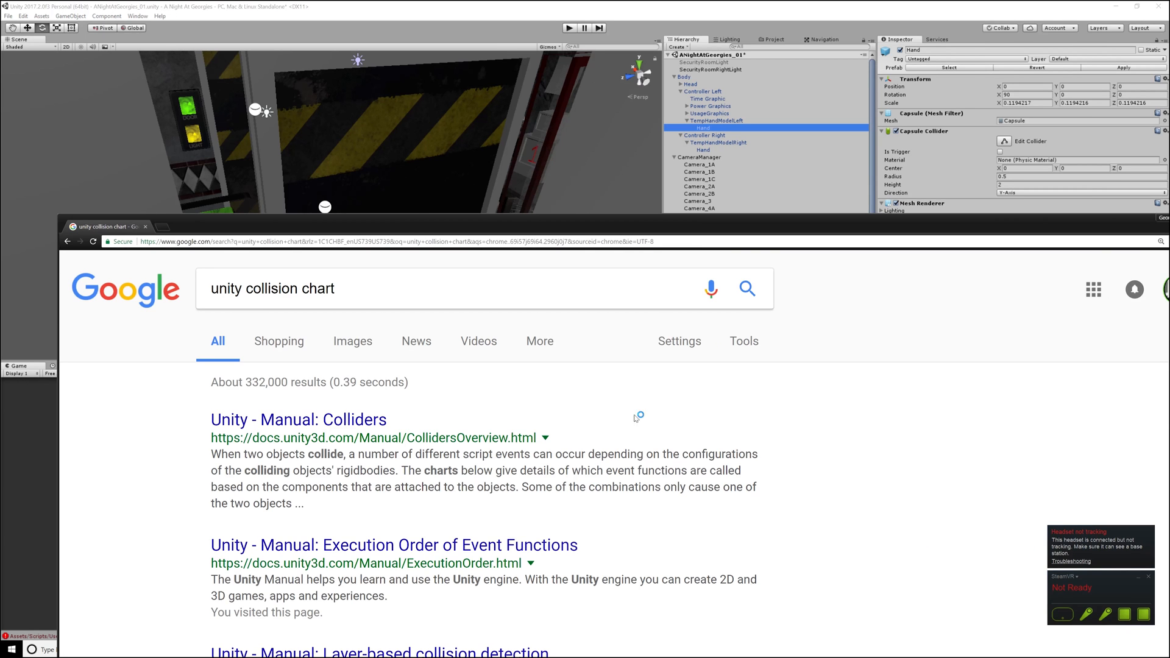
left_click(353, 420)
- Examine both tables of the collision action matrix on the Colliders page
left_click_drag(525, 233, 467, 50)
scroll(512, 379, "down", 20)
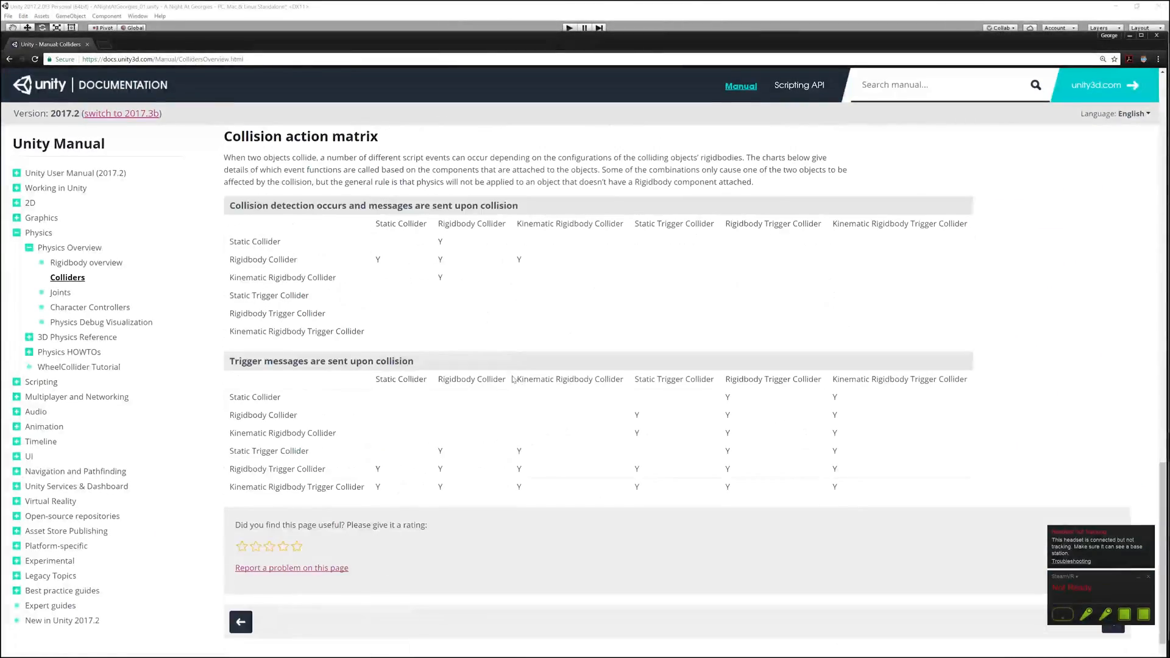
scroll(512, 380, "up", 3, "ctrl")
scroll(512, 379, "down", 5)
left_click_drag(723, 46, 576, 16)
scroll(580, 334, "down", 3)
scroll(579, 322, "up", 2)
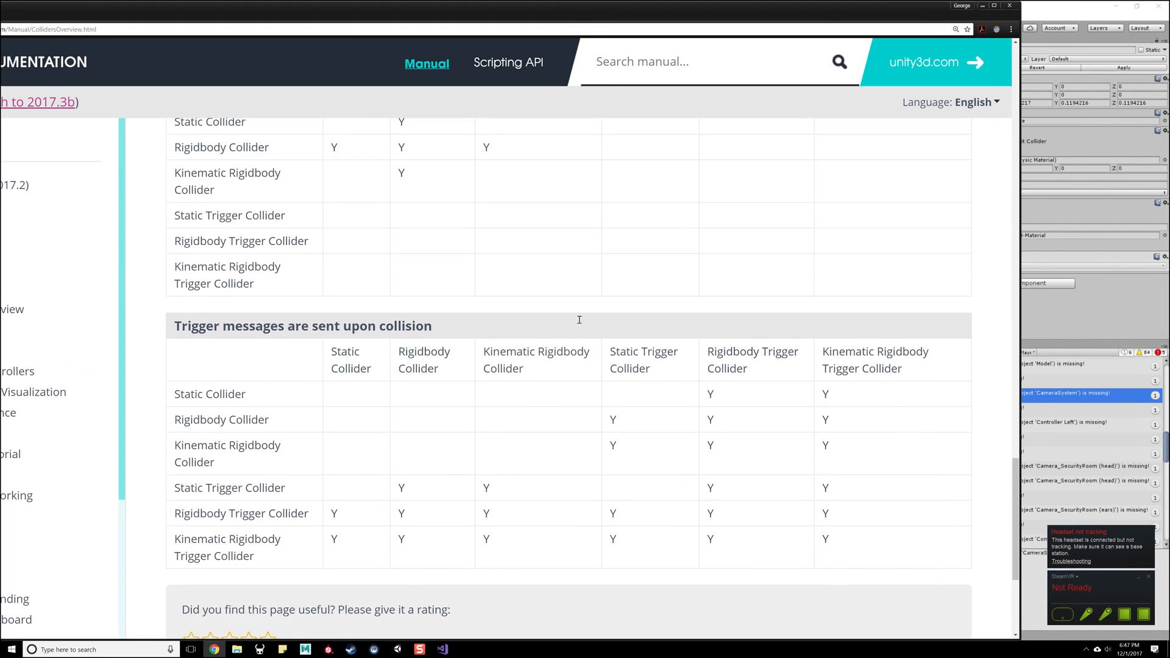
scroll(580, 319, "up", 2)
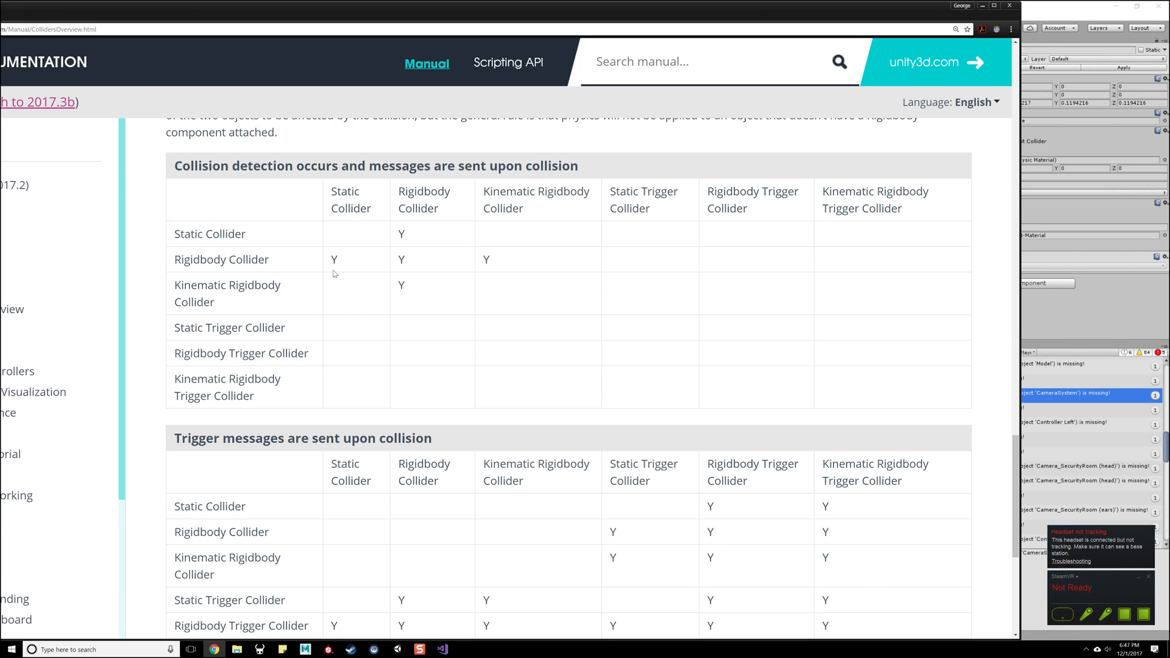
scroll(369, 308, "down", 3)
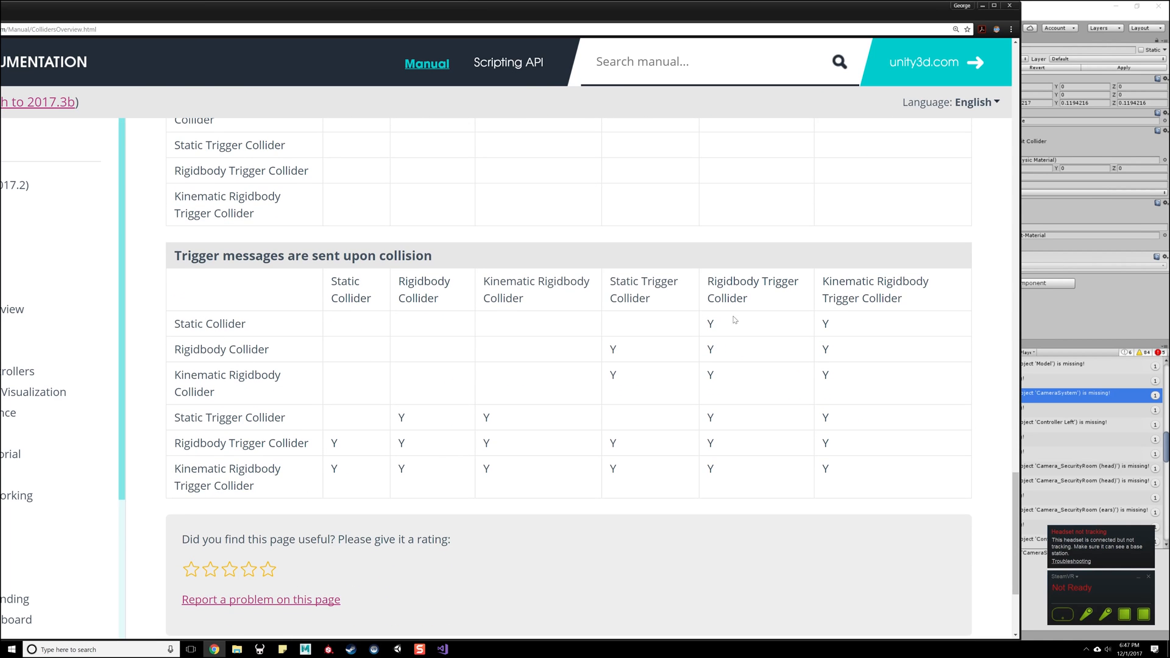
- Compare the collider types row by row in the trigger messages table, then return to Unity
triple_click(263, 326)
triple_click(274, 351)
left_click(272, 365)
triple_click(270, 356)
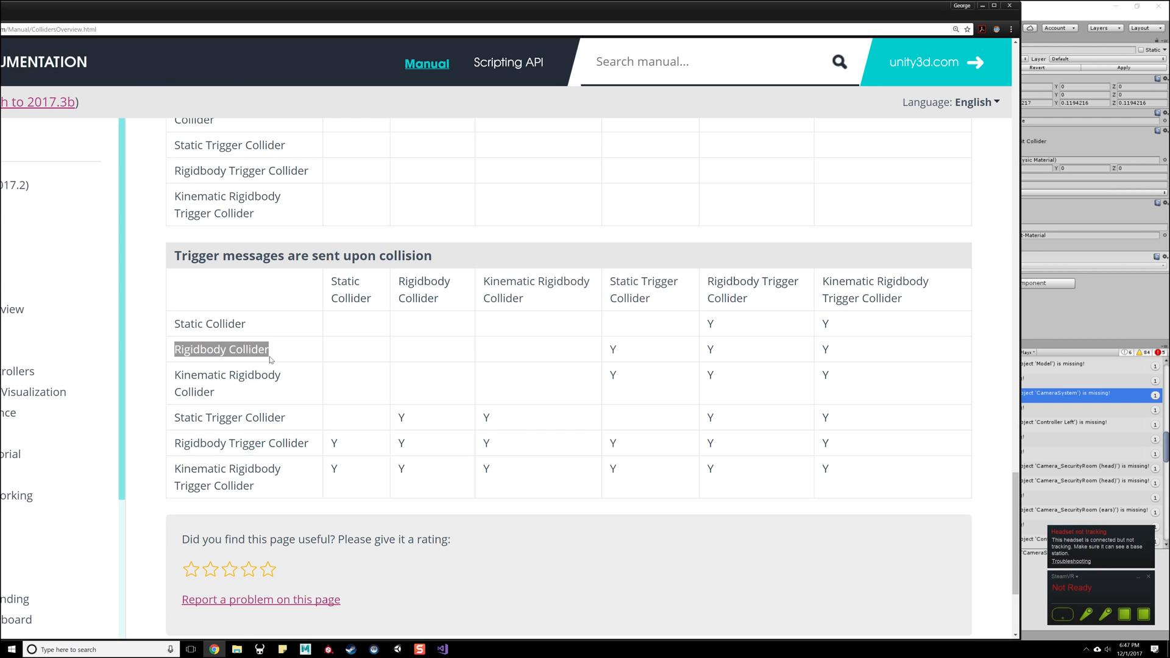
triple_click(273, 391)
left_click(274, 396)
double_click(277, 420)
triple_click(278, 443)
double_click(282, 471)
triple_click(284, 472)
triple_click(287, 464)
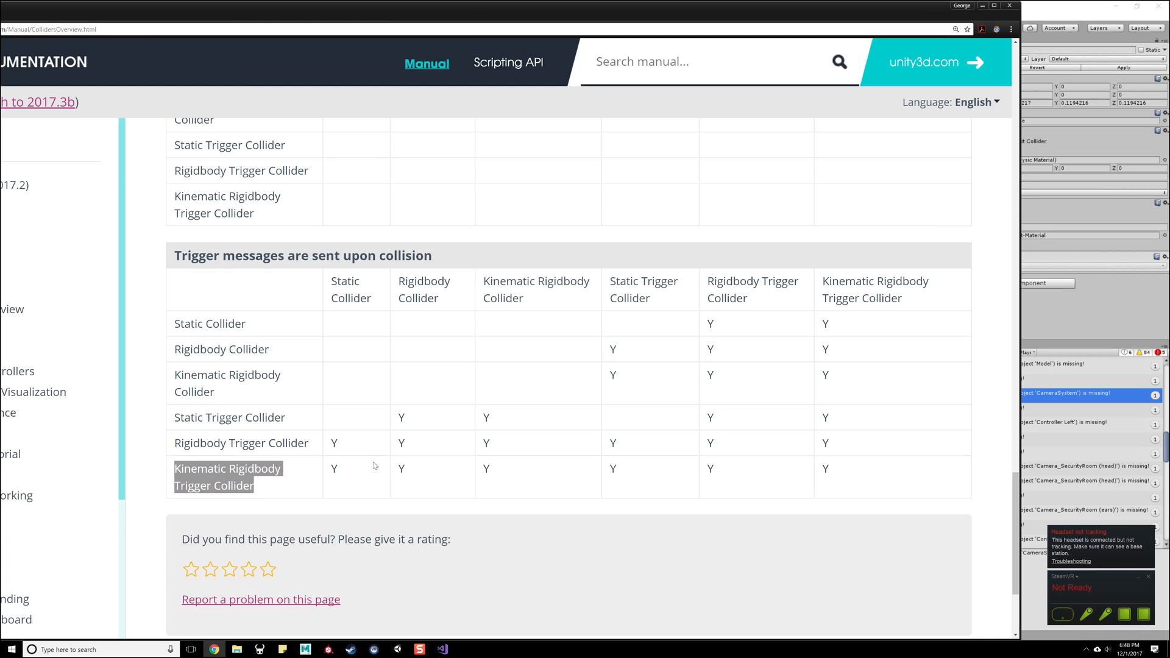
left_click_drag(331, 467, 811, 475)
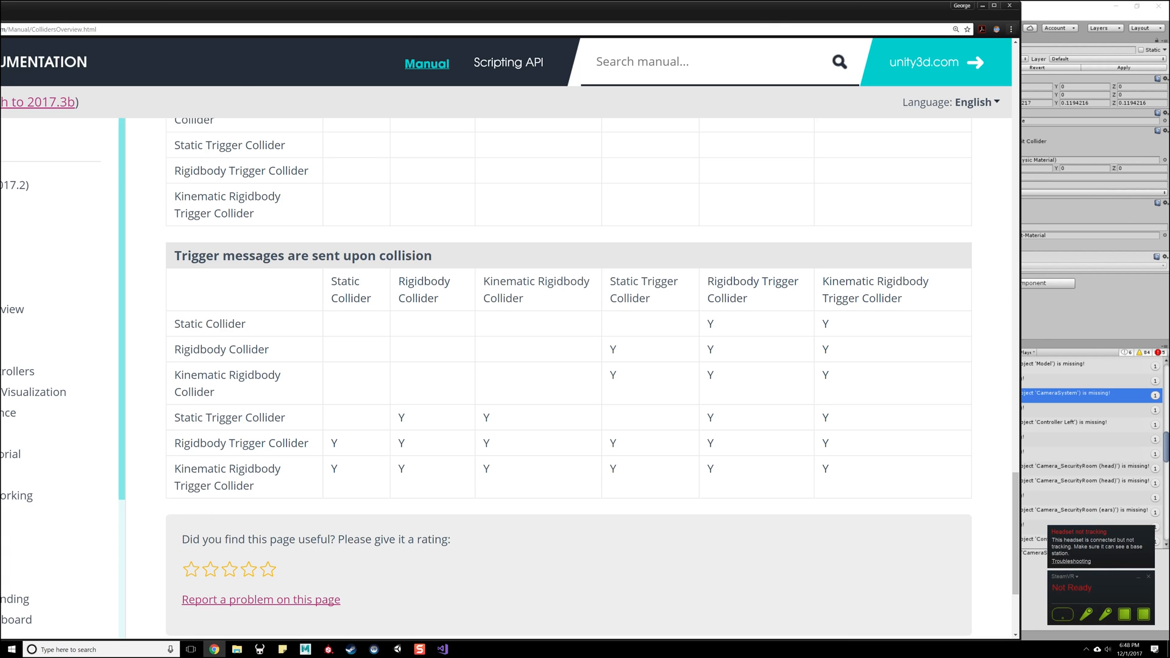
left_click(982, 5)
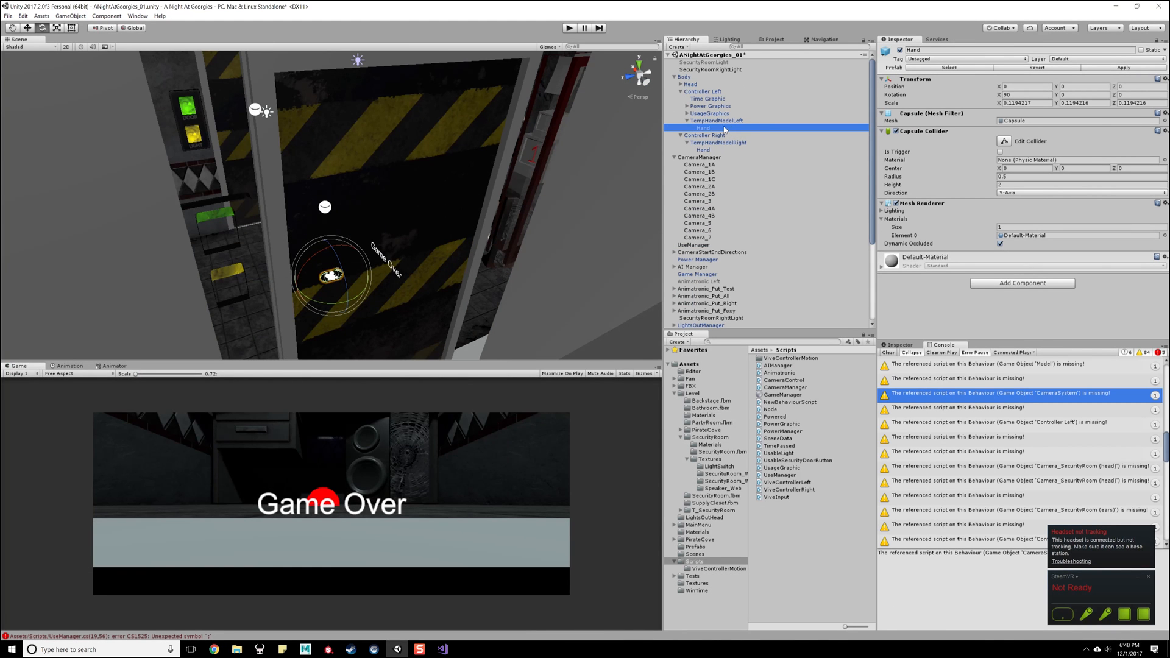
- Give both Hand objects a Rigidbody with Use Gravity off and Is Kinematic on
left_click(723, 150)
left_click(722, 129)
left_click(721, 149, "ctrl")
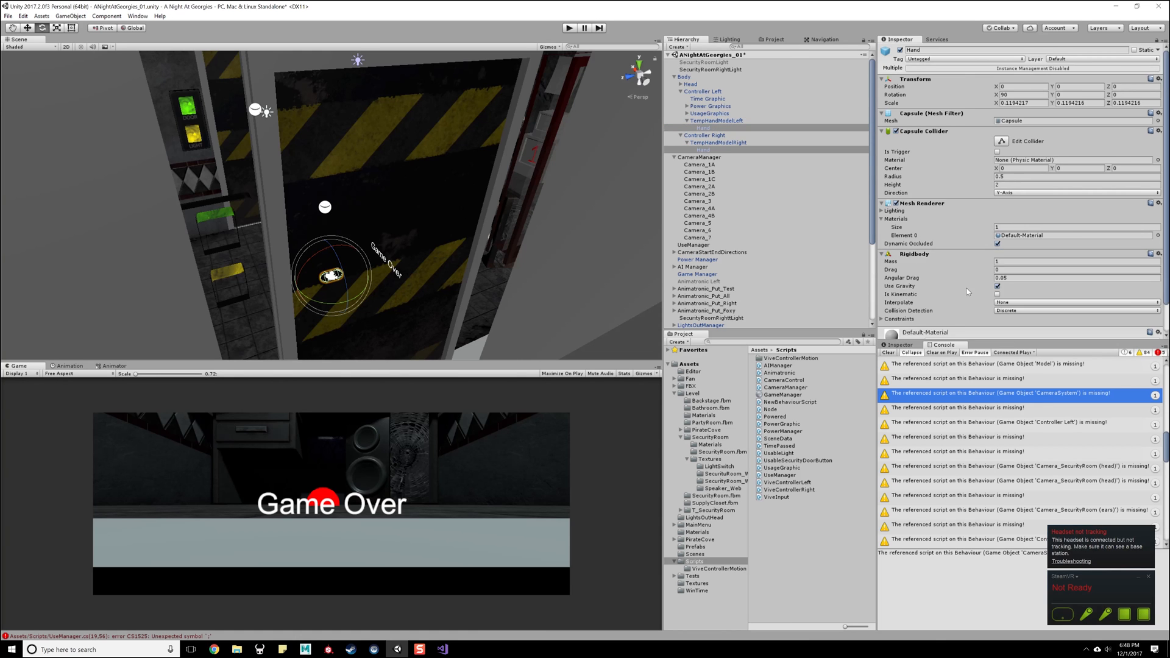
scroll(980, 284, "down", 2)
left_click(997, 255)
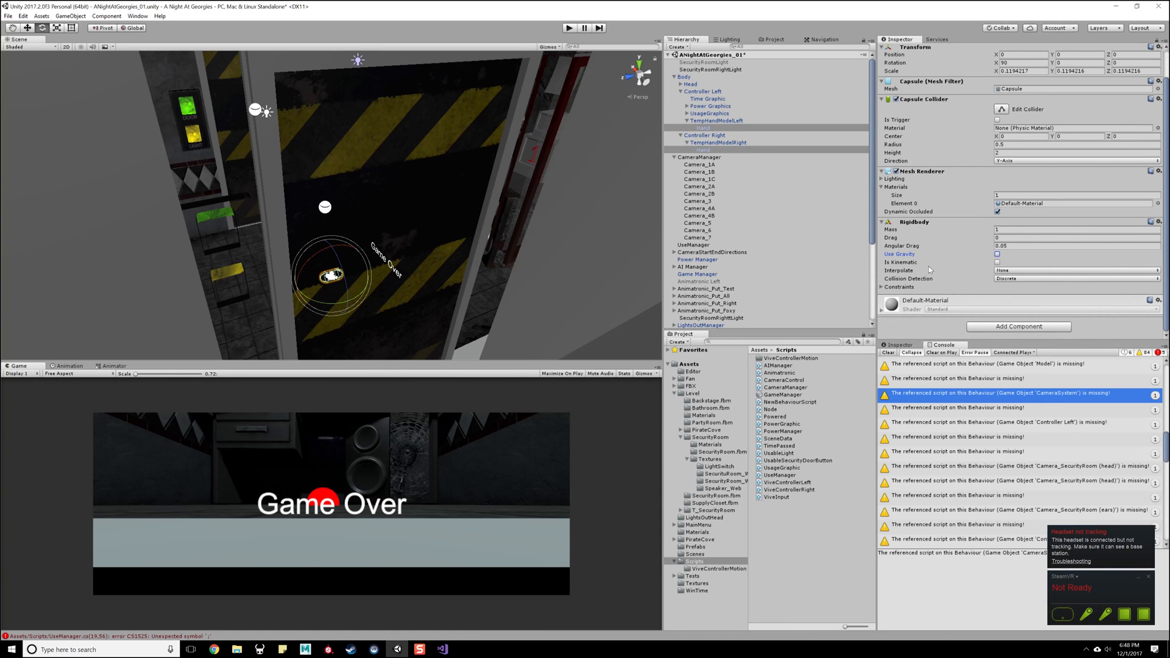
left_click(997, 262)
- Check the Rigidbody and collider settings on both Hand objects and their parent controller objects
left_click(702, 142)
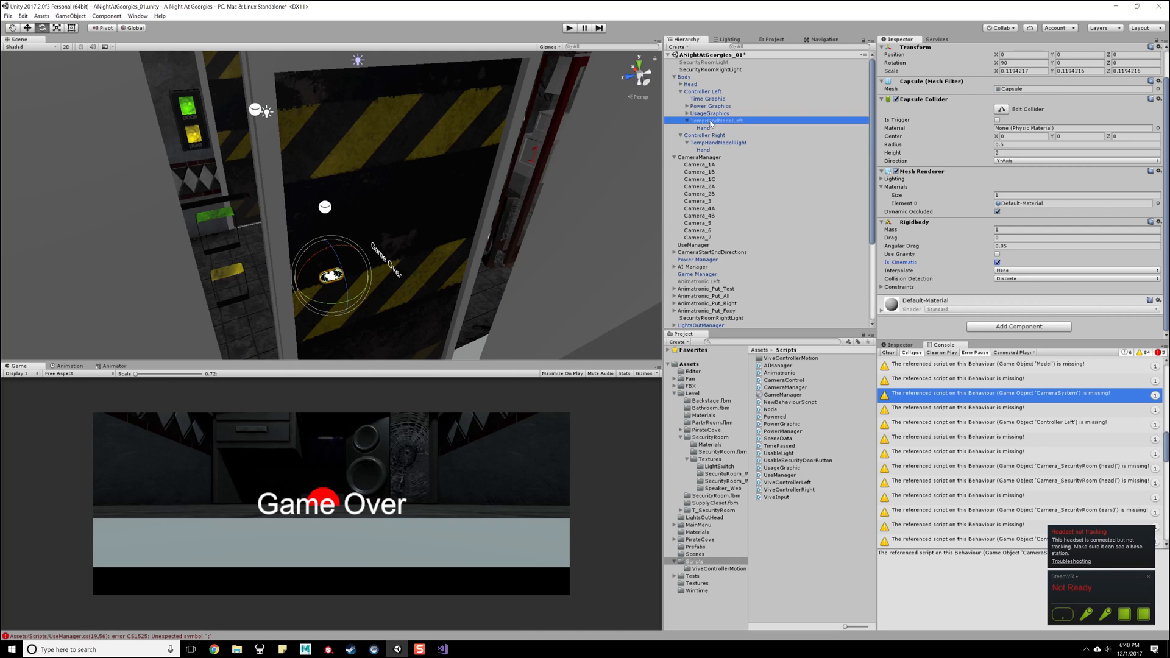
left_click(710, 150)
left_click(708, 142)
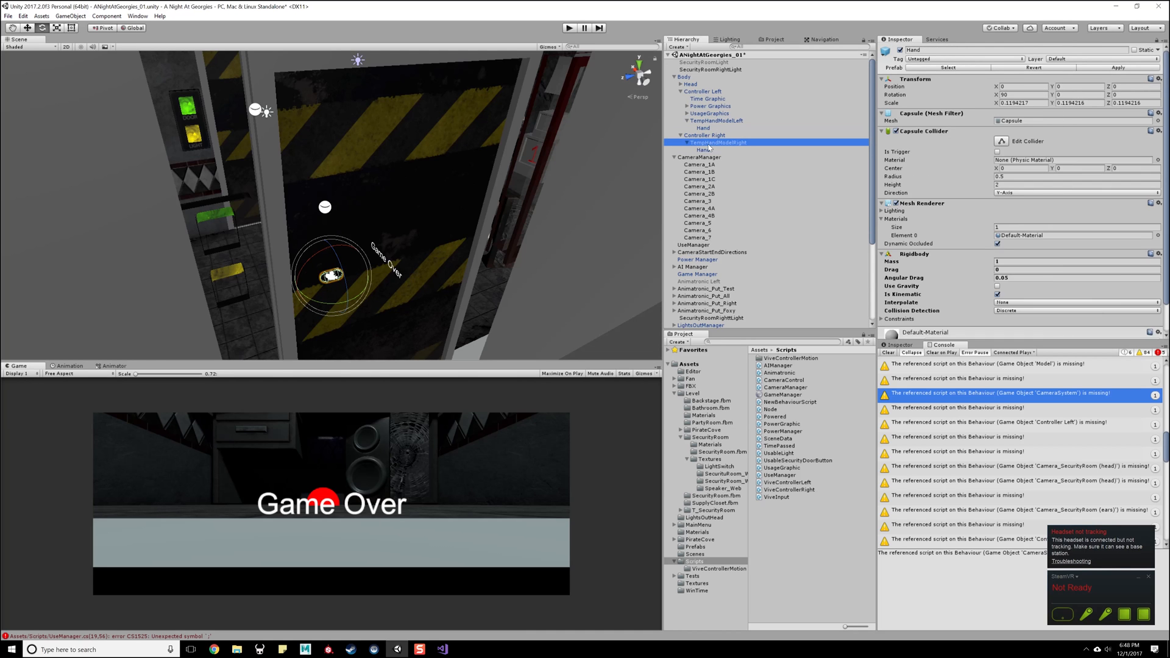
key("Up")
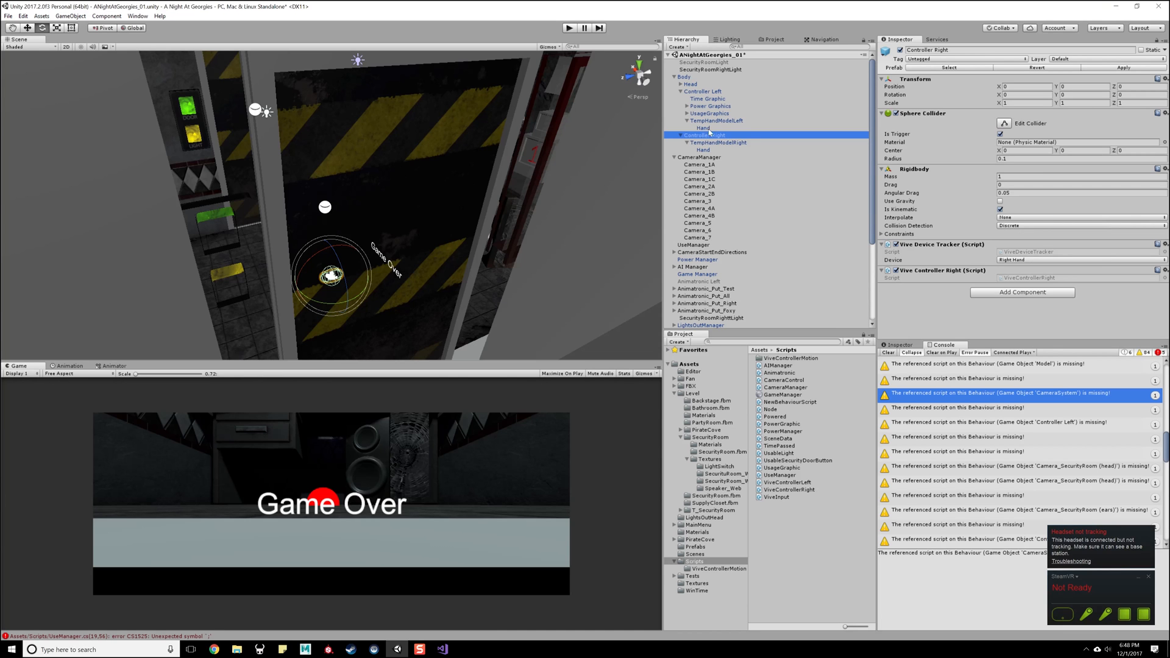
left_click(704, 152)
left_click(707, 121)
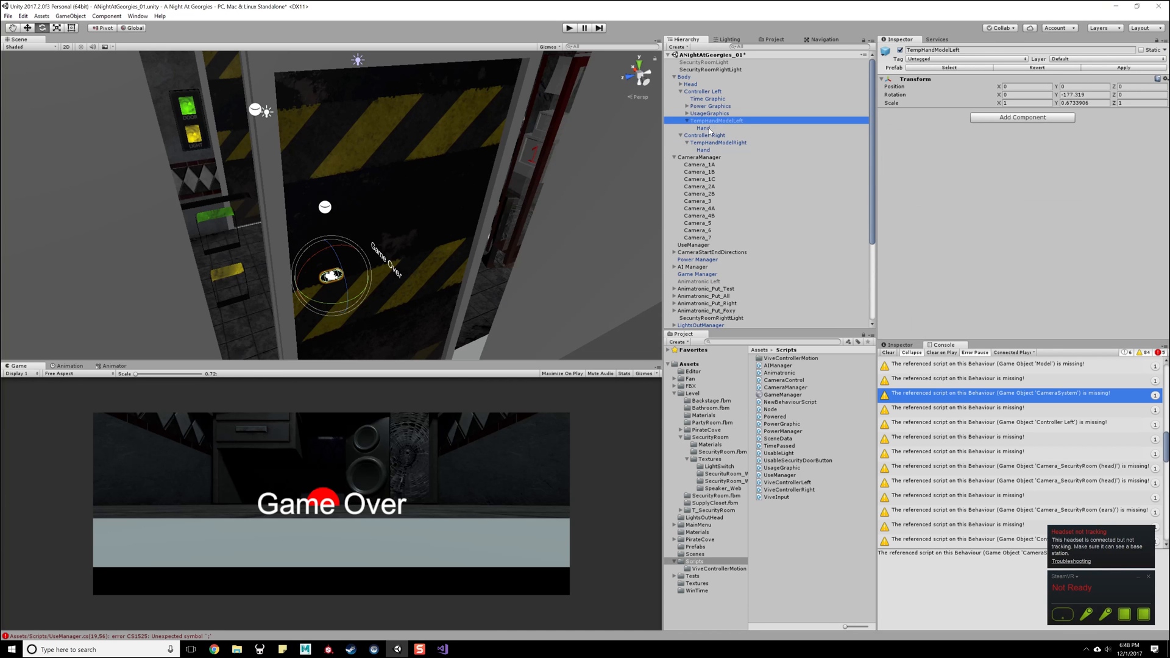
left_click(705, 128)
scroll(941, 284, "down", 2)
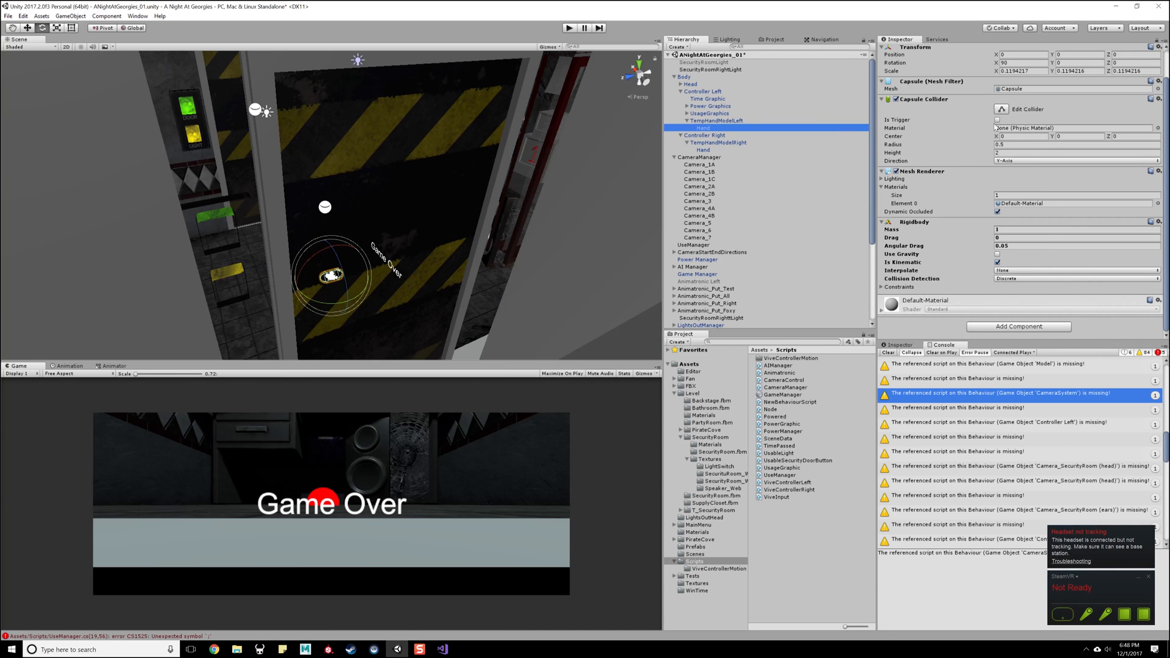
- Inspect the components on the green DOOR button beside the left security room door
left_click_drag(315, 229, 147, 220, "alt")
scroll(292, 220, "up", 5)
middle_click_drag(292, 219, 370, 218)
left_click_drag(370, 218, 305, 195, "alt")
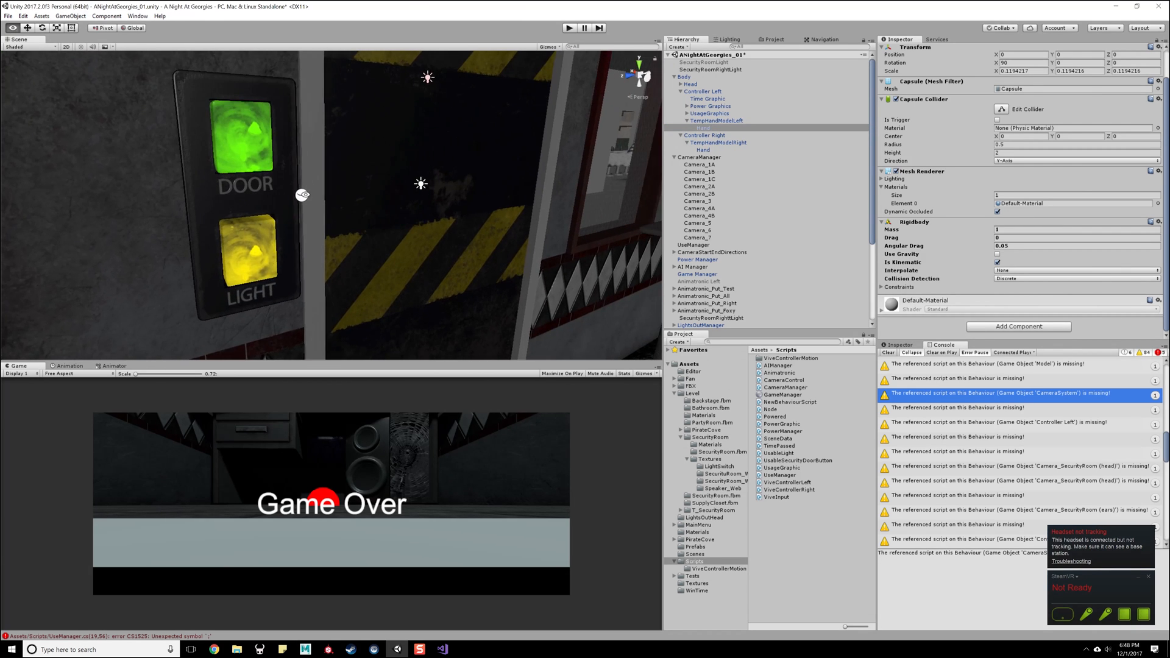
left_click(250, 174)
left_click(254, 145)
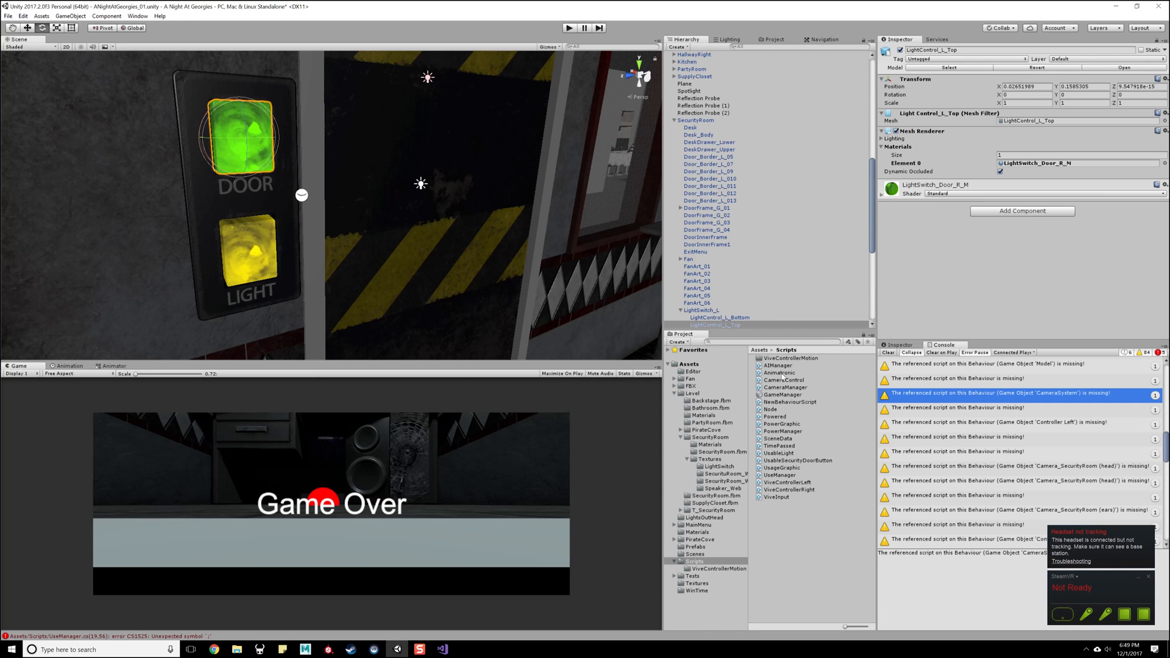
- Open the UsableLight script and review its OnPowerOutage, Use and Start methods
left_click(777, 454)
double_click(777, 454)
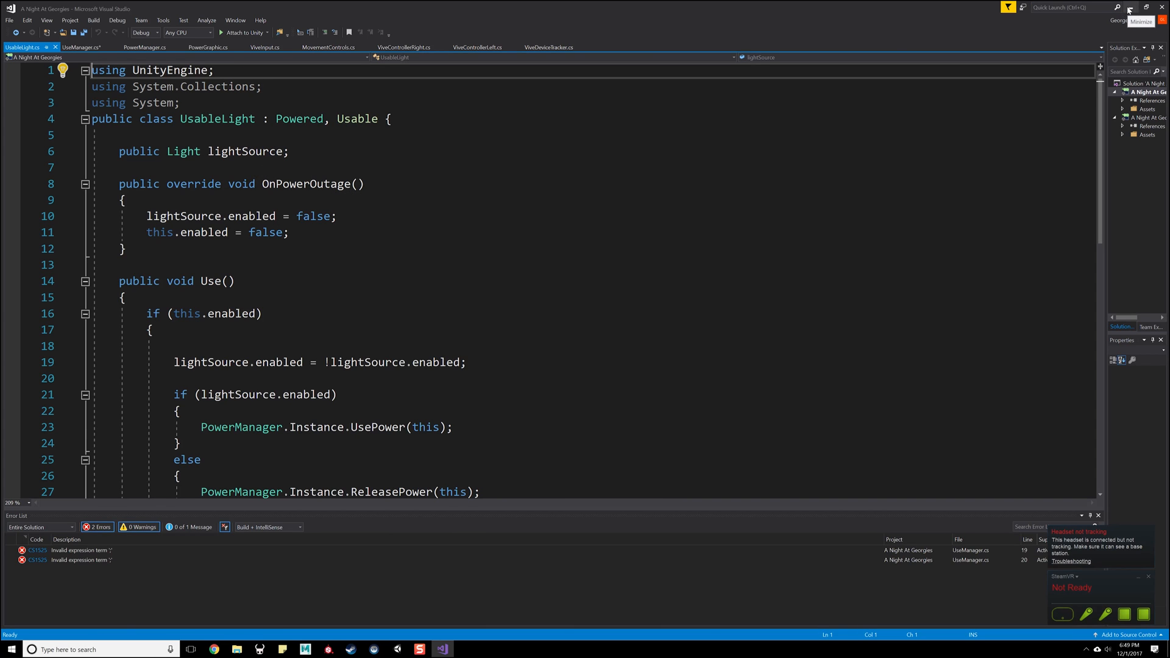
left_click(315, 181)
left_click(393, 249)
scroll(394, 252, "down", 5)
scroll(393, 254, "up", 1)
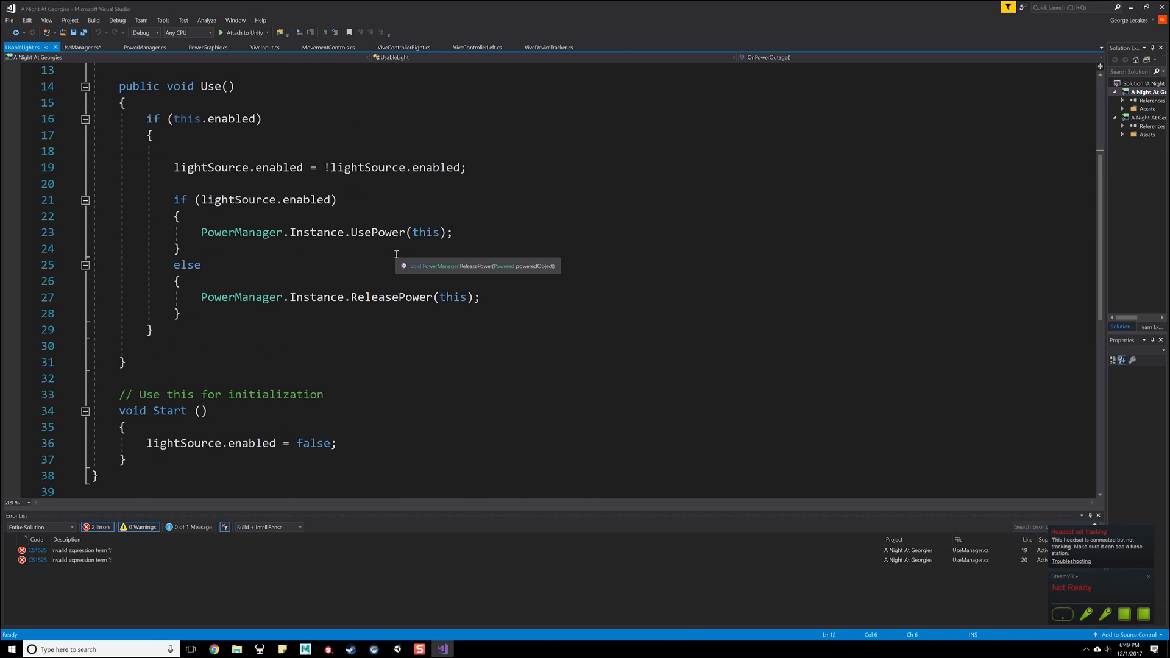
- Return to Unity, search the project assets for "door" and open the UsableSecurityDoorButton script
key("alt+Tab")
left_click(790, 416)
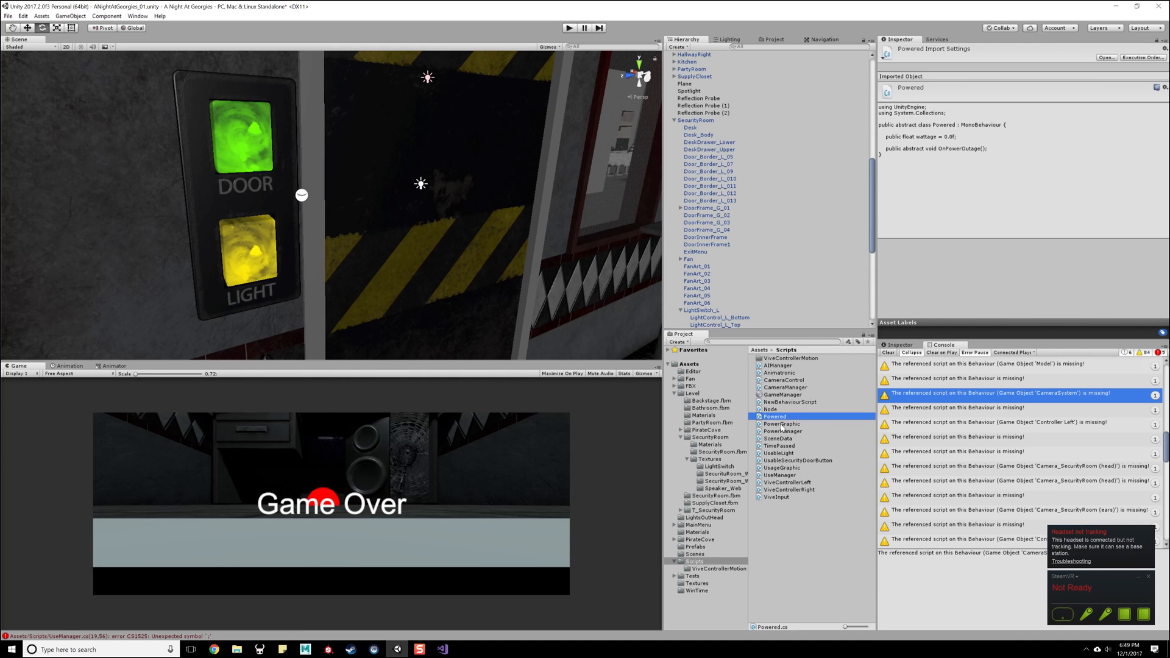
left_click(800, 342)
type("door")
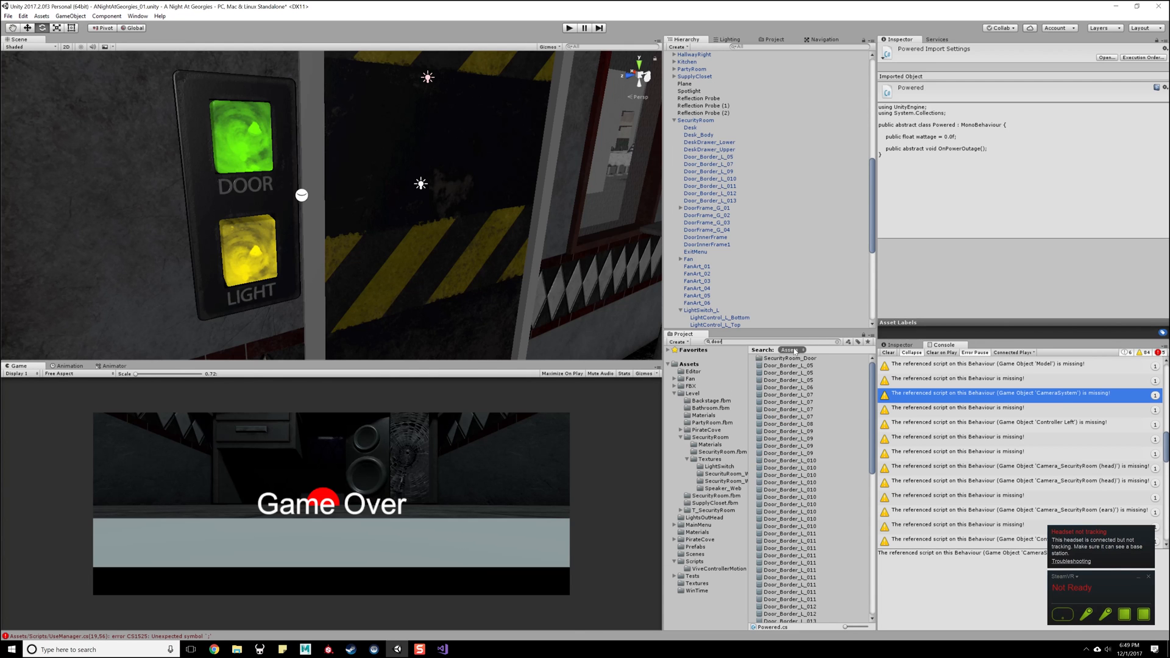
left_click_drag(872, 390, 898, 568)
left_click(804, 619)
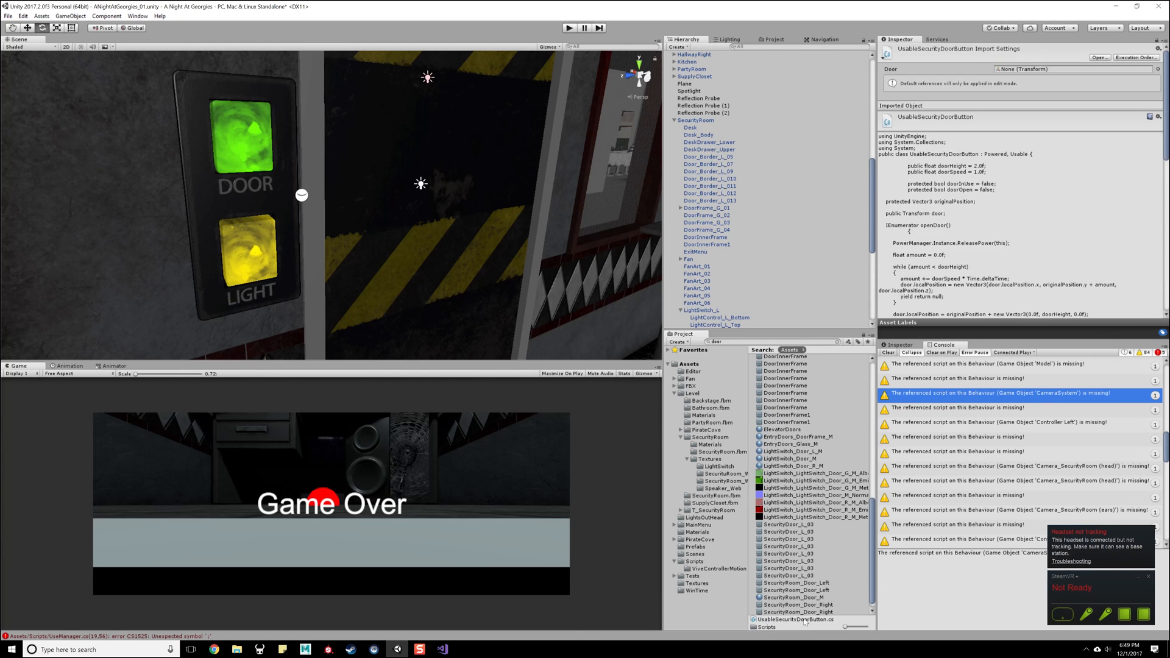
scroll(783, 533, "down", 1)
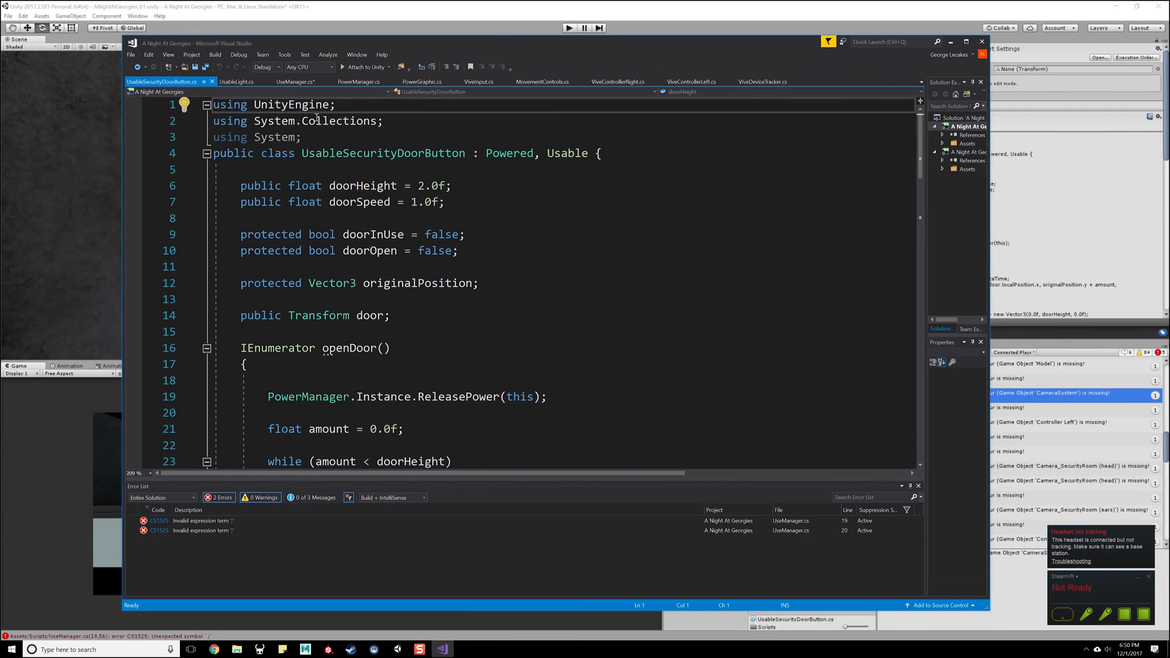
- Examine the UsableSecurityDoorButton class declaration and door fields, reading through to its Use and OnPowerOutage methods
left_click(512, 153)
left_click(558, 195)
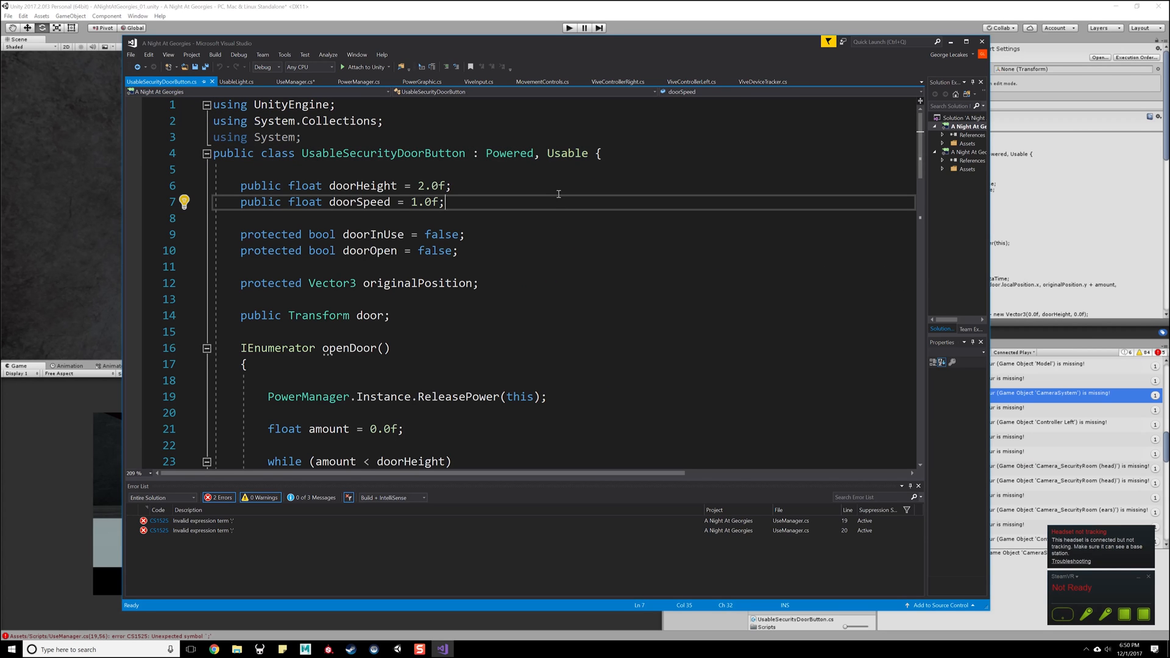
left_click(510, 153)
left_click(523, 189)
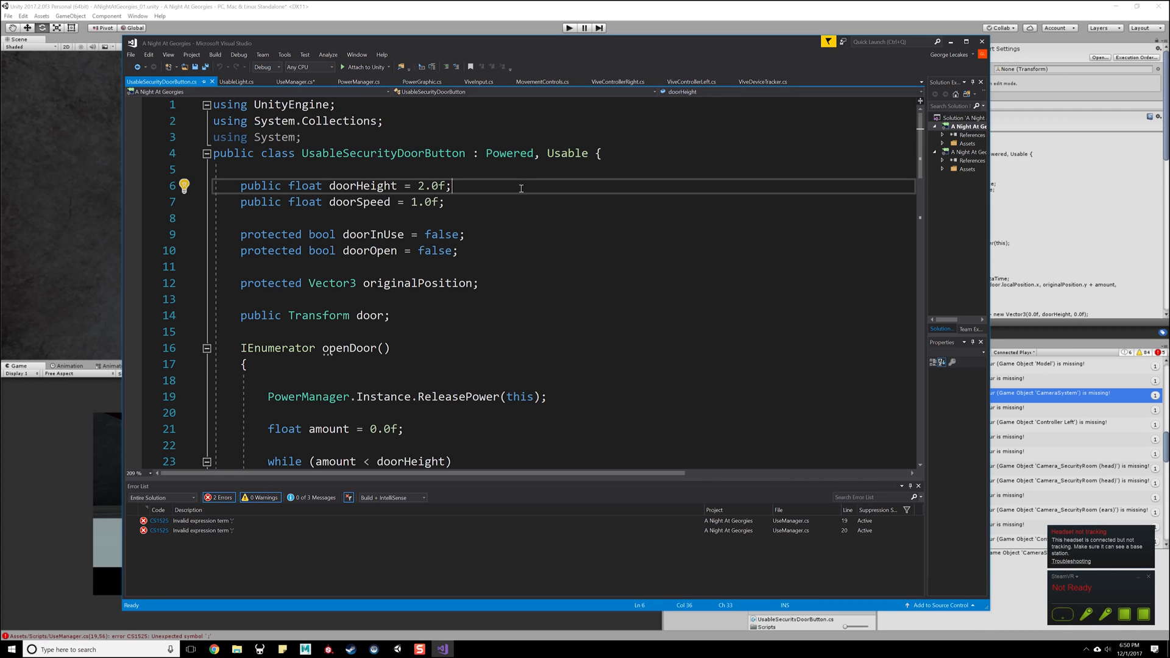
scroll(377, 351, "down", 11)
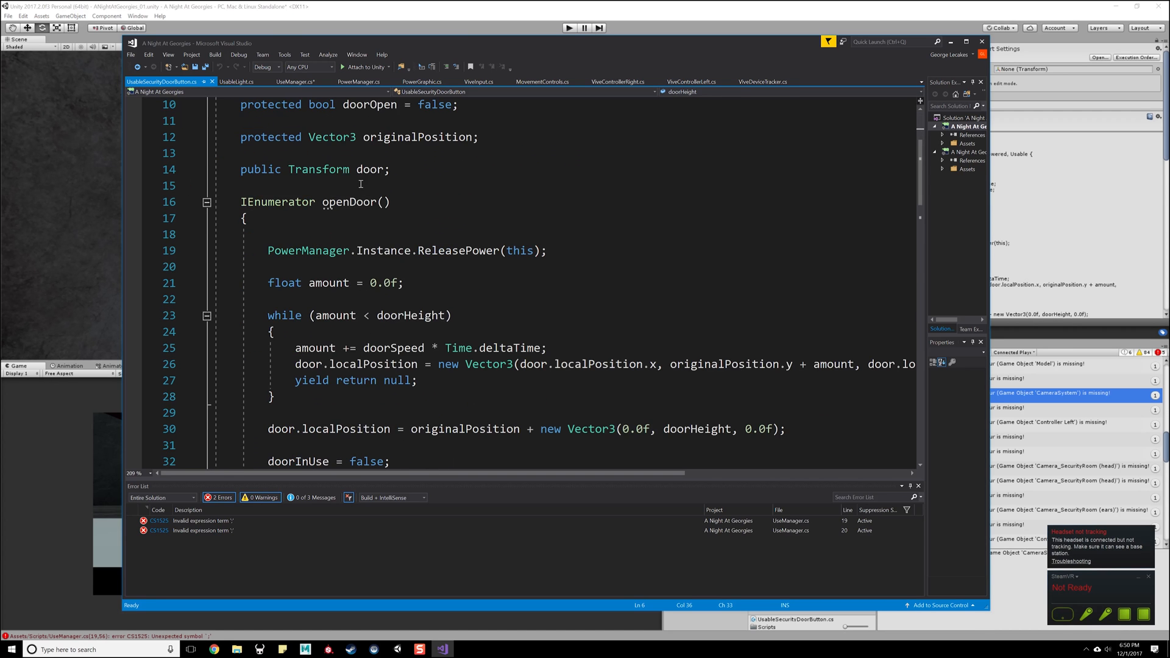
scroll(361, 288, "down", 5)
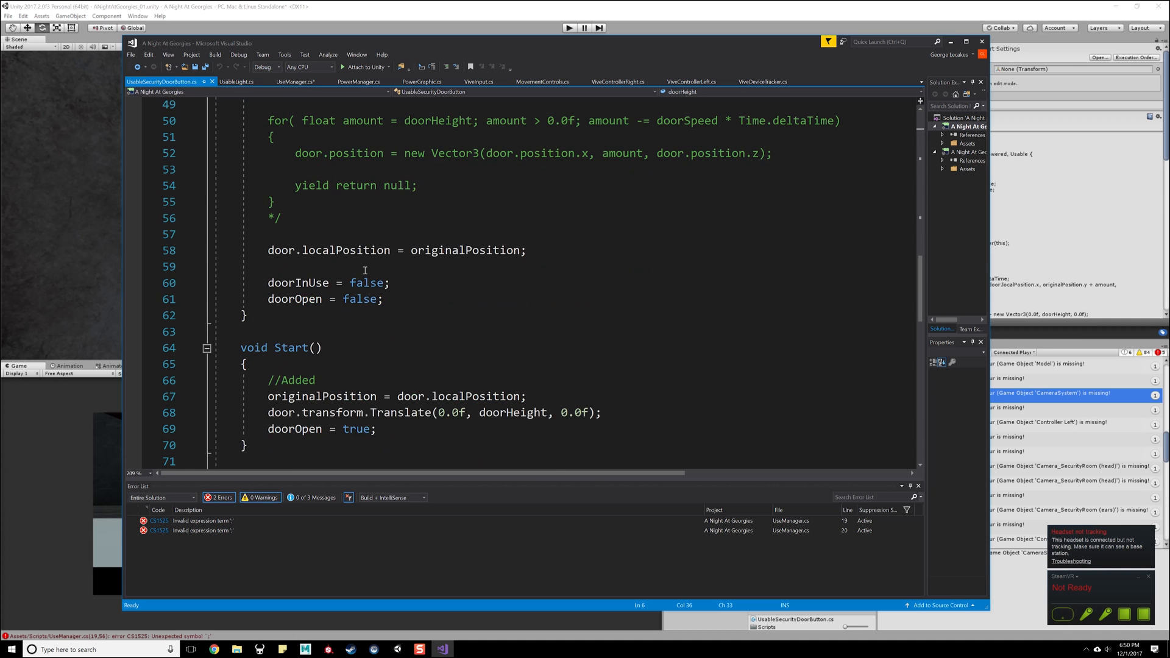
scroll(373, 279, "down", 7)
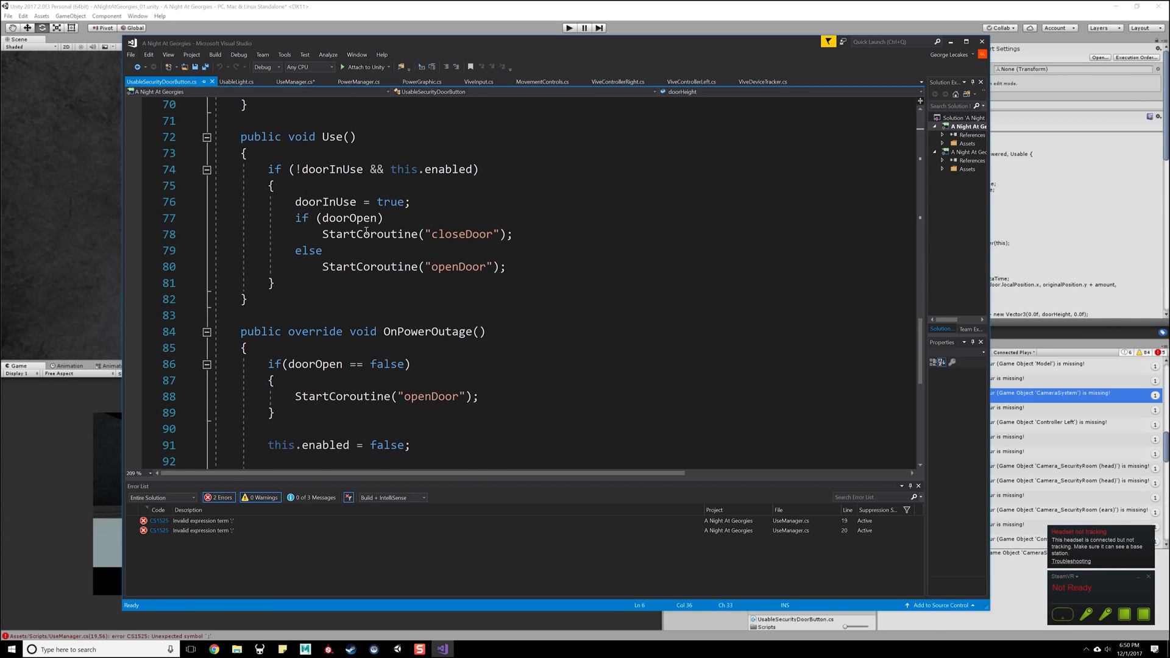
- Compare how the openDoor and closeDoor coroutines handle power and door movement, then return to Unity
scroll(366, 230, "up", 15)
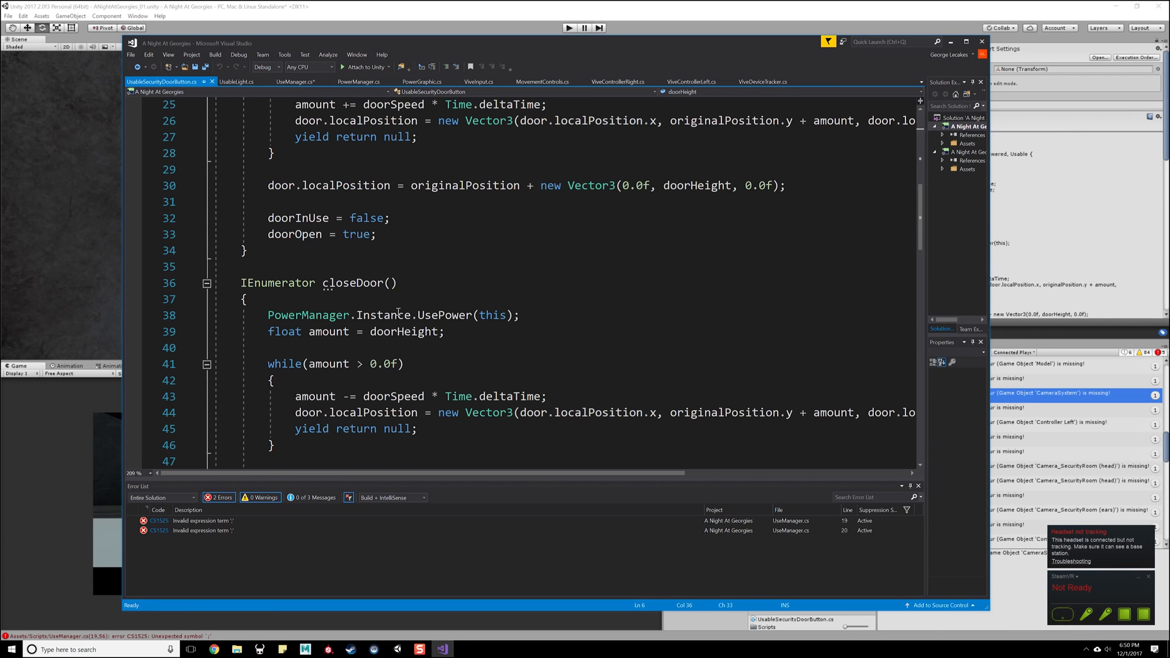
scroll(398, 312, "down", 20)
scroll(402, 266, "up", 4)
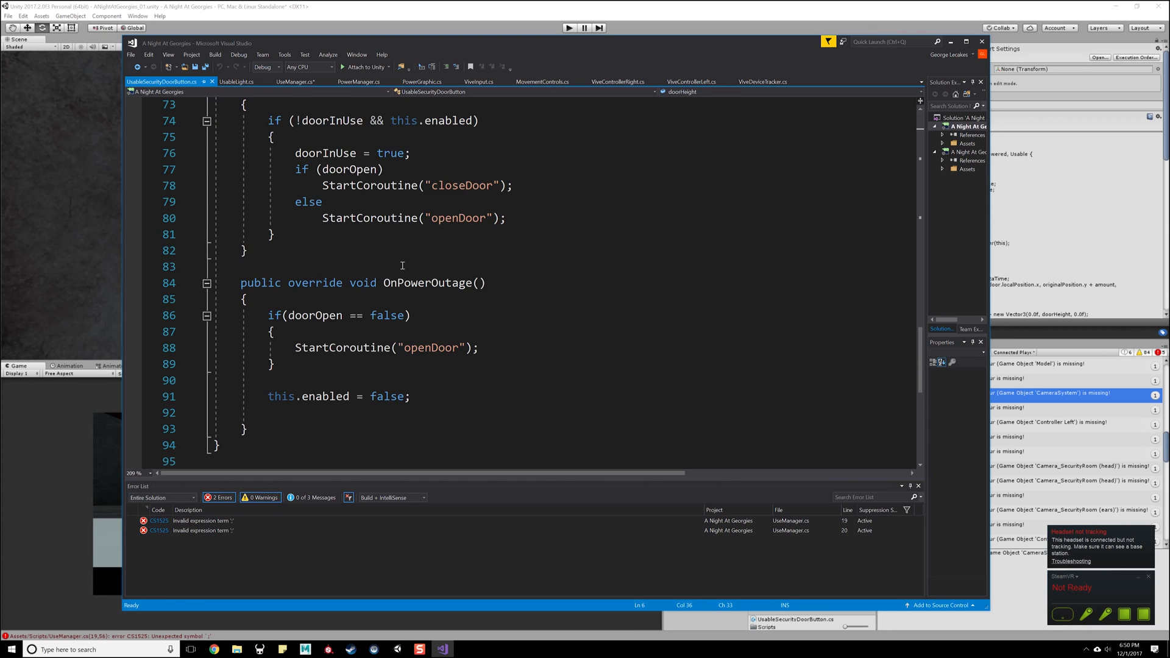
scroll(402, 265, "up", 3)
scroll(445, 309, "down", 2)
scroll(444, 309, "up", 4)
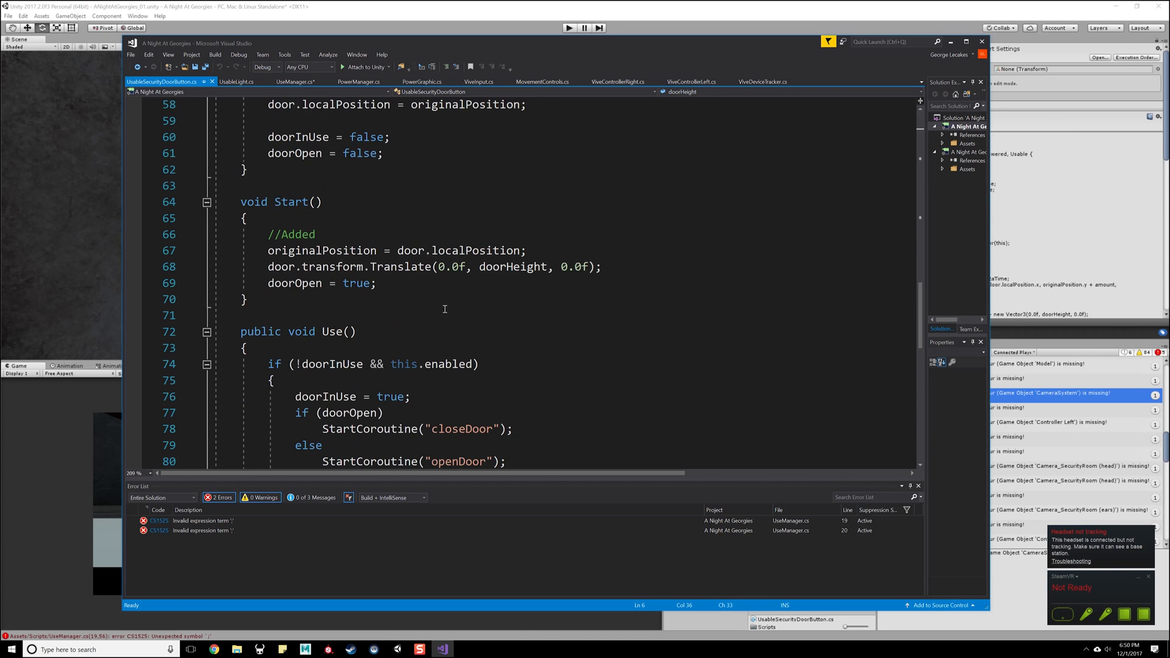
scroll(445, 309, "up", 3)
scroll(604, 249, "up", 12)
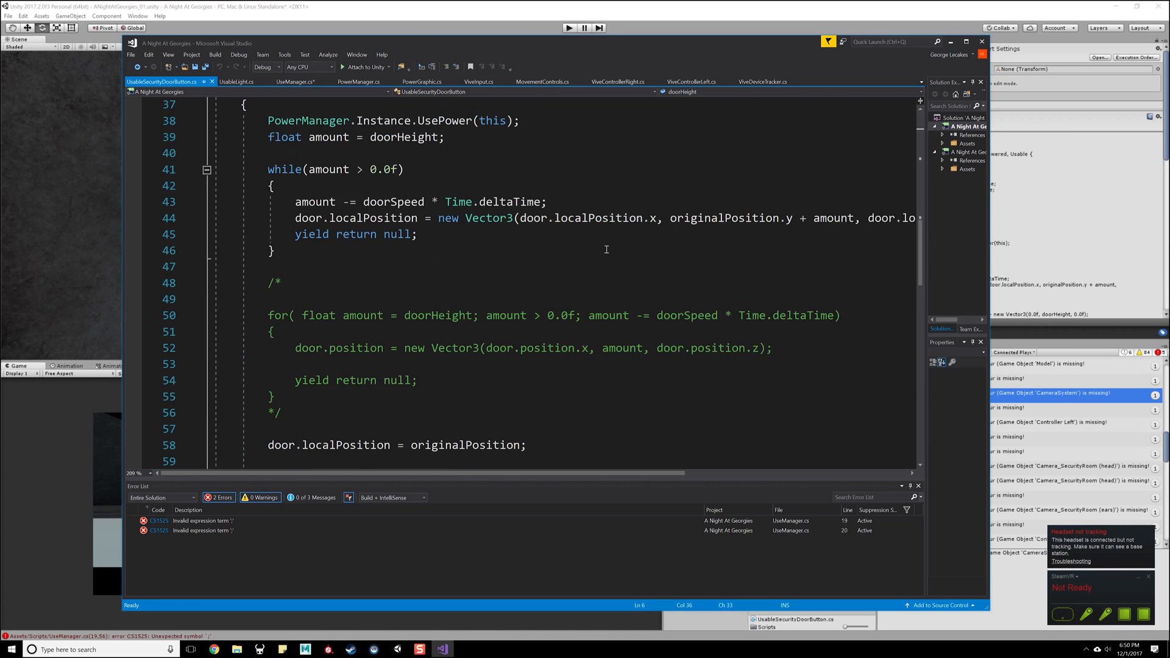
scroll(604, 248, "up", 4)
scroll(486, 283, "down", 5)
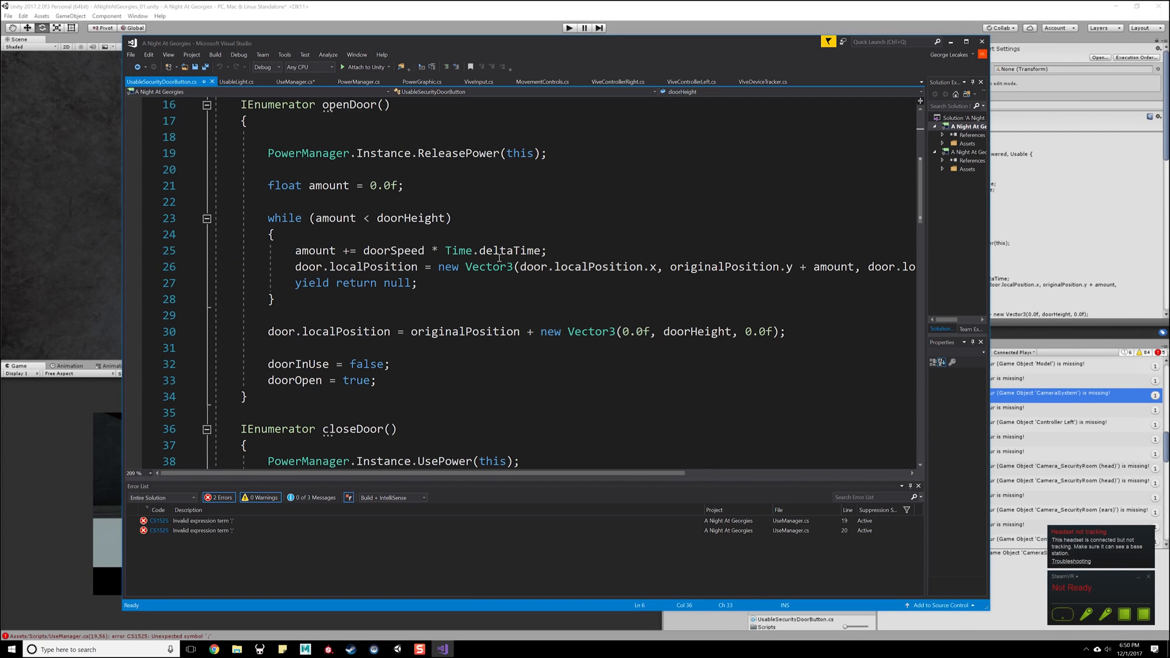
scroll(412, 143, "up", 5)
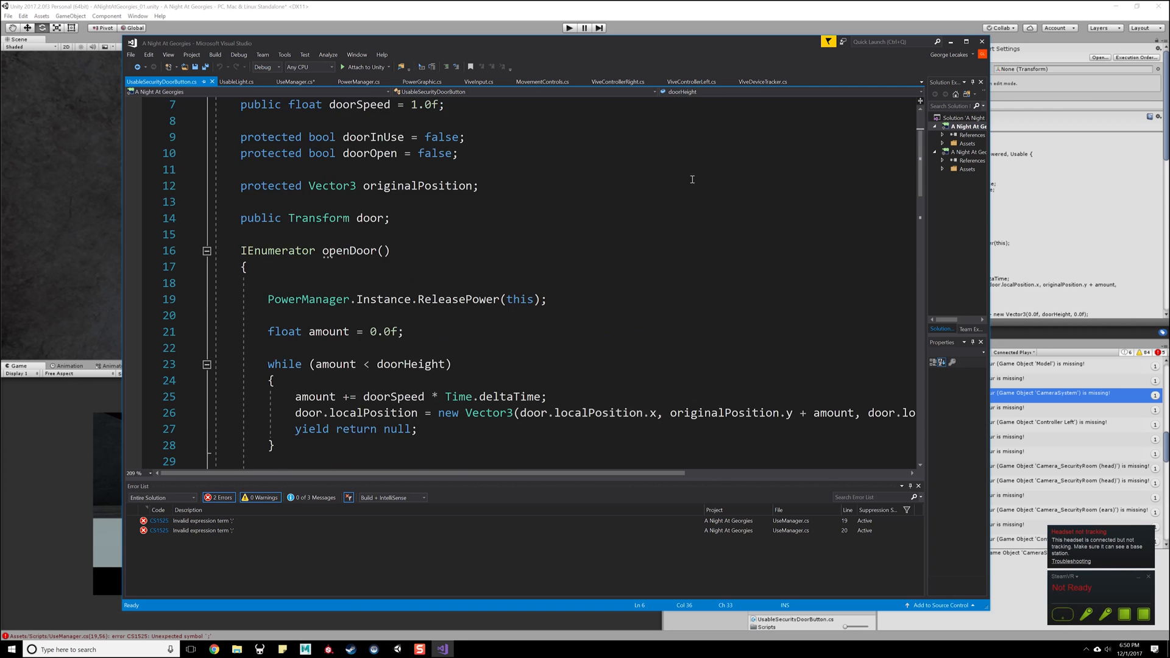
left_click(951, 42)
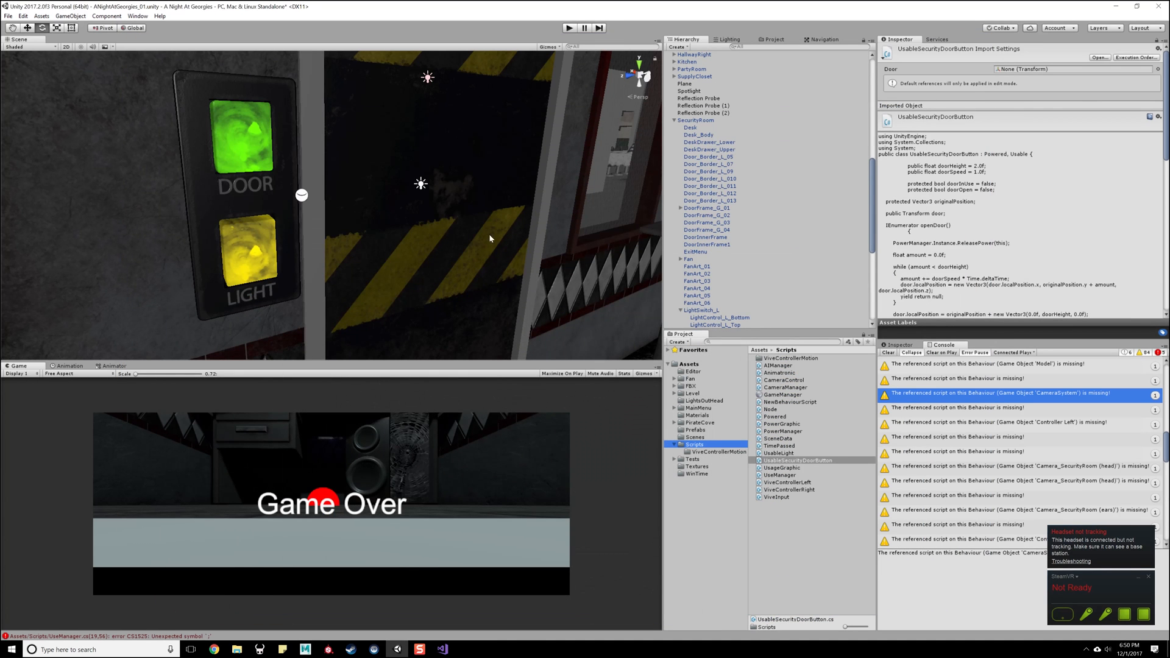
- Try adding the UsableSecurityDoorButton script to both SecurityRoom_Door_Left and SecurityRoom_Door_Right
left_click(452, 256)
left_click(456, 265)
left_click_drag(527, 235, 471, 247, "alt")
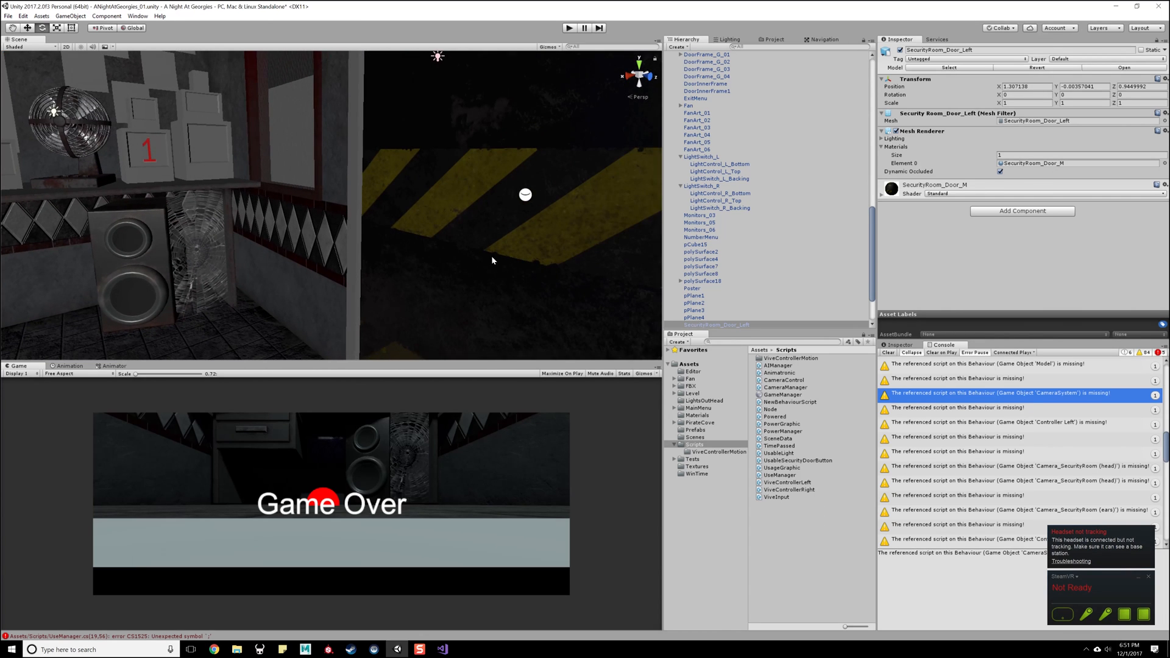
left_click(521, 278)
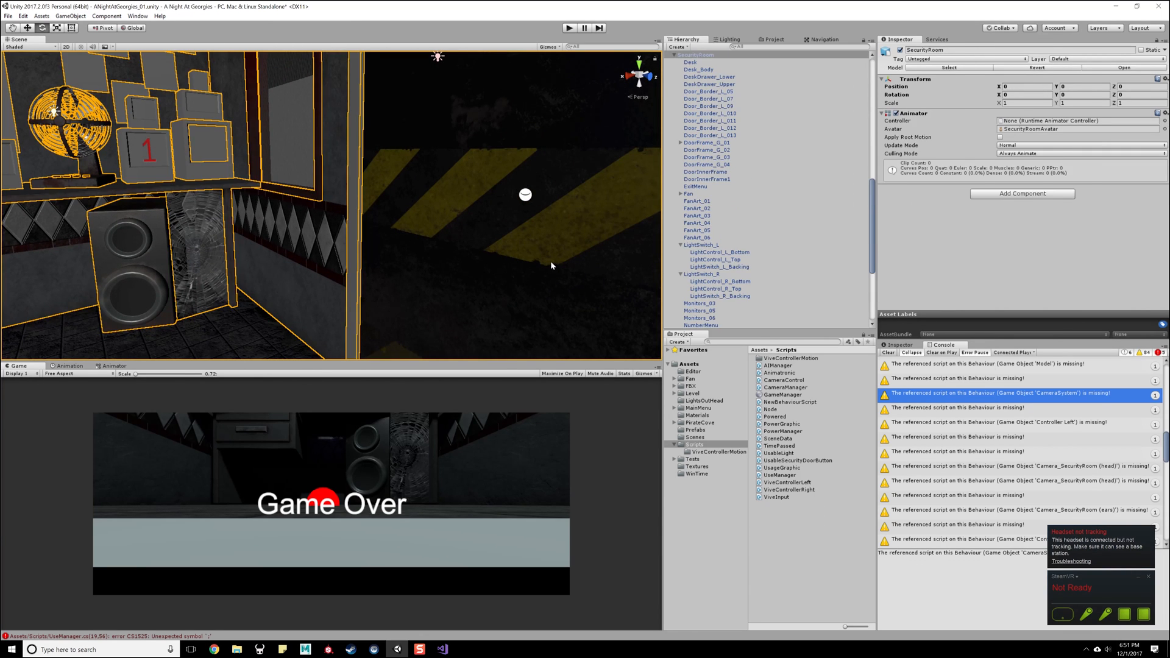
left_click(517, 297)
scroll(752, 273, "down", 3)
left_click(750, 267, "ctrl")
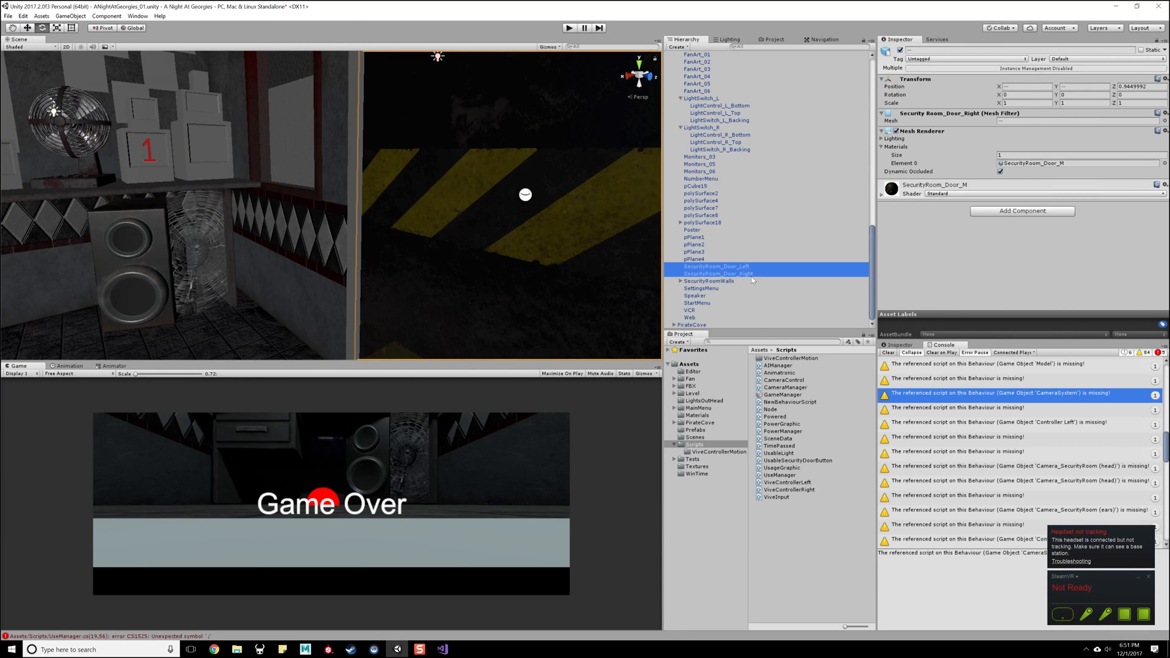
left_click_drag(780, 461, 956, 203)
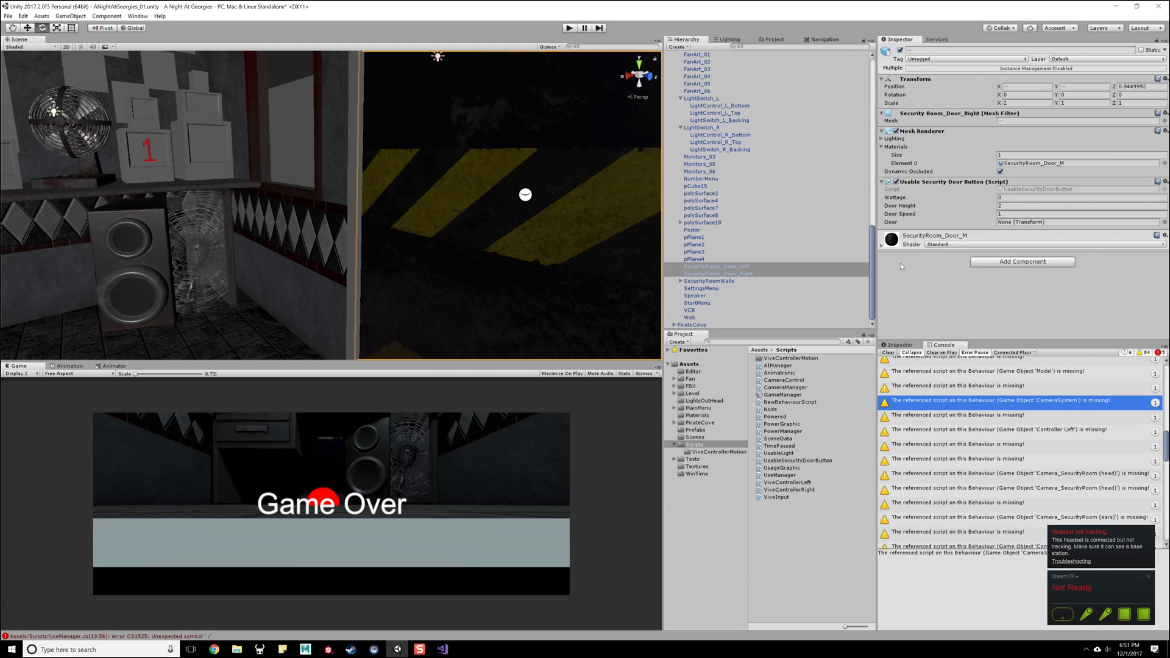
key("ctrl+z")
- Add the UsableSecurityDoorButton script to both green DOOR buttons, LightControl_L_Top and LightControl_R_Top
left_click_drag(327, 230, 473, 220, "alt")
middle_click_drag(473, 221, 457, 235)
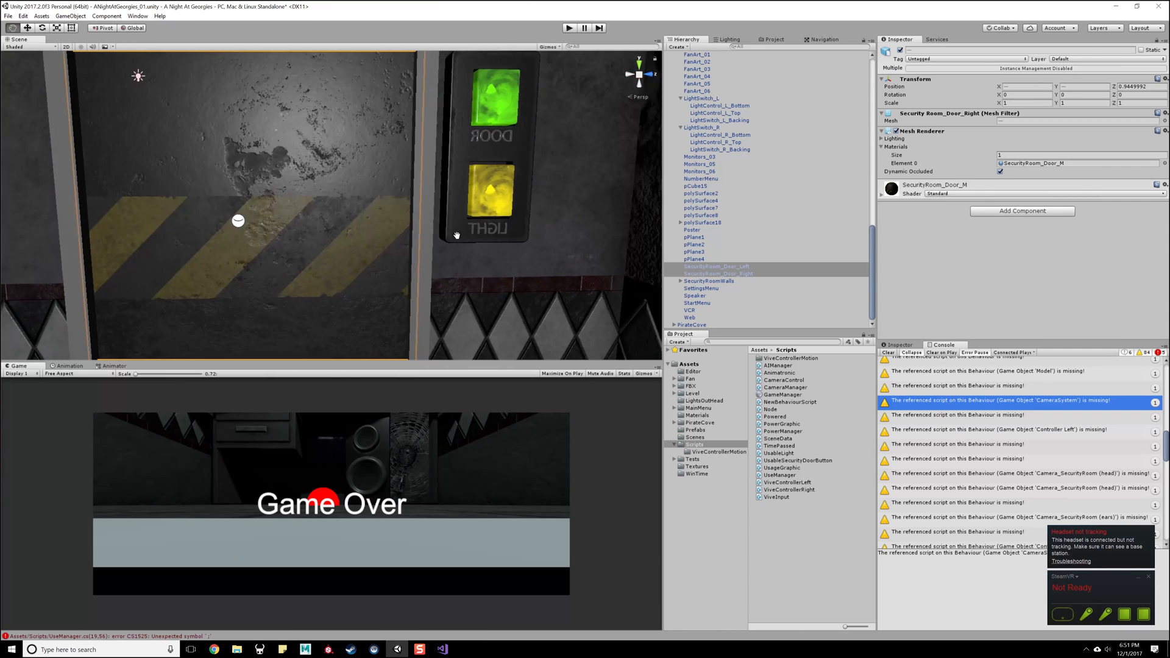
left_click_drag(456, 235, 421, 232, "alt")
left_click(500, 91)
left_click(500, 92)
left_click_drag(250, 219, 209, 235, "alt")
middle_click_drag(209, 235, 339, 225)
left_click_drag(340, 225, 175, 230, "alt")
middle_click_drag(175, 230, 479, 251)
middle_click_drag(304, 159, 316, 185)
left_click(280, 123, "shift")
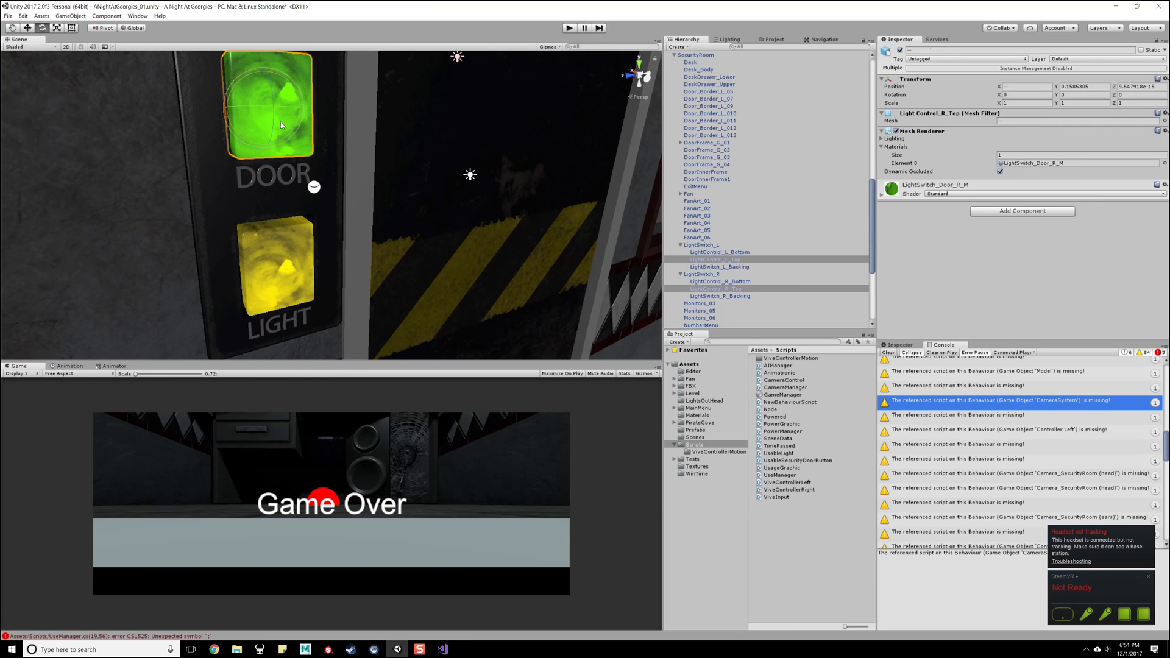
left_click_drag(781, 462, 1027, 285)
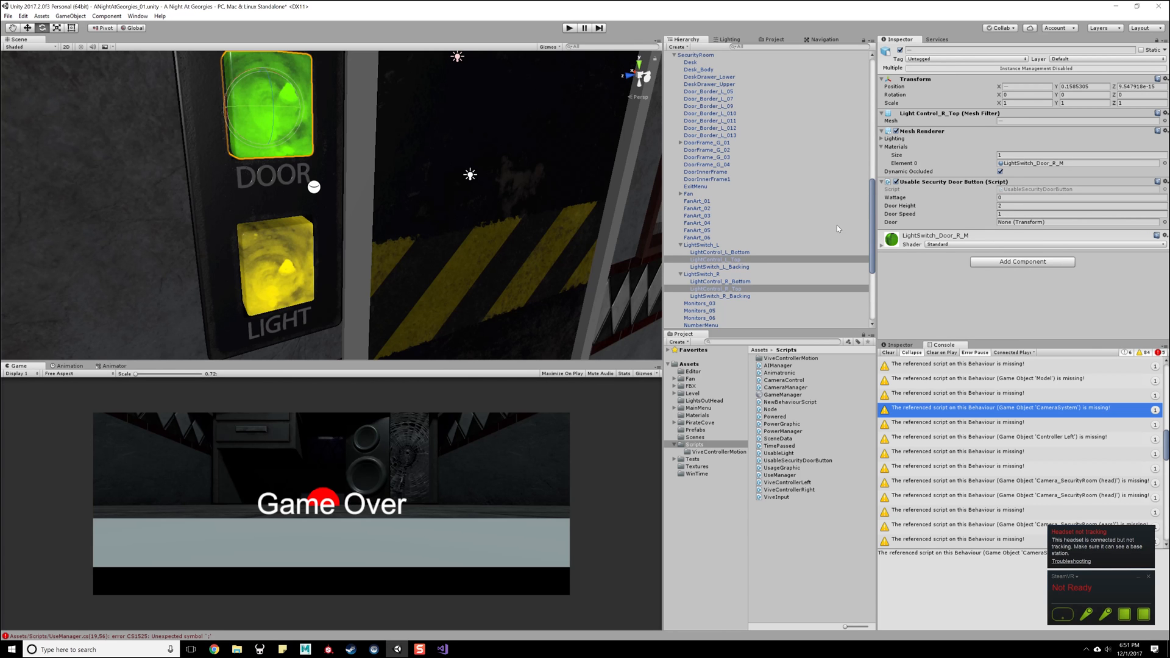
- Lock the Inspector on LightControl_L_Top and assign SecurityRoom_Door_Left as its script's Door
middle_click_drag(553, 164, 482, 200, "alt")
mouse_move(482, 200)
left_mouse_down("alt")
mouse_move(482, 178)
mouse_move(488, 209)
left_mouse_up("alt")
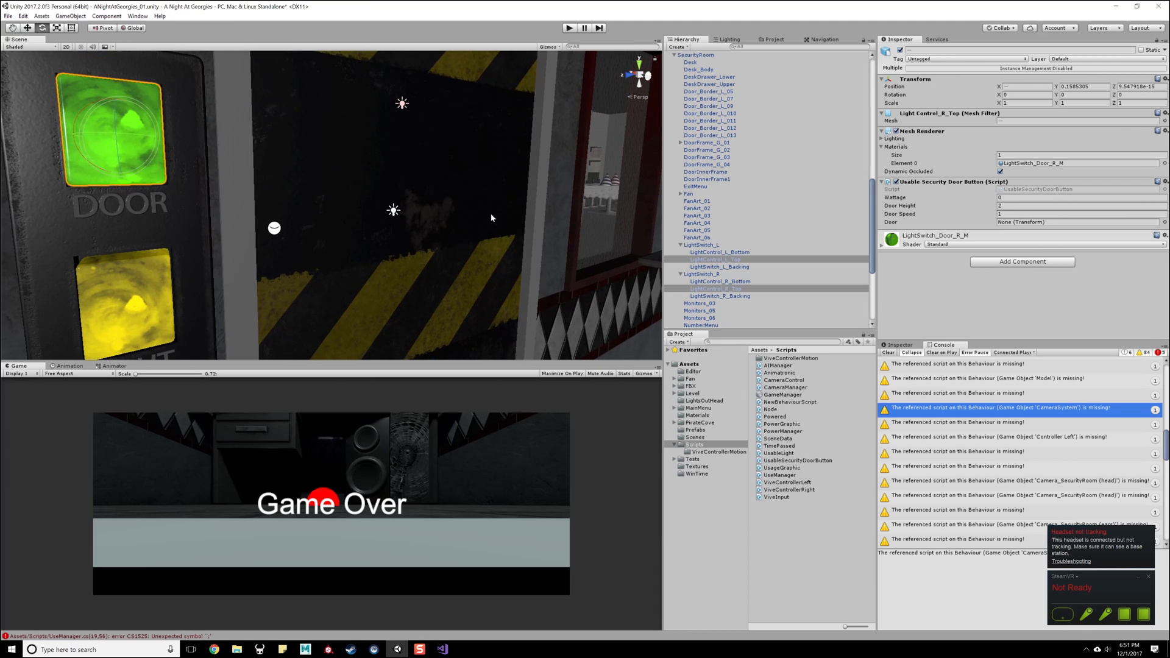
left_click(724, 260)
left_click(1156, 42)
left_click_drag(405, 174, 457, 206, "alt")
middle_click_drag(457, 206, 223, 148, "alt")
left_click_drag(223, 148, 443, 257, "alt")
left_click(482, 190)
left_click(509, 188)
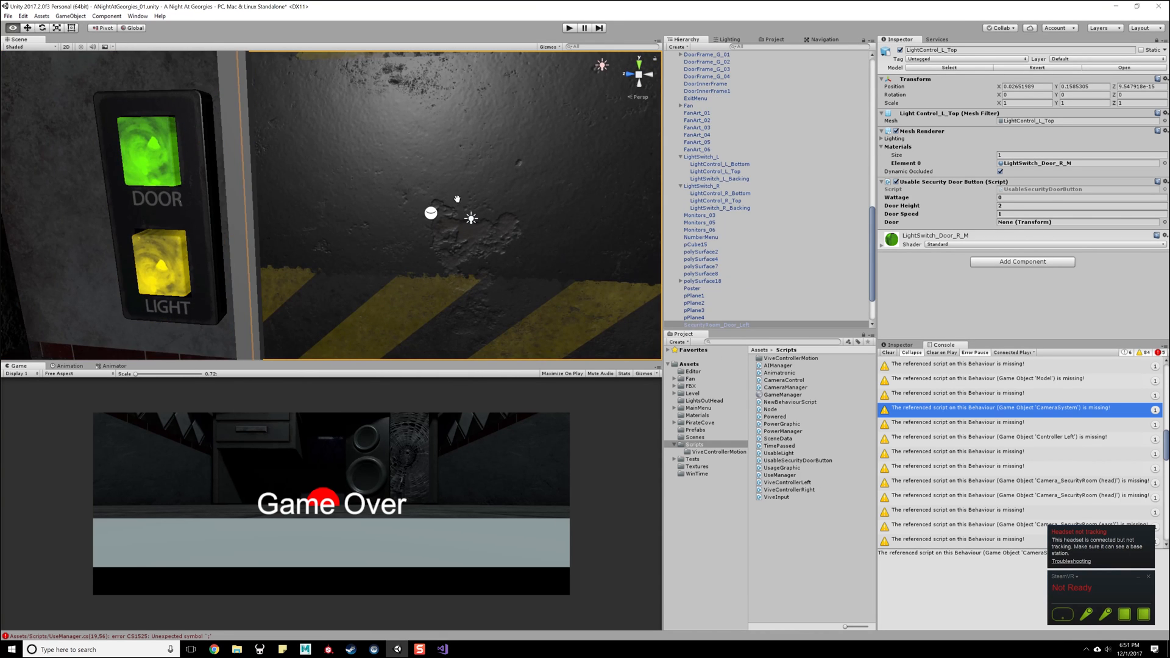
middle_click_drag(458, 200, 499, 170, "alt")
left_click_drag(498, 171, 540, 174, "alt")
scroll(766, 262, "down", 1)
left_click_drag(754, 297, 1054, 223)
- Switch the locked Inspector to LightControl_R_Top and assign SecurityRoom_Door_Right as its script's Door
left_click_drag(488, 233, 440, 186, "alt")
scroll(441, 186, "up", 5)
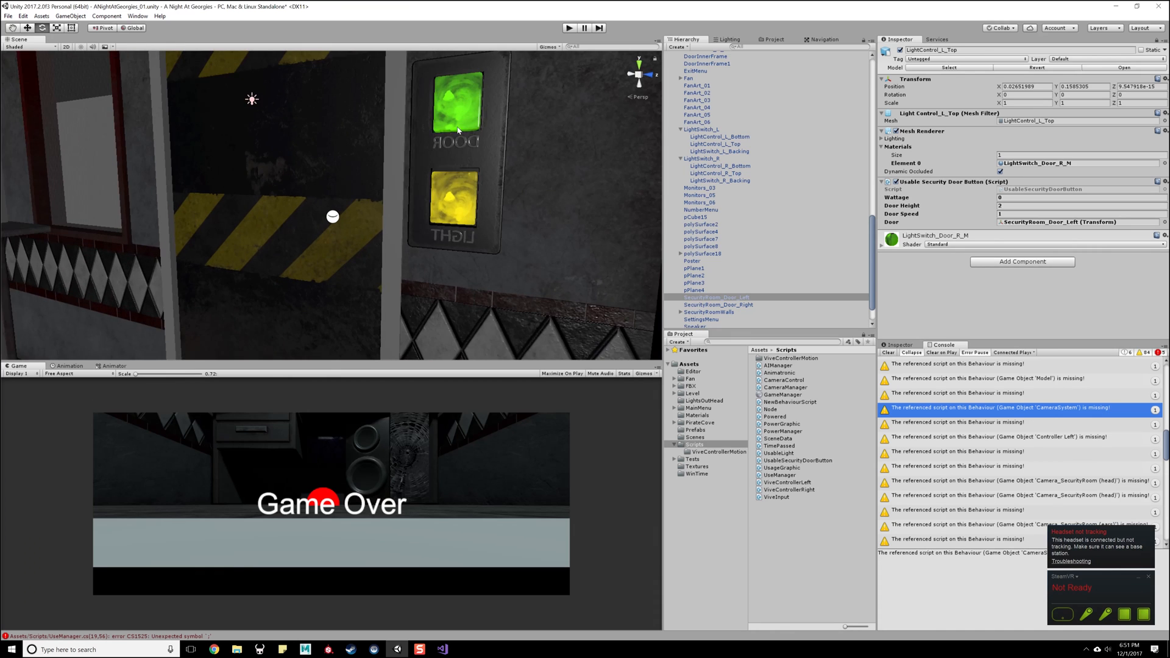
left_click(458, 108)
left_click(458, 109)
left_click_drag(512, 238, 456, 250, "alt")
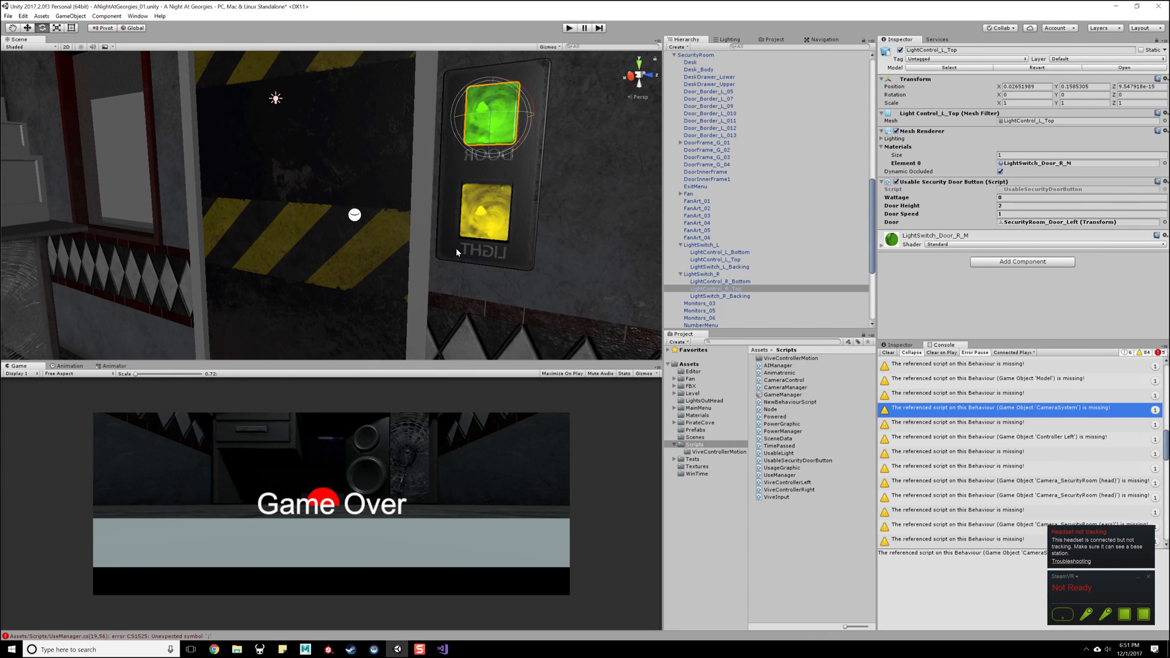
key("w")
scroll(456, 250, "down", 4)
middle_click_drag(345, 184, 389, 188)
left_click(387, 168)
left_click(387, 170)
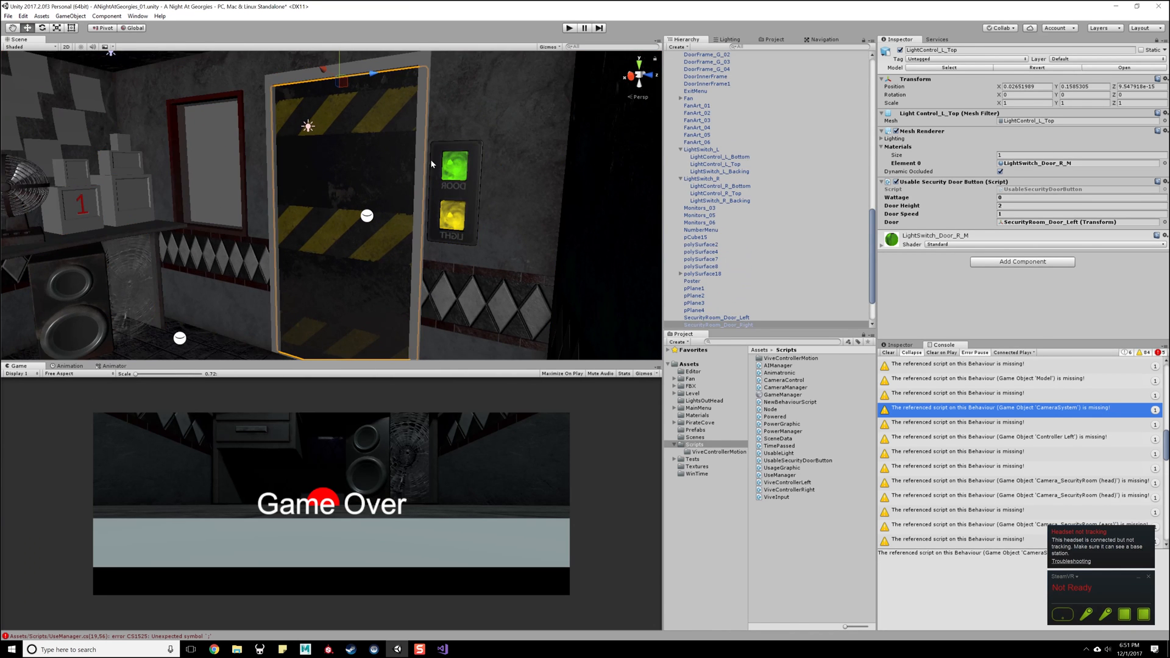
left_click(454, 166)
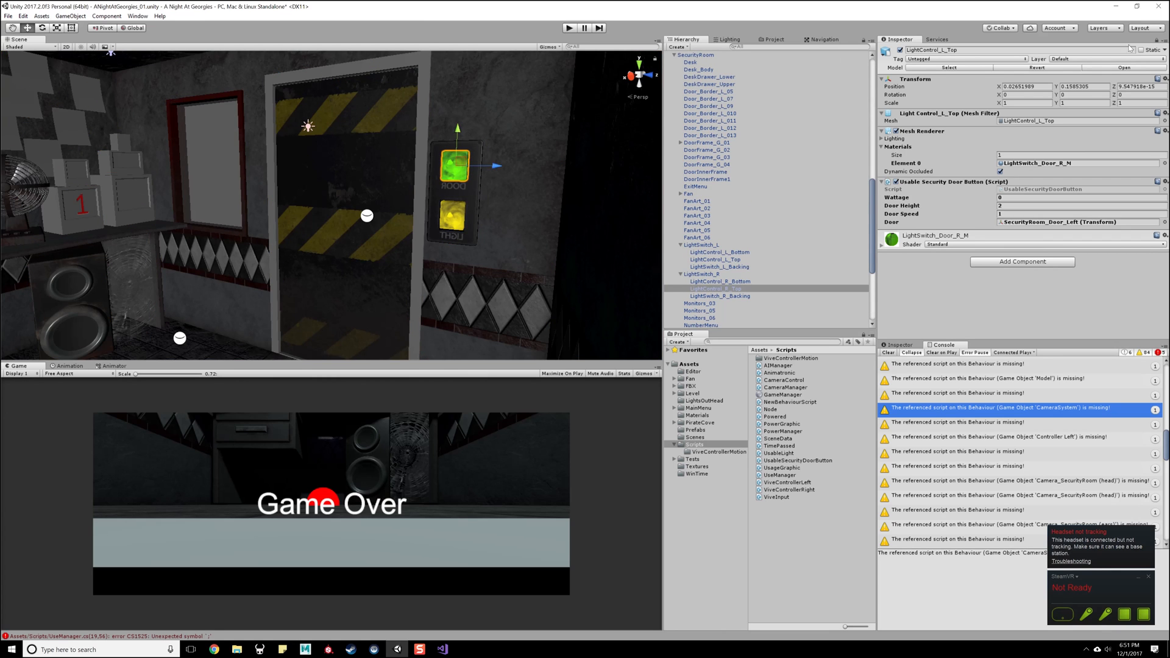
left_click(361, 158)
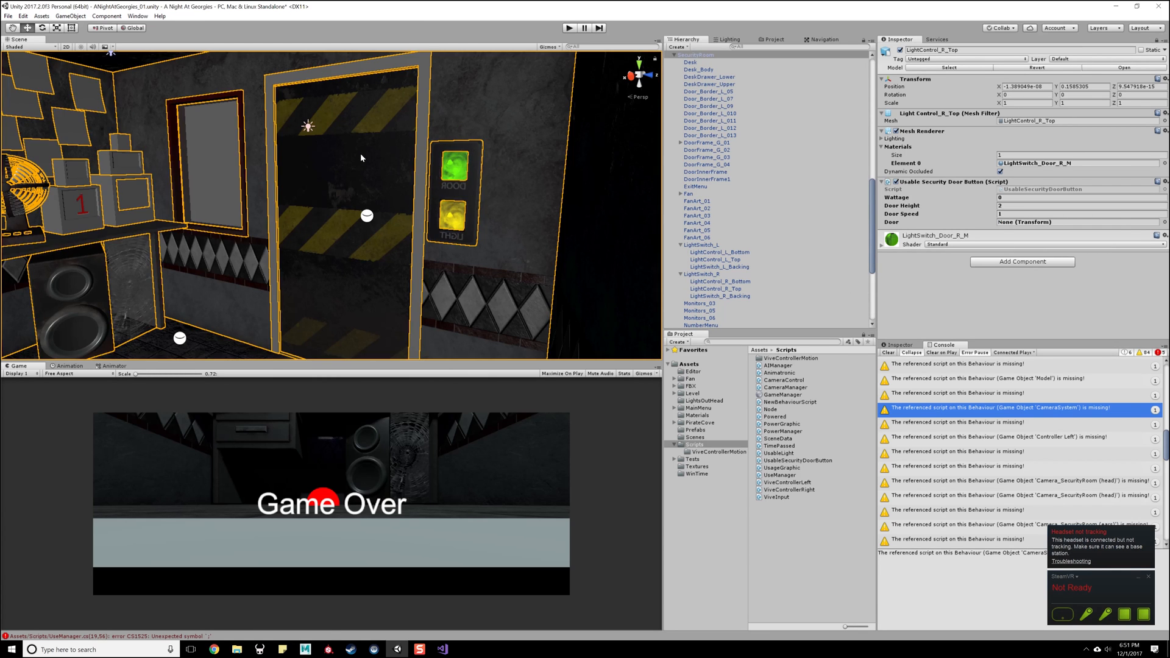
left_click(375, 161)
left_click_drag(725, 325, 1061, 222)
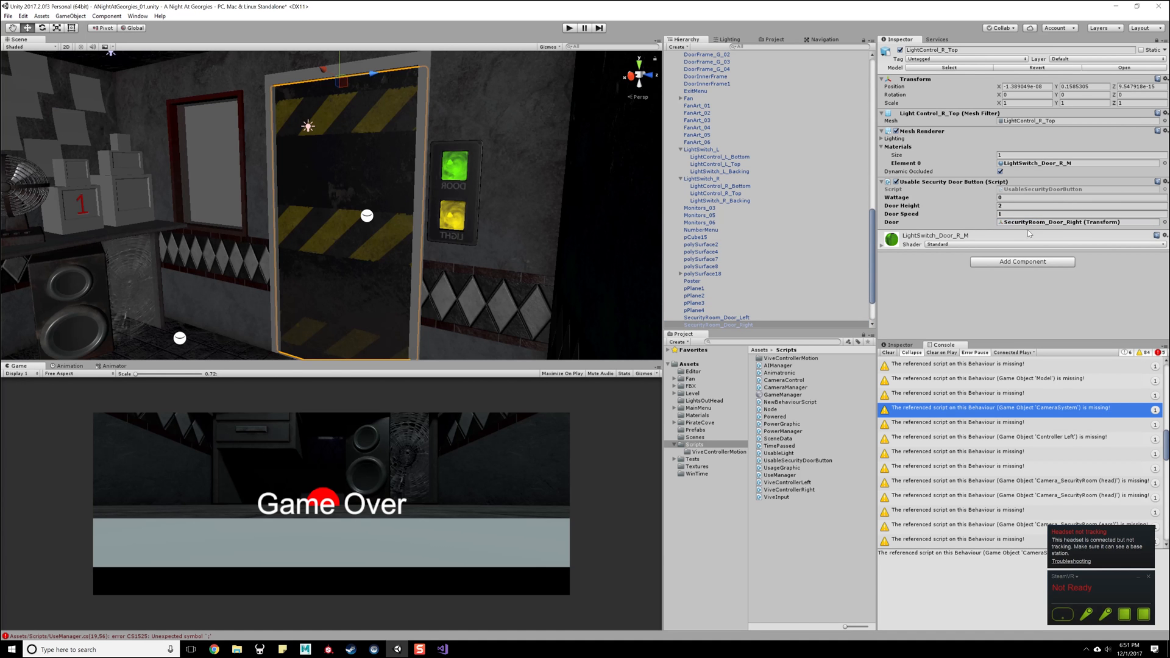
- Save the scene with the door references assigned to both door buttons
key("ctrl+s")
left_click_drag(451, 247, 317, 183, "alt")
middle_click_drag(317, 183, 339, 163)
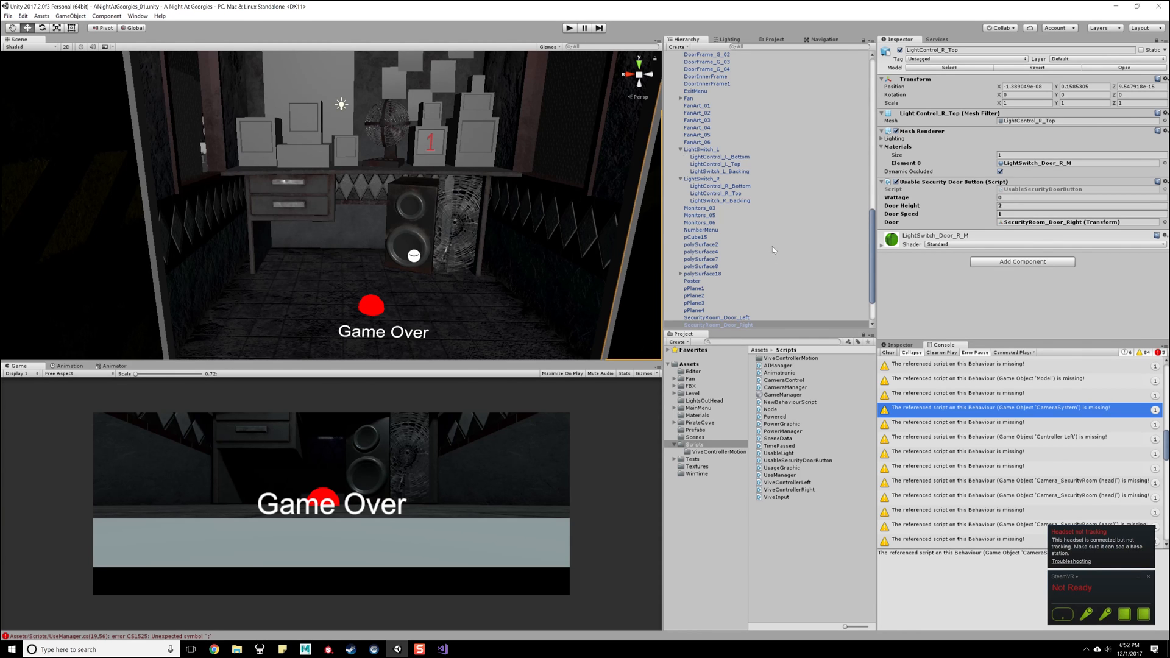
scroll(740, 216, "down", 3)
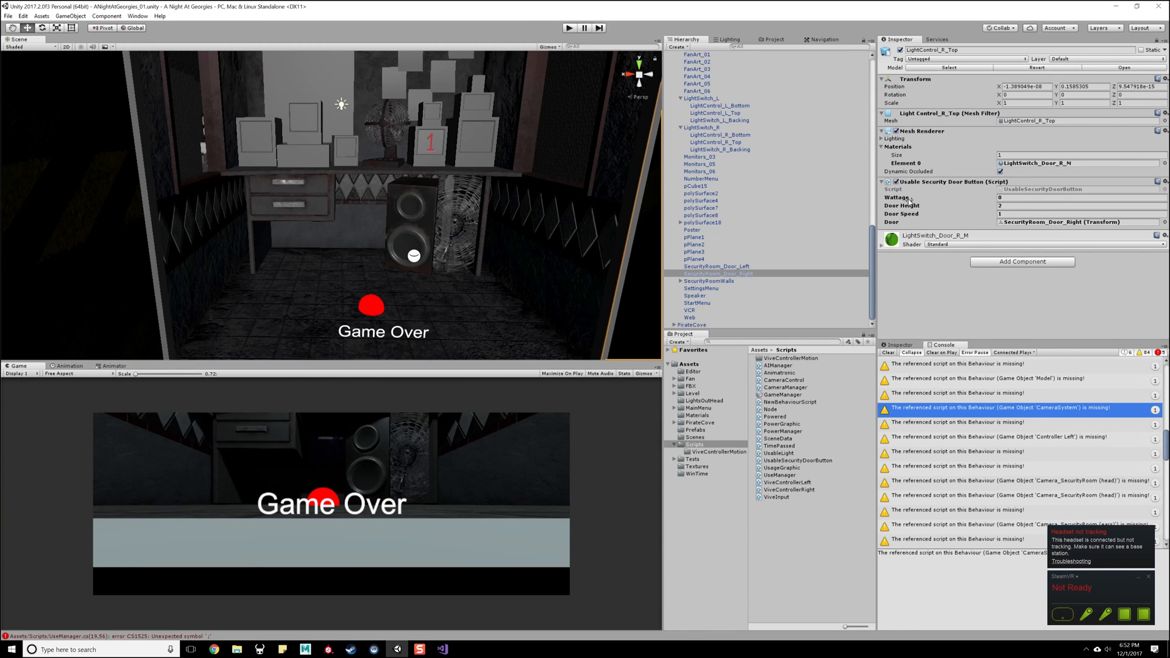
- Open the UsableSecurityDoorButton script in Visual Studio and go to its Powered base class definition to check the wattage field
double_click(1022, 189)
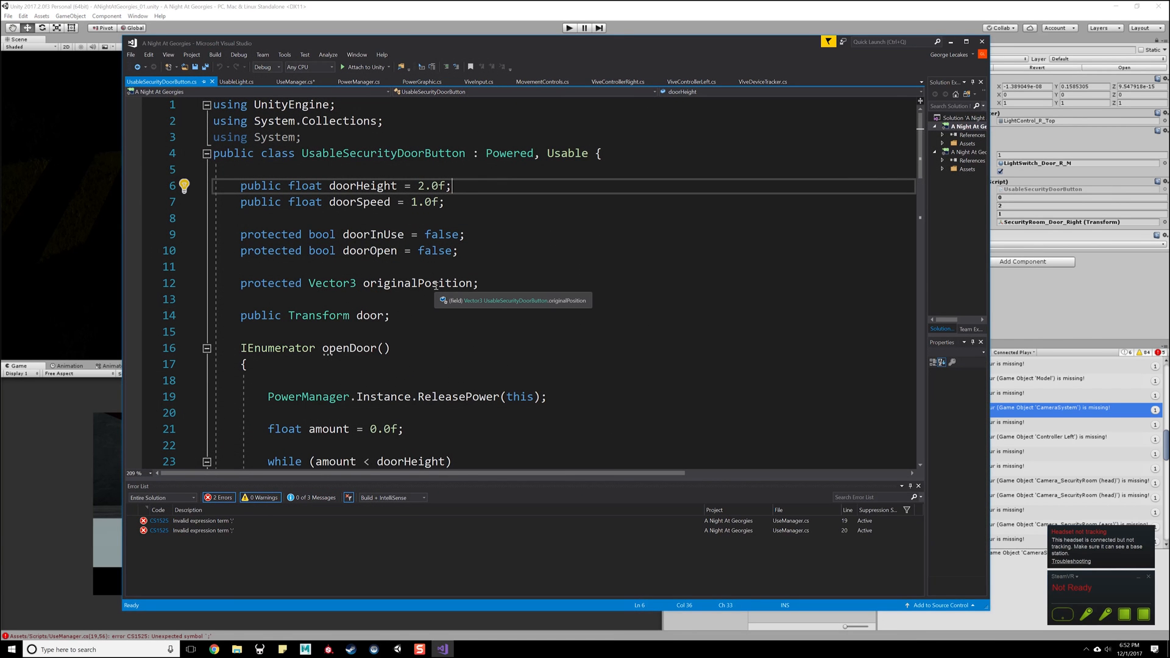
double_click(522, 152)
right_click(507, 156)
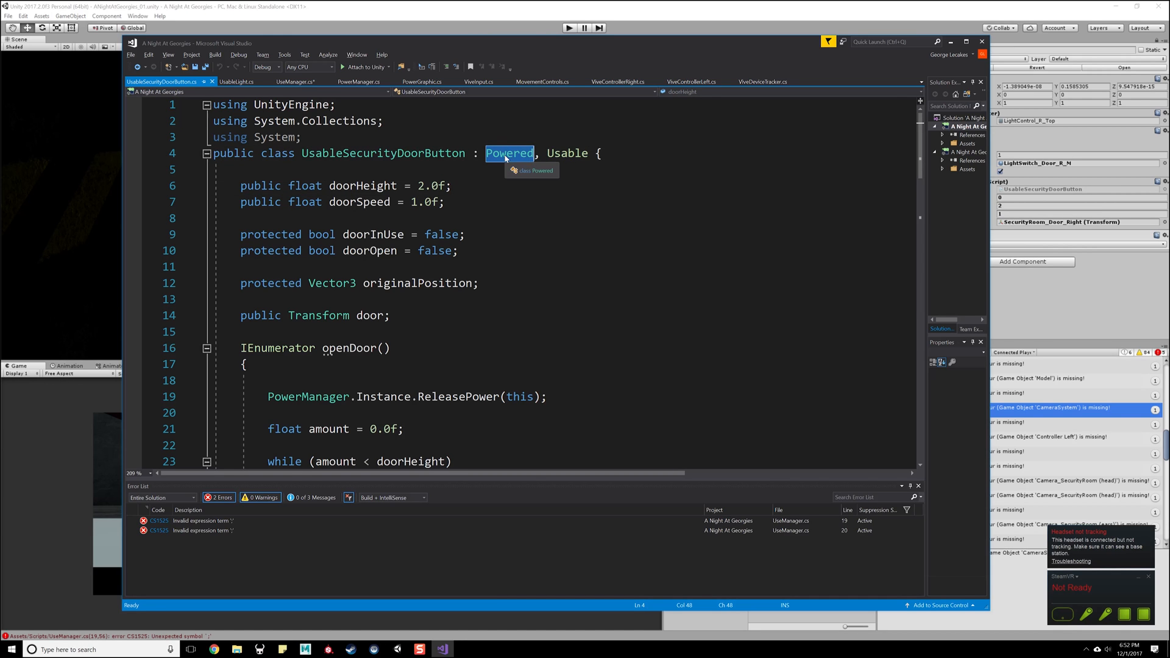
left_click(539, 204)
left_click(280, 185)
left_click_drag(280, 182, 470, 185)
left_click(470, 185)
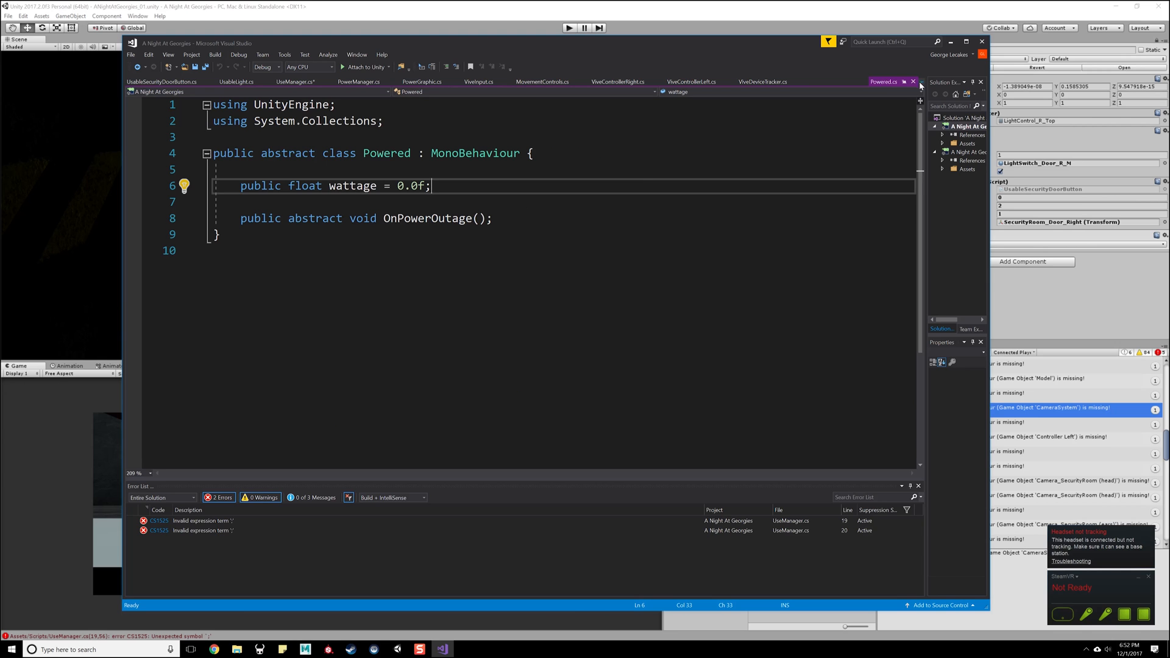
- Back in Unity, set the Wattage of LightControl_R_Top's Usable Security Door Button script to 1 and save the scene
left_click(951, 41)
left_click(1019, 198)
type("1")
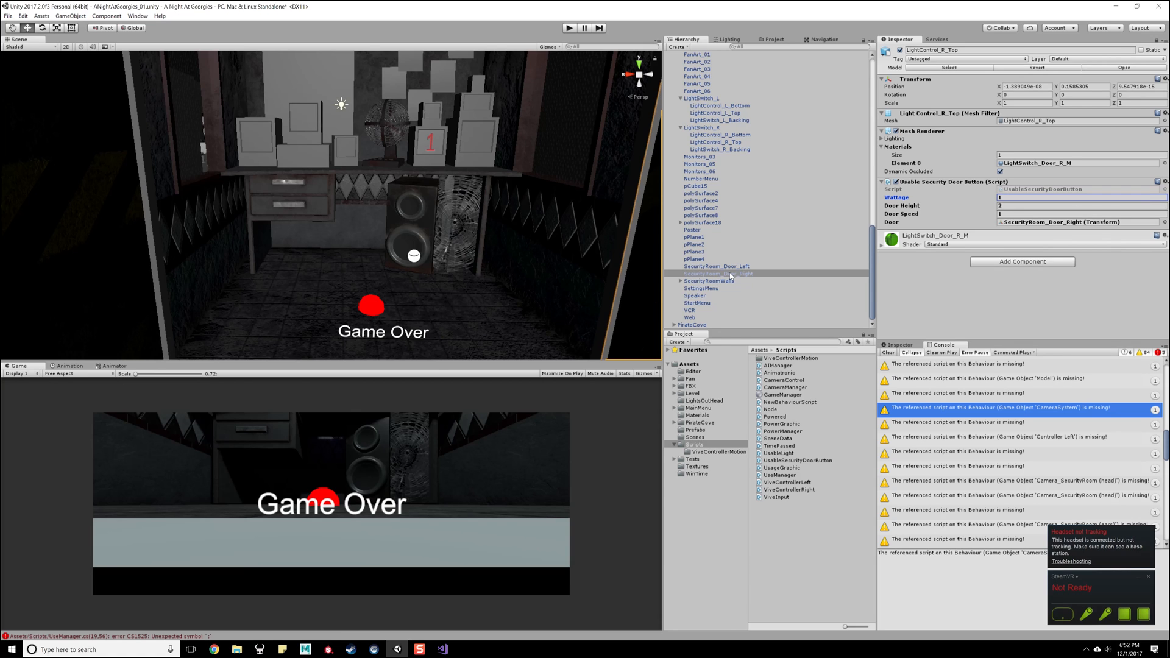
left_click_drag(713, 267, 943, 230)
left_click(1010, 198)
left_click(985, 311)
left_click(731, 269)
key("ctrl+s")
- Try to run the game and open the first UseManager.cs compiler error at the trigger subscriptions in Start
left_click(570, 28)
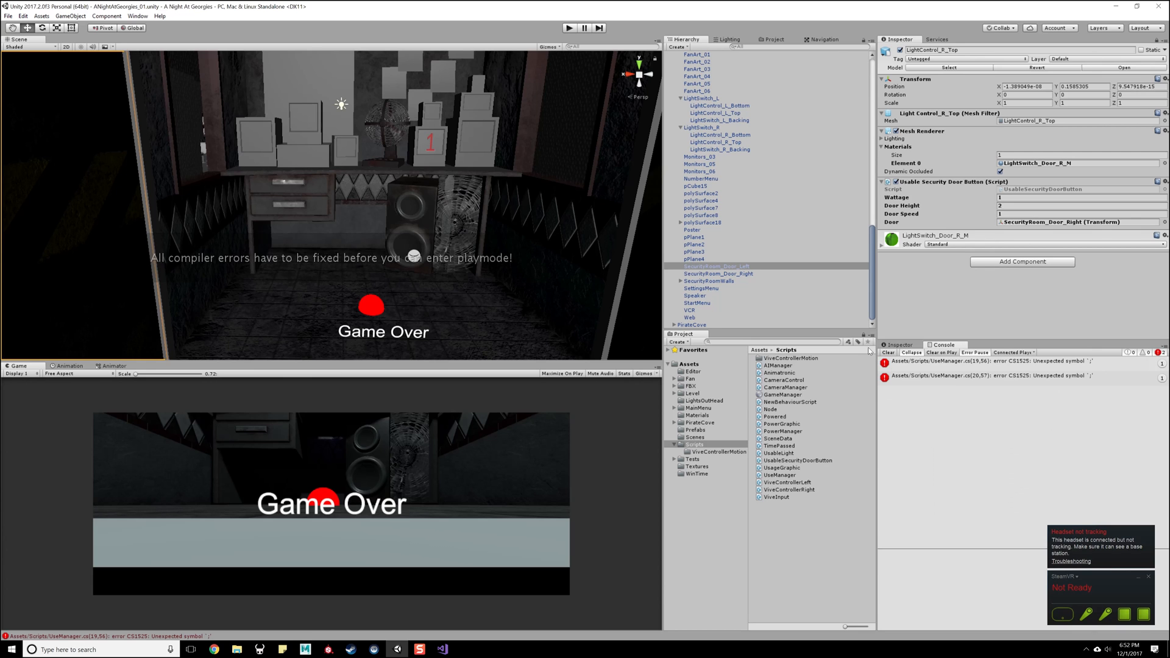
double_click(987, 361)
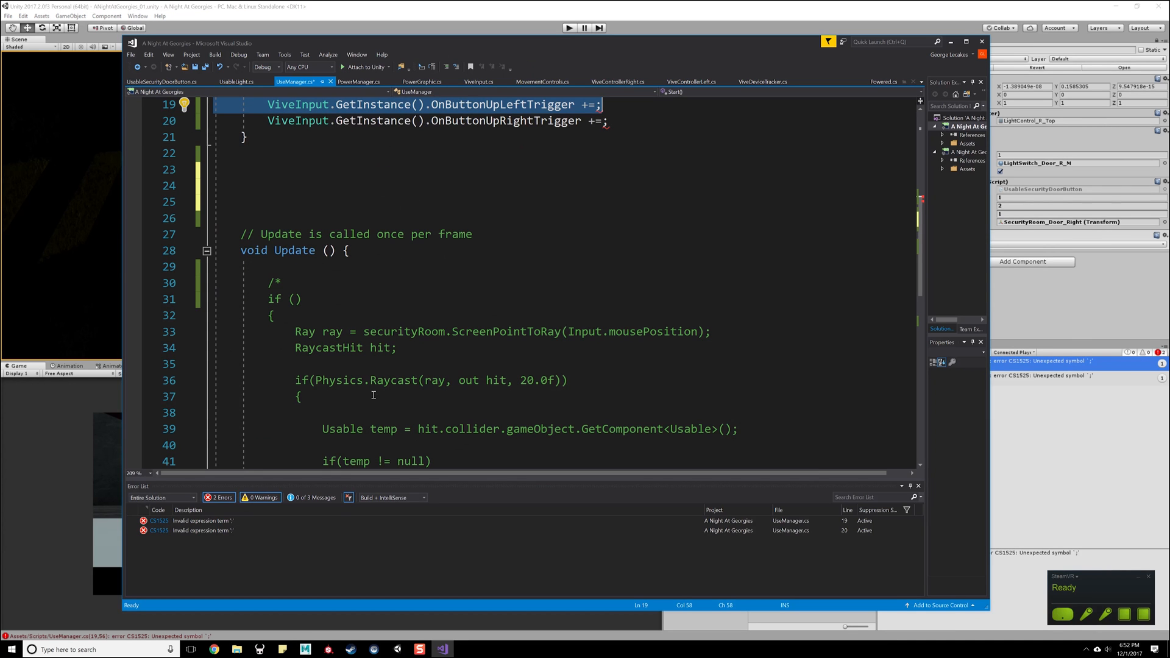
left_click(623, 150)
scroll(623, 151, "up", 5)
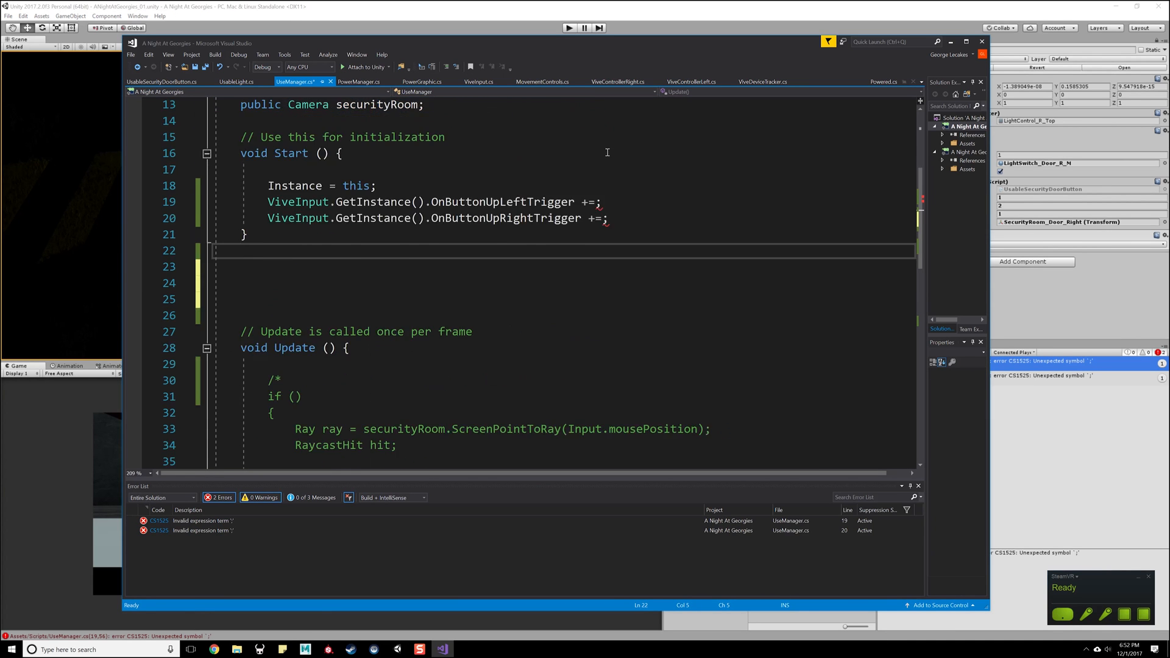
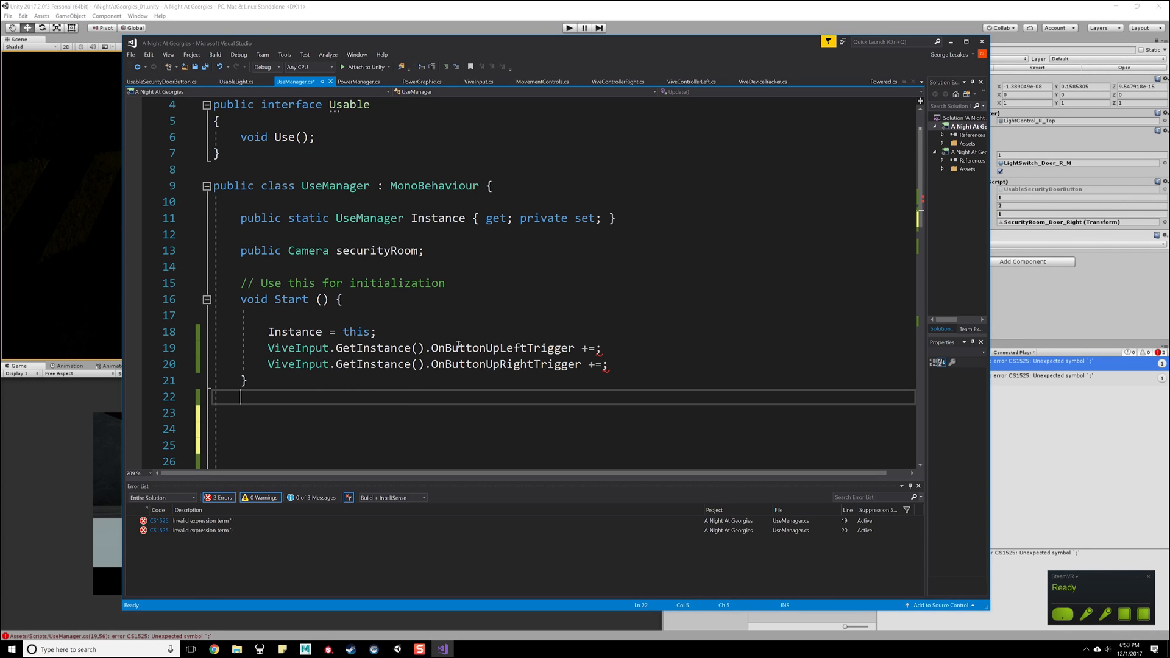
- Review the trigger subscriptions in Start and the Usable interface in UseManager.cs
scroll(460, 370, "down", 8)
scroll(434, 240, "up", 5)
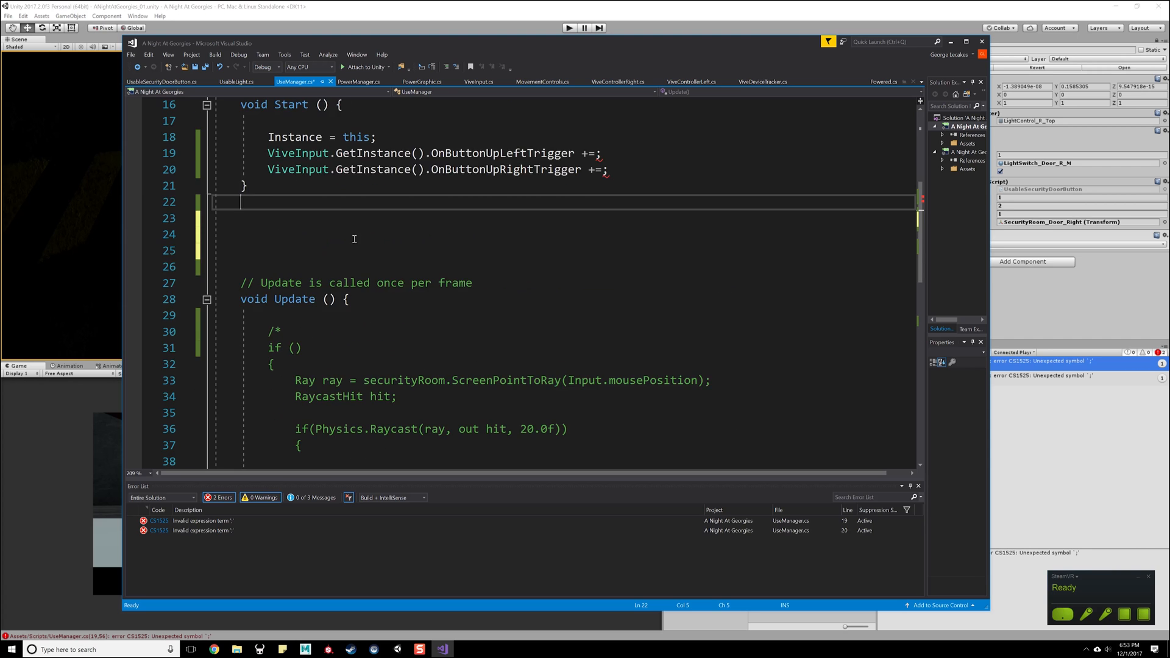
left_click(272, 280)
left_click(277, 267)
left_click(280, 277)
left_click(279, 269)
left_click(282, 277)
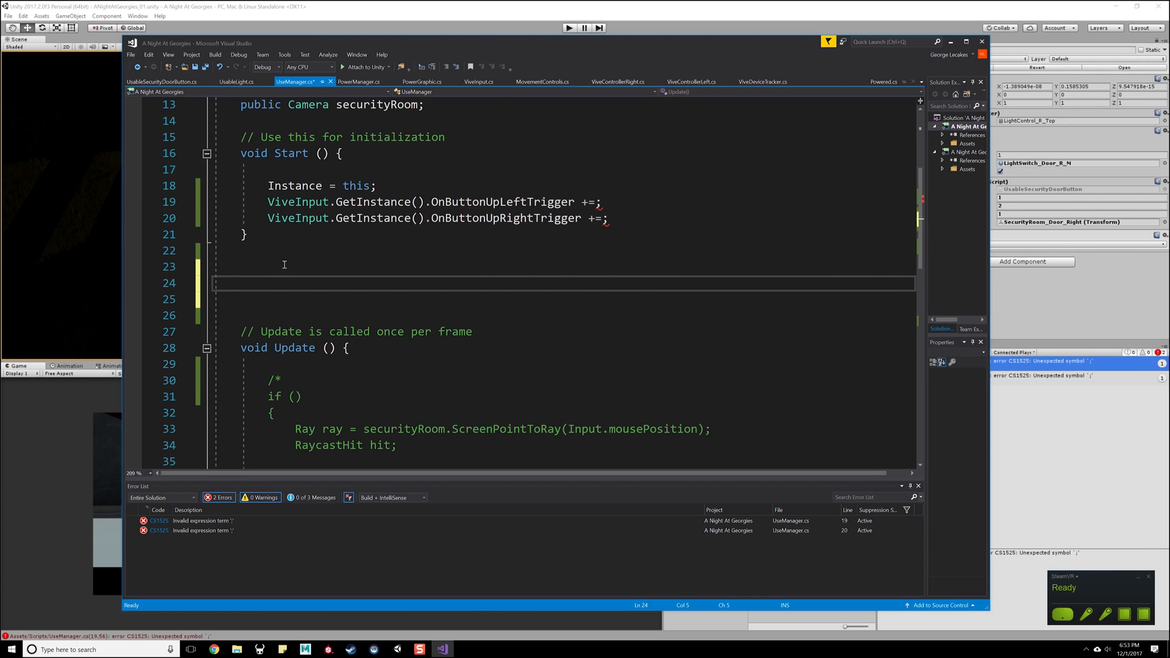
scroll(284, 264, "up", 4)
left_click_drag(322, 197, 212, 153)
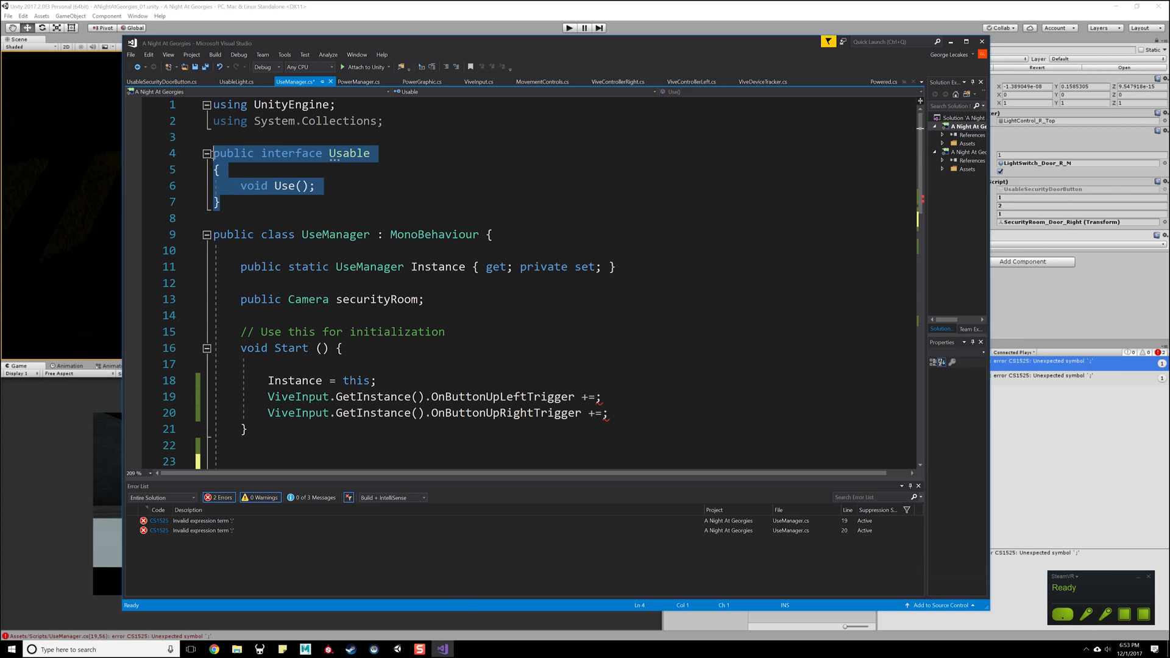
- Switch to Unity, select the DOOR button beside the security door in the scene, and open the UsableSecurityDoorButton script
key("alt+Tab")
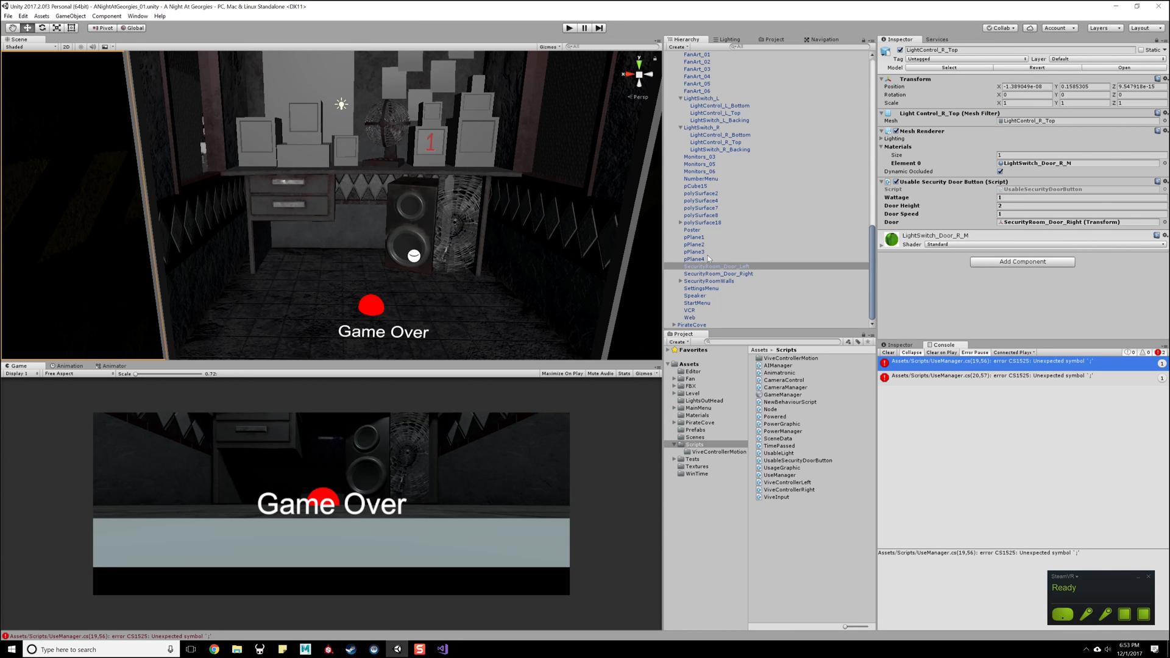
right_click_drag(413, 261, 343, 176)
left_click(312, 118)
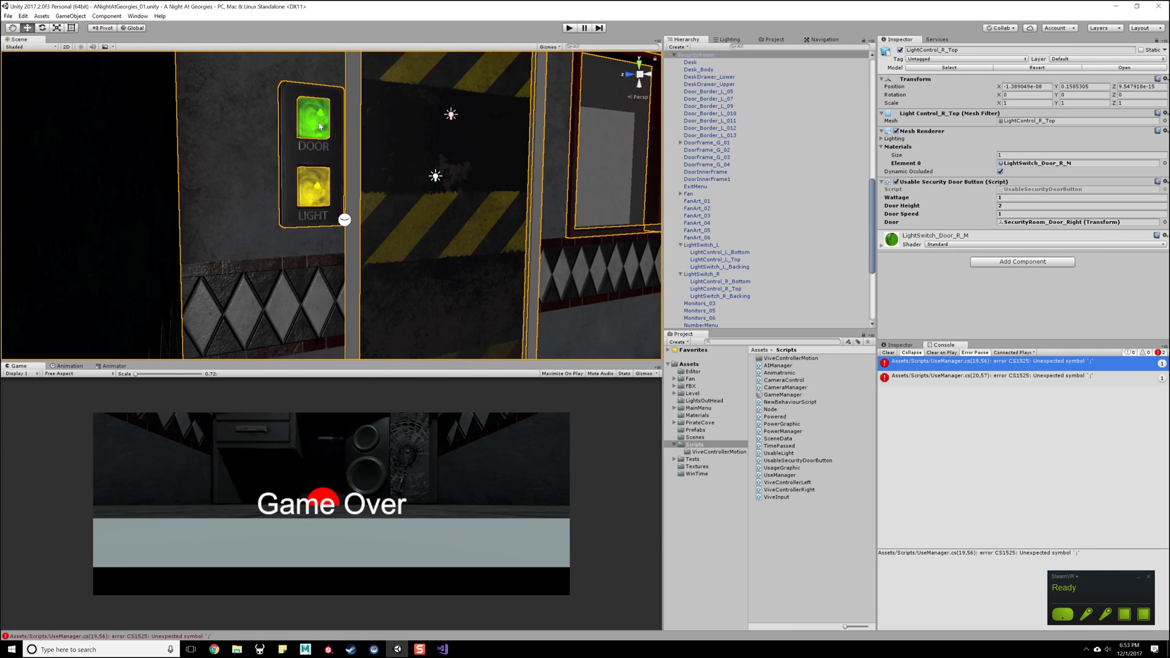
double_click(1033, 189)
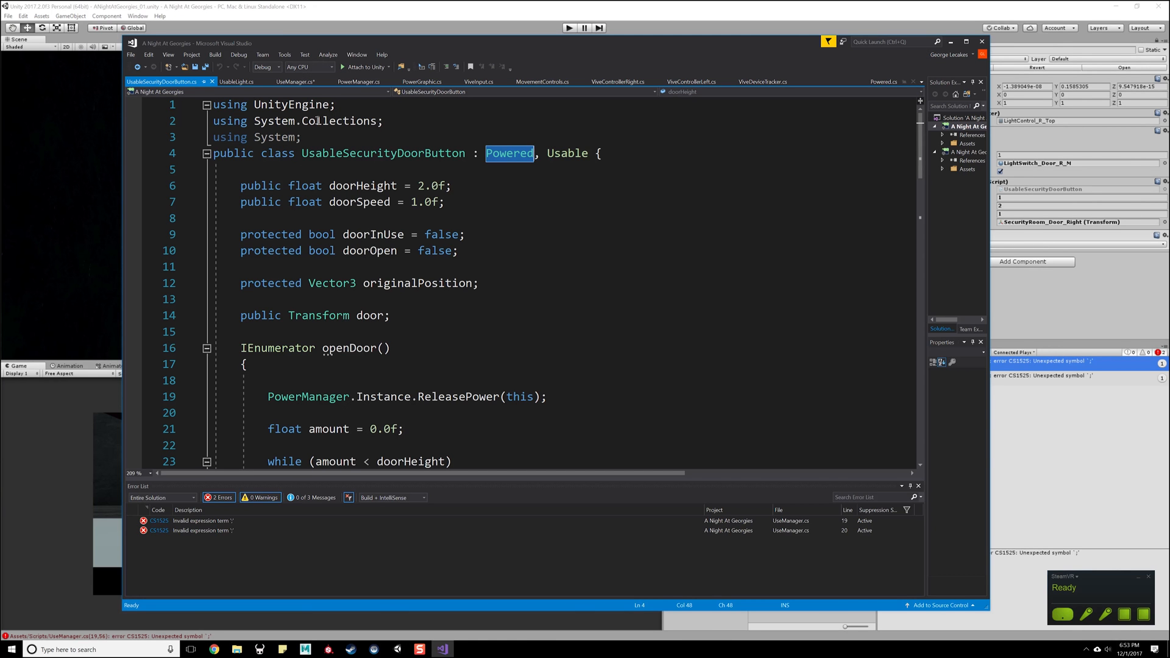
- Examine the openDoor and closeDoor coroutines and the Use method in UsableSecurityDoorButton.cs
left_click(456, 251)
scroll(443, 315, "down", 5)
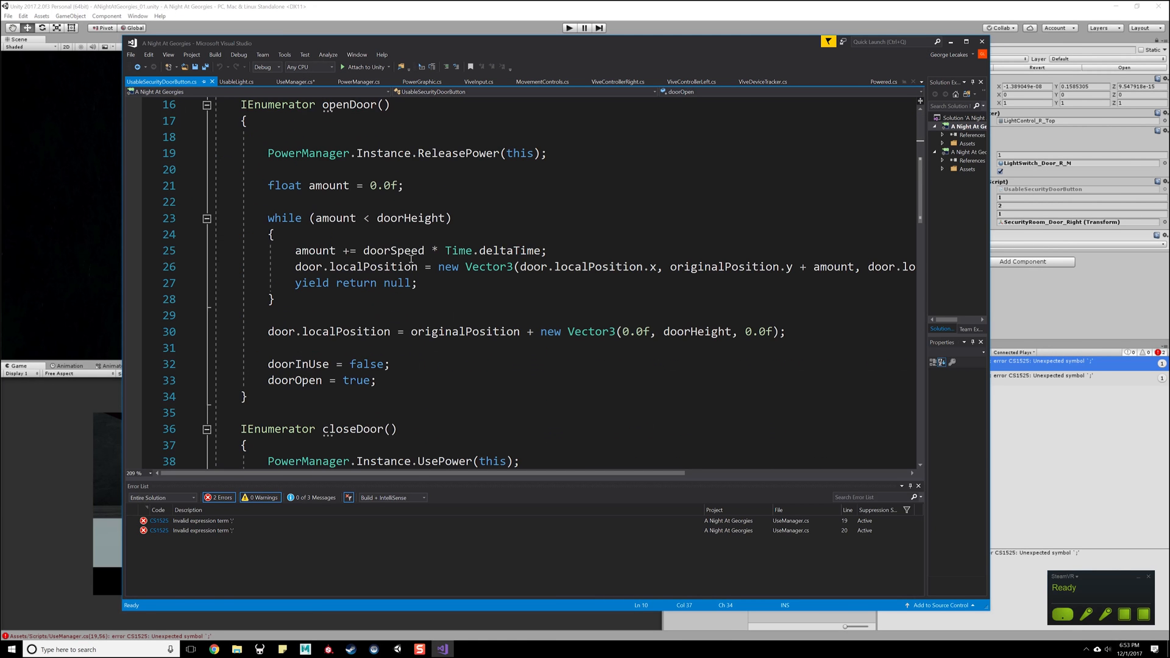
left_click_drag(270, 106, 393, 106)
scroll(303, 220, "down", 5)
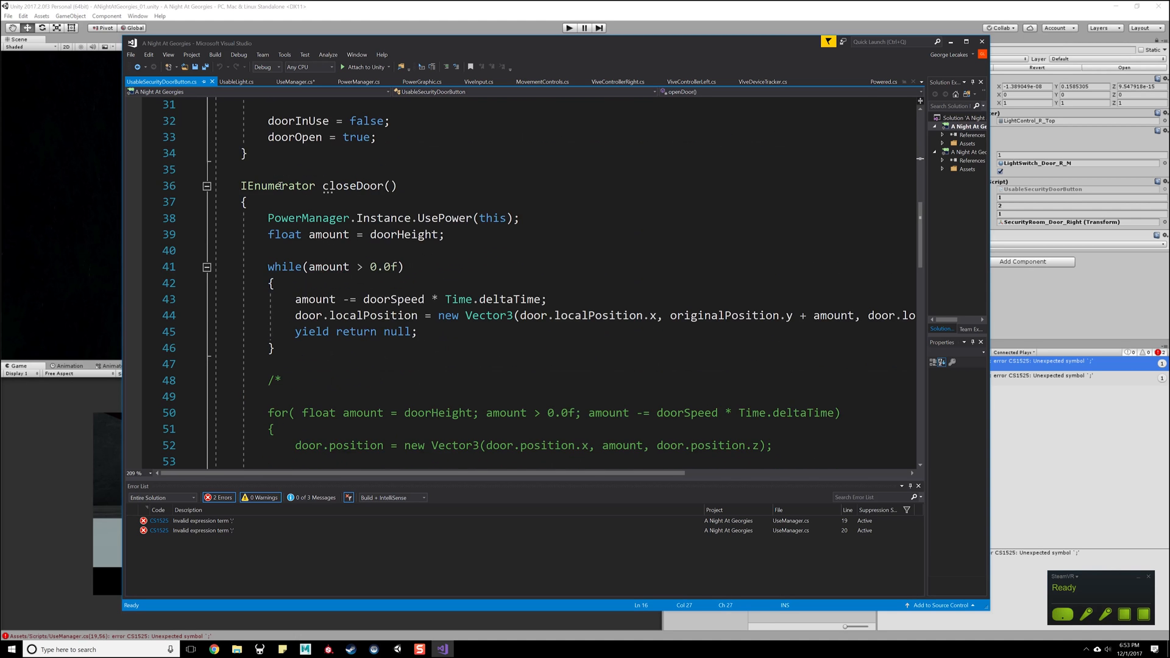
scroll(453, 178, "down", 7)
scroll(332, 259, "down", 4)
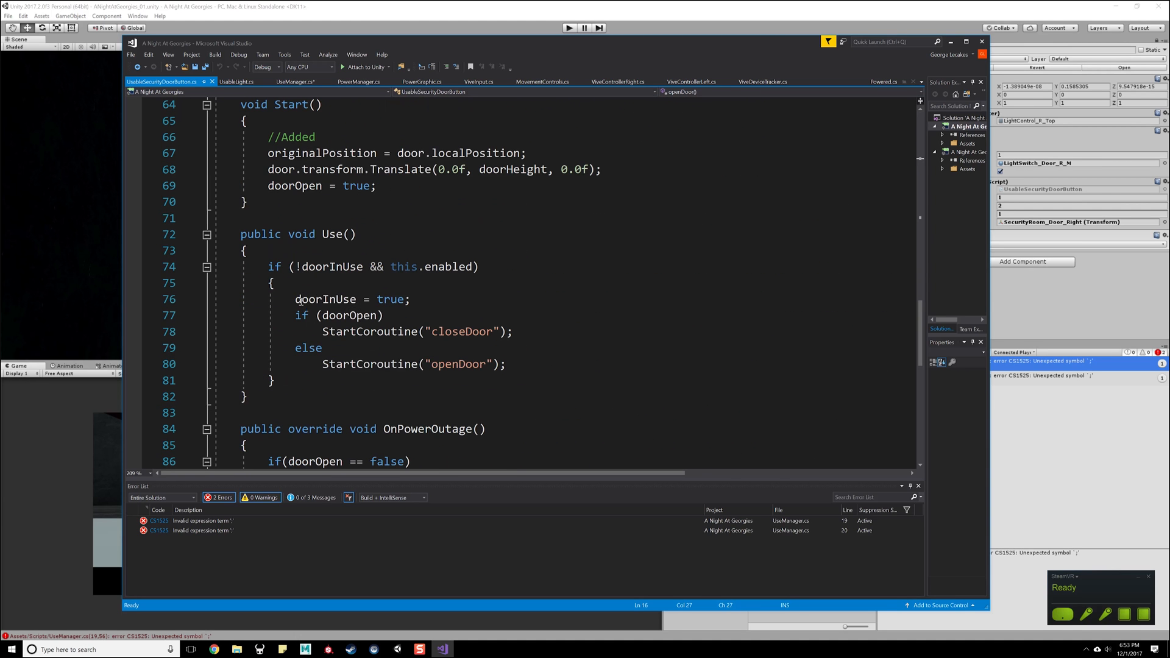
left_click_drag(262, 224, 491, 388)
left_click(491, 392)
scroll(491, 392, "down", 4)
scroll(511, 346, "up", 5)
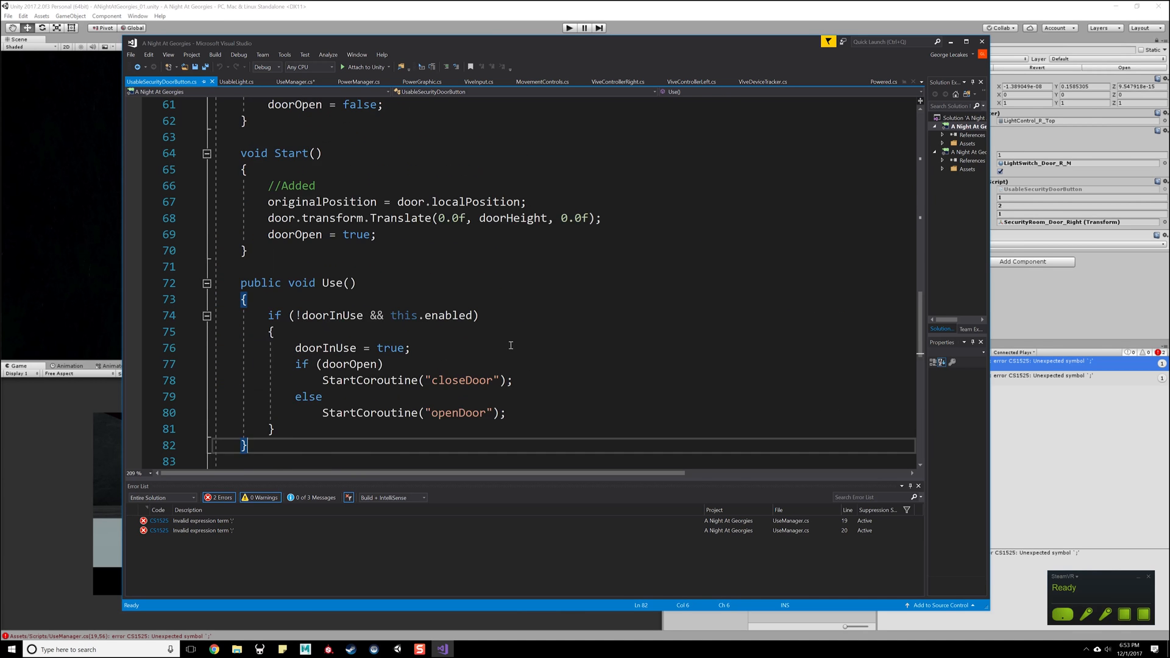
scroll(511, 346, "up", 3)
scroll(415, 256, "down", 3)
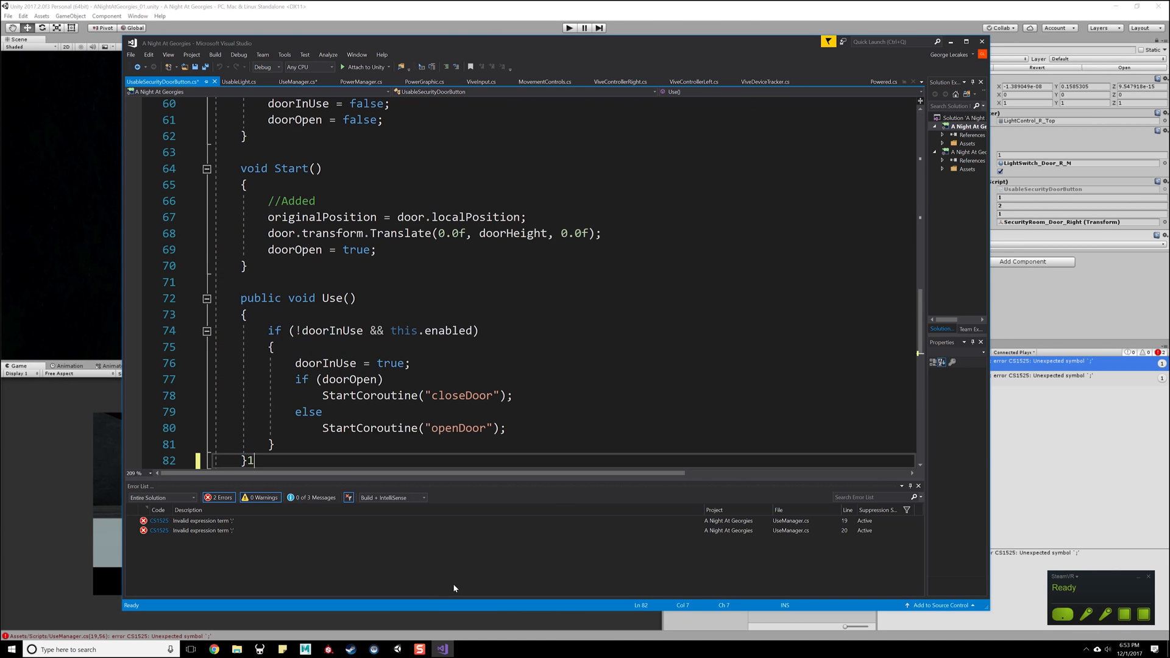
left_click(431, 618)
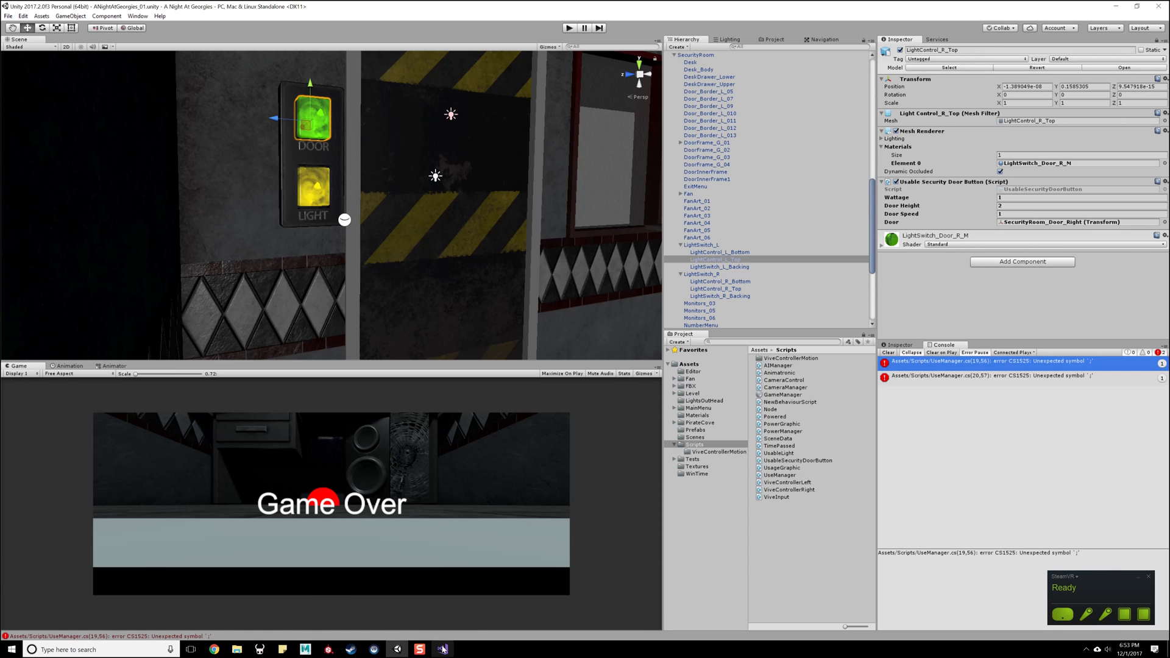
left_click(444, 650)
left_click(390, 283)
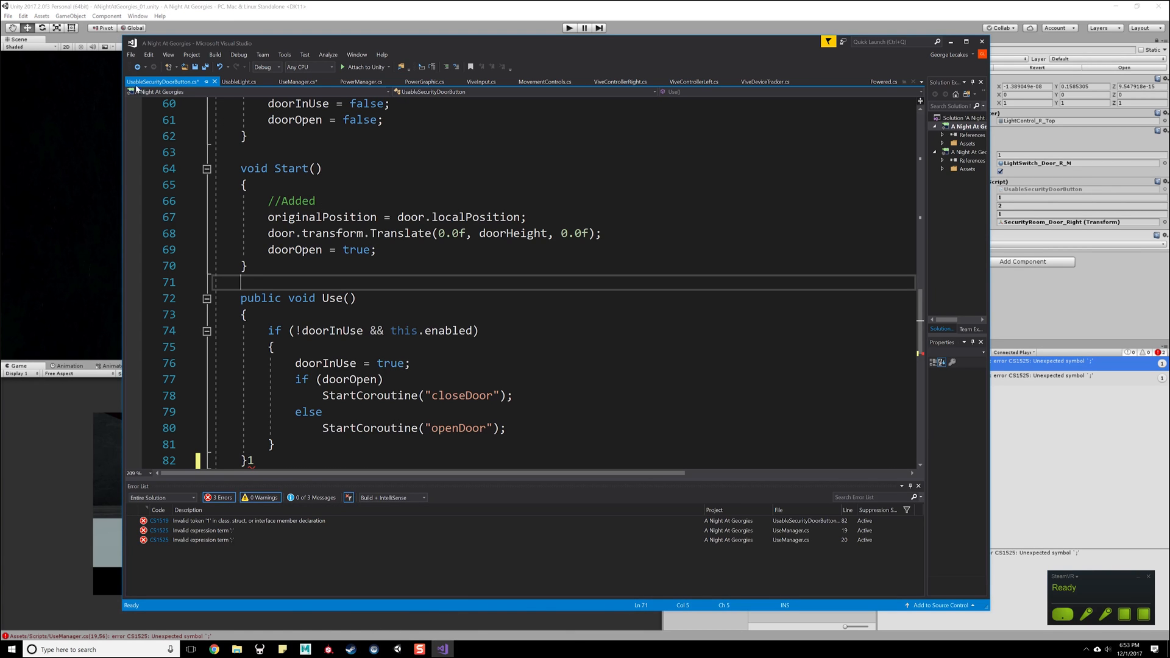
- In UseManager.cs, copy the Usable GetComponent lookup and temp.Use() check from Update's commented code below Start, with blank lines above it
left_click(298, 82)
left_click(378, 412)
scroll(327, 279, "down", 9)
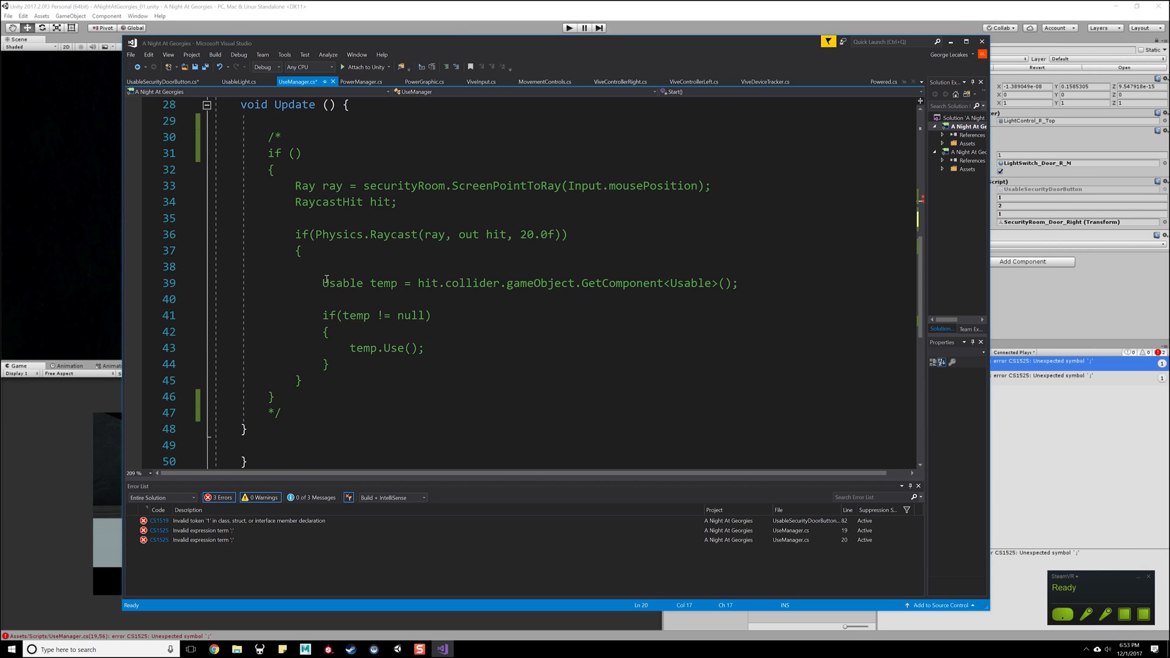
left_click_drag(361, 363, 177, 288)
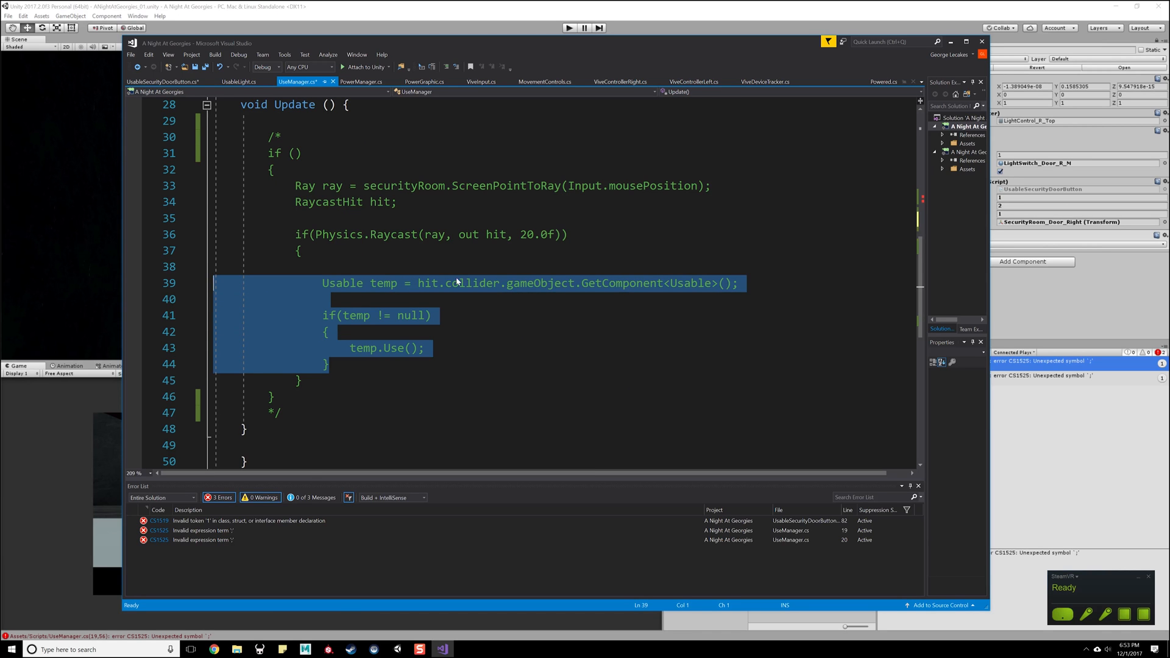
left_click_drag(474, 289, 293, 385)
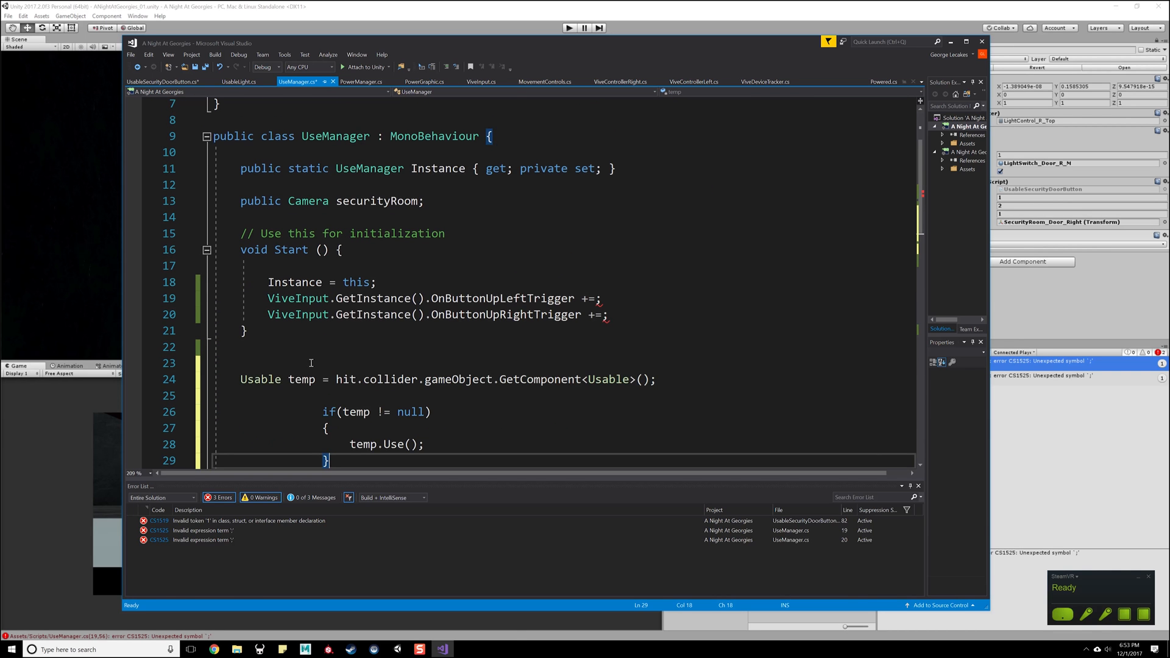
scroll(317, 317, "up", 1)
left_click(321, 296)
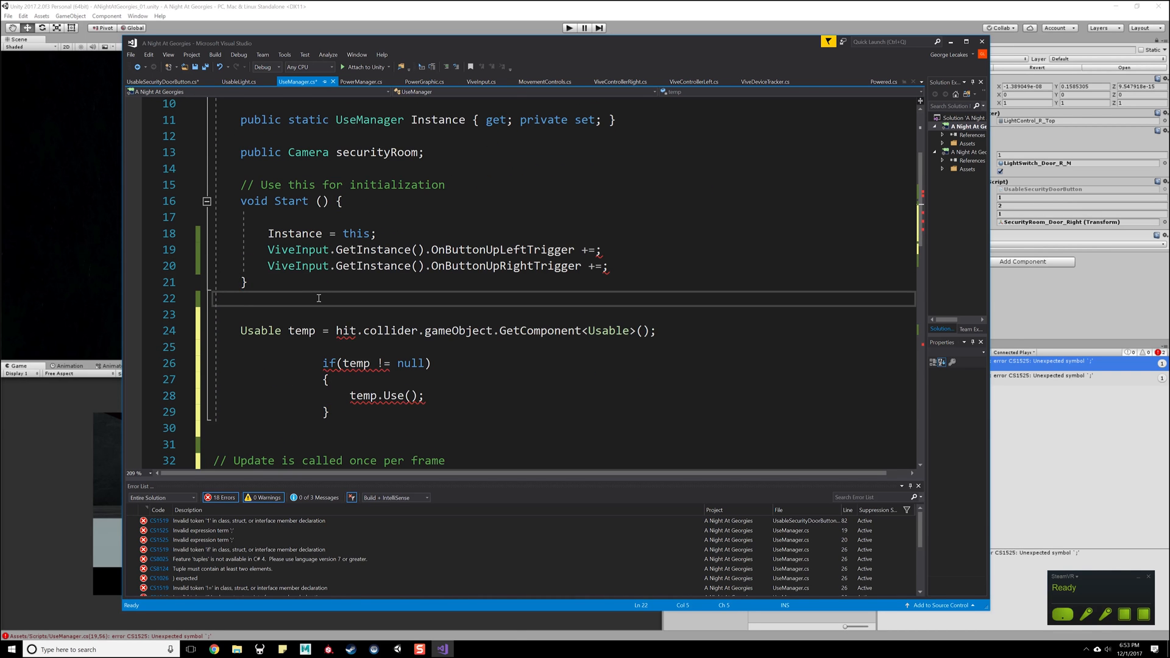
key("Return")
key("Return")
key("Up")
- Begin a public field declaration of type GameObject below the securityRoom camera field
left_click(474, 150)
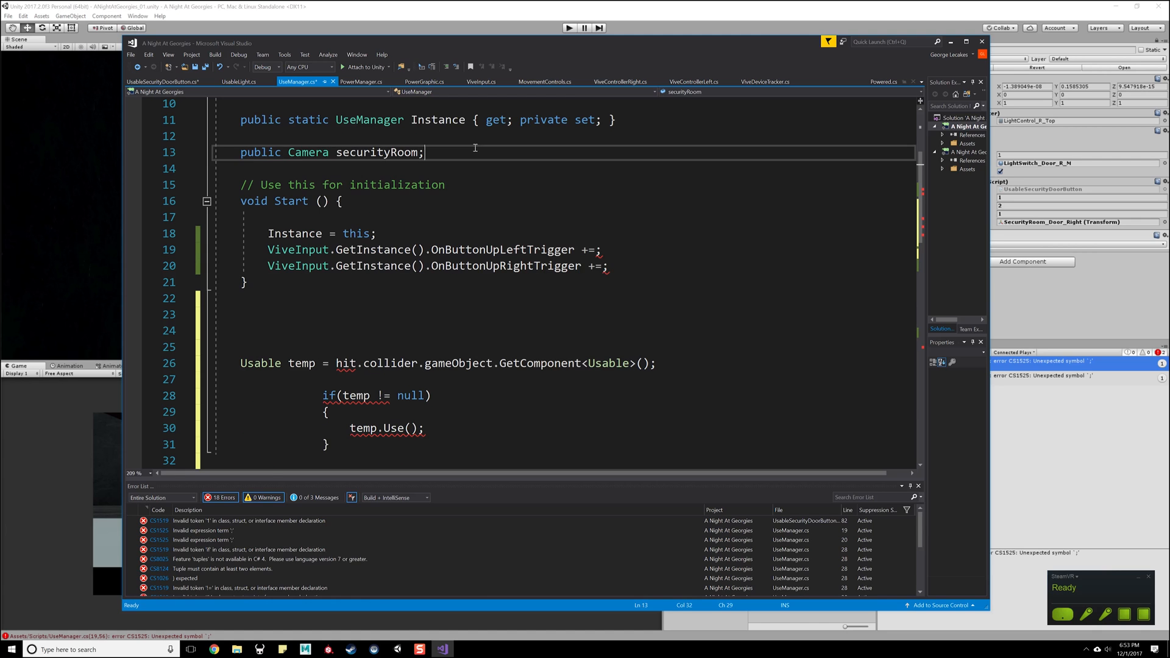
key("Return")
key("Return")
type("public")
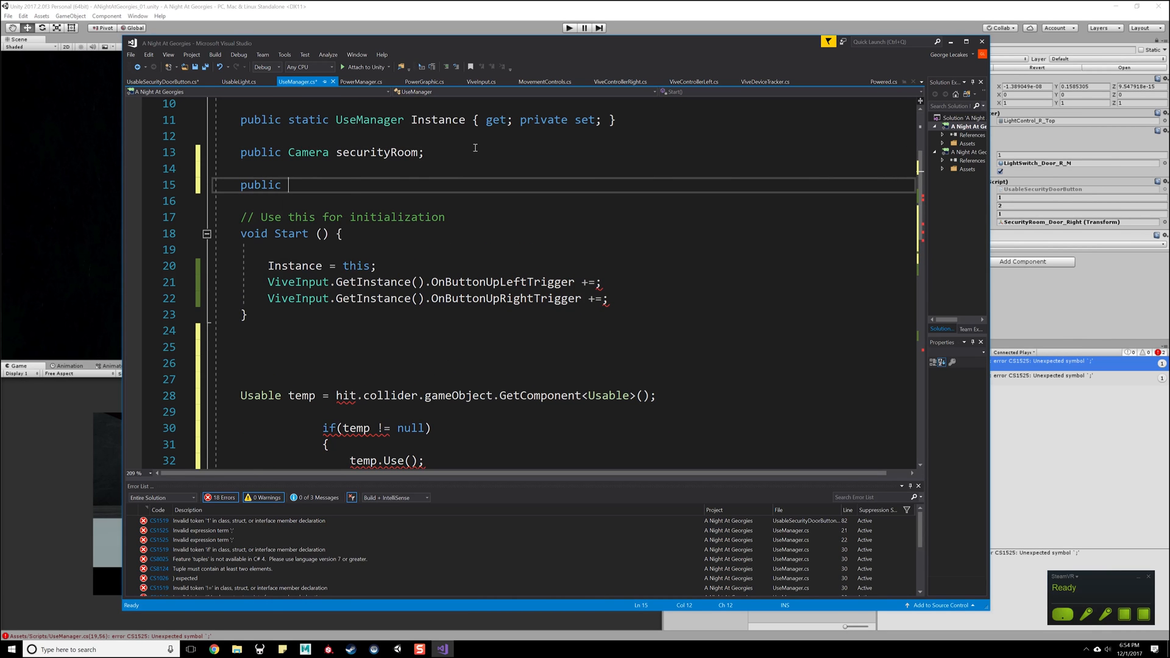
type(" Used")
key("BackSpace")
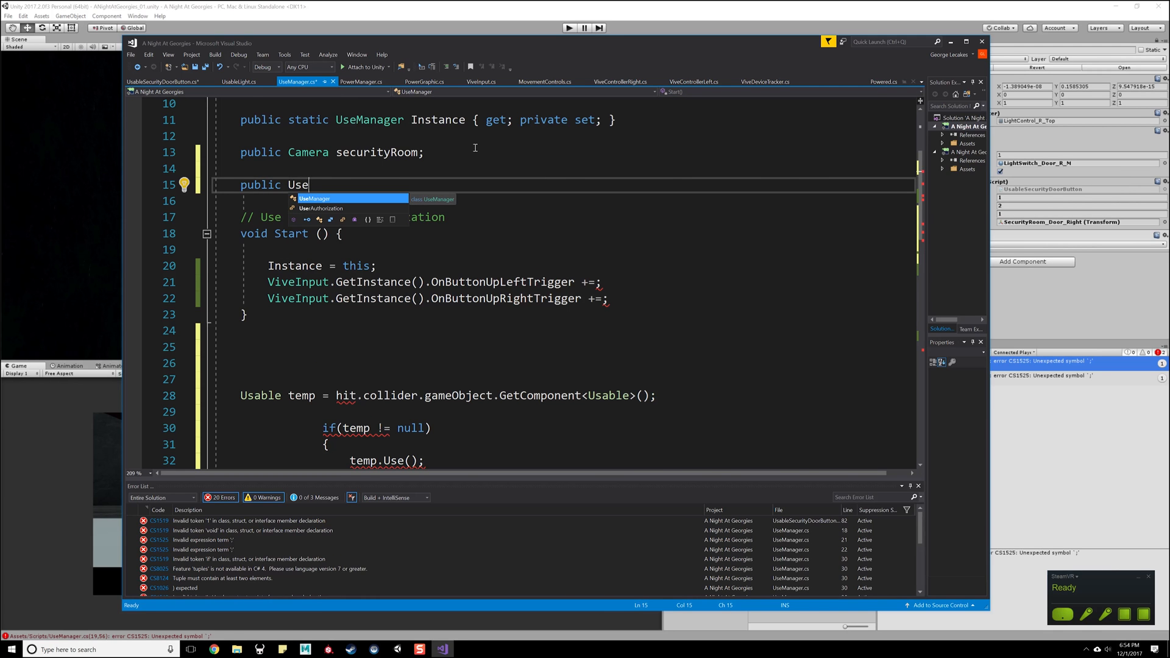
type("d")
key("BackSpace")
key("BackSpace")
type("ab")
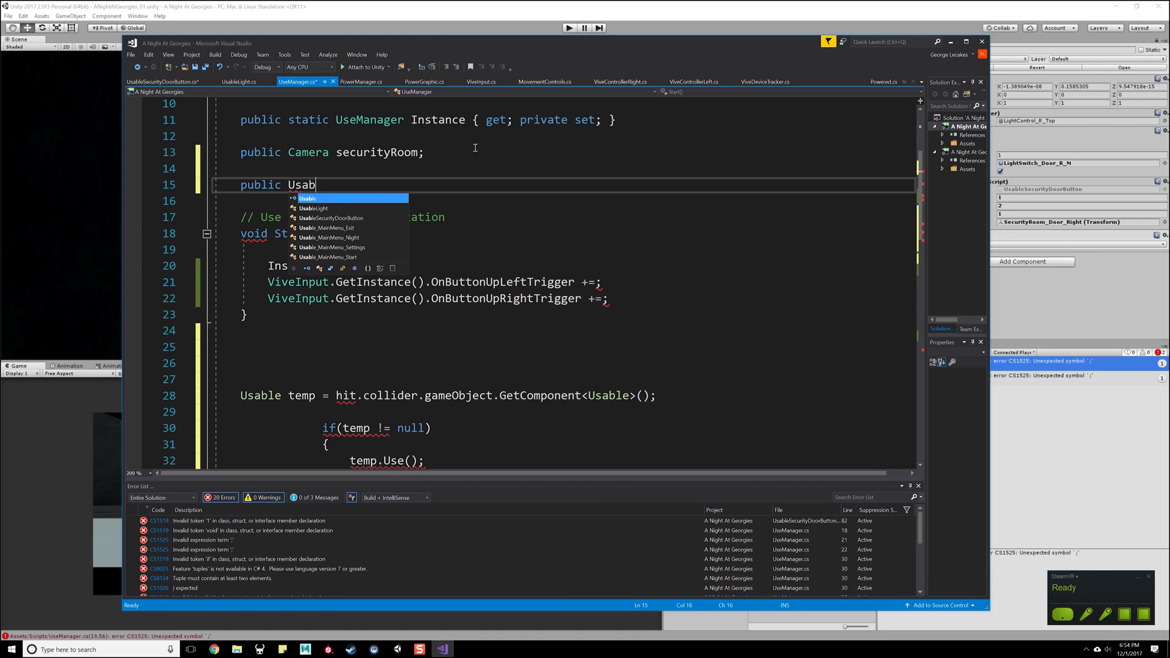
type("le usedObjec")
key("BackSpace")
key("BackSpace")
key("BackSpace")
key("BackSpace")
key("BackSpace")
key("BackSpace")
key("BackSpace")
key("BackSpace")
key("BackSpace")
key("BackSpace")
key("BackSpace")
key("BackSpace")
key("BackSpace")
key("BackSpace")
key("BackSpace")
key("BackSpace")
key("BackSpace")
type("GameObject ")
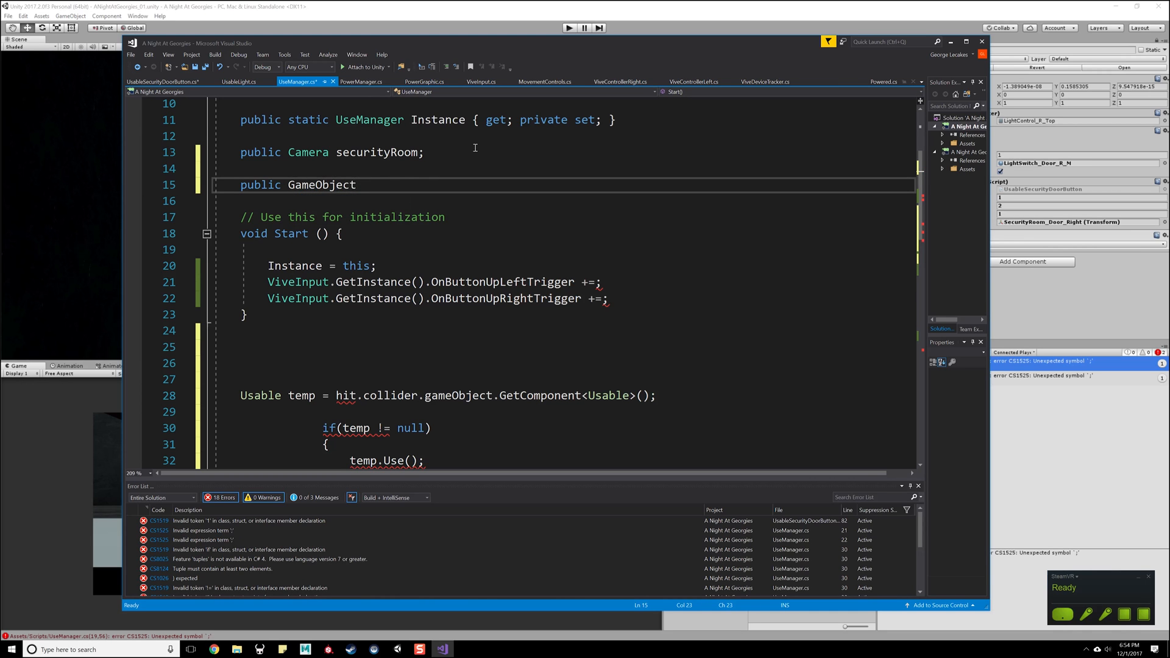
type("collid")
- Name the new public field triggeredUsedObject and save the script
key("ctrl+BackSpace")
type("triggered")
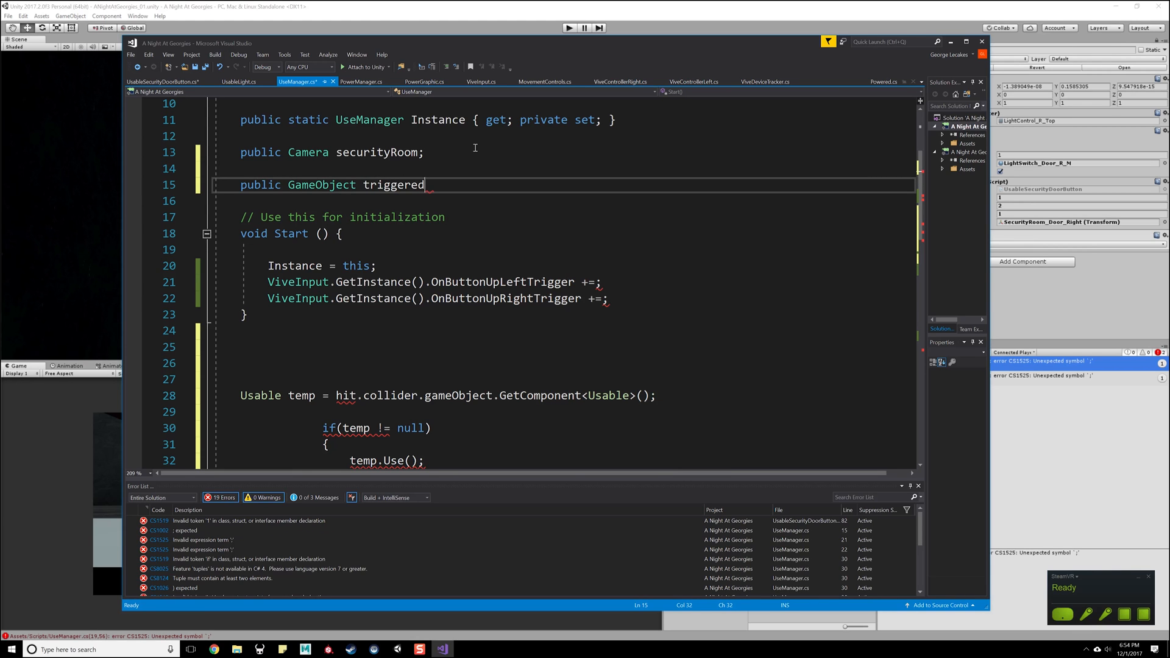
type("UsedObject;")
key("ctrl+s")
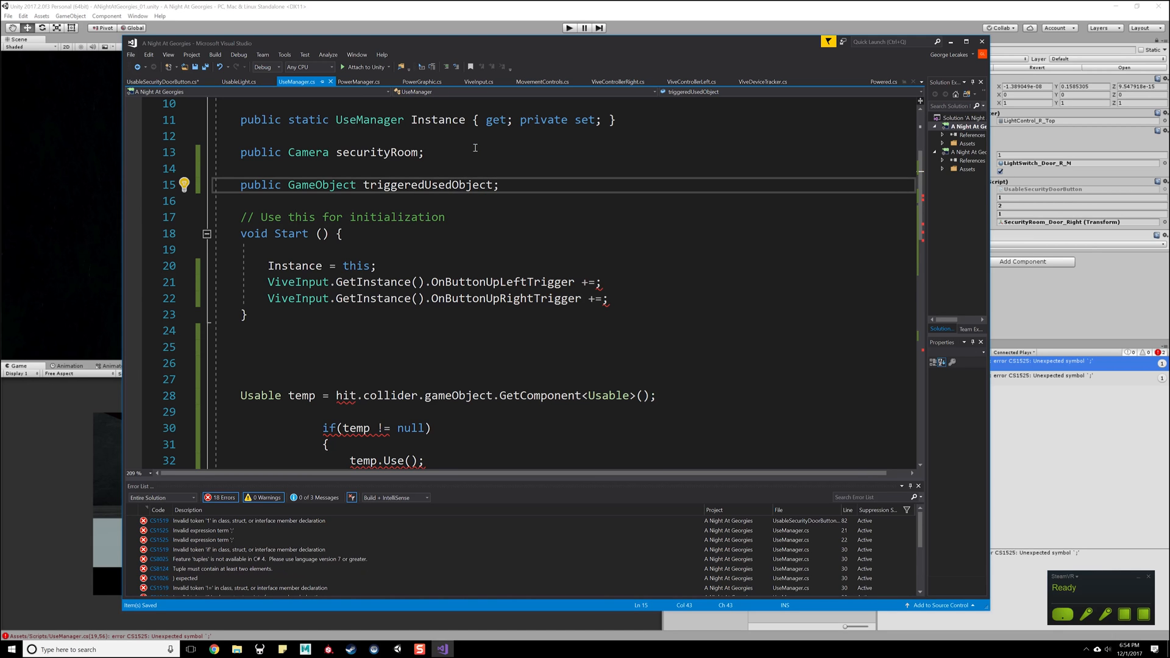
- Change the type of the triggeredUsedObject field to UsableLight
double_click(322, 185)
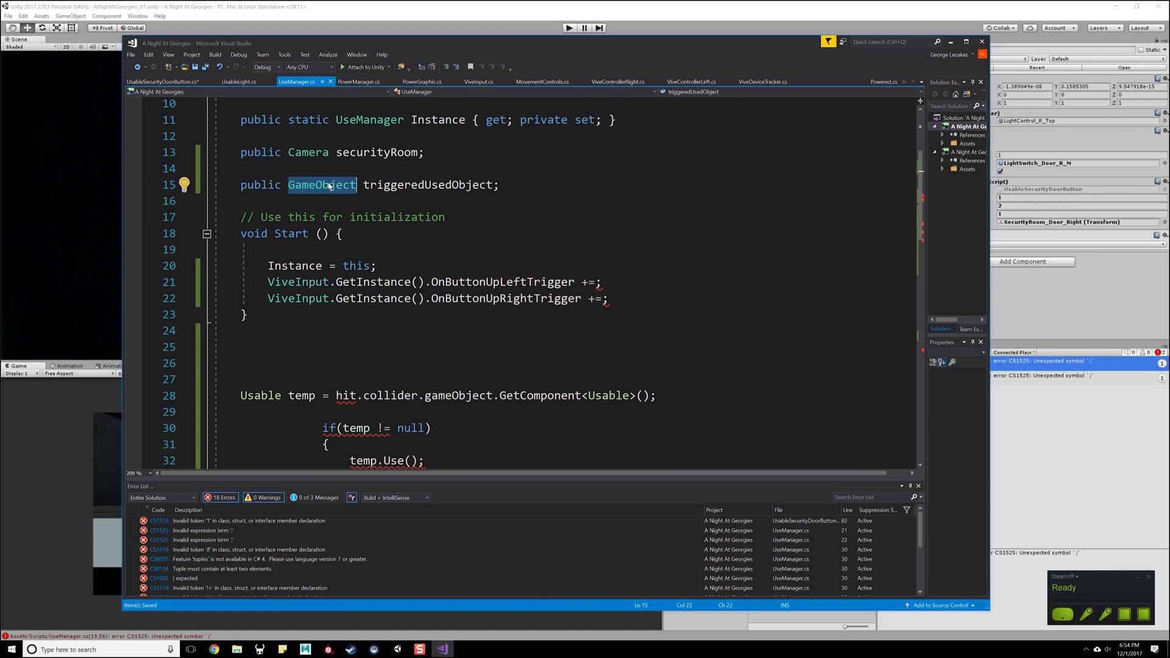
type("Used")
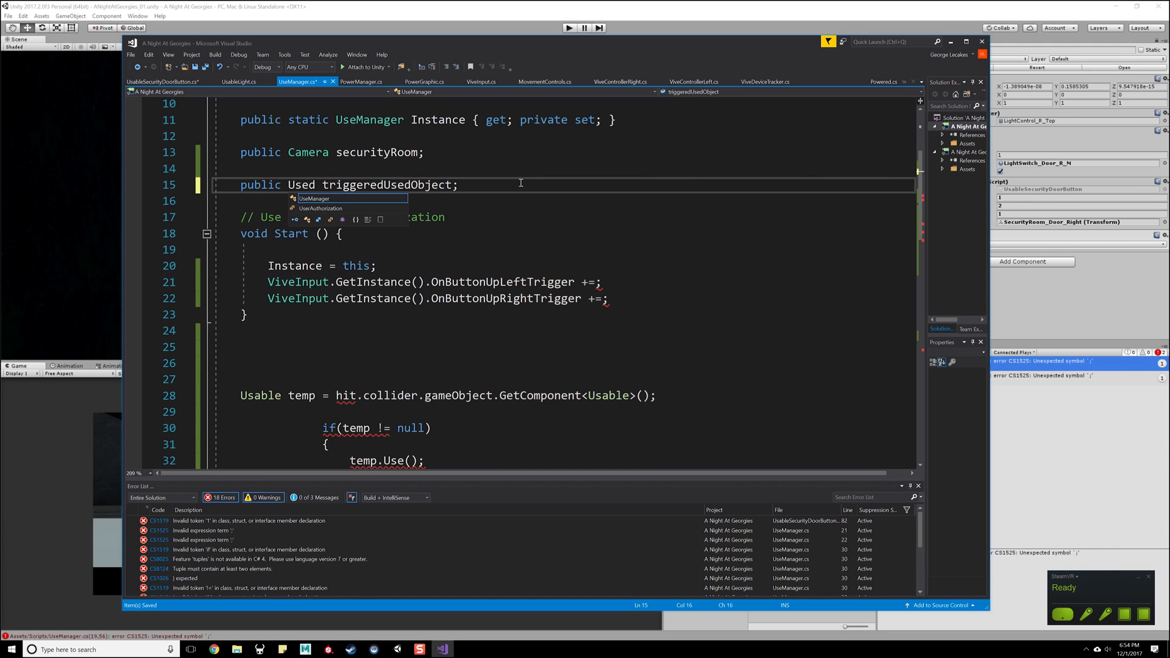
key("BackSpace")
type("age")
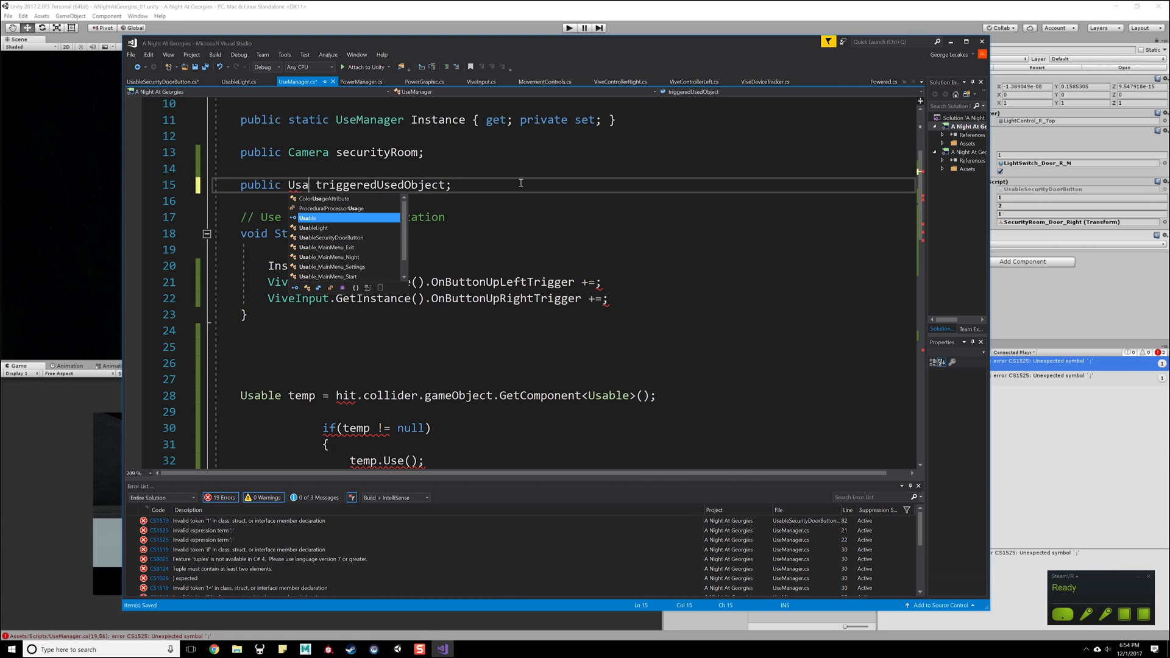
key("BackSpace")
key("BackSpace")
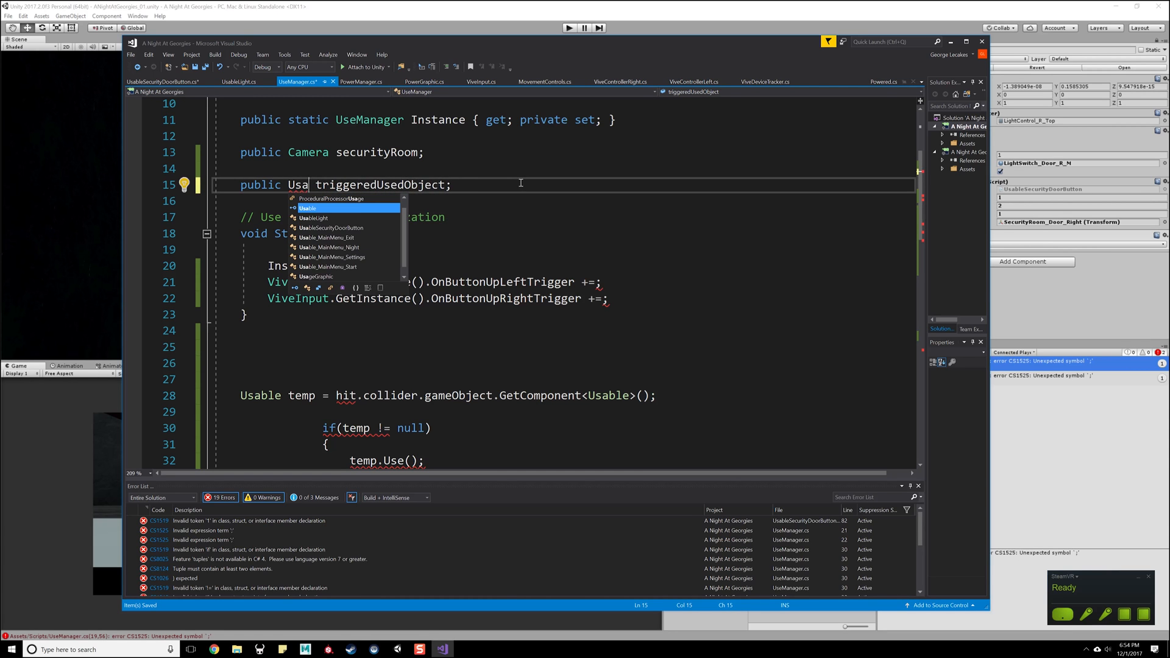
type("L")
key("Tab")
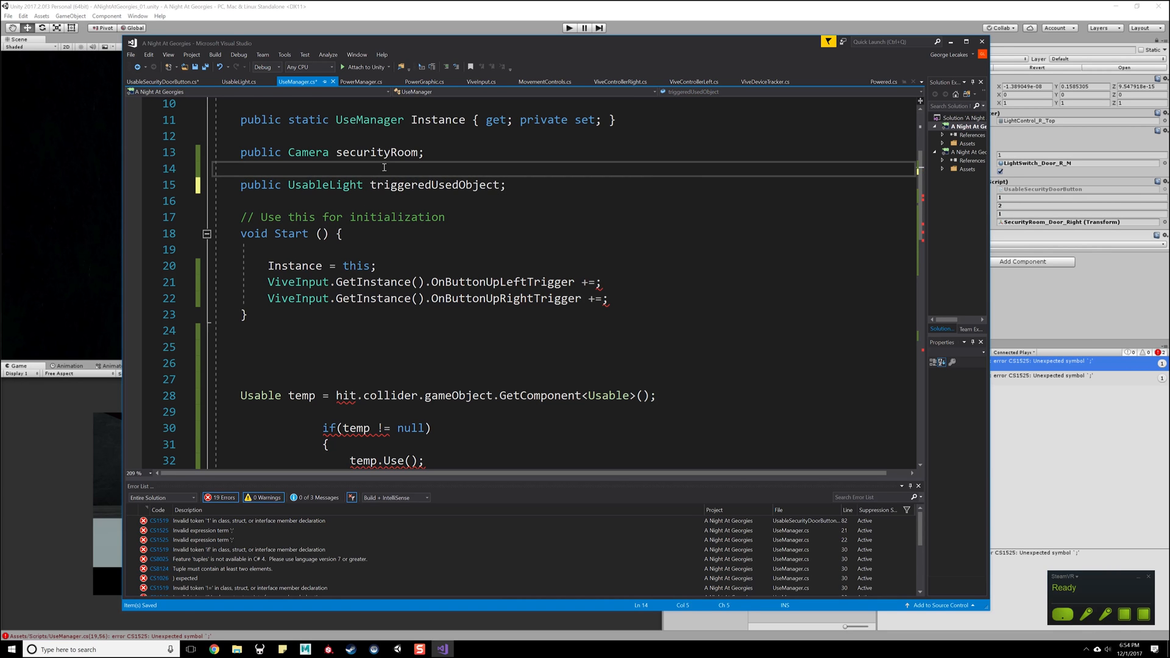
- Initialize triggeredUsedObject to null and save the script
double_click(423, 190)
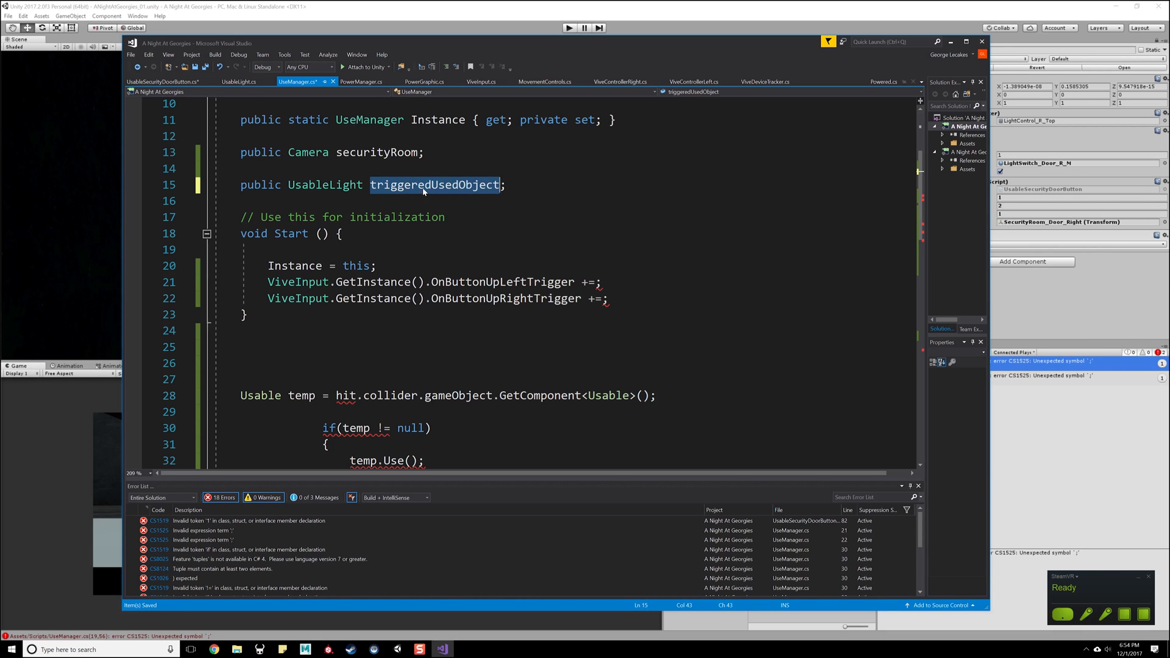
double_click(500, 184)
key("Left")
type("= null")
left_click(417, 329)
- Add a private OnTriggerEnter(Collider other) method with an empty body below Start
left_click(383, 352)
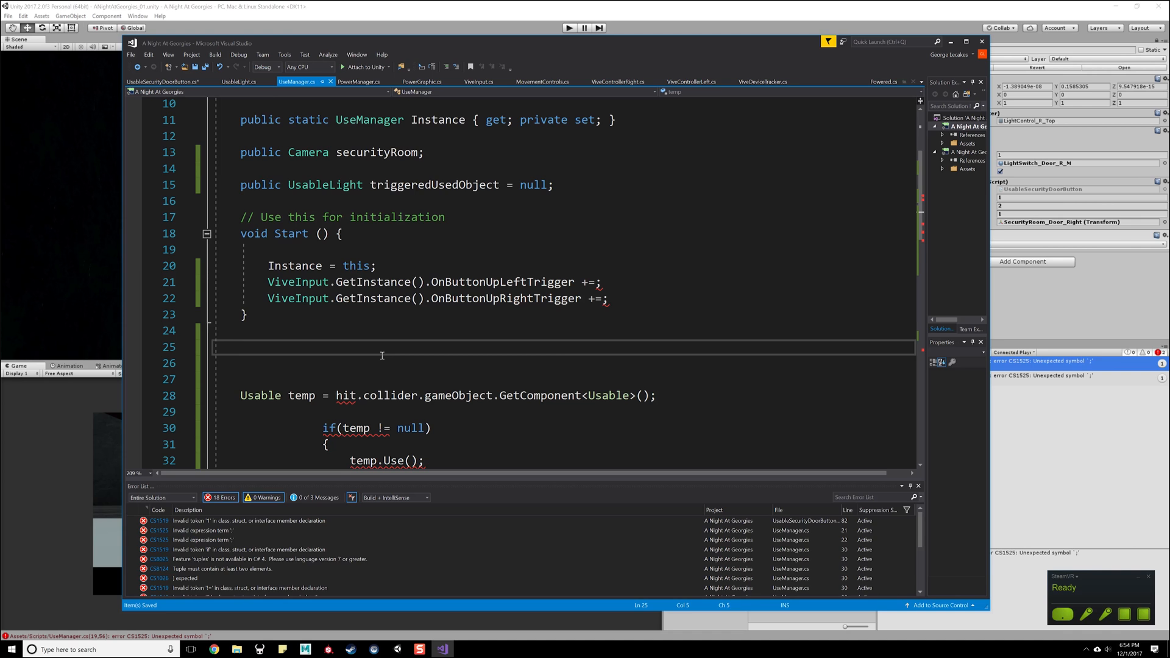
type("void OnTriggetr")
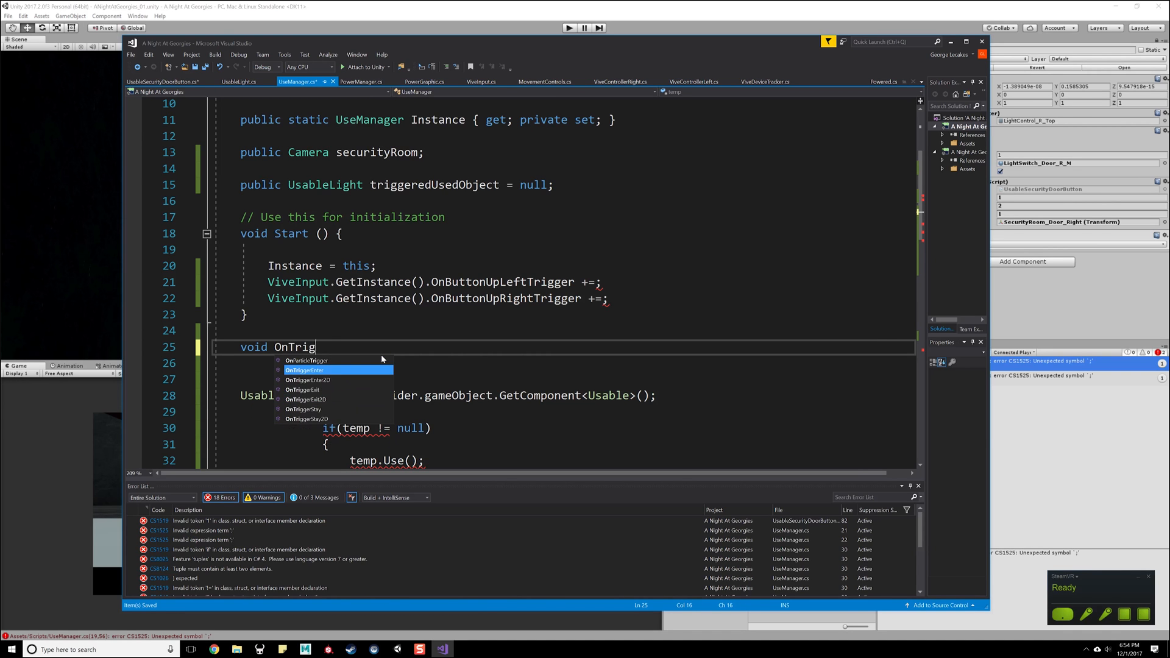
key("BackSpace")
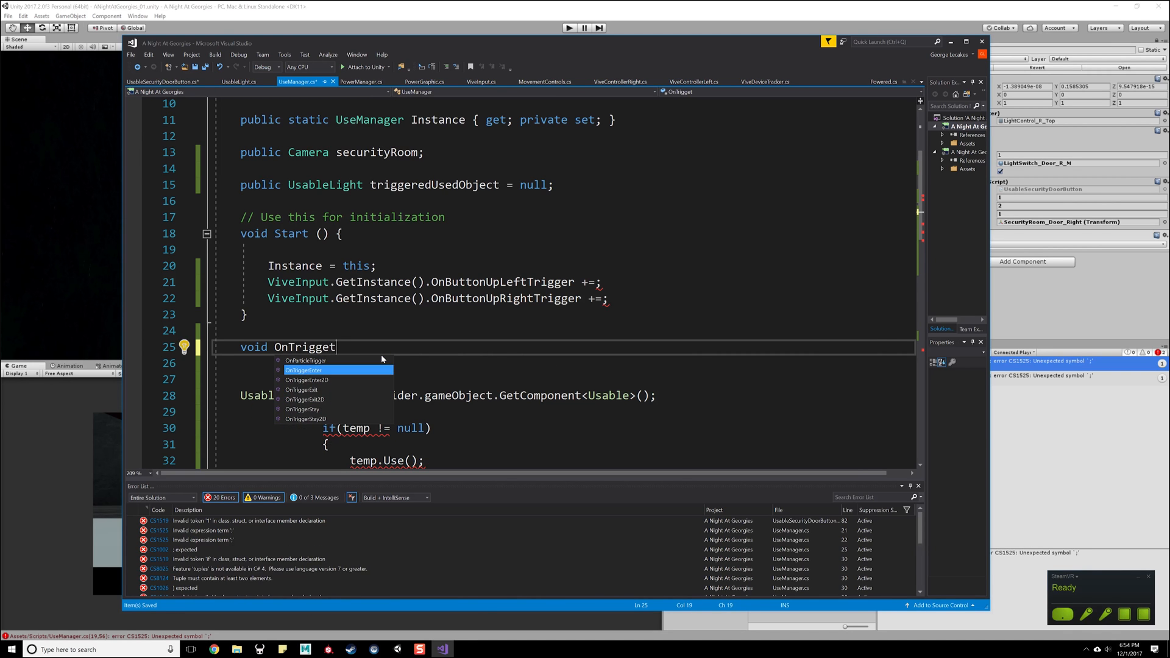
key("Tab")
- Add a private OnTriggerExit(Collider other) method with an empty body below OnTriggerEnter and save the script
key("Down")
key("Return")
key("Return")
type("private void OnTri")
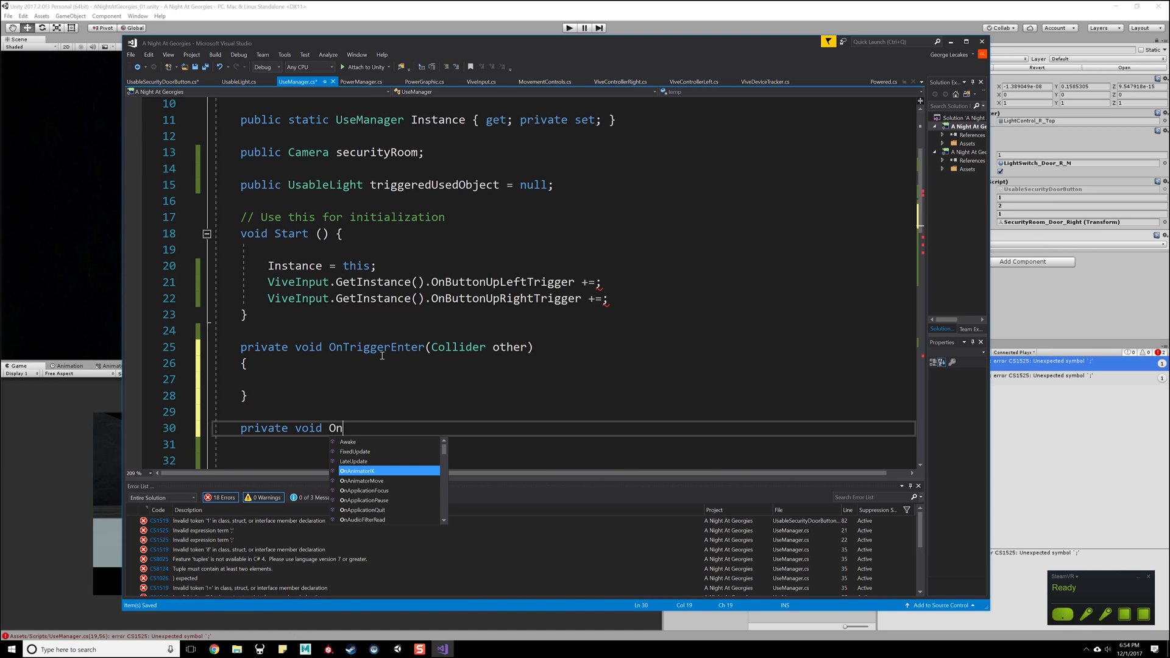
type("gger")
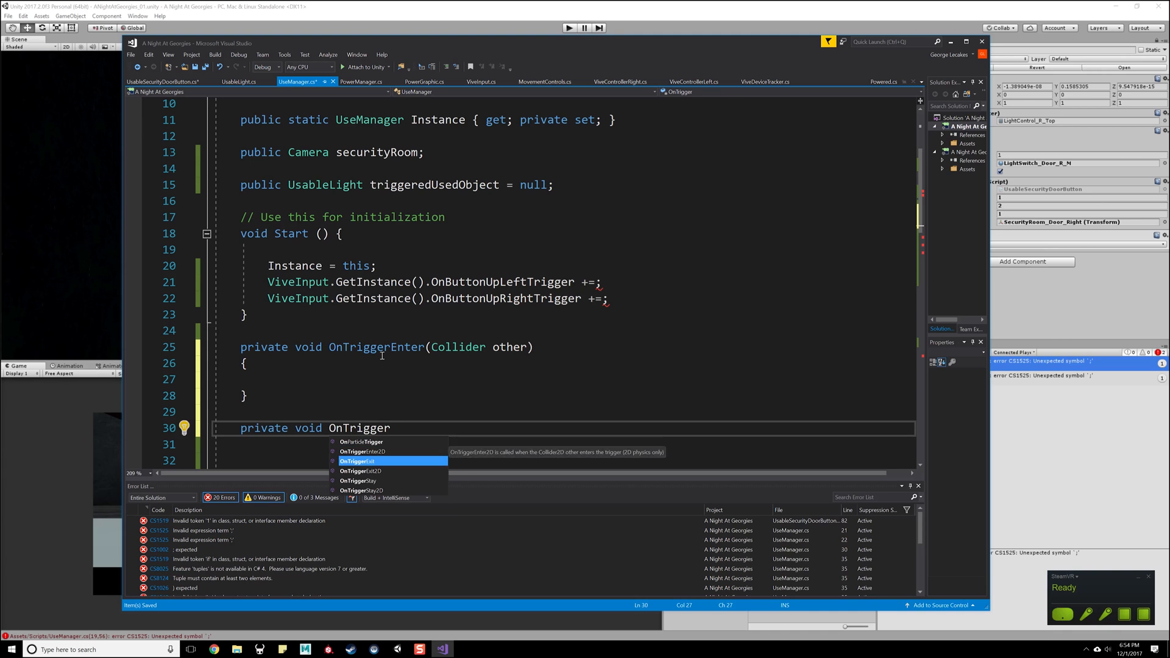
key("Escape")
key("Return")
key("ctrl+s")
- Insert blank lines inside the bodies of OnTriggerEnter and OnTriggerExit
left_click(372, 365)
left_click(366, 380)
key("Return")
key("Return")
scroll(362, 390, "down", 3)
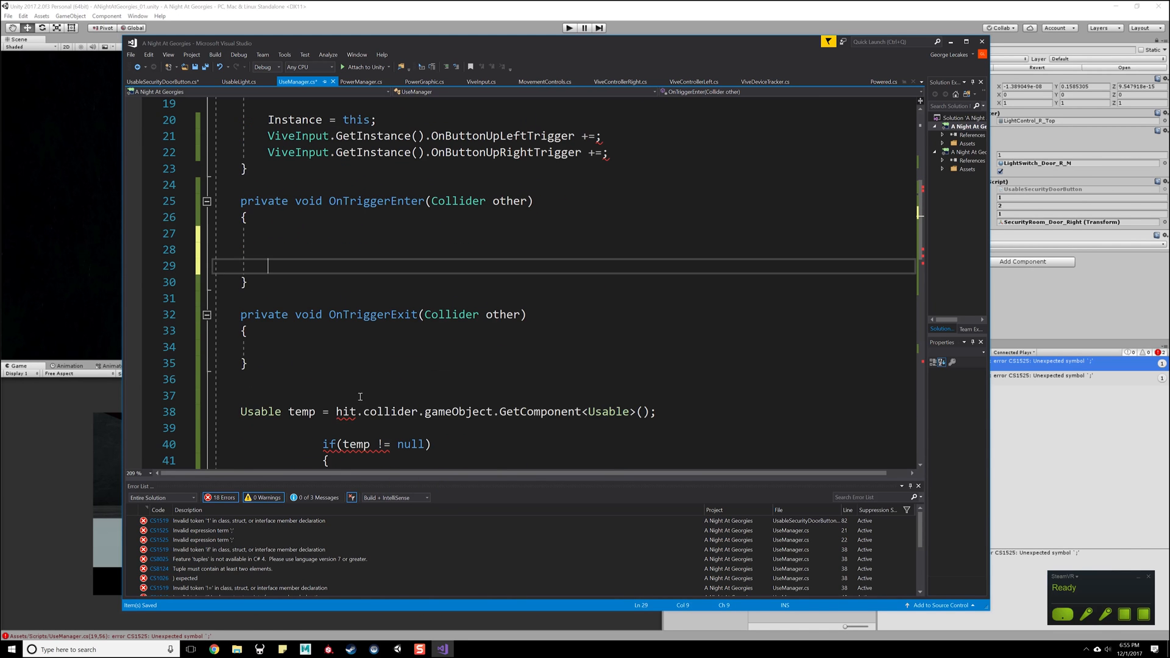
left_click(331, 349)
key("Return")
key("Return")
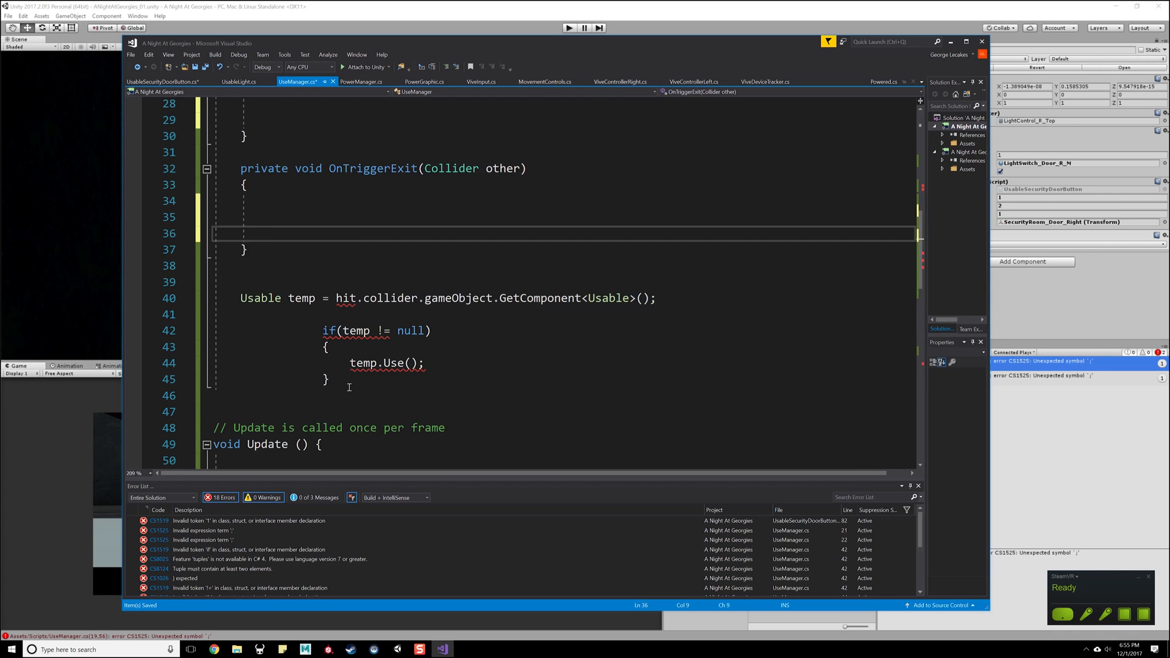
- Move the loose Usable temp lookup and its null-check block into OnTriggerEnter, and paste a copy into OnTriggerExit
left_click_drag(341, 381, 217, 298)
key("Delete")
scroll(299, 302, "up", 4)
left_click(298, 296)
type("Usable temp = hit.collider.gameObject.GetComponent<Usable>();  if (temp != null) {     temp.Use(); }")
scroll(292, 362, "down", 3)
left_click(298, 345)
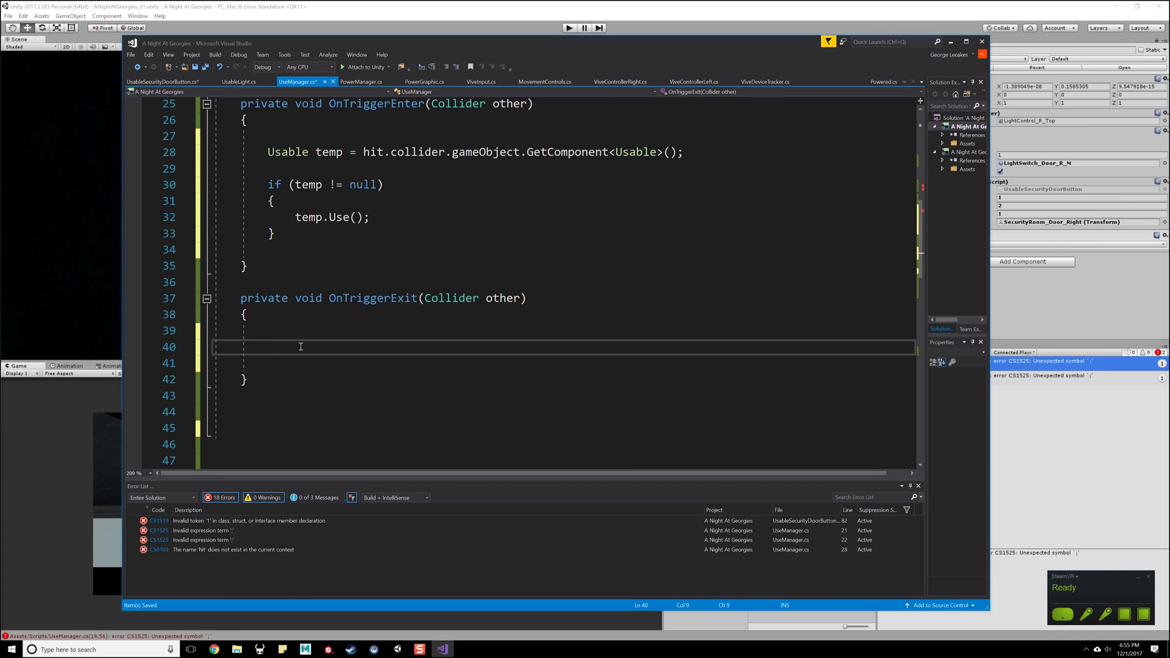
type("Usable temp = hit.collider.gameObject.GetComponent<Usable>();  if (temp != null) {     temp.Use(); }")
- Replace hit.collider with other in the Usable temp lookup inside OnTriggerEnter
scroll(374, 155, "up", 2)
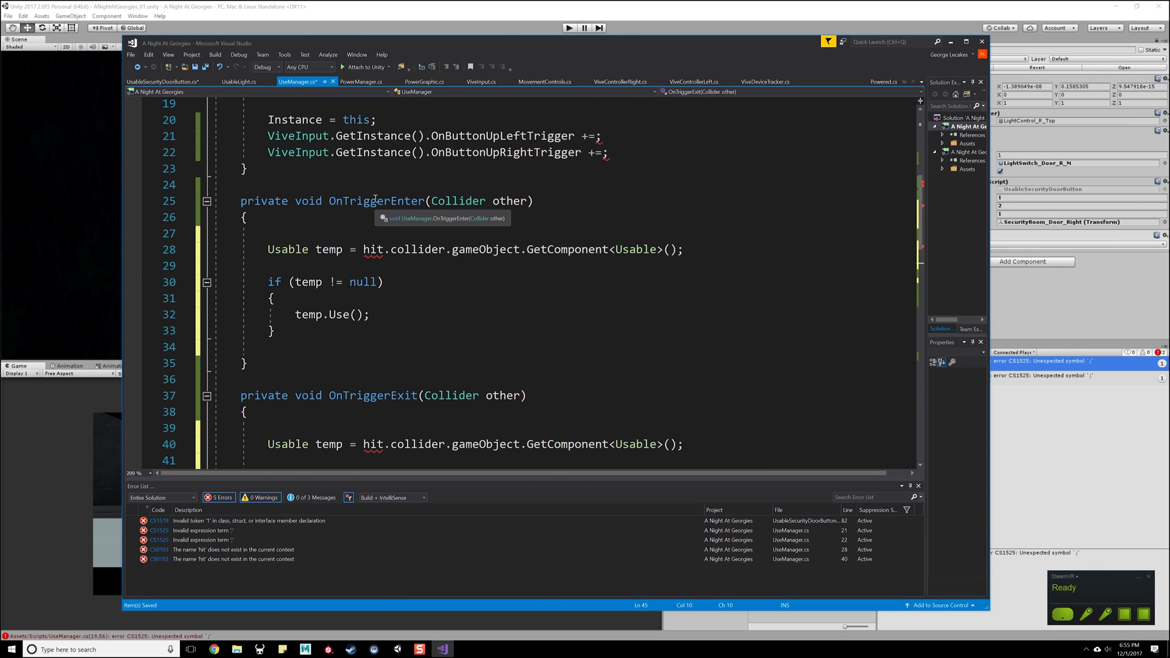
double_click(373, 250)
double_click(499, 206)
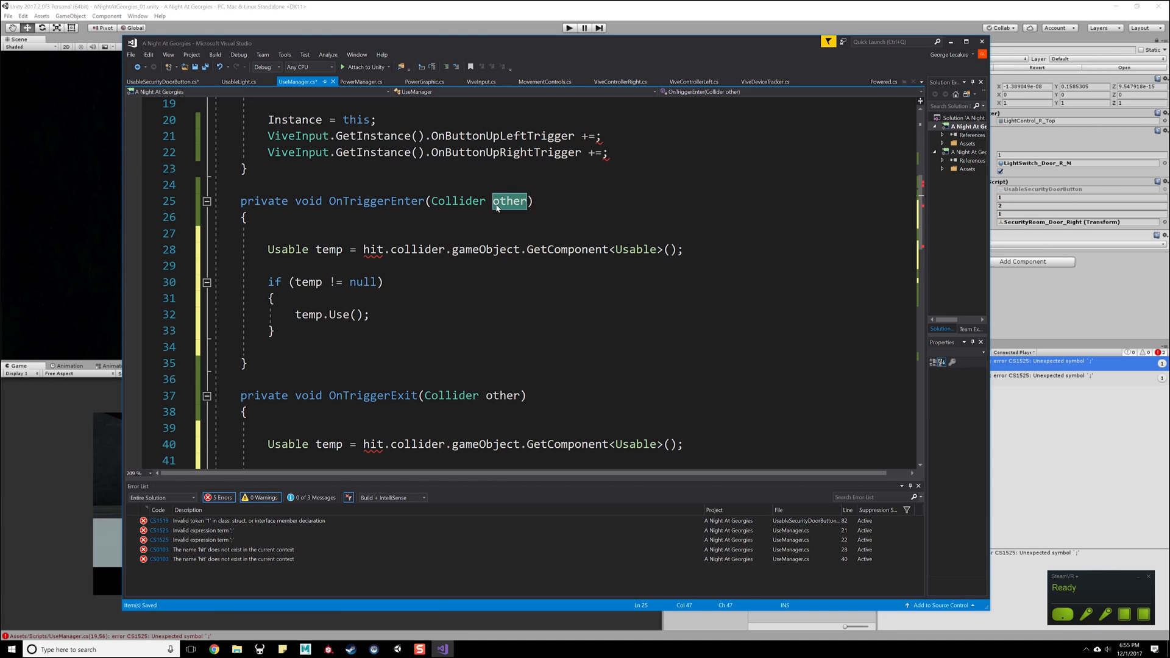
double_click(379, 251)
double_click(423, 253)
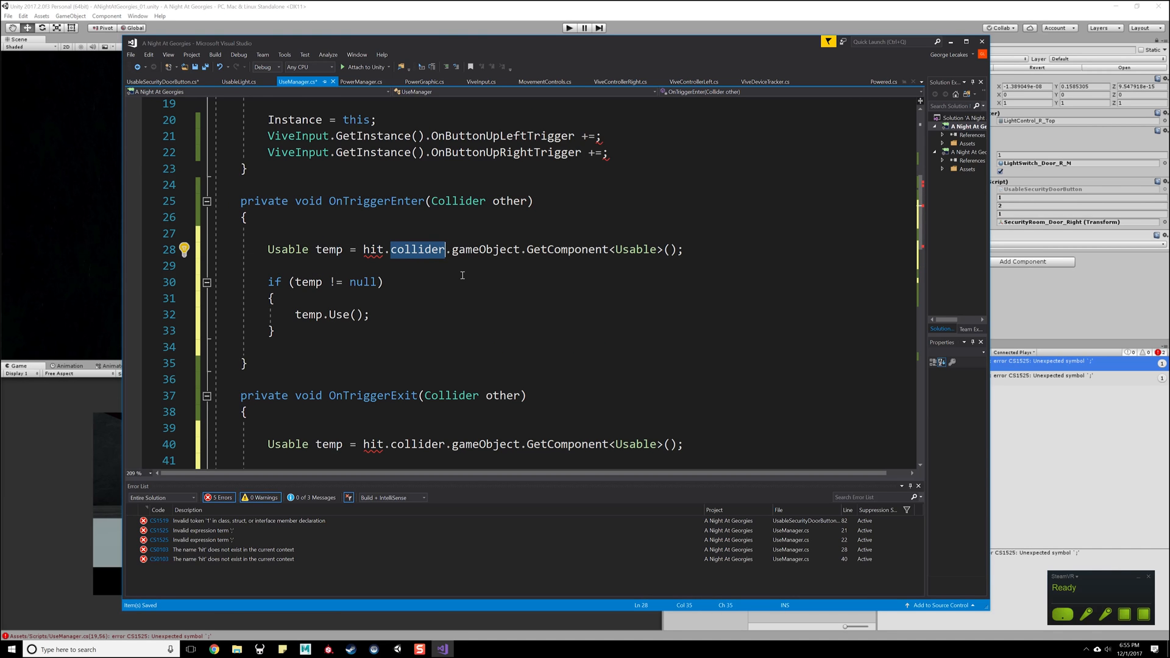
key("BackSpace")
key("BackSpace")
key("BackSpace")
key("BackSpace")
key("BackSpace")
type("other")
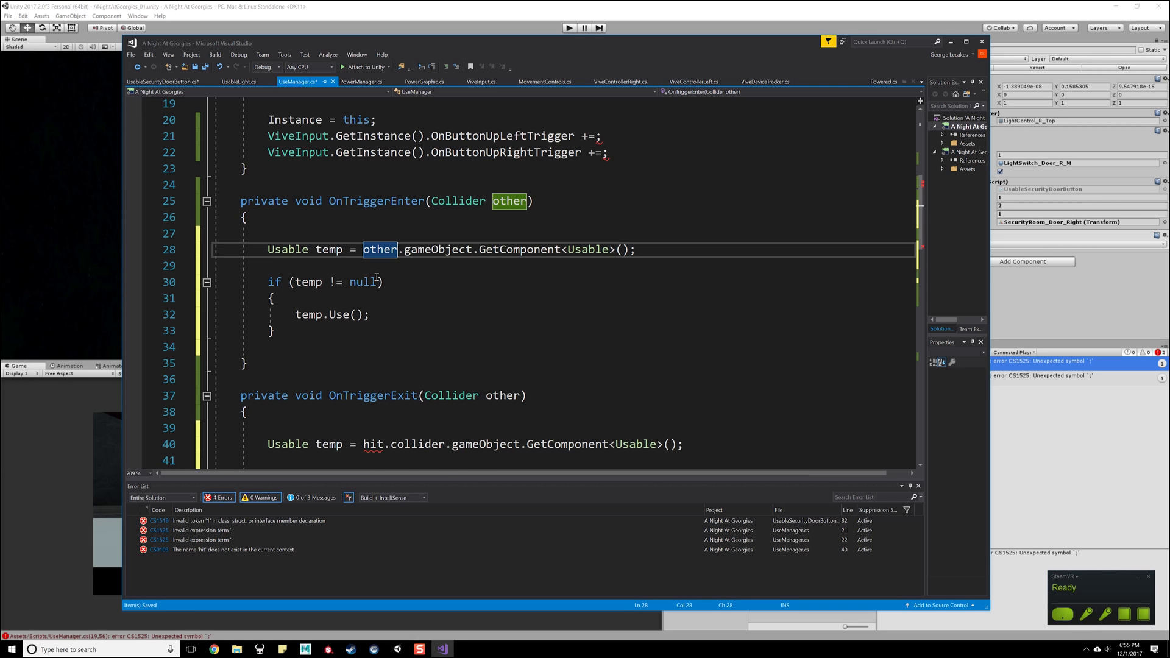
- Examine the temp lookup and temp.Use() call in OnTriggerEnter alongside the triggeredUsedObject field declaration
scroll(428, 347, "down", 2)
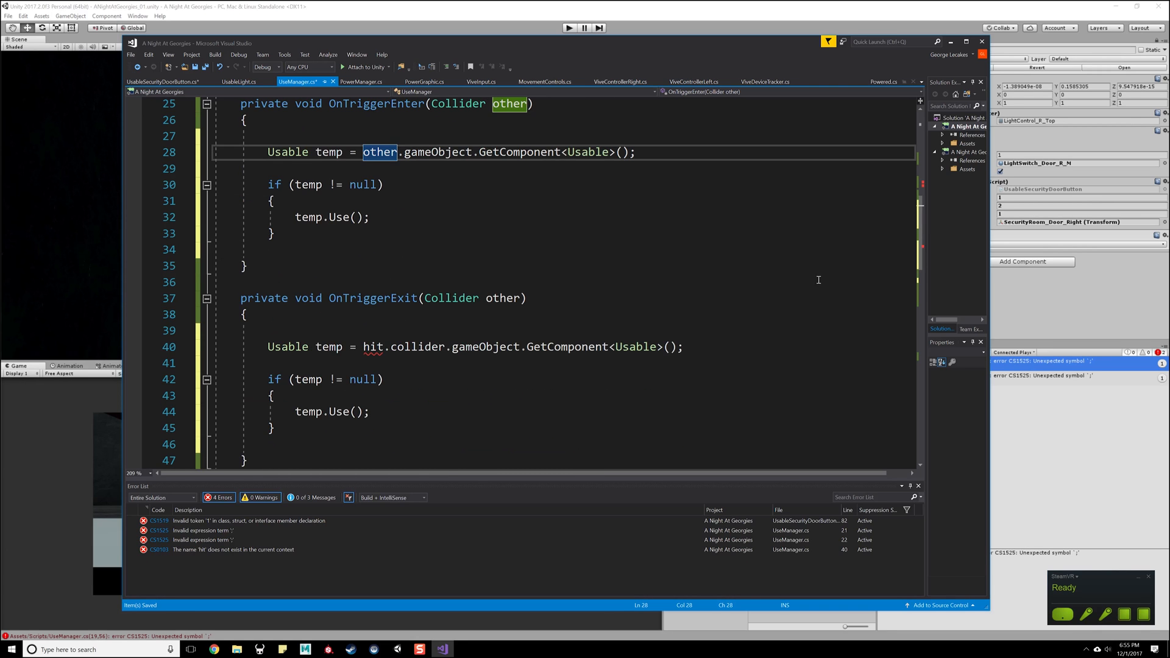
left_click_drag(661, 152, 267, 152)
left_click(390, 217)
scroll(361, 309, "up", 3)
left_click(370, 352)
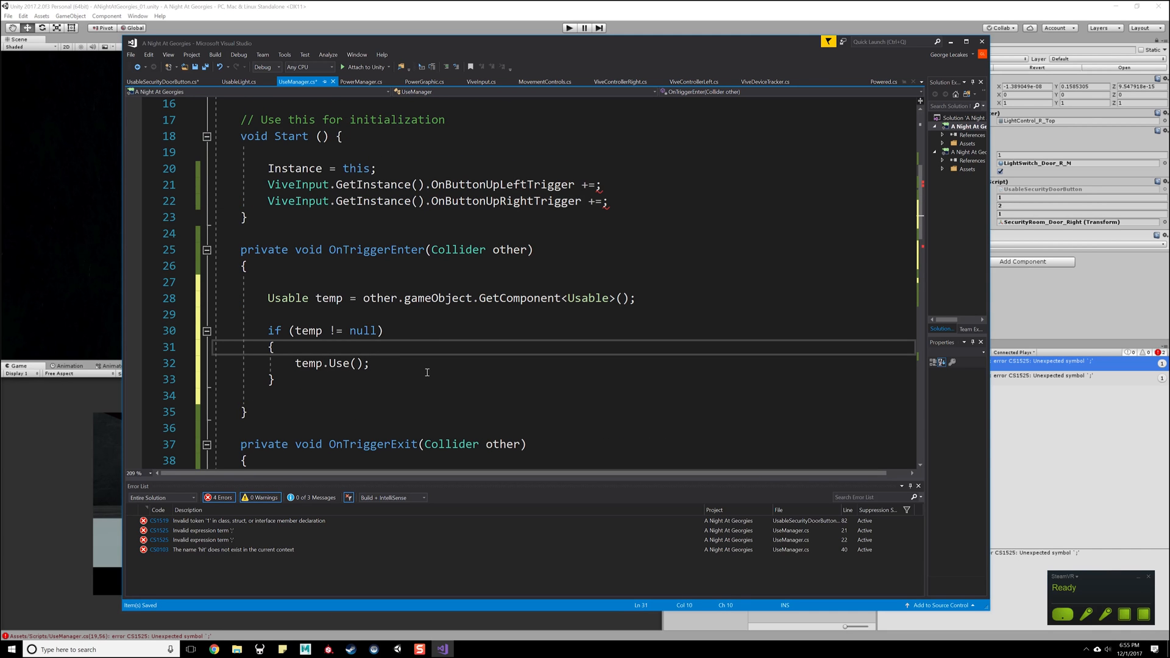
left_click_drag(414, 364, 307, 373)
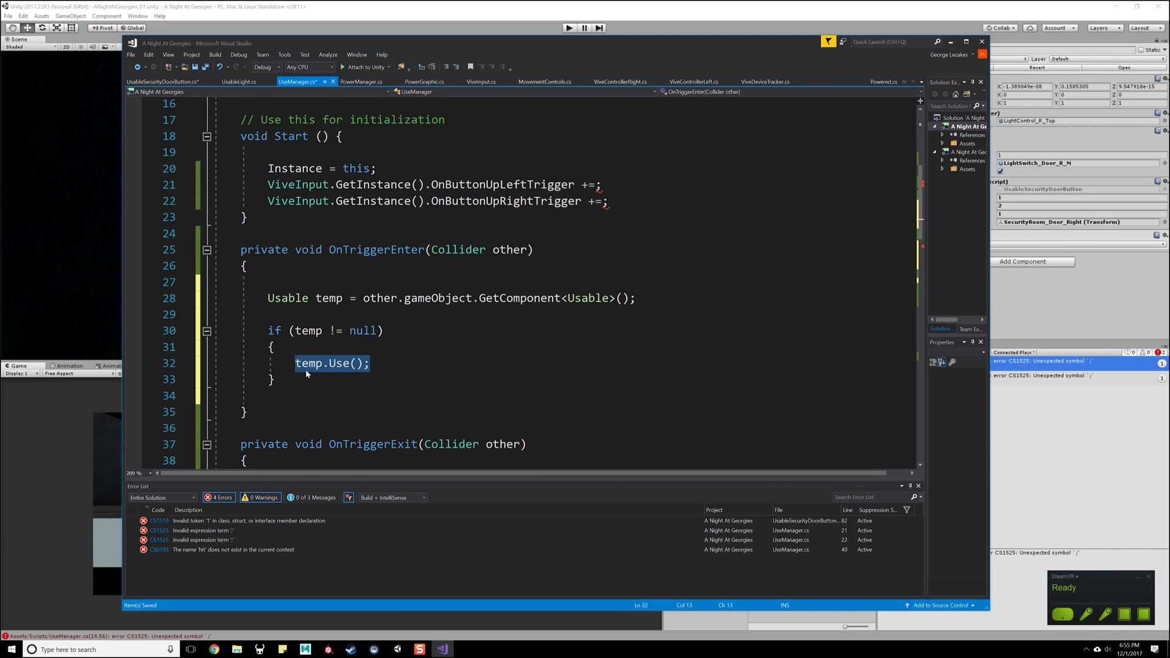
scroll(370, 307, "up", 2)
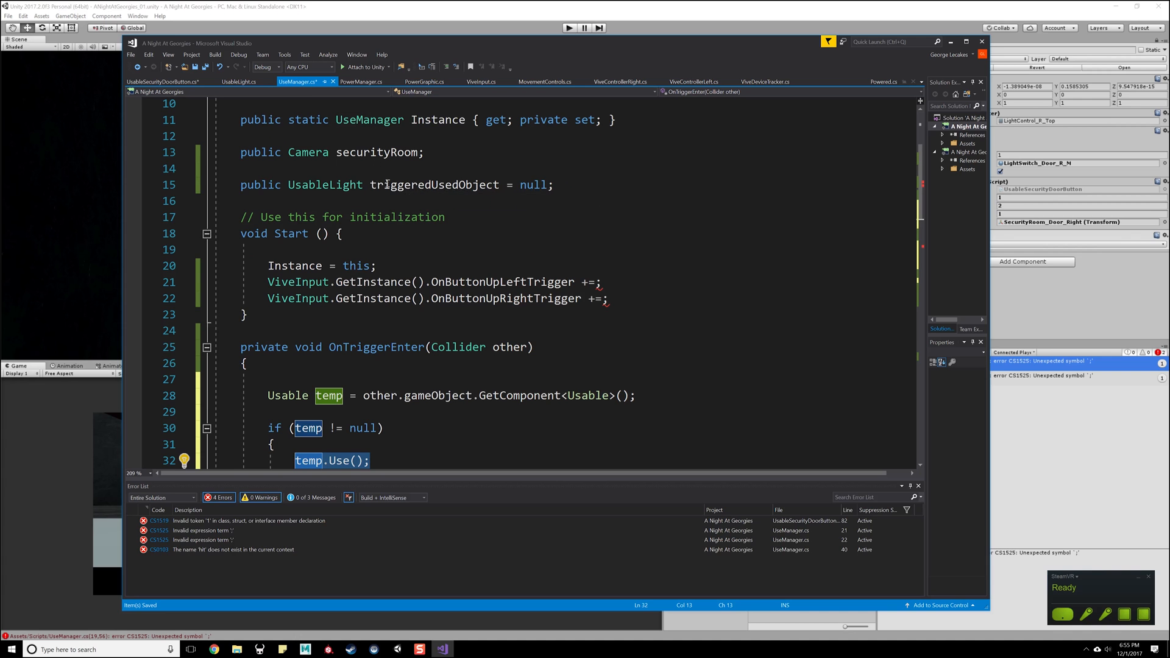
scroll(362, 360, "down", 8)
scroll(410, 214, "up", 8)
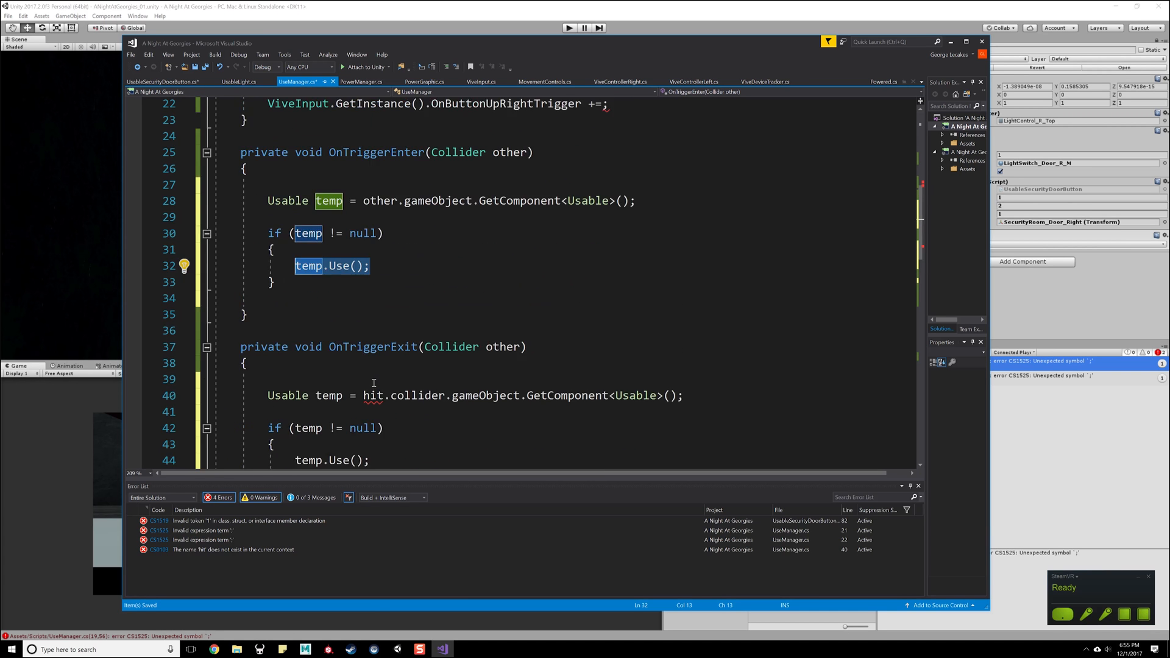
scroll(411, 210, "up", 2)
- Replace the temp.Use() call in OnTriggerEnter with triggeredUsedObject = temp; and save the script
double_click(427, 283)
key("ctrl+c")
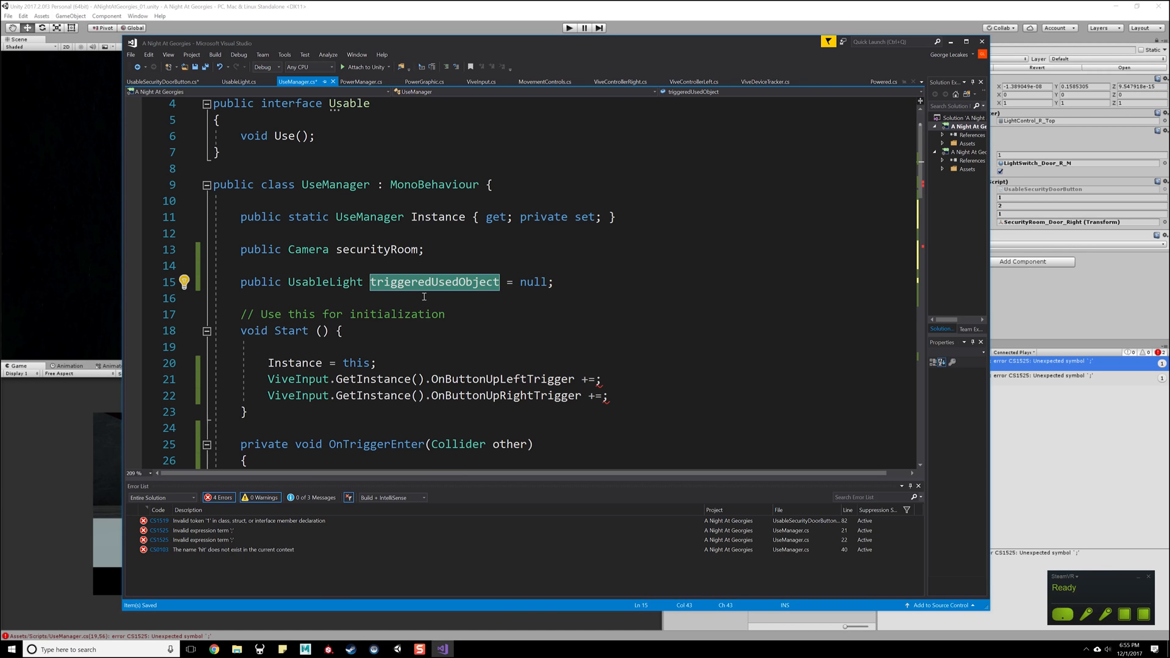
scroll(426, 315, "down", 5)
double_click(318, 315)
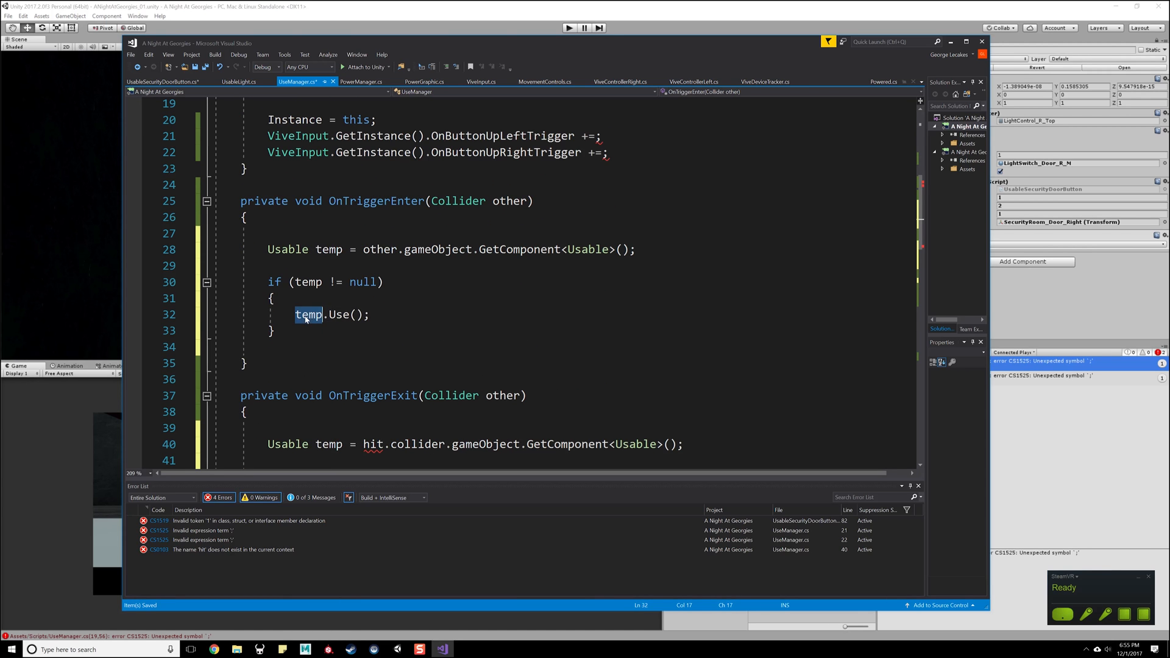
key("ctrl+v")
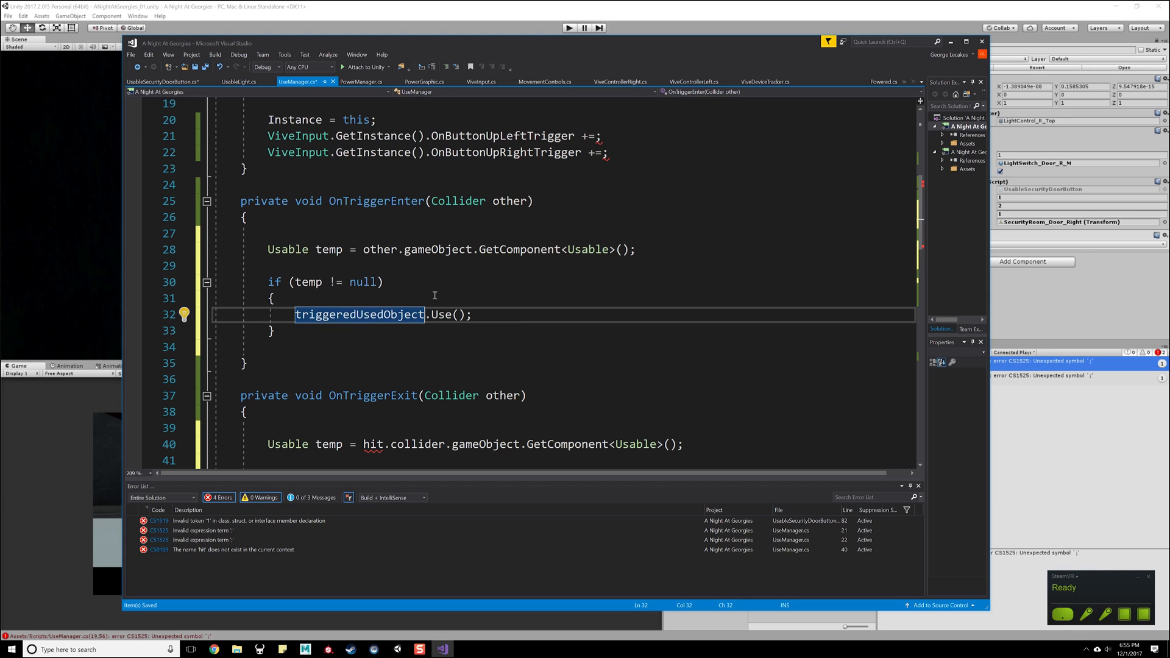
type("= temp")
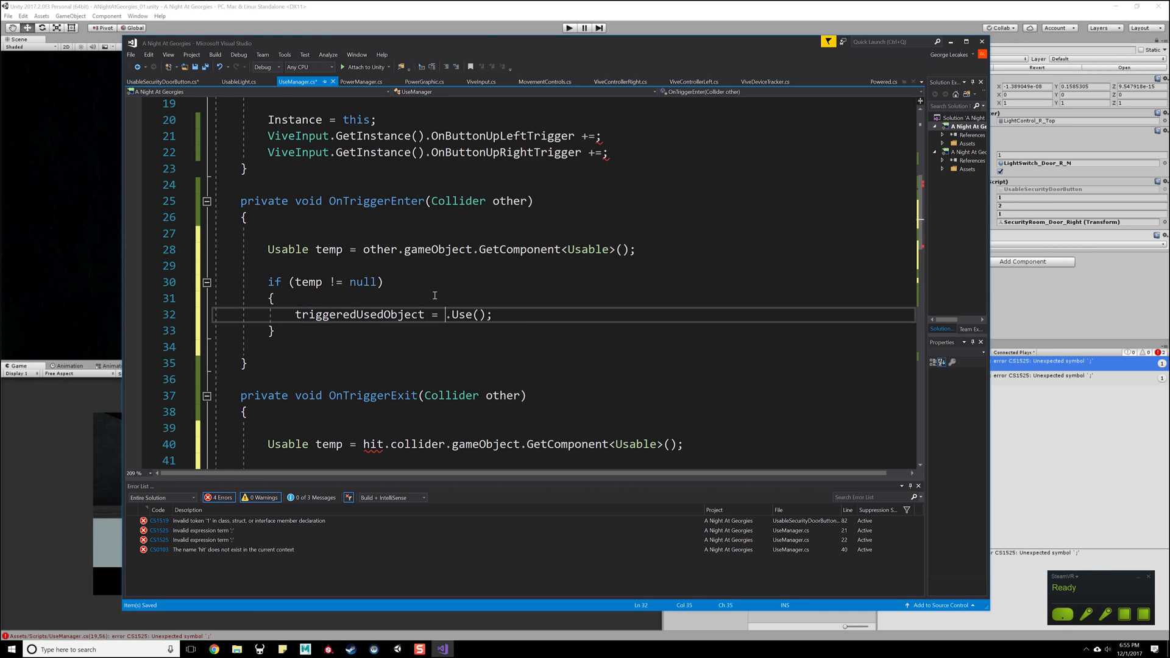
key("Delete")
key("Delete")
key("Delete")
key("Delete")
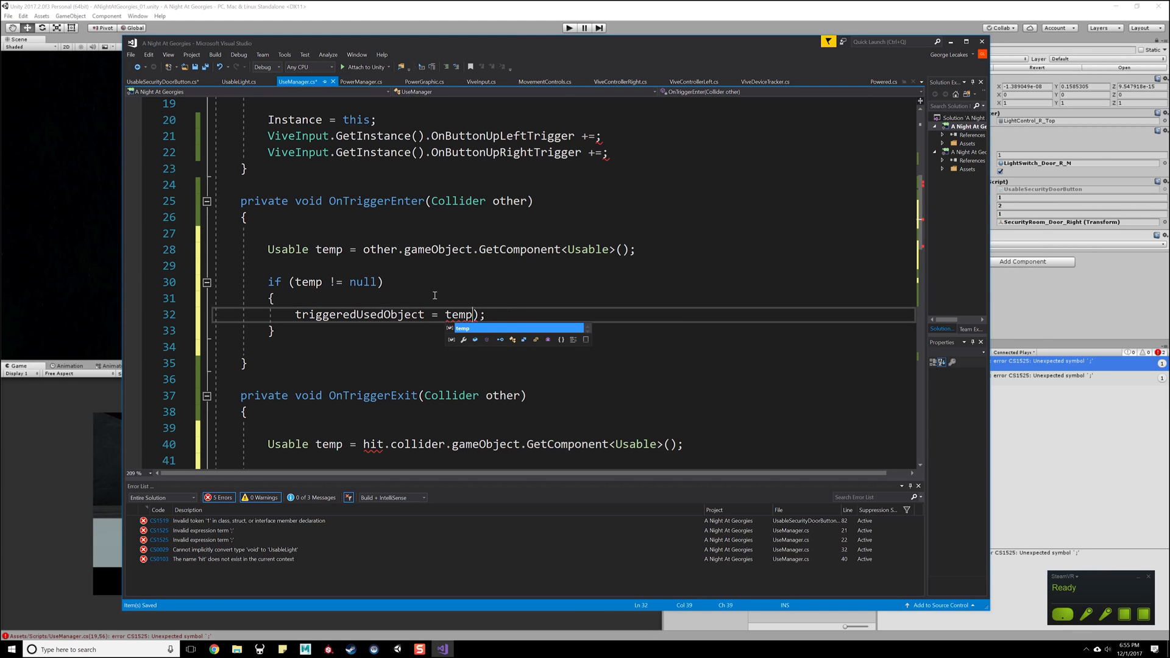
key("ctrl+s")
key("Down")
key("Up")
key("Up")
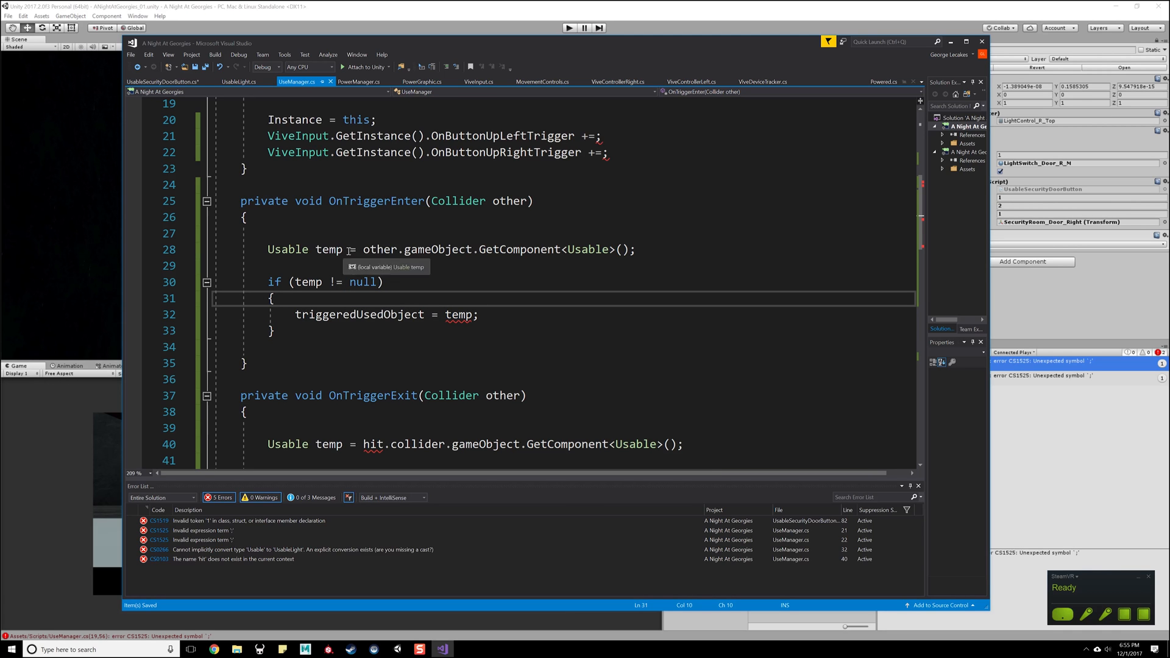
- Remove the blank line above the Usable temp lookup in OnTriggerEnter
left_click_drag(312, 238, 198, 242)
key("BackSpace")
key("BackSpace")
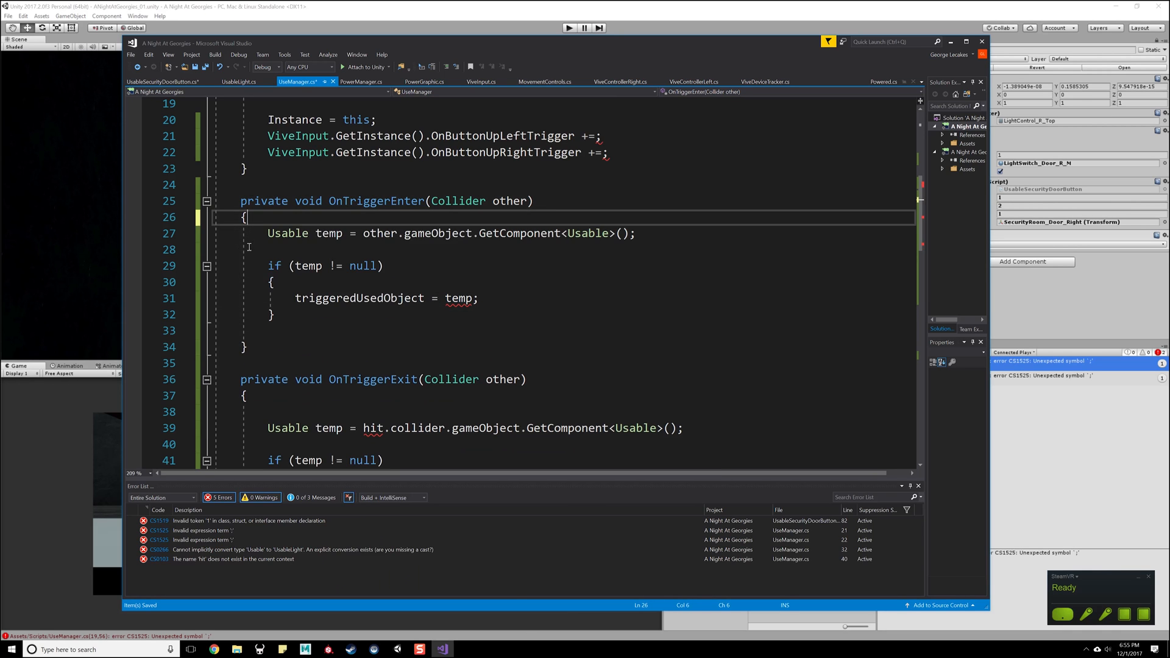
- Change the type of the triggeredUsedObject field from UsableLight to Usable and save the script
mouse_move(468, 299)
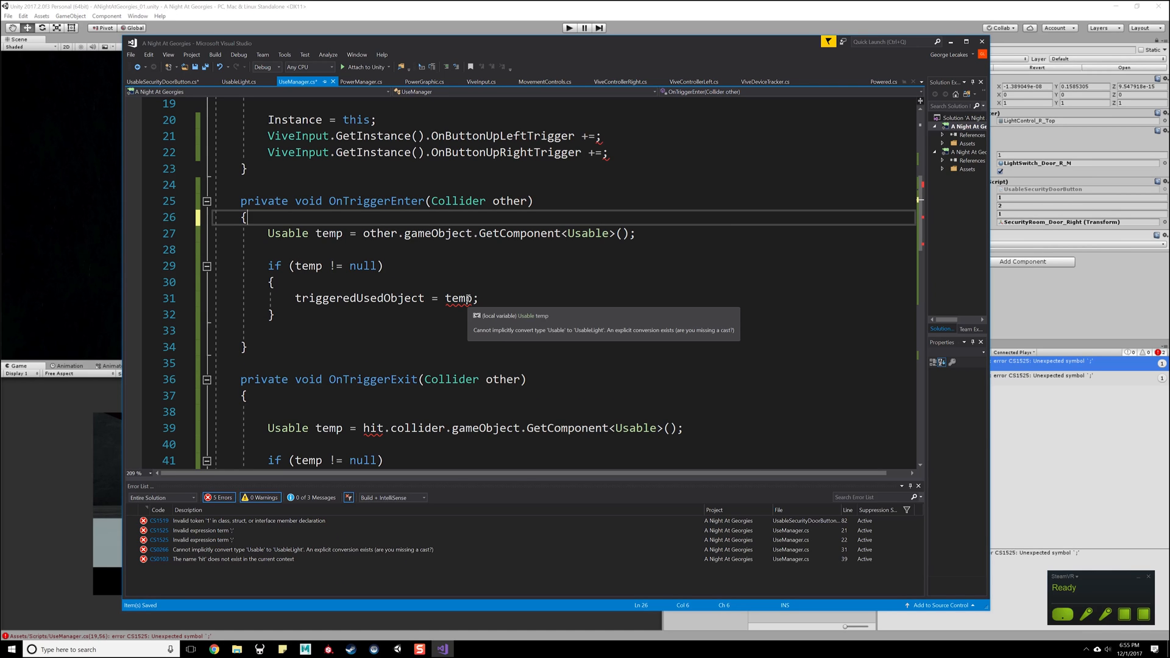
left_click(460, 282)
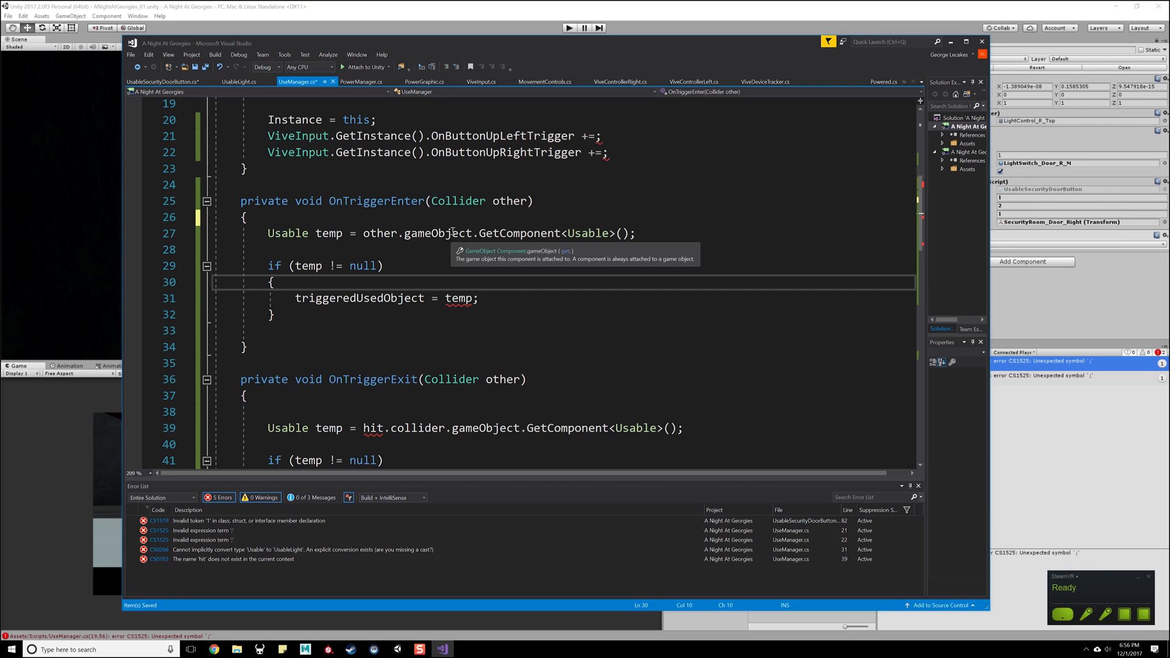
scroll(369, 245, "up", 4)
left_click(329, 234)
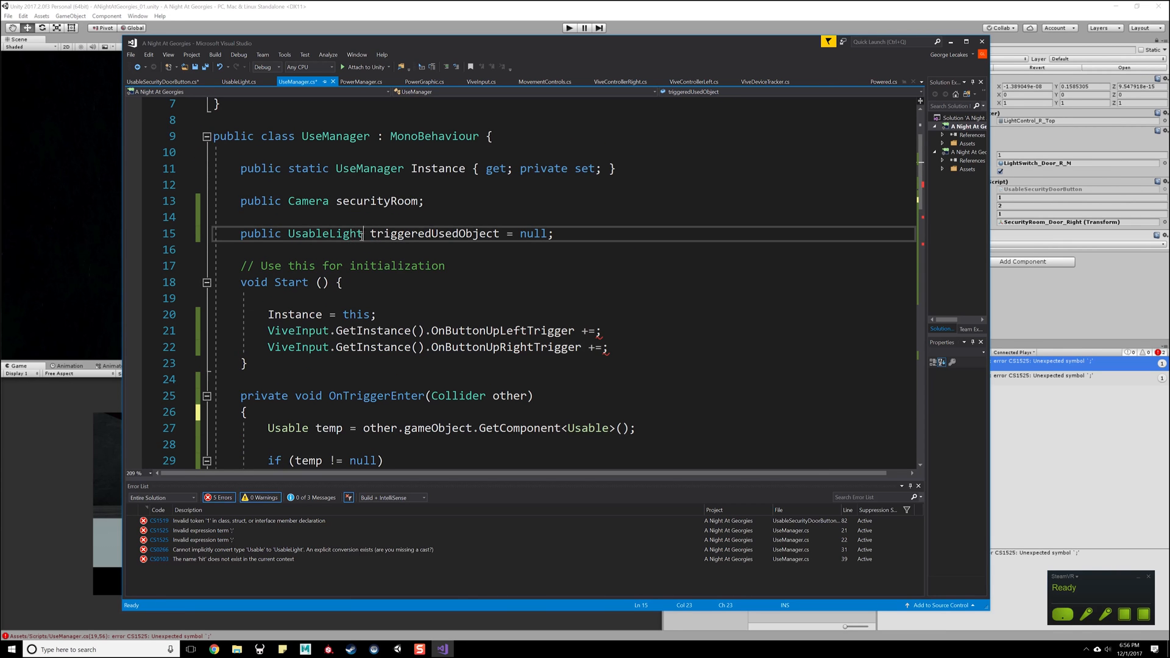
key("Delete")
key("Delete")
key("Delete")
key("Delete")
key("Delete")
key("ctrl+s")
left_click(401, 234)
scroll(396, 262, "down", 2)
scroll(396, 263, "down", 2)
left_click(443, 314)
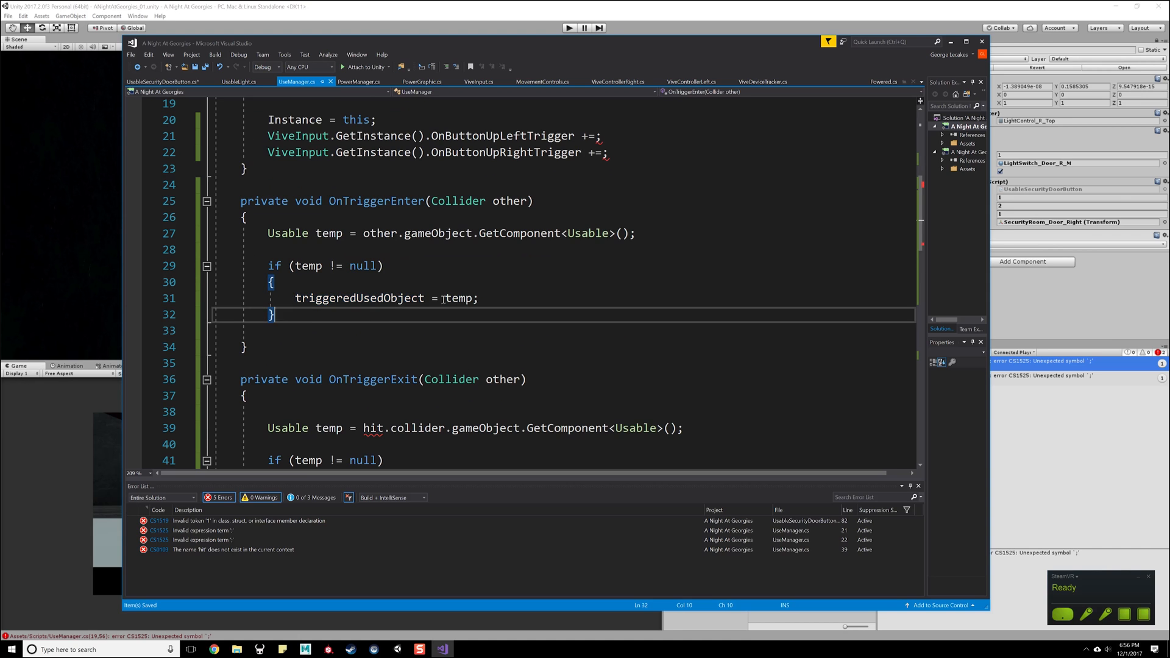
- Replace the hit.collider lookup line in OnTriggerExit with a copy of OnTriggerEnter's Usable temp lookup line and save the script
scroll(338, 318, "down", 1)
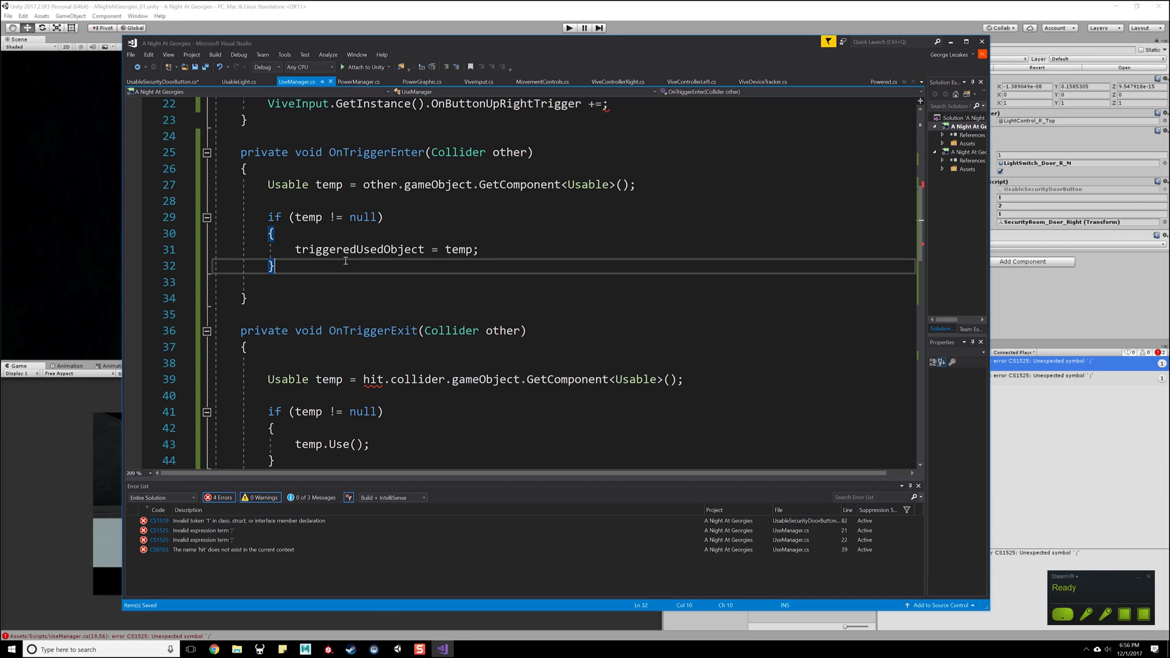
left_click_drag(479, 250, 295, 250)
left_click_drag(670, 196, 273, 195)
scroll(381, 294, "down", 2)
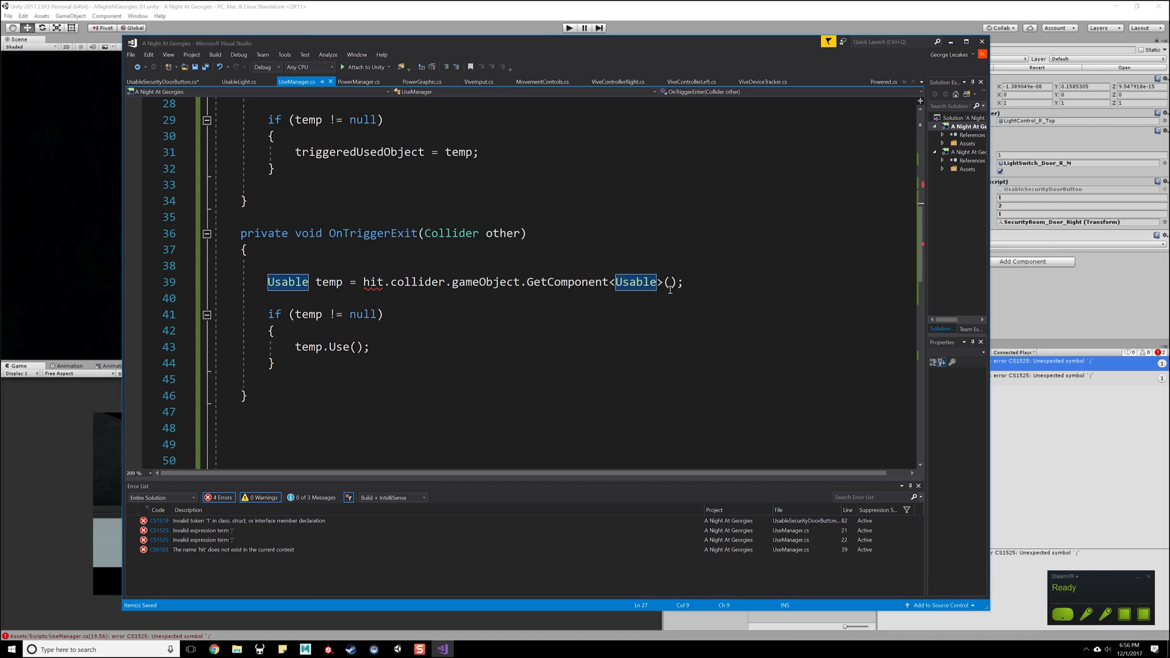
scroll(669, 288, "up", 1)
left_click_drag(683, 331, 268, 331)
type("Usable temp = other.gameObject.GetComponent<Usable>();")
key("ctrl+s")
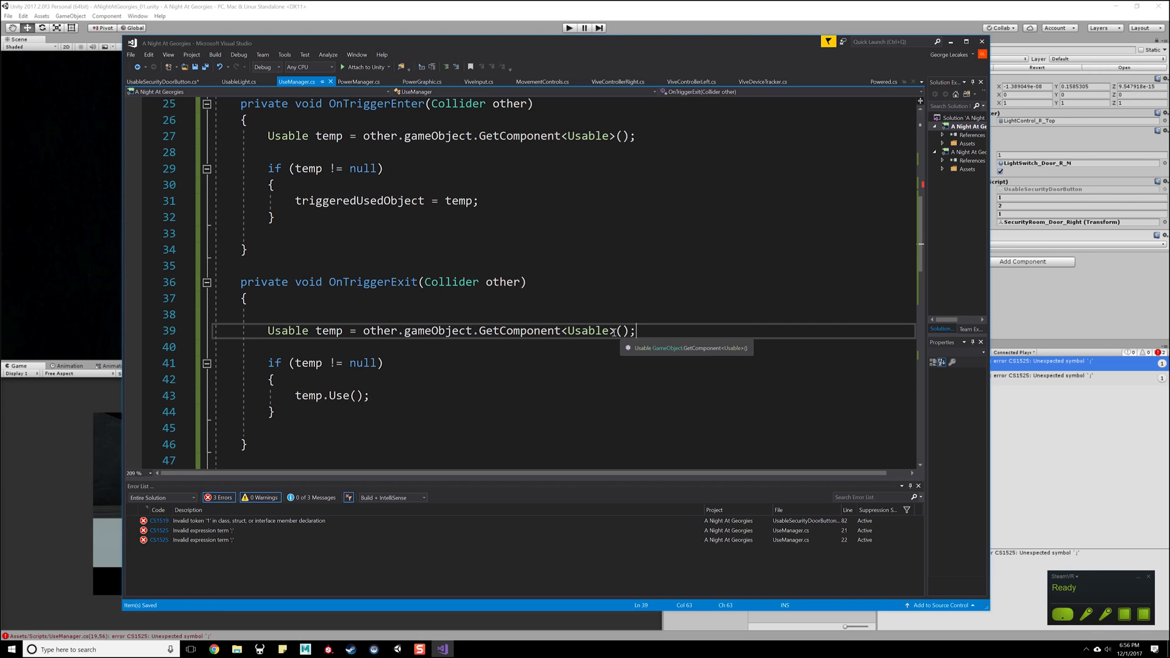
- Review the null check and triggeredUsedObject assignment in OnTriggerEnter, and the temp lookup in OnTriggerExit
scroll(389, 236, "up", 1)
scroll(389, 236, "down", 1)
left_click_drag(479, 200, 295, 200)
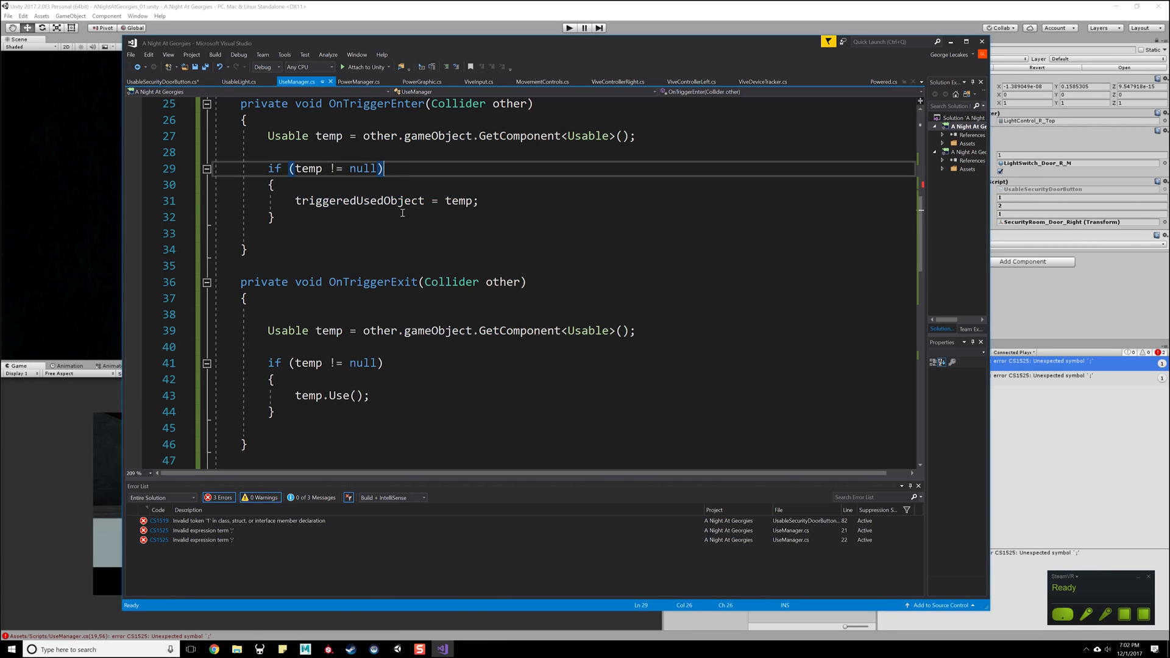
left_click(402, 212)
scroll(372, 199, "up", 1)
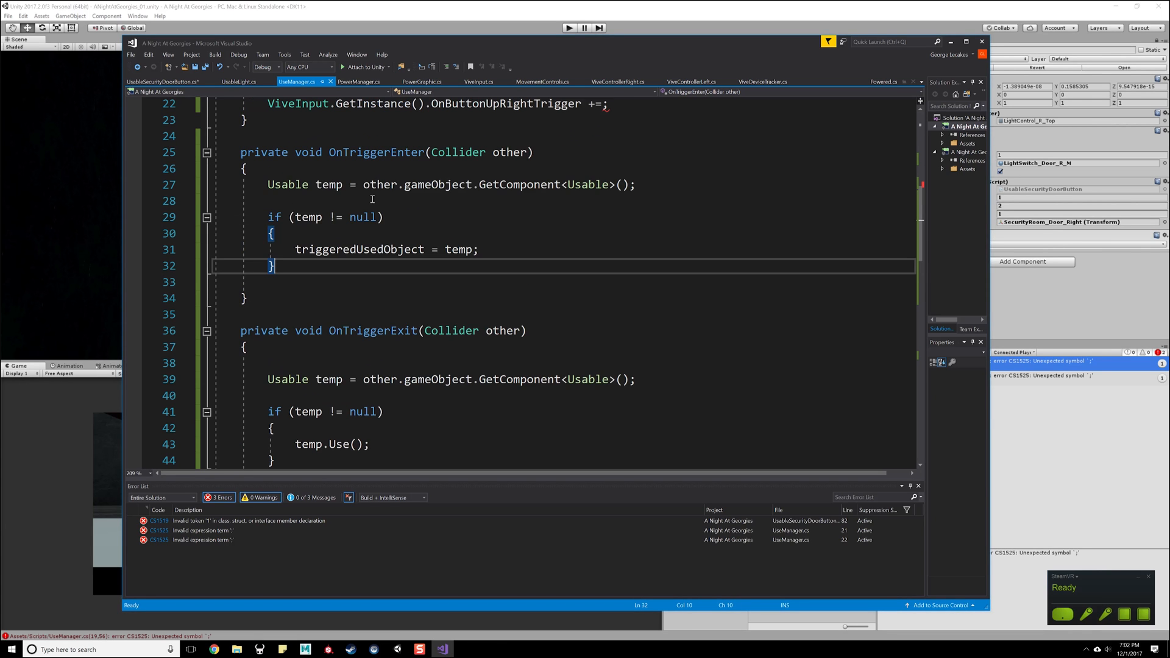
scroll(294, 190, "down", 1)
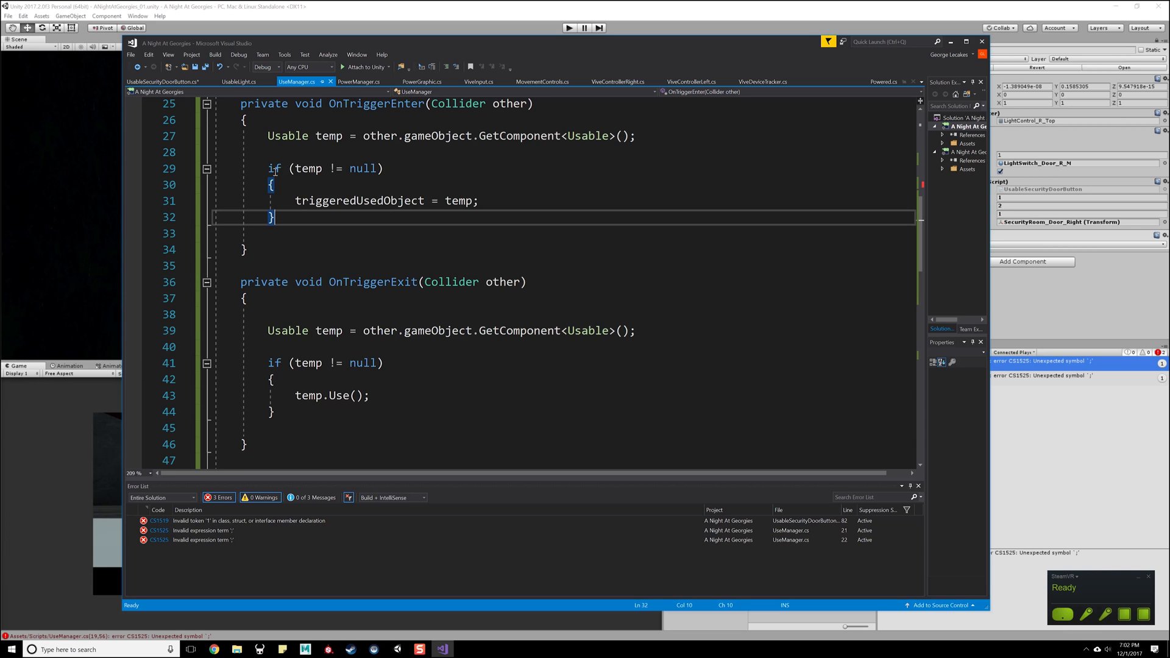
left_click_drag(301, 202, 481, 201)
left_click(488, 195)
left_click(417, 169)
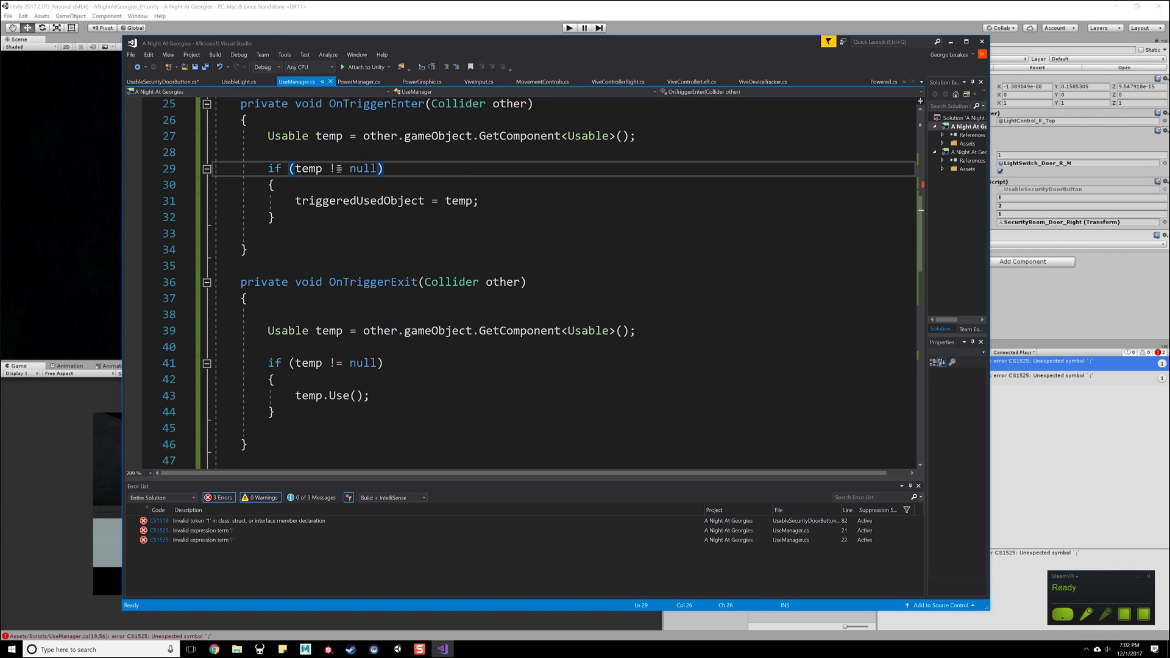
mouse_move(330, 170)
left_click_drag(281, 331, 683, 336)
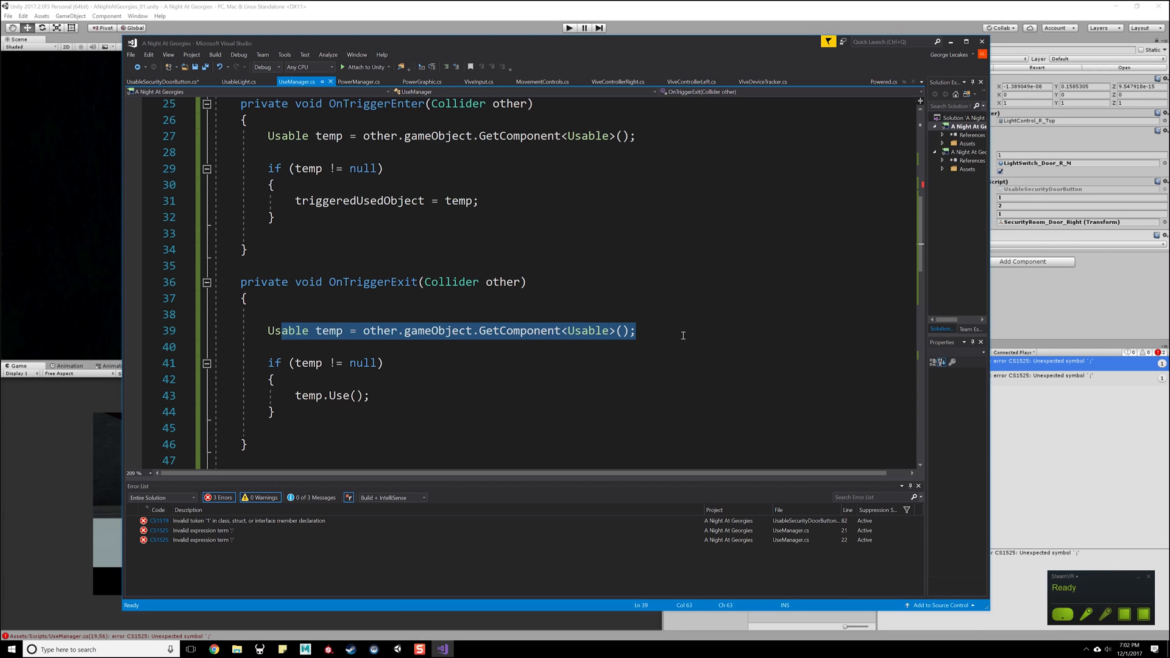
left_click(585, 365)
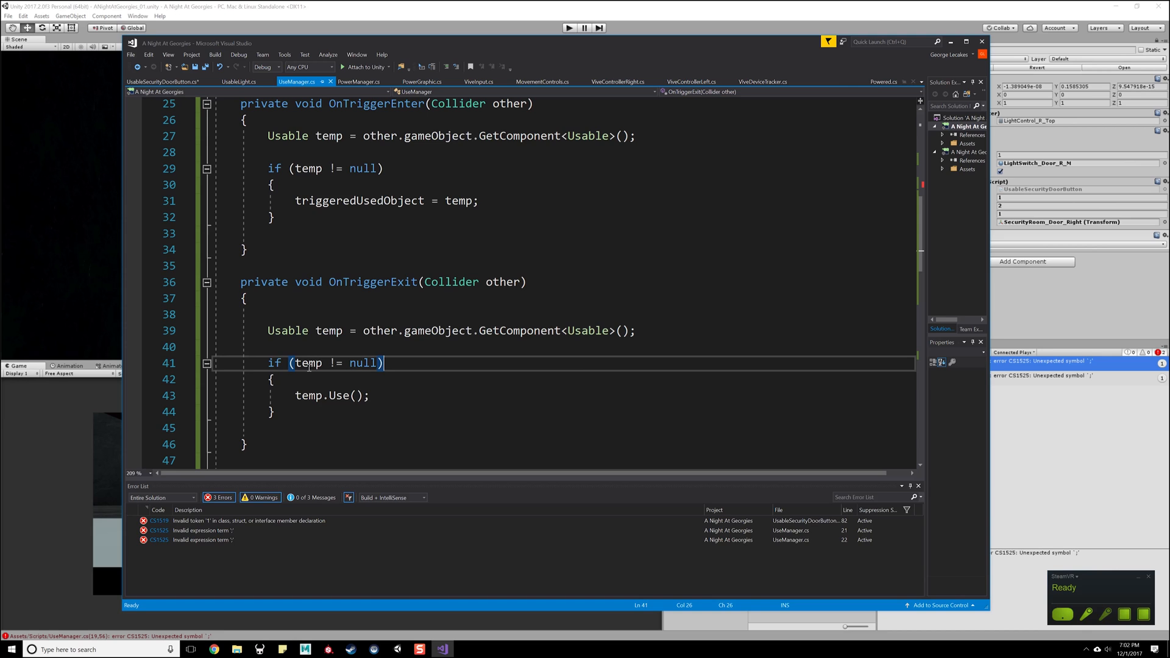
- Change the if condition in OnTriggerExit to compare temp == triggeredUsedObject
left_click(378, 363)
key("BackSpace")
key("BackSpace")
key("BackSpace")
key("BackSpace")
key("BackSpace")
key("BackSpace")
key("BackSpace")
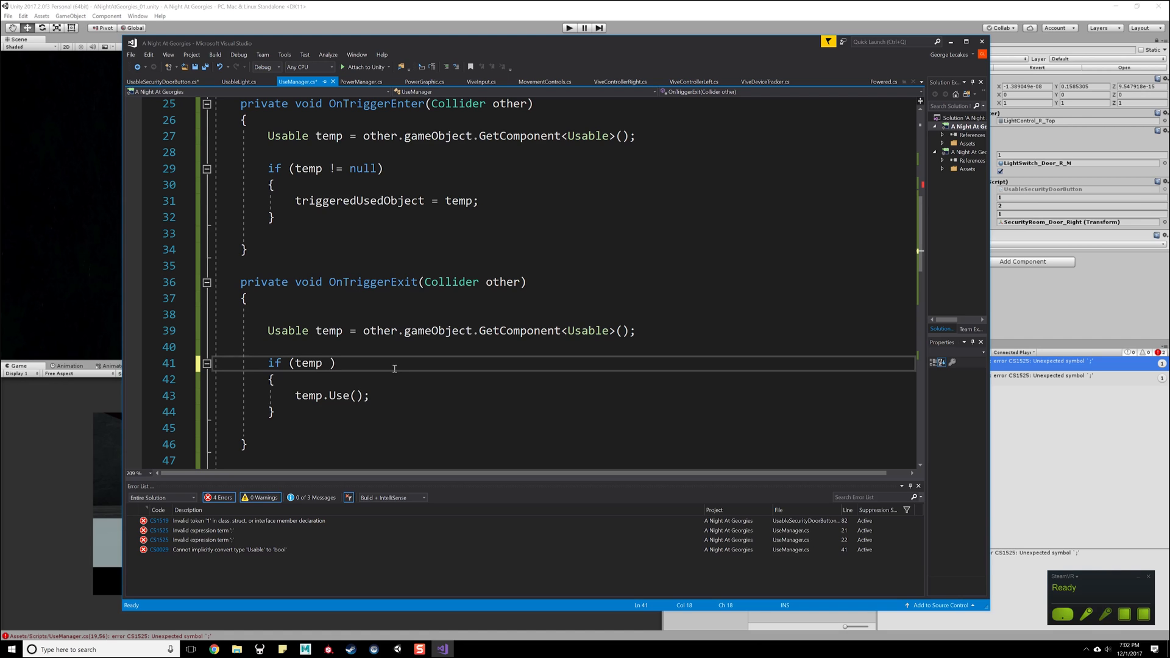
type("==")
type("triggeredU")
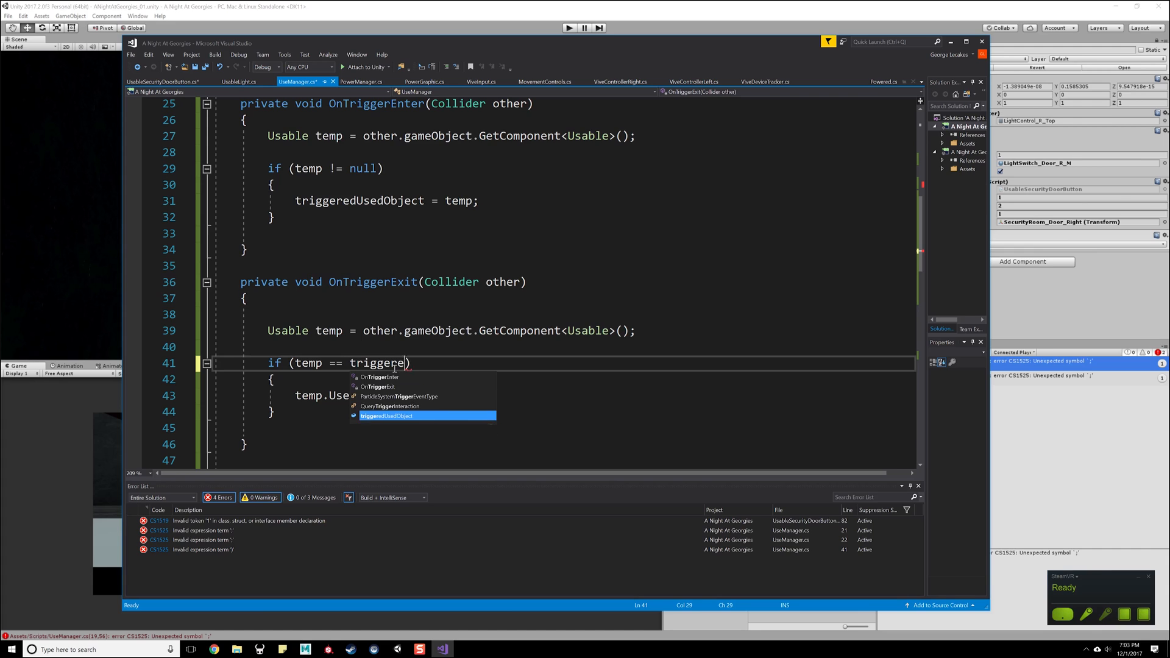
type("sedObject)")
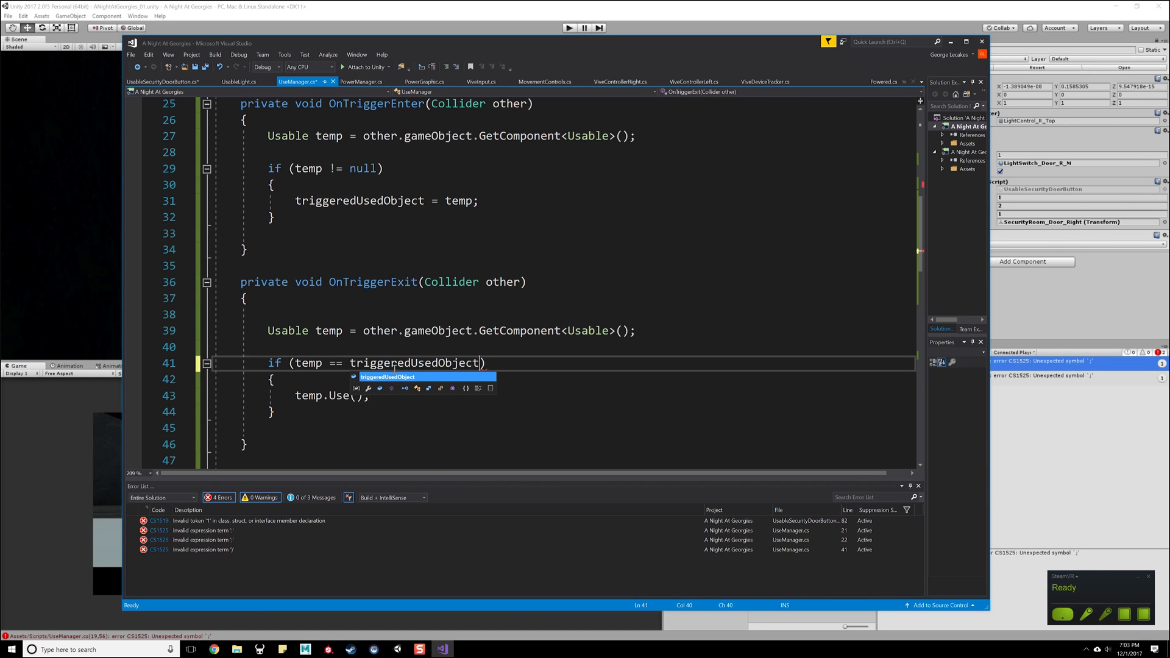
- Replace the temp.Use() call in OnTriggerExit with triggeredUsedObject = null; and save the script
key("Down")
key("Down")
key("BackSpace")
key("BackSpace")
key("BackSpace")
key("BackSpace")
key("BackSpace")
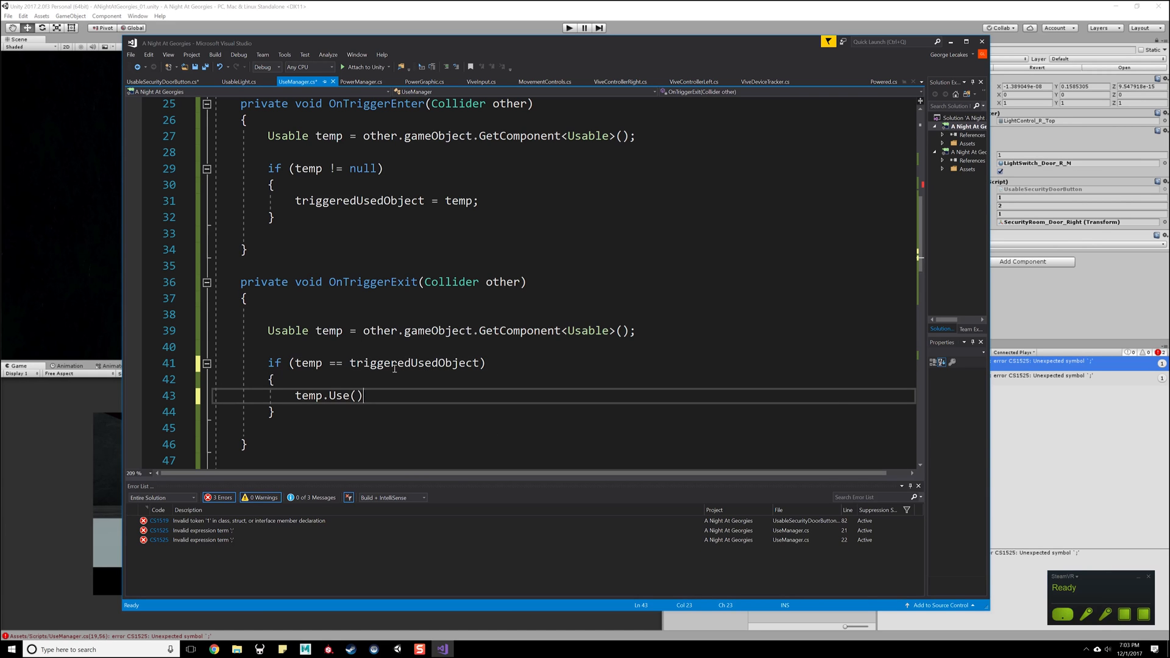
key("BackSpace")
key("BackSpace")
key("BackSpace")
key("BackSpace")
key("BackSpace")
key("BackSpace")
type("triggered")
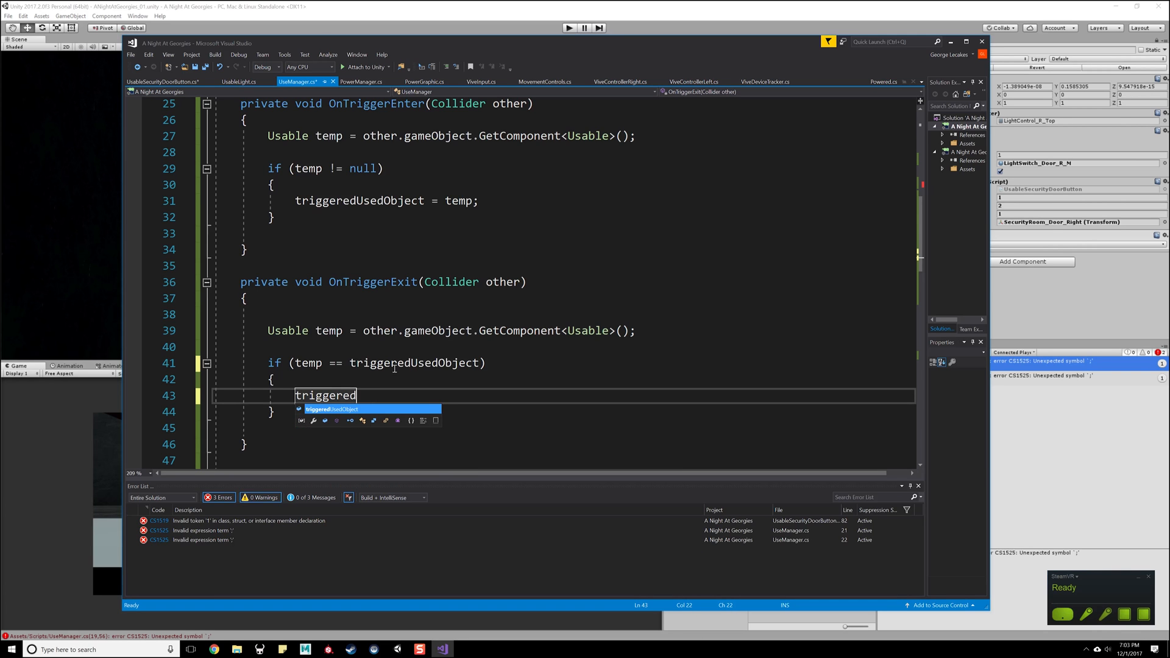
type("UsedObject ")
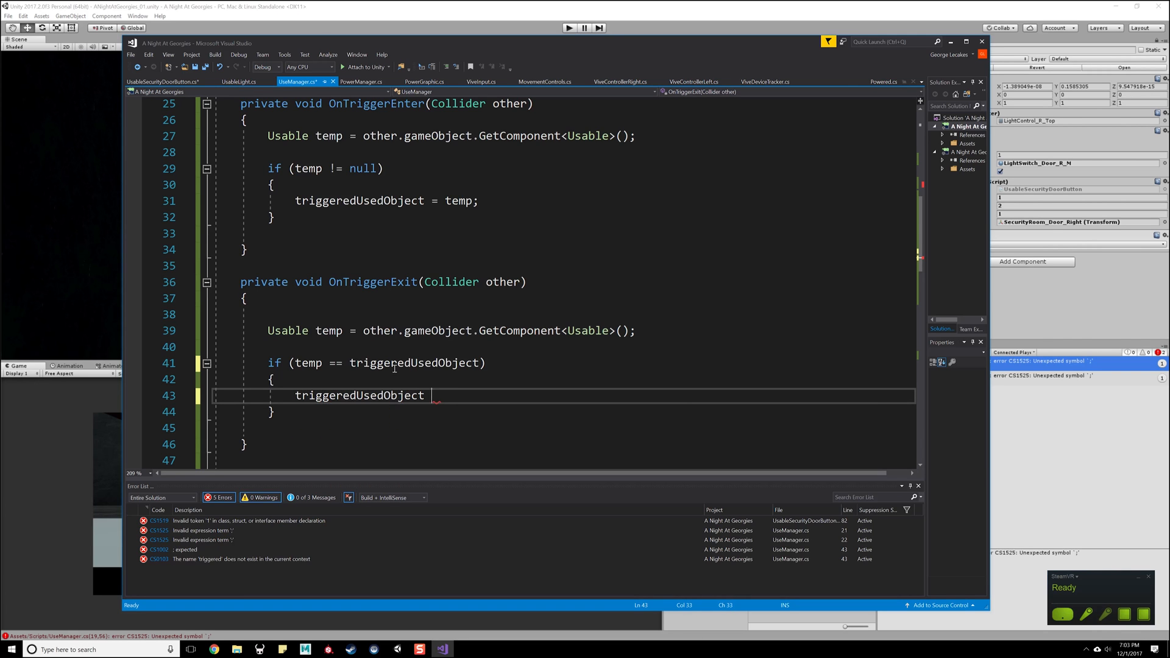
type("= null;")
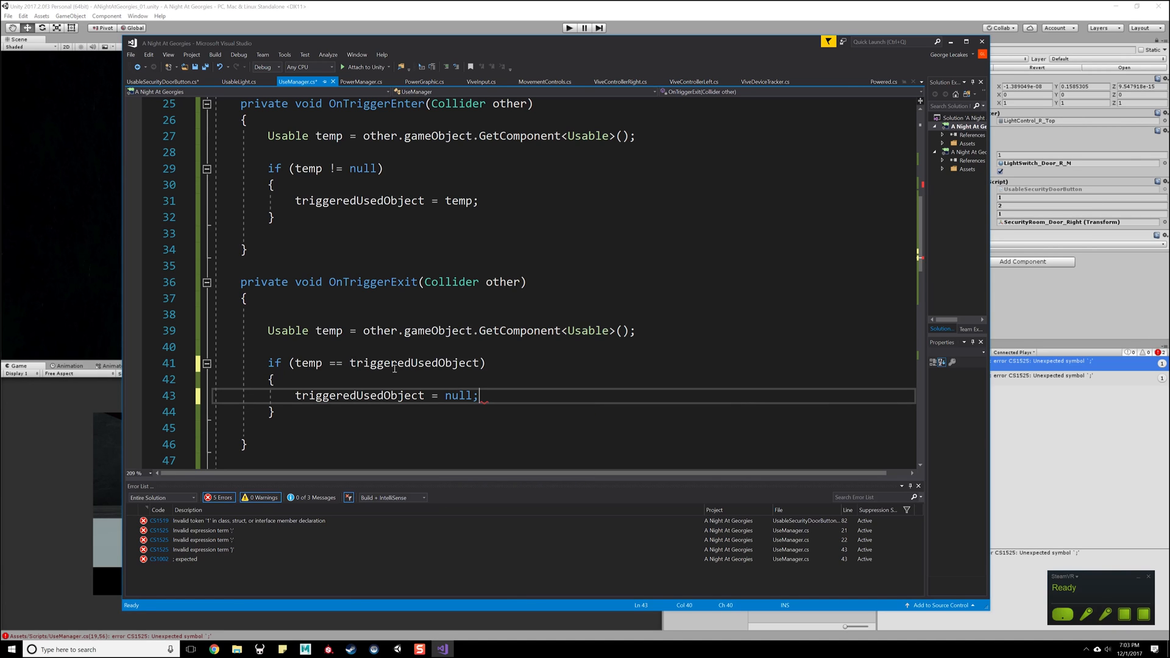
key("ctrl+s")
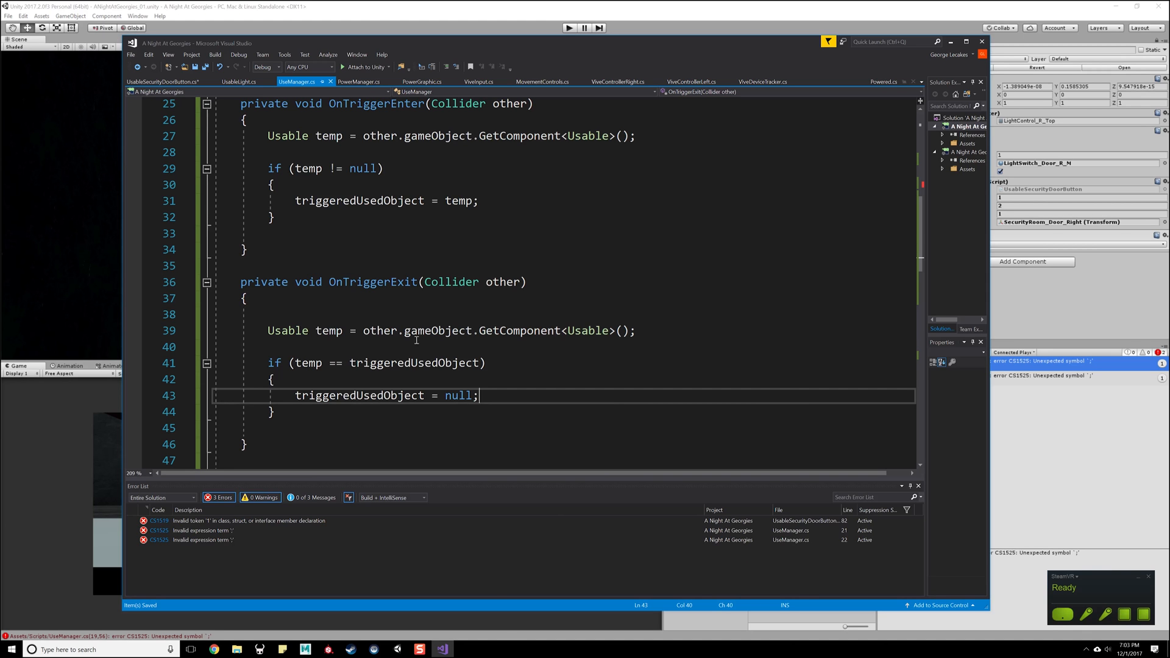
- Review the OnTriggerEnter and OnTriggerExit methods and the unfinished ViveInput event subscriptions in Start
left_click_drag(533, 282, 248, 298)
scroll(565, 316, "up", 1)
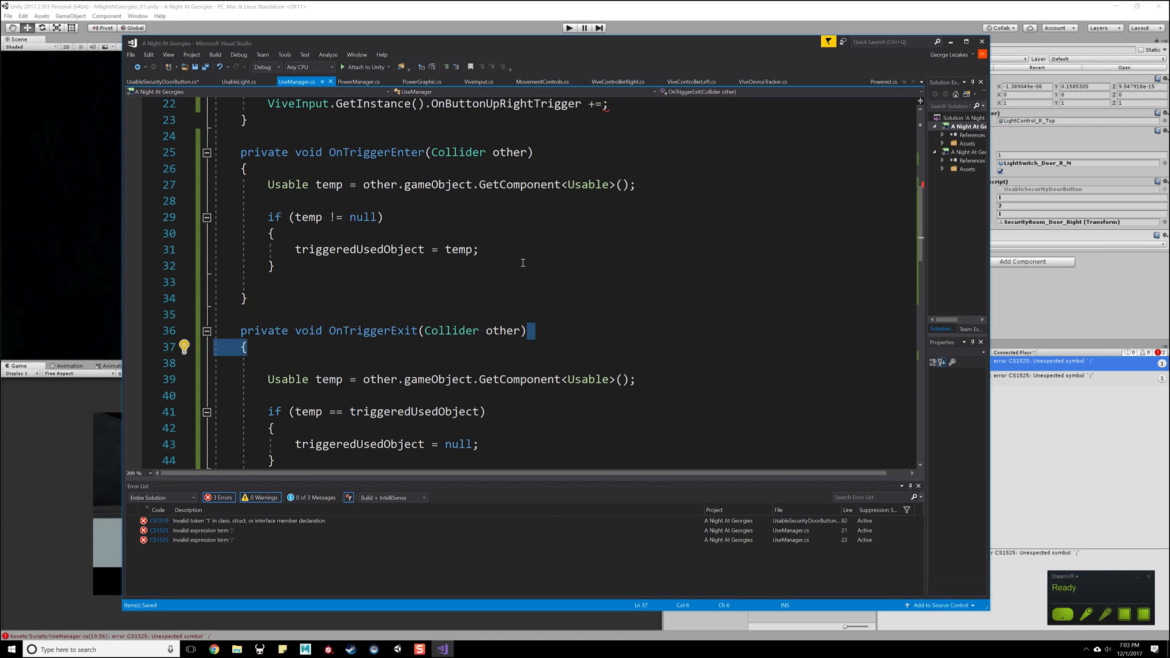
scroll(523, 263, "up", 4)
scroll(408, 267, "down", 2)
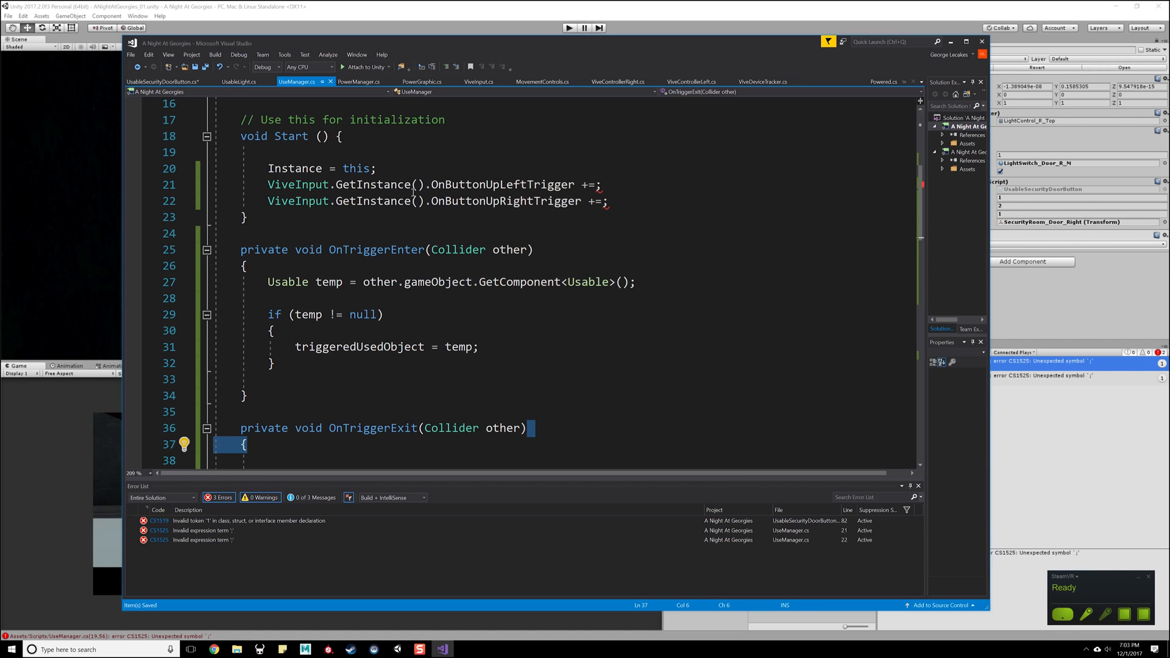
left_click_drag(275, 235, 293, 412)
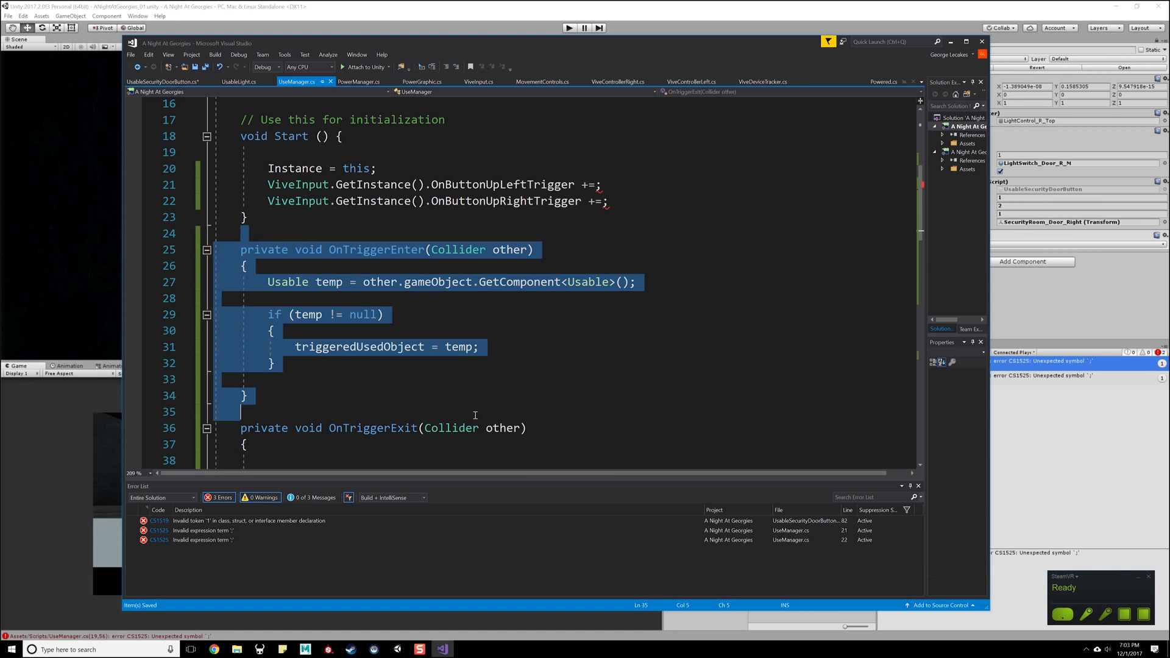
left_click(452, 346)
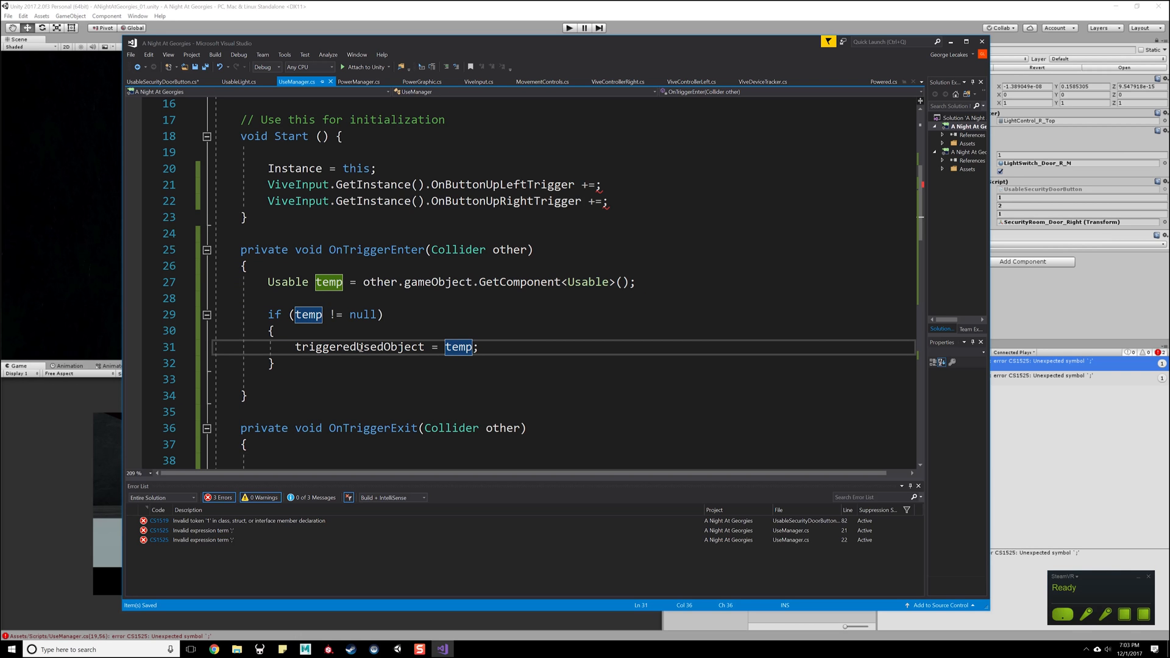
scroll(342, 371, "down", 3)
scroll(354, 305, "up", 4)
- Declare a void OnButtonUpLeftTrigger() method on its own line between Start and OnTriggerEnter
left_click(399, 284)
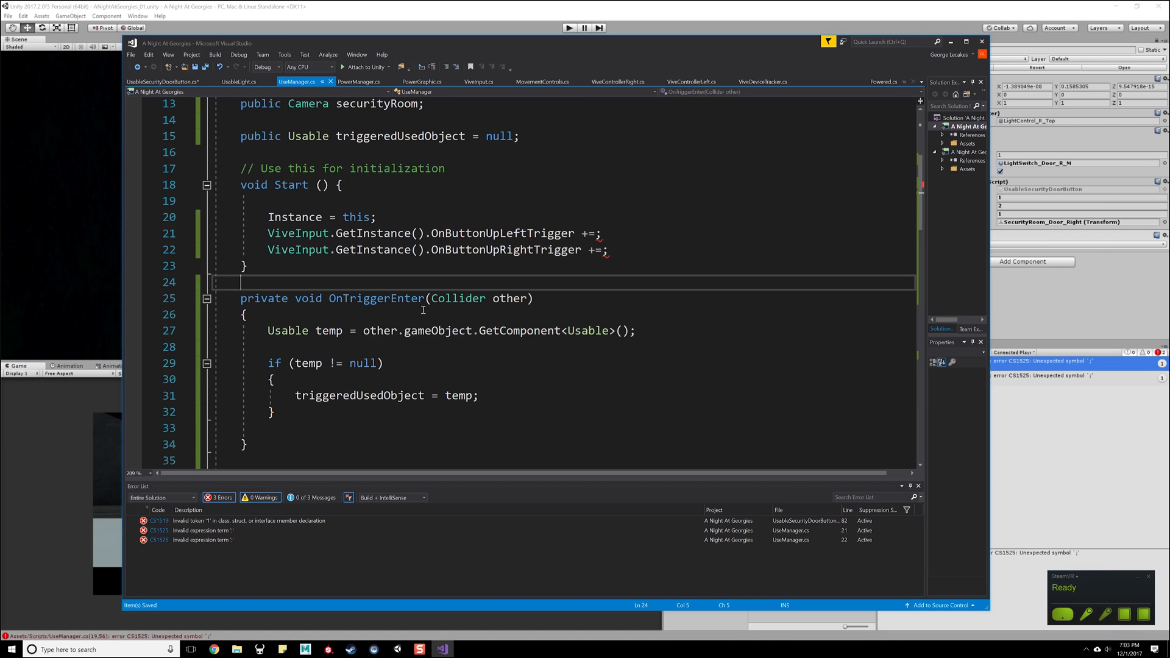
key("Return")
key("Return")
key("Return")
key("Up")
key("Up")
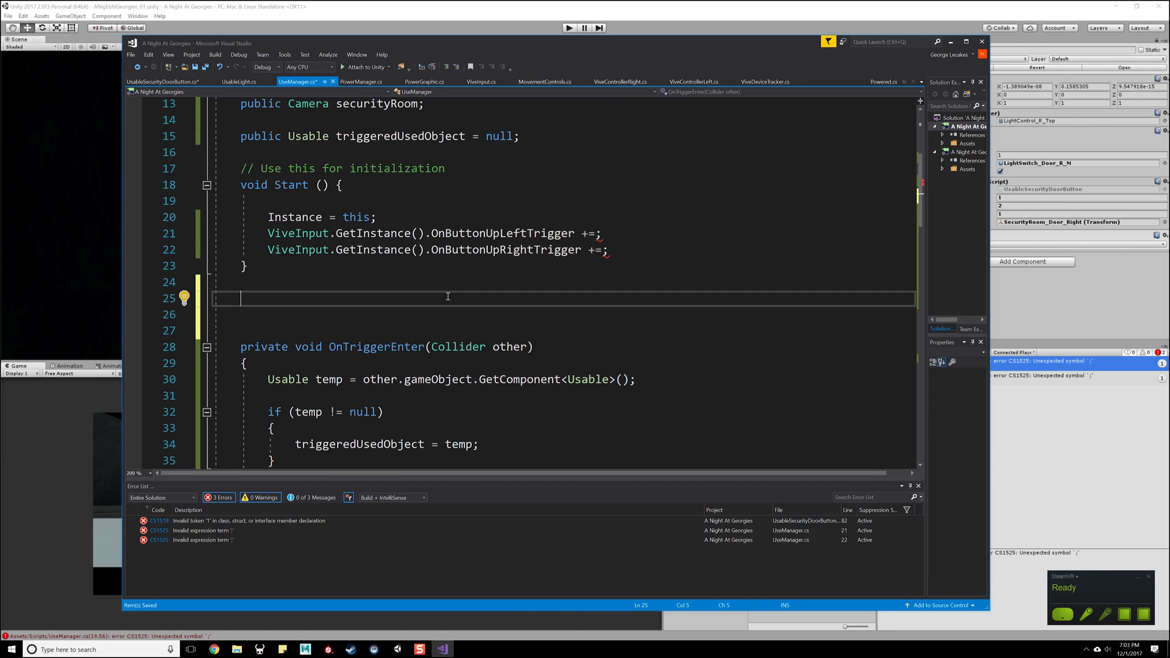
type("vo")
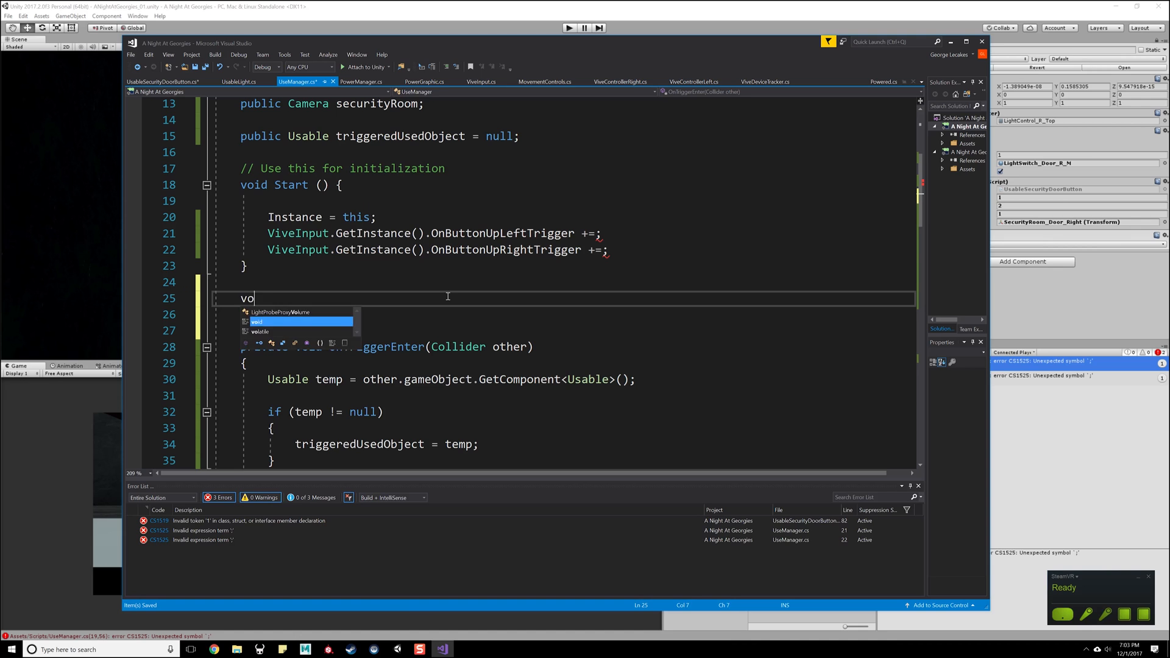
type("id OnButtoni")
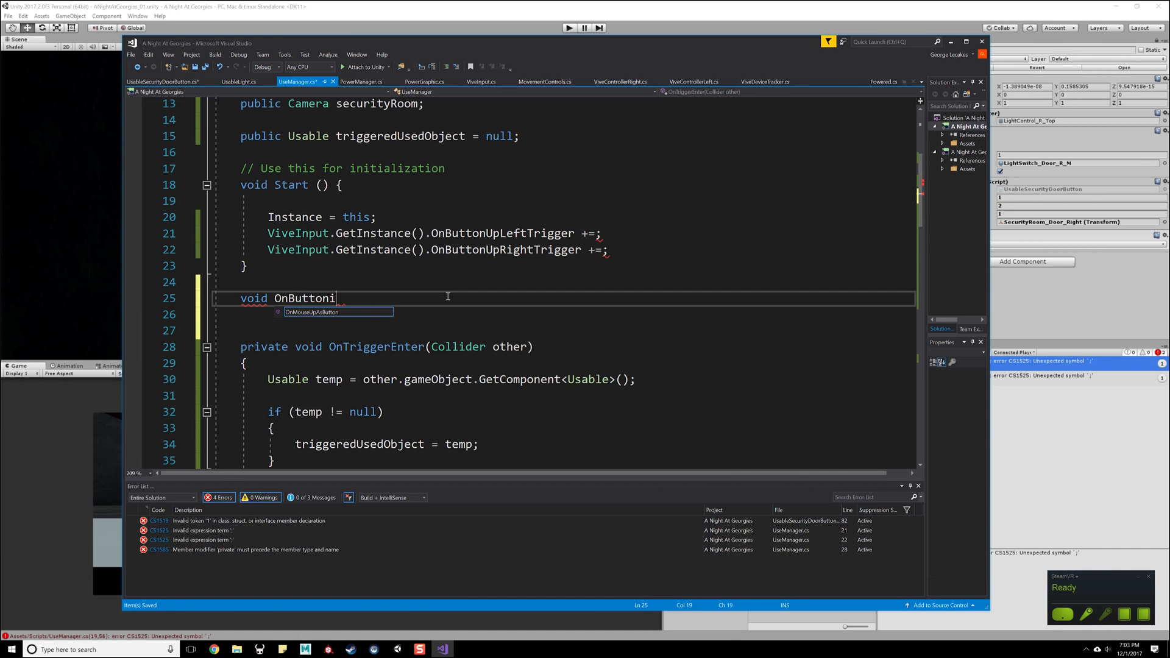
key("BackSpace")
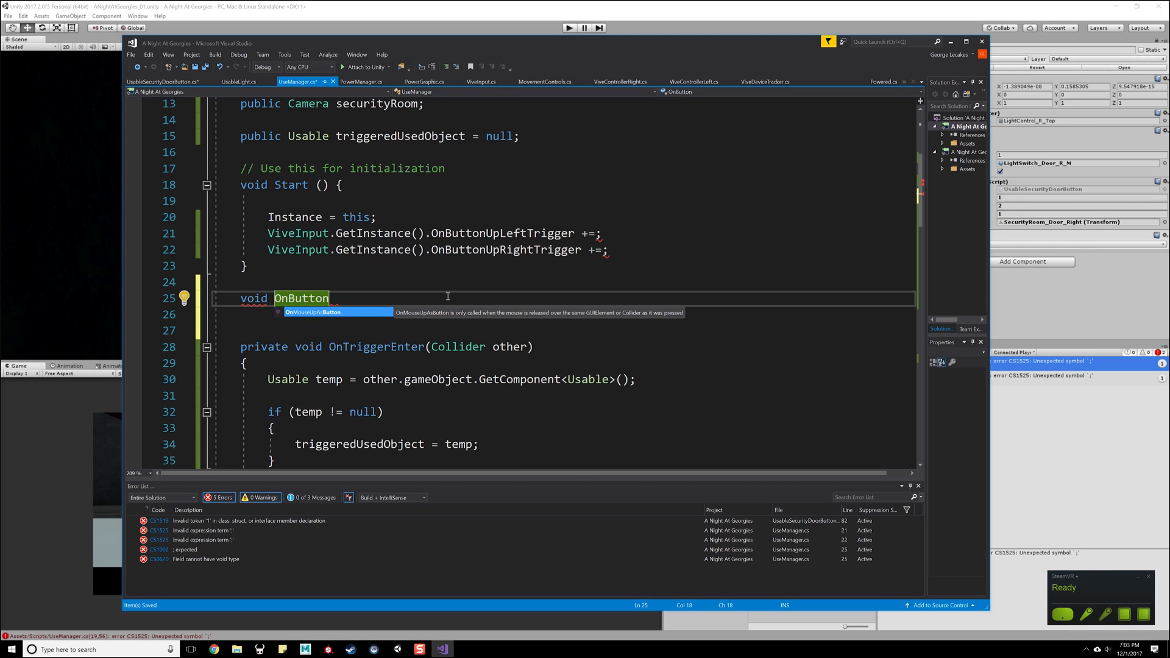
type("UpLef")
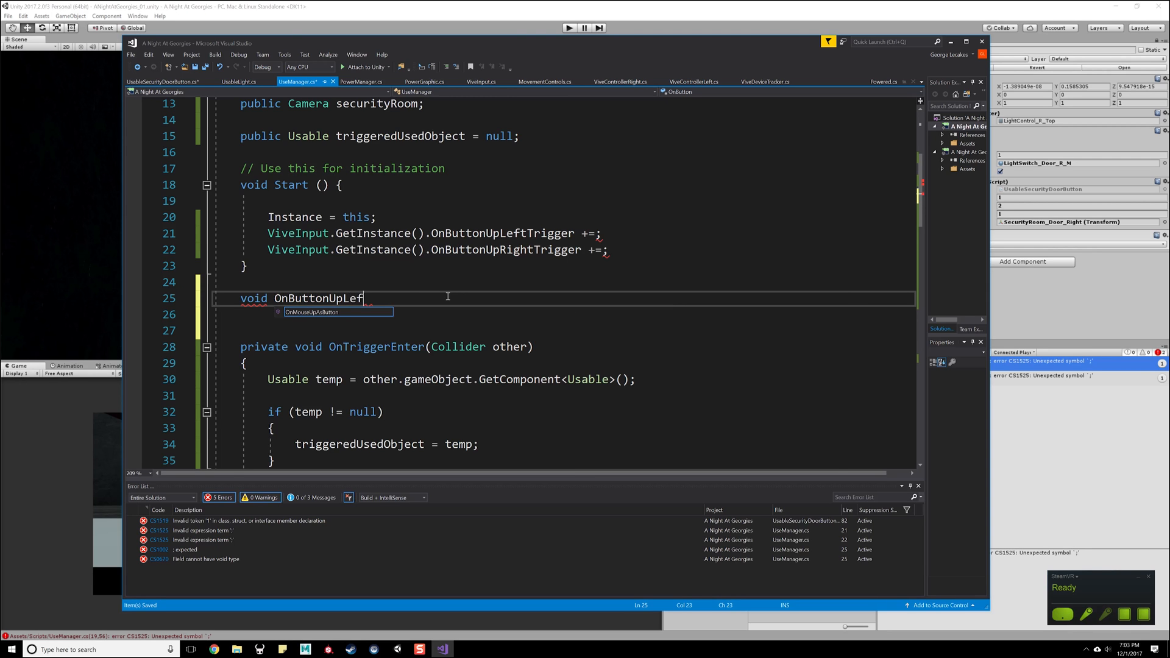
type("tTrigger()")
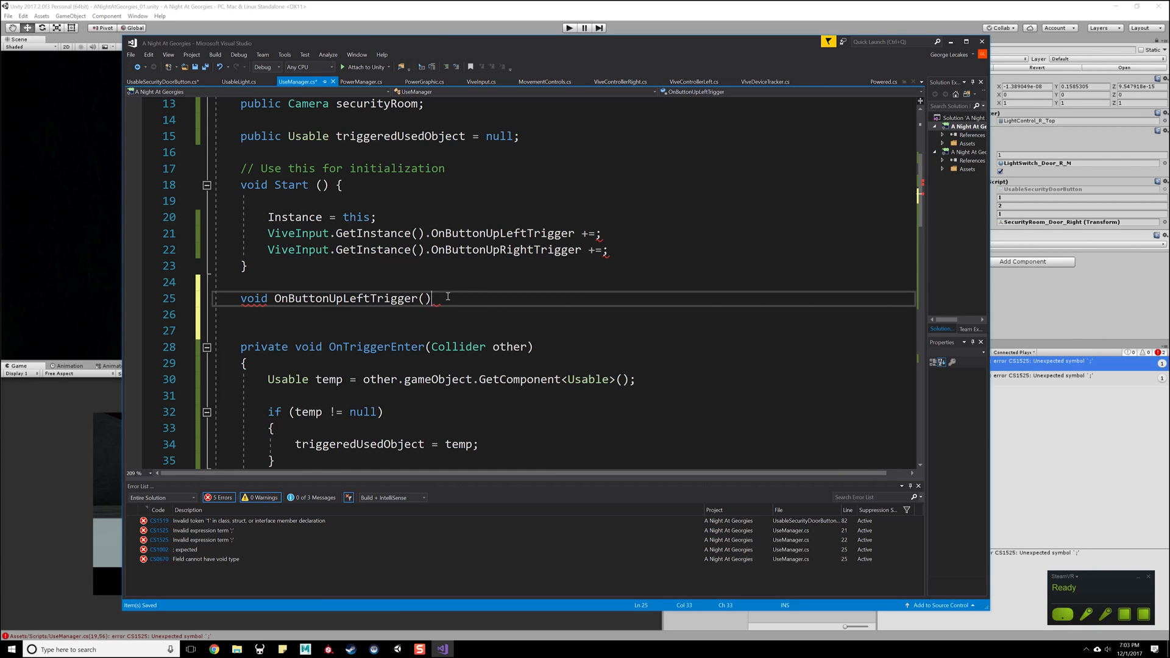
- Give OnButtonUpLeftTrigger an empty body in braces and save the script
key("Return")
type("{")
key("Return")
key("Down")
key("Down")
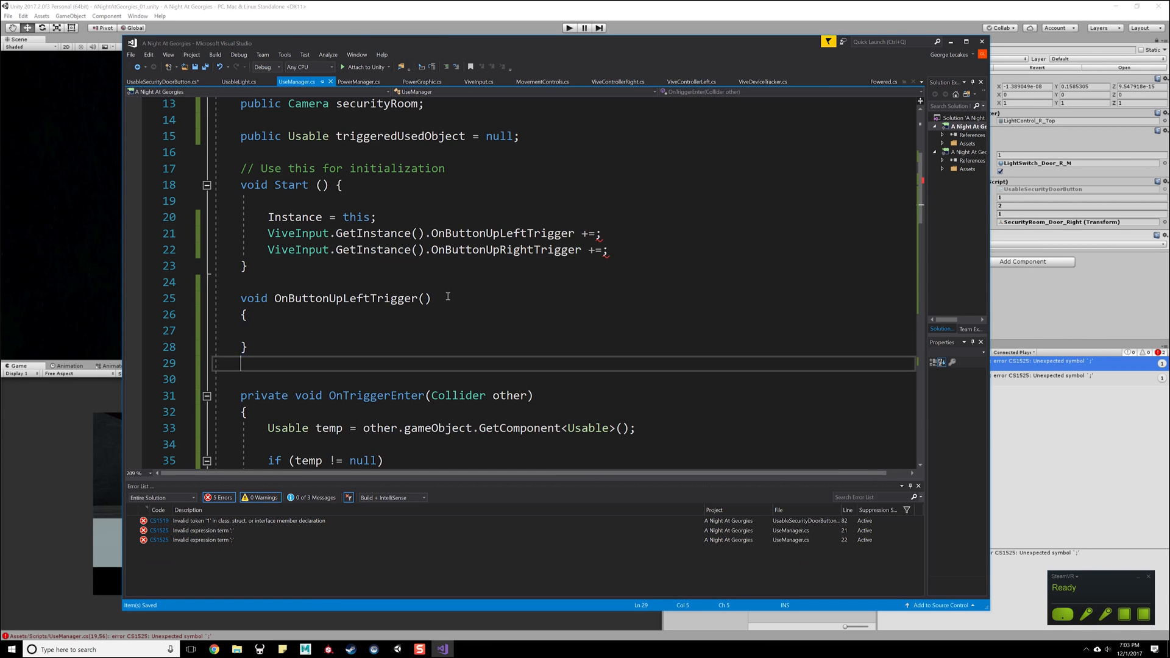
- Duplicate the empty OnButtonUpLeftTrigger method directly below the original
key("Return")
key("Return")
left_click_drag(249, 344, 193, 304)
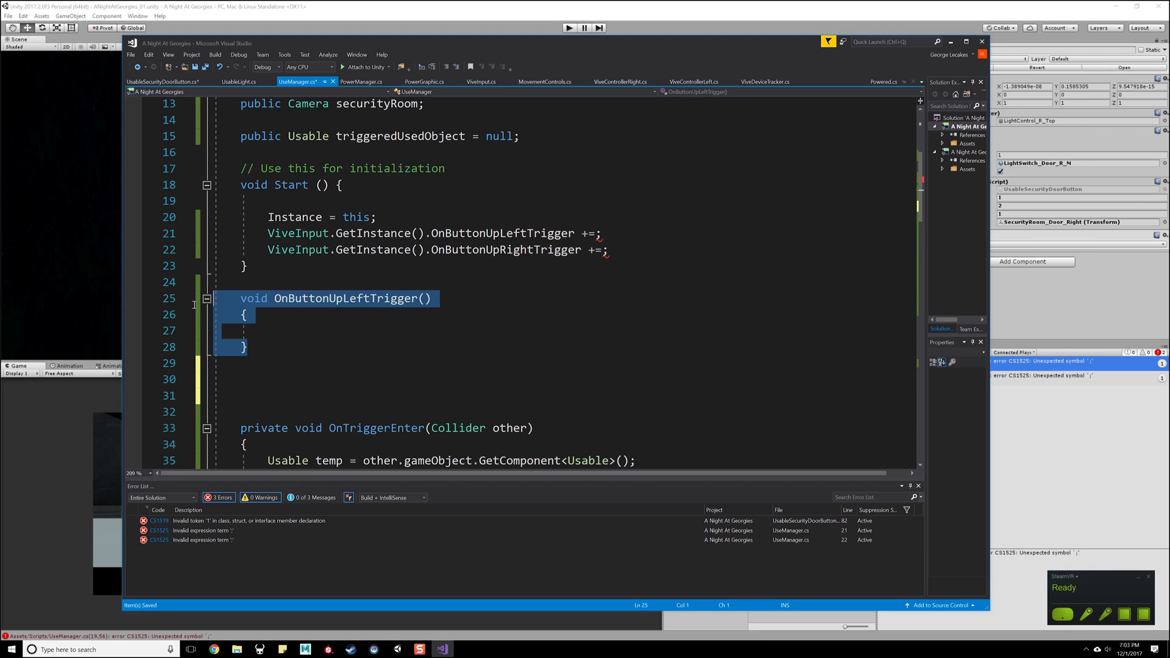
key("ctrl+c")
left_click(284, 379)
key("ctrl+v")
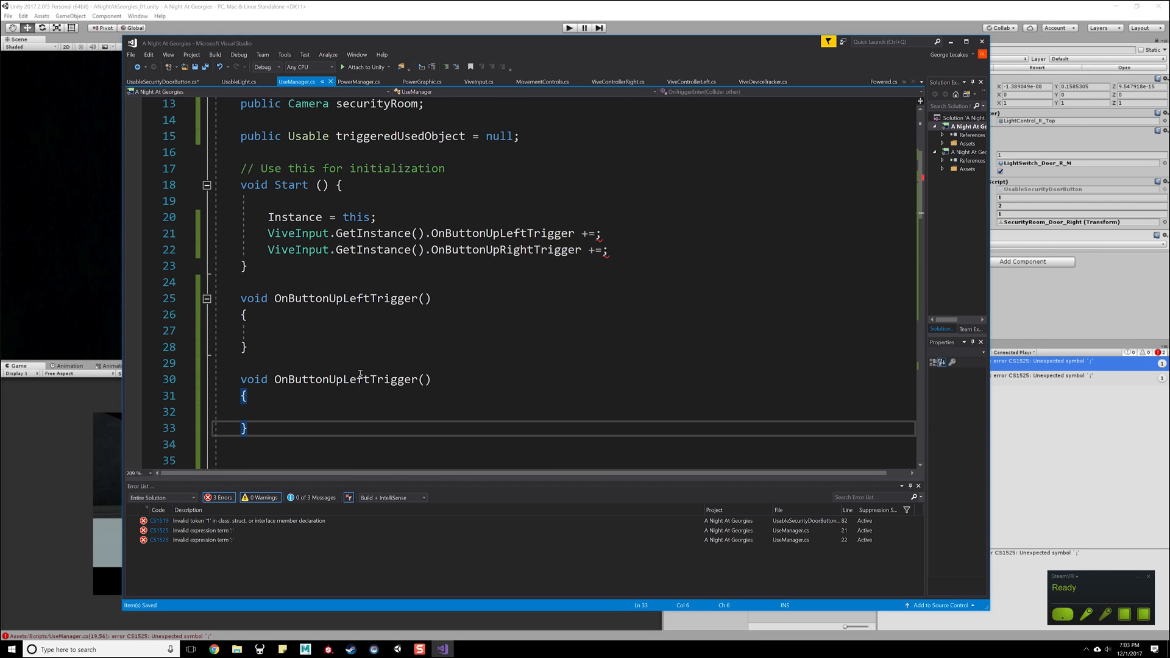
- Rename the duplicated method to OnButtonUpRightTrigger and save the script
left_click_drag(370, 380, 347, 382)
key("BackSpace")
key("BackSpace")
type("Right")
key("ctrl+s")
left_click(462, 399)
left_click_drag(474, 348, 478, 329)
left_click(478, 318)
left_click(482, 334)
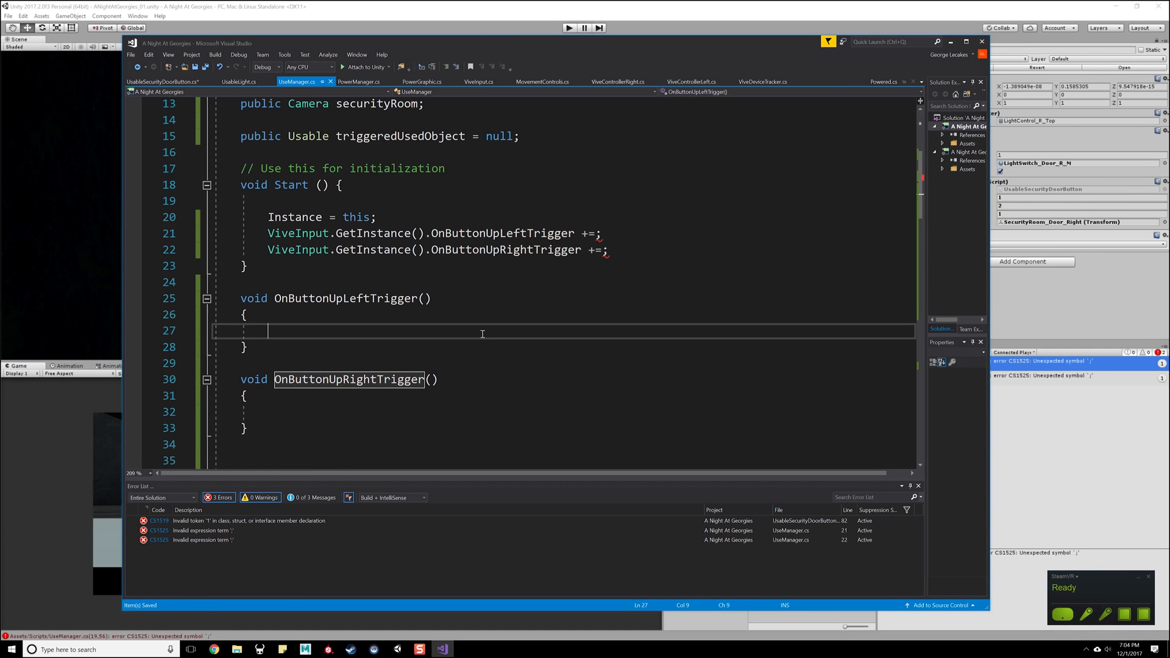
- Complete the ViveInput subscriptions in Start with the OnButtonUpLeftTrigger and OnButtonUpRightTrigger handlers and save the script
double_click(347, 298)
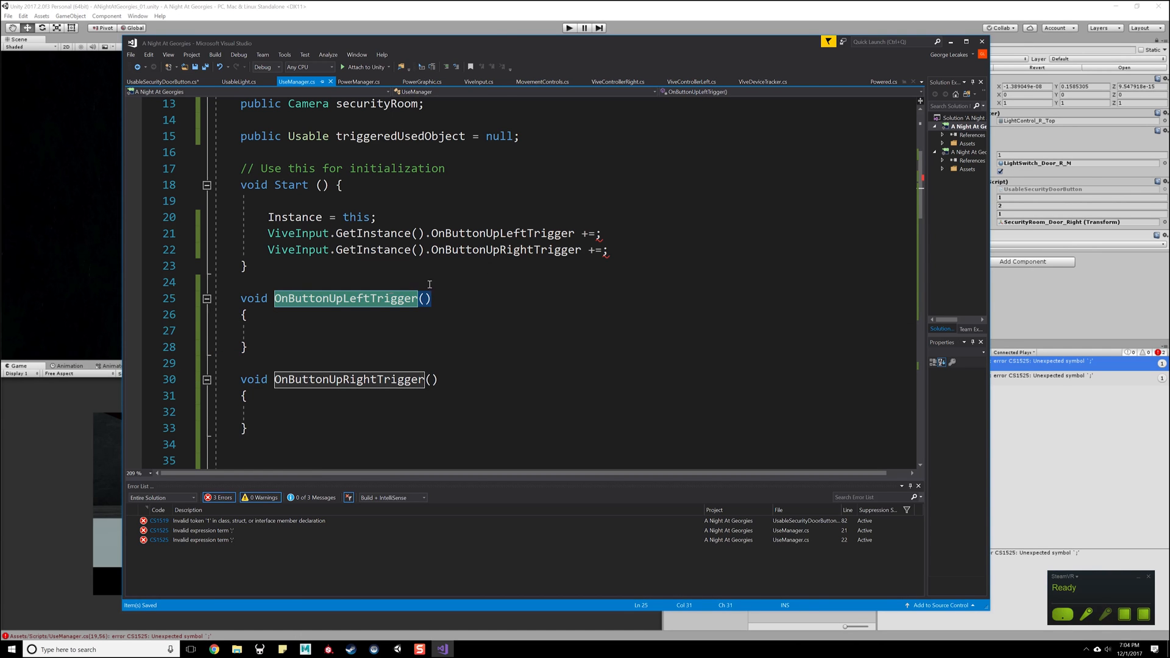
left_click(597, 233)
key("ctrl+v")
double_click(378, 380)
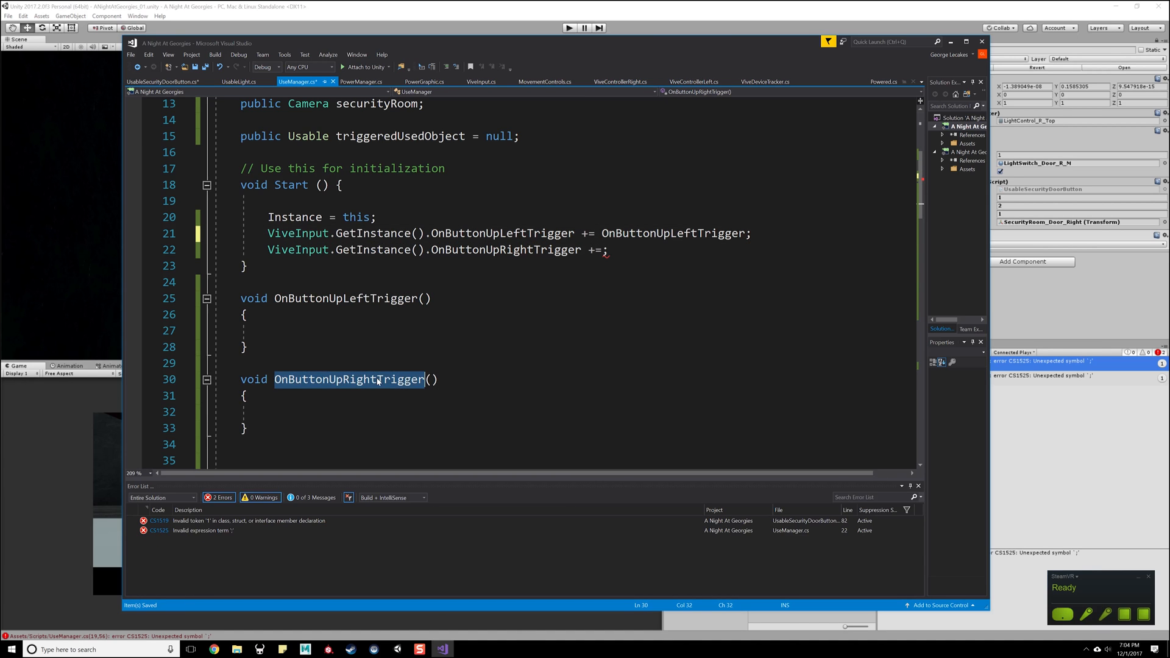
left_click(603, 250)
key("ctrl+v")
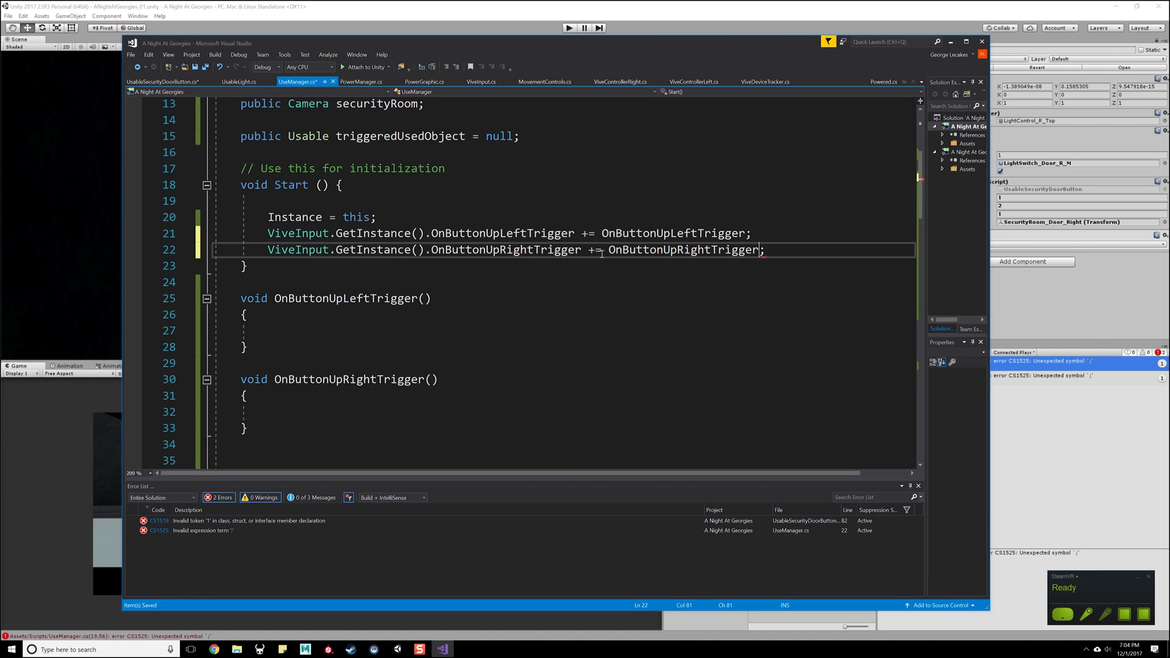
key("BackSpace")
key("ctrl+s")
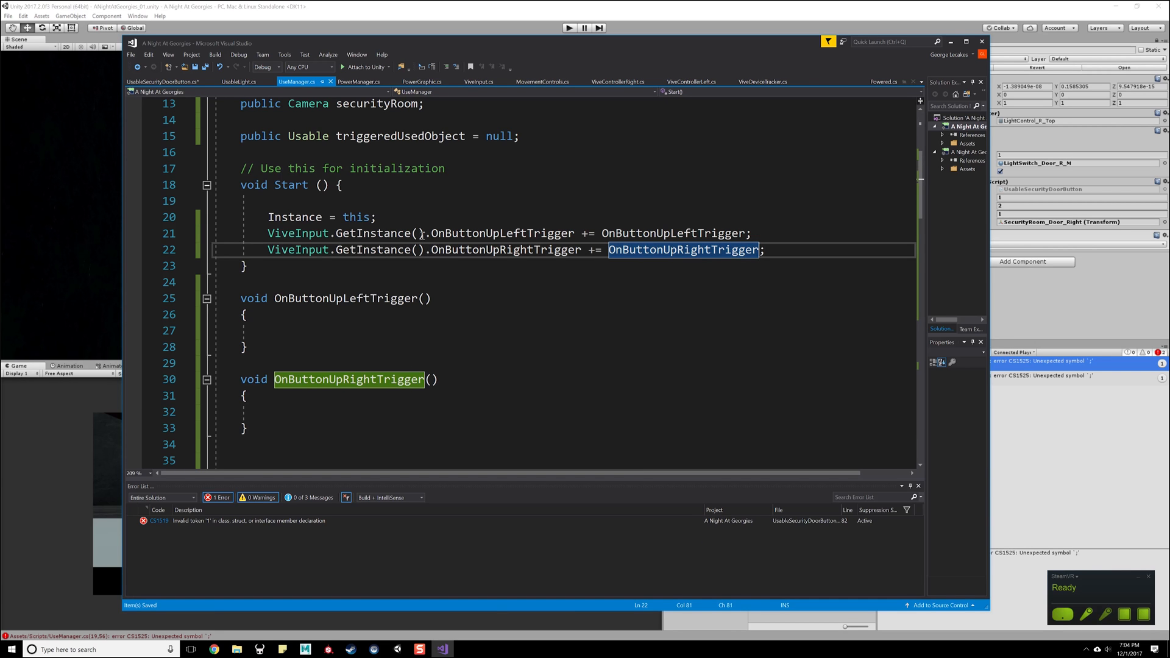
- Copy the temp != null block with temp.Use() from the commented-out raycast code into OnButtonUpLeftTrigger
scroll(375, 342, "down", 5)
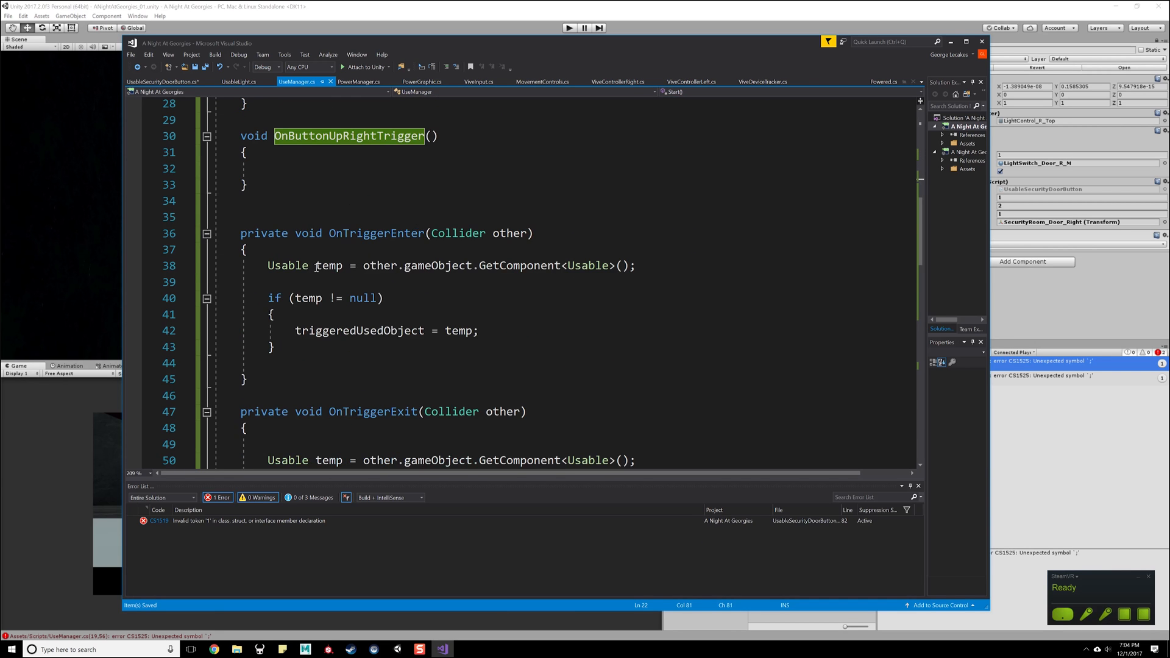
scroll(316, 267, "down", 13)
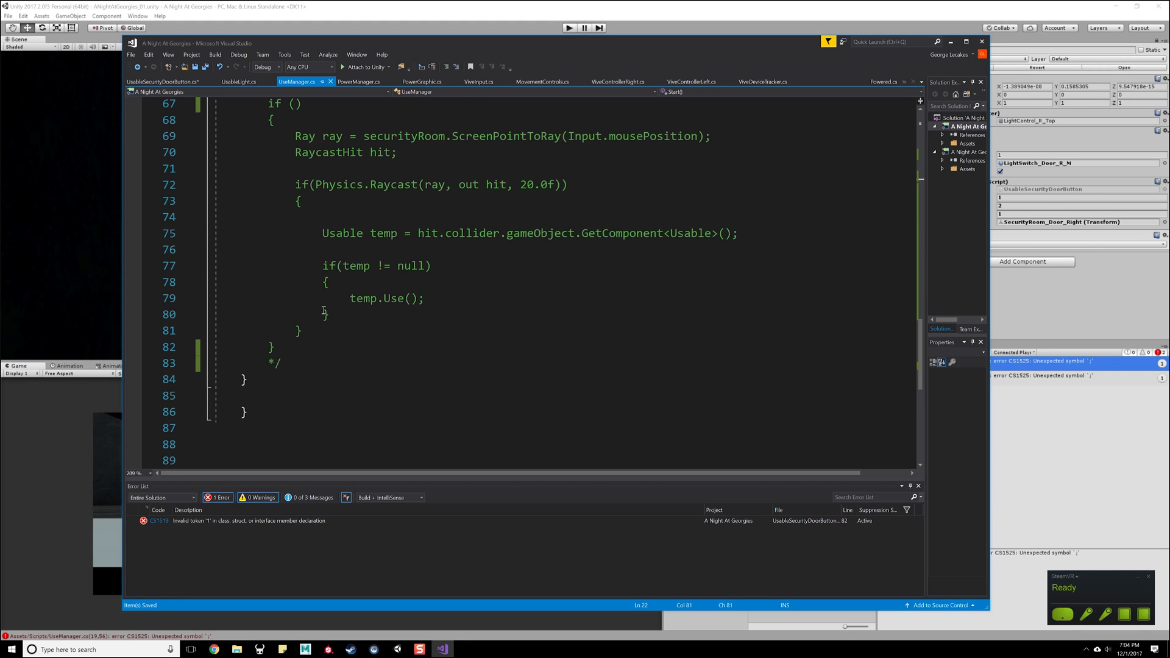
left_click_drag(444, 297, 346, 297)
left_click_drag(345, 314, 195, 266)
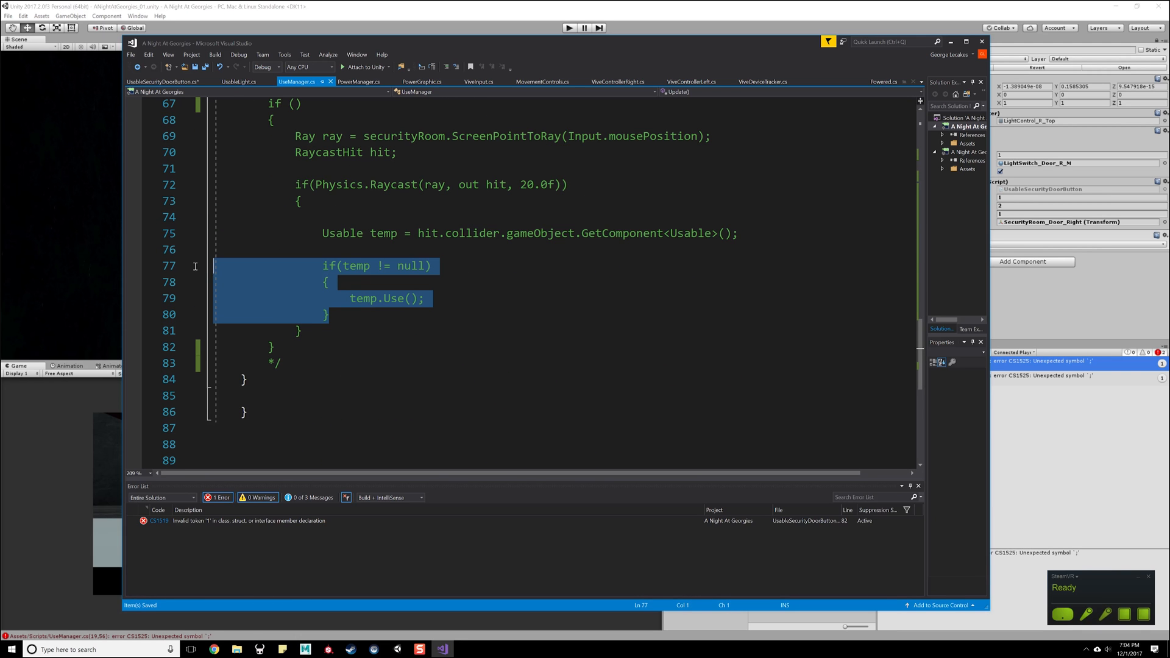
scroll(343, 338, "up", 15)
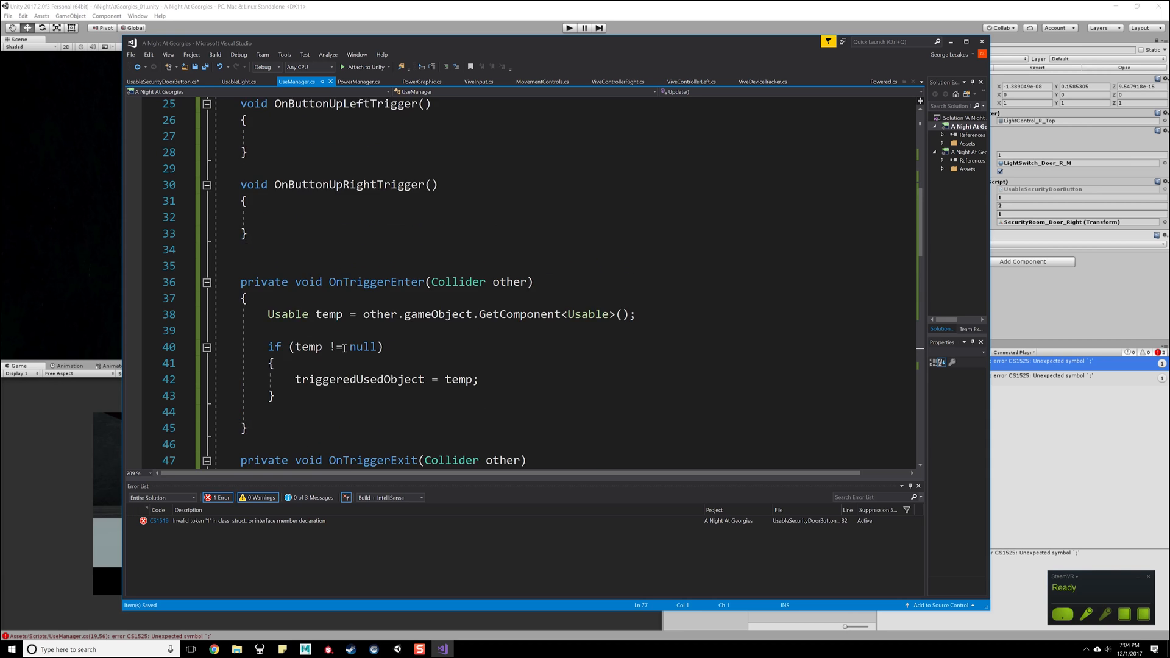
scroll(343, 338, "up", 3)
left_click(292, 331)
type("if (temp != null) {     temp.Use(); }")
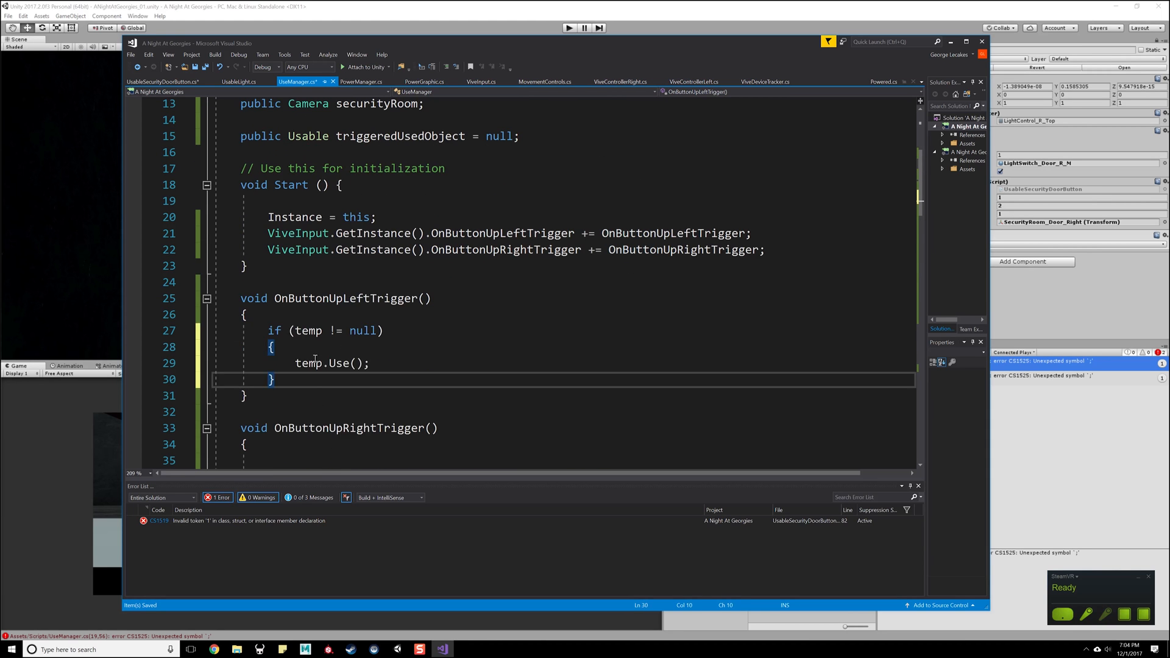
- Paste the same temp null-check block into OnButtonUpRightTrigger and save the script
scroll(301, 359, "down", 2)
left_click(301, 358)
type("if (temp != null) {     temp.Use(); }")
left_click(475, 247)
- Replace both temp references in OnButtonUpLeftTrigger with the triggeredUsedObject field name
scroll(369, 305, "up", 3)
left_click(391, 185)
double_click(391, 184)
key("ctrl+c")
scroll(323, 315, "down", 3)
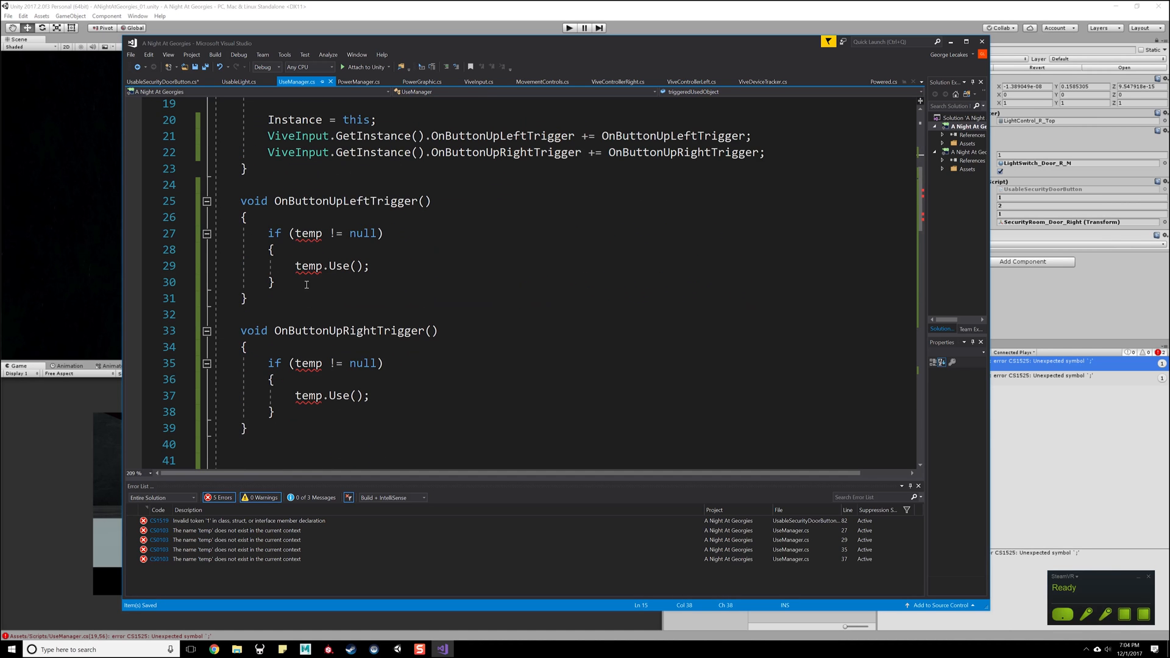
double_click(309, 232)
key("ctrl+v")
double_click(308, 266)
key("ctrl+v")
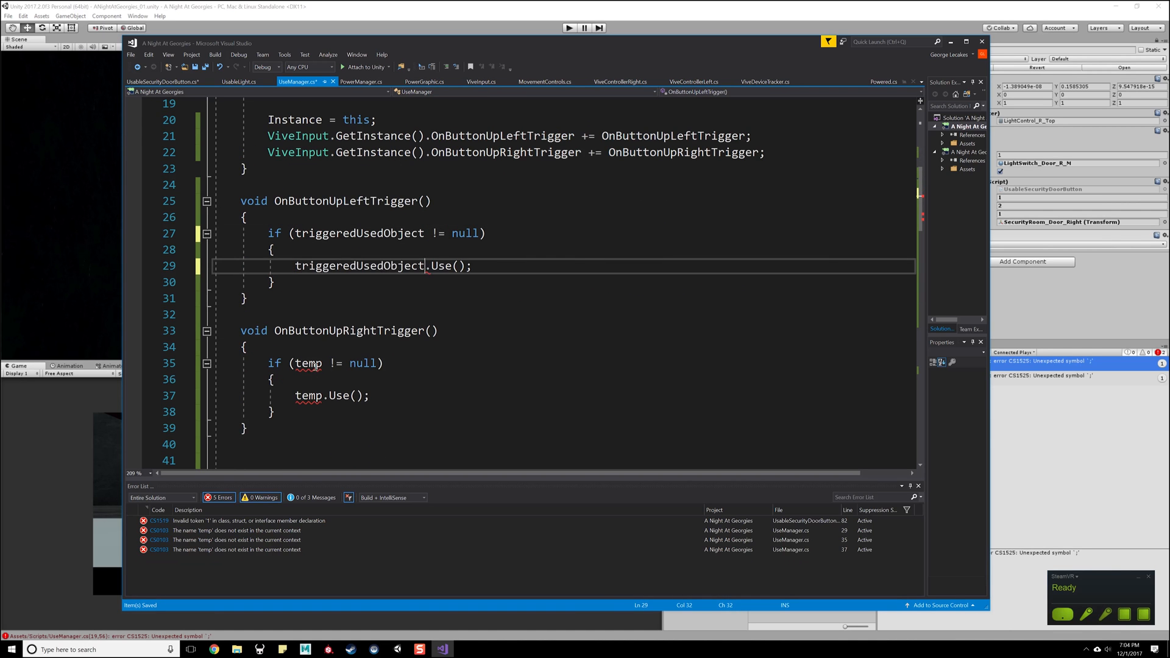
- Replace both temp references in OnButtonUpRightTrigger with triggeredUsedObject and save the script
double_click(308, 363)
key("ctrl+v")
double_click(309, 395)
key("ctrl+v")
left_click(557, 379)
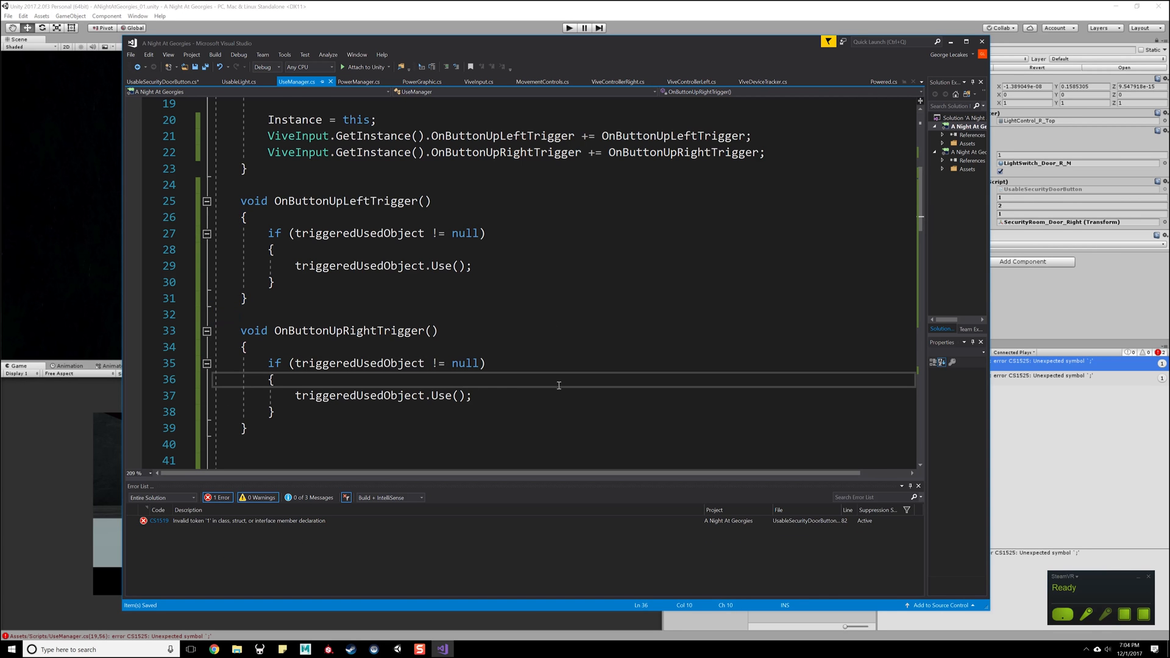
- Review the UseManager trigger handlers, switch to Unity, clear the console errors and run a brief play test
scroll(548, 375, "down", 4)
scroll(307, 277, "up", 1)
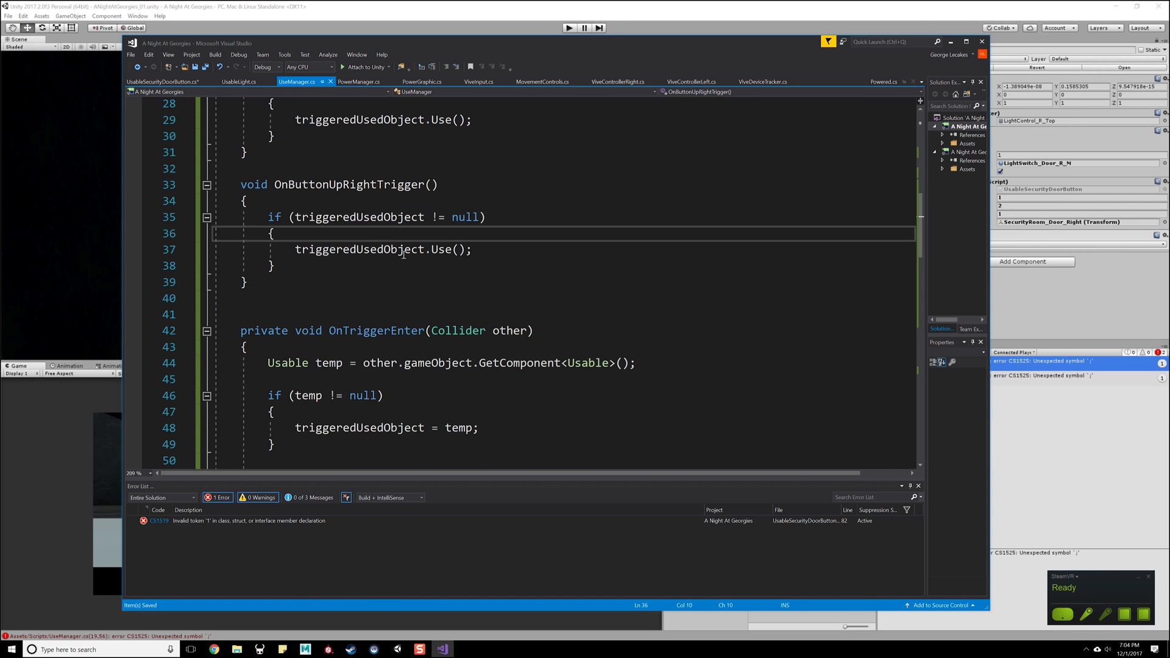
scroll(359, 252, "up", 2)
left_click(647, 3)
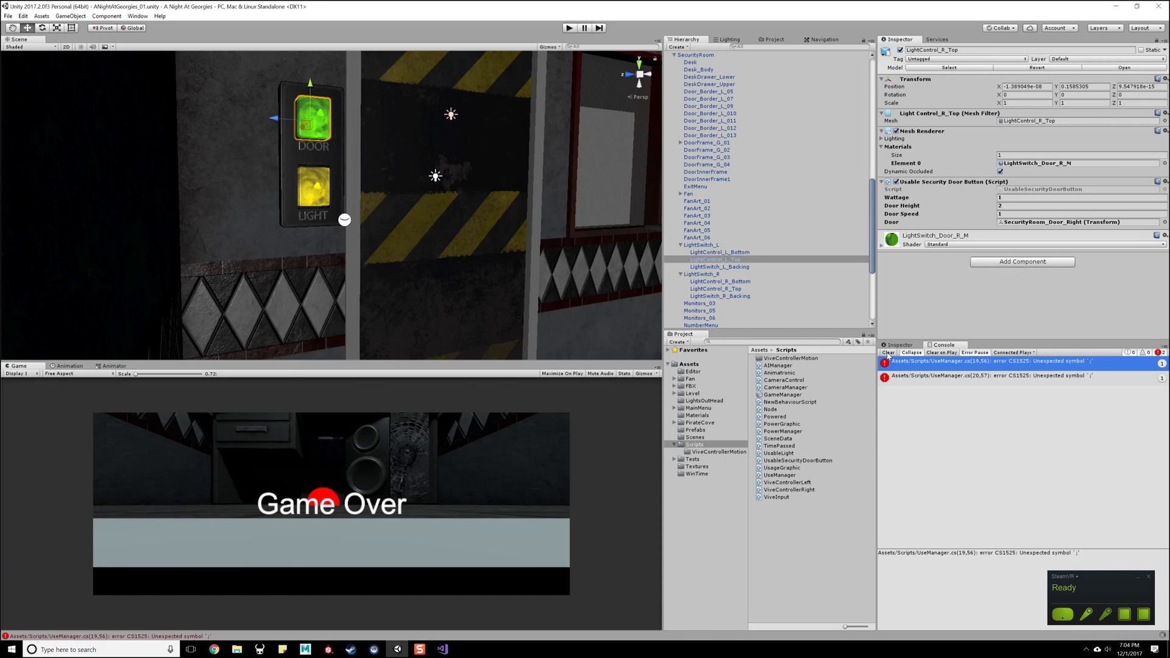
left_click(888, 353)
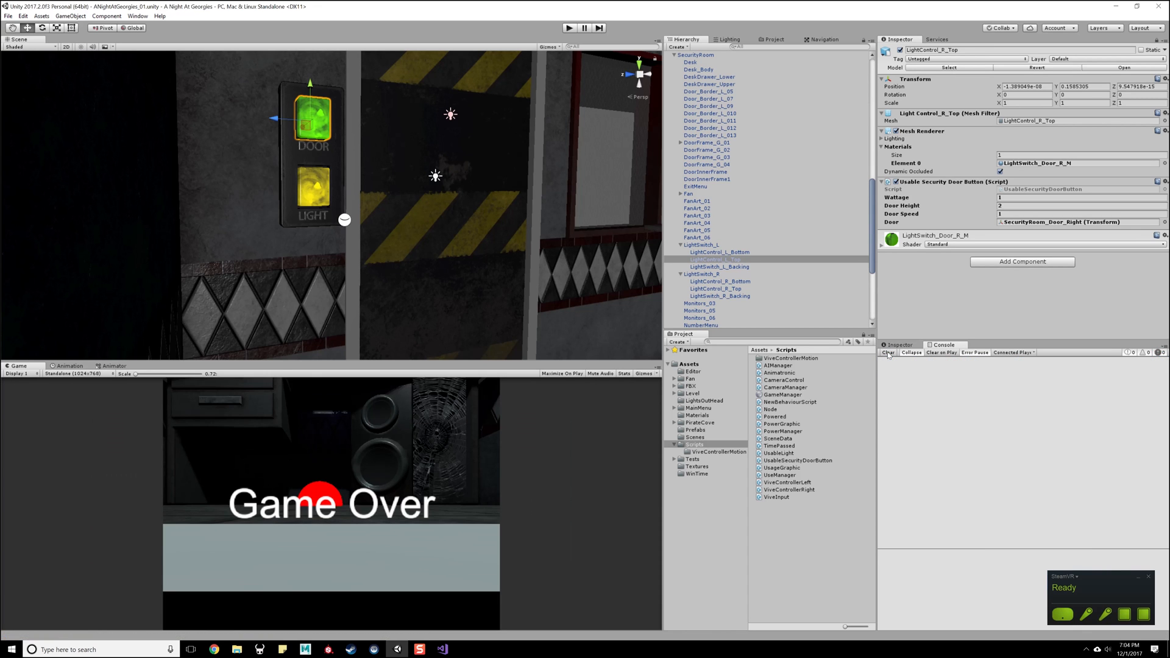
left_click(567, 28)
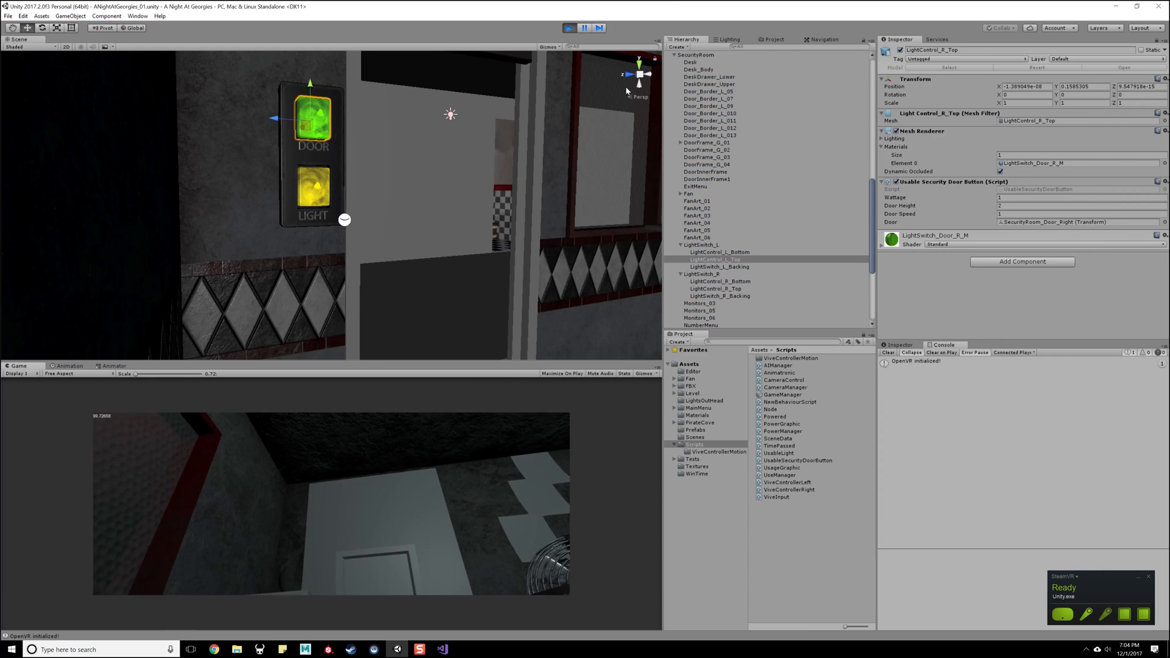
left_click(568, 28)
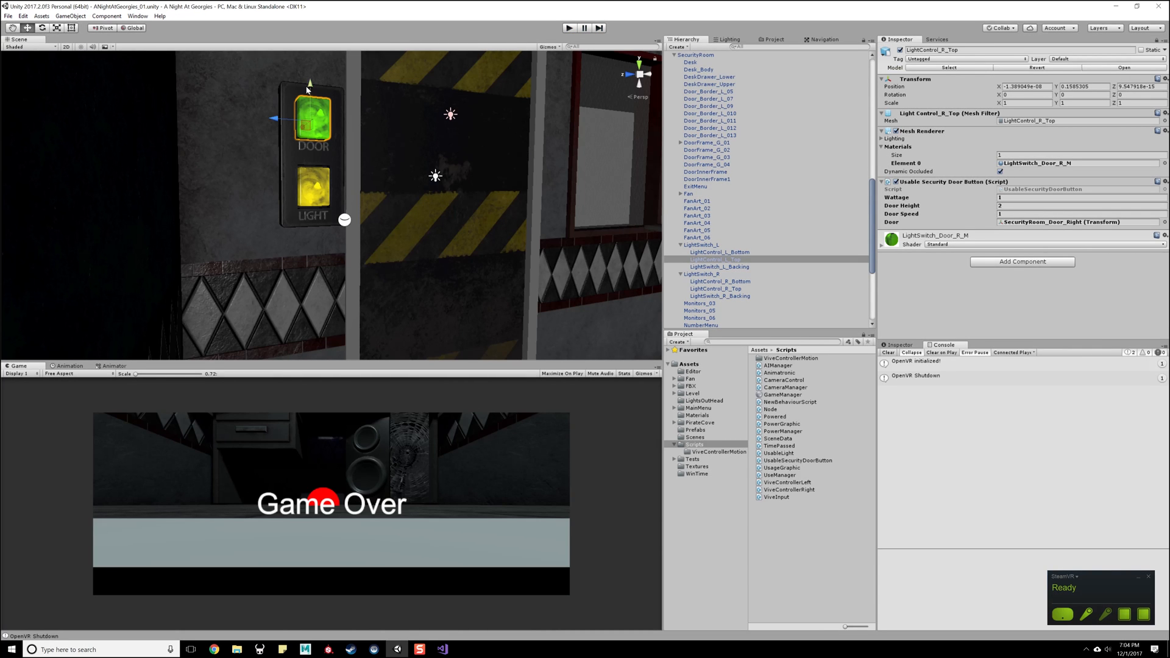
- Examine the LightSwitch_L panel beside the left door and run the game in play mode once more
key("d")
right_click_drag(467, 166, 409, 166)
right_click_drag(309, 233, 223, 152)
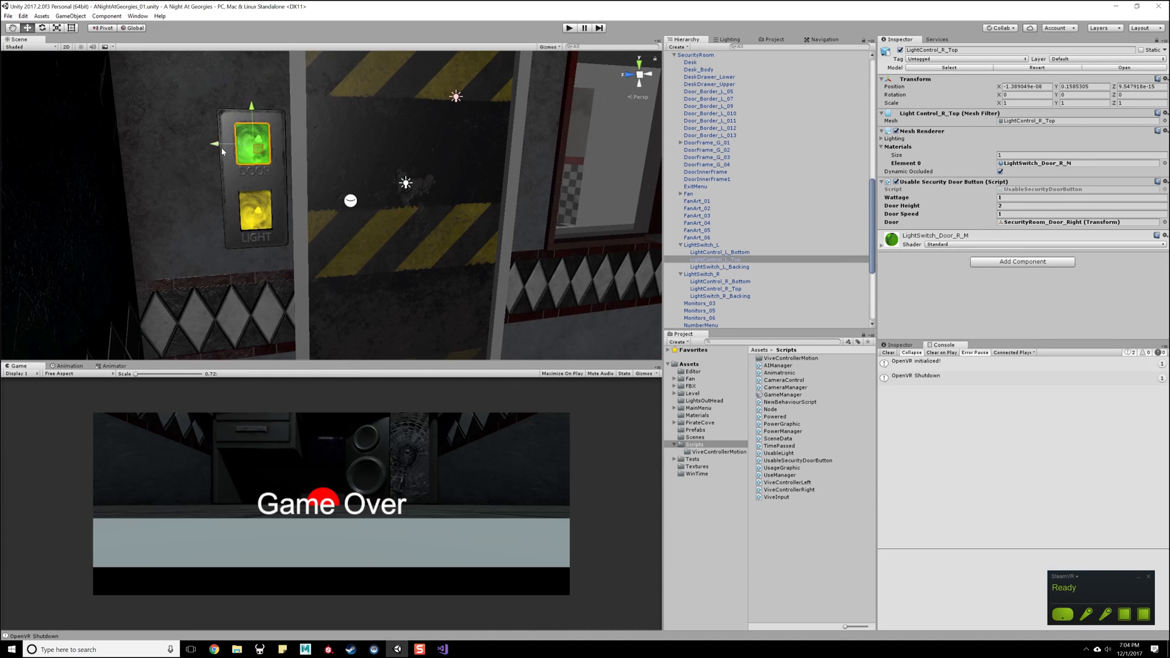
right_click_drag(421, 207, 489, 203)
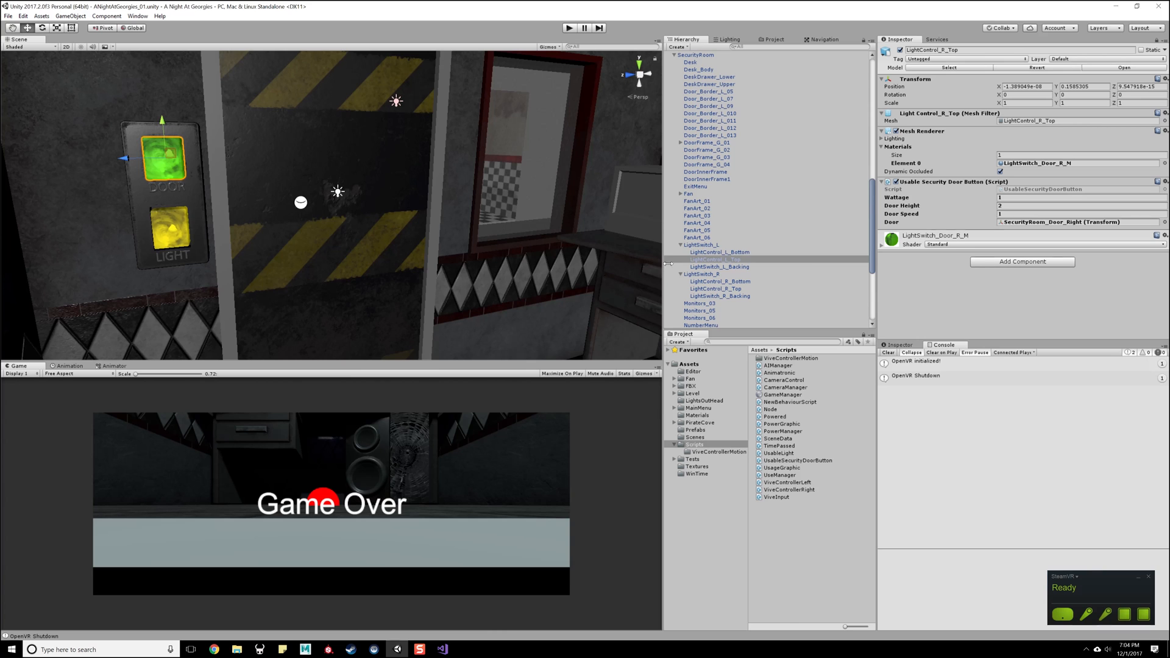
left_click(709, 253)
left_click(711, 247)
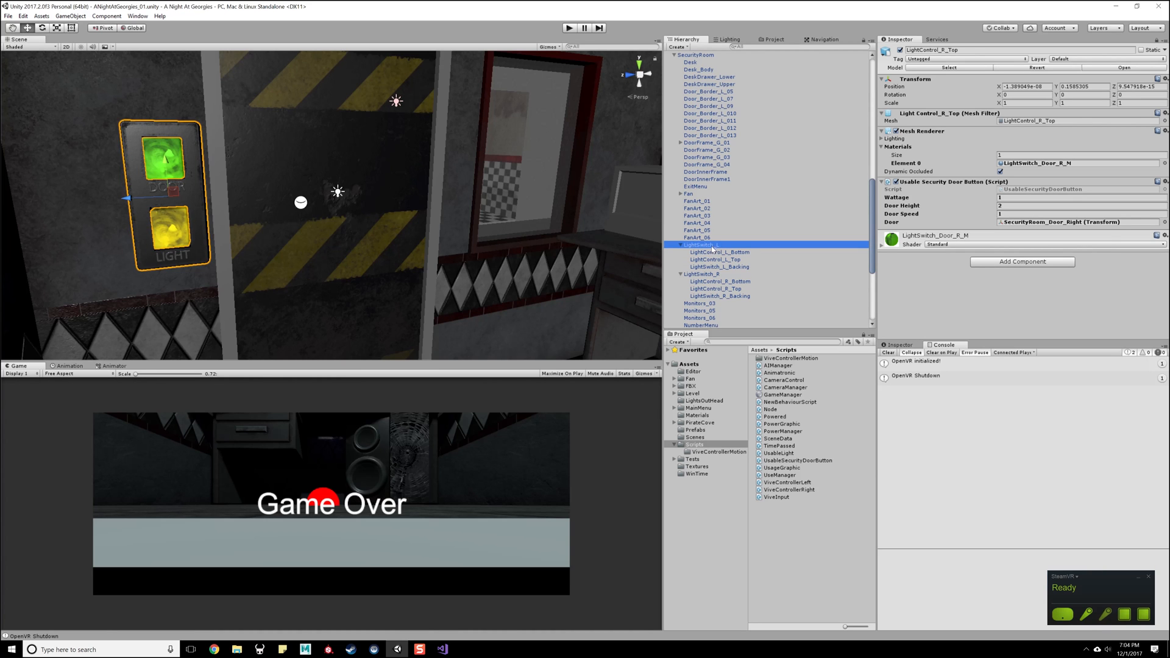
scroll(711, 197, "up", 10)
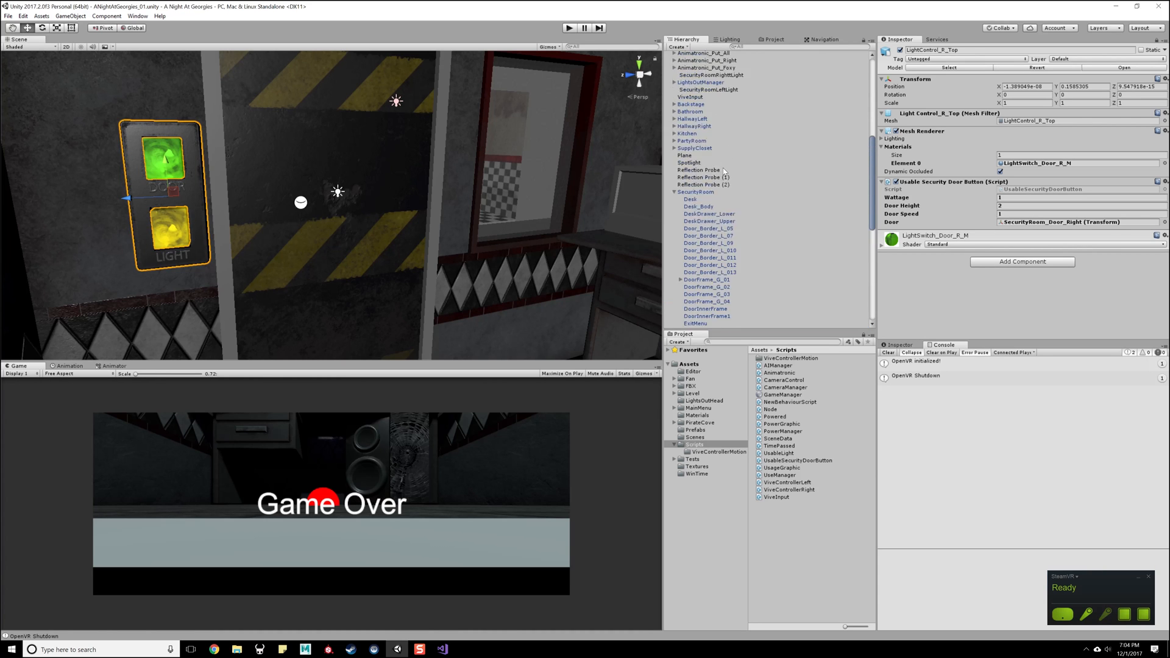
scroll(722, 173, "up", 3)
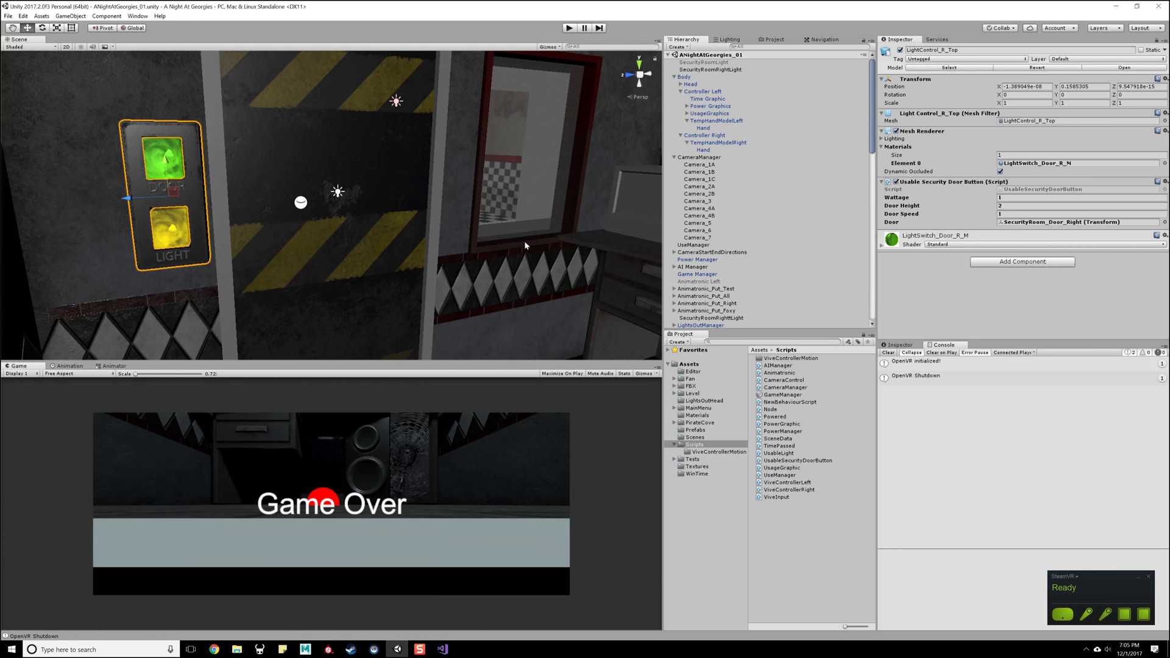
left_click(570, 28)
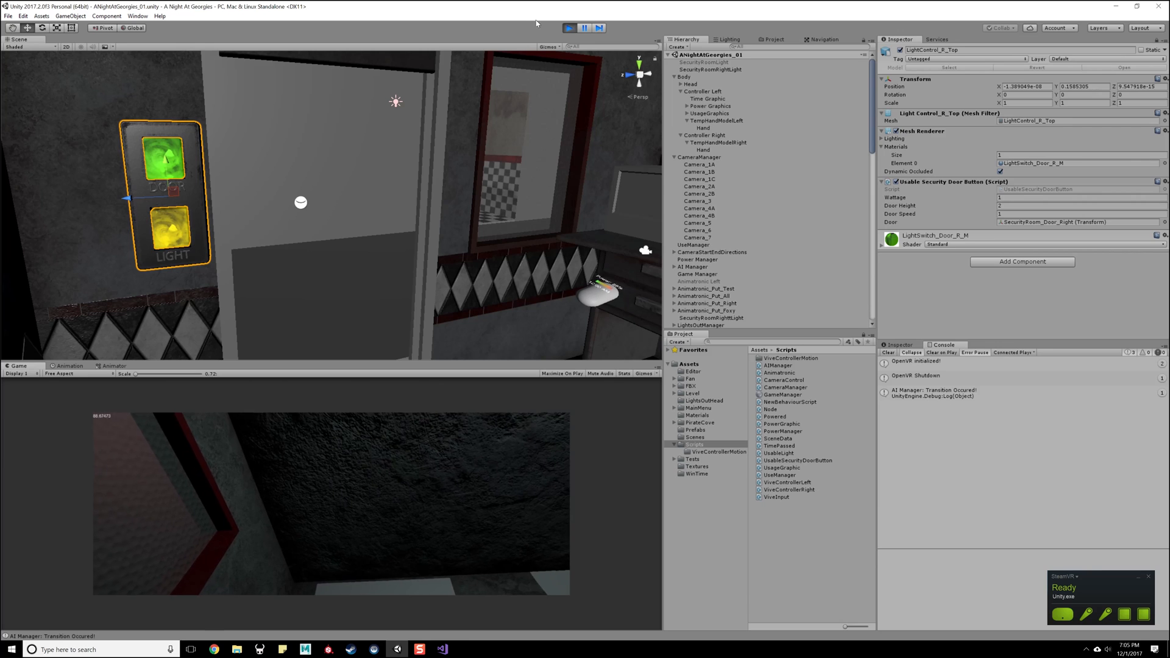
left_click(567, 29)
- Add a Box Collider to the door button LightControl_R_Top shown in the Inspector and enable Is Trigger
left_click(156, 156)
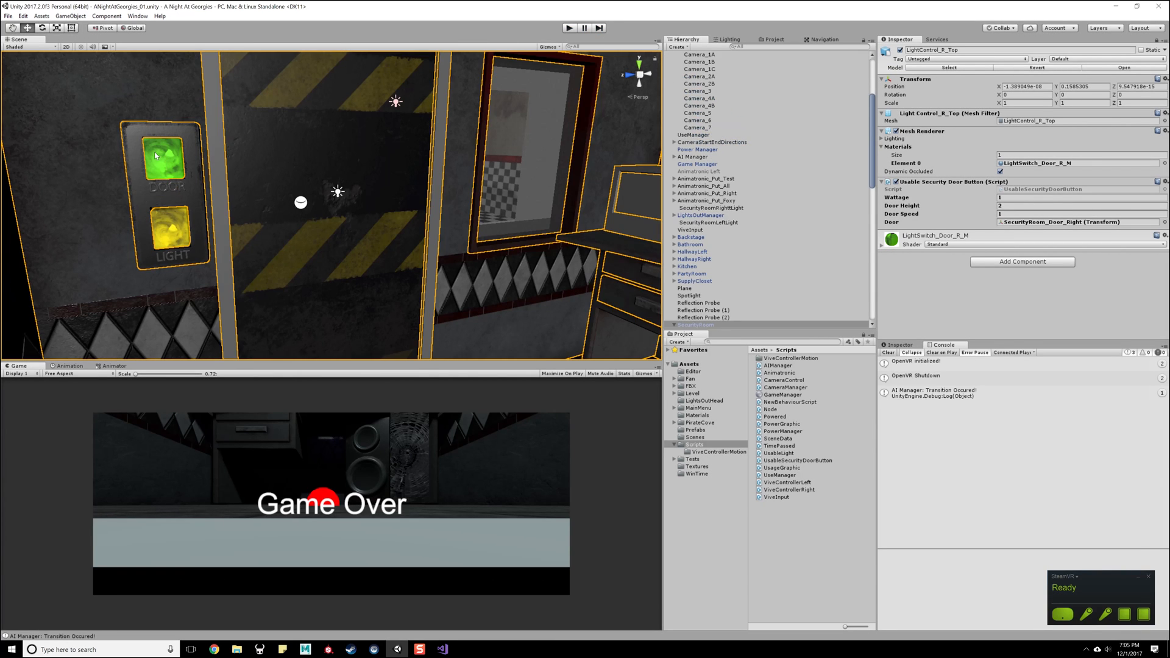
left_click(158, 156)
scroll(773, 225, "down", 5)
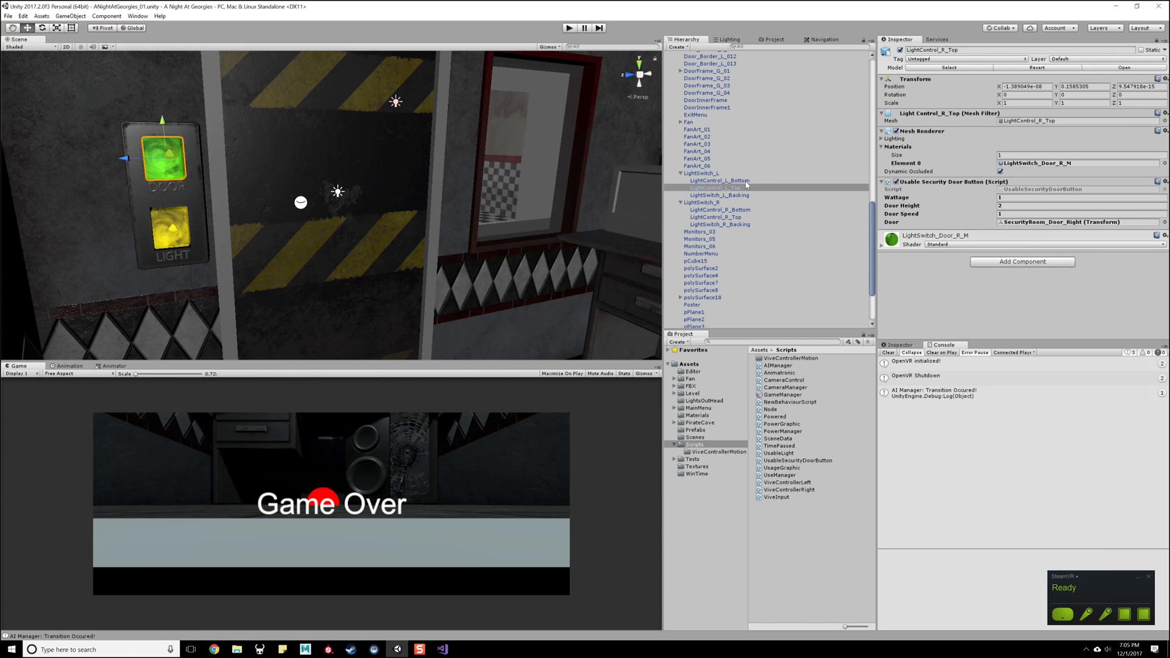
left_click(755, 195)
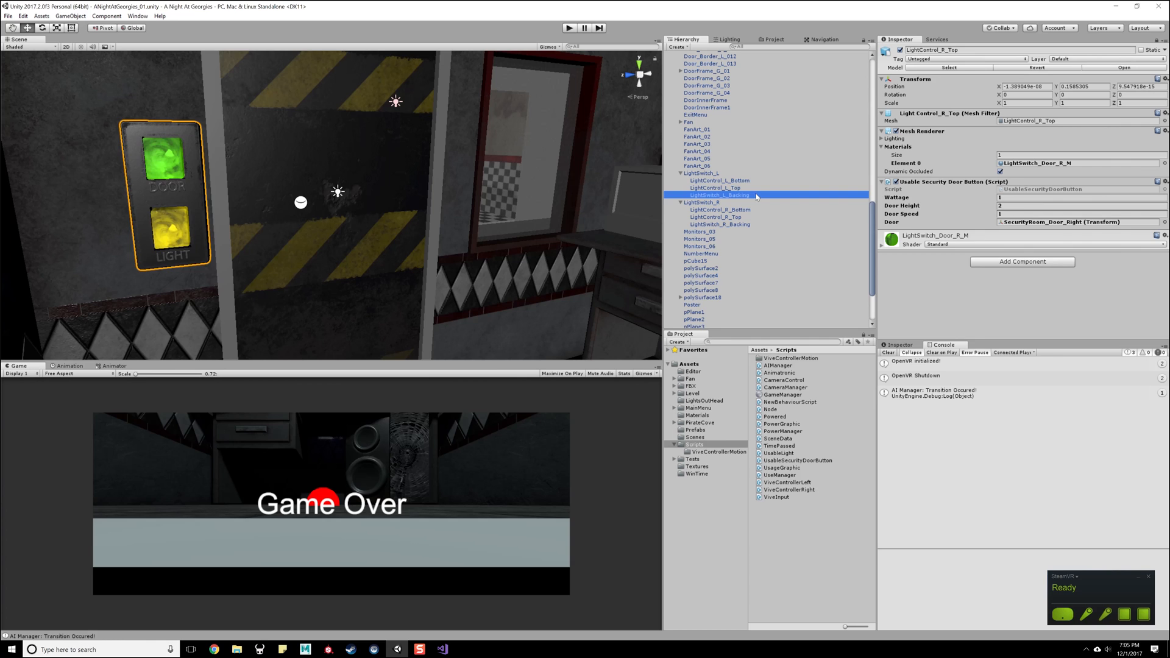
left_click(754, 187)
left_click(1021, 262)
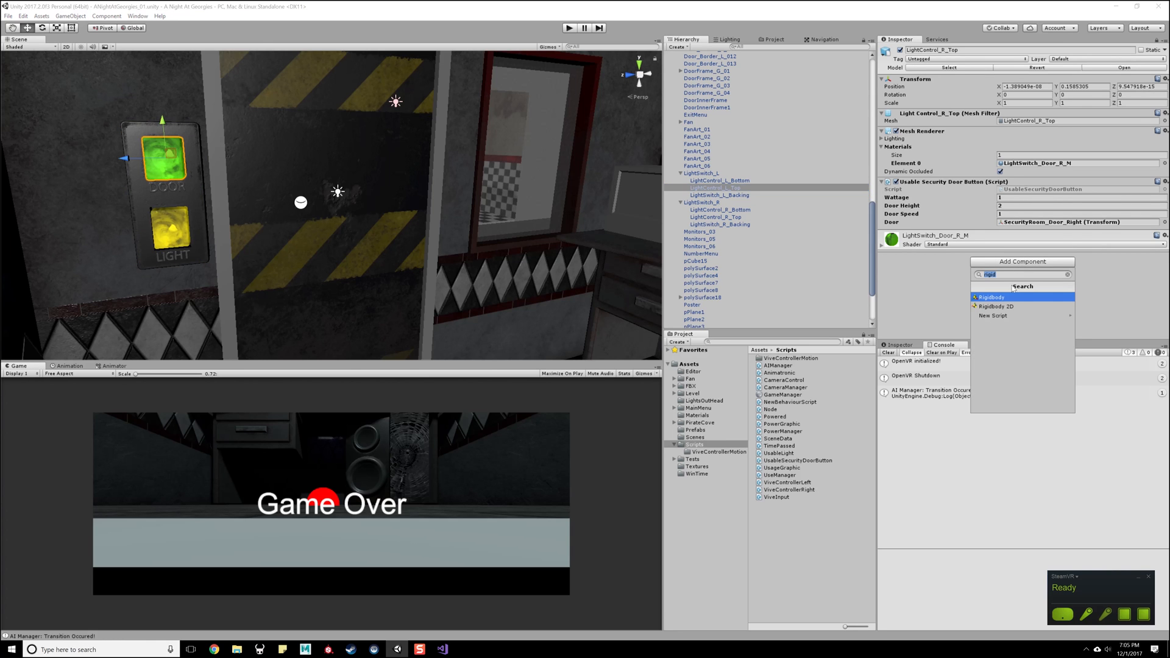
key("BackSpace")
scroll(997, 300, "down", 5)
scroll(997, 301, "up", 5)
type("box")
left_click(997, 298)
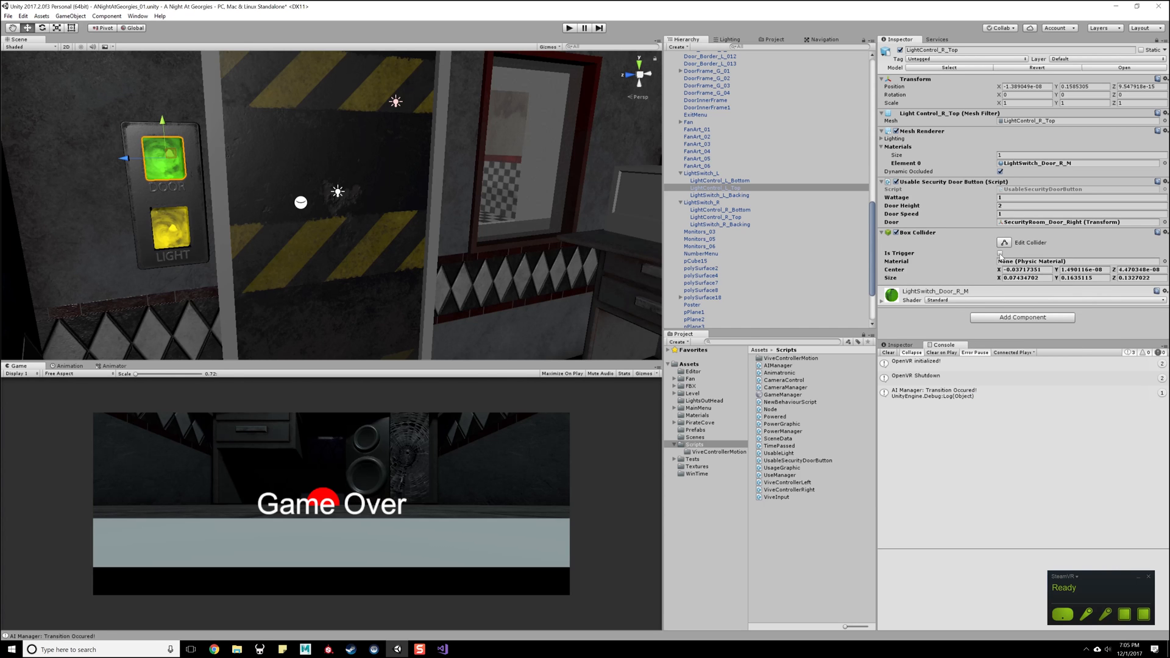
scroll(323, 238, "down", 3)
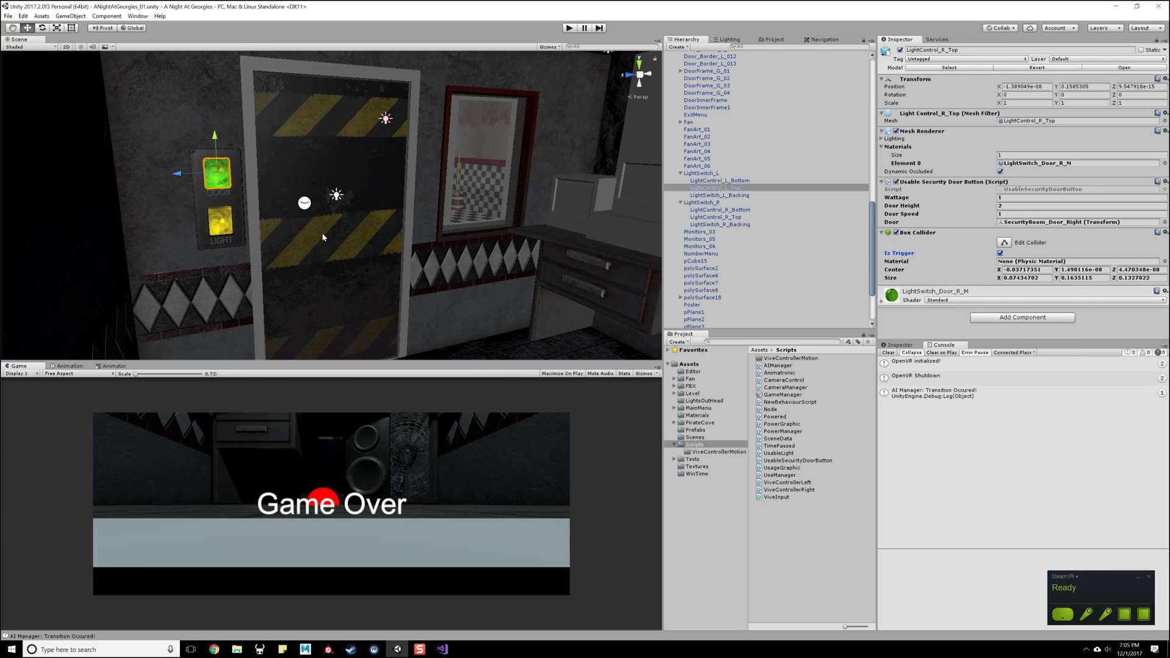
- Unlock the Inspector so it follows the selection, and select the left door button LightControl_L_Top
left_click_drag(417, 251, 747, 241, "alt")
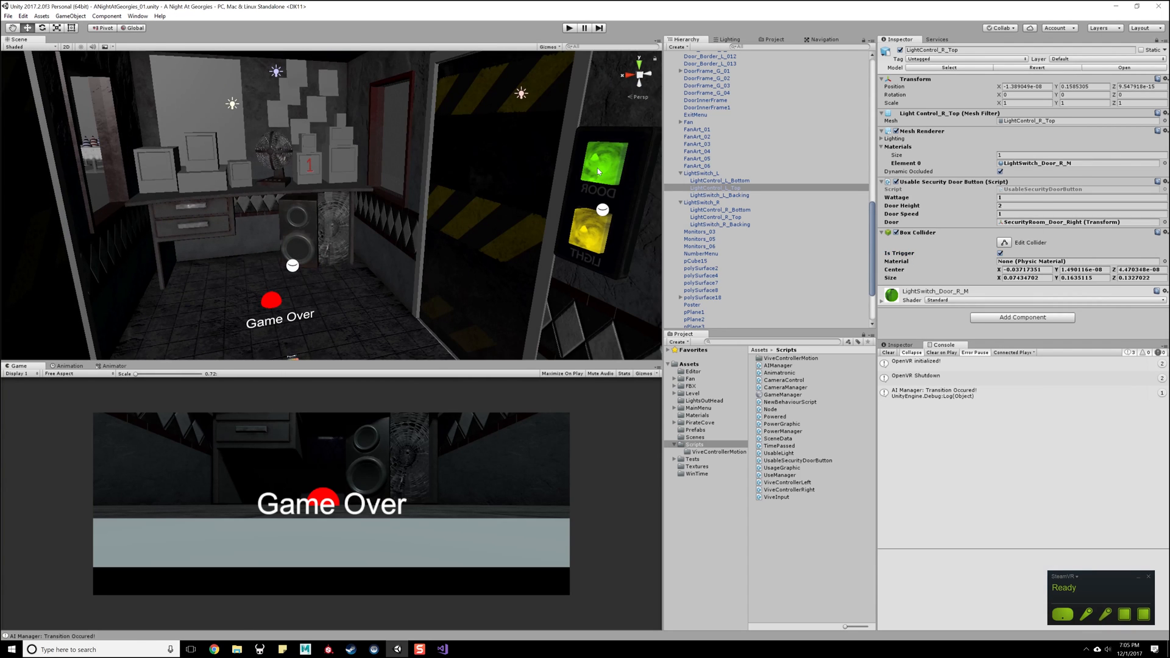
double_click(612, 175)
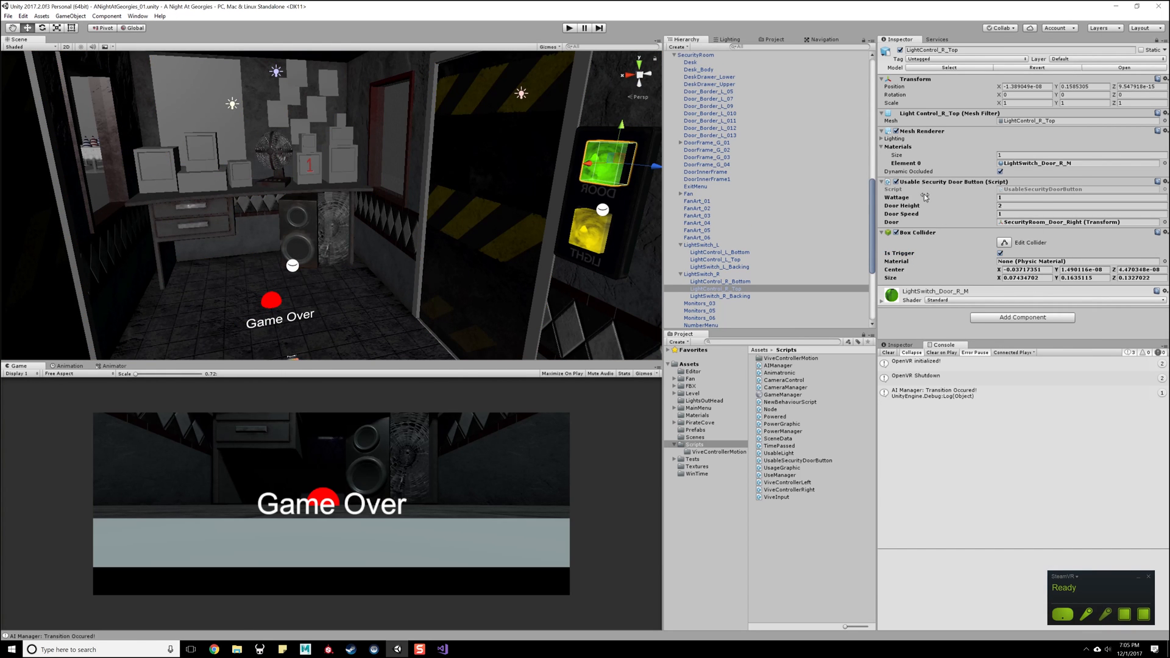
mouse_move(609, 198)
left_mouse_down("alt")
mouse_move(442, 196)
mouse_move(487, 194)
mouse_move(487, 182)
mouse_move(541, 195)
mouse_move(600, 189)
left_mouse_up("alt")
left_click_drag(491, 185, 350, 189, "alt")
left_click(253, 149)
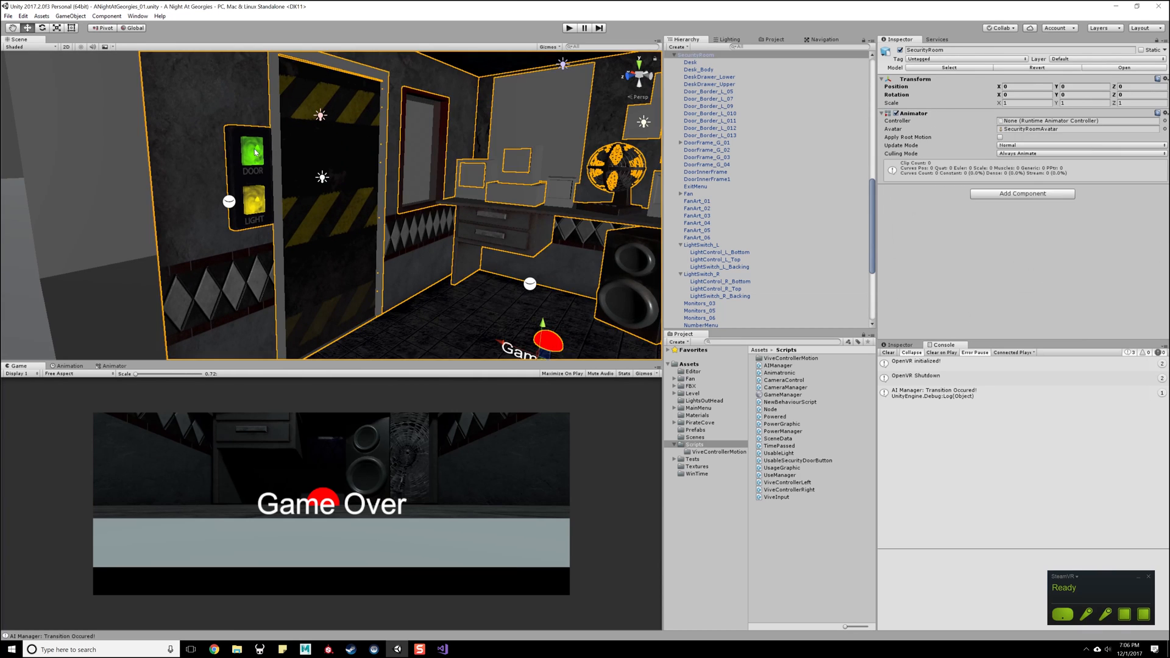
left_click(253, 149)
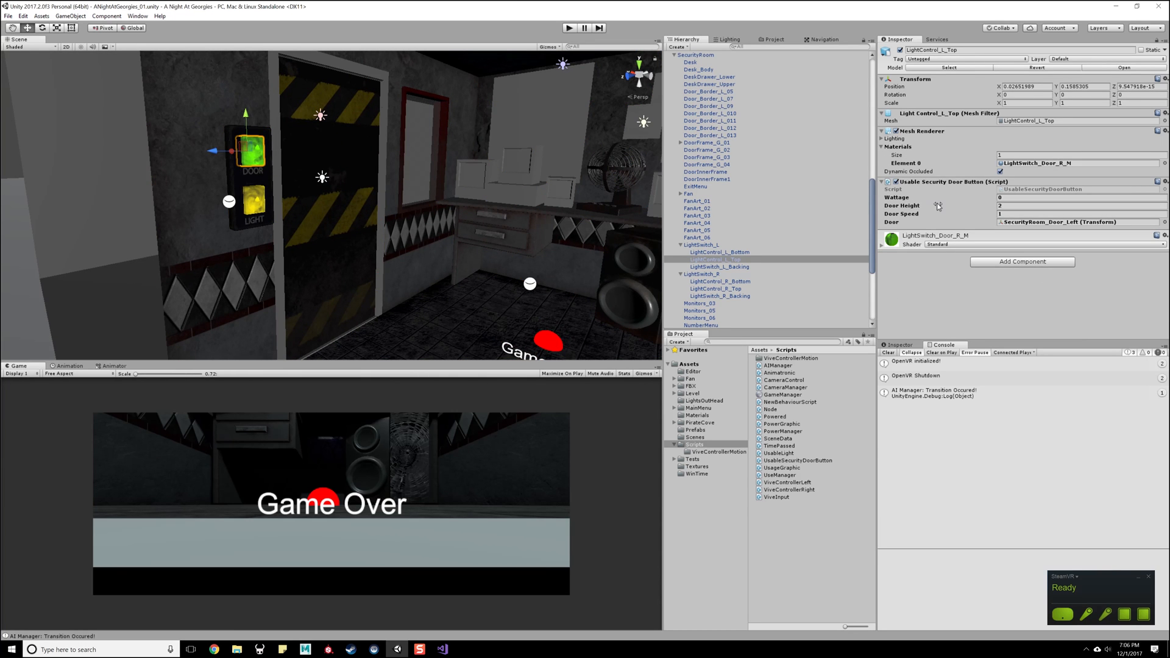
- Check the components on SecurityRoom_Door_Left, the left door button and the left light button LightControl_L_Bottom
scroll(498, 225, "up", 10)
left_click_drag(499, 224, 472, 219, "alt")
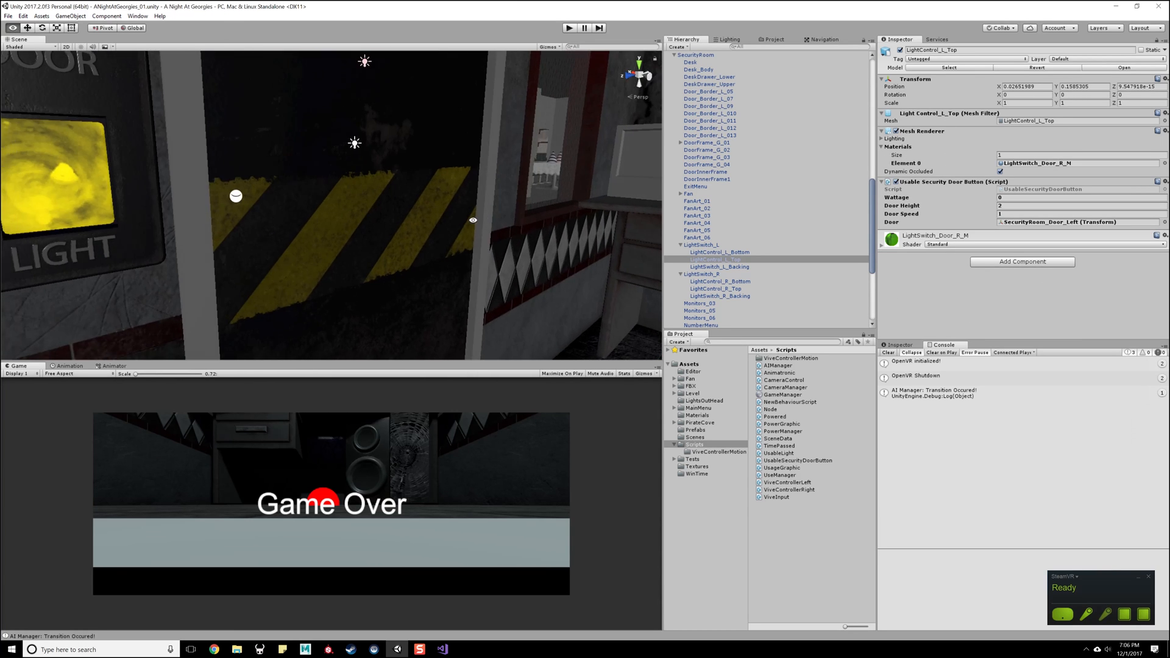
scroll(426, 211, "down", 8)
left_click(366, 219)
left_click(367, 218)
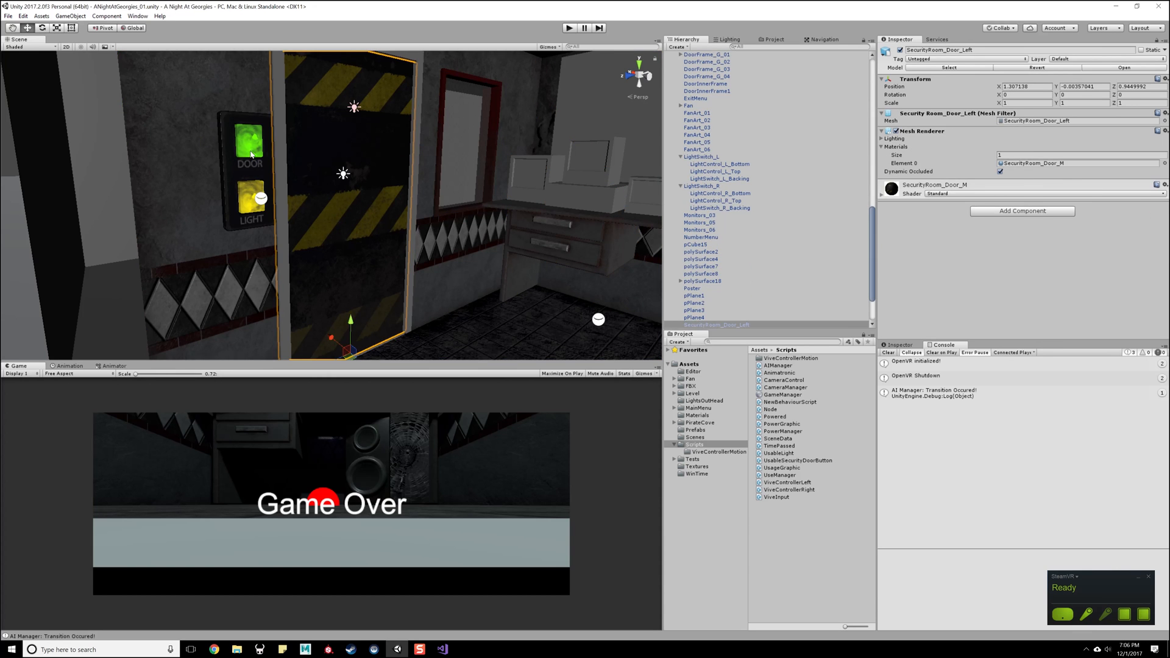
left_click(251, 152)
left_click(251, 148)
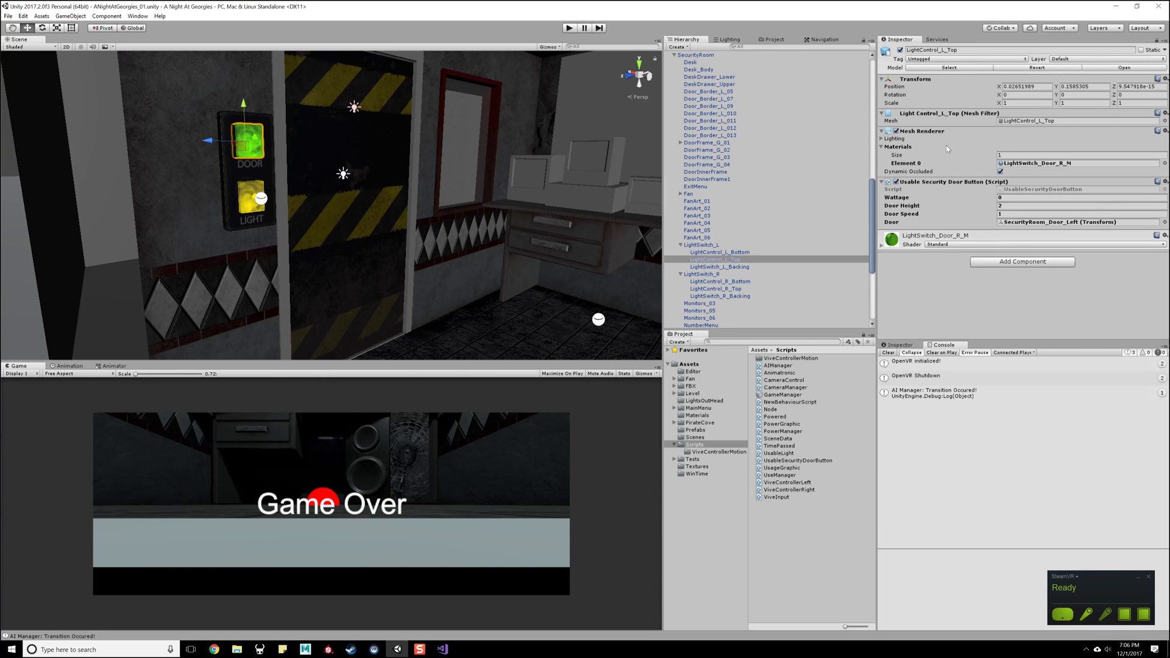
left_click(253, 190)
left_click(247, 192)
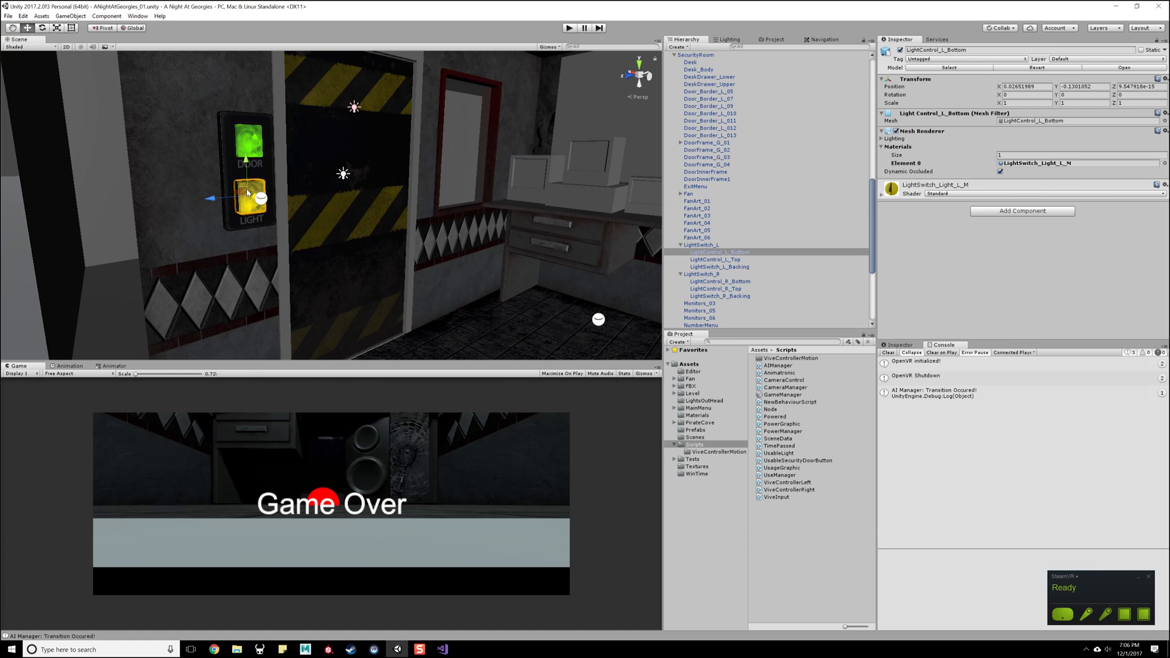
- Add a Box Collider to the left door button LightControl_L_Top and enable Is Trigger
left_click(255, 136)
left_click(254, 137)
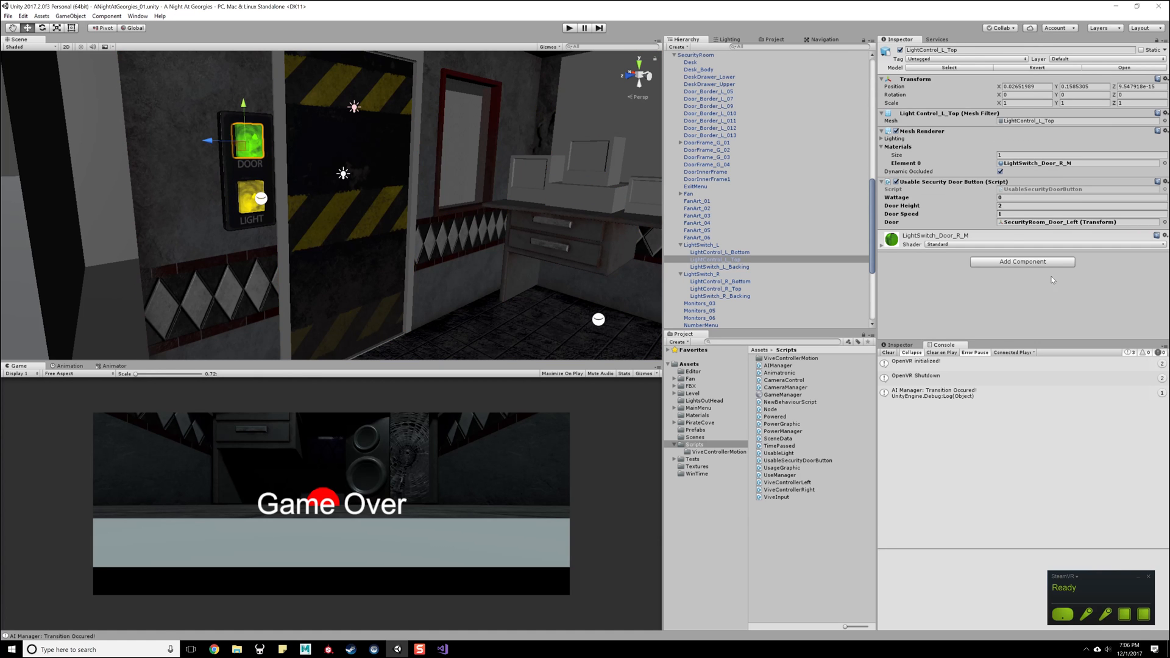
left_click(995, 261)
left_click(999, 298)
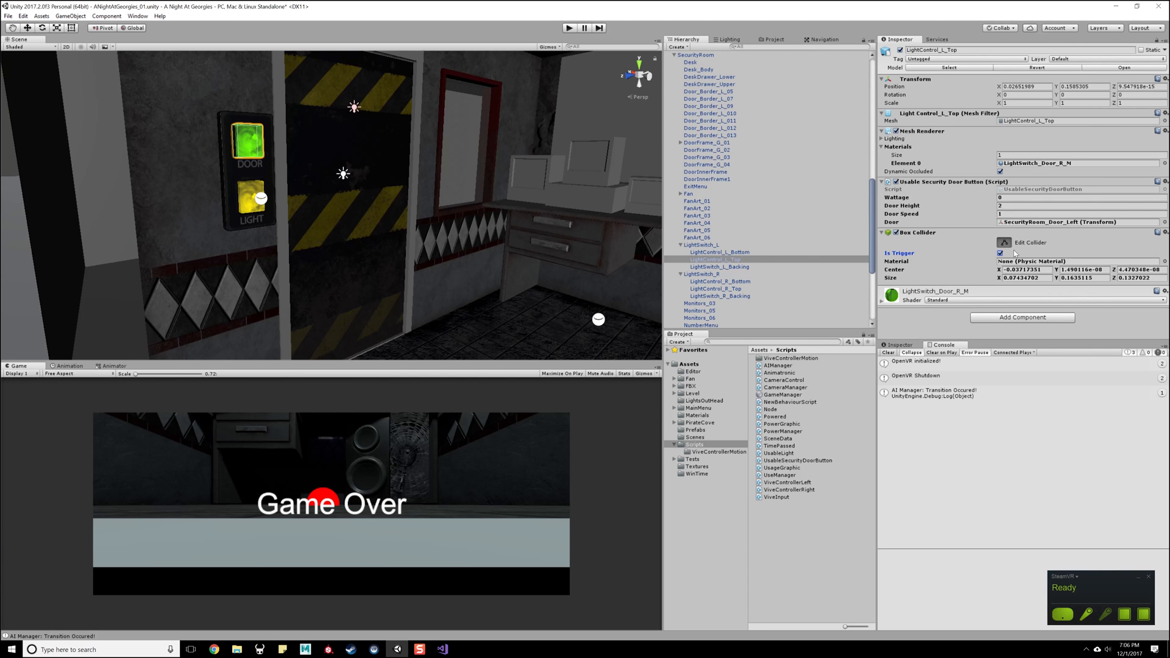
- Check the trigger collider on the right door button LightControl_R_Top and save the scene
right_click_drag(201, 215, 482, 182)
left_click(290, 155)
left_click(290, 155)
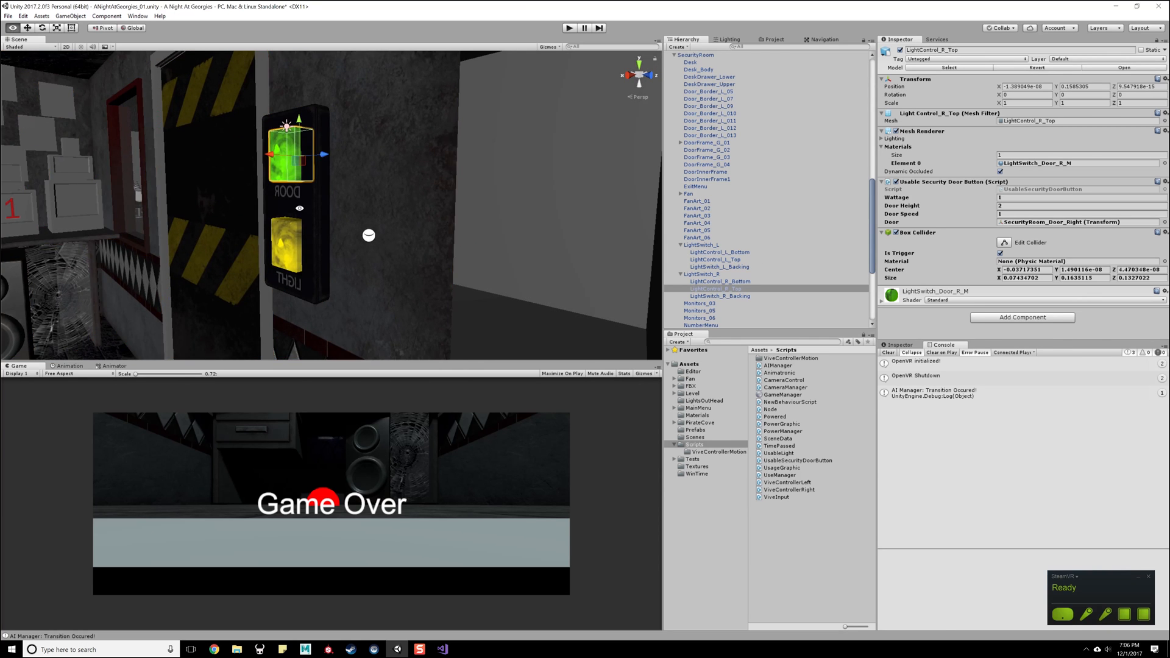
key("a")
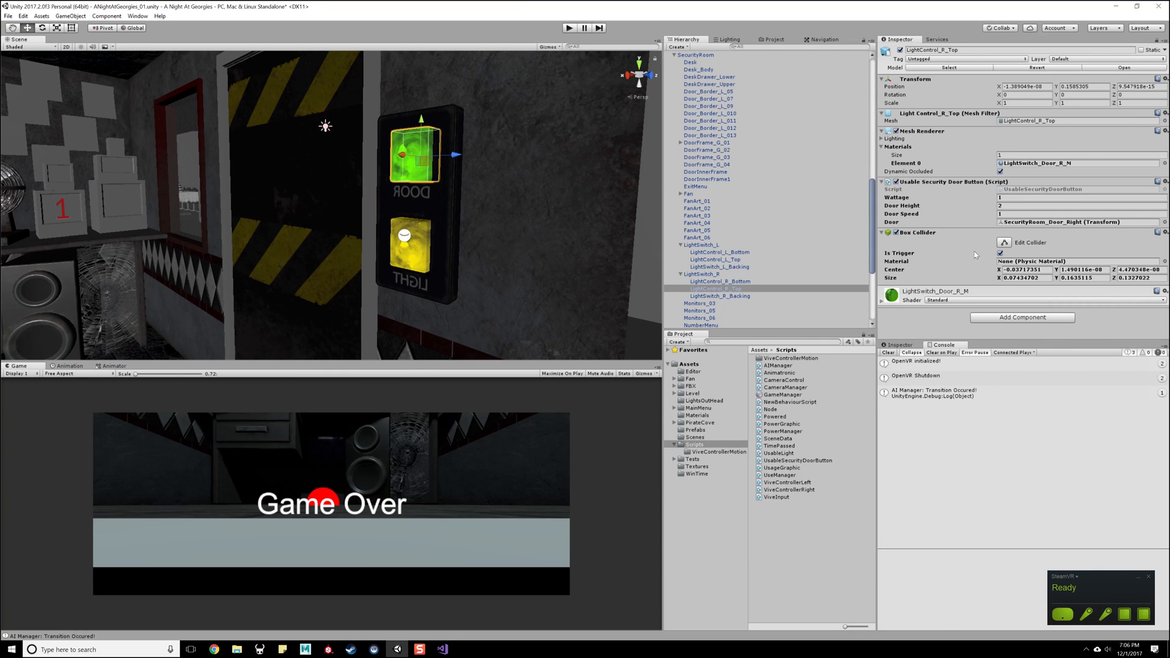
key("ctrl+s")
- Move the player's Body object along the Z axis to a position of 1.45
key("s")
right_click_drag(524, 189, 236, 198)
key("s")
scroll(775, 140, "up", 13)
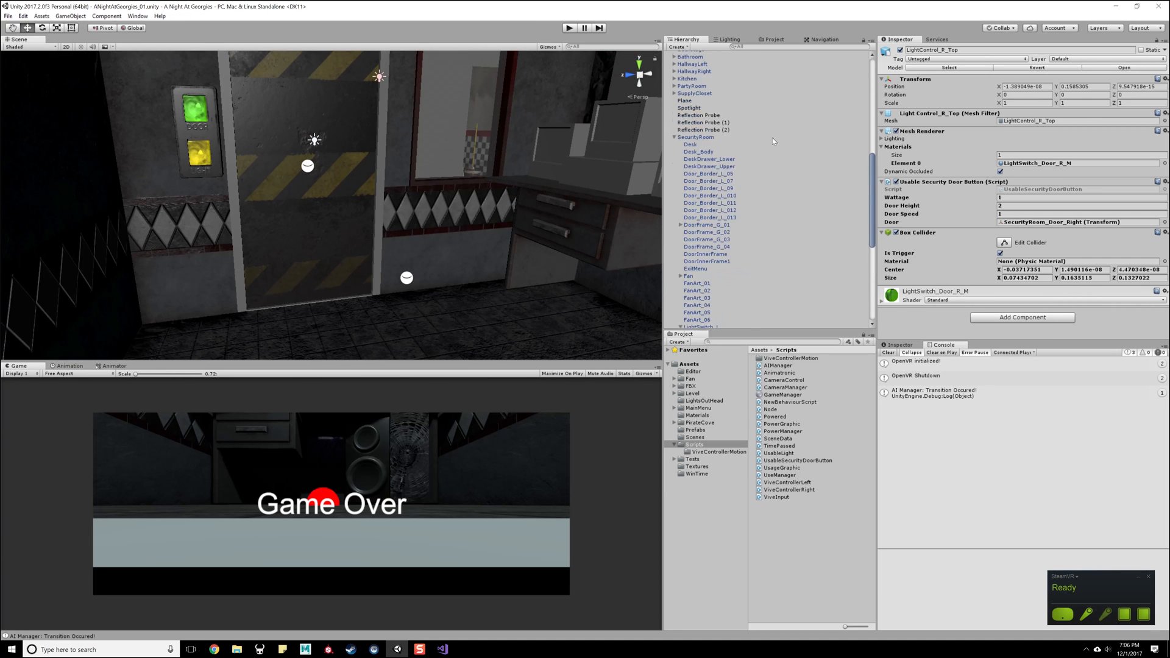
left_click(685, 76)
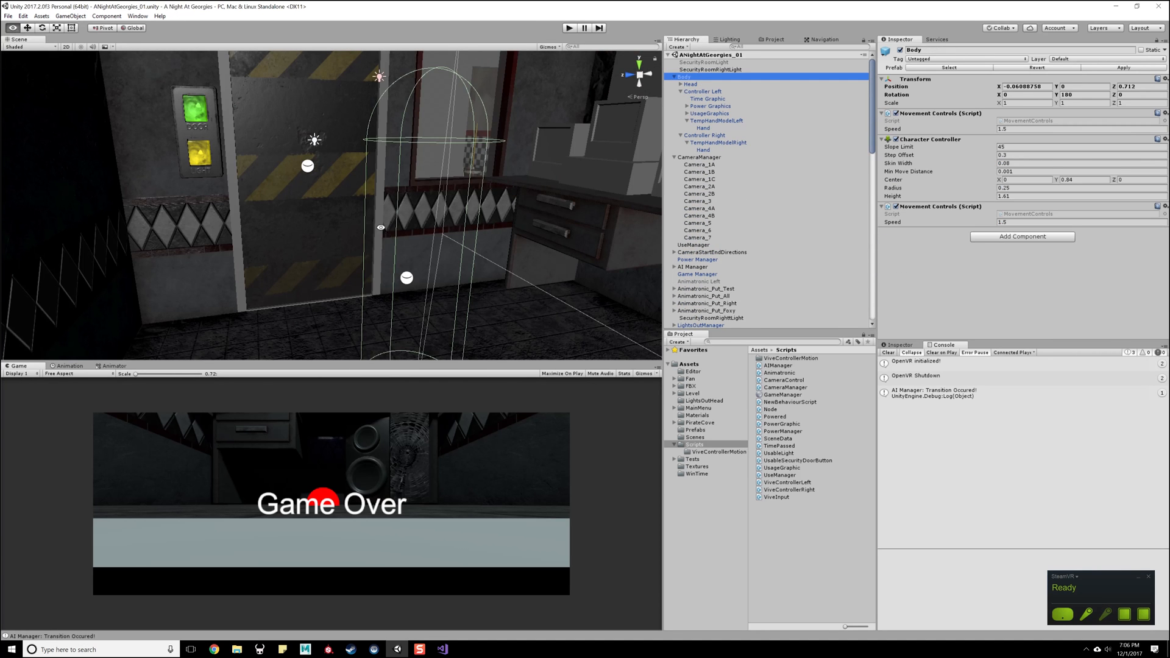
key("f")
left_click_drag(347, 333, 250, 342)
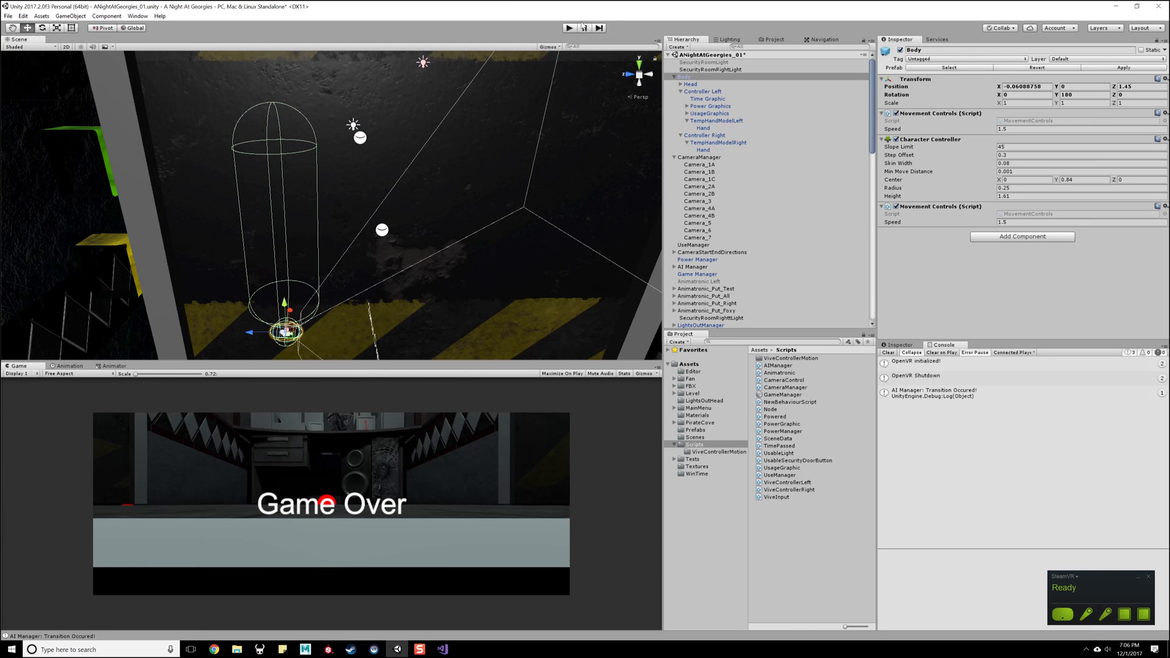
- Play-test the security room game in VR with the Body at its new position, and stop play mode
left_click(568, 28)
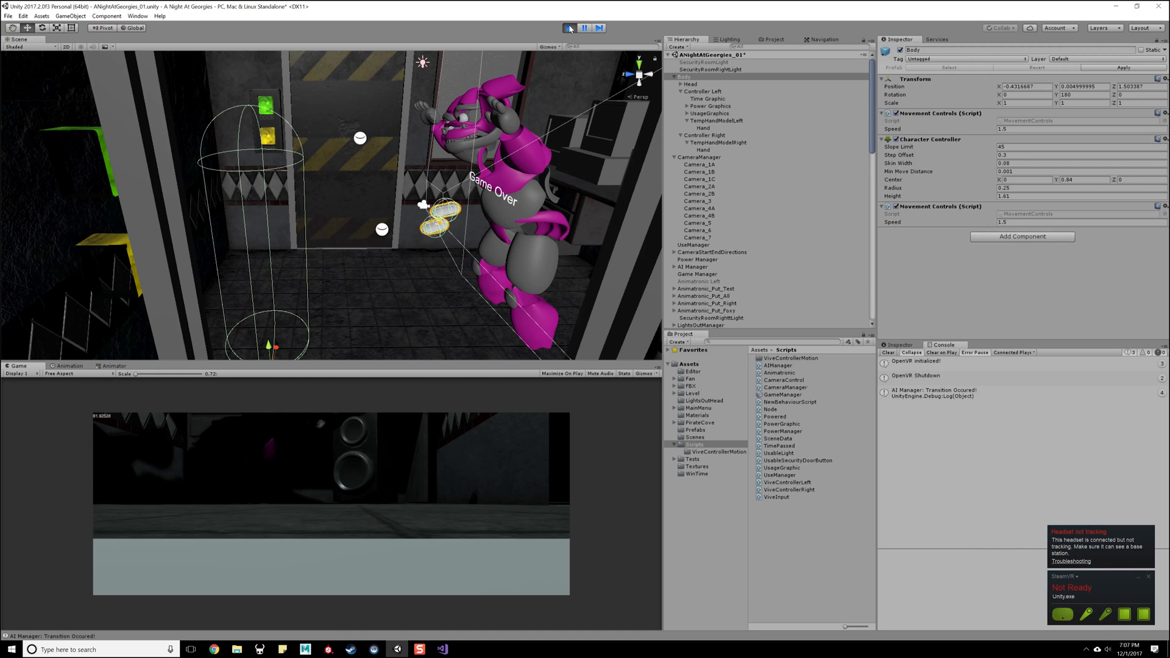
left_click(569, 28)
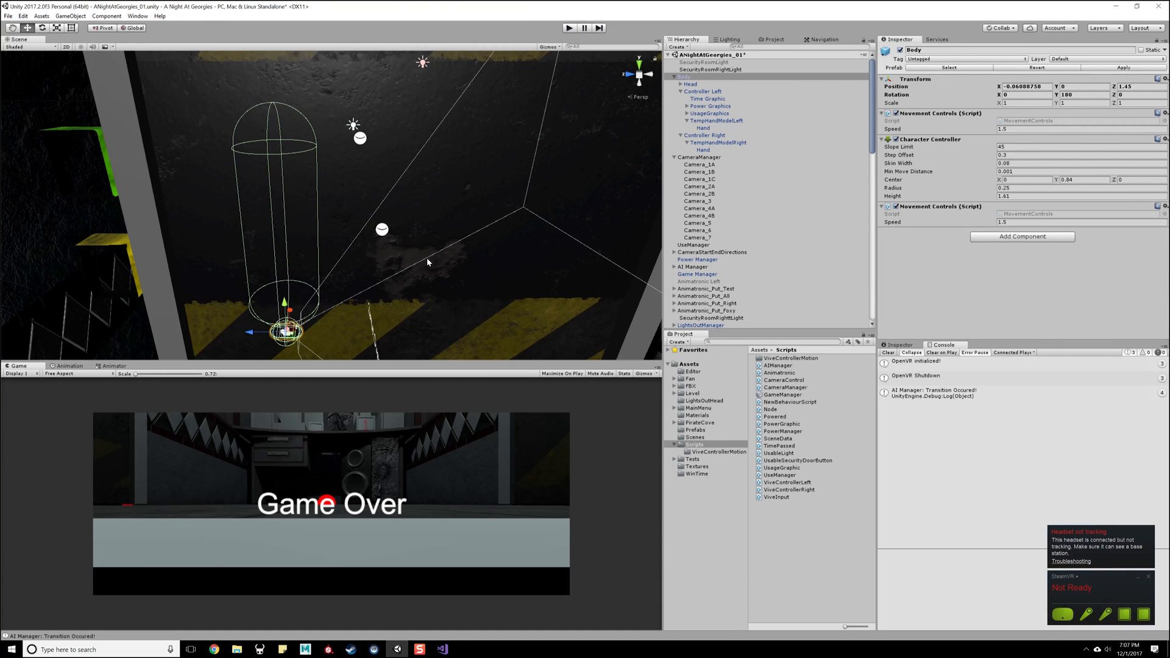
- Select the left door button LightControl_L_Top beside the security room door to inspect its components
scroll(466, 173, "down", 10)
left_click_drag(437, 185, 548, 271, "alt")
scroll(443, 269, "up", 6)
left_click_drag(444, 269, 252, 152, "alt")
left_click(249, 143)
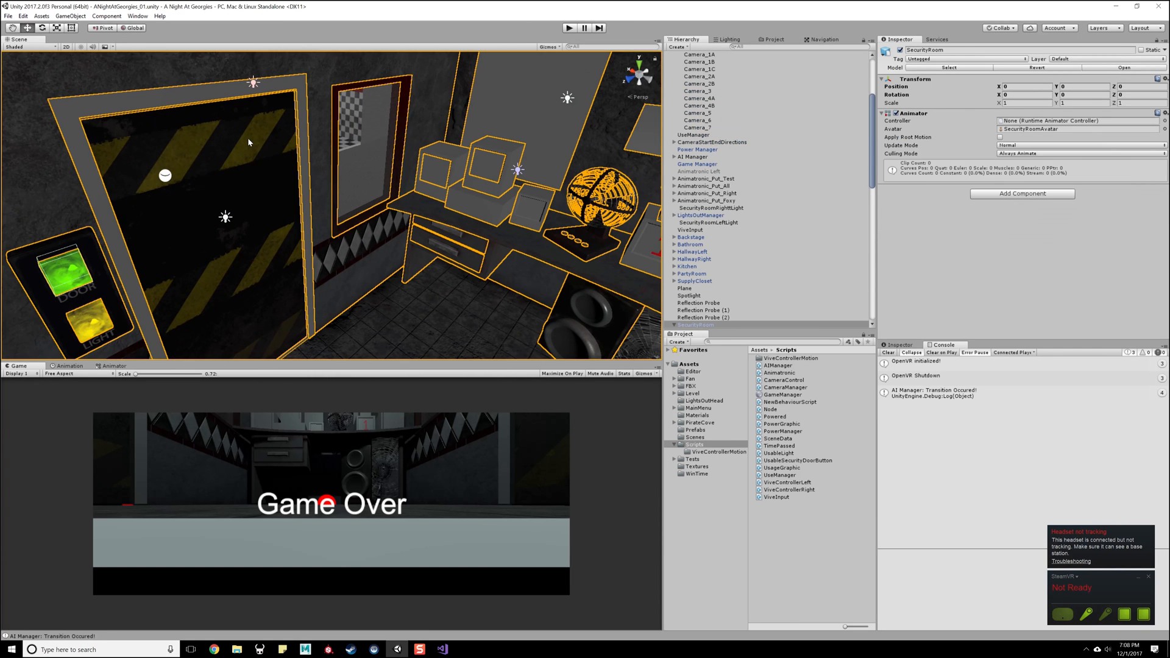
left_click(75, 264)
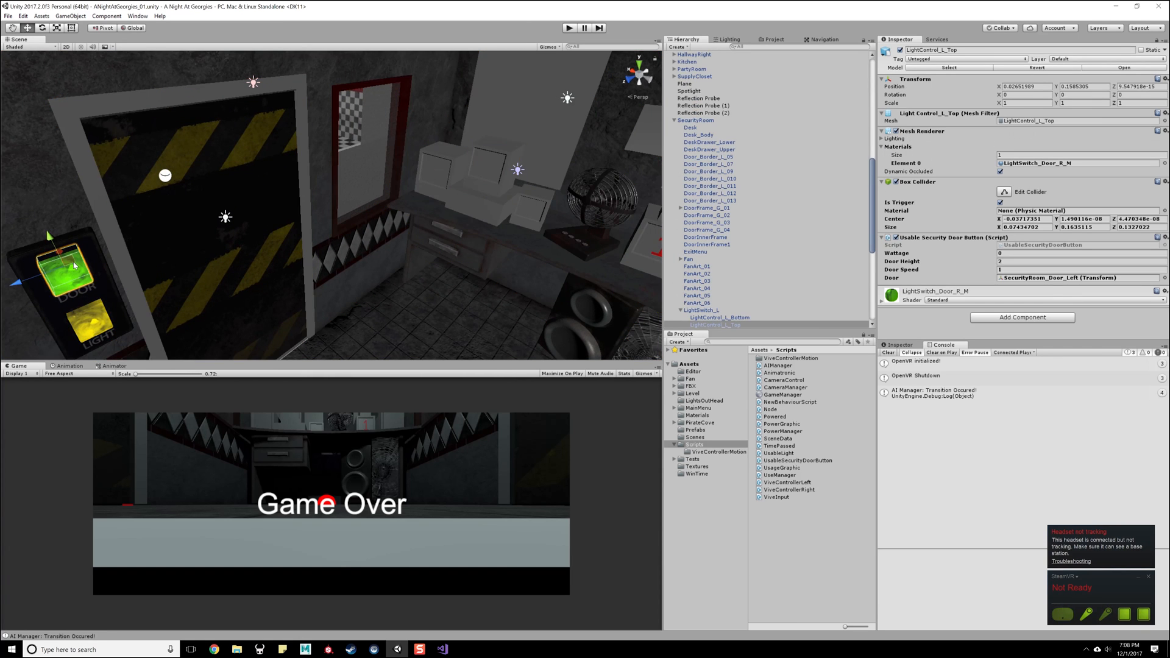
- Open the UsableSecurityDoorButton script in Visual Studio, remove the stray 1 after the Use method's closing brace, and save the file
left_click(443, 649)
left_click(420, 21)
scroll(705, 297, "down", 3)
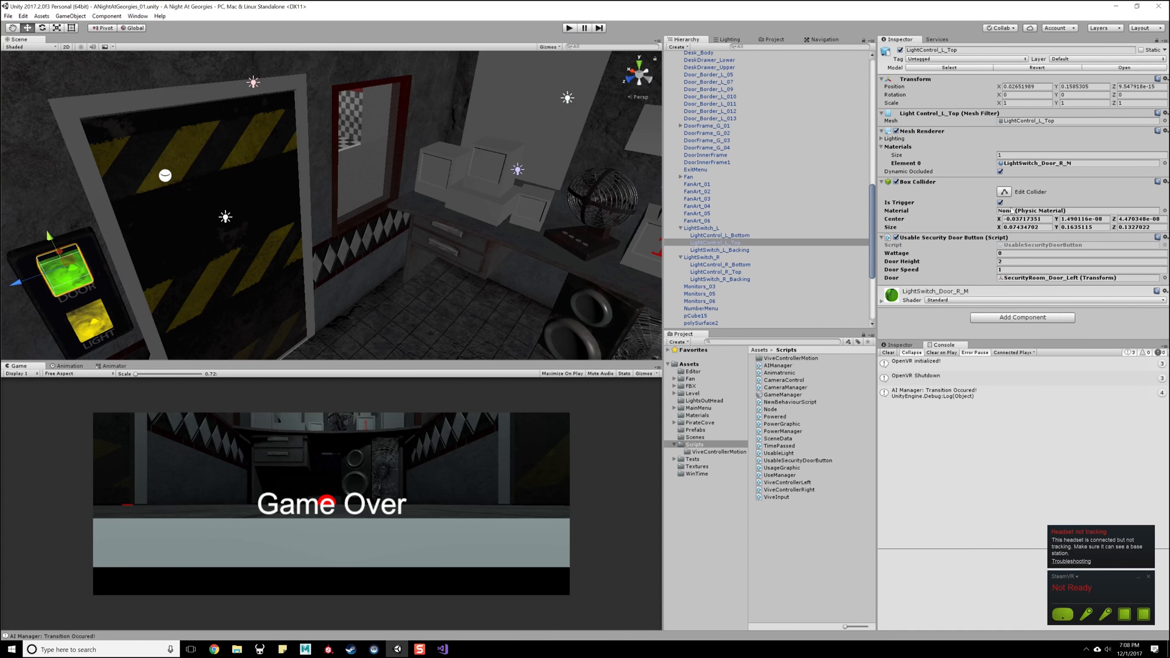
double_click(1014, 247)
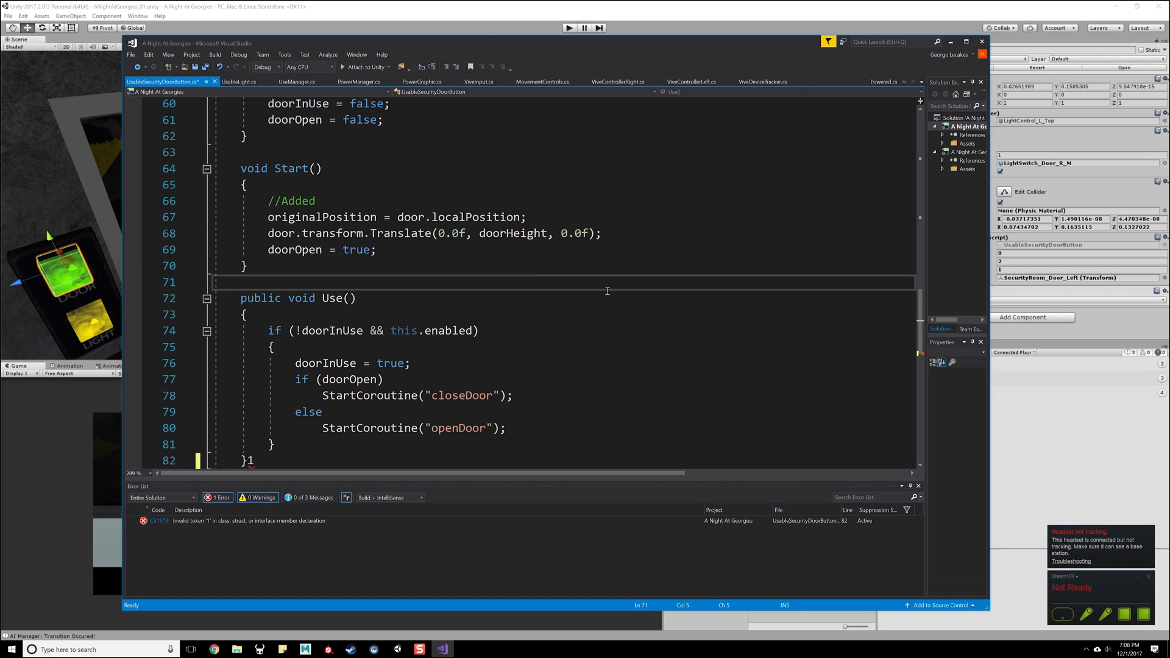
double_click(492, 50)
scroll(131, 296, "down", 6)
scroll(130, 296, "up", 4)
left_click(146, 329)
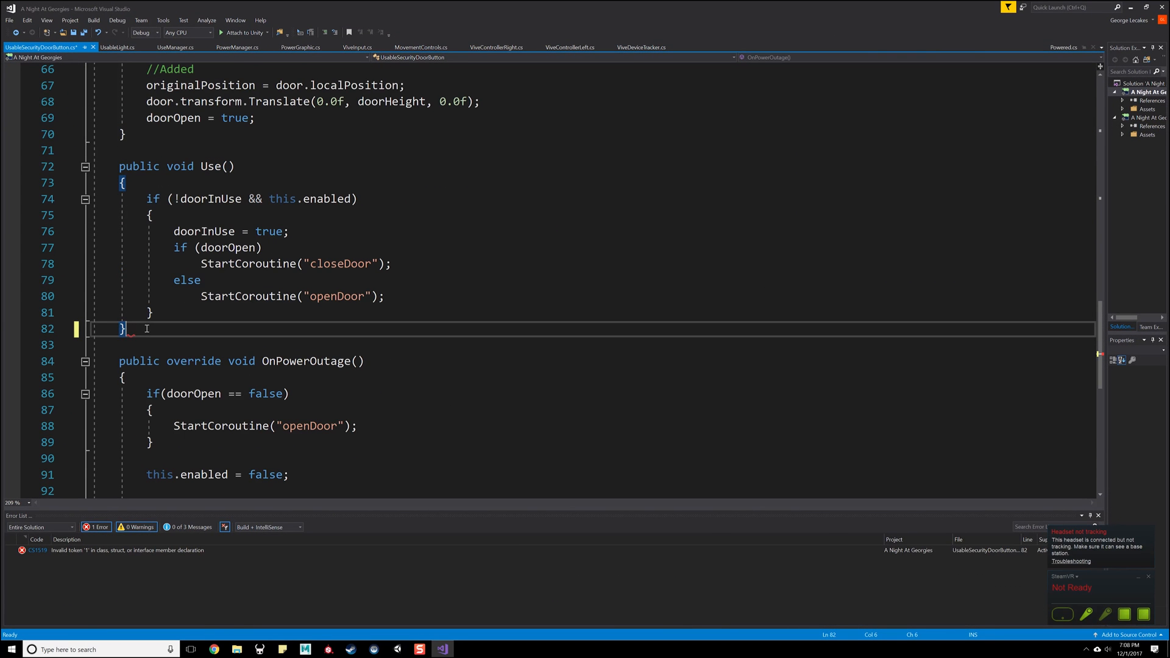
- Review the openDoor coroutine in the UsableSecurityDoorButton script and return to Unity
scroll(308, 227, "up", 19)
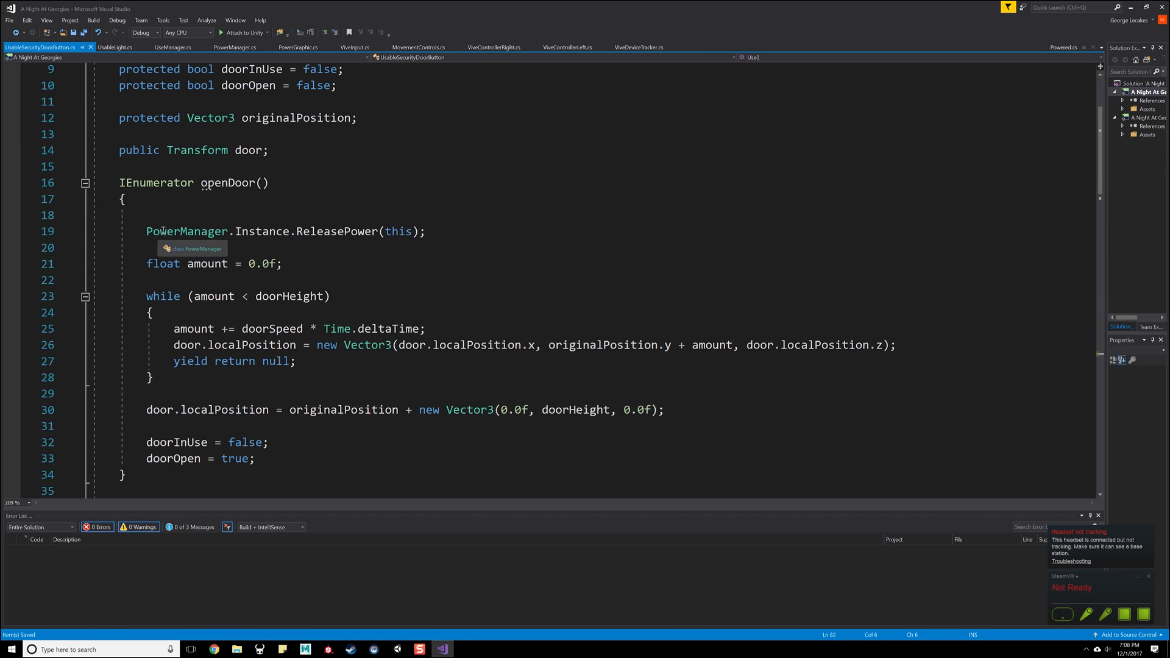
left_click(412, 293)
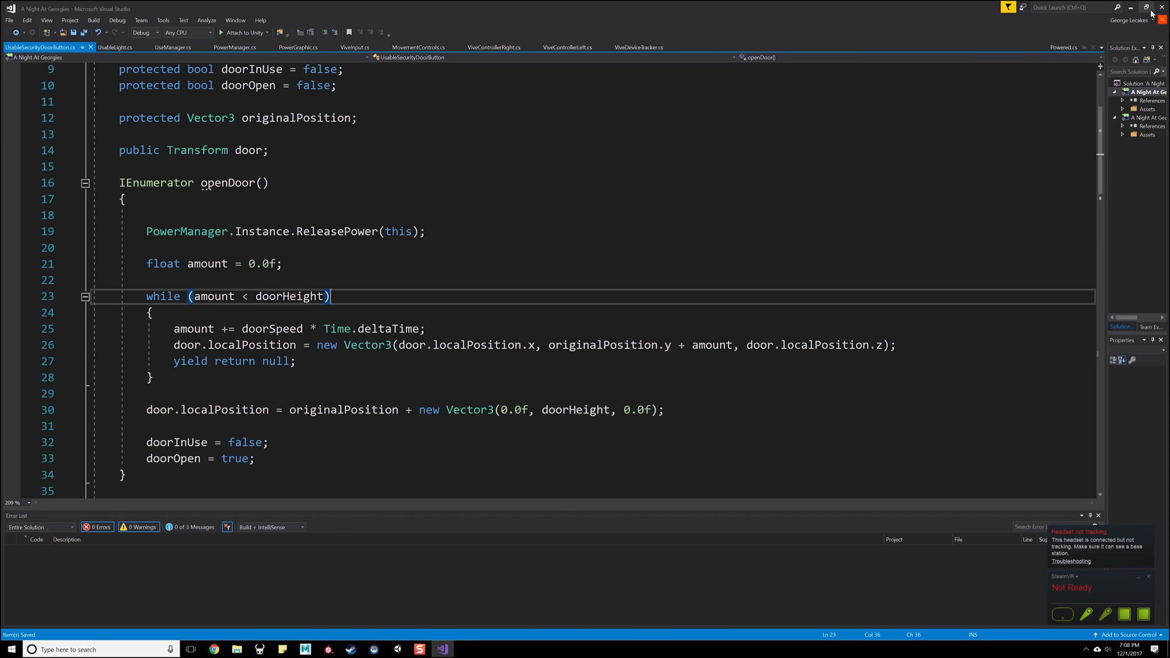
left_click(1133, 9)
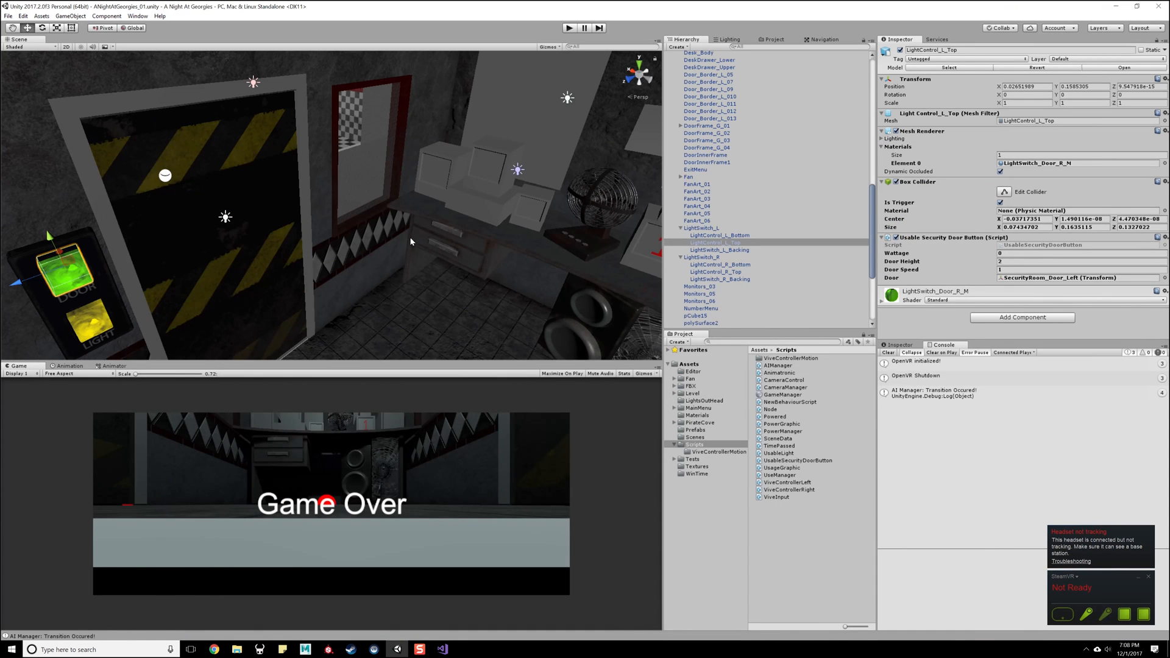
- Examine the row of small buttons on the base of the desk fan in the security room
left_click_drag(392, 252, 347, 198, "alt")
mouse_move(347, 198)
right_mouse_down()
mouse_move(296, 183)
mouse_move(342, 199)
right_mouse_up()
key("w")
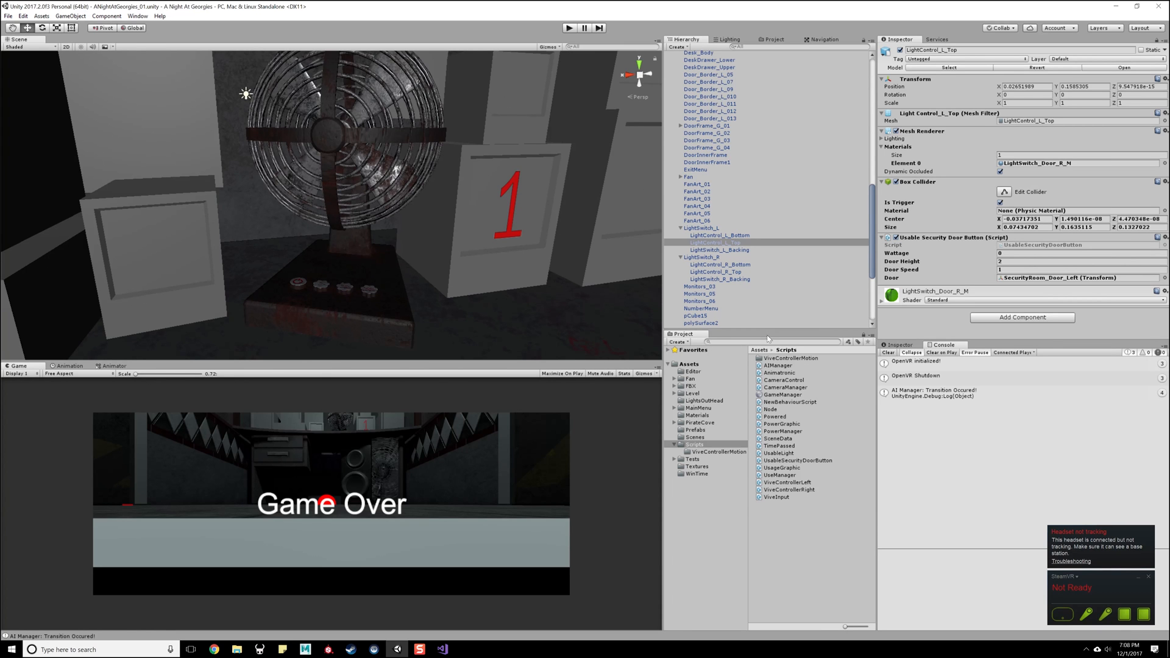
scroll(315, 262, "up", 4)
right_click_drag(313, 262, 322, 273)
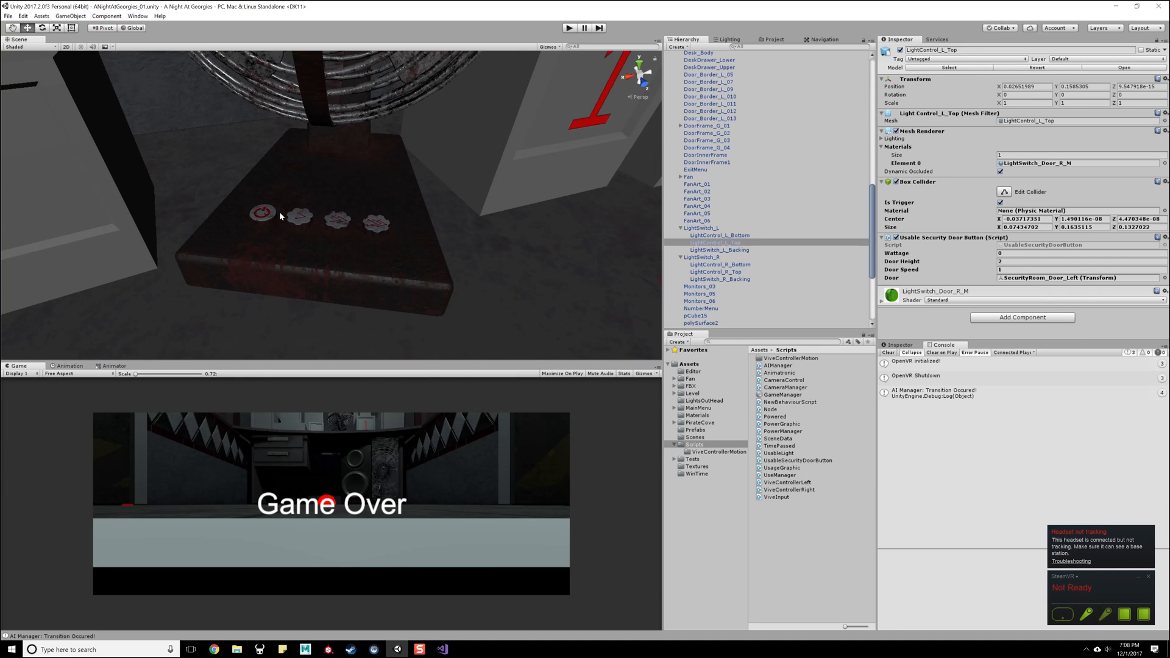